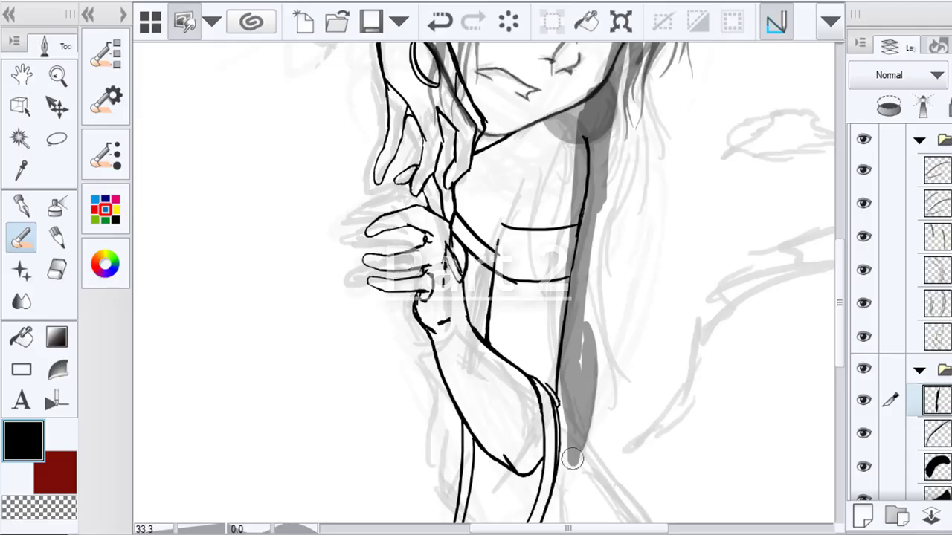
Paint the long hair lock behind the neck, extending it from the elbow up to the hair beside the eye
{"action": "left_click_drag", "start_coordinate": [571, 459], "coordinate": [585, 329]}
{"action": "left_click_drag", "start_coordinate": [598, 225], "coordinate": [626, 87]}
{"action": "left_click_drag", "start_coordinate": [623, 96], "coordinate": [598, 203]}
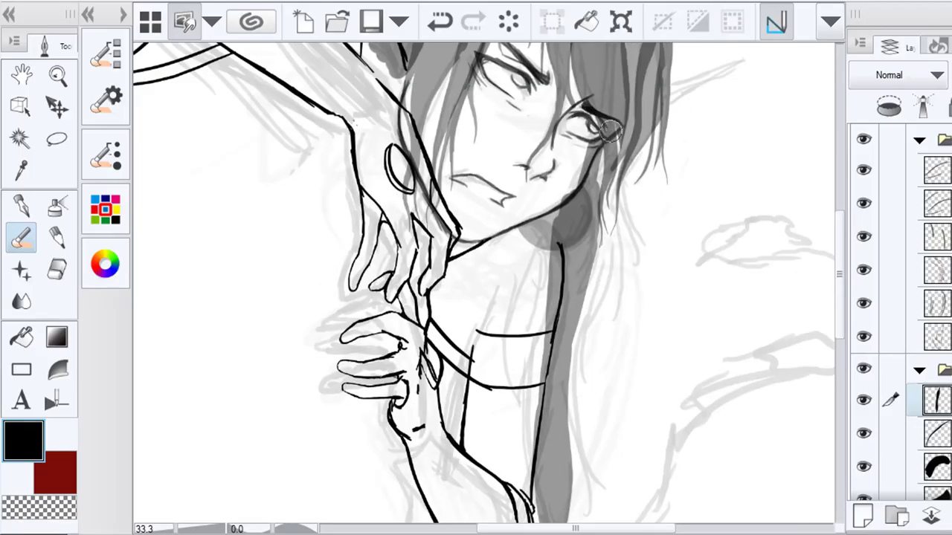
{"action": "left_click_drag", "start_coordinate": [627, 113], "coordinate": [592, 273]}
{"action": "left_click_drag", "start_coordinate": [617, 137], "coordinate": [590, 296]}
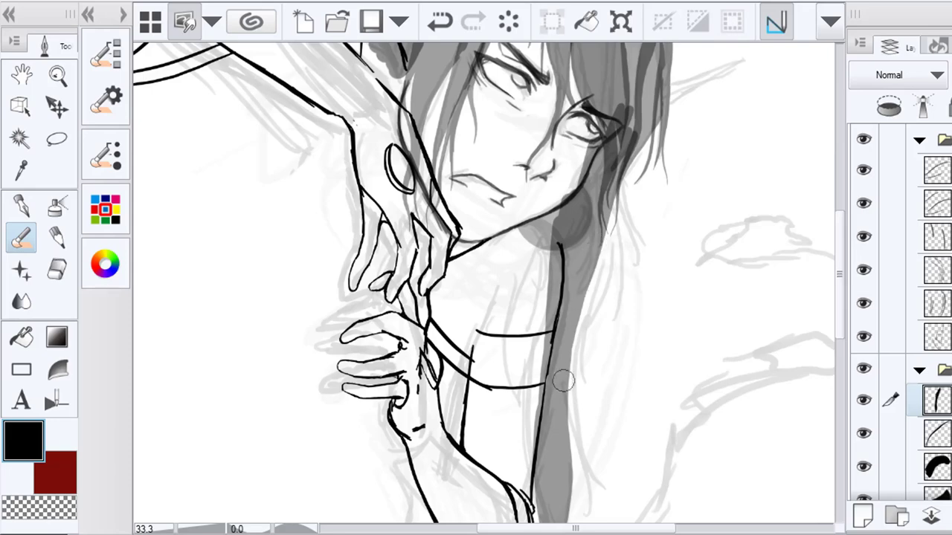
Add a new layer and paint overlapping strands along the long lock from beside the eye down past the shoulder
{"action": "left_click", "coordinate": [862, 515]}
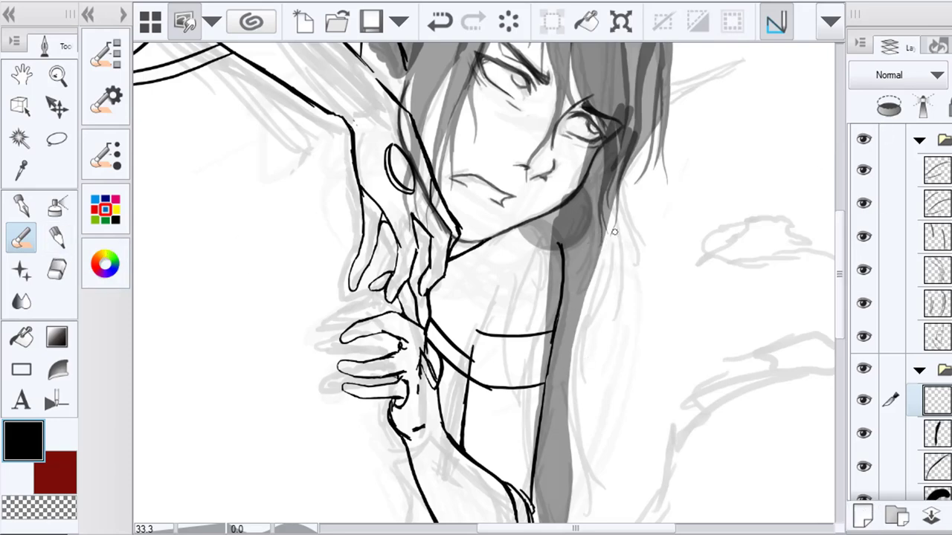
{"action": "scroll", "coordinate": [597, 370], "scroll_direction": "down", "scroll_amount": 4}
{"action": "mouse_move", "coordinate": [588, 377]}
{"action": "left_mouse_down"}
{"action": "mouse_move", "coordinate": [569, 256]}
{"action": "mouse_move", "coordinate": [591, 334]}
{"action": "mouse_move", "coordinate": [580, 211]}
{"action": "left_mouse_up"}
{"action": "mouse_move", "coordinate": [575, 256]}
{"action": "left_mouse_down"}
{"action": "mouse_move", "coordinate": [589, 179]}
{"action": "mouse_move", "coordinate": [571, 274]}
{"action": "mouse_move", "coordinate": [575, 198]}
{"action": "mouse_move", "coordinate": [587, 163]}
{"action": "mouse_move", "coordinate": [580, 213]}
{"action": "mouse_move", "coordinate": [603, 144]}
{"action": "left_mouse_up"}
{"action": "left_click_drag", "start_coordinate": [609, 121], "coordinate": [573, 253]}
{"action": "scroll", "coordinate": [573, 253], "scroll_direction": "up", "scroll_amount": 2}
{"action": "mouse_move", "coordinate": [585, 187]}
{"action": "left_mouse_down"}
{"action": "mouse_move", "coordinate": [586, 135]}
{"action": "mouse_move", "coordinate": [572, 317]}
{"action": "mouse_move", "coordinate": [529, 412]}
{"action": "mouse_move", "coordinate": [507, 374]}
{"action": "mouse_move", "coordinate": [584, 149]}
{"action": "mouse_move", "coordinate": [559, 329]}
{"action": "left_mouse_up"}
{"action": "mouse_move", "coordinate": [589, 117]}
{"action": "left_mouse_down"}
{"action": "mouse_move", "coordinate": [599, 343]}
{"action": "mouse_move", "coordinate": [596, 116]}
{"action": "mouse_move", "coordinate": [609, 299]}
{"action": "left_mouse_up"}
{"action": "key", "text": "e"}
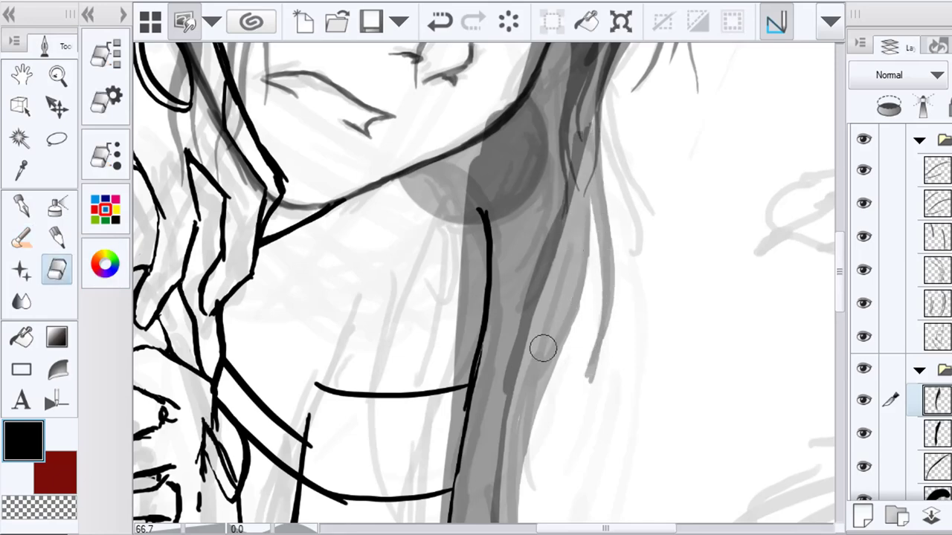
Paint tapered loose strands flaring outward from the hair beside the jaw
{"action": "left_click", "coordinate": [22, 238]}
{"action": "left_click_drag", "start_coordinate": [642, 144], "coordinate": [640, 208]}
{"action": "left_click_drag", "start_coordinate": [612, 119], "coordinate": [615, 215]}
{"action": "left_click_drag", "start_coordinate": [610, 150], "coordinate": [662, 300]}
{"action": "left_click_drag", "start_coordinate": [617, 221], "coordinate": [637, 295]}
{"action": "mouse_move", "coordinate": [626, 247]}
{"action": "left_mouse_down"}
{"action": "mouse_move", "coordinate": [638, 304]}
{"action": "mouse_move", "coordinate": [630, 352]}
{"action": "left_mouse_up"}
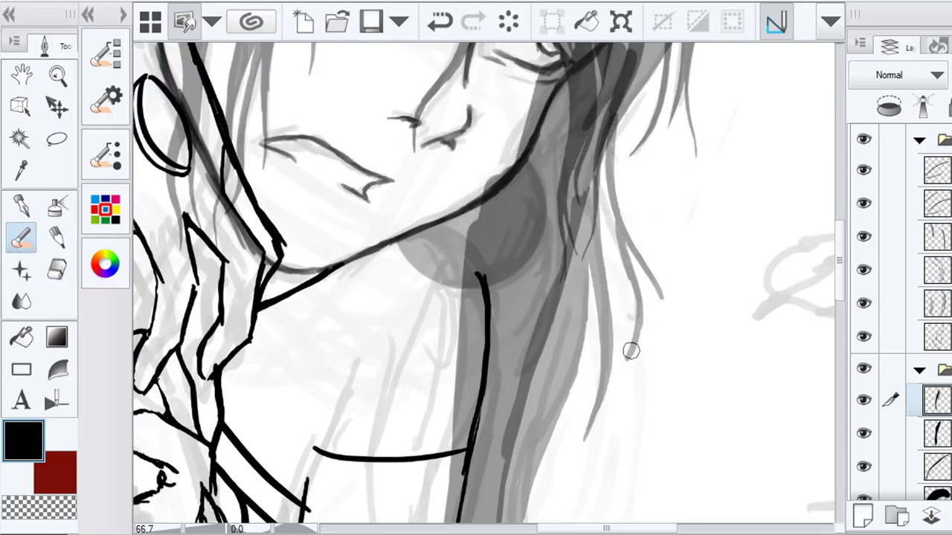
Thicken the roots of the loose strands and blend them into the hair beside the cheek
{"action": "left_click_drag", "start_coordinate": [609, 224], "coordinate": [626, 270]}
{"action": "left_click_drag", "start_coordinate": [600, 189], "coordinate": [614, 243]}
{"action": "mouse_move", "coordinate": [591, 159]}
{"action": "left_mouse_down"}
{"action": "mouse_move", "coordinate": [596, 204]}
{"action": "mouse_move", "coordinate": [633, 296]}
{"action": "left_mouse_up"}
{"action": "left_click_drag", "start_coordinate": [608, 236], "coordinate": [631, 293]}
{"action": "left_click_drag", "start_coordinate": [590, 177], "coordinate": [606, 246]}
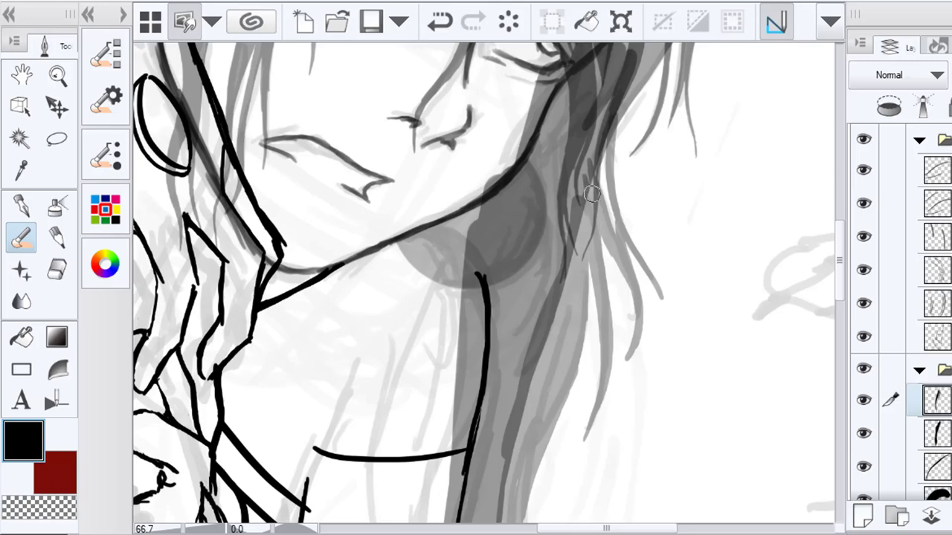
{"action": "left_click_drag", "start_coordinate": [600, 134], "coordinate": [607, 205]}
{"action": "left_click_drag", "start_coordinate": [599, 106], "coordinate": [583, 202]}
Paint forked, tapered strand tips flaring outward from the lower half of the long lock
{"action": "left_click_drag", "start_coordinate": [633, 349], "coordinate": [626, 142]}
{"action": "left_click_drag", "start_coordinate": [597, 486], "coordinate": [590, 242]}
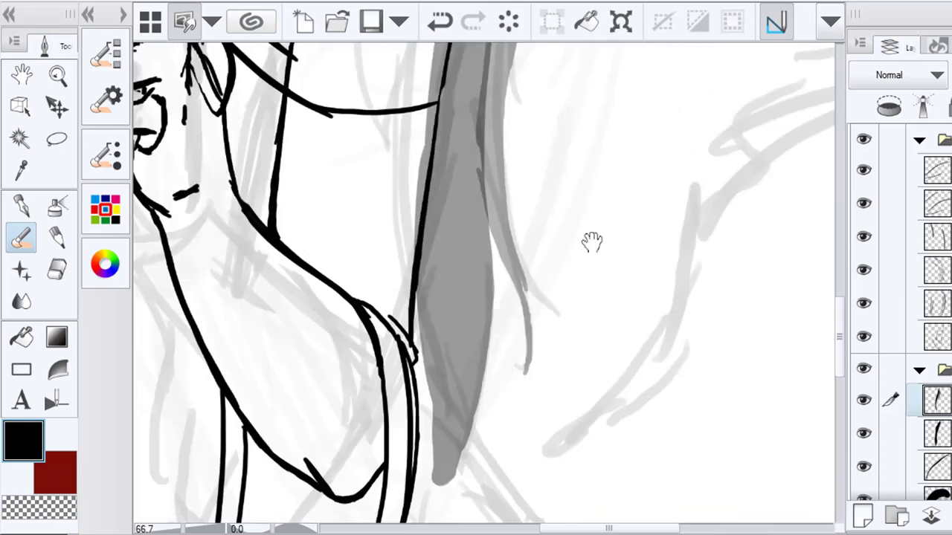
{"action": "left_click_drag", "start_coordinate": [518, 270], "coordinate": [529, 334]}
{"action": "left_click_drag", "start_coordinate": [520, 253], "coordinate": [553, 316]}
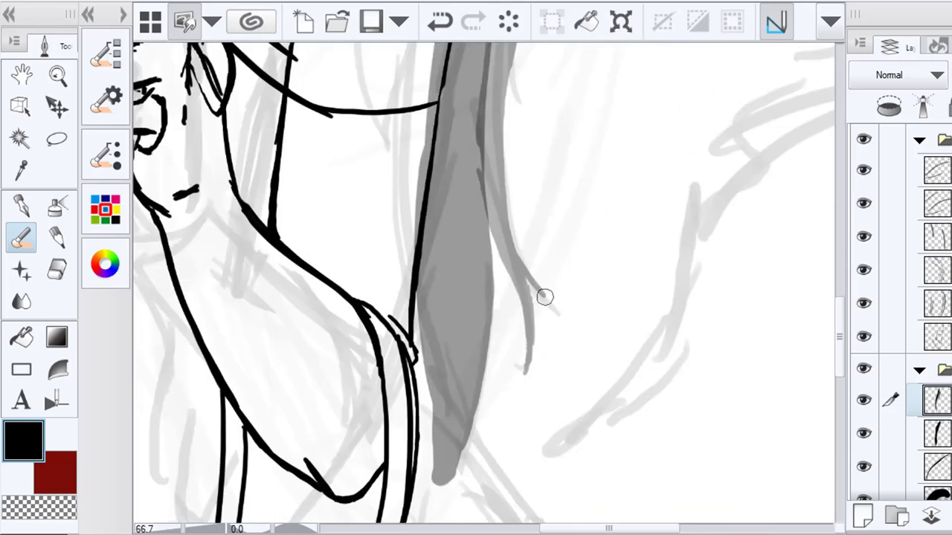
{"action": "left_click_drag", "start_coordinate": [527, 277], "coordinate": [582, 323]}
{"action": "left_click_drag", "start_coordinate": [509, 216], "coordinate": [533, 280]}
{"action": "left_click_drag", "start_coordinate": [492, 159], "coordinate": [521, 256]}
{"action": "key", "text": "e"}
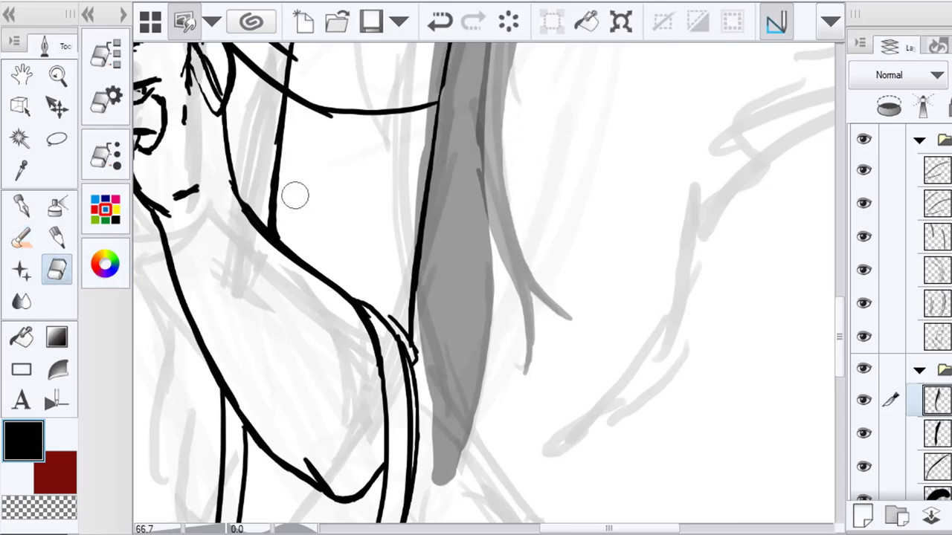
{"action": "key", "text": "b"}
Add a thin strand along the lock's outer edge and a wisp extending past its lower end near the elbow
{"action": "left_click_drag", "start_coordinate": [483, 143], "coordinate": [465, 274]}
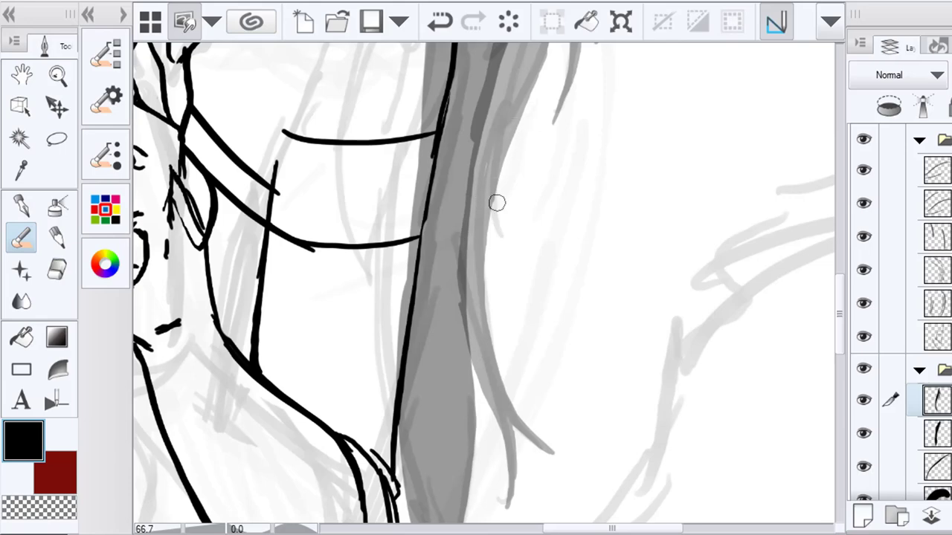
{"action": "left_click_drag", "start_coordinate": [504, 154], "coordinate": [513, 252]}
{"action": "key", "text": "ctrl+minus"}
{"action": "scroll", "coordinate": [548, 316], "scroll_direction": "down", "scroll_amount": 4}
{"action": "scroll", "coordinate": [552, 325], "scroll_direction": "up", "scroll_amount": 3}
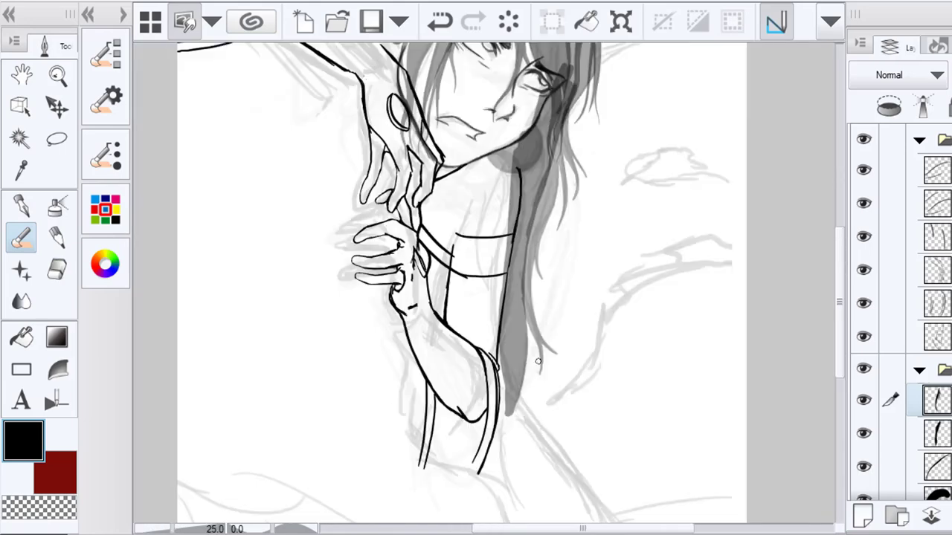
{"action": "left_click_drag", "start_coordinate": [519, 325], "coordinate": [531, 443]}
{"action": "scroll", "coordinate": [529, 360], "scroll_direction": "up", "scroll_amount": 1}
{"action": "left_click_drag", "start_coordinate": [514, 310], "coordinate": [529, 430]}
{"action": "scroll", "coordinate": [532, 461], "scroll_direction": "down", "scroll_amount": 1}
{"action": "scroll", "coordinate": [532, 378], "scroll_direction": "down", "scroll_amount": 1}
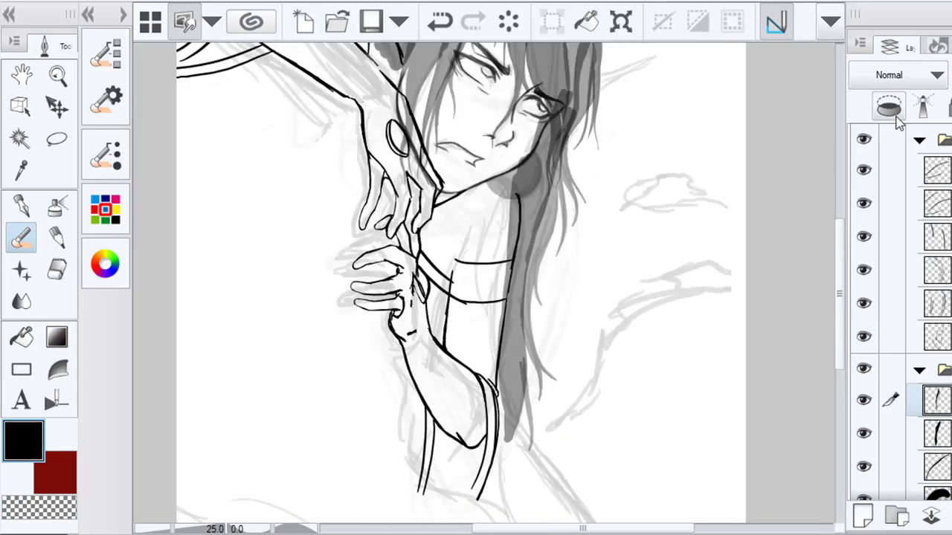
Raise the opacity of the loose-strand layer and the long-lock layer so both display in solid black
{"action": "left_click", "coordinate": [951, 75]}
{"action": "left_click", "coordinate": [938, 433]}
{"action": "left_click", "coordinate": [950, 75]}
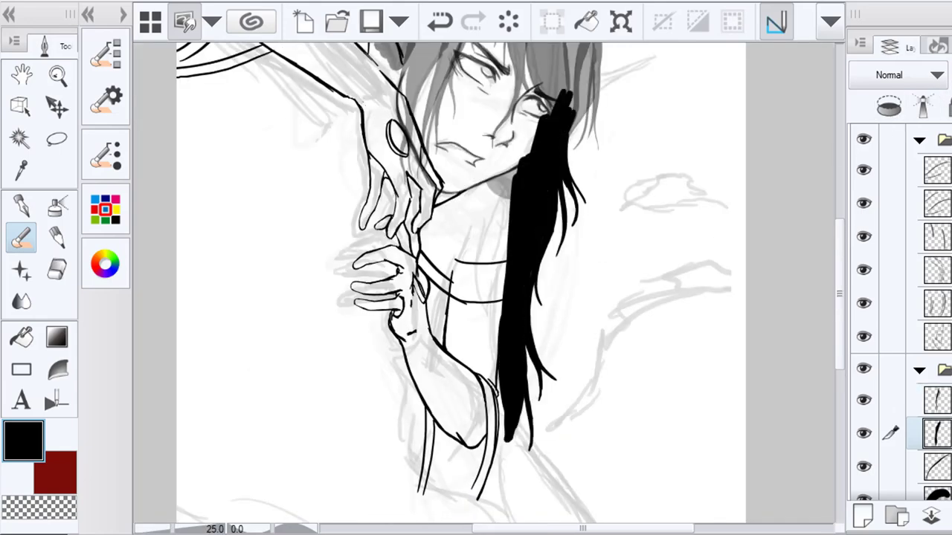
{"action": "right_click", "coordinate": [936, 433]}
{"action": "left_click", "coordinate": [924, 405]}
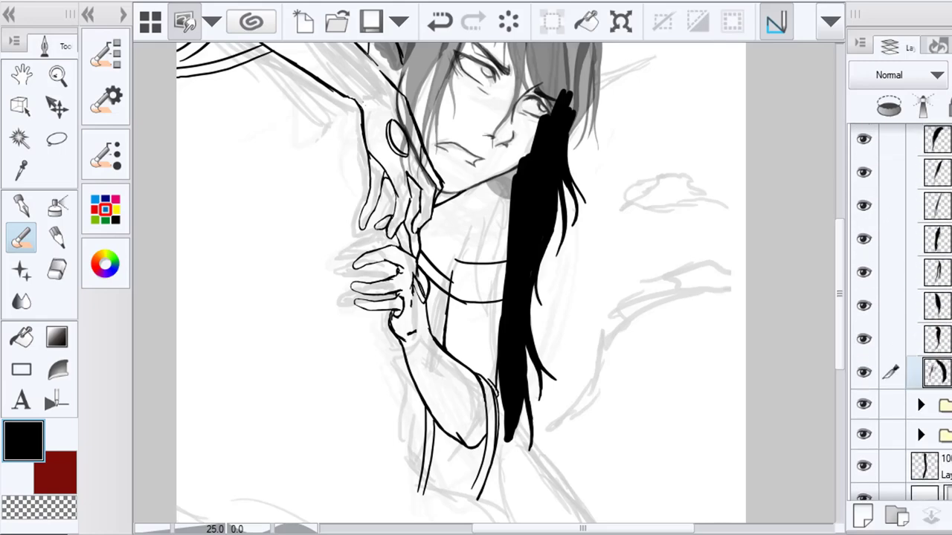
Identify the lower hair layers by toggling their visibility, and make the long-lock layer translucent at the bottom of the hair group
{"action": "left_click", "coordinate": [936, 340]}
{"action": "left_click", "coordinate": [865, 340]}
{"action": "left_click", "coordinate": [865, 339]}
{"action": "left_click", "coordinate": [864, 306]}
{"action": "left_click", "coordinate": [864, 306]}
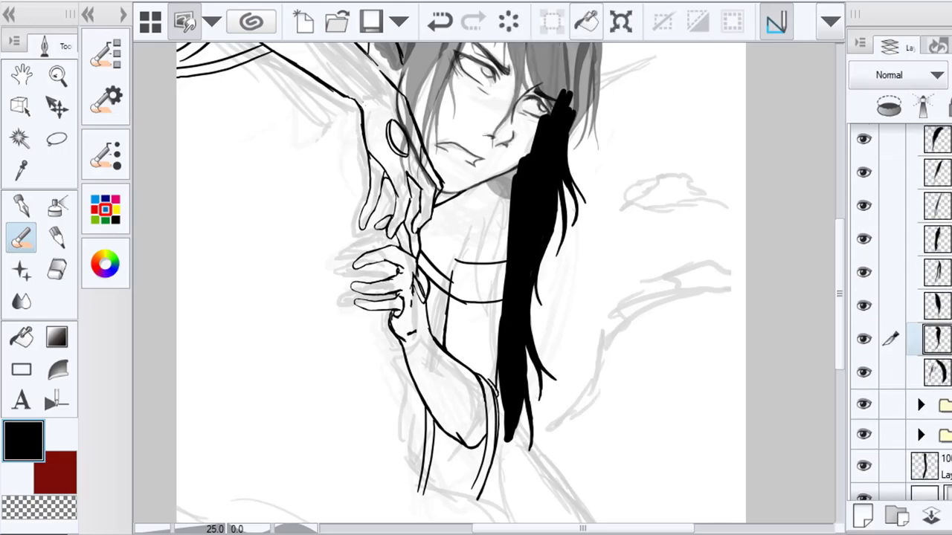
{"action": "left_click", "coordinate": [440, 21]}
{"action": "key", "text": "ctrl+y"}
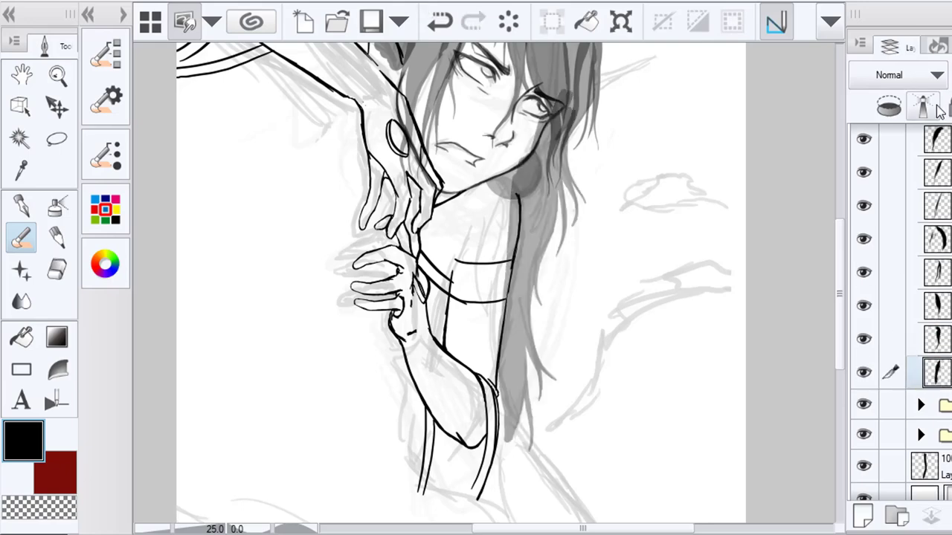
Collapse the hair layer group and add a new layer above the top layer of the line-art group
{"action": "left_click_drag", "start_coordinate": [584, 278], "coordinate": [562, 281]}
{"action": "scroll", "coordinate": [628, 397], "scroll_direction": "down", "scroll_amount": 2}
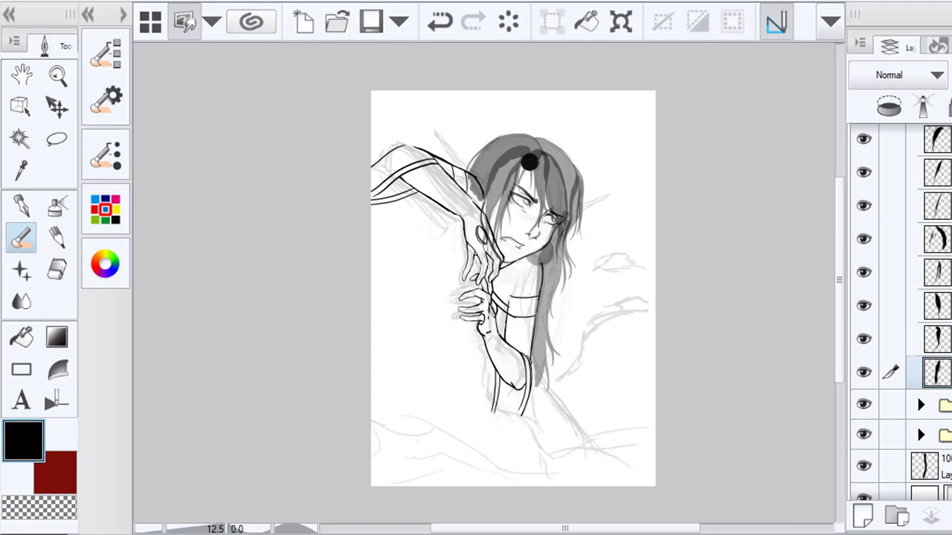
{"action": "scroll", "coordinate": [936, 163], "scroll_direction": "up", "scroll_amount": 8}
{"action": "left_click", "coordinate": [919, 353]}
{"action": "left_click", "coordinate": [864, 135]}
{"action": "left_click", "coordinate": [864, 134]}
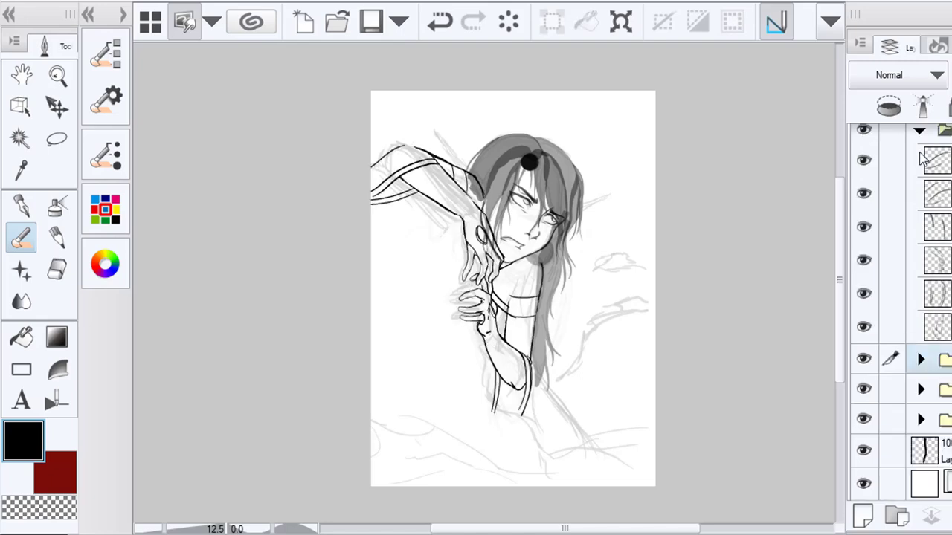
{"action": "left_click", "coordinate": [933, 159]}
{"action": "left_click", "coordinate": [863, 516]}
Draw the two converging edges of a pointed spike protruding from the hair beside the eye
{"action": "scroll", "coordinate": [496, 163], "scroll_direction": "up", "scroll_amount": 2}
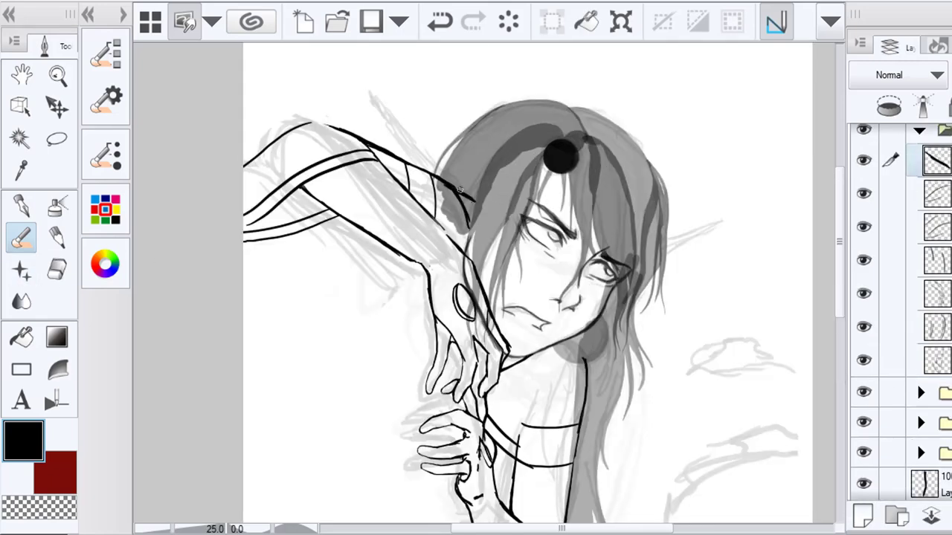
{"action": "mouse_move", "coordinate": [650, 282]}
{"action": "left_mouse_down"}
{"action": "mouse_move", "coordinate": [740, 321]}
{"action": "mouse_move", "coordinate": [639, 288]}
{"action": "left_mouse_up"}
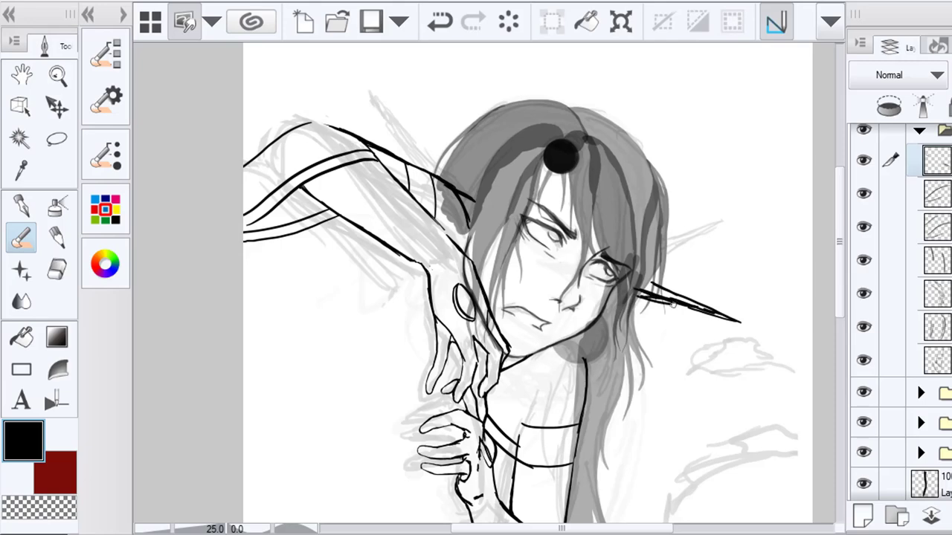
{"action": "key", "text": "ctrl+z"}
{"action": "key", "text": "ctrl+z"}
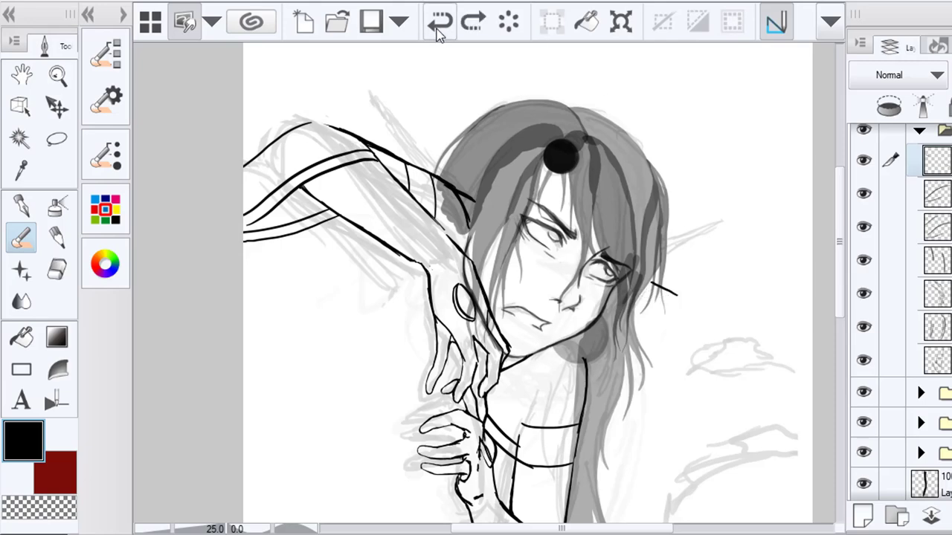
{"action": "mouse_move", "coordinate": [627, 296]}
{"action": "left_mouse_down"}
{"action": "mouse_move", "coordinate": [703, 341]}
{"action": "mouse_move", "coordinate": [628, 300]}
{"action": "left_mouse_up"}
{"action": "scroll", "coordinate": [696, 323], "scroll_direction": "down", "scroll_amount": 2}
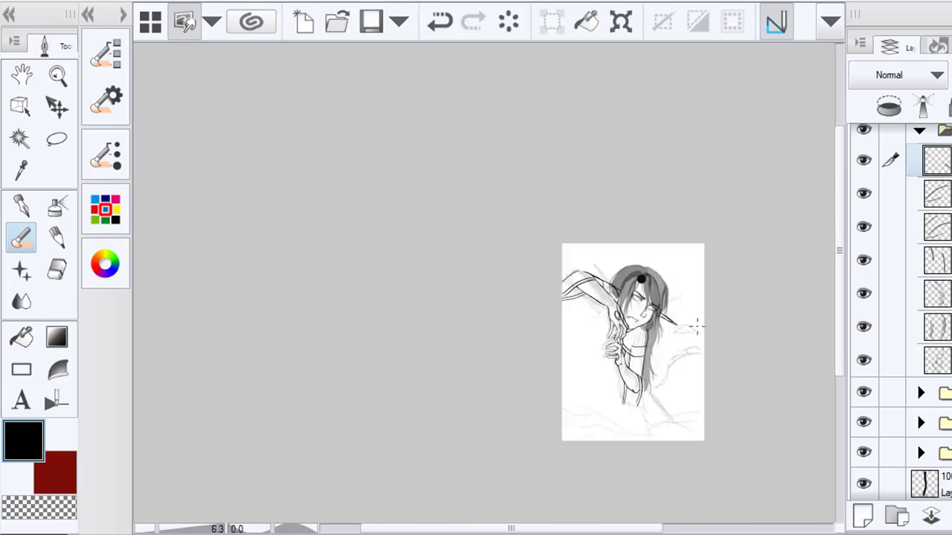
{"action": "scroll", "coordinate": [700, 321], "scroll_direction": "up", "scroll_amount": 6}
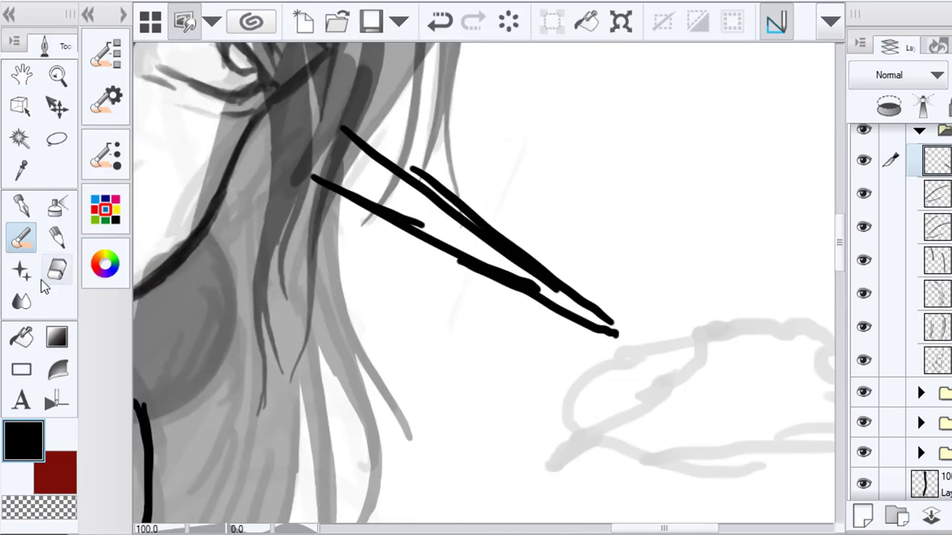
Erase the overlapping strokes along both spike edges and thin the lines toward the tip
{"action": "left_click", "coordinate": [57, 269]}
{"action": "mouse_move", "coordinate": [413, 165]}
{"action": "left_mouse_down"}
{"action": "mouse_move", "coordinate": [566, 260]}
{"action": "mouse_move", "coordinate": [550, 249]}
{"action": "mouse_move", "coordinate": [617, 302]}
{"action": "mouse_move", "coordinate": [620, 350]}
{"action": "left_mouse_up"}
{"action": "left_click", "coordinate": [56, 273]}
{"action": "left_click_drag", "start_coordinate": [391, 208], "coordinate": [420, 220]}
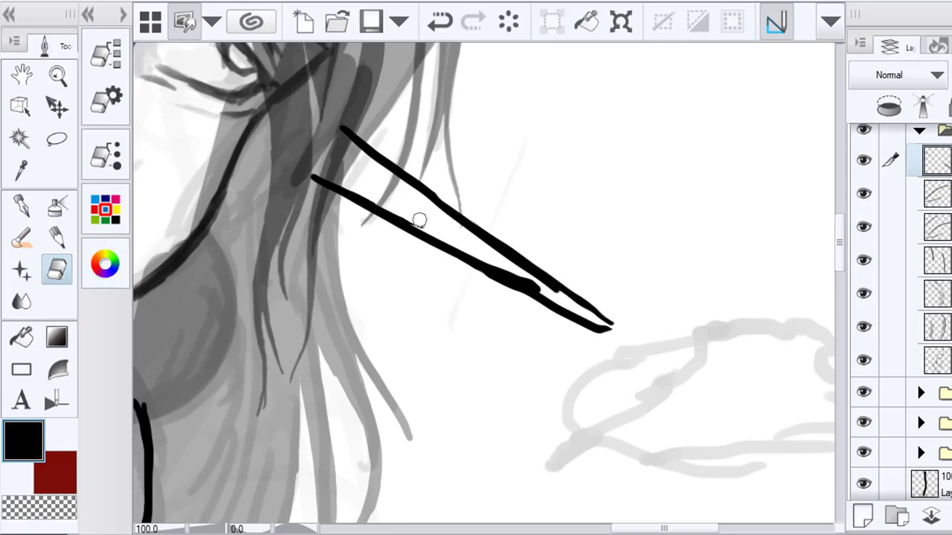
{"action": "mouse_move", "coordinate": [519, 296]}
{"action": "left_mouse_down"}
{"action": "mouse_move", "coordinate": [488, 260]}
{"action": "mouse_move", "coordinate": [552, 296]}
{"action": "mouse_move", "coordinate": [531, 278]}
{"action": "left_mouse_up"}
{"action": "scroll", "coordinate": [498, 266], "scroll_direction": "down", "scroll_amount": 2}
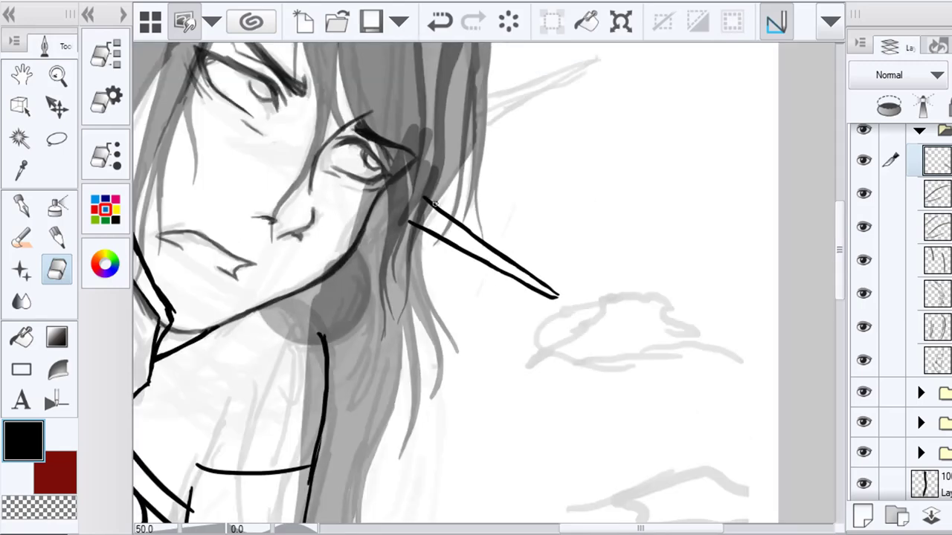
Erase the inner ends of the spike's lines where they overlap the hair
{"action": "scroll", "coordinate": [423, 208], "scroll_direction": "up", "scroll_amount": 4}
{"action": "mouse_move", "coordinate": [374, 267]}
{"action": "left_mouse_down"}
{"action": "mouse_move", "coordinate": [408, 261]}
{"action": "mouse_move", "coordinate": [419, 281]}
{"action": "mouse_move", "coordinate": [415, 328]}
{"action": "left_mouse_up"}
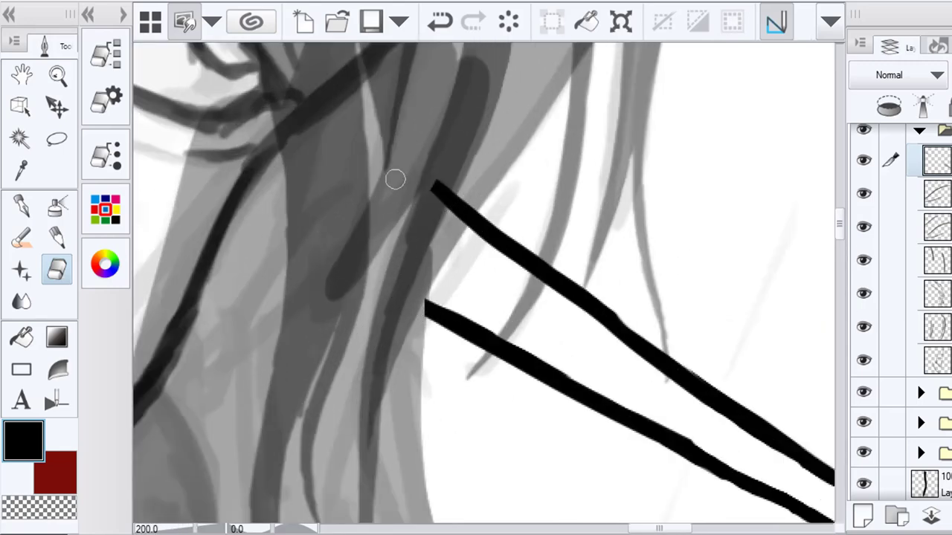
{"action": "scroll", "coordinate": [476, 219], "scroll_direction": "down", "scroll_amount": 4}
{"action": "scroll", "coordinate": [479, 223], "scroll_direction": "down", "scroll_amount": 5}
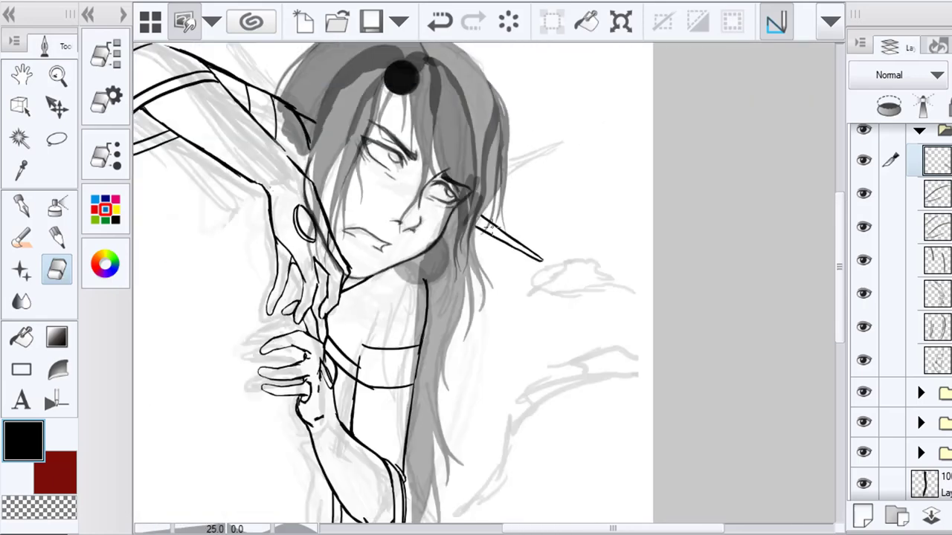
{"action": "scroll", "coordinate": [412, 169], "scroll_direction": "up", "scroll_amount": 3}
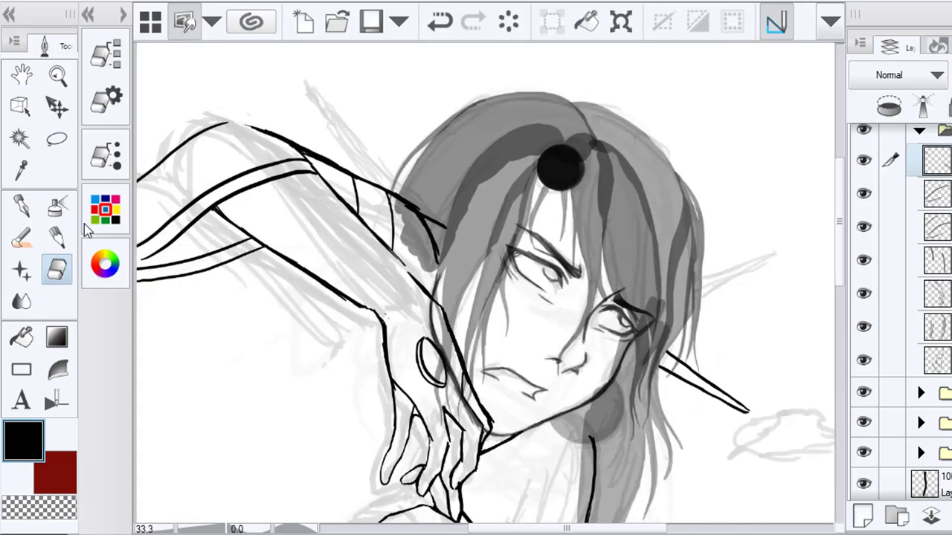
Draw the spike's line on the other side of the head, running from the hair along the raised arm
{"action": "key", "text": "b"}
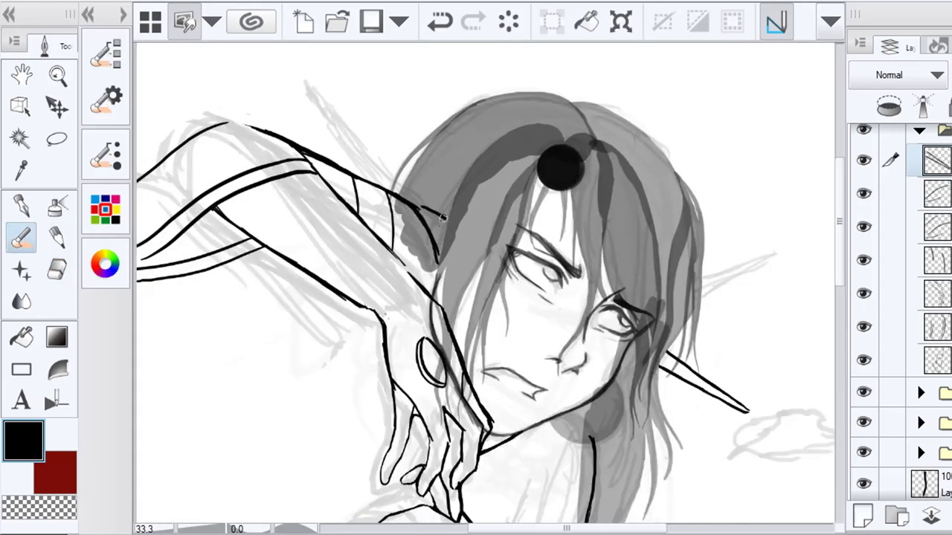
{"action": "left_click_drag", "start_coordinate": [441, 217], "coordinate": [327, 159]}
{"action": "scroll", "coordinate": [452, 215], "scroll_direction": "down", "scroll_amount": 3}
{"action": "scroll", "coordinate": [181, 216], "scroll_direction": "up", "scroll_amount": 4}
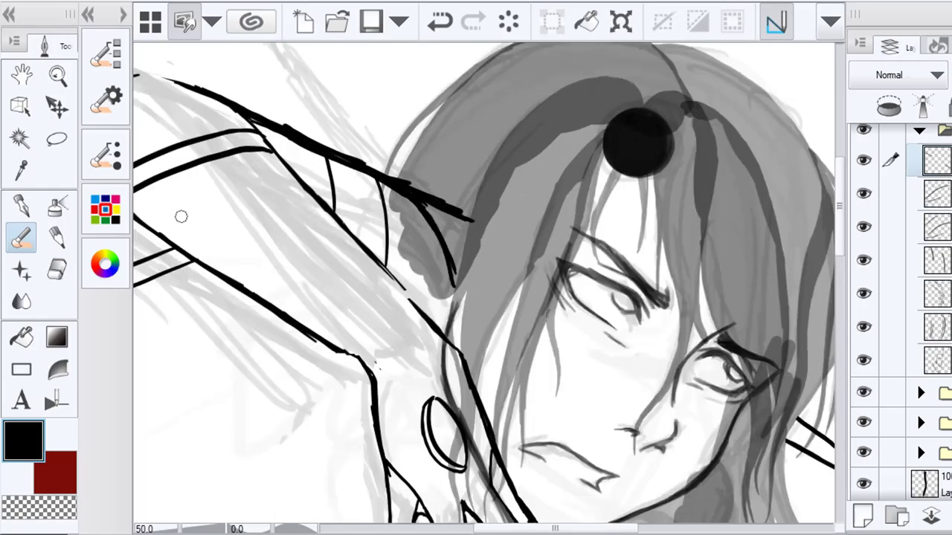
Erase the rough upper edge of the line between the raised arm and the hair to thin it
{"action": "key", "text": "e"}
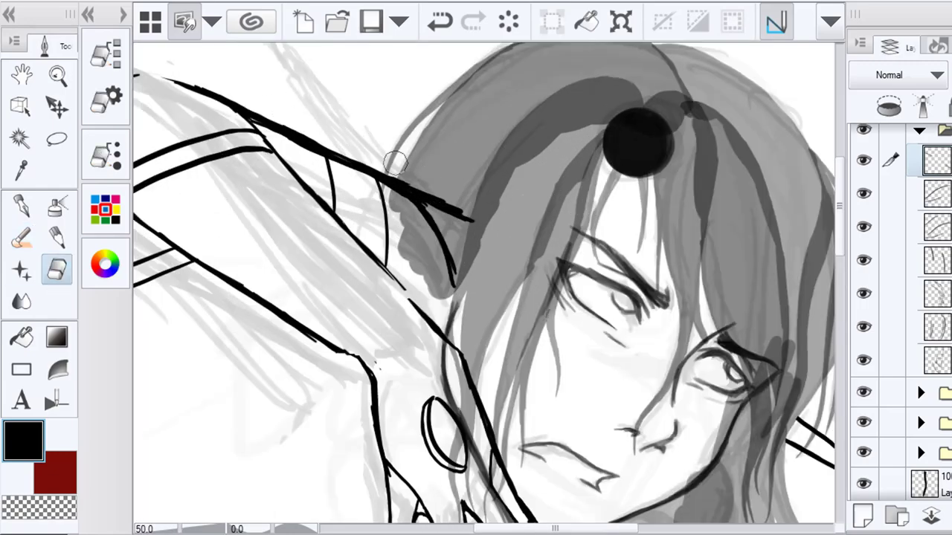
{"action": "left_click_drag", "start_coordinate": [395, 163], "coordinate": [473, 203]}
{"action": "scroll", "coordinate": [485, 242], "scroll_direction": "down", "scroll_amount": 3}
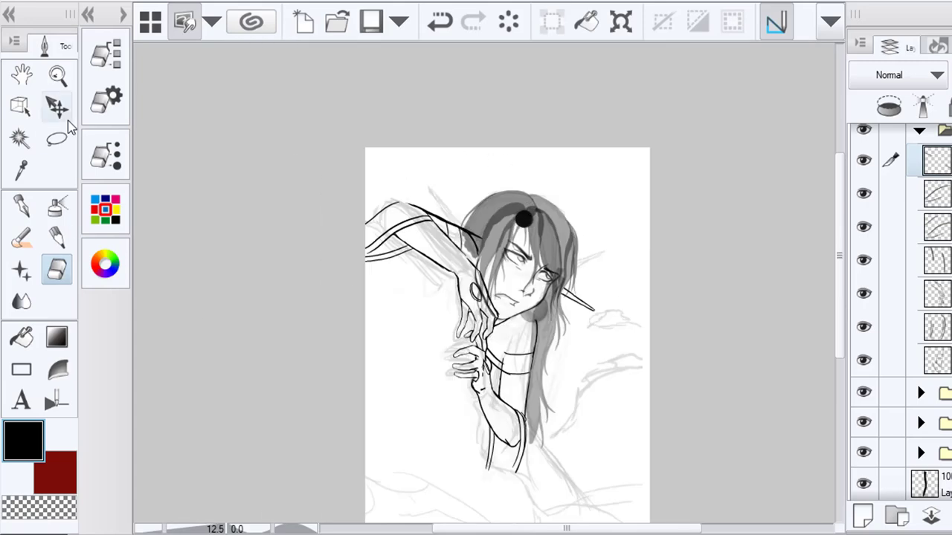
Lasso the line along the raised arm, adjust it with the scale and rotate transform, and deselect it
{"action": "left_click", "coordinate": [57, 139]}
{"action": "scroll", "coordinate": [508, 257], "scroll_direction": "up", "scroll_amount": 2}
{"action": "left_click", "coordinate": [864, 161]}
{"action": "left_click", "coordinate": [864, 162]}
{"action": "mouse_move", "coordinate": [464, 236]}
{"action": "left_mouse_down"}
{"action": "mouse_move", "coordinate": [452, 178]}
{"action": "mouse_move", "coordinate": [381, 248]}
{"action": "left_mouse_up"}
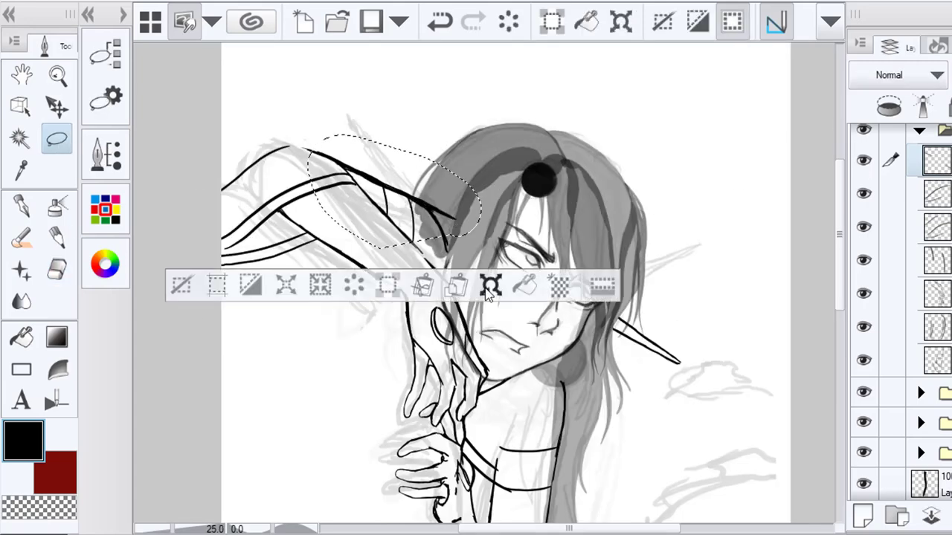
{"action": "left_click", "coordinate": [488, 287]}
{"action": "left_click", "coordinate": [346, 285]}
{"action": "left_click", "coordinate": [21, 239]}
{"action": "key", "text": "ctrl+d"}
{"action": "scroll", "coordinate": [362, 190], "scroll_direction": "up", "scroll_amount": 1}
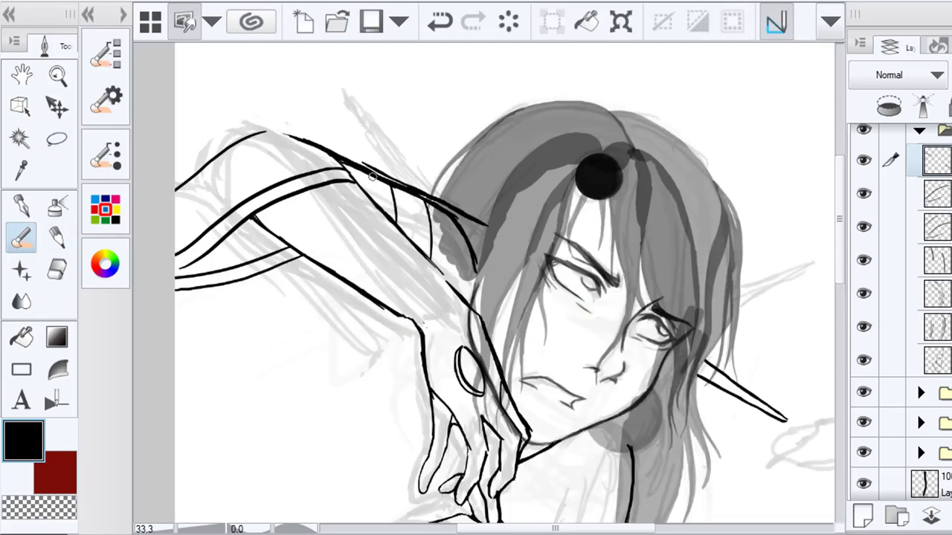
{"action": "scroll", "coordinate": [372, 176], "scroll_direction": "up", "scroll_amount": 1}
{"action": "scroll", "coordinate": [457, 223], "scroll_direction": "down", "scroll_amount": 4}
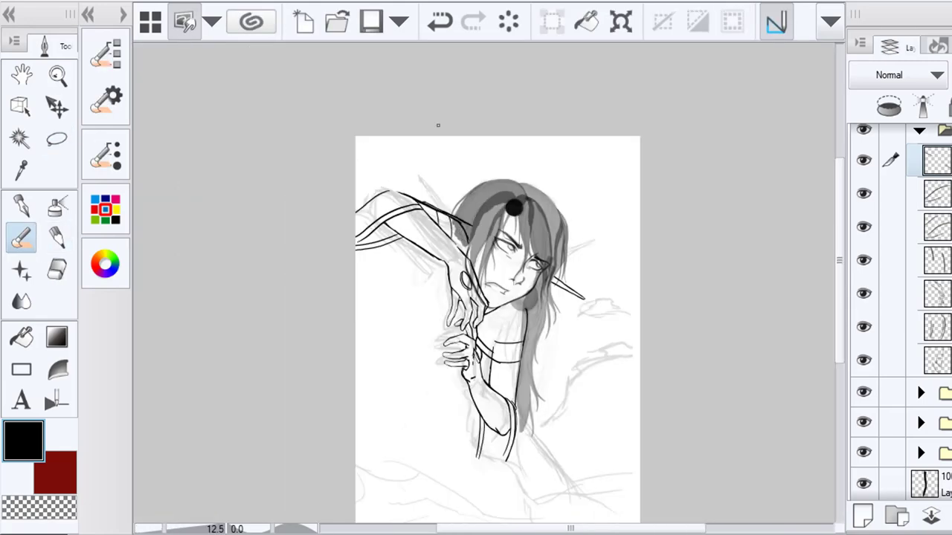
Add a new raster layer and ink the scalloped edge beside the elbow and the outer fold line running down from it
{"action": "scroll", "coordinate": [550, 327], "scroll_direction": "up", "scroll_amount": 1}
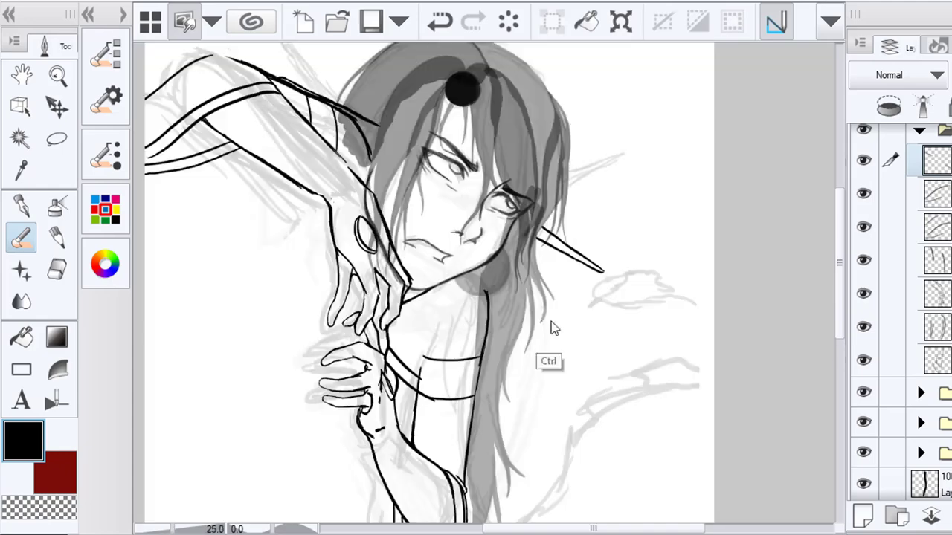
{"action": "scroll", "coordinate": [549, 324], "scroll_direction": "down", "scroll_amount": 1}
{"action": "left_click_drag", "start_coordinate": [547, 330], "coordinate": [495, 253]}
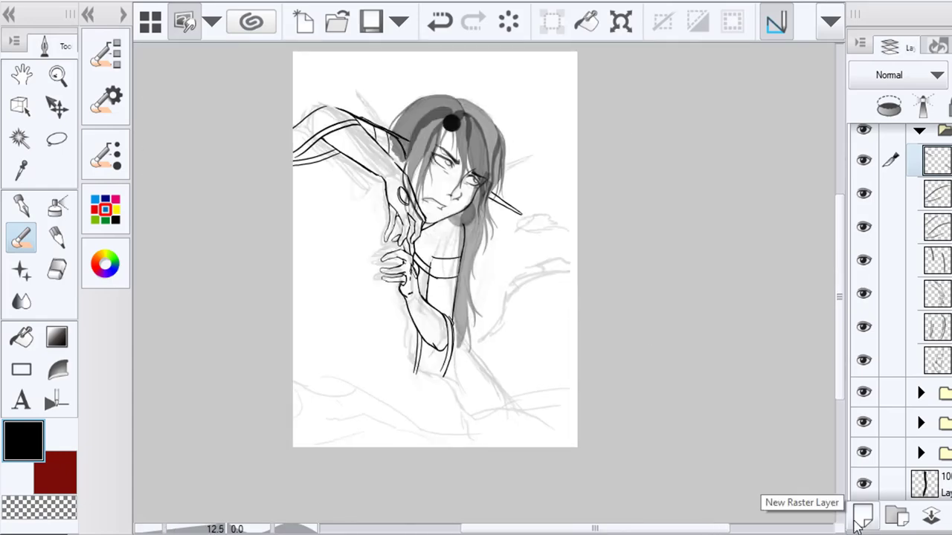
{"action": "left_click", "coordinate": [862, 514]}
{"action": "scroll", "coordinate": [457, 394], "scroll_direction": "up", "scroll_amount": 1}
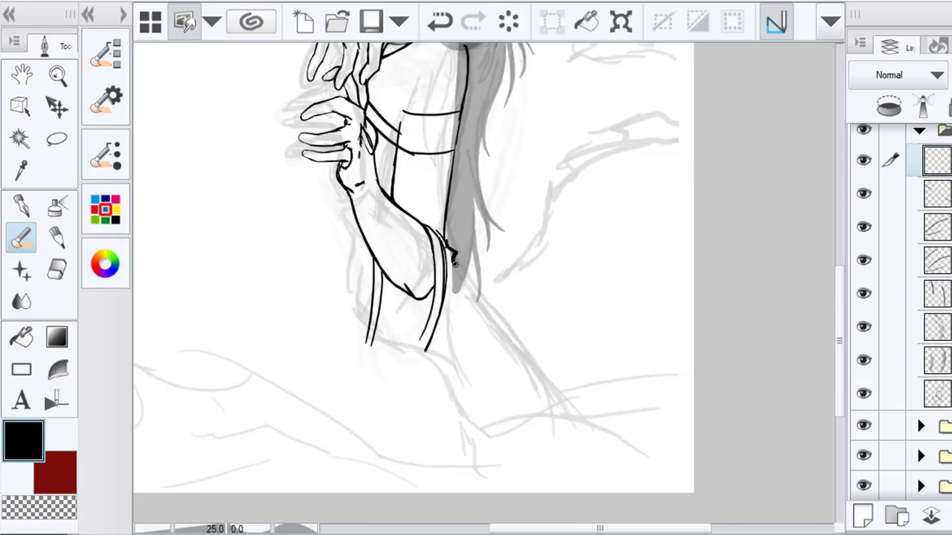
{"action": "mouse_move", "coordinate": [455, 262]}
{"action": "left_mouse_down"}
{"action": "mouse_move", "coordinate": [468, 291]}
{"action": "mouse_move", "coordinate": [574, 412]}
{"action": "left_mouse_up"}
{"action": "mouse_move", "coordinate": [484, 301]}
{"action": "left_mouse_down"}
{"action": "mouse_move", "coordinate": [562, 415]}
{"action": "mouse_move", "coordinate": [532, 430]}
{"action": "left_mouse_up"}
{"action": "left_click", "coordinate": [440, 21]}
Ink the middle and inner fold lines of the cloth below the elbow, undoing the strokes that miss
{"action": "left_click_drag", "start_coordinate": [461, 302], "coordinate": [550, 445]}
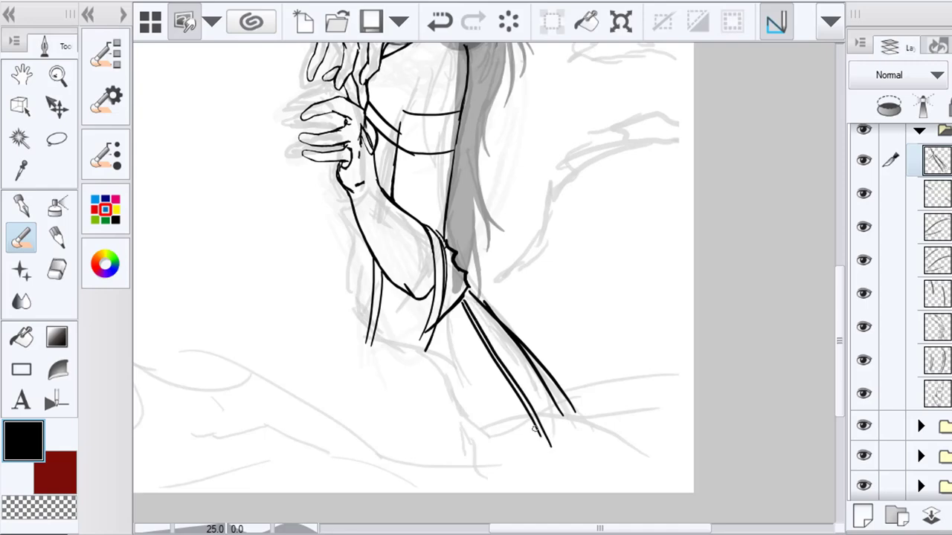
{"action": "left_click", "coordinate": [440, 21]}
{"action": "left_click", "coordinate": [440, 21]}
{"action": "left_click_drag", "start_coordinate": [462, 306], "coordinate": [531, 424]}
{"action": "left_click", "coordinate": [446, 30]}
{"action": "left_click_drag", "start_coordinate": [463, 306], "coordinate": [526, 428]}
{"action": "key", "text": "ctrl+z"}
{"action": "left_click_drag", "start_coordinate": [437, 324], "coordinate": [501, 436]}
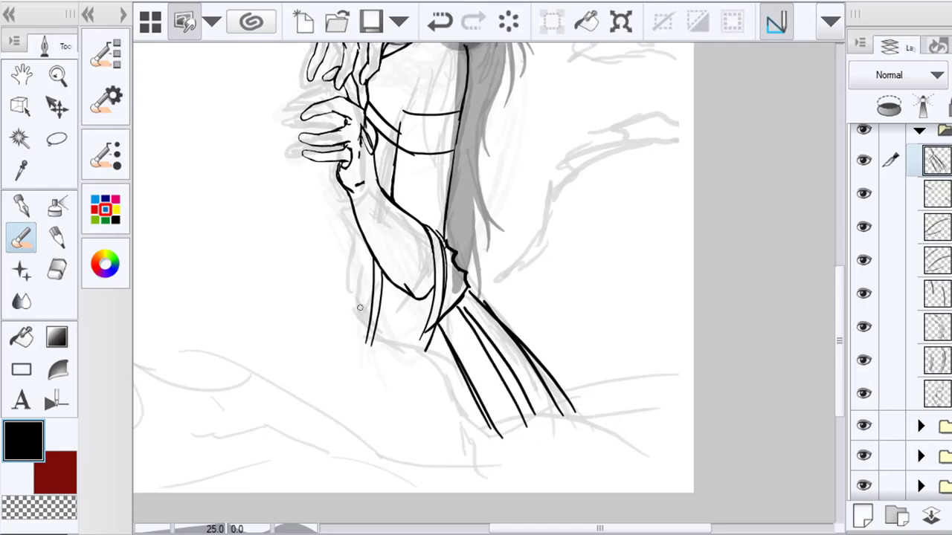
Save the drawing with the finished fold lines
{"action": "key", "text": "e"}
{"action": "scroll", "coordinate": [465, 287], "scroll_direction": "up", "scroll_amount": 2}
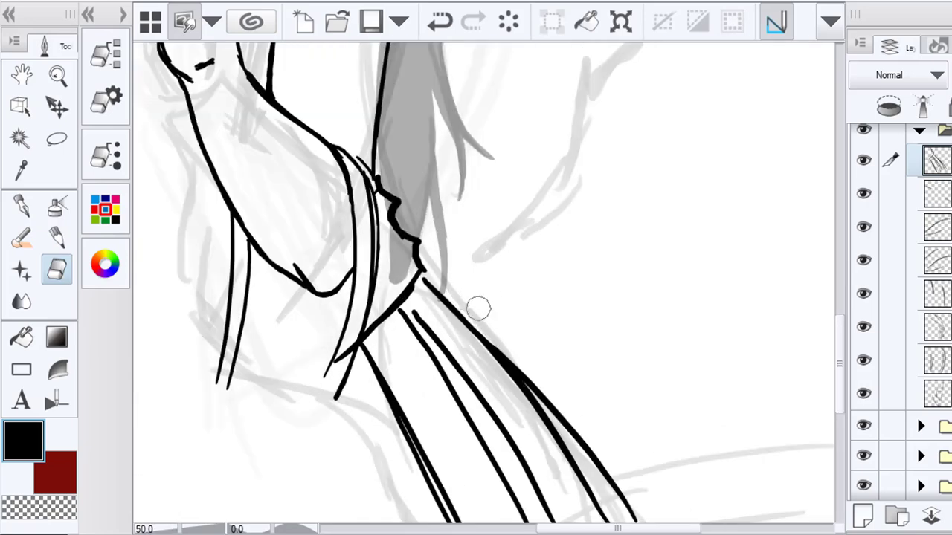
{"action": "scroll", "coordinate": [478, 308], "scroll_direction": "down", "scroll_amount": 4}
{"action": "left_click_drag", "start_coordinate": [478, 218], "coordinate": [538, 262]}
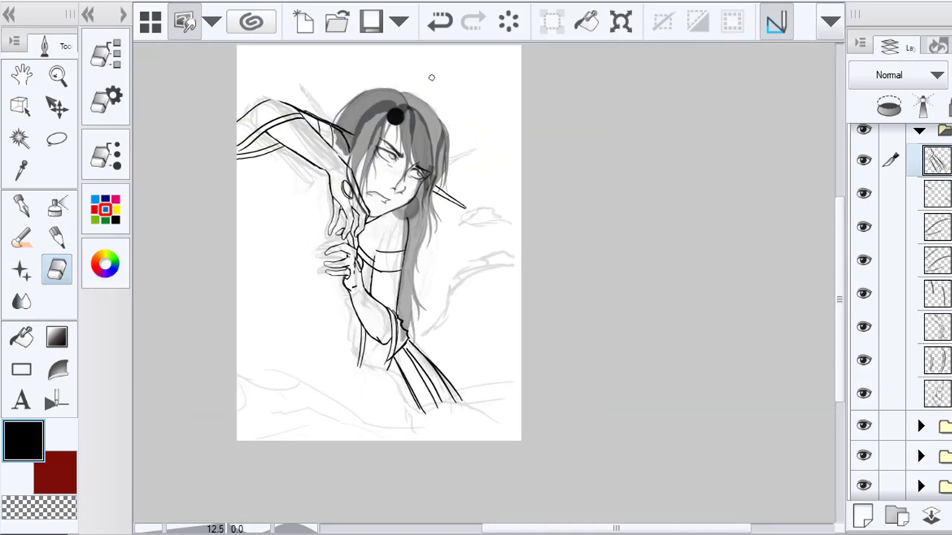
{"action": "left_click_drag", "start_coordinate": [523, 202], "coordinate": [625, 251]}
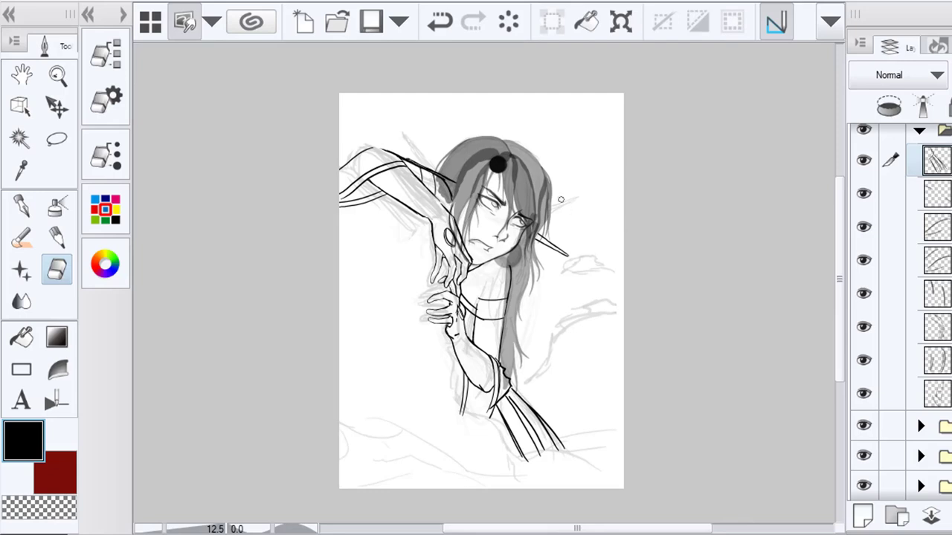
{"action": "left_click", "coordinate": [374, 22]}
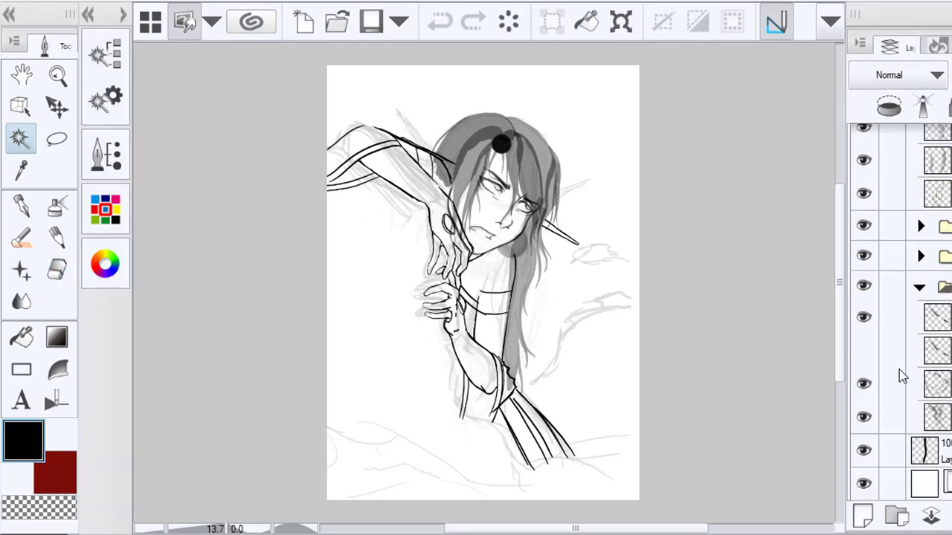
Identify the lowest layer in the open face folder by toggling its visibility and move it out, directly beneath the folder
{"action": "scroll", "coordinate": [919, 298], "scroll_direction": "up", "scroll_amount": 4}
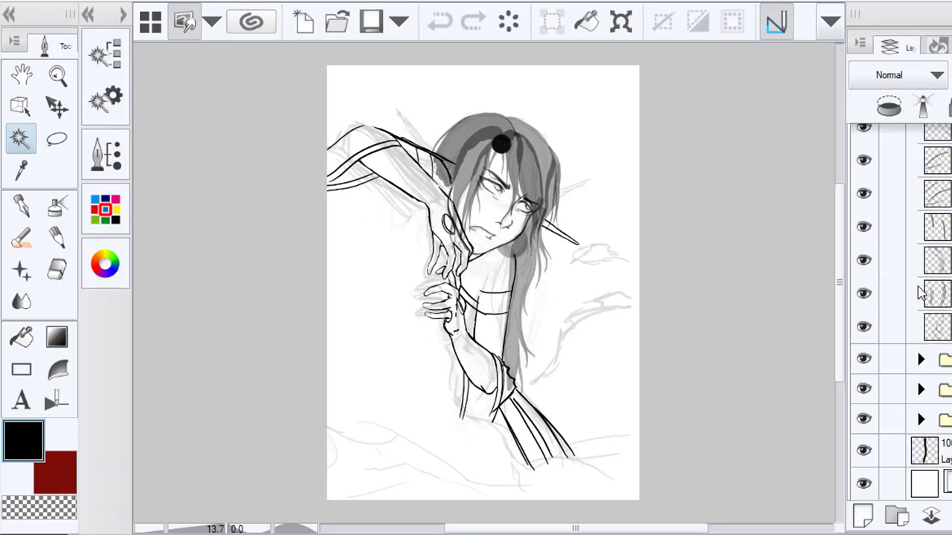
{"action": "scroll", "coordinate": [866, 288], "scroll_direction": "down", "scroll_amount": 4}
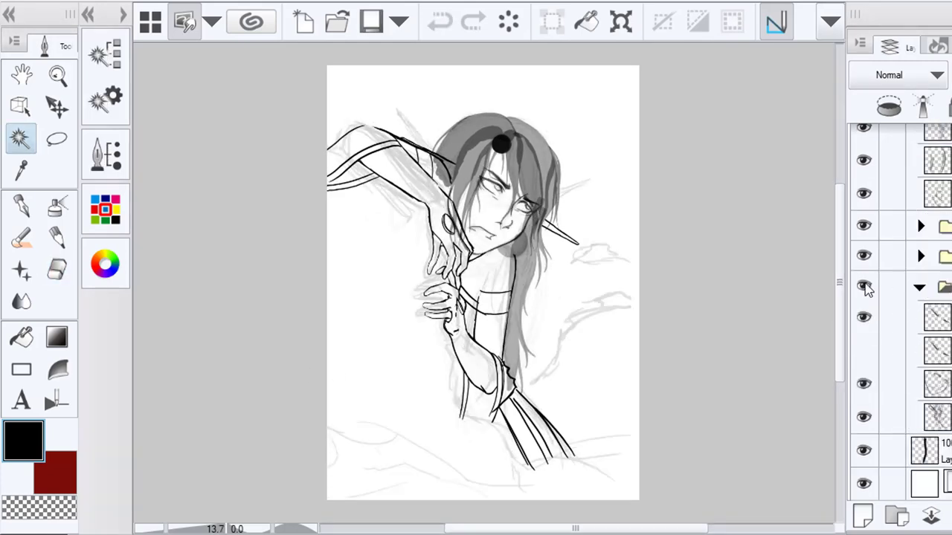
{"action": "left_click", "coordinate": [863, 416]}
{"action": "left_click", "coordinate": [864, 416]}
{"action": "left_click", "coordinate": [929, 417]}
{"action": "left_click_drag", "start_coordinate": [933, 416], "coordinate": [929, 434]}
{"action": "left_click", "coordinate": [933, 451]}
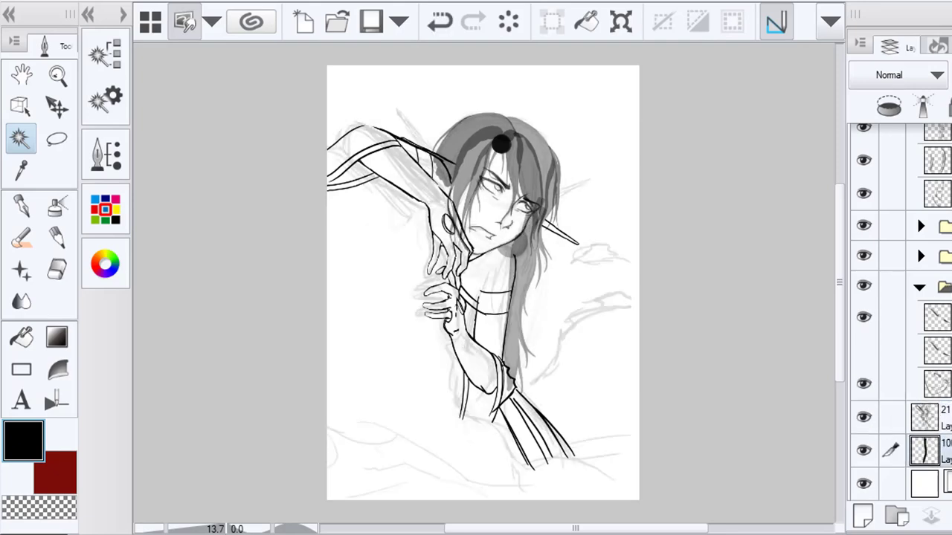
Shift the face folder slightly with the transform and compare the face before and after
{"action": "left_click", "coordinate": [941, 286]}
{"action": "key", "text": "ctrl+t"}
{"action": "left_click_drag", "start_coordinate": [545, 259], "coordinate": [529, 235]}
{"action": "left_click", "coordinate": [439, 282]}
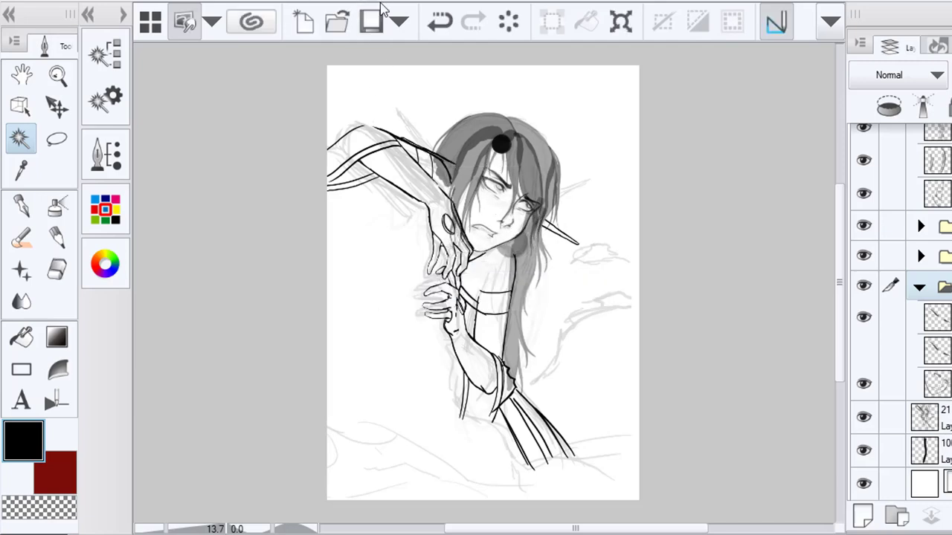
{"action": "left_click", "coordinate": [439, 22]}
{"action": "left_click", "coordinate": [473, 20]}
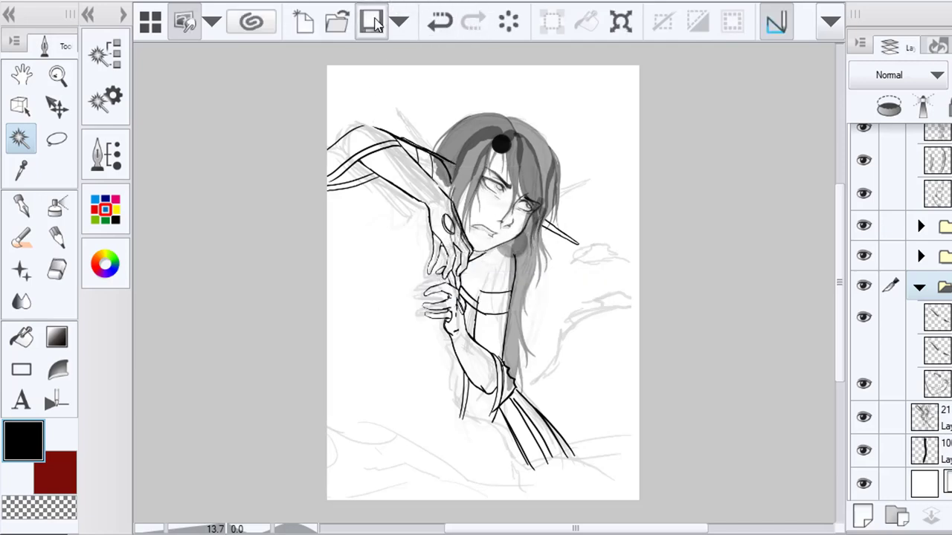
Save the drawing and collapse the face layer folder
{"action": "left_click", "coordinate": [374, 21]}
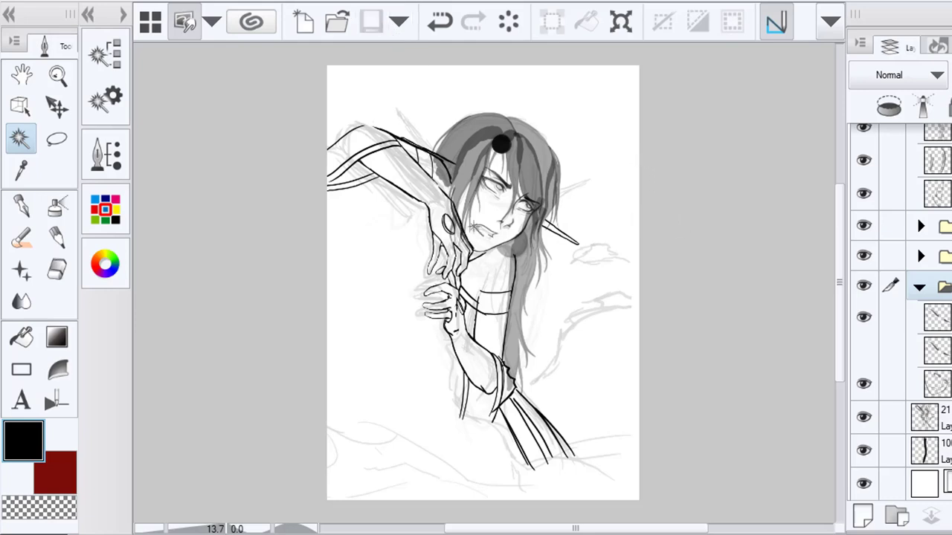
{"action": "left_click", "coordinate": [944, 392]}
{"action": "left_click", "coordinate": [920, 289]}
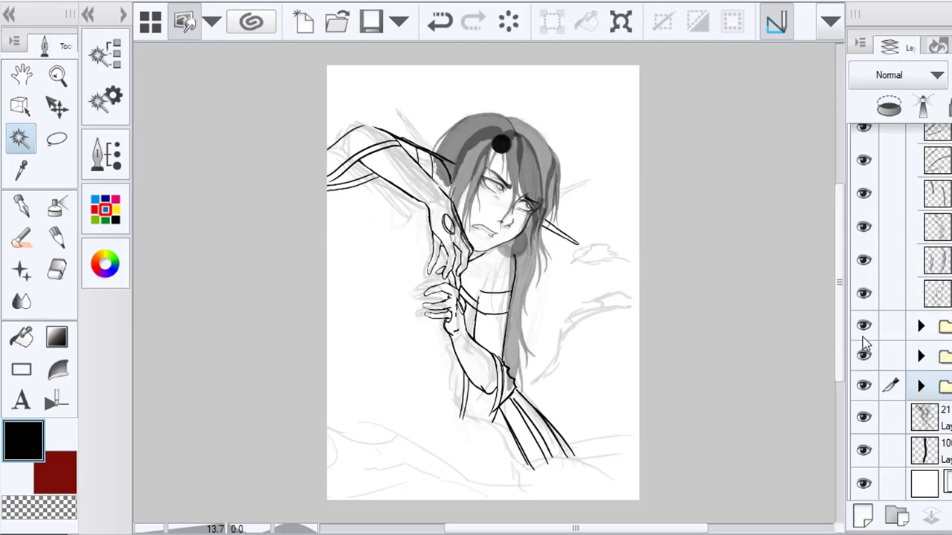
Find the layer below the body lines by toggling visibility, select it, and erase its stray part beside the raised hand
{"action": "scroll", "coordinate": [865, 342], "scroll_direction": "up", "scroll_amount": 1}
{"action": "scroll", "coordinate": [873, 285], "scroll_direction": "up", "scroll_amount": 3}
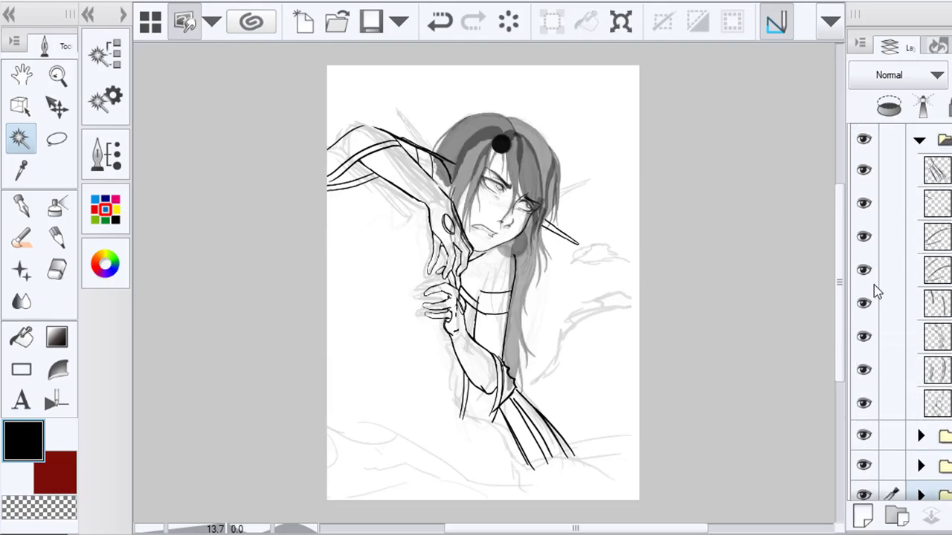
{"action": "left_click", "coordinate": [866, 404]}
{"action": "left_click", "coordinate": [865, 378]}
{"action": "left_click", "coordinate": [864, 378]}
{"action": "left_click", "coordinate": [948, 338]}
{"action": "left_click", "coordinate": [57, 270]}
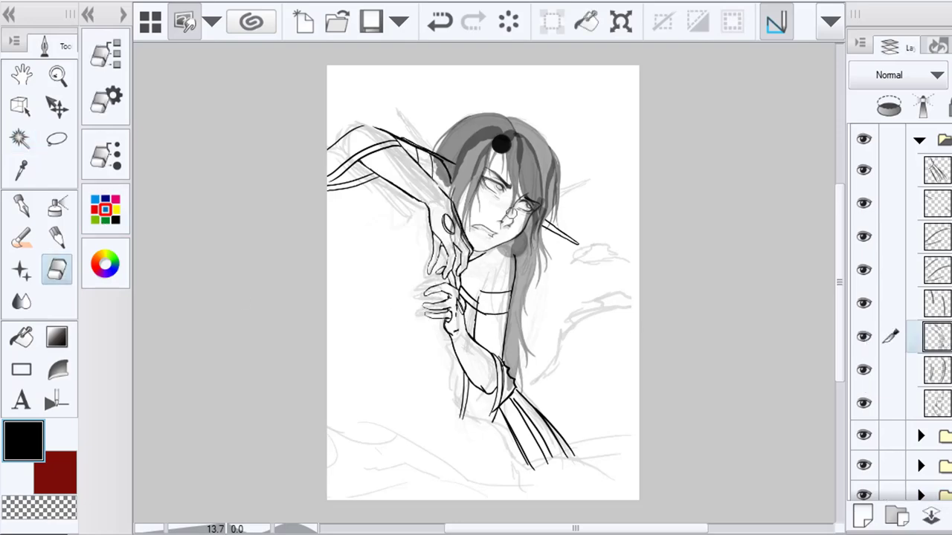
{"action": "scroll", "coordinate": [473, 209], "scroll_direction": "up", "scroll_amount": 3}
{"action": "left_click_drag", "start_coordinate": [434, 190], "coordinate": [478, 294]}
{"action": "scroll", "coordinate": [514, 294], "scroll_direction": "down", "scroll_amount": 1}
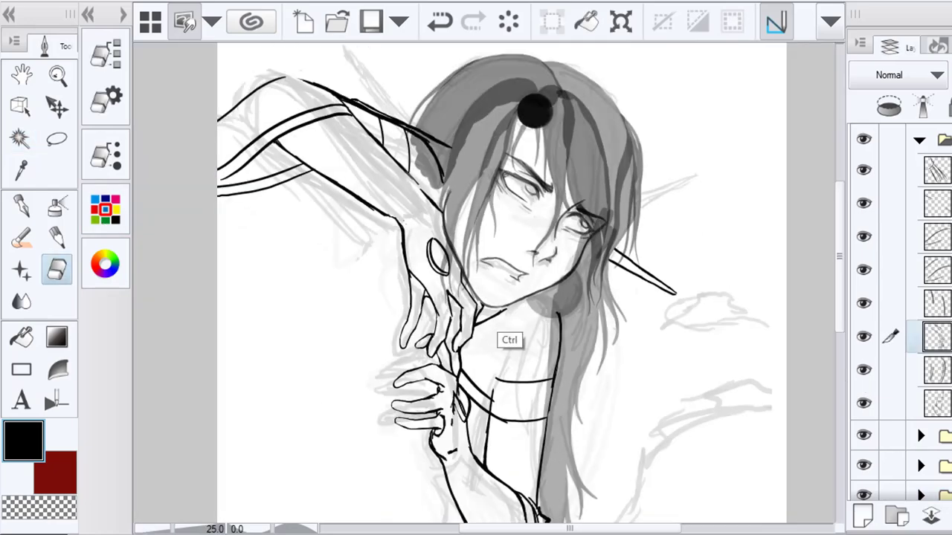
{"action": "scroll", "coordinate": [479, 100], "scroll_direction": "down", "scroll_amount": 2}
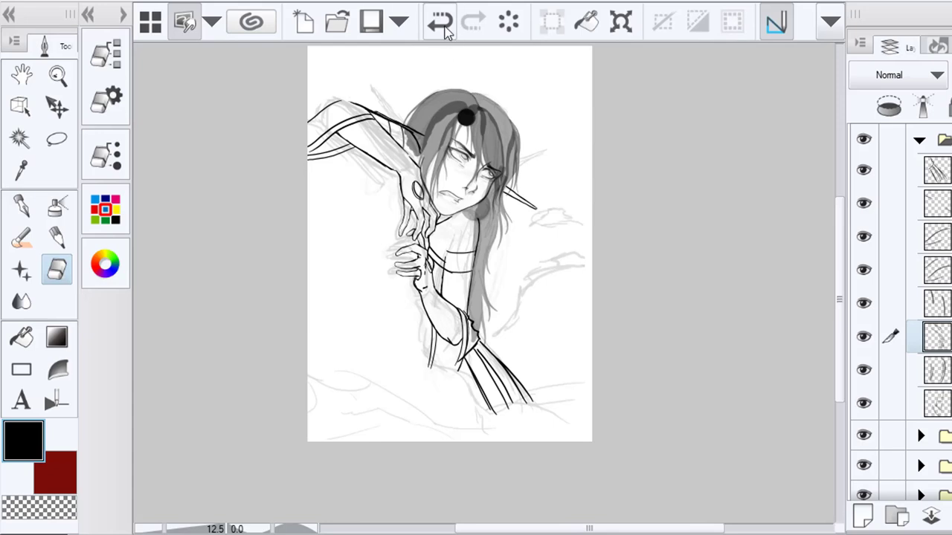
Compare the drawing with and without the last erasure by repeatedly undoing and redoing it
{"action": "left_click", "coordinate": [443, 29]}
{"action": "left_click", "coordinate": [471, 26]}
{"action": "left_click", "coordinate": [438, 27]}
{"action": "left_click", "coordinate": [480, 25]}
{"action": "left_click", "coordinate": [444, 35]}
{"action": "left_click", "coordinate": [467, 34]}
{"action": "left_click", "coordinate": [444, 33]}
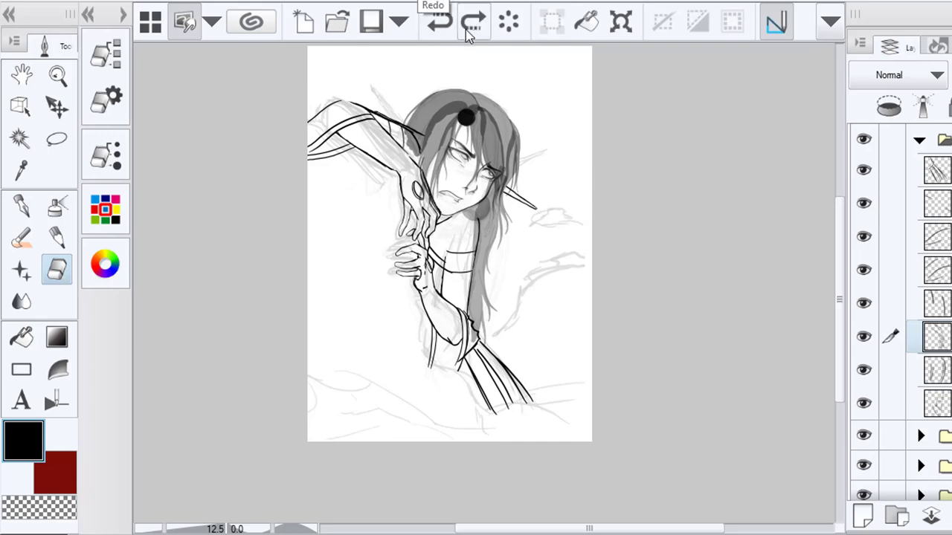
{"action": "left_click", "coordinate": [464, 36]}
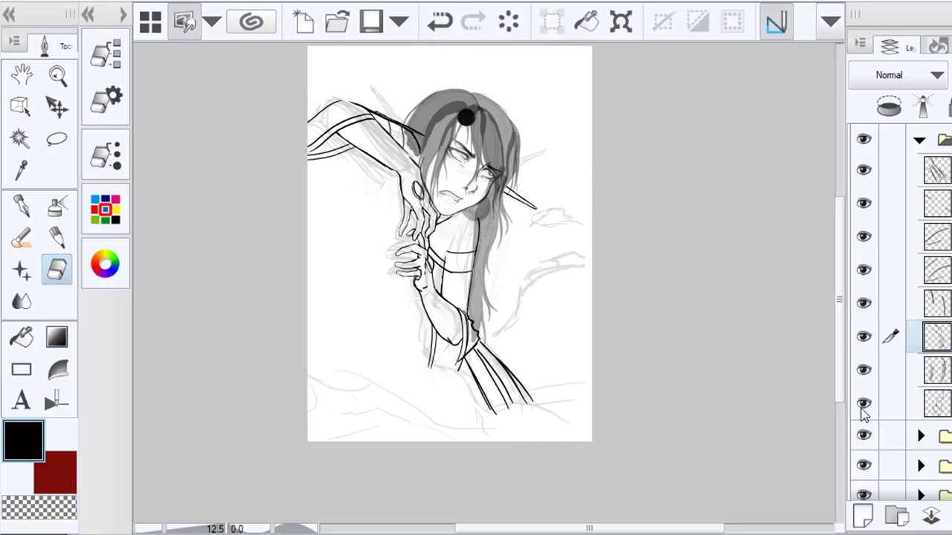
{"action": "left_click", "coordinate": [442, 30]}
{"action": "key", "text": "ctrl+minus"}
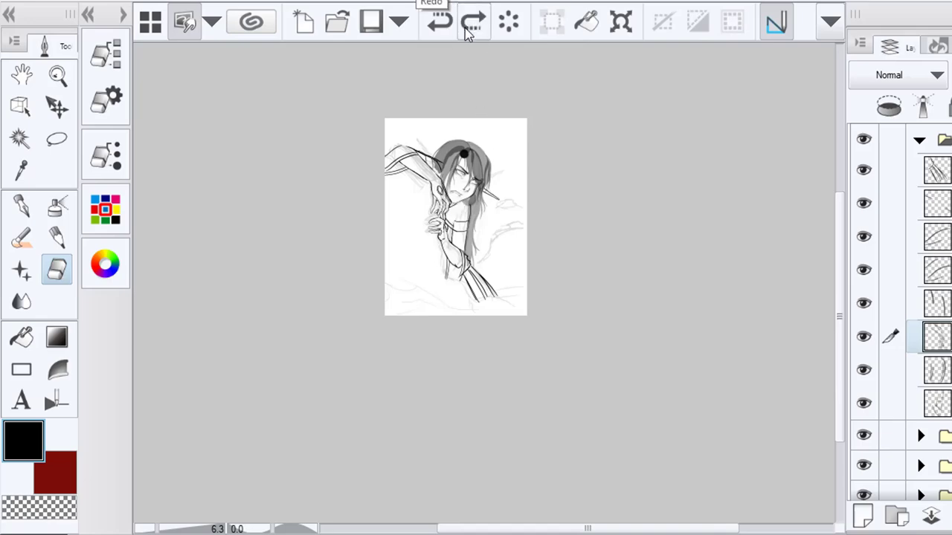
{"action": "left_click", "coordinate": [465, 29]}
Erase a small stray part beside the eye nearest the raised hand
{"action": "scroll", "coordinate": [420, 200], "scroll_direction": "up", "scroll_amount": 3}
{"action": "scroll", "coordinate": [618, 129], "scroll_direction": "up", "scroll_amount": 1}
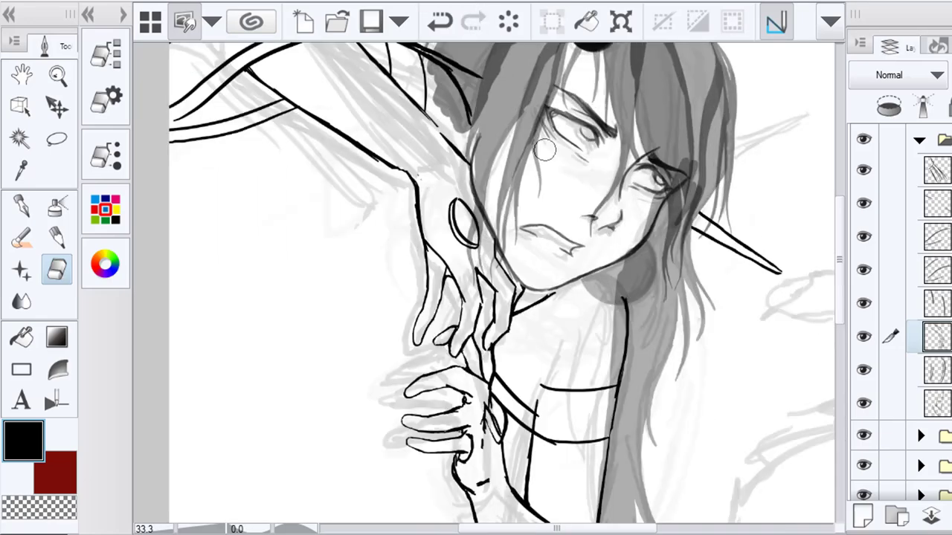
{"action": "left_click_drag", "start_coordinate": [531, 151], "coordinate": [504, 168]}
{"action": "scroll", "coordinate": [468, 263], "scroll_direction": "down", "scroll_amount": 1}
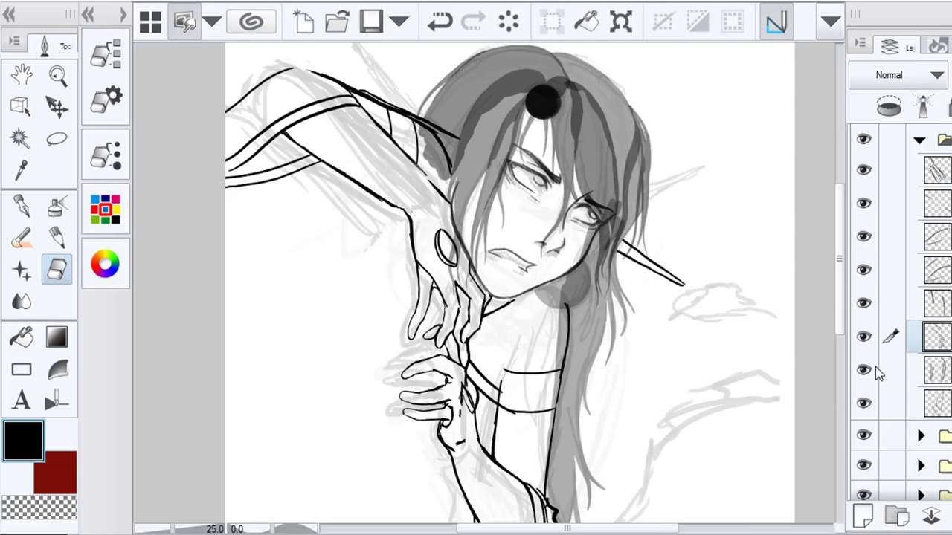
Duplicate the body line-art layer as a backup and erase the torso outline and the ends of its bands
{"action": "left_click", "coordinate": [868, 402]}
{"action": "right_click", "coordinate": [937, 403]}
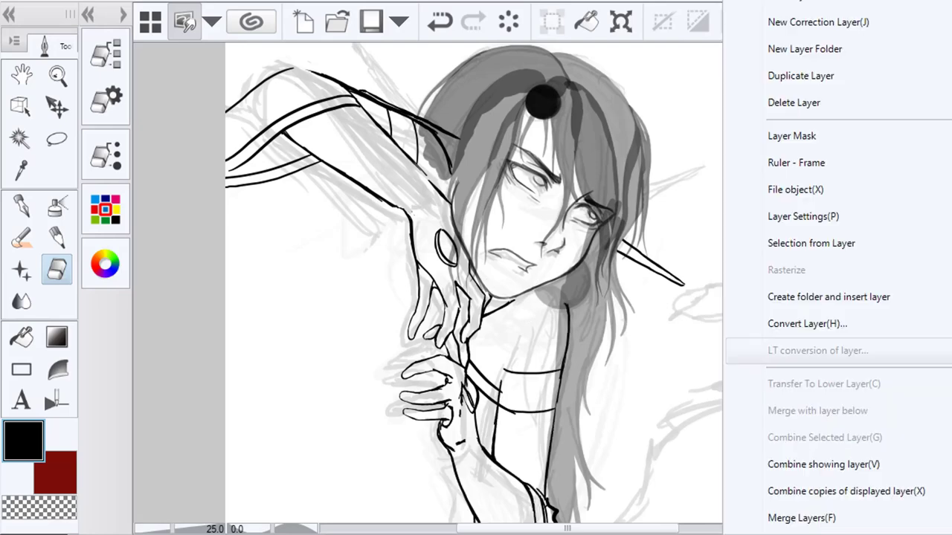
{"action": "left_click", "coordinate": [803, 76]}
{"action": "left_click", "coordinate": [870, 437]}
{"action": "mouse_move", "coordinate": [504, 370]}
{"action": "left_mouse_down"}
{"action": "mouse_move", "coordinate": [513, 372]}
{"action": "mouse_move", "coordinate": [497, 449]}
{"action": "left_mouse_up"}
{"action": "mouse_move", "coordinate": [533, 371]}
{"action": "left_mouse_down"}
{"action": "mouse_move", "coordinate": [524, 370]}
{"action": "mouse_move", "coordinate": [566, 313]}
{"action": "mouse_move", "coordinate": [551, 491]}
{"action": "left_mouse_up"}
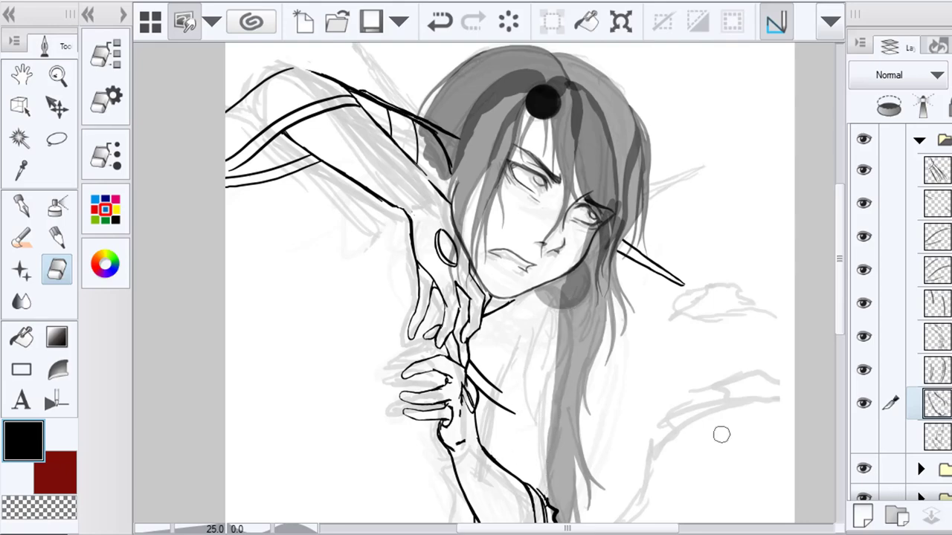
Draw new front and back lines for the torso, from the neck and shoulder down to the forearm
{"action": "left_click", "coordinate": [21, 238]}
{"action": "mouse_move", "coordinate": [544, 290]}
{"action": "left_mouse_down"}
{"action": "mouse_move", "coordinate": [512, 365]}
{"action": "mouse_move", "coordinate": [505, 329]}
{"action": "mouse_move", "coordinate": [504, 462]}
{"action": "left_mouse_up"}
{"action": "left_click_drag", "start_coordinate": [565, 350], "coordinate": [568, 523]}
{"action": "key", "text": "ctrl+minus"}
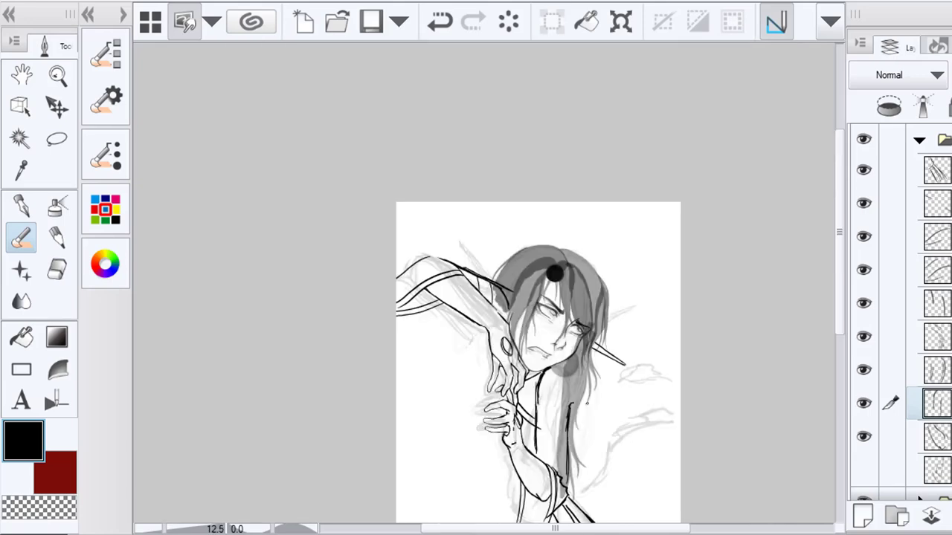
{"action": "left_click_drag", "start_coordinate": [559, 251], "coordinate": [568, 292]}
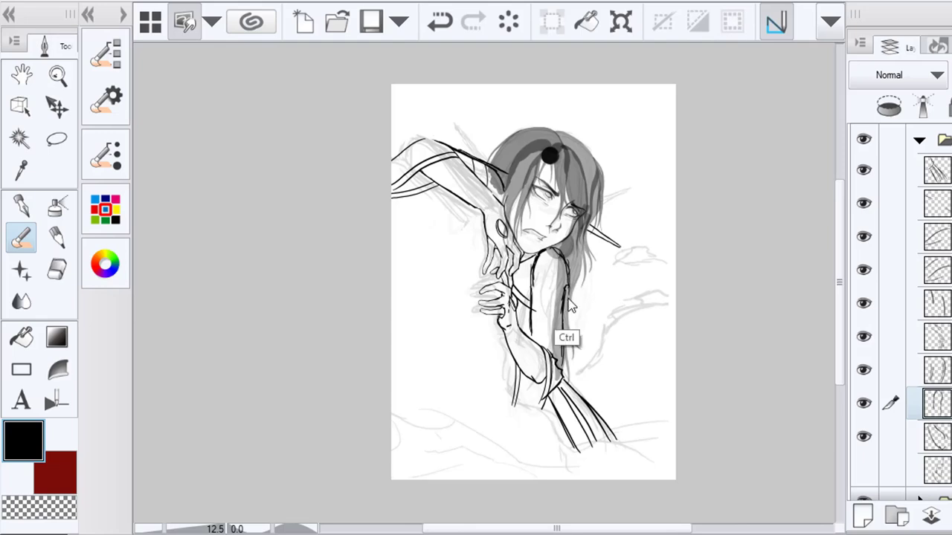
Transform the new torso lines, moving them slightly toward the hands, and apply the change
{"action": "key", "text": "ctrl+t"}
{"action": "left_click_drag", "start_coordinate": [549, 366], "coordinate": [536, 372]}
{"action": "left_click", "coordinate": [476, 409]}
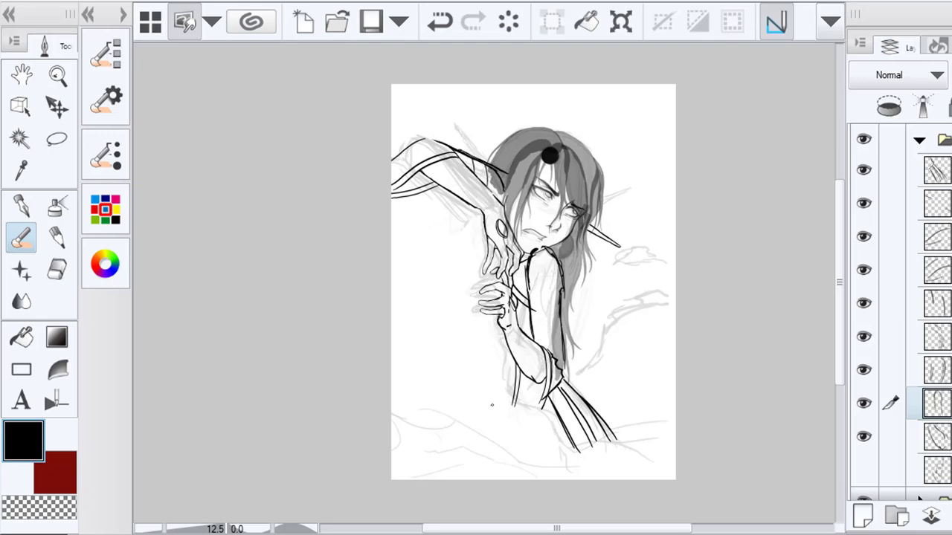
Lower the opacity of the redrawn torso-line layer to use it as a guide and add a new raster layer above it
{"action": "left_click", "coordinate": [865, 405]}
{"action": "left_click", "coordinate": [864, 405]}
{"action": "left_click", "coordinate": [57, 269]}
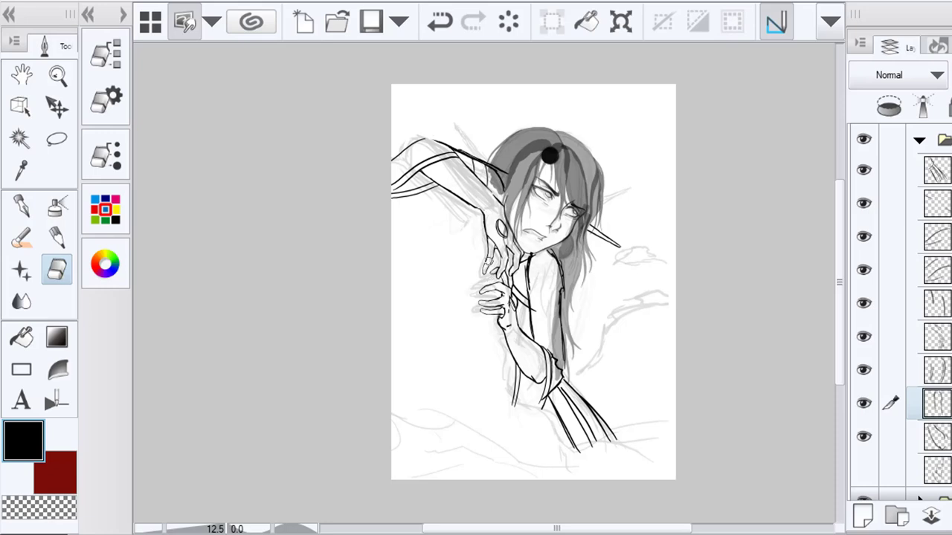
{"action": "left_click", "coordinate": [865, 437]}
{"action": "left_click", "coordinate": [864, 437]}
{"action": "left_click", "coordinate": [950, 75]}
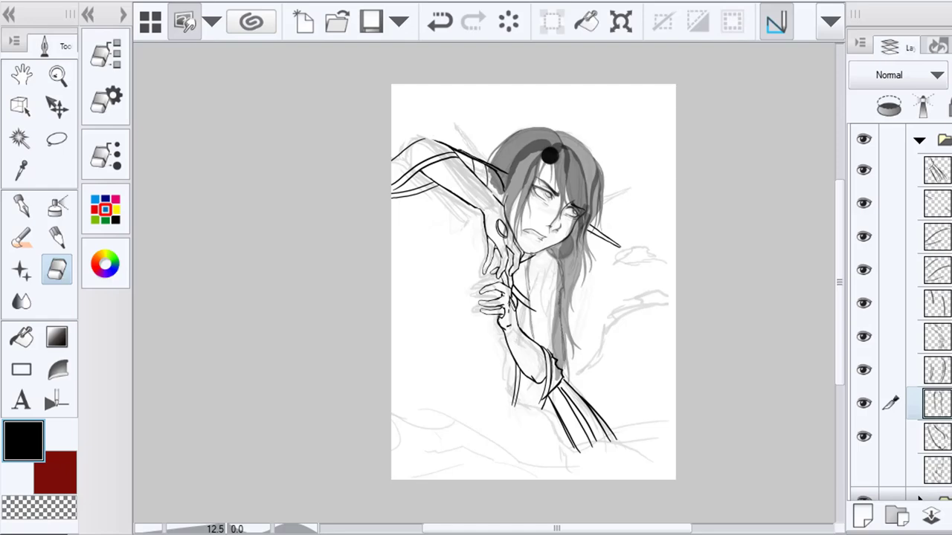
{"action": "left_click", "coordinate": [862, 515]}
Reduce the brush size and ink the torso's front line from the neck down to the forearm over the faded guide
{"action": "scroll", "coordinate": [541, 324], "scroll_direction": "up", "scroll_amount": 3}
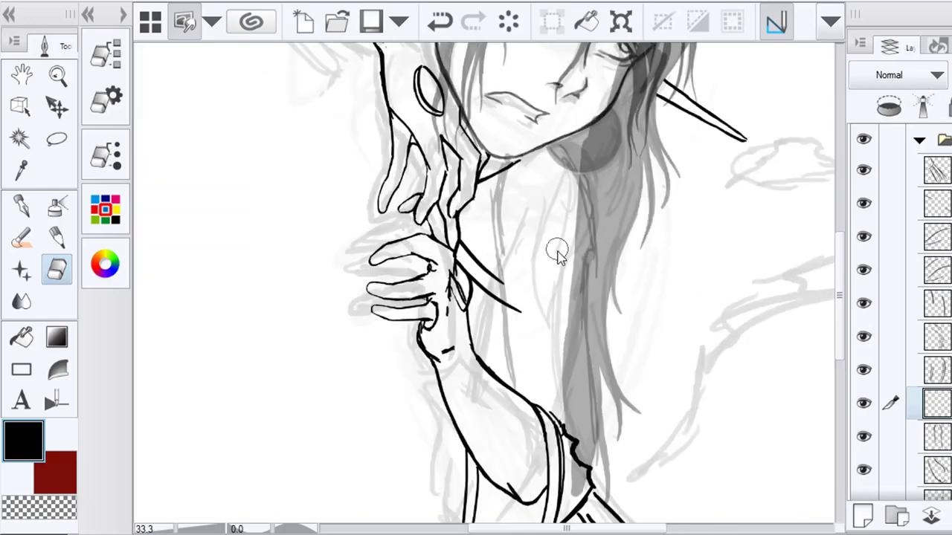
{"action": "left_click", "coordinate": [27, 239]}
{"action": "left_click", "coordinate": [114, 99]}
{"action": "left_click", "coordinate": [187, 155]}
{"action": "left_click", "coordinate": [102, 41]}
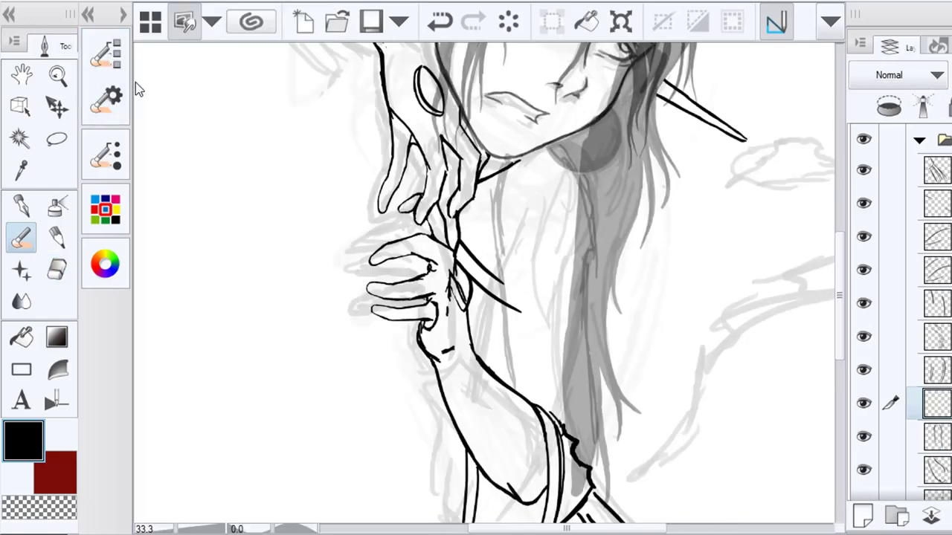
{"action": "key", "text": "["}
{"action": "key", "text": "["}
{"action": "key", "text": "["}
{"action": "key", "text": "["}
{"action": "key", "text": "["}
{"action": "key", "text": "["}
{"action": "key", "text": "["}
{"action": "key", "text": "["}
{"action": "left_click_drag", "start_coordinate": [511, 158], "coordinate": [496, 208]}
{"action": "left_click_drag", "start_coordinate": [510, 156], "coordinate": [498, 243]}
{"action": "left_click_drag", "start_coordinate": [499, 179], "coordinate": [502, 272]}
{"action": "left_click_drag", "start_coordinate": [497, 204], "coordinate": [520, 394]}
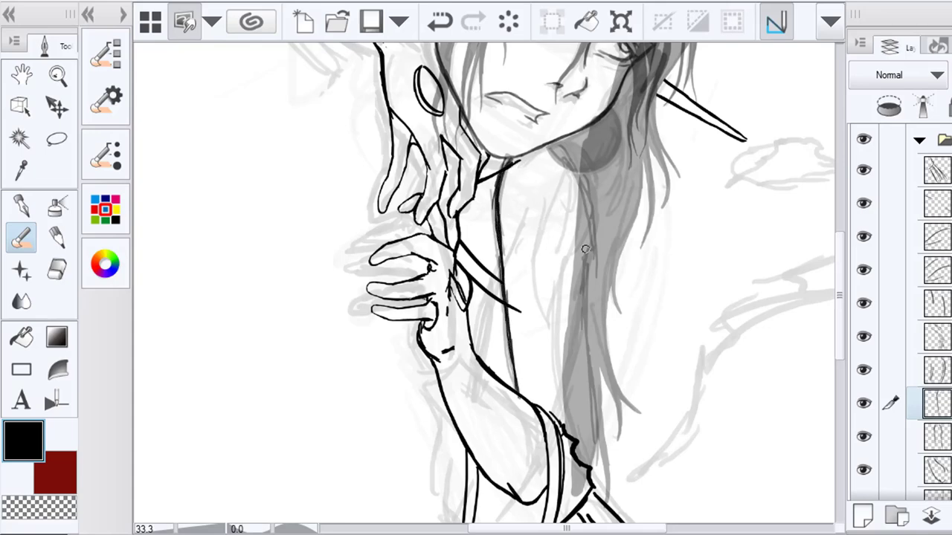
Ink the torso's back line down to the forearm and draw the shoulder curve from the neck to meet it
{"action": "mouse_move", "coordinate": [585, 241]}
{"action": "left_mouse_down"}
{"action": "mouse_move", "coordinate": [593, 473]}
{"action": "mouse_move", "coordinate": [594, 417]}
{"action": "left_mouse_up"}
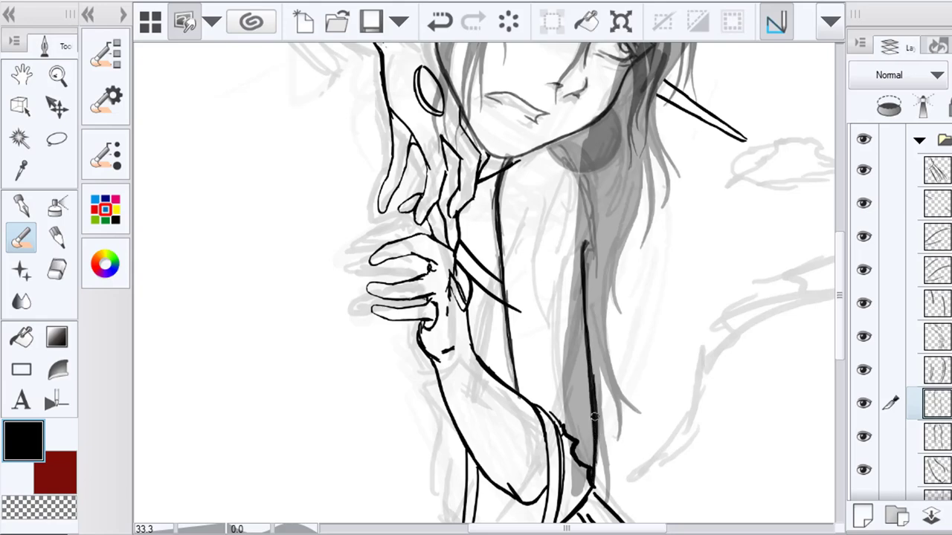
{"action": "mouse_move", "coordinate": [496, 213]}
{"action": "left_mouse_down"}
{"action": "mouse_move", "coordinate": [517, 159]}
{"action": "mouse_move", "coordinate": [563, 156]}
{"action": "mouse_move", "coordinate": [590, 214]}
{"action": "mouse_move", "coordinate": [588, 200]}
{"action": "mouse_move", "coordinate": [592, 270]}
{"action": "mouse_move", "coordinate": [604, 254]}
{"action": "mouse_move", "coordinate": [589, 295]}
{"action": "mouse_move", "coordinate": [597, 250]}
{"action": "mouse_move", "coordinate": [588, 326]}
{"action": "mouse_move", "coordinate": [593, 289]}
{"action": "left_mouse_up"}
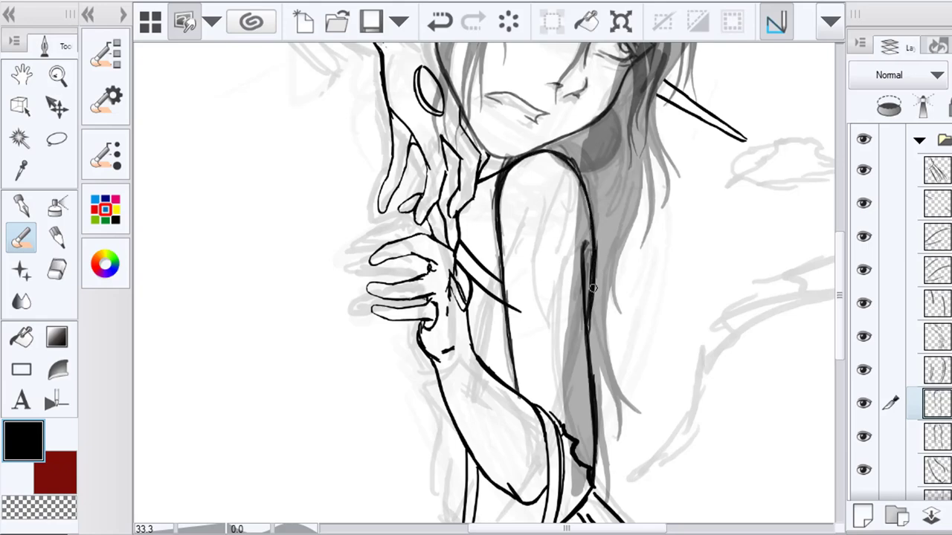
Switch to a smaller eraser and clean up the overlapping back lines below the shoulder
{"action": "left_click", "coordinate": [57, 269]}
{"action": "scroll", "coordinate": [622, 328], "scroll_direction": "up", "scroll_amount": 2}
{"action": "key", "text": "bracketleft"}
{"action": "key", "text": "bracketleft"}
{"action": "key", "text": "bracketleft"}
{"action": "key", "text": "bracketleft"}
{"action": "key", "text": "bracketleft"}
{"action": "key", "text": "bracketleft"}
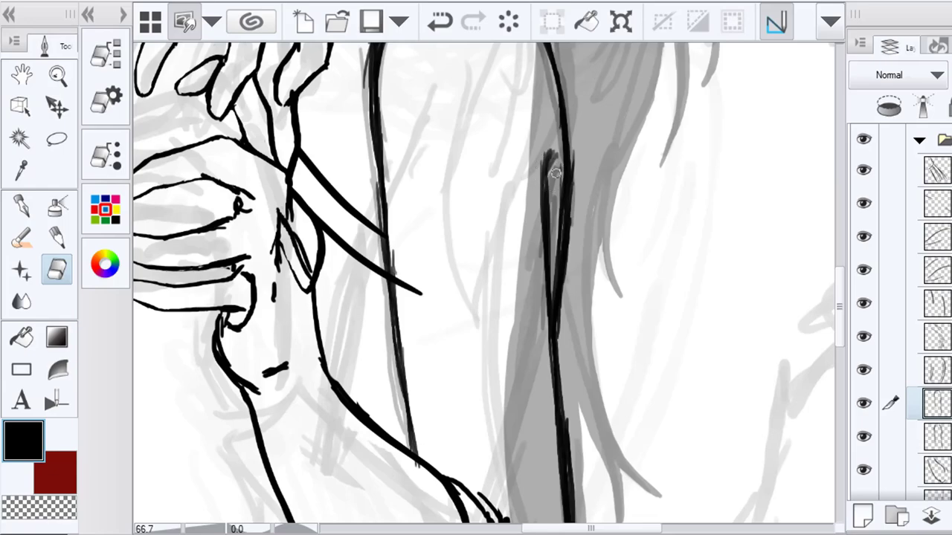
{"action": "left_click_drag", "start_coordinate": [556, 172], "coordinate": [556, 205]}
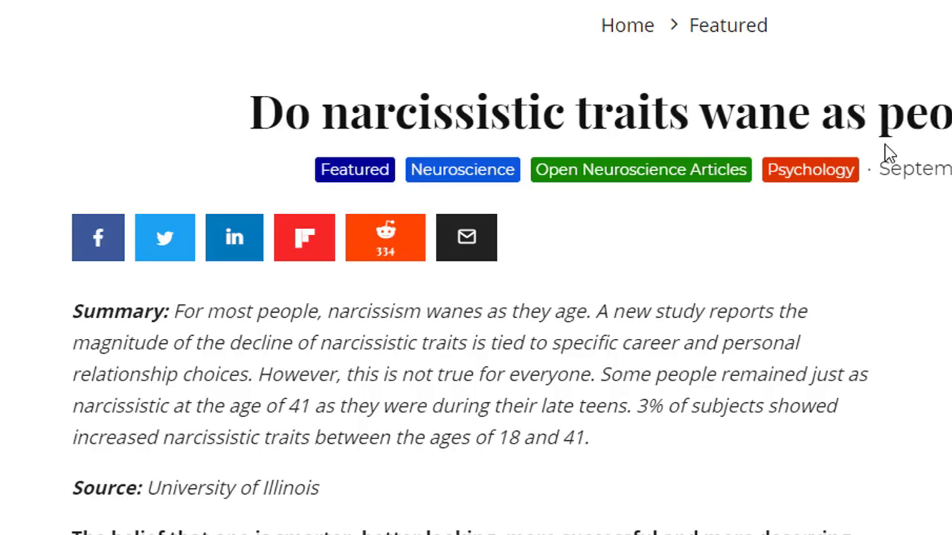
{"action": "scroll", "coordinate": [476, 297], "scroll_direction": "down", "scroll_amount": 3}
{"action": "scroll", "coordinate": [476, 297], "scroll_direction": "up", "scroll_amount": 1}
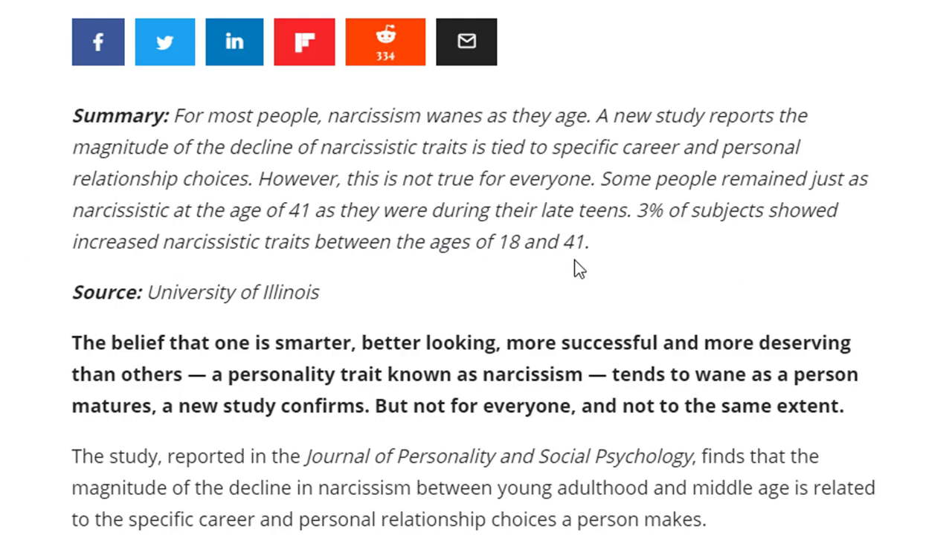
{"action": "scroll", "coordinate": [579, 270], "scroll_direction": "up", "scroll_amount": 1}
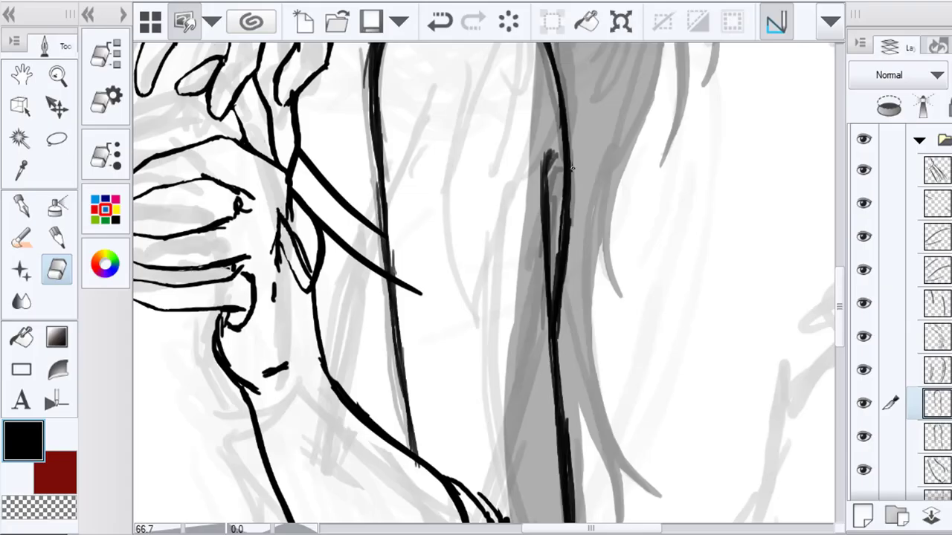
Thin the outer edge of the torso's back line and thicken the curve over the top of the shoulder
{"action": "left_click_drag", "start_coordinate": [573, 156], "coordinate": [563, 335]}
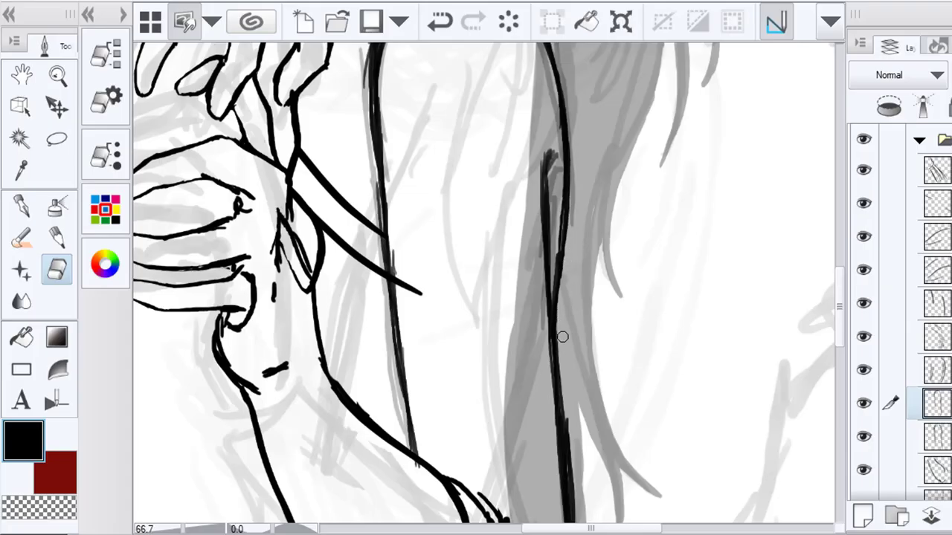
{"action": "left_click_drag", "start_coordinate": [580, 228], "coordinate": [576, 374]}
{"action": "key", "text": "ctrl+z"}
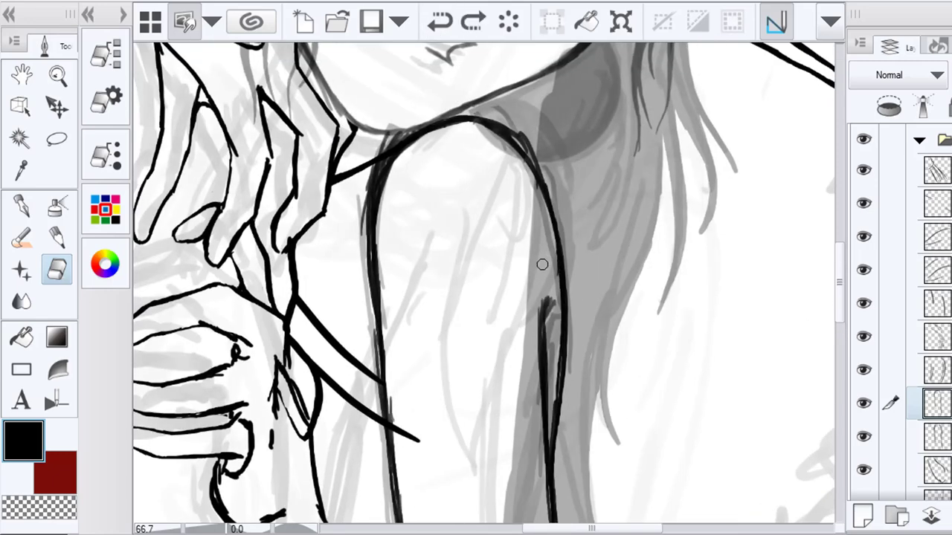
{"action": "left_click_drag", "start_coordinate": [551, 249], "coordinate": [556, 284]}
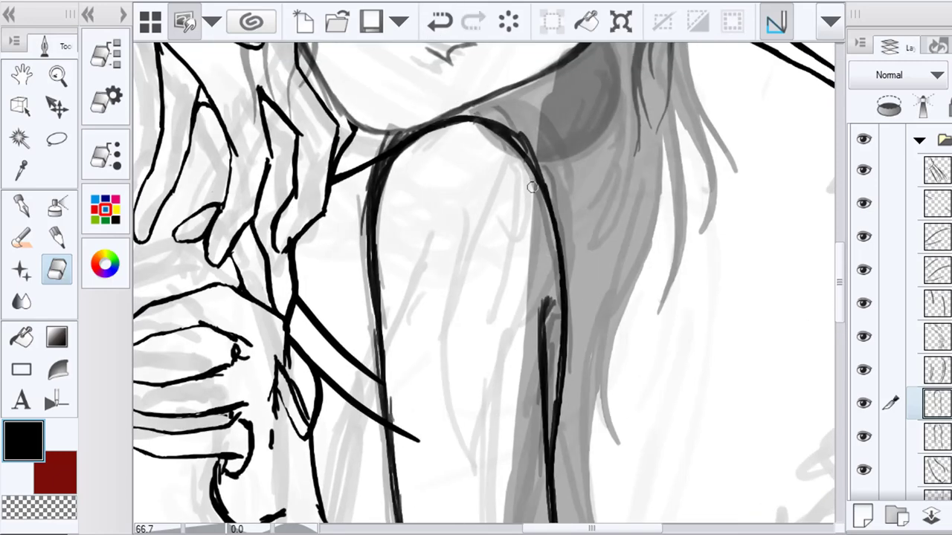
{"action": "key", "text": "b"}
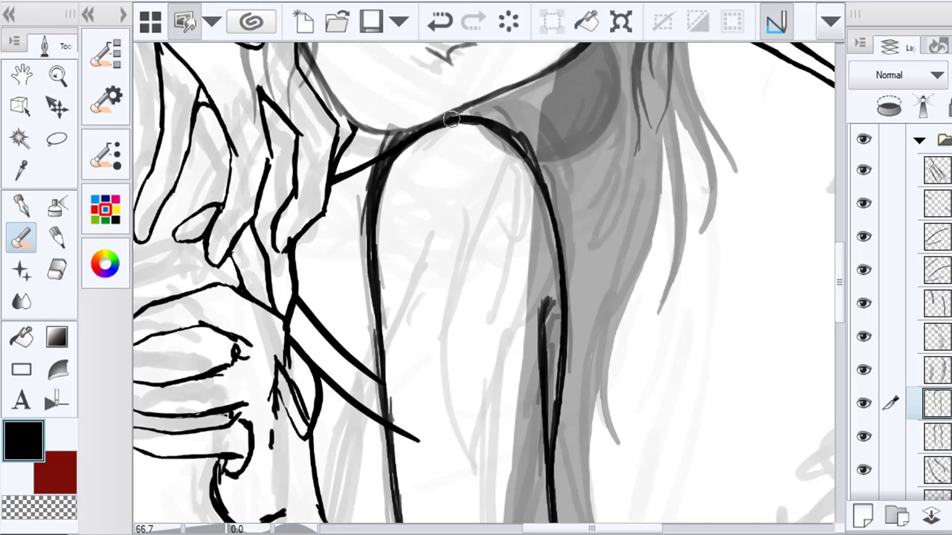
{"action": "key", "text": "e"}
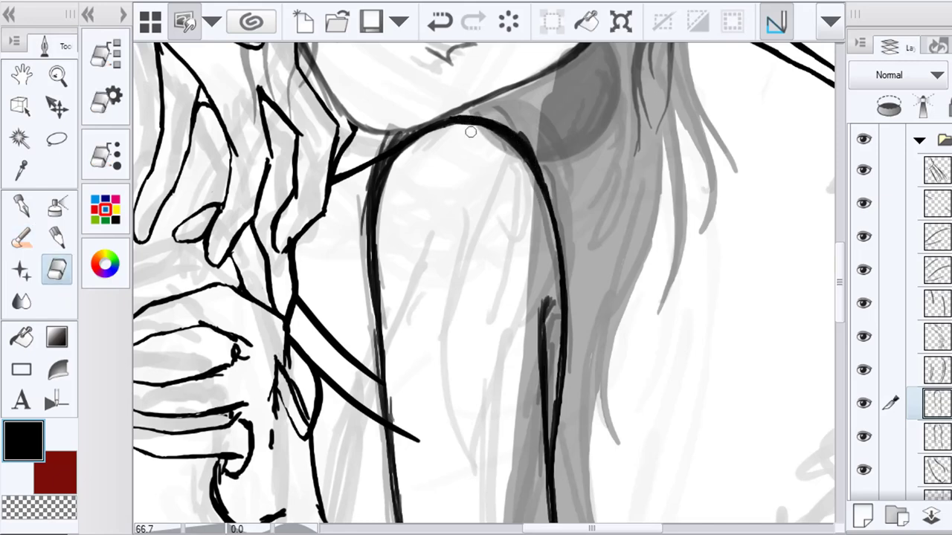
Erase the stray edges along the torso's front line from the shoulder down to the forearm
{"action": "mouse_move", "coordinate": [385, 140]}
{"action": "left_mouse_down"}
{"action": "mouse_move", "coordinate": [366, 180]}
{"action": "mouse_move", "coordinate": [364, 238]}
{"action": "left_mouse_up"}
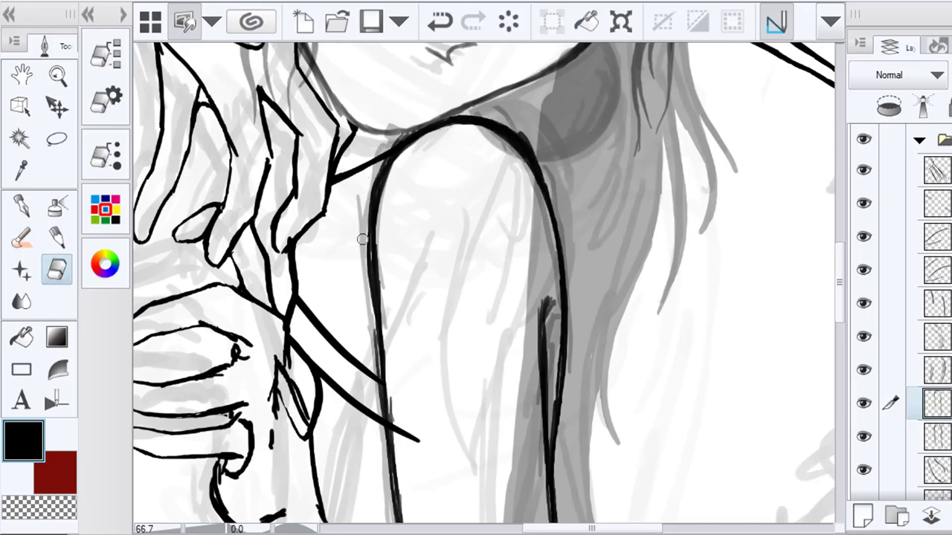
{"action": "left_click_drag", "start_coordinate": [378, 161], "coordinate": [361, 268]}
{"action": "left_click_drag", "start_coordinate": [365, 216], "coordinate": [370, 323]}
{"action": "mouse_move", "coordinate": [364, 275]}
{"action": "left_mouse_down"}
{"action": "mouse_move", "coordinate": [396, 140]}
{"action": "mouse_move", "coordinate": [441, 115]}
{"action": "mouse_move", "coordinate": [495, 113]}
{"action": "mouse_move", "coordinate": [472, 107]}
{"action": "mouse_move", "coordinate": [518, 133]}
{"action": "mouse_move", "coordinate": [555, 194]}
{"action": "left_mouse_up"}
{"action": "left_click_drag", "start_coordinate": [427, 389], "coordinate": [423, 222]}
{"action": "mouse_move", "coordinate": [354, 181]}
{"action": "left_mouse_down"}
{"action": "mouse_move", "coordinate": [406, 345]}
{"action": "mouse_move", "coordinate": [391, 367]}
{"action": "left_mouse_up"}
{"action": "key", "text": "ctrl+z"}
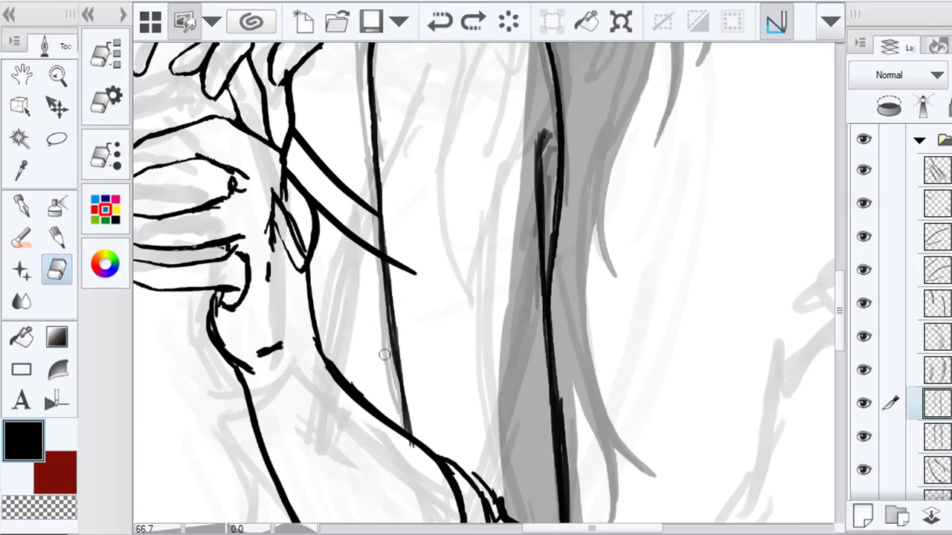
{"action": "mouse_move", "coordinate": [386, 334]}
{"action": "left_mouse_down"}
{"action": "mouse_move", "coordinate": [370, 221]}
{"action": "mouse_move", "coordinate": [374, 231]}
{"action": "left_mouse_up"}
{"action": "left_click_drag", "start_coordinate": [369, 172], "coordinate": [367, 115]}
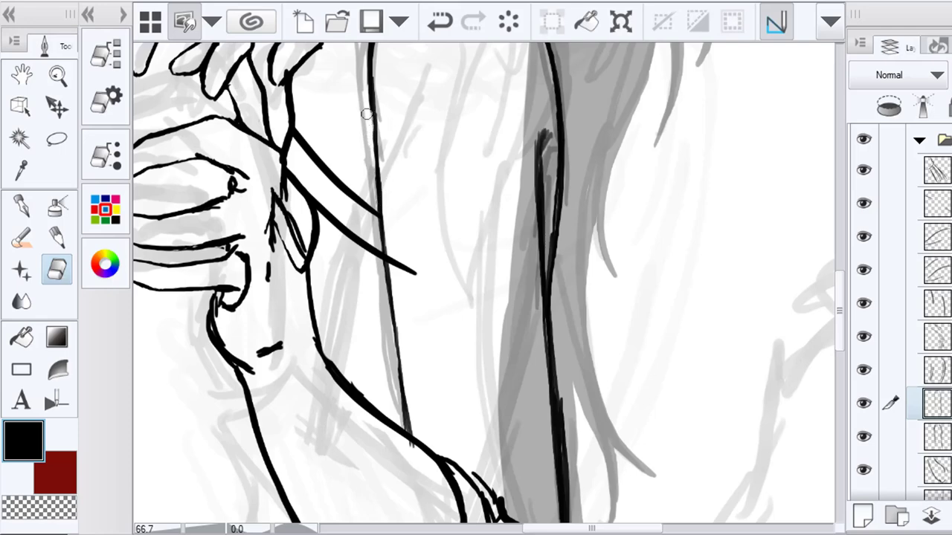
Select the face's layer folder, free-transform the face as a group and apply the change
{"action": "scroll", "coordinate": [383, 208], "scroll_direction": "down", "scroll_amount": 3}
{"action": "scroll", "coordinate": [421, 174], "scroll_direction": "down", "scroll_amount": 2}
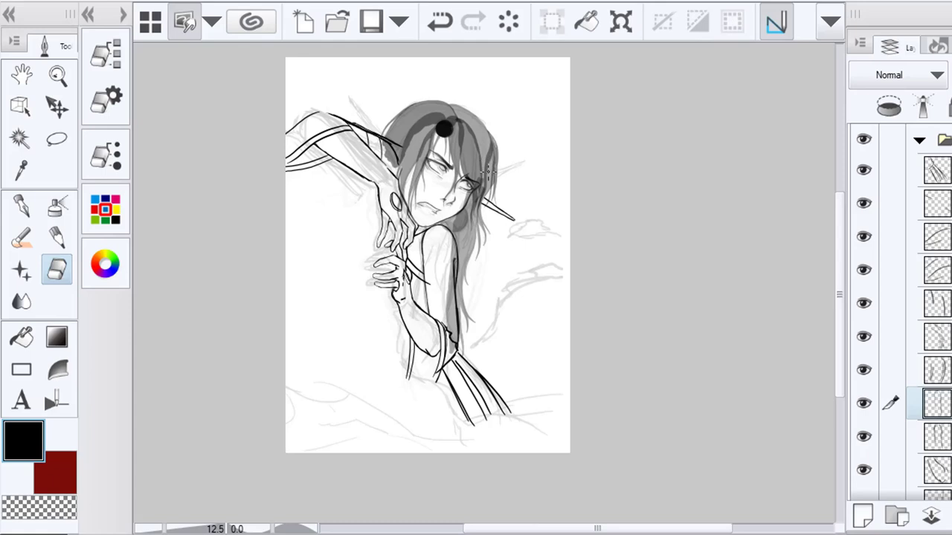
{"action": "left_click", "coordinate": [920, 140]}
{"action": "left_click", "coordinate": [863, 229]}
{"action": "left_click", "coordinate": [863, 228]}
{"action": "left_click", "coordinate": [938, 230]}
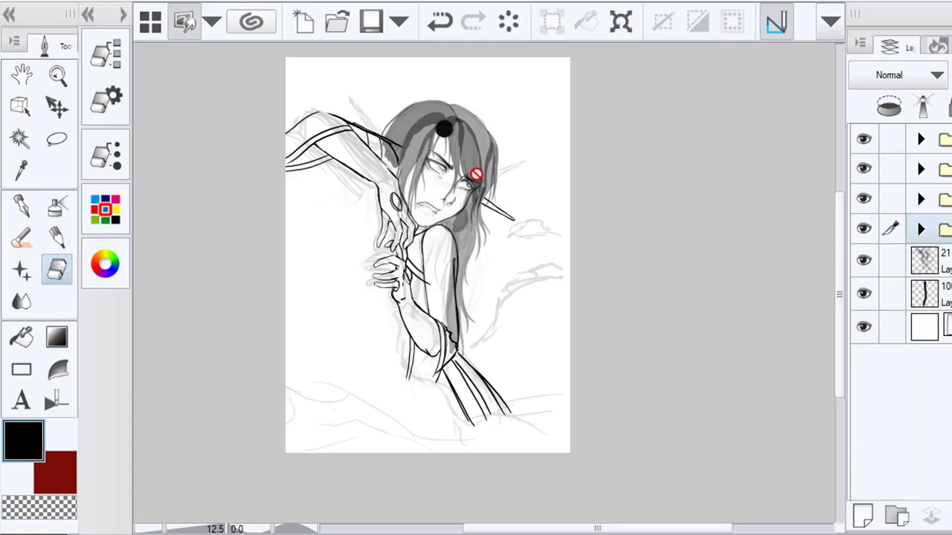
{"action": "key", "text": "ctrl+t"}
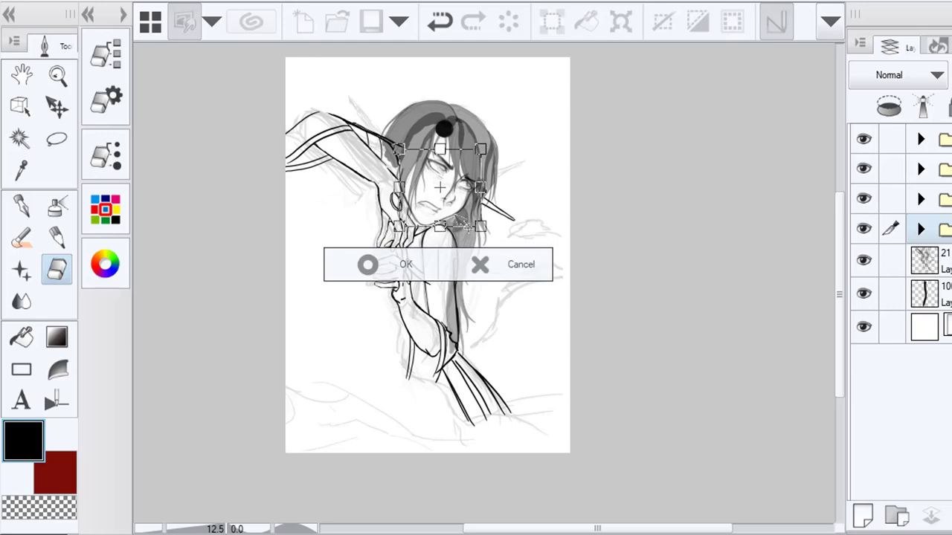
{"action": "left_click", "coordinate": [391, 276]}
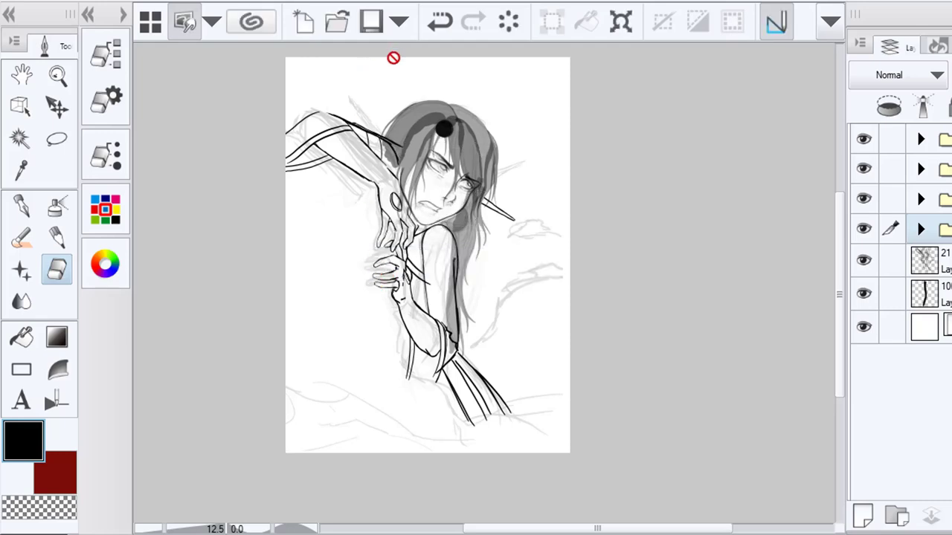
Compare the drawing before and after the face transform by undoing and redoing it, leaving the transform applied
{"action": "left_click", "coordinate": [445, 23]}
{"action": "left_click", "coordinate": [471, 26]}
{"action": "left_click", "coordinate": [441, 28]}
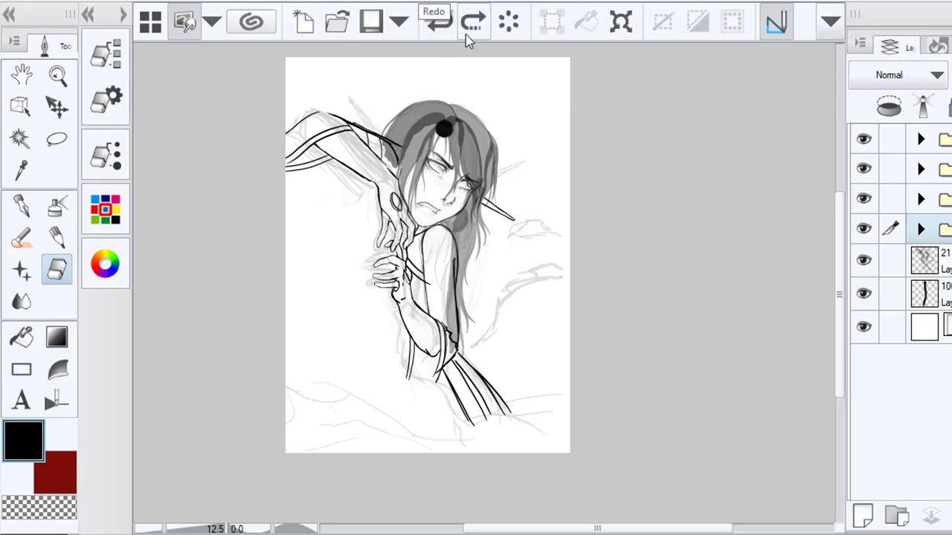
{"action": "left_click", "coordinate": [467, 33]}
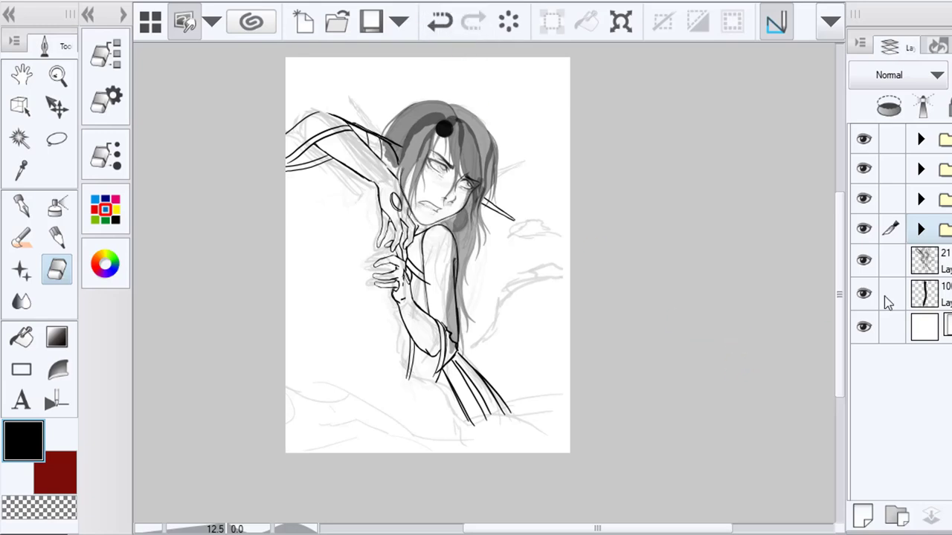
Select the torso line-art layer and erase the part of the shoulder curve just below the chin
{"action": "left_click", "coordinate": [919, 170]}
{"action": "left_click", "coordinate": [921, 139]}
{"action": "left_click", "coordinate": [938, 403]}
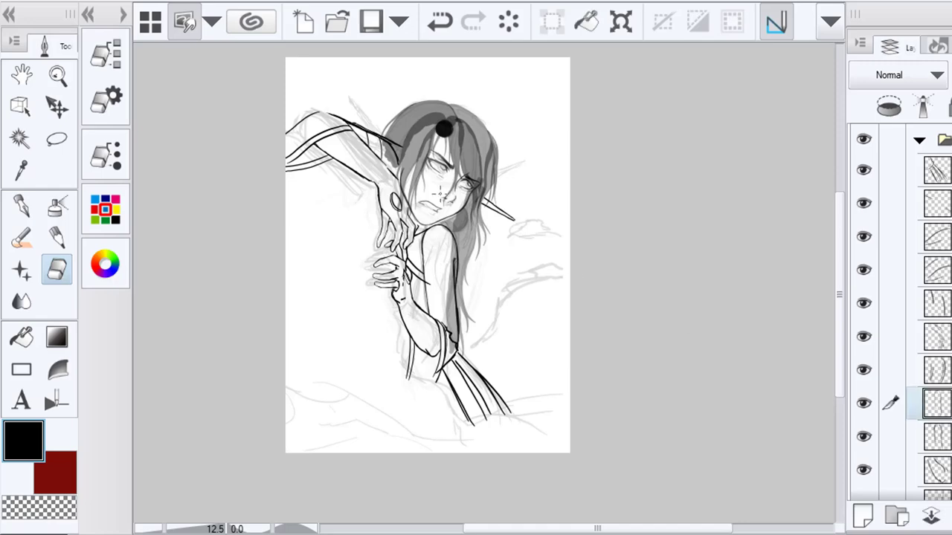
{"action": "scroll", "coordinate": [435, 210], "scroll_direction": "up", "scroll_amount": 3}
{"action": "scroll", "coordinate": [415, 281], "scroll_direction": "up", "scroll_amount": 1}
{"action": "mouse_move", "coordinate": [400, 264]}
{"action": "left_mouse_down"}
{"action": "mouse_move", "coordinate": [413, 243]}
{"action": "mouse_move", "coordinate": [406, 255]}
{"action": "mouse_move", "coordinate": [432, 238]}
{"action": "mouse_move", "coordinate": [470, 237]}
{"action": "mouse_move", "coordinate": [460, 233]}
{"action": "mouse_move", "coordinate": [483, 250]}
{"action": "left_mouse_up"}
{"action": "key", "text": "b"}
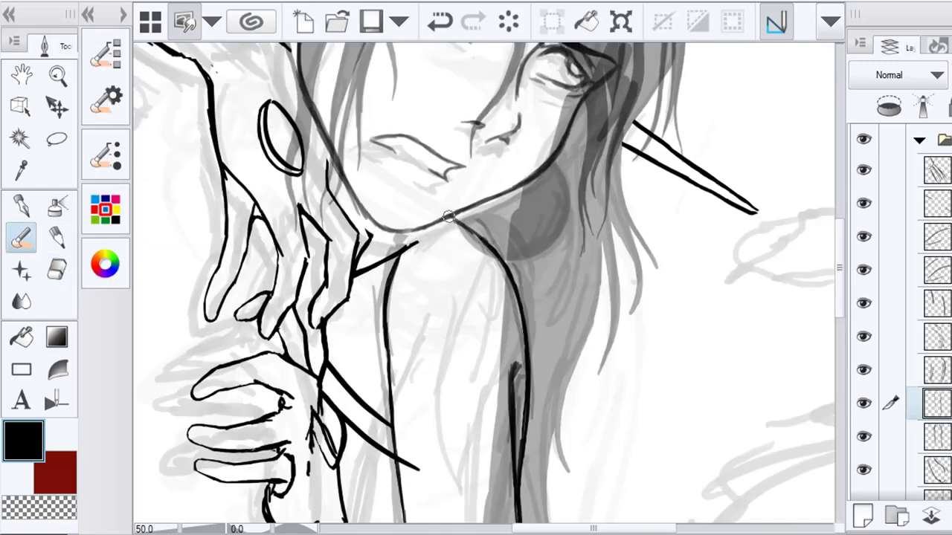
{"action": "scroll", "coordinate": [491, 249], "scroll_direction": "down", "scroll_amount": 4}
{"action": "scroll", "coordinate": [500, 259], "scroll_direction": "up", "scroll_amount": 4}
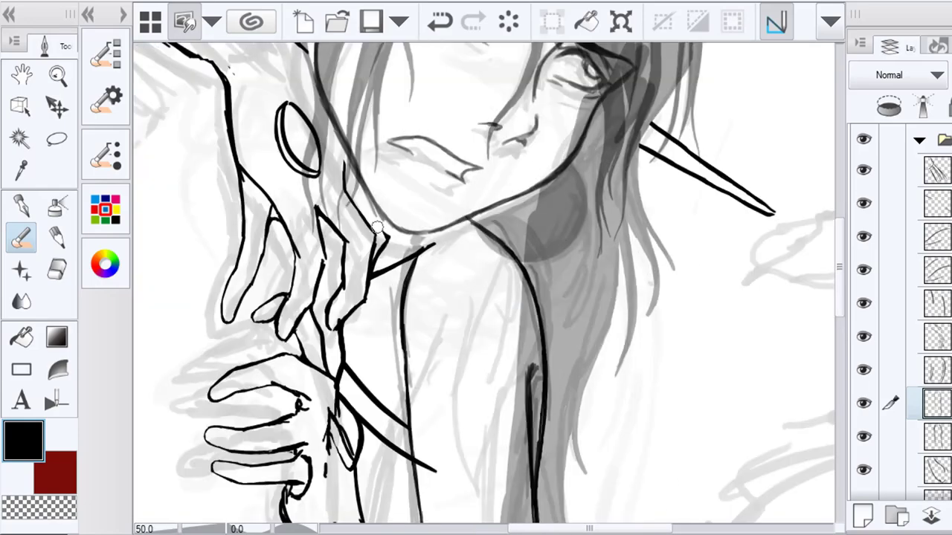
Pick the layer of the short neckline stroke beside the hand and redraw that line up to the jaw and shoulder
{"action": "left_click", "coordinate": [21, 114]}
{"action": "scroll", "coordinate": [371, 303], "scroll_direction": "up", "scroll_amount": 1}
{"action": "left_click", "coordinate": [358, 279]}
{"action": "key", "text": "e"}
{"action": "mouse_move", "coordinate": [369, 280]}
{"action": "left_mouse_down"}
{"action": "mouse_move", "coordinate": [444, 229]}
{"action": "mouse_move", "coordinate": [457, 234]}
{"action": "left_mouse_up"}
{"action": "key", "text": "b"}
{"action": "key", "text": "ctrl+z"}
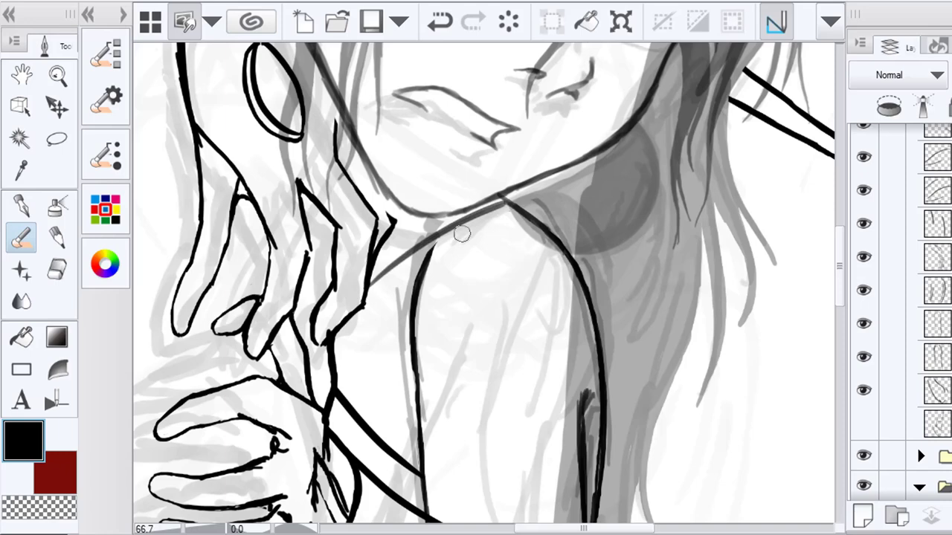
Duplicate the neckline layer to darken the line and delete the strap lines from the copy with a lasso selection
{"action": "scroll", "coordinate": [905, 327], "scroll_direction": "up", "scroll_amount": 2}
{"action": "scroll", "coordinate": [905, 326], "scroll_direction": "down", "scroll_amount": 3}
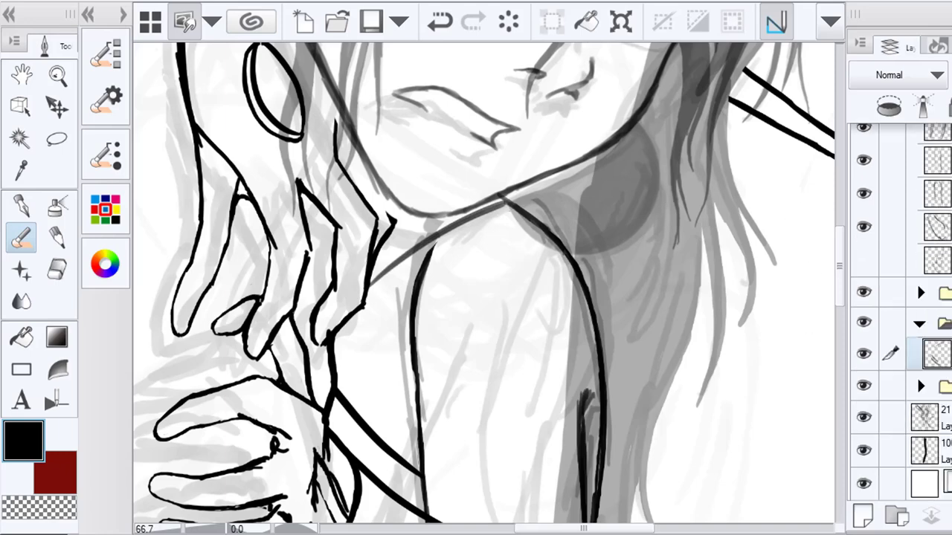
{"action": "left_click", "coordinate": [937, 354]}
{"action": "right_click", "coordinate": [944, 354]}
{"action": "left_click", "coordinate": [840, 76]}
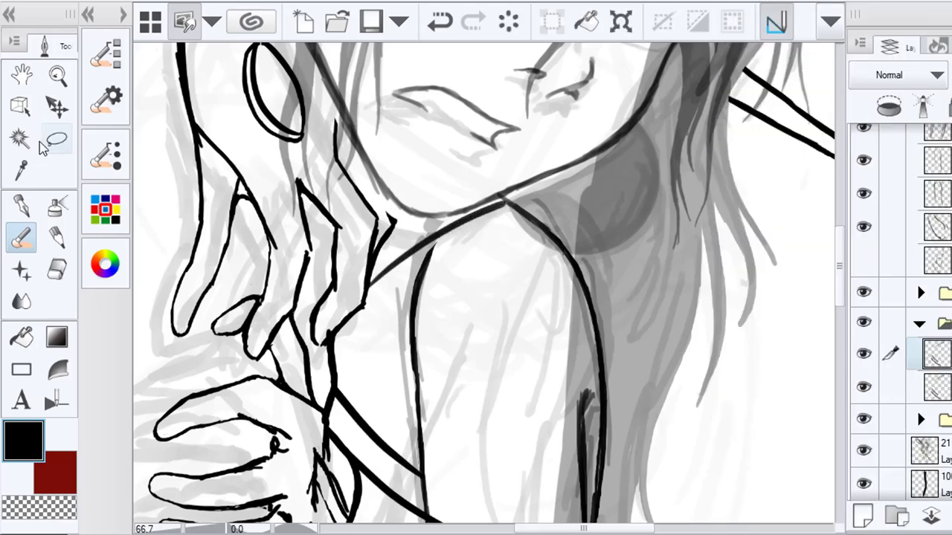
{"action": "left_click", "coordinate": [57, 140]}
{"action": "mouse_move", "coordinate": [381, 388]}
{"action": "left_mouse_down"}
{"action": "mouse_move", "coordinate": [312, 361]}
{"action": "mouse_move", "coordinate": [416, 209]}
{"action": "left_mouse_up"}
{"action": "key", "text": "Delete"}
Duplicate the trimmed neckline layer again, clear the selection and combine the neckline layers into one
{"action": "right_click", "coordinate": [938, 354]}
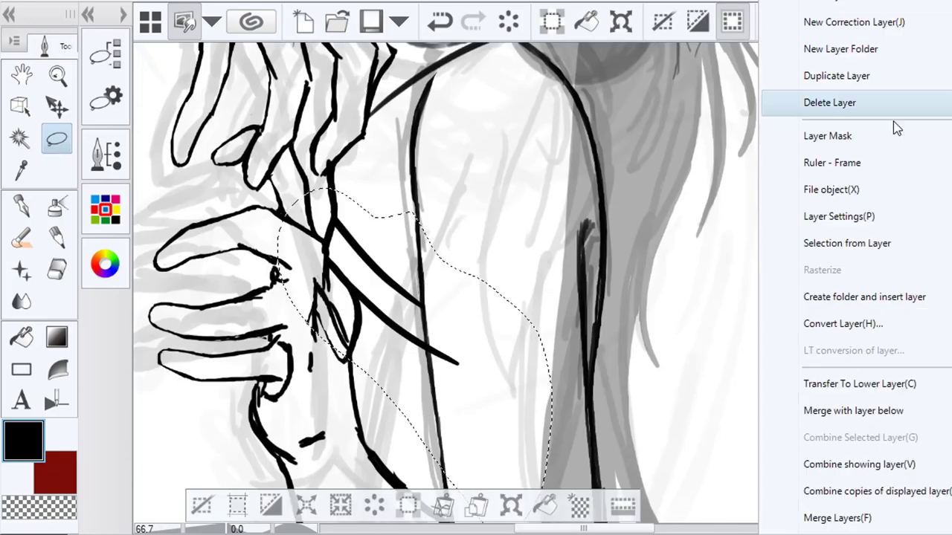
{"action": "left_click", "coordinate": [855, 75]}
{"action": "left_click", "coordinate": [203, 505]}
{"action": "left_click_drag", "start_coordinate": [546, 211], "coordinate": [554, 352]}
{"action": "left_click", "coordinate": [892, 386]}
{"action": "left_click", "coordinate": [892, 420]}
{"action": "right_click", "coordinate": [918, 421]}
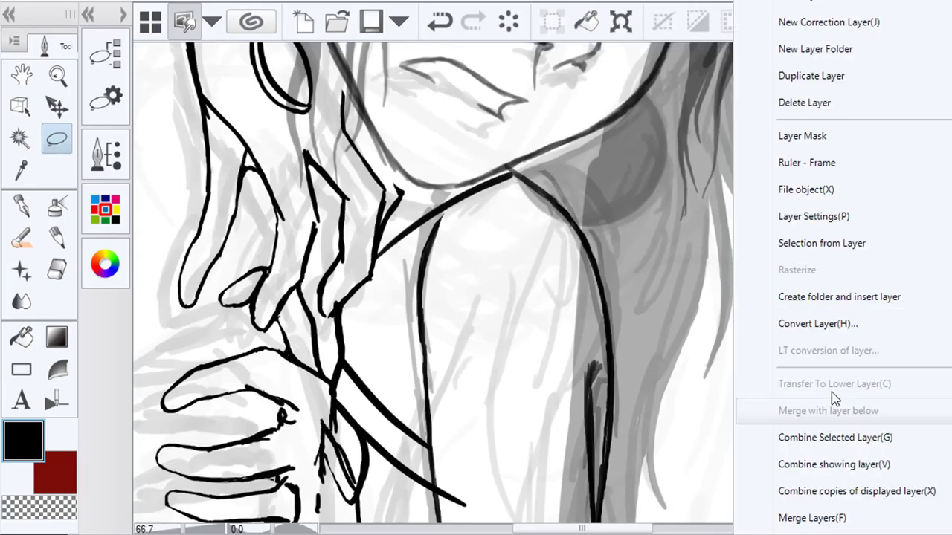
{"action": "left_click", "coordinate": [831, 437]}
Ink over the neckline on a new raster layer above the combined one and save the drawing
{"action": "scroll", "coordinate": [483, 211], "scroll_direction": "down", "scroll_amount": 6}
{"action": "scroll", "coordinate": [486, 232], "scroll_direction": "up", "scroll_amount": 6}
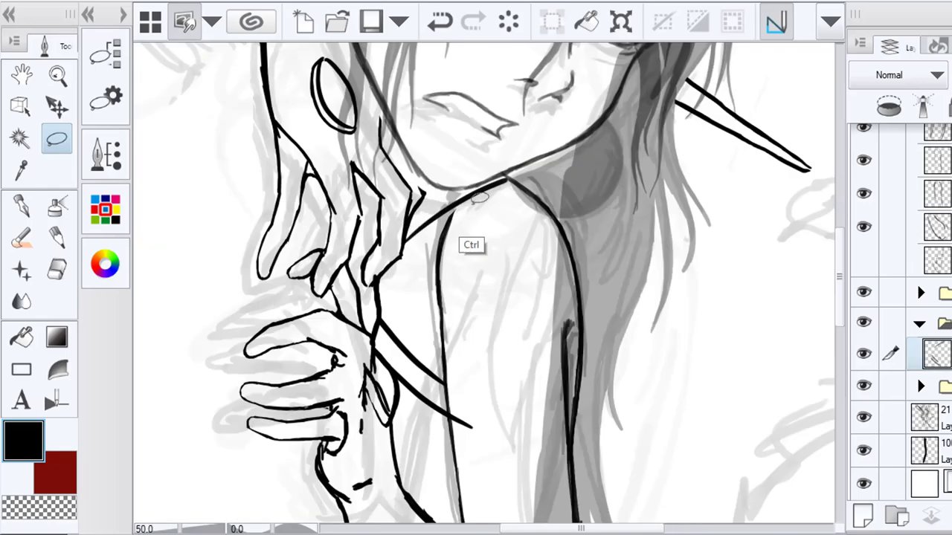
{"action": "left_click", "coordinate": [21, 237]}
{"action": "left_click", "coordinate": [863, 515]}
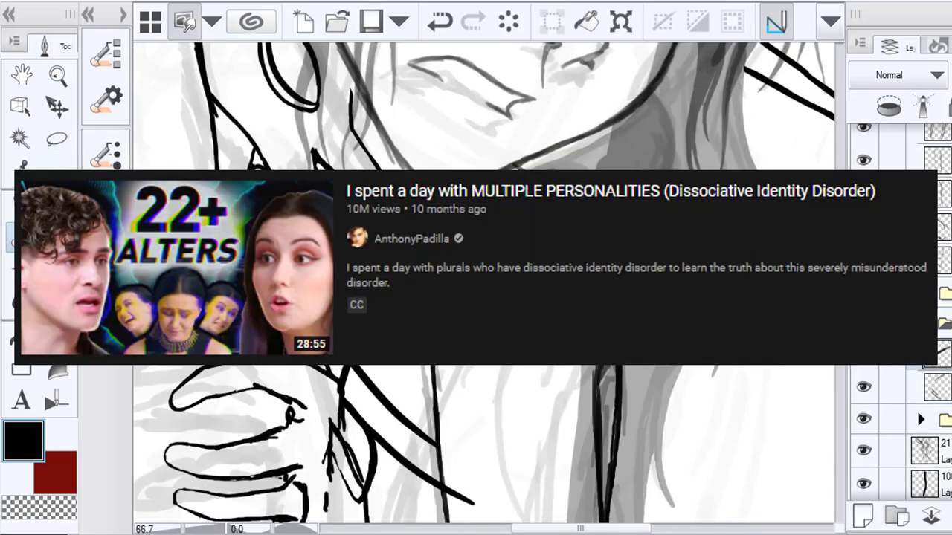
{"action": "key", "text": "e"}
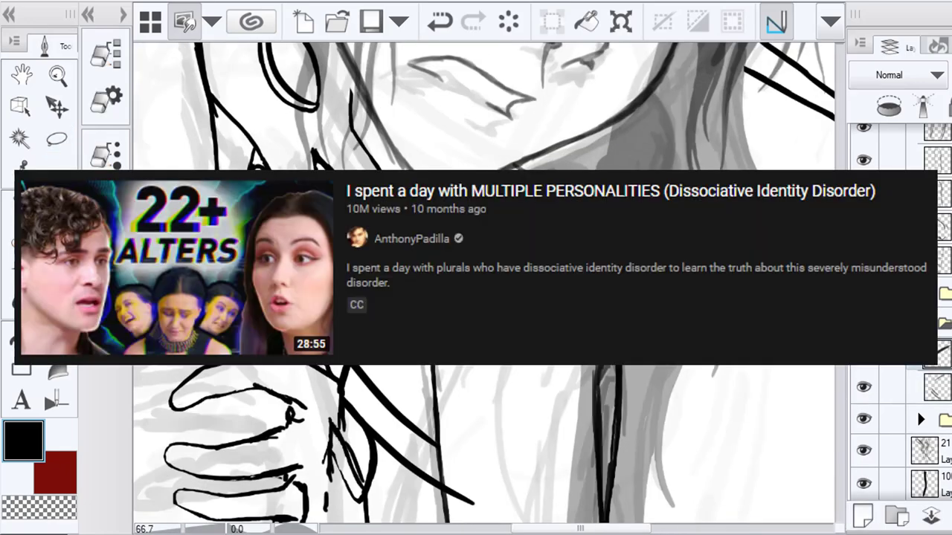
{"action": "scroll", "coordinate": [446, 111], "scroll_direction": "down", "scroll_amount": 5}
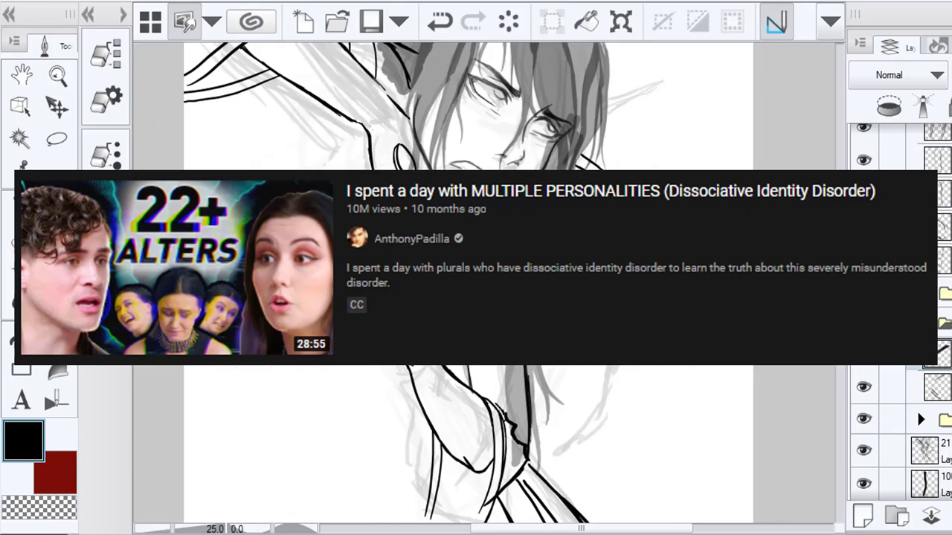
{"action": "left_click", "coordinate": [368, 29]}
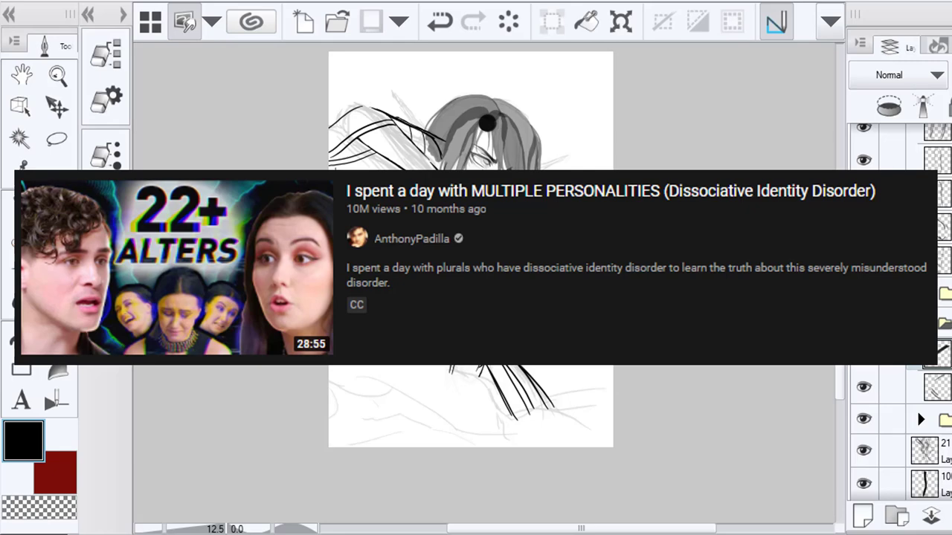
{"action": "scroll", "coordinate": [512, 211], "scroll_direction": "up", "scroll_amount": 3}
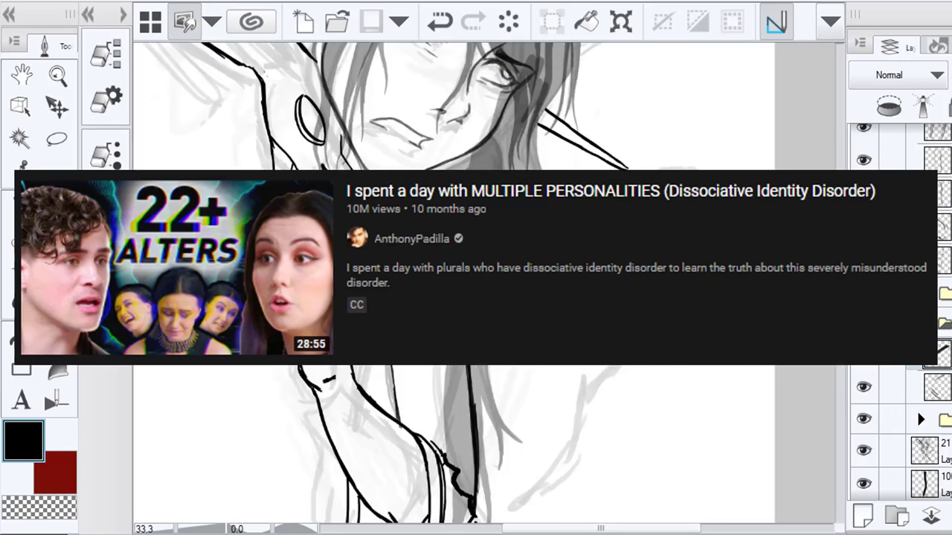
{"action": "left_click", "coordinate": [921, 323]}
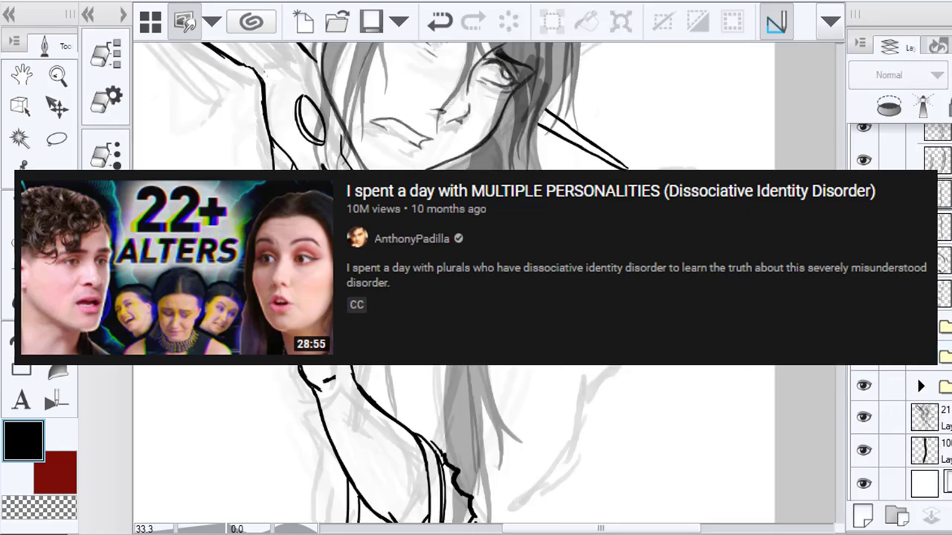
Add a raster layer above the back line's layer and ink a new shoulder curve from the jaw down into the back line
{"action": "left_click_drag", "start_coordinate": [524, 209], "coordinate": [534, 308]}
{"action": "left_click", "coordinate": [937, 227]}
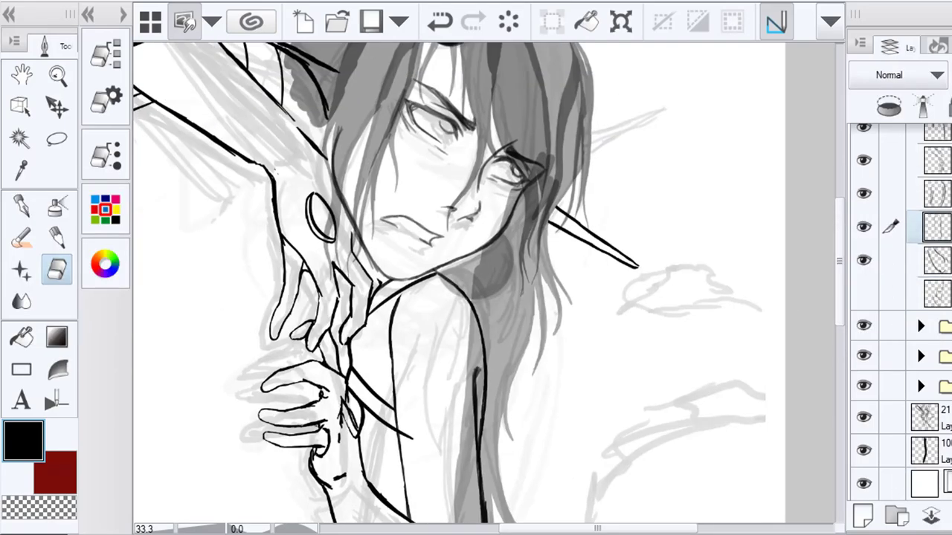
{"action": "left_click", "coordinate": [863, 226]}
{"action": "left_click", "coordinate": [863, 227]}
{"action": "left_click", "coordinate": [862, 516]}
{"action": "left_click", "coordinate": [22, 238]}
{"action": "scroll", "coordinate": [435, 301], "scroll_direction": "down", "scroll_amount": 3}
{"action": "left_click_drag", "start_coordinate": [439, 288], "coordinate": [455, 313]}
{"action": "scroll", "coordinate": [440, 197], "scroll_direction": "up", "scroll_amount": 5}
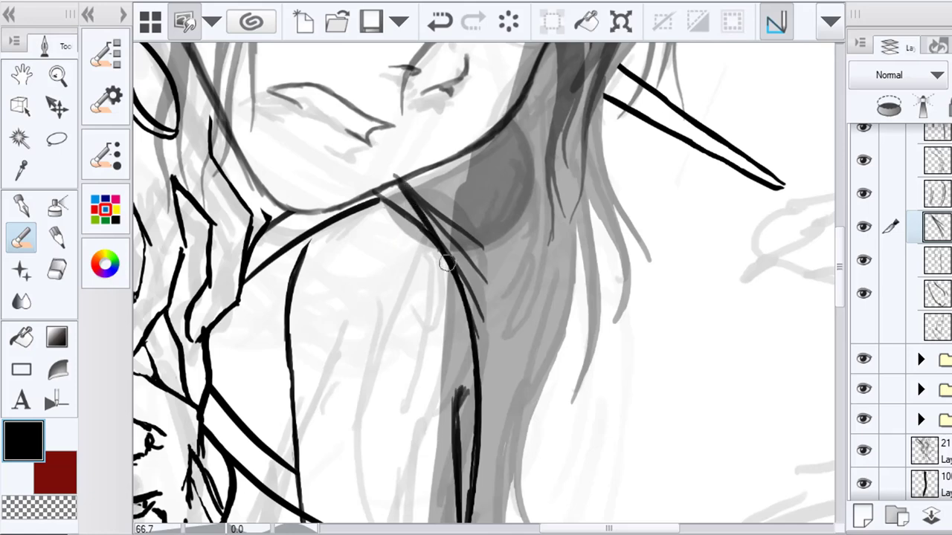
Undo the last shoulder stroke and erase the stray strokes on both sides of the new curve
{"action": "left_click", "coordinate": [440, 20]}
{"action": "left_click", "coordinate": [58, 269]}
{"action": "mouse_move", "coordinate": [437, 208]}
{"action": "left_mouse_down"}
{"action": "mouse_move", "coordinate": [494, 269]}
{"action": "mouse_move", "coordinate": [480, 273]}
{"action": "mouse_move", "coordinate": [449, 225]}
{"action": "mouse_move", "coordinate": [463, 269]}
{"action": "mouse_move", "coordinate": [438, 217]}
{"action": "mouse_move", "coordinate": [483, 347]}
{"action": "mouse_move", "coordinate": [477, 313]}
{"action": "left_mouse_up"}
{"action": "left_click_drag", "start_coordinate": [389, 173], "coordinate": [430, 239]}
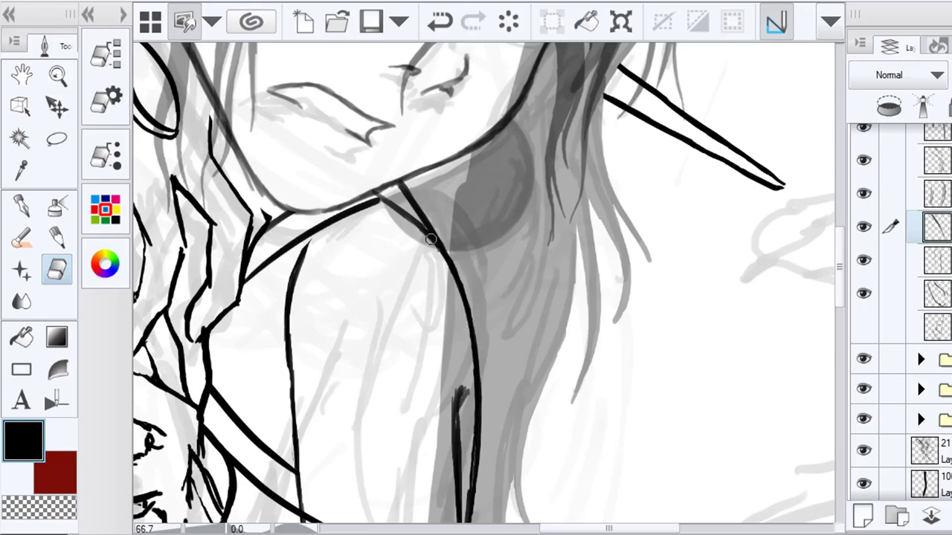
Erase the old shoulder line between the jaw and the new curve on the layer below
{"action": "left_click", "coordinate": [936, 261]}
{"action": "mouse_move", "coordinate": [373, 207]}
{"action": "left_mouse_down"}
{"action": "mouse_move", "coordinate": [431, 252]}
{"action": "mouse_move", "coordinate": [420, 228]}
{"action": "mouse_move", "coordinate": [434, 266]}
{"action": "left_mouse_up"}
{"action": "scroll", "coordinate": [435, 266], "scroll_direction": "down", "scroll_amount": 5}
{"action": "scroll", "coordinate": [443, 264], "scroll_direction": "down", "scroll_amount": 1}
{"action": "scroll", "coordinate": [444, 264], "scroll_direction": "up", "scroll_amount": 1}
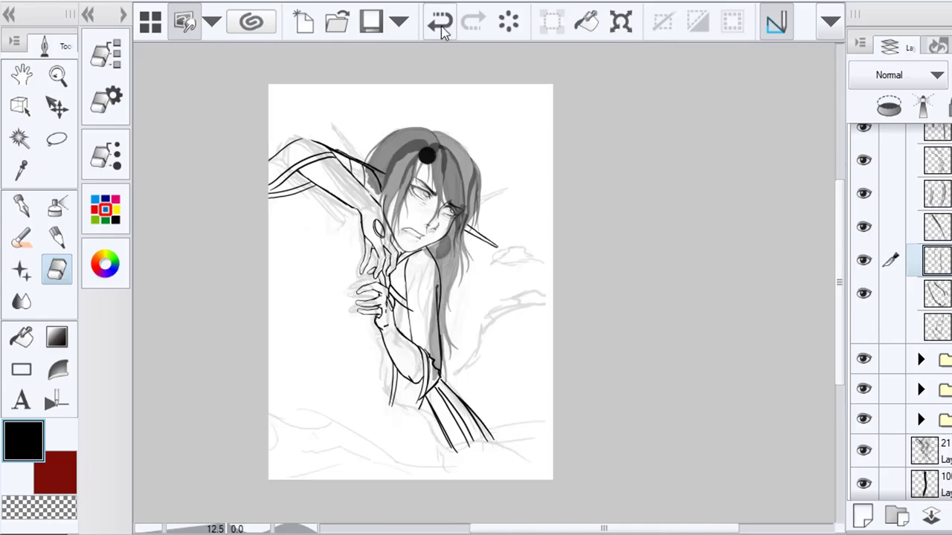
{"action": "left_click", "coordinate": [440, 29]}
{"action": "scroll", "coordinate": [425, 272], "scroll_direction": "up", "scroll_amount": 5}
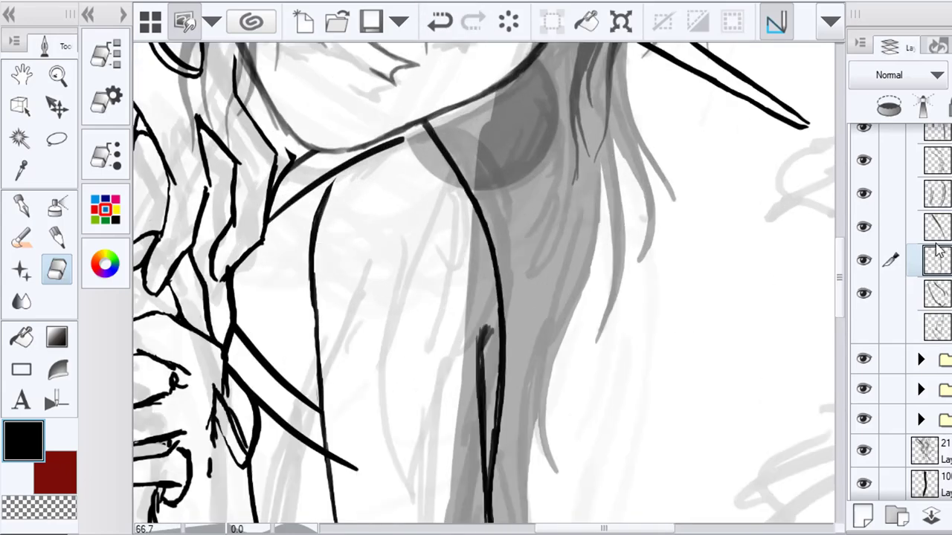
Extend the neckline stroke under the jaw to meet the new shoulder curve on the top layer of the clothing folder
{"action": "left_click", "coordinate": [920, 390]}
{"action": "left_click", "coordinate": [935, 420]}
{"action": "key", "text": "p"}
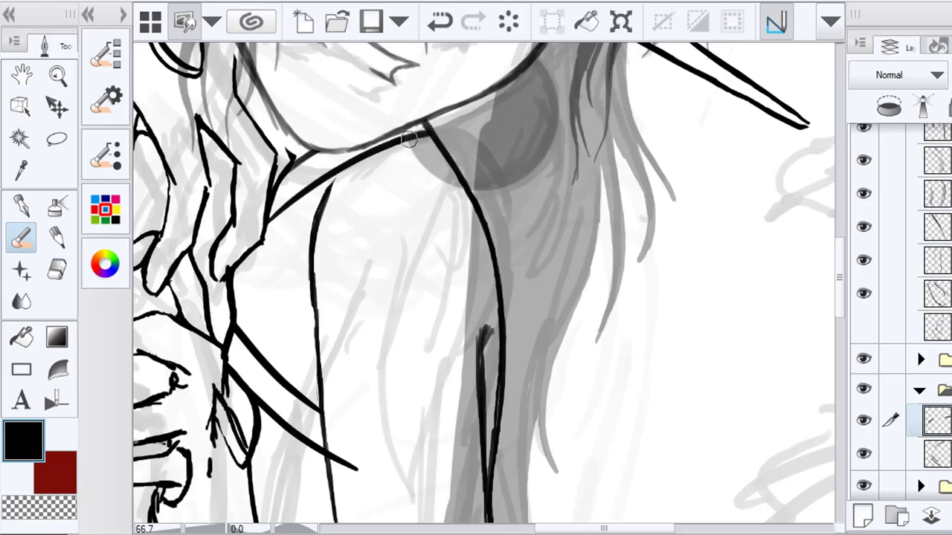
{"action": "scroll", "coordinate": [431, 208], "scroll_direction": "down", "scroll_amount": 1}
{"action": "scroll", "coordinate": [430, 209], "scroll_direction": "down", "scroll_amount": 4}
{"action": "left_click", "coordinate": [920, 390]}
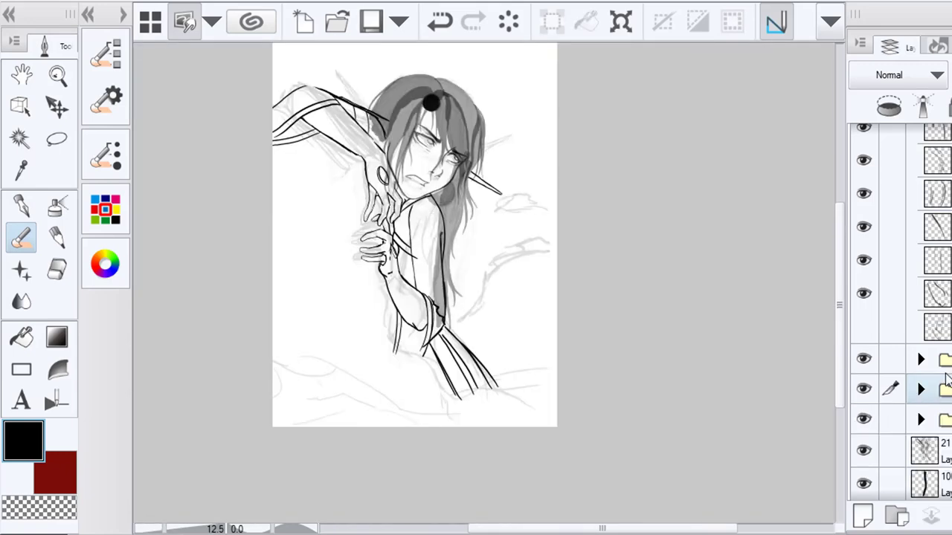
Collapse the body line-art folder and hide the rough sketch layer beneath the folders
{"action": "scroll", "coordinate": [944, 372], "scroll_direction": "up", "scroll_amount": 5}
{"action": "left_click", "coordinate": [920, 140]}
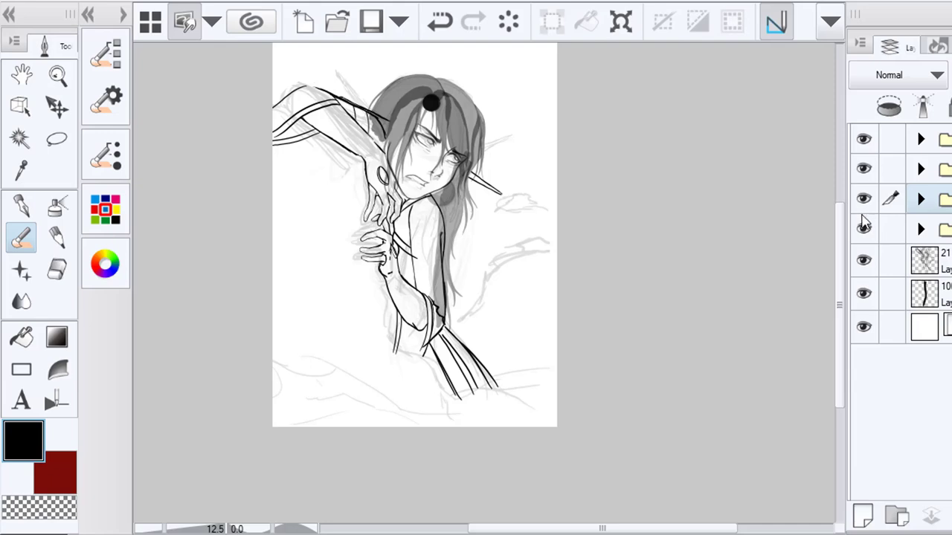
{"action": "key", "text": "space"}
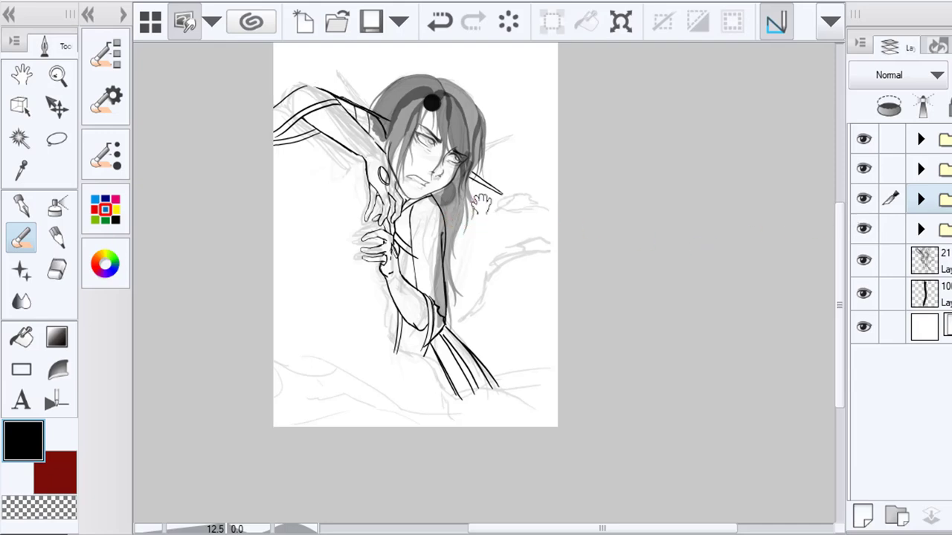
{"action": "left_click", "coordinate": [864, 260]}
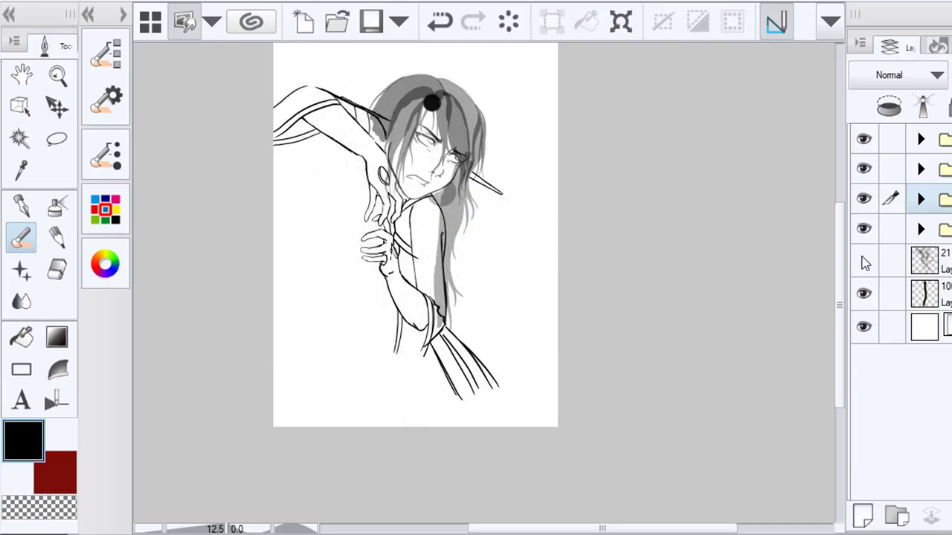
{"action": "left_click", "coordinate": [864, 262]}
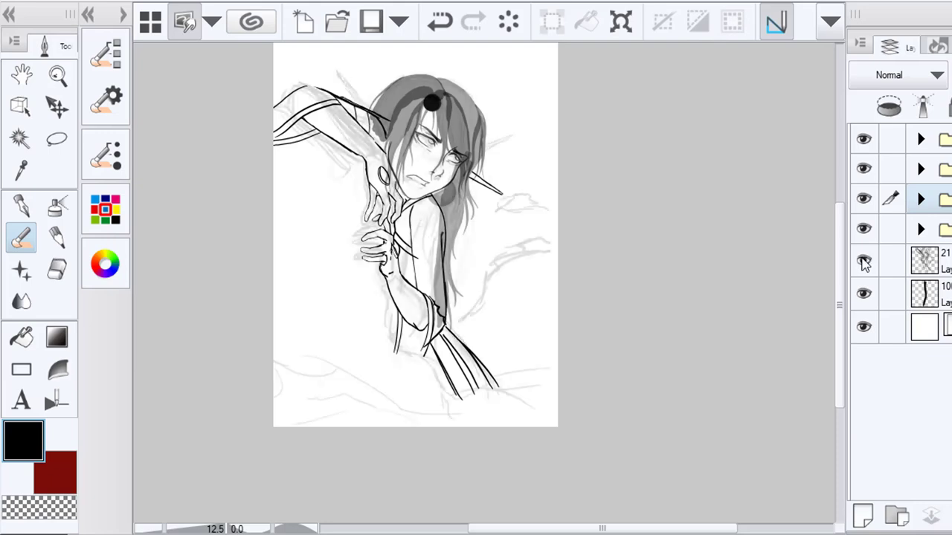
{"action": "left_click", "coordinate": [864, 262]}
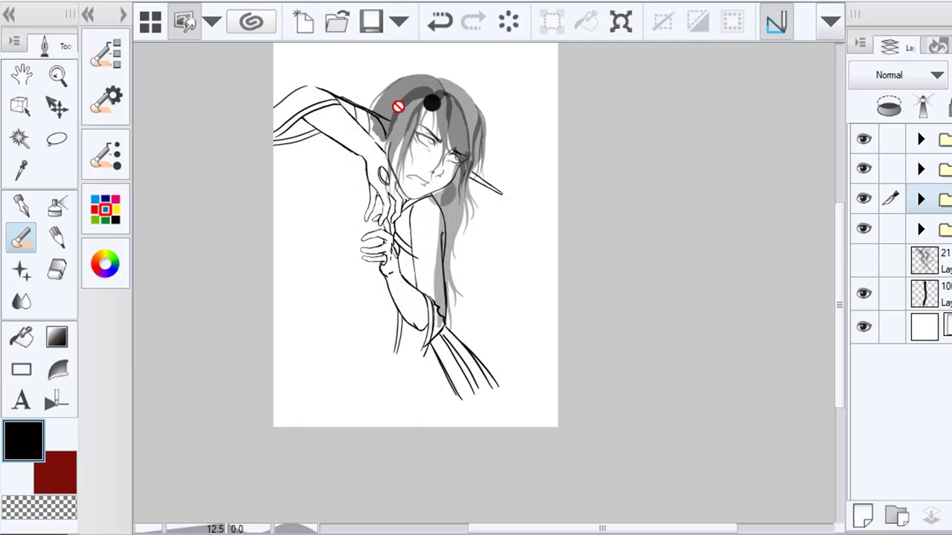
Expand the body line-art folder, show its hidden layer and add a raster layer above it
{"action": "left_click", "coordinate": [921, 229]}
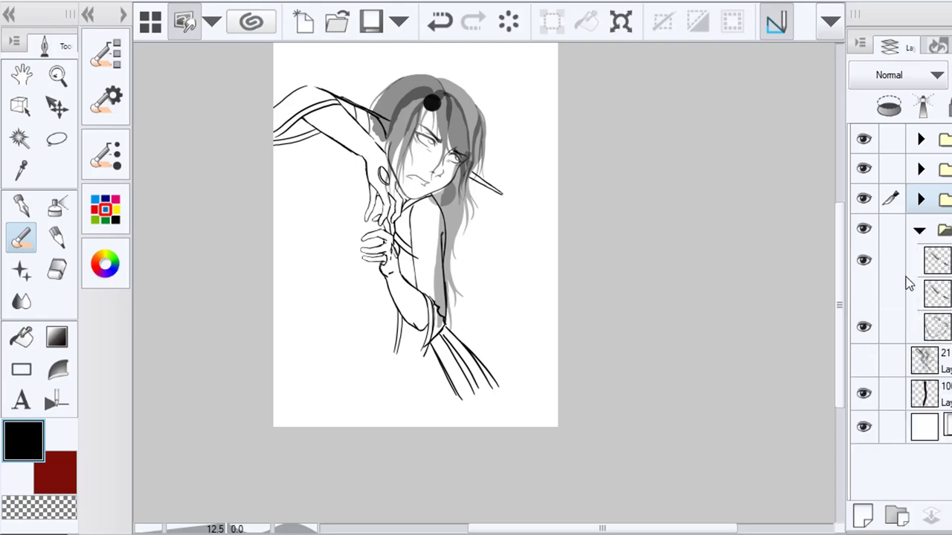
{"action": "left_click", "coordinate": [921, 229]}
{"action": "left_click", "coordinate": [920, 140]}
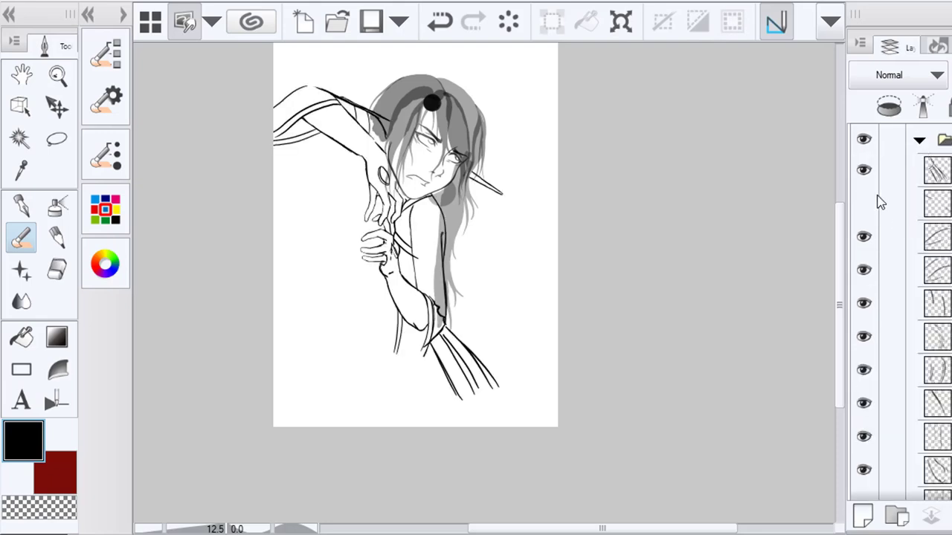
{"action": "left_click", "coordinate": [863, 236]}
{"action": "left_click", "coordinate": [937, 202]}
{"action": "left_click", "coordinate": [863, 236]}
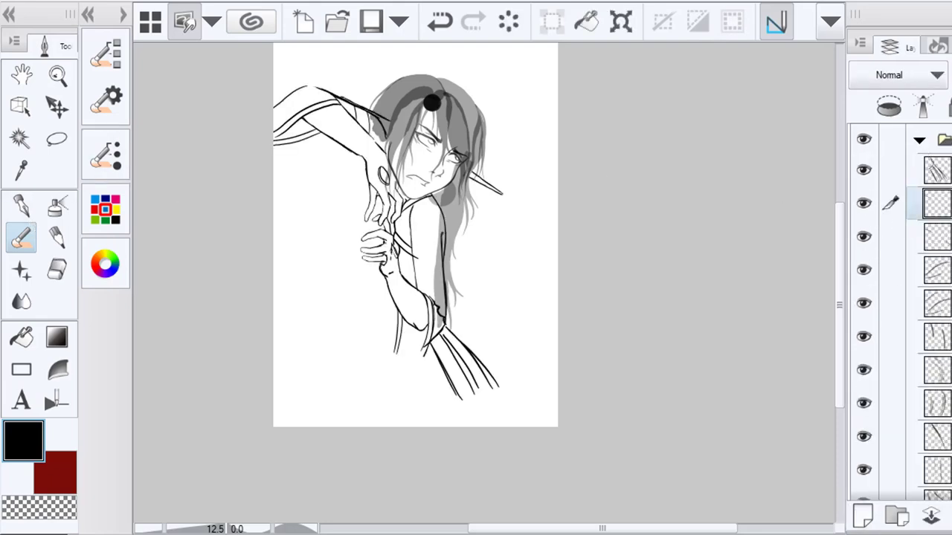
Fade the old ear layer and sketch new long pointed ears on both sides of the head on the layer above
{"action": "left_click", "coordinate": [937, 237]}
{"action": "left_click", "coordinate": [944, 201]}
{"action": "left_click_drag", "start_coordinate": [484, 142], "coordinate": [506, 135]}
{"action": "left_click_drag", "start_coordinate": [390, 115], "coordinate": [338, 76]}
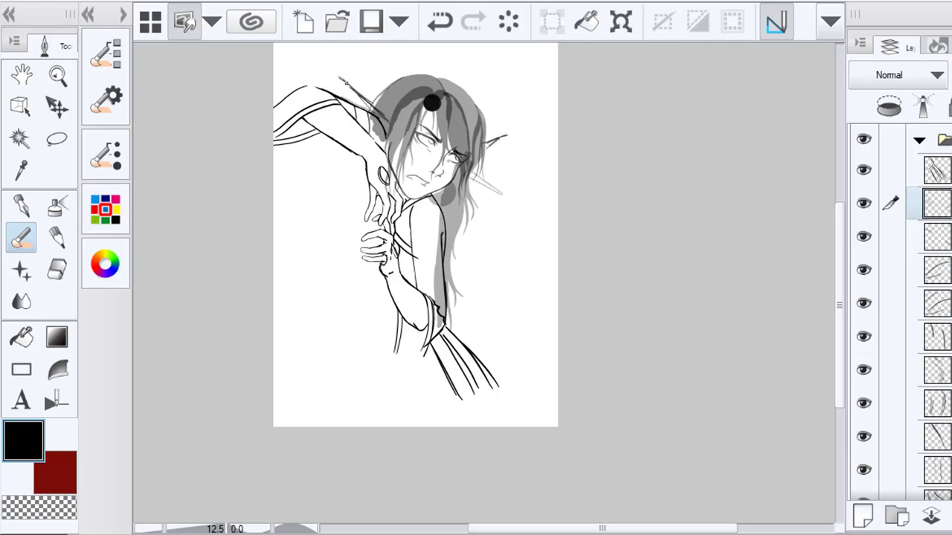
{"action": "left_click_drag", "start_coordinate": [382, 108], "coordinate": [340, 74]}
{"action": "left_click_drag", "start_coordinate": [392, 119], "coordinate": [339, 76]}
Lasso the small far ear, rotate it to nearly horizontal beside the eye, and clear the selection
{"action": "key", "text": "m"}
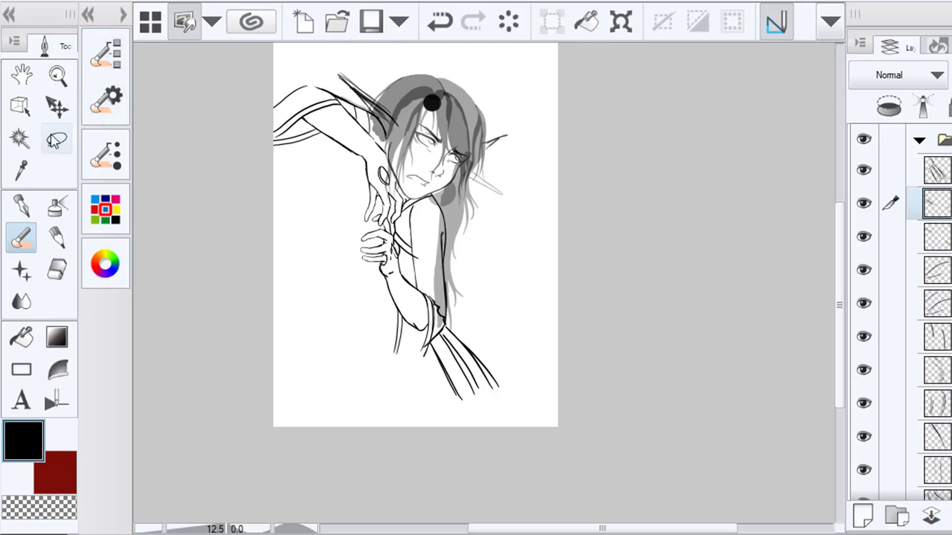
{"action": "left_click_drag", "start_coordinate": [523, 172], "coordinate": [521, 145]}
{"action": "left_click", "coordinate": [597, 230]}
{"action": "left_click_drag", "start_coordinate": [545, 106], "coordinate": [523, 132]}
{"action": "left_click", "coordinate": [417, 246]}
{"action": "key", "text": "ctrl+d"}
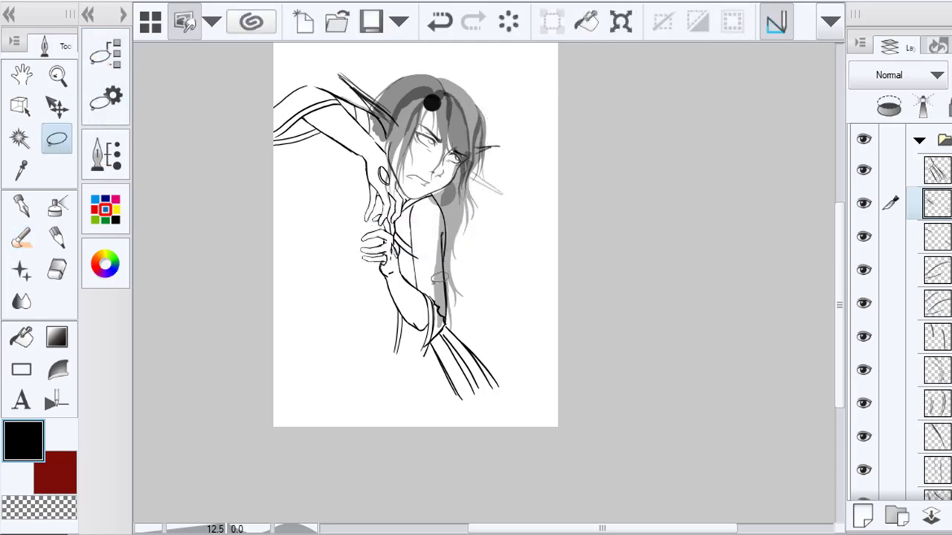
Ink the outline and inner folds of the long ear by the raised arm on a new layer over the faded sketch
{"action": "scroll", "coordinate": [379, 131], "scroll_direction": "up", "scroll_amount": 4}
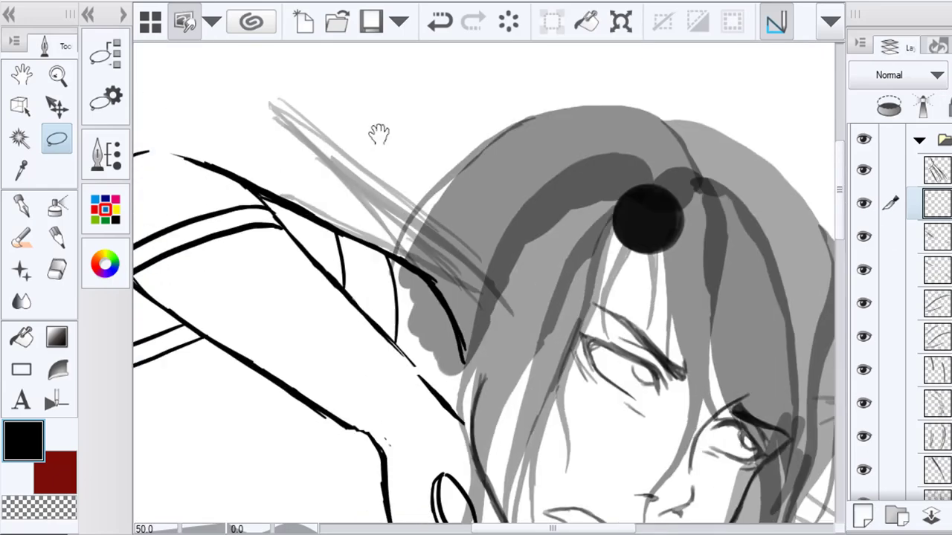
{"action": "key", "text": "b"}
{"action": "mouse_move", "coordinate": [275, 104]}
{"action": "left_mouse_down"}
{"action": "mouse_move", "coordinate": [398, 251]}
{"action": "mouse_move", "coordinate": [281, 107]}
{"action": "mouse_move", "coordinate": [491, 288]}
{"action": "left_mouse_up"}
{"action": "left_click_drag", "start_coordinate": [444, 238], "coordinate": [355, 169]}
{"action": "left_click", "coordinate": [52, 274]}
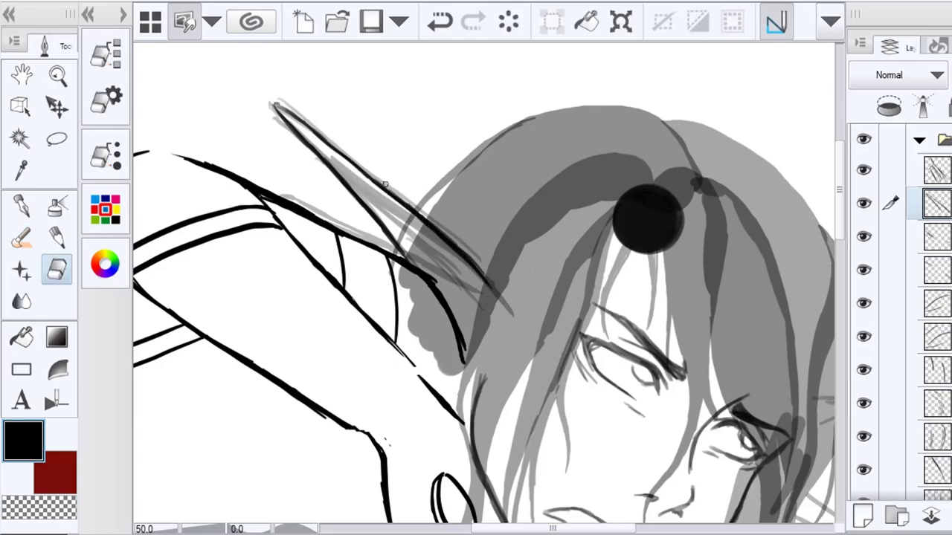
{"action": "left_click", "coordinate": [21, 236]}
{"action": "mouse_move", "coordinate": [292, 126]}
{"action": "left_mouse_down"}
{"action": "mouse_move", "coordinate": [459, 277]}
{"action": "mouse_move", "coordinate": [464, 318]}
{"action": "mouse_move", "coordinate": [466, 301]}
{"action": "mouse_move", "coordinate": [453, 302]}
{"action": "mouse_move", "coordinate": [388, 219]}
{"action": "mouse_move", "coordinate": [429, 260]}
{"action": "left_mouse_up"}
{"action": "scroll", "coordinate": [446, 297], "scroll_direction": "down", "scroll_amount": 3}
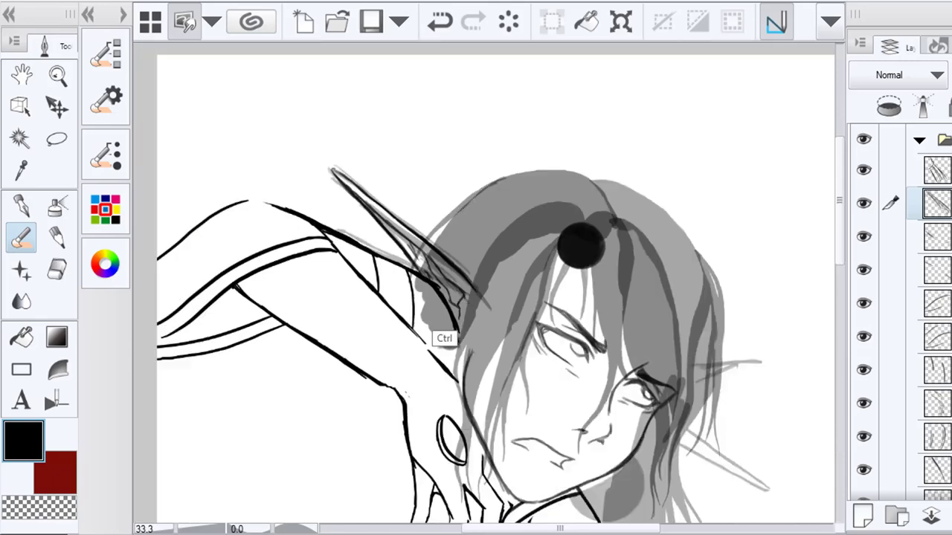
Ink the upper and lower edges of the small far ear over its sketch
{"action": "scroll", "coordinate": [630, 354], "scroll_direction": "up", "scroll_amount": 4}
{"action": "left_click_drag", "start_coordinate": [627, 357], "coordinate": [702, 331]}
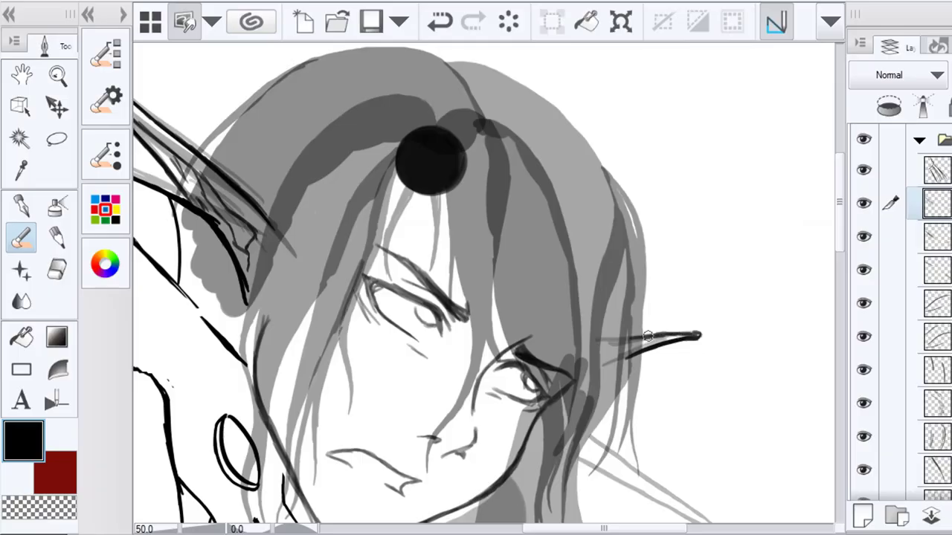
{"action": "left_click_drag", "start_coordinate": [632, 337], "coordinate": [692, 334]}
{"action": "left_click", "coordinate": [700, 345], "text": "ctrl"}
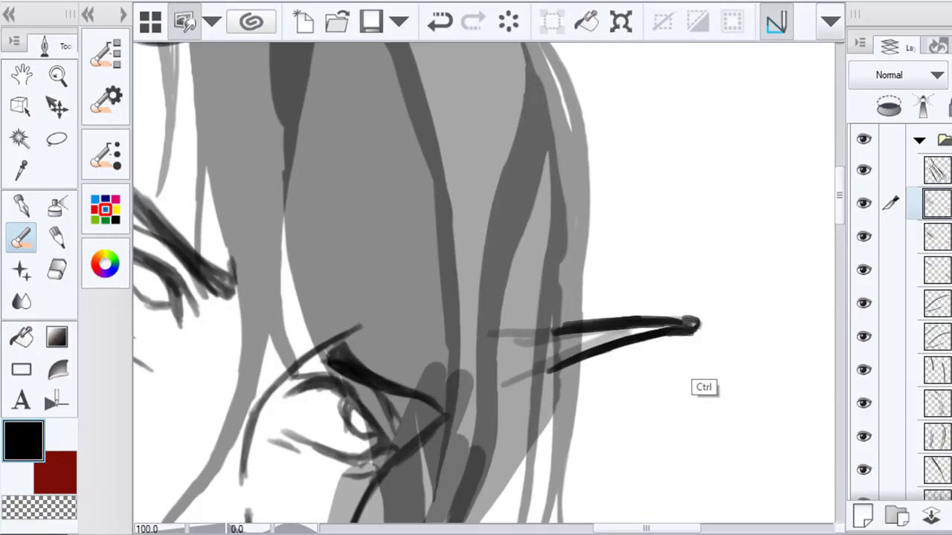
Thin the far ear's lines by erasing along the upper edge and around the tip
{"action": "left_click", "coordinate": [56, 269]}
{"action": "mouse_move", "coordinate": [559, 337]}
{"action": "left_mouse_down"}
{"action": "mouse_move", "coordinate": [699, 332]}
{"action": "mouse_move", "coordinate": [669, 341]}
{"action": "mouse_move", "coordinate": [660, 338]}
{"action": "mouse_move", "coordinate": [699, 332]}
{"action": "left_mouse_up"}
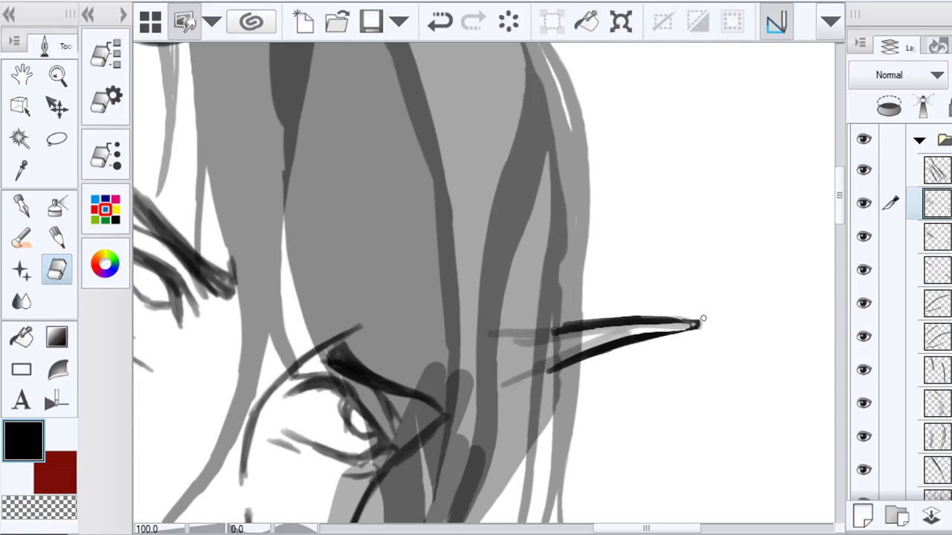
{"action": "scroll", "coordinate": [532, 364], "scroll_direction": "down", "scroll_amount": 6}
{"action": "scroll", "coordinate": [548, 361], "scroll_direction": "up", "scroll_amount": 6}
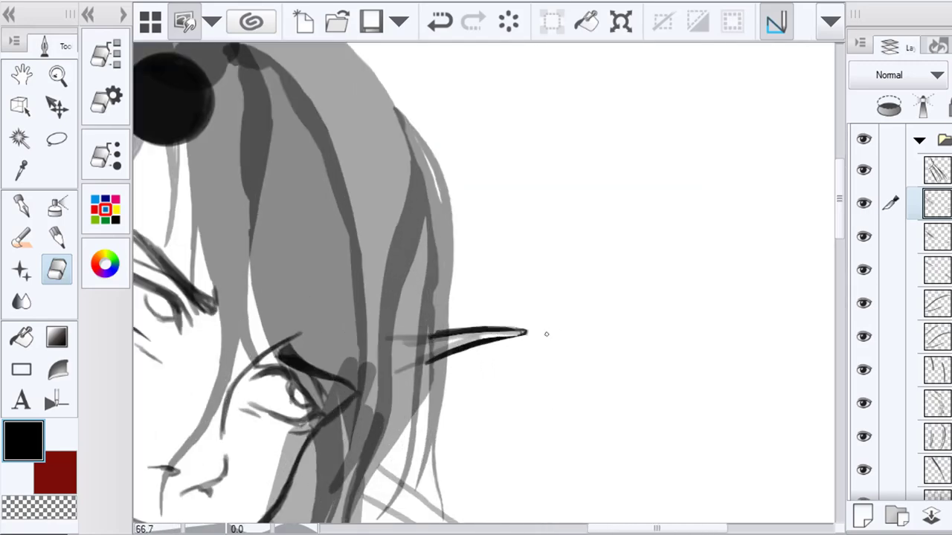
Extend the far ear's upper and lower lines farther into the hair and strengthen the lower edge near the tip
{"action": "left_click", "coordinate": [21, 238]}
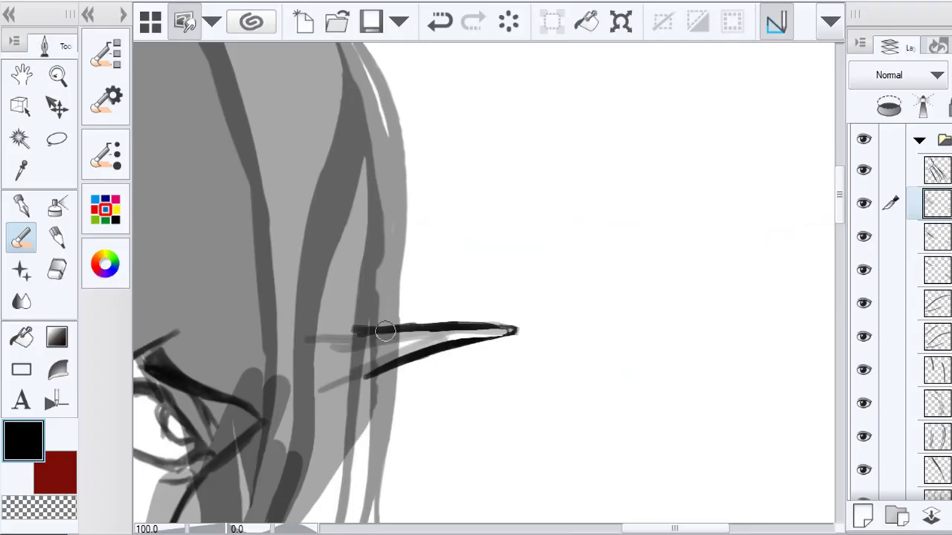
{"action": "left_click_drag", "start_coordinate": [517, 331], "coordinate": [357, 385]}
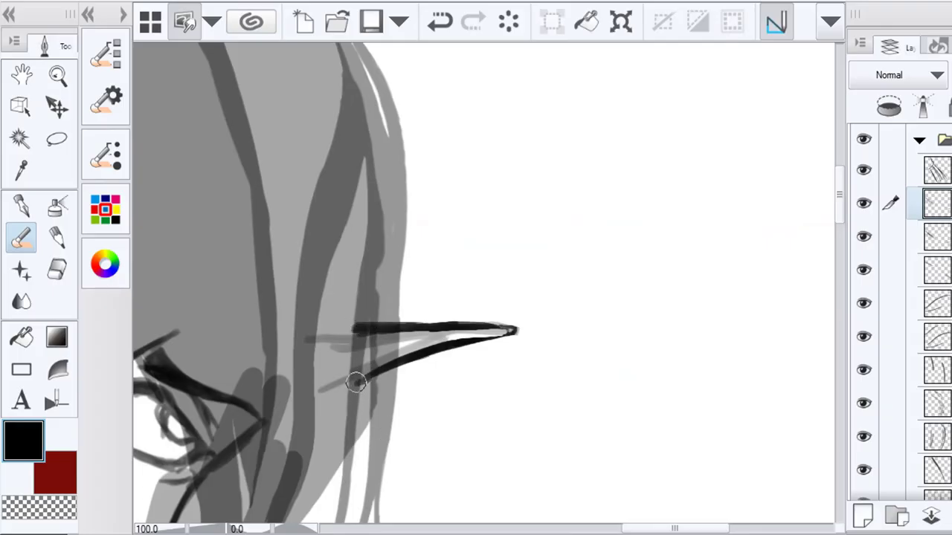
{"action": "left_click_drag", "start_coordinate": [474, 343], "coordinate": [512, 340]}
Undo the last change on the far ear and trim the base ends of its two lines with the eraser
{"action": "left_click", "coordinate": [59, 271]}
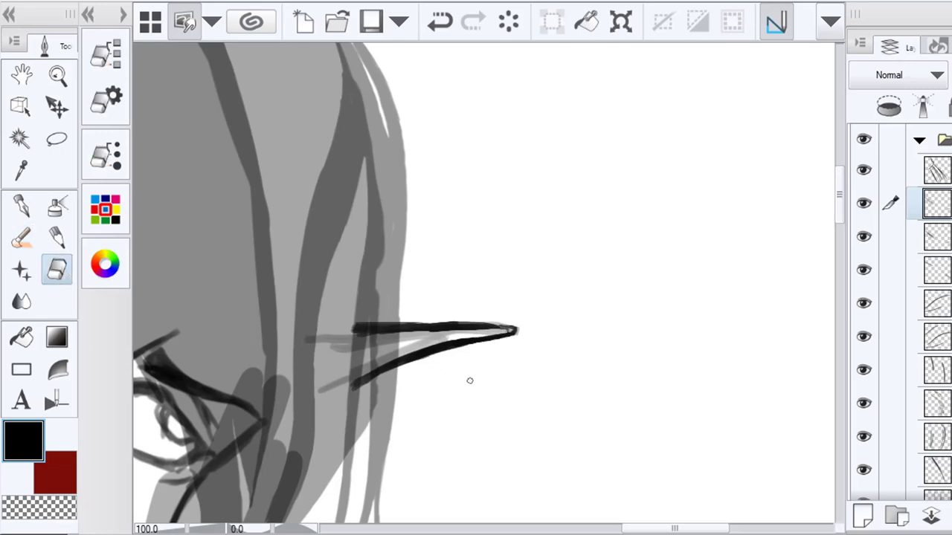
{"action": "left_click", "coordinate": [440, 23]}
{"action": "left_click_drag", "start_coordinate": [355, 315], "coordinate": [362, 313]}
{"action": "mouse_move", "coordinate": [348, 382]}
{"action": "left_mouse_down"}
{"action": "mouse_move", "coordinate": [350, 372]}
{"action": "mouse_move", "coordinate": [354, 385]}
{"action": "left_mouse_up"}
{"action": "scroll", "coordinate": [367, 415], "scroll_direction": "down", "scroll_amount": 3}
{"action": "scroll", "coordinate": [400, 206], "scroll_direction": "down", "scroll_amount": 3}
{"action": "left_click_drag", "start_coordinate": [379, 244], "coordinate": [466, 233]}
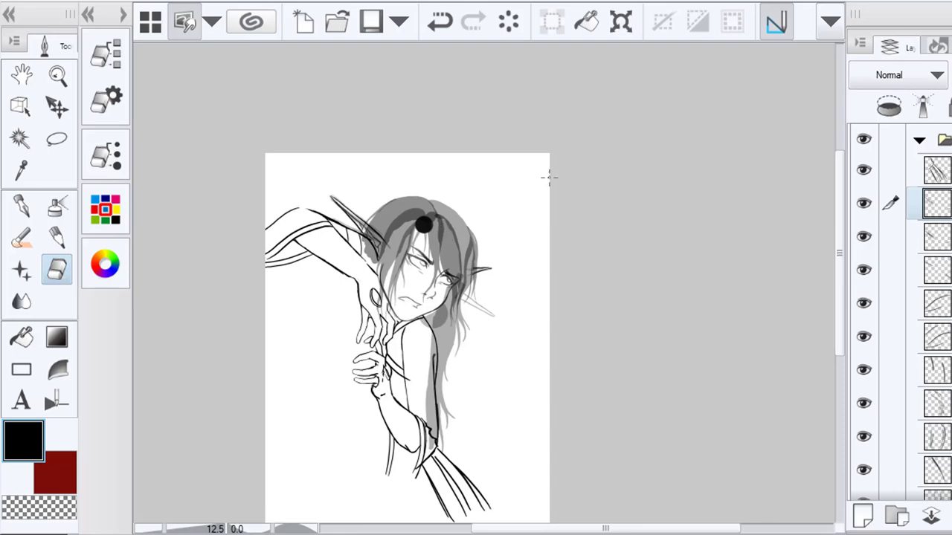
Thicken the long near ear's upper edge from the tip into the hair and clean up the line with the eraser
{"action": "scroll", "coordinate": [355, 205], "scroll_direction": "up", "scroll_amount": 4}
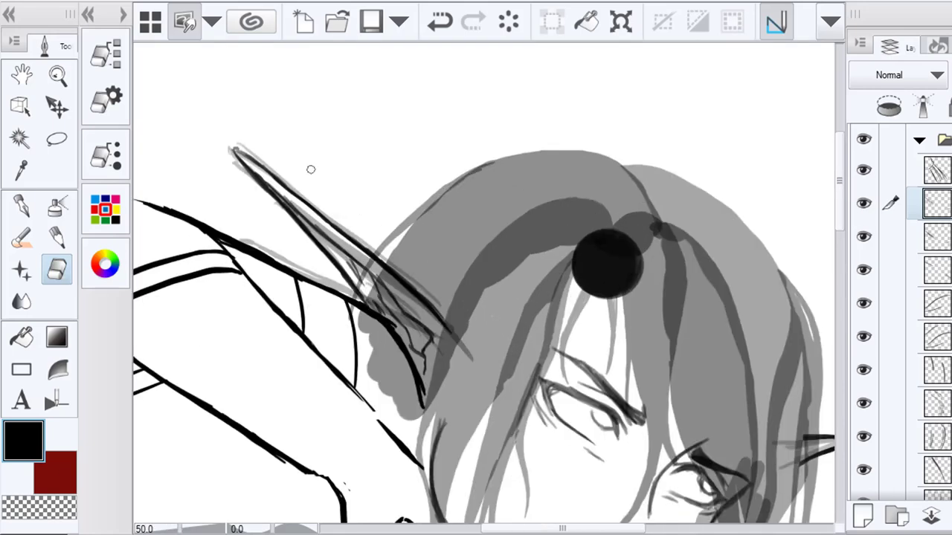
{"action": "left_click", "coordinate": [22, 238]}
{"action": "left_click_drag", "start_coordinate": [237, 152], "coordinate": [261, 171]}
{"action": "mouse_move", "coordinate": [243, 153]}
{"action": "left_mouse_down"}
{"action": "mouse_move", "coordinate": [399, 282]}
{"action": "mouse_move", "coordinate": [369, 261]}
{"action": "mouse_move", "coordinate": [444, 333]}
{"action": "left_mouse_up"}
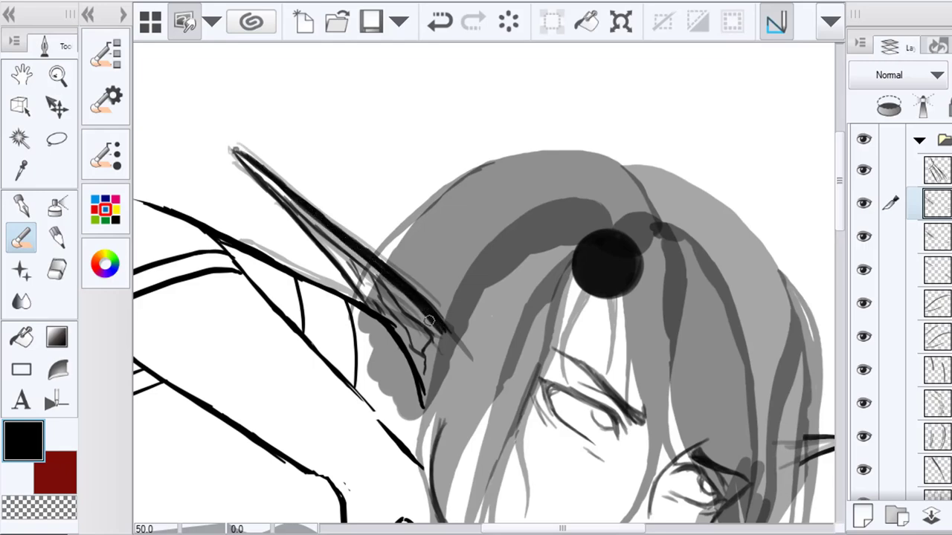
{"action": "key", "text": "e"}
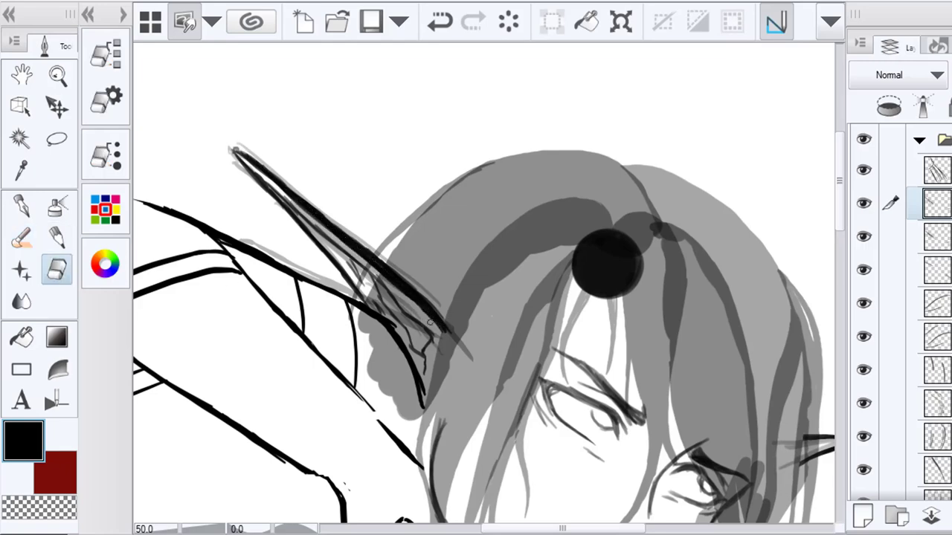
{"action": "mouse_move", "coordinate": [230, 150]}
{"action": "left_mouse_down"}
{"action": "mouse_move", "coordinate": [371, 249]}
{"action": "mouse_move", "coordinate": [356, 237]}
{"action": "mouse_move", "coordinate": [347, 233]}
{"action": "mouse_move", "coordinate": [449, 335]}
{"action": "left_mouse_up"}
{"action": "scroll", "coordinate": [450, 337], "scroll_direction": "down", "scroll_amount": 4}
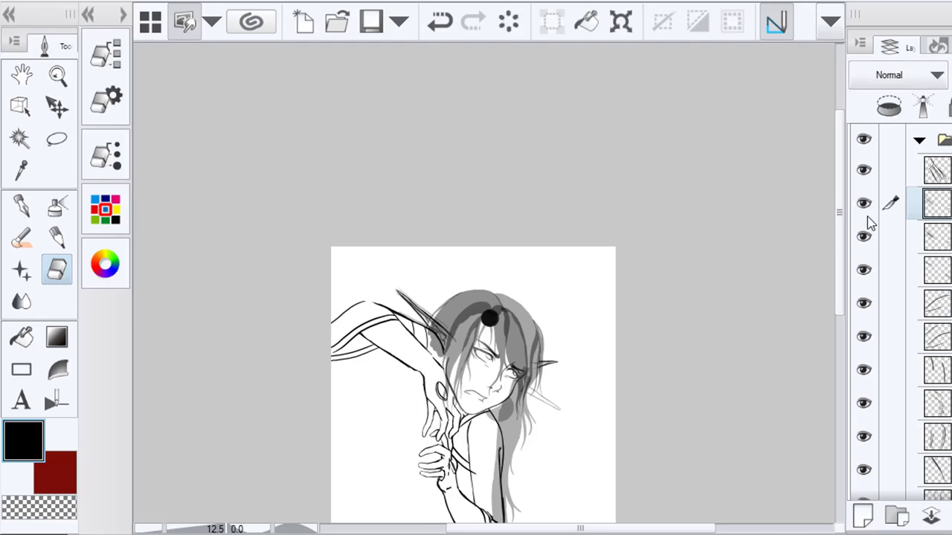
Hide the faded ear sketch layer and the old ear layer below the inked ears
{"action": "left_click_drag", "start_coordinate": [555, 304], "coordinate": [541, 193]}
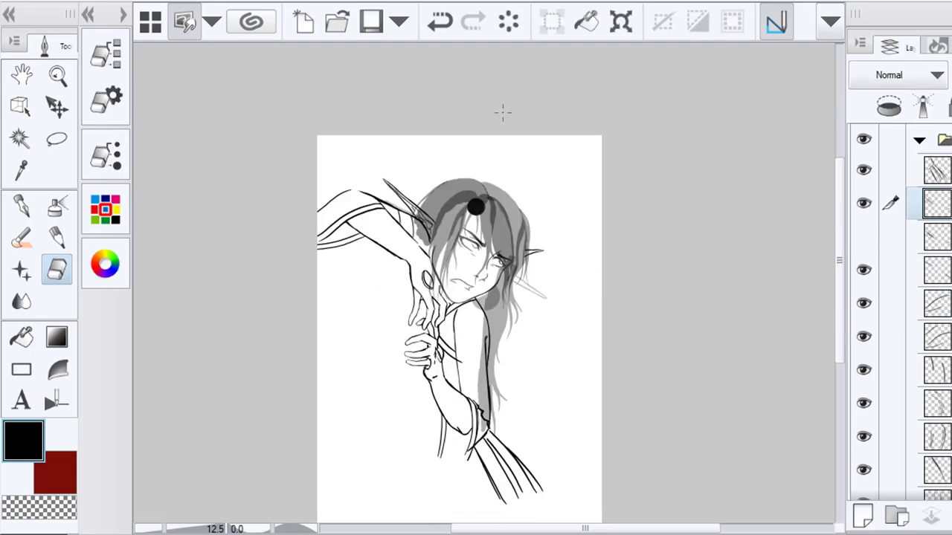
{"action": "left_click", "coordinate": [863, 269]}
{"action": "left_click_drag", "start_coordinate": [947, 275], "coordinate": [949, 516]}
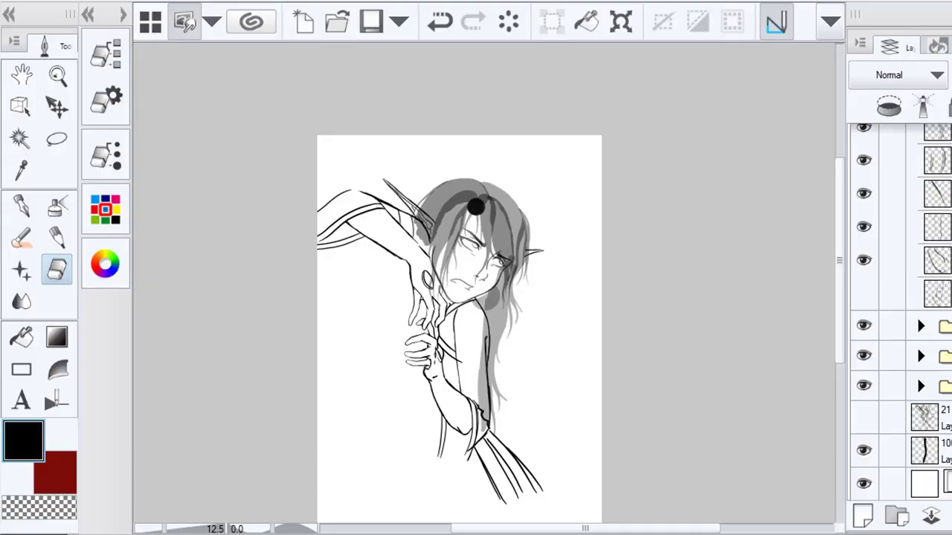
Add a new layer just above the paper layer and fill it with a dark muted green as the background
{"action": "left_click", "coordinate": [862, 516]}
{"action": "left_click", "coordinate": [105, 264]}
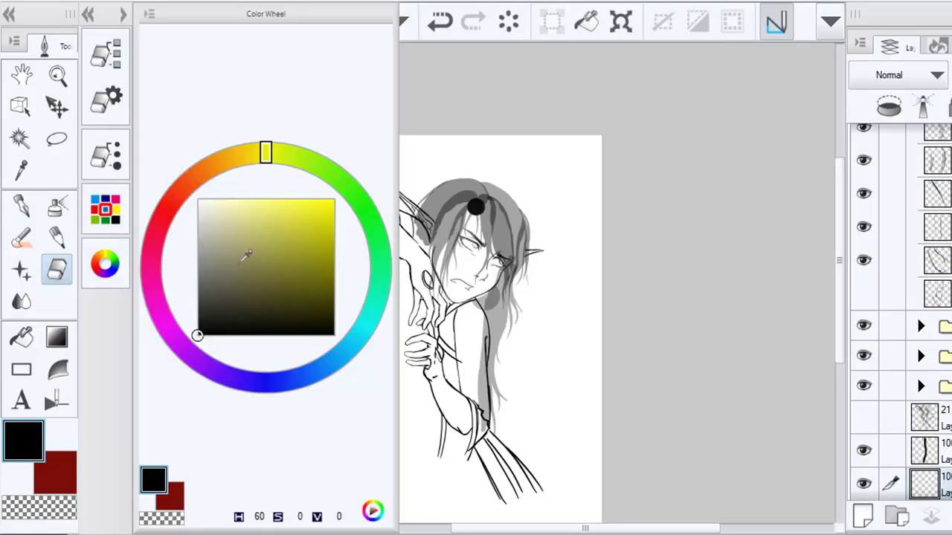
{"action": "left_click", "coordinate": [212, 278]}
{"action": "left_click", "coordinate": [363, 208]}
{"action": "left_click_drag", "start_coordinate": [364, 208], "coordinate": [350, 186]}
{"action": "left_click", "coordinate": [256, 289]}
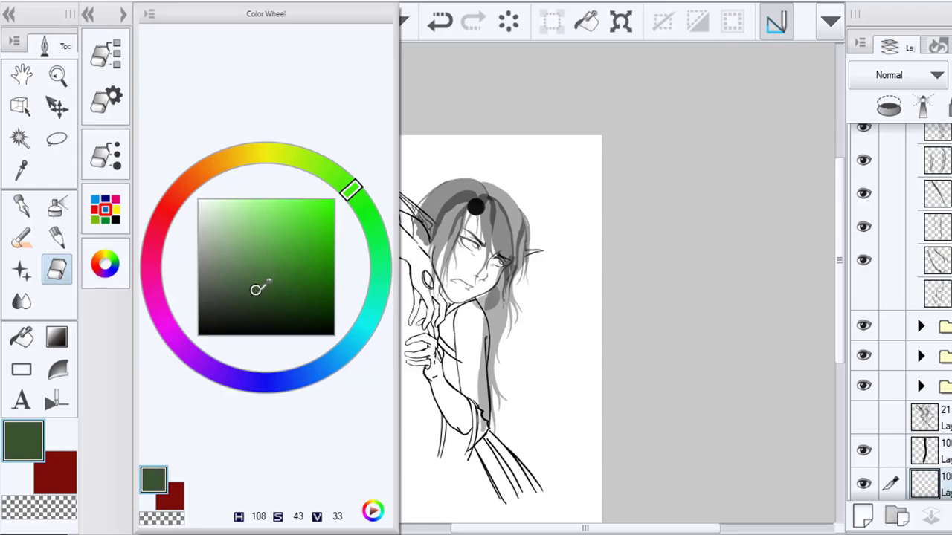
{"action": "left_click", "coordinate": [20, 337]}
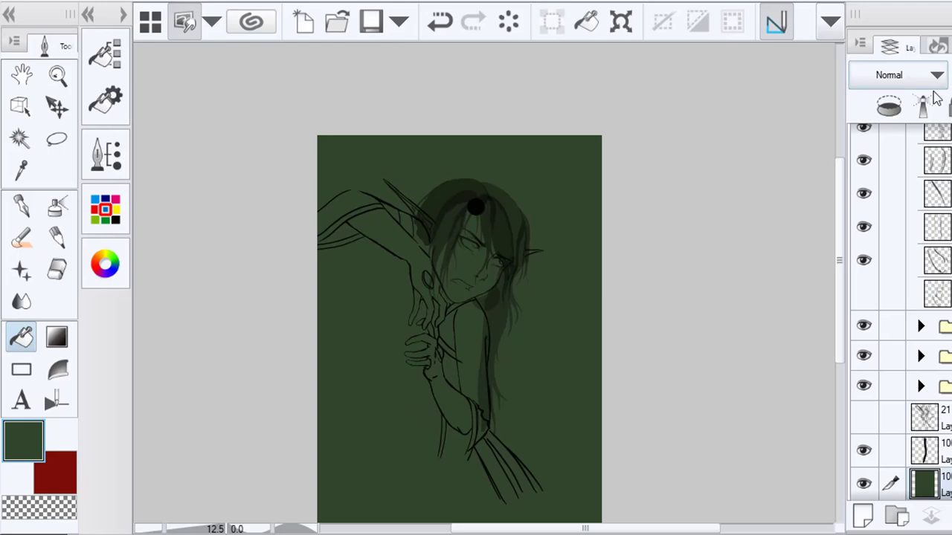
Fade the green background layer to 35% opacity and create an empty layer inside a new folder above it
{"action": "left_click", "coordinate": [869, 518]}
{"action": "left_click", "coordinate": [899, 519]}
{"action": "scroll", "coordinate": [922, 417], "scroll_direction": "down", "scroll_amount": 3}
{"action": "left_click", "coordinate": [936, 417]}
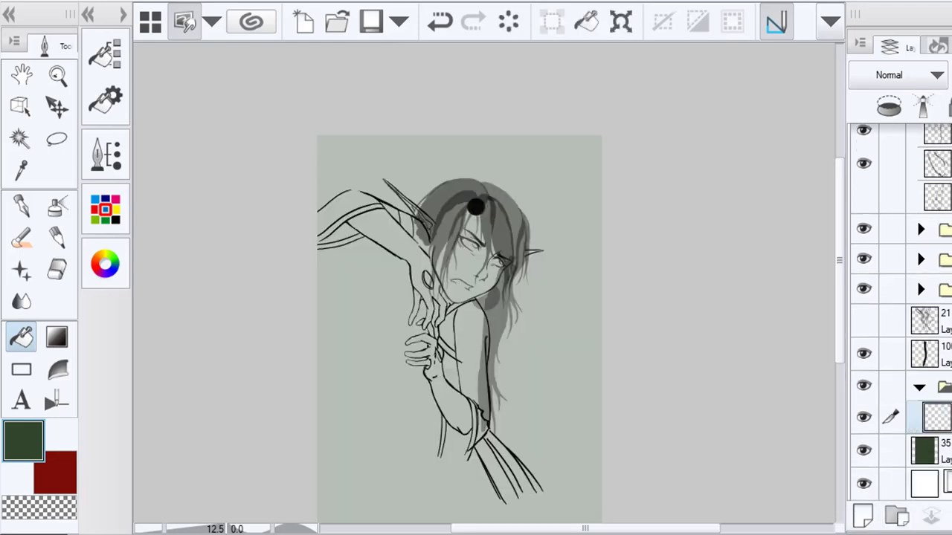
Set the secondary colour to a dark orange-brown for the skin
{"action": "left_click", "coordinate": [58, 476]}
{"action": "left_click", "coordinate": [105, 264]}
{"action": "left_click_drag", "start_coordinate": [213, 164], "coordinate": [199, 177]}
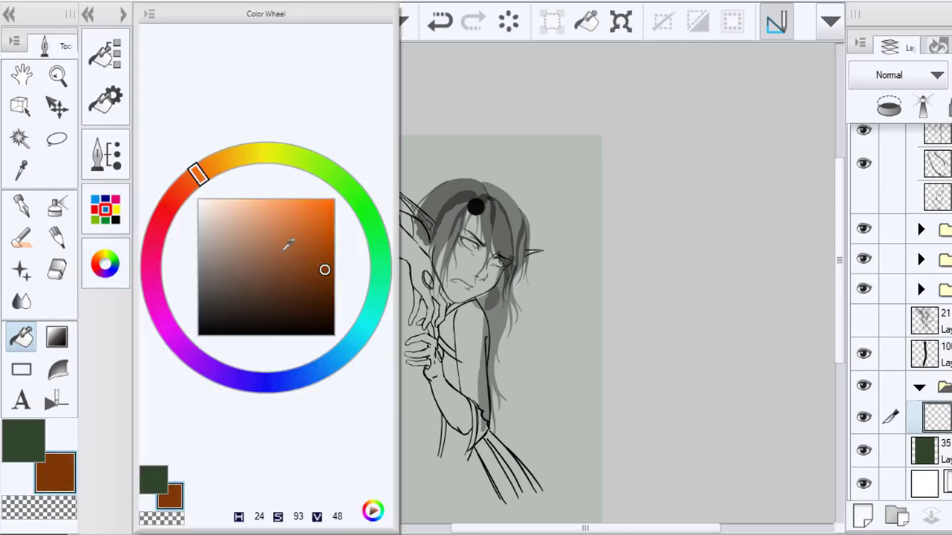
{"action": "mouse_move", "coordinate": [325, 262]}
{"action": "left_mouse_down"}
{"action": "mouse_move", "coordinate": [339, 262]}
{"action": "mouse_move", "coordinate": [305, 274]}
{"action": "left_mouse_up"}
{"action": "left_click", "coordinate": [105, 264]}
Paint a first brown stroke down the near cheek with the Oil paint flat brush, and choose a different brush
{"action": "left_click", "coordinate": [24, 238]}
{"action": "scroll", "coordinate": [437, 254], "scroll_direction": "up", "scroll_amount": 4}
{"action": "mouse_move", "coordinate": [455, 233]}
{"action": "left_mouse_down"}
{"action": "mouse_move", "coordinate": [442, 314]}
{"action": "mouse_move", "coordinate": [476, 315]}
{"action": "mouse_move", "coordinate": [504, 389]}
{"action": "left_mouse_up"}
{"action": "left_click", "coordinate": [106, 102]}
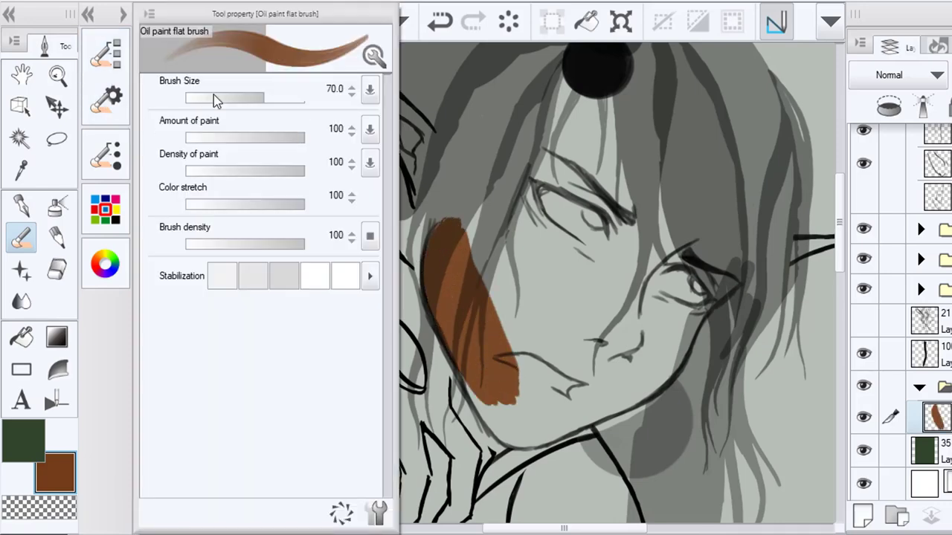
{"action": "left_click", "coordinate": [105, 54]}
{"action": "left_click", "coordinate": [160, 97]}
{"action": "left_click_drag", "start_coordinate": [465, 237], "coordinate": [478, 363]}
{"action": "left_click_drag", "start_coordinate": [438, 303], "coordinate": [472, 376]}
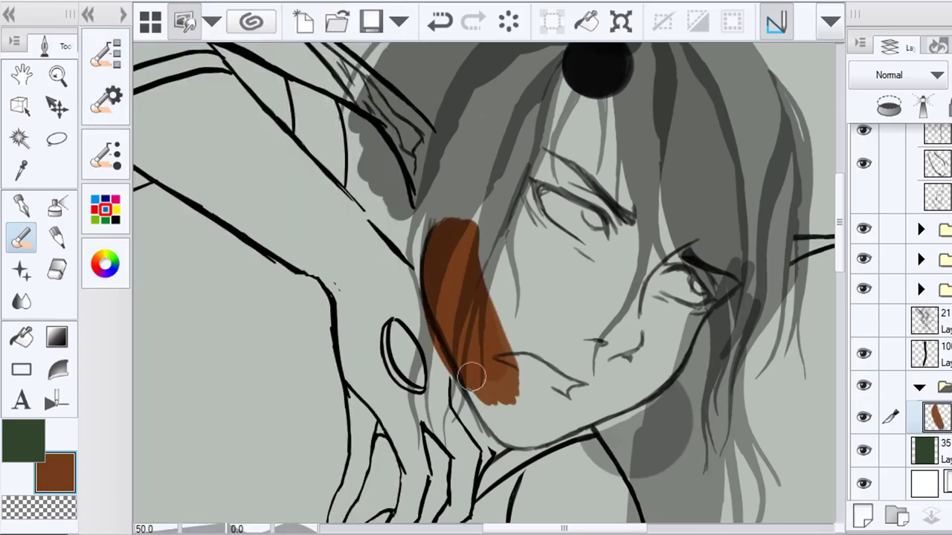
{"action": "key", "text": "ctrl+z"}
{"action": "key", "text": "ctrl+z"}
Cover the whole face from forehead to chin with flat brown and erase the spill outside the jaw line
{"action": "mouse_move", "coordinate": [435, 304]}
{"action": "left_mouse_down"}
{"action": "mouse_move", "coordinate": [474, 347]}
{"action": "mouse_move", "coordinate": [449, 331]}
{"action": "mouse_move", "coordinate": [436, 281]}
{"action": "mouse_move", "coordinate": [452, 229]}
{"action": "mouse_move", "coordinate": [502, 343]}
{"action": "mouse_move", "coordinate": [455, 254]}
{"action": "mouse_move", "coordinate": [506, 420]}
{"action": "mouse_move", "coordinate": [484, 398]}
{"action": "mouse_move", "coordinate": [506, 427]}
{"action": "mouse_move", "coordinate": [530, 437]}
{"action": "mouse_move", "coordinate": [519, 422]}
{"action": "mouse_move", "coordinate": [644, 392]}
{"action": "mouse_move", "coordinate": [695, 336]}
{"action": "mouse_move", "coordinate": [657, 344]}
{"action": "mouse_move", "coordinate": [644, 368]}
{"action": "mouse_move", "coordinate": [508, 372]}
{"action": "mouse_move", "coordinate": [502, 285]}
{"action": "mouse_move", "coordinate": [480, 216]}
{"action": "mouse_move", "coordinate": [577, 68]}
{"action": "mouse_move", "coordinate": [597, 102]}
{"action": "mouse_move", "coordinate": [579, 265]}
{"action": "mouse_move", "coordinate": [629, 334]}
{"action": "mouse_move", "coordinate": [685, 256]}
{"action": "mouse_move", "coordinate": [659, 282]}
{"action": "mouse_move", "coordinate": [681, 223]}
{"action": "mouse_move", "coordinate": [721, 261]}
{"action": "mouse_move", "coordinate": [697, 250]}
{"action": "left_mouse_up"}
{"action": "key", "text": "ctrl+z"}
{"action": "left_click", "coordinate": [60, 271]}
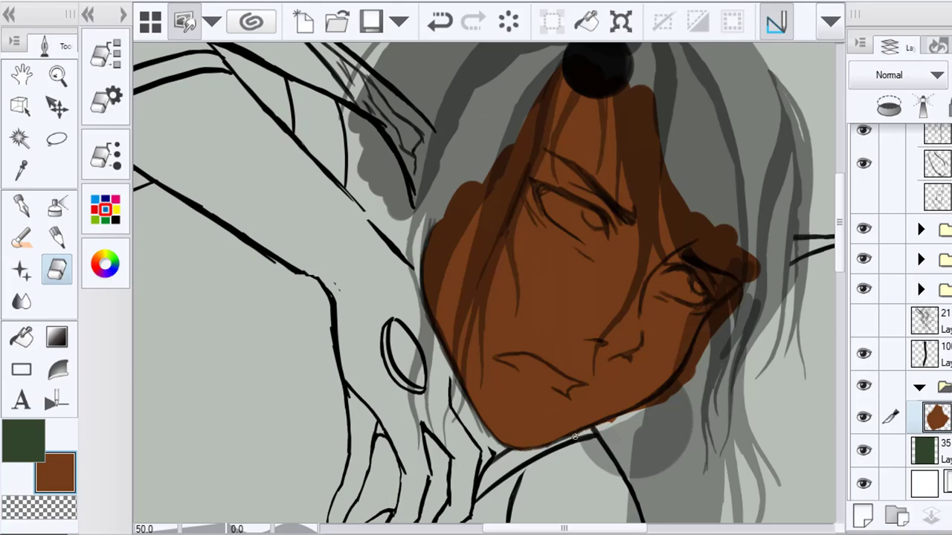
{"action": "mouse_move", "coordinate": [651, 407]}
{"action": "left_mouse_down"}
{"action": "mouse_move", "coordinate": [680, 382]}
{"action": "mouse_move", "coordinate": [712, 320]}
{"action": "mouse_move", "coordinate": [769, 262]}
{"action": "mouse_move", "coordinate": [667, 412]}
{"action": "left_mouse_up"}
Paint the upper hand's outermost finger flat brown and undo the stray stroke beside the jaw
{"action": "left_click", "coordinate": [21, 238]}
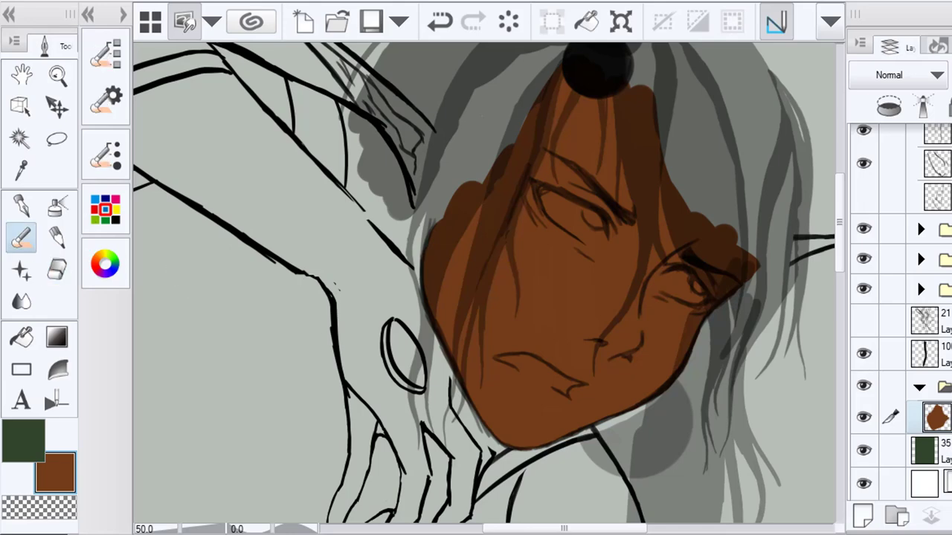
{"action": "left_click_drag", "start_coordinate": [403, 477], "coordinate": [379, 292]}
{"action": "scroll", "coordinate": [339, 226], "scroll_direction": "up", "scroll_amount": 2}
{"action": "mouse_move", "coordinate": [325, 183]}
{"action": "left_mouse_down"}
{"action": "mouse_move", "coordinate": [337, 248]}
{"action": "mouse_move", "coordinate": [324, 235]}
{"action": "mouse_move", "coordinate": [361, 251]}
{"action": "mouse_move", "coordinate": [379, 272]}
{"action": "mouse_move", "coordinate": [335, 319]}
{"action": "mouse_move", "coordinate": [351, 332]}
{"action": "mouse_move", "coordinate": [284, 454]}
{"action": "mouse_move", "coordinate": [312, 394]}
{"action": "left_mouse_up"}
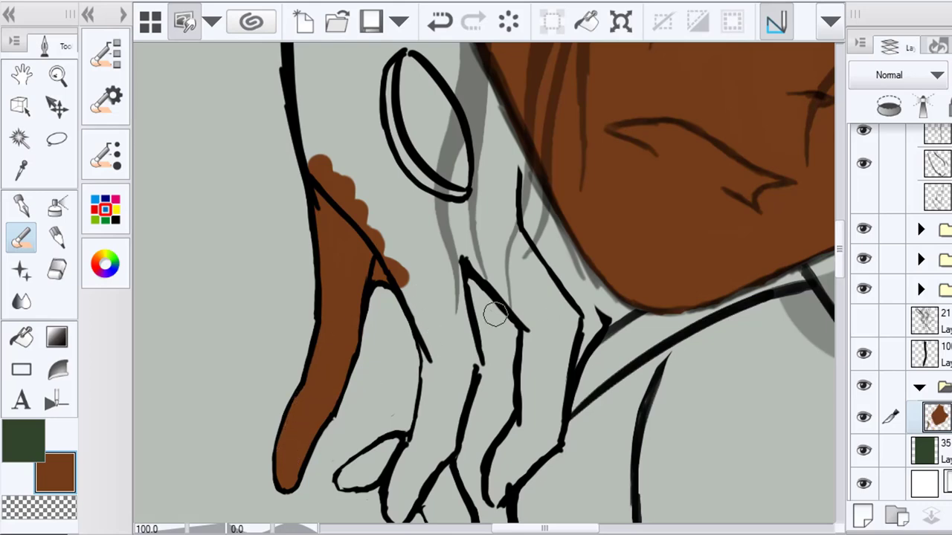
{"action": "mouse_move", "coordinate": [520, 212]}
{"action": "left_mouse_down"}
{"action": "mouse_move", "coordinate": [530, 184]}
{"action": "mouse_move", "coordinate": [535, 223]}
{"action": "left_mouse_up"}
{"action": "left_click", "coordinate": [440, 21]}
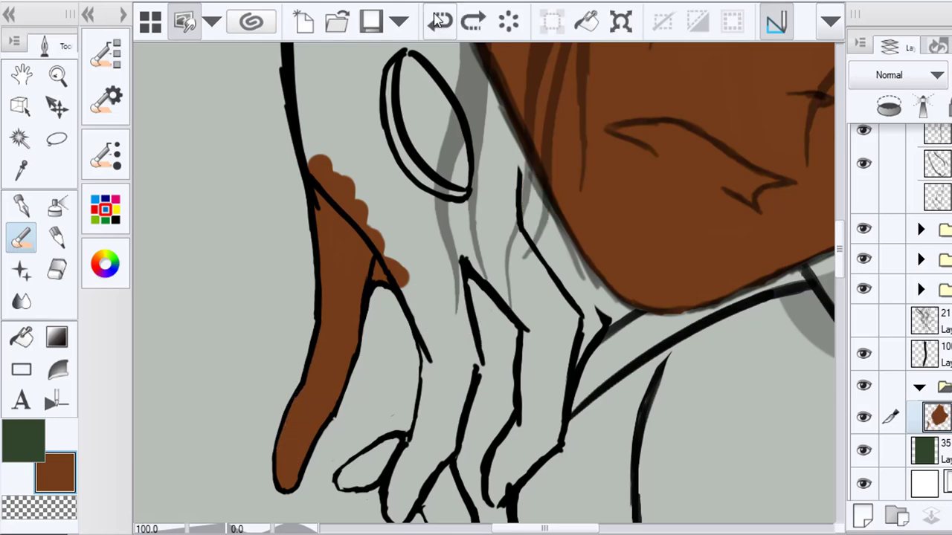
Fill the sliver between the upper hand and the jaw with brown and erase the spill around it and the outer finger
{"action": "mouse_move", "coordinate": [524, 159]}
{"action": "left_mouse_down"}
{"action": "mouse_move", "coordinate": [543, 253]}
{"action": "mouse_move", "coordinate": [561, 258]}
{"action": "mouse_move", "coordinate": [590, 320]}
{"action": "mouse_move", "coordinate": [571, 379]}
{"action": "left_mouse_up"}
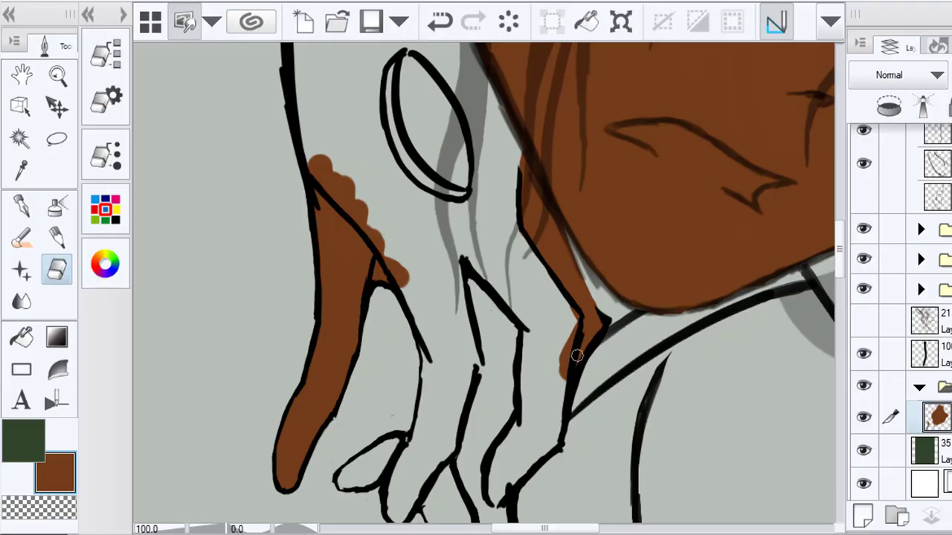
{"action": "left_click_drag", "start_coordinate": [573, 316], "coordinate": [563, 375]}
{"action": "mouse_move", "coordinate": [554, 455]}
{"action": "left_mouse_down"}
{"action": "mouse_move", "coordinate": [508, 216]}
{"action": "mouse_move", "coordinate": [554, 444]}
{"action": "left_mouse_up"}
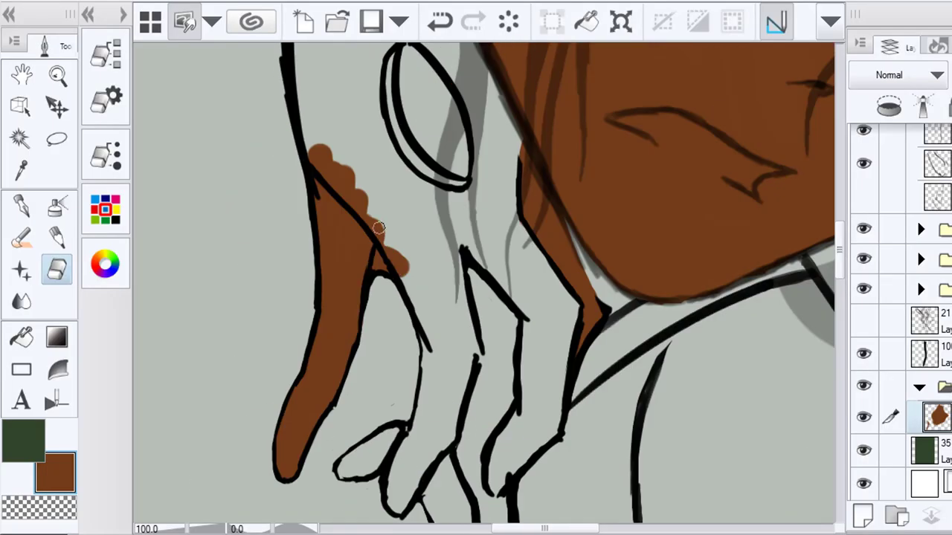
{"action": "left_click_drag", "start_coordinate": [349, 170], "coordinate": [362, 201]}
{"action": "mouse_move", "coordinate": [365, 205]}
{"action": "left_mouse_down"}
{"action": "mouse_move", "coordinate": [306, 135]}
{"action": "mouse_move", "coordinate": [381, 234]}
{"action": "left_mouse_up"}
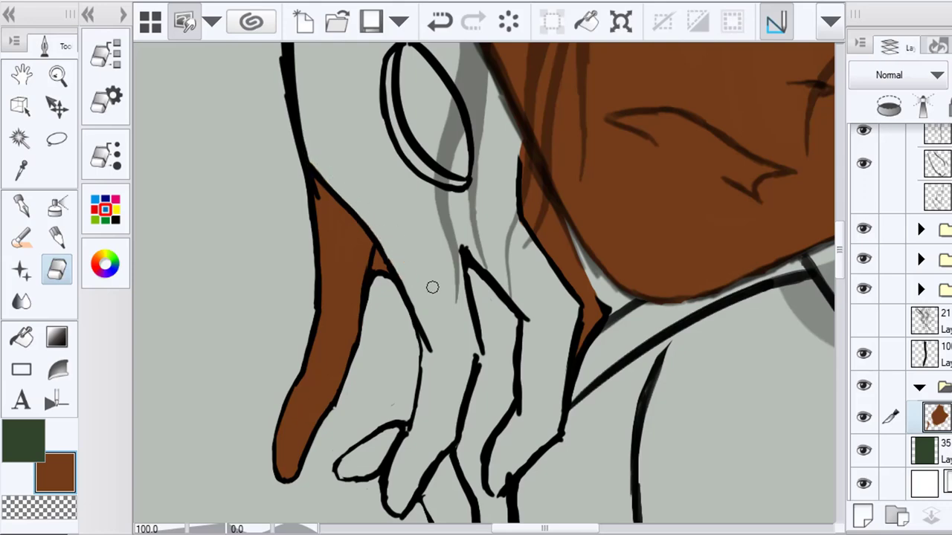
Paint the small shapes below the upper hand and the lower hand's bottom finger flat brown up to its knuckle
{"action": "left_click_drag", "start_coordinate": [433, 287], "coordinate": [380, 52]}
{"action": "left_click", "coordinate": [21, 238]}
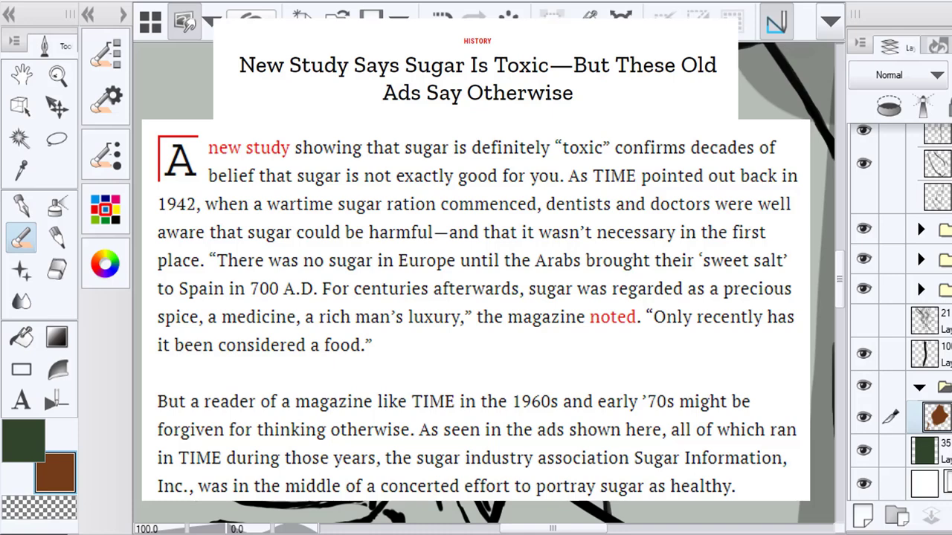
{"action": "key", "text": "e"}
{"action": "left_click_drag", "start_coordinate": [461, 387], "coordinate": [513, 163]}
{"action": "left_click", "coordinate": [21, 206]}
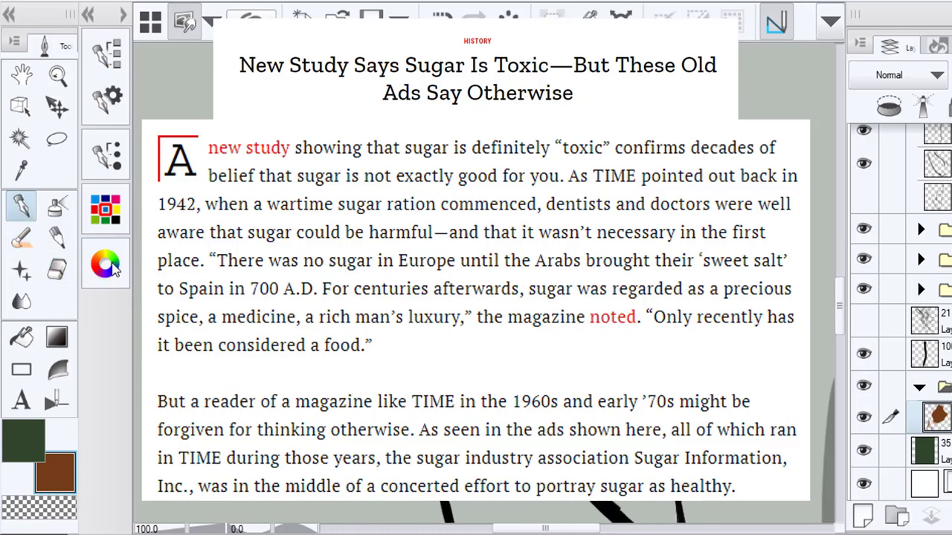
{"action": "left_click", "coordinate": [21, 237]}
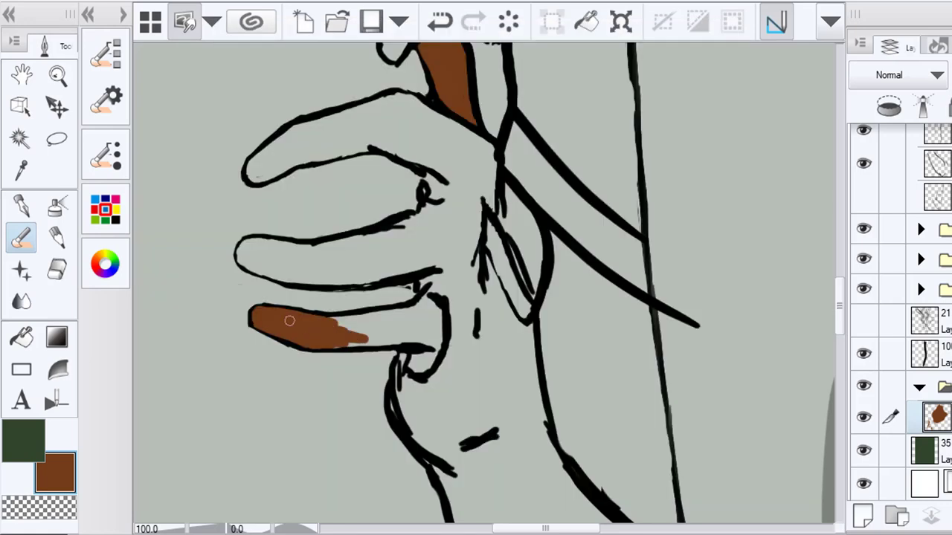
{"action": "mouse_move", "coordinate": [290, 321]}
{"action": "left_mouse_down"}
{"action": "mouse_move", "coordinate": [363, 341]}
{"action": "mouse_move", "coordinate": [356, 348]}
{"action": "mouse_move", "coordinate": [427, 345]}
{"action": "mouse_move", "coordinate": [441, 319]}
{"action": "mouse_move", "coordinate": [426, 299]}
{"action": "mouse_move", "coordinate": [404, 315]}
{"action": "mouse_move", "coordinate": [325, 320]}
{"action": "mouse_move", "coordinate": [378, 312]}
{"action": "mouse_move", "coordinate": [390, 321]}
{"action": "mouse_move", "coordinate": [381, 332]}
{"action": "mouse_move", "coordinate": [416, 336]}
{"action": "mouse_move", "coordinate": [433, 320]}
{"action": "mouse_move", "coordinate": [438, 344]}
{"action": "mouse_move", "coordinate": [407, 369]}
{"action": "mouse_move", "coordinate": [439, 345]}
{"action": "left_mouse_up"}
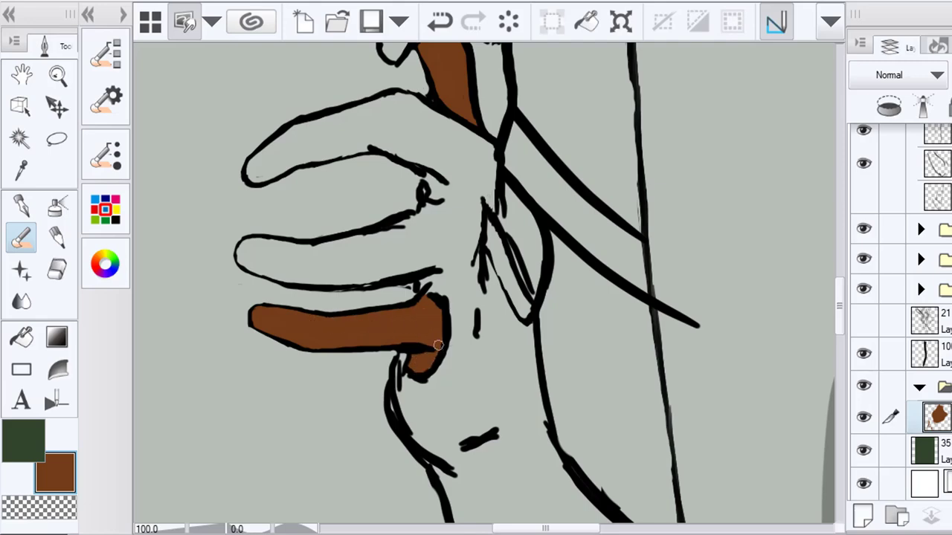
Paint the neck, shoulder and torso flat brown on a new layer beneath the face colour, erasing the spill at the shoulder
{"action": "scroll", "coordinate": [454, 286], "scroll_direction": "down", "scroll_amount": 3}
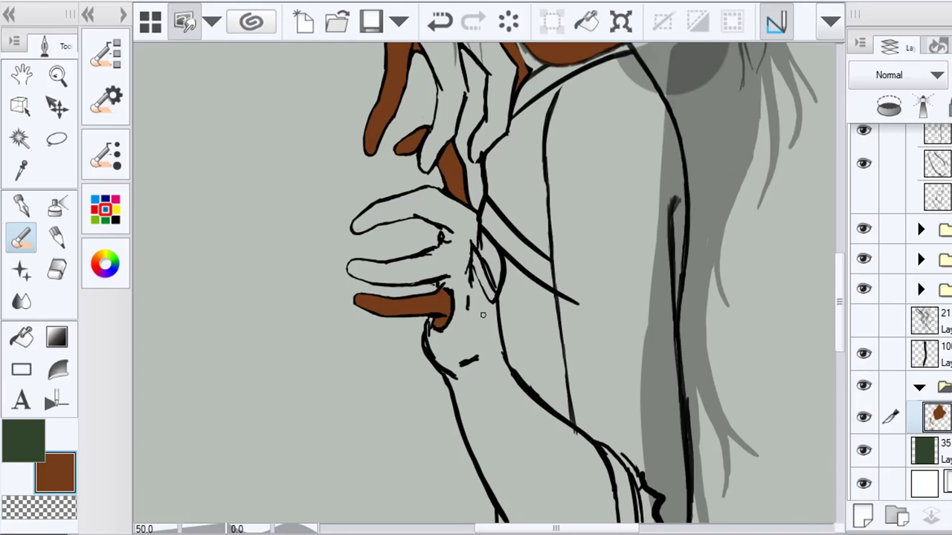
{"action": "scroll", "coordinate": [482, 315], "scroll_direction": "down", "scroll_amount": 4}
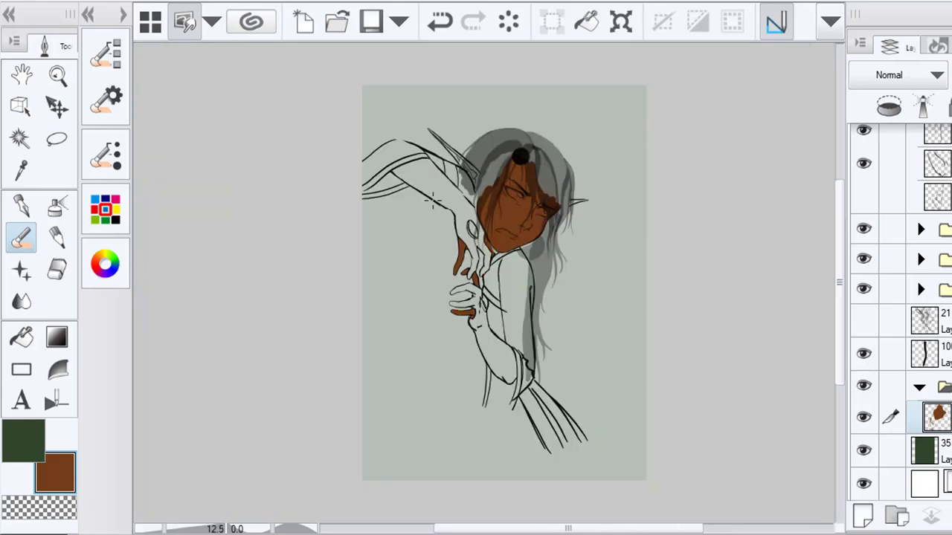
{"action": "scroll", "coordinate": [508, 274], "scroll_direction": "up", "scroll_amount": 2}
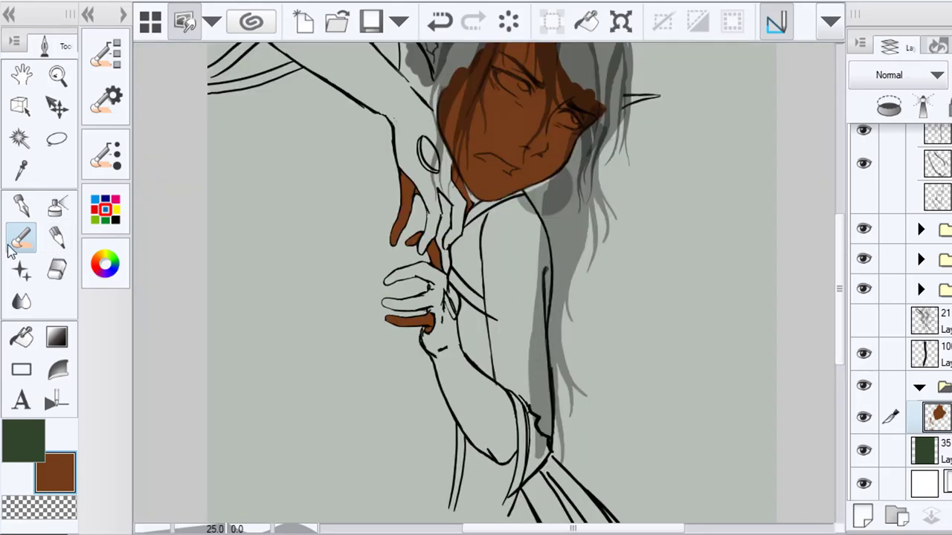
{"action": "scroll", "coordinate": [472, 283], "scroll_direction": "up", "scroll_amount": 2}
{"action": "left_click", "coordinate": [863, 516]}
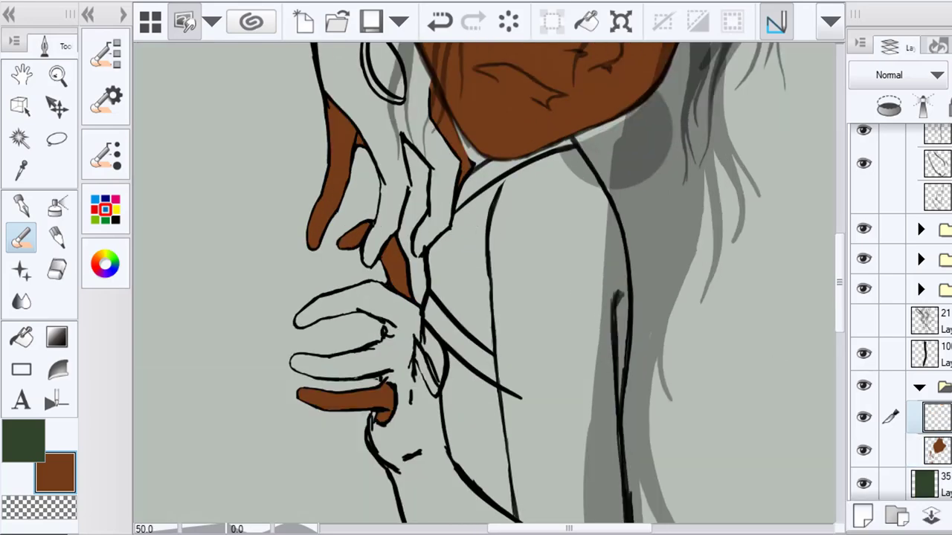
{"action": "mouse_move", "coordinate": [450, 249]}
{"action": "left_mouse_down"}
{"action": "mouse_move", "coordinate": [438, 252]}
{"action": "mouse_move", "coordinate": [442, 312]}
{"action": "mouse_move", "coordinate": [476, 349]}
{"action": "mouse_move", "coordinate": [490, 220]}
{"action": "mouse_move", "coordinate": [445, 234]}
{"action": "mouse_move", "coordinate": [512, 265]}
{"action": "mouse_move", "coordinate": [565, 148]}
{"action": "mouse_move", "coordinate": [606, 227]}
{"action": "left_mouse_up"}
{"action": "key", "text": "e"}
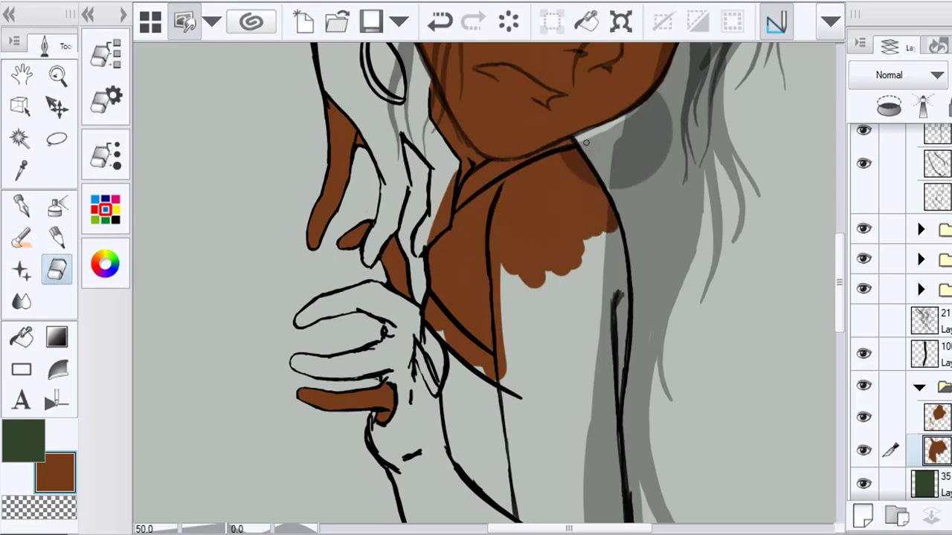
{"action": "key", "text": "b"}
{"action": "mouse_move", "coordinate": [512, 275]}
{"action": "left_mouse_down"}
{"action": "mouse_move", "coordinate": [521, 414]}
{"action": "mouse_move", "coordinate": [579, 272]}
{"action": "mouse_move", "coordinate": [591, 294]}
{"action": "mouse_move", "coordinate": [603, 226]}
{"action": "mouse_move", "coordinate": [617, 300]}
{"action": "mouse_move", "coordinate": [609, 484]}
{"action": "left_mouse_up"}
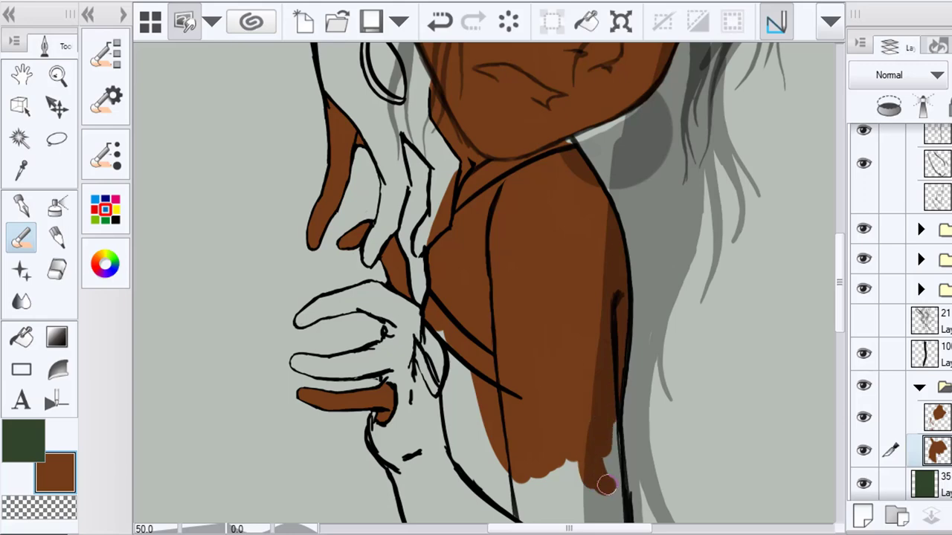
Adjust the face and finger colour layer's tones to hue -3, saturation 24 and brightness 17
{"action": "scroll", "coordinate": [574, 311], "scroll_direction": "down", "scroll_amount": 4}
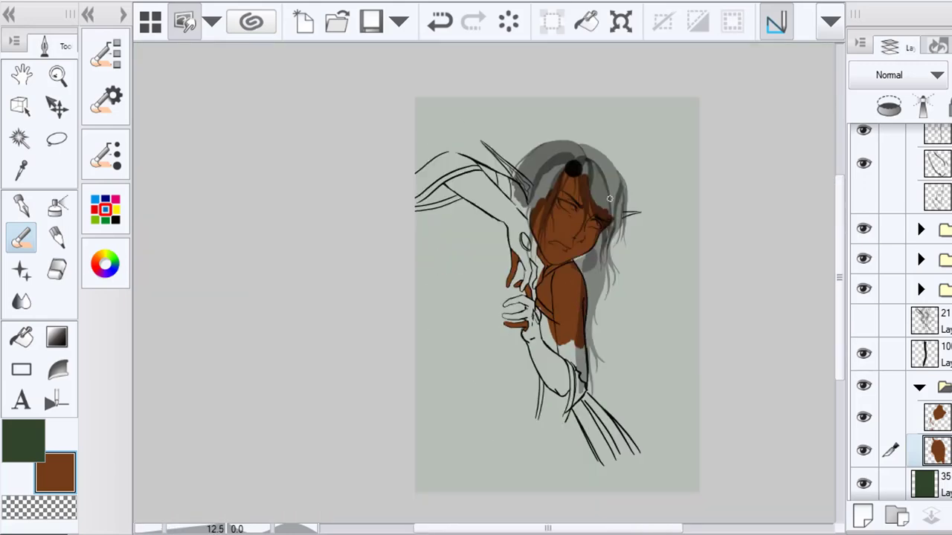
{"action": "left_click", "coordinate": [58, 3]}
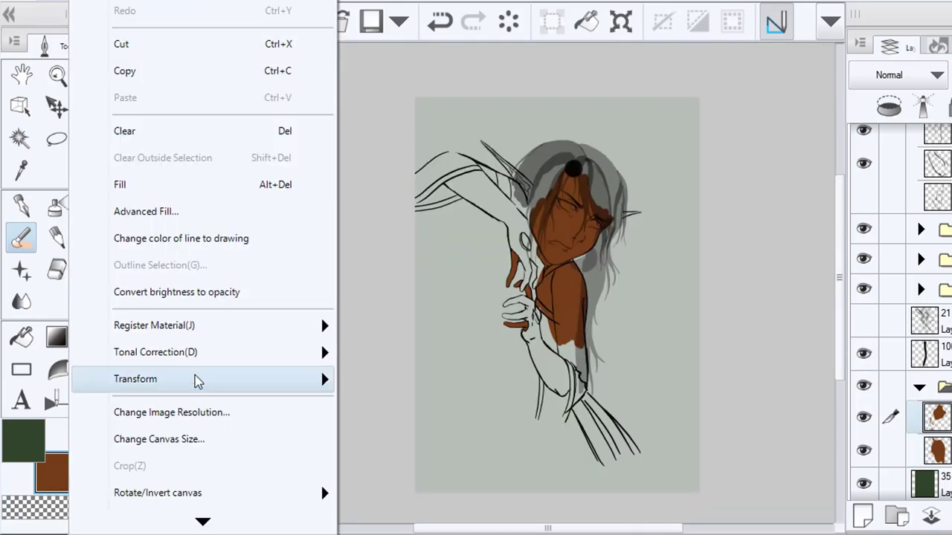
{"action": "mouse_move", "coordinate": [223, 350]}
{"action": "left_click", "coordinate": [423, 159]}
{"action": "left_click_drag", "start_coordinate": [645, 70], "coordinate": [42, 1]}
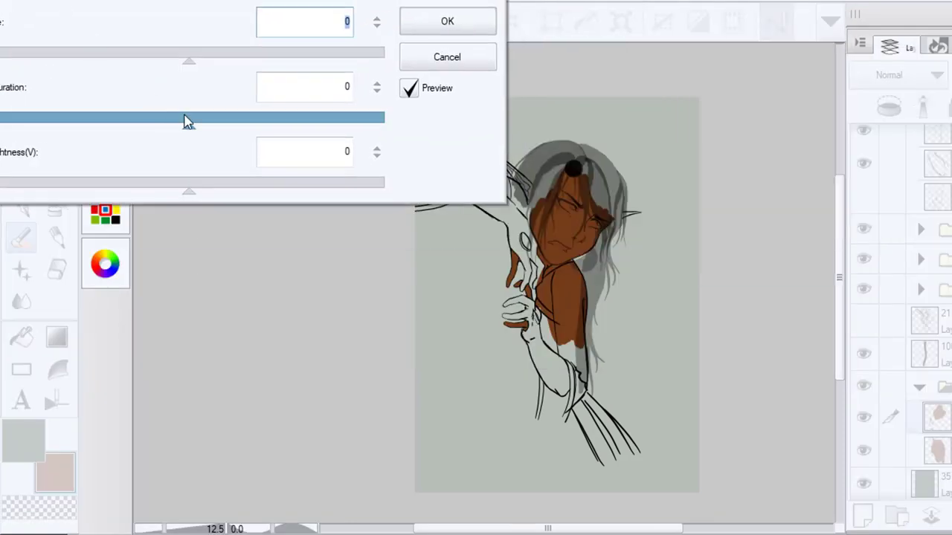
{"action": "left_click_drag", "start_coordinate": [188, 124], "coordinate": [227, 124]}
{"action": "left_click_drag", "start_coordinate": [188, 191], "coordinate": [199, 190]}
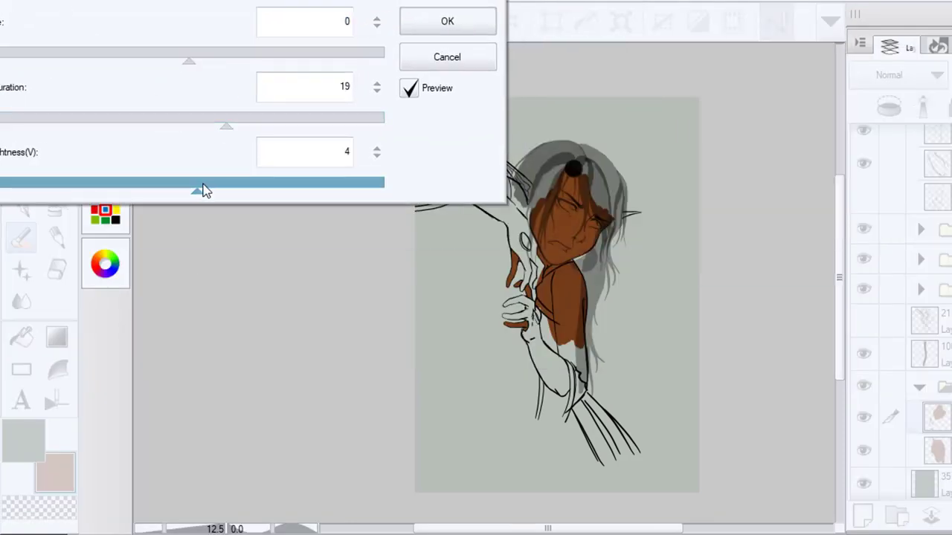
{"action": "left_click_drag", "start_coordinate": [186, 58], "coordinate": [183, 58]}
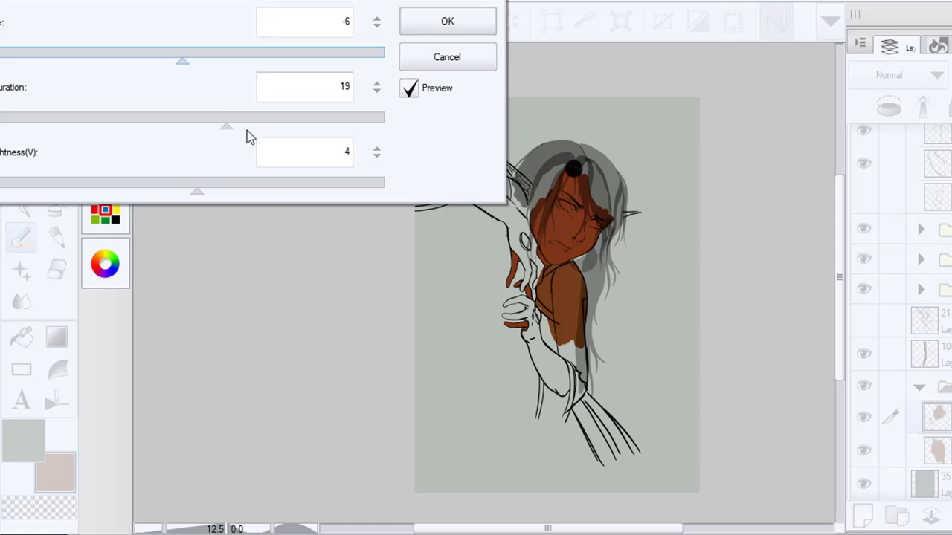
{"action": "left_click_drag", "start_coordinate": [226, 125], "coordinate": [224, 125]}
{"action": "left_click_drag", "start_coordinate": [196, 191], "coordinate": [215, 189]}
{"action": "left_click_drag", "start_coordinate": [183, 58], "coordinate": [187, 59]}
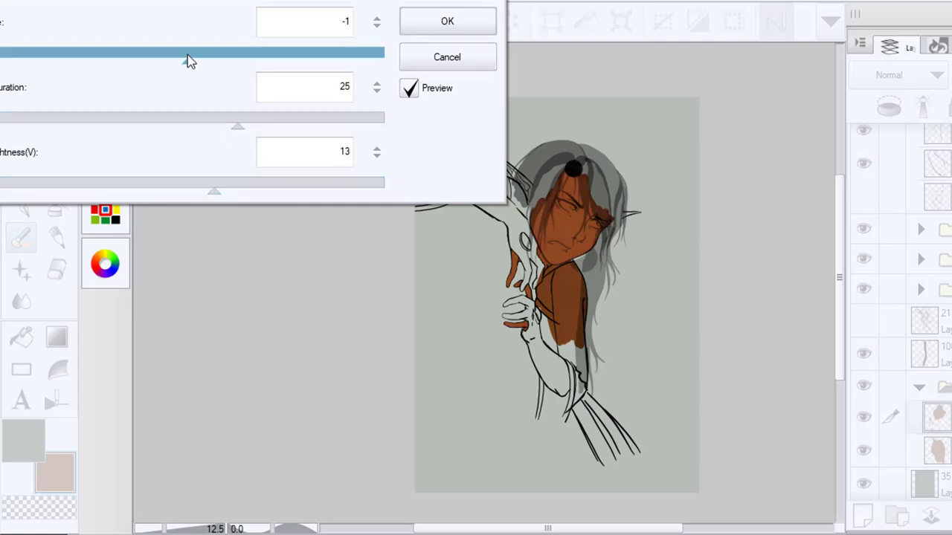
{"action": "mouse_move", "coordinate": [238, 125]}
{"action": "left_mouse_down"}
{"action": "mouse_move", "coordinate": [251, 125]}
{"action": "mouse_move", "coordinate": [238, 124]}
{"action": "left_mouse_up"}
{"action": "left_click_drag", "start_coordinate": [216, 191], "coordinate": [223, 190]}
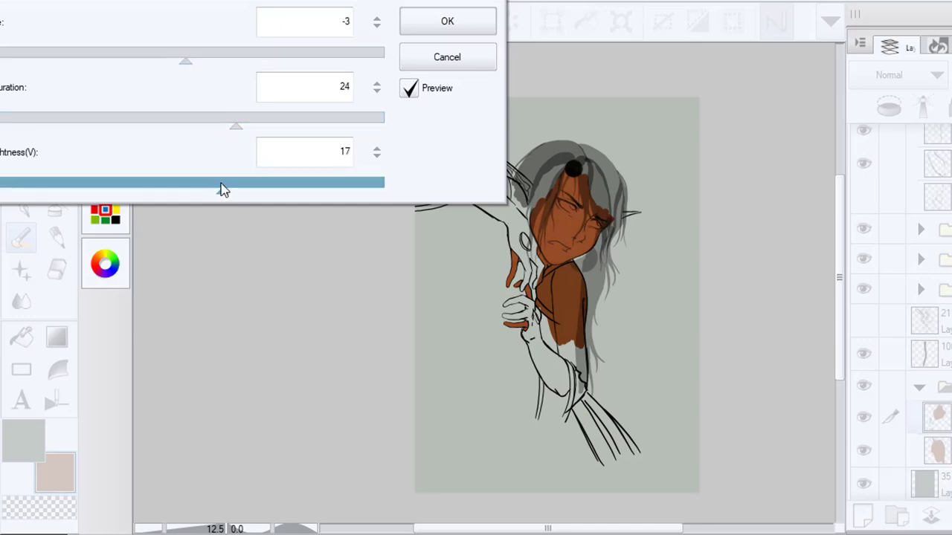
{"action": "left_click", "coordinate": [432, 25]}
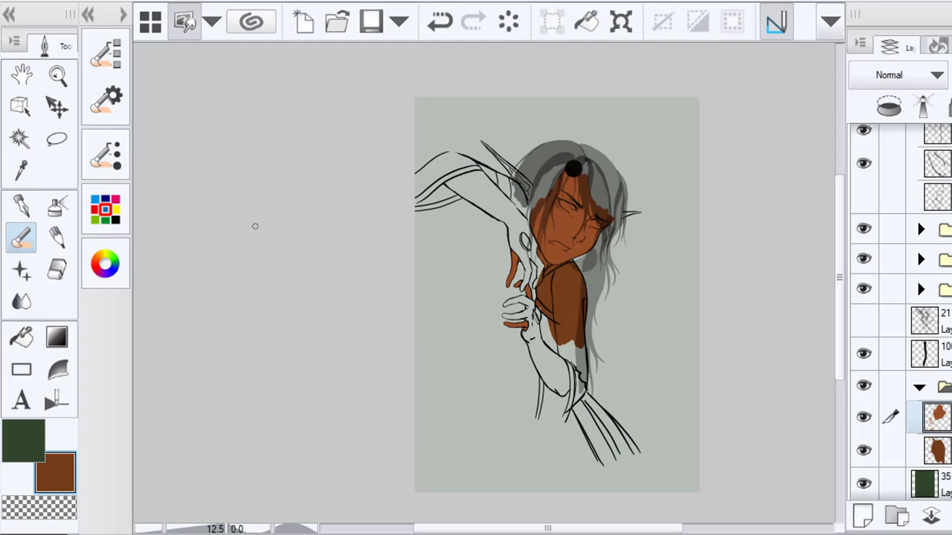
Recolour the neck and torso with the skin tone sampled from the face, and add a clipped layer above the face colour
{"action": "left_click", "coordinate": [20, 170]}
{"action": "left_click", "coordinate": [548, 249]}
{"action": "left_click", "coordinate": [937, 450]}
{"action": "left_click", "coordinate": [21, 238]}
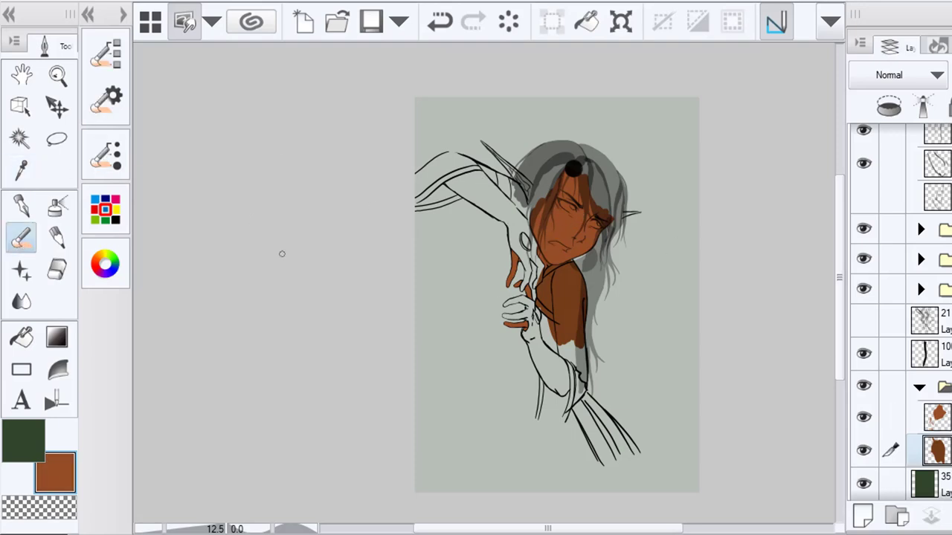
{"action": "mouse_move", "coordinate": [557, 283]}
{"action": "left_mouse_down"}
{"action": "mouse_move", "coordinate": [550, 305]}
{"action": "mouse_move", "coordinate": [579, 296]}
{"action": "left_mouse_up"}
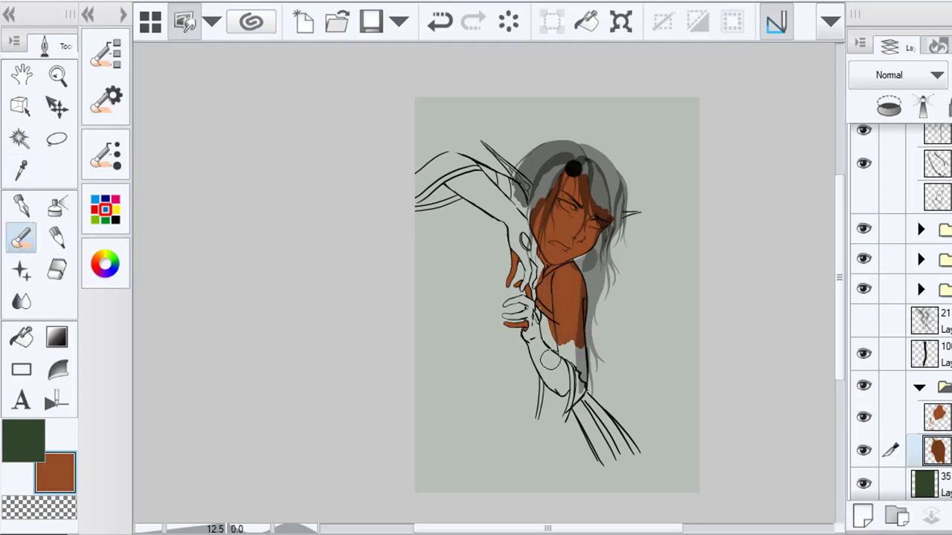
{"action": "left_click", "coordinate": [937, 418]}
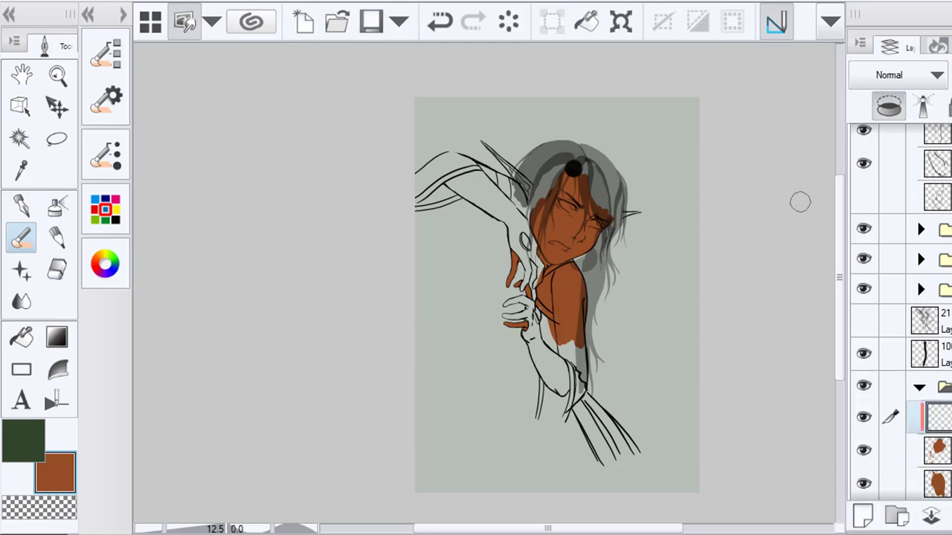
Group the face colour layer and the clipped layer above it in a new folder
{"action": "left_click", "coordinate": [862, 516]}
{"action": "scroll", "coordinate": [922, 416], "scroll_direction": "down", "scroll_amount": 1}
{"action": "left_click", "coordinate": [938, 402]}
{"action": "left_click", "coordinate": [893, 436]}
{"action": "left_click_drag", "start_coordinate": [936, 435], "coordinate": [935, 370]}
{"action": "left_click", "coordinate": [938, 403]}
{"action": "left_click", "coordinate": [28, 231]}
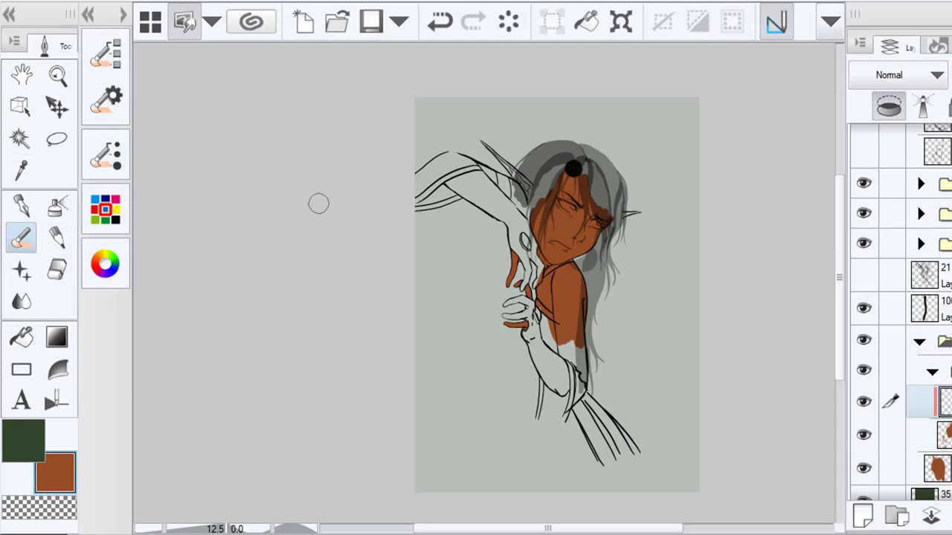
Add an unclipped layer beneath the face colour and dab a skin-brown swatch on the blank background above the hair
{"action": "left_click", "coordinate": [936, 467]}
{"action": "left_click", "coordinate": [935, 436]}
{"action": "left_click", "coordinate": [862, 515]}
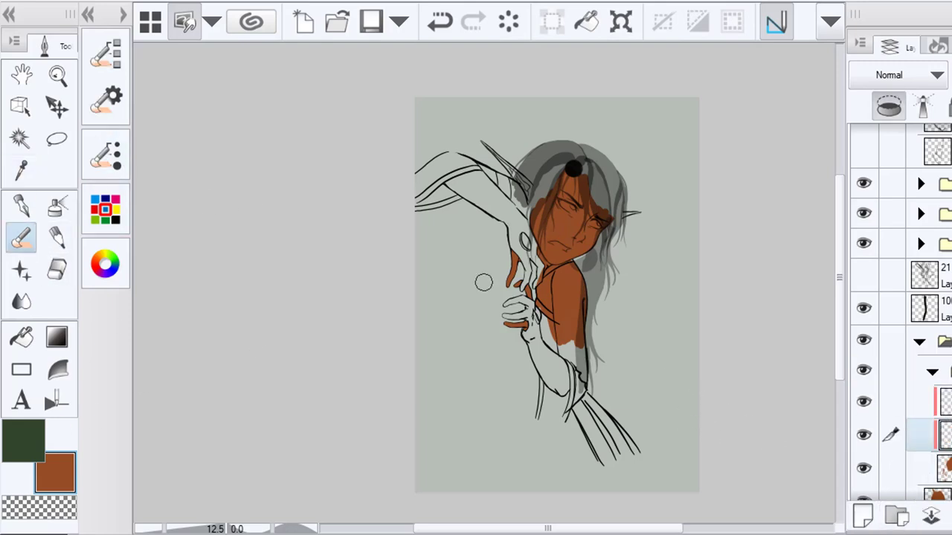
{"action": "left_click_drag", "start_coordinate": [935, 436], "coordinate": [935, 477]}
{"action": "left_click", "coordinate": [893, 111]}
{"action": "left_click", "coordinate": [629, 132]}
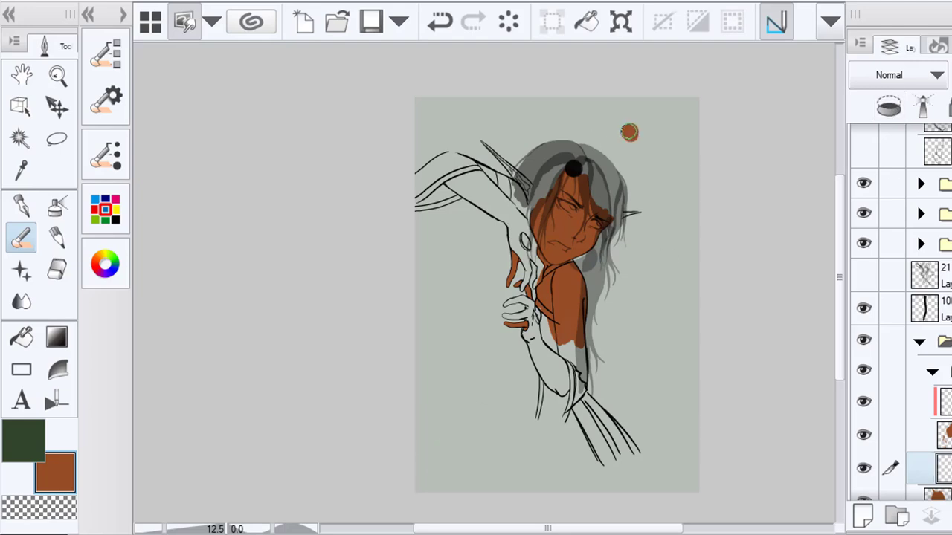
Set the secondary colour to a light orange-brown with hue 27, saturation 65 and value 74
{"action": "left_click", "coordinate": [105, 264]}
{"action": "left_click", "coordinate": [287, 224]}
{"action": "left_click", "coordinate": [201, 170]}
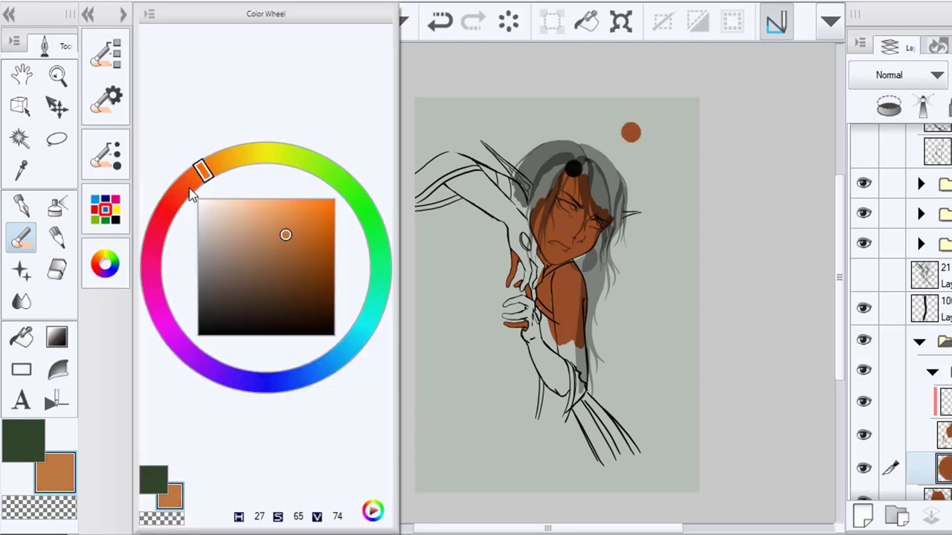
{"action": "left_click", "coordinate": [105, 265]}
Sample the face colour, darken it to hue 15, saturation 91 and value 42, and dab a swatch beside the skin-brown one
{"action": "left_click", "coordinate": [24, 440]}
{"action": "left_click", "coordinate": [24, 171]}
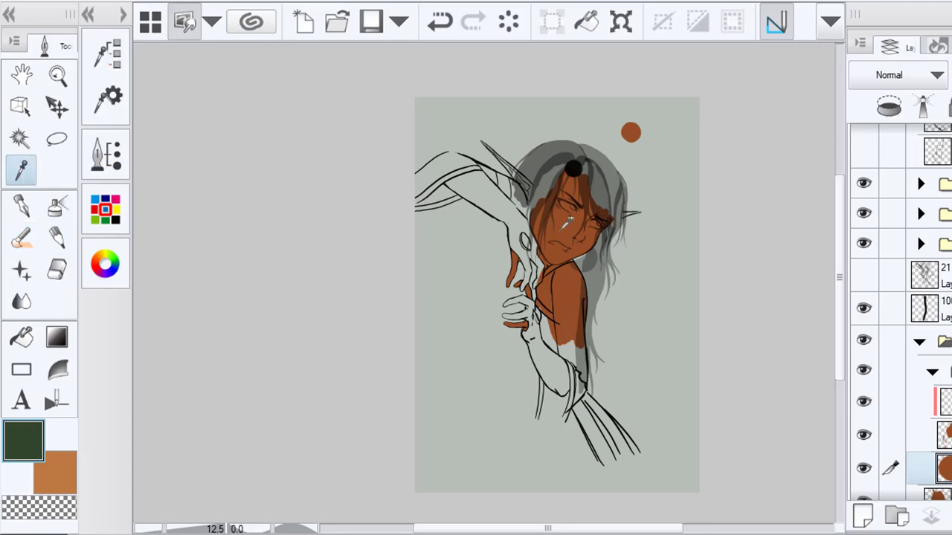
{"action": "left_click", "coordinate": [568, 223]}
{"action": "left_click", "coordinate": [103, 268]}
{"action": "left_click", "coordinate": [322, 272]}
{"action": "left_click", "coordinate": [187, 187]}
{"action": "left_click", "coordinate": [327, 276]}
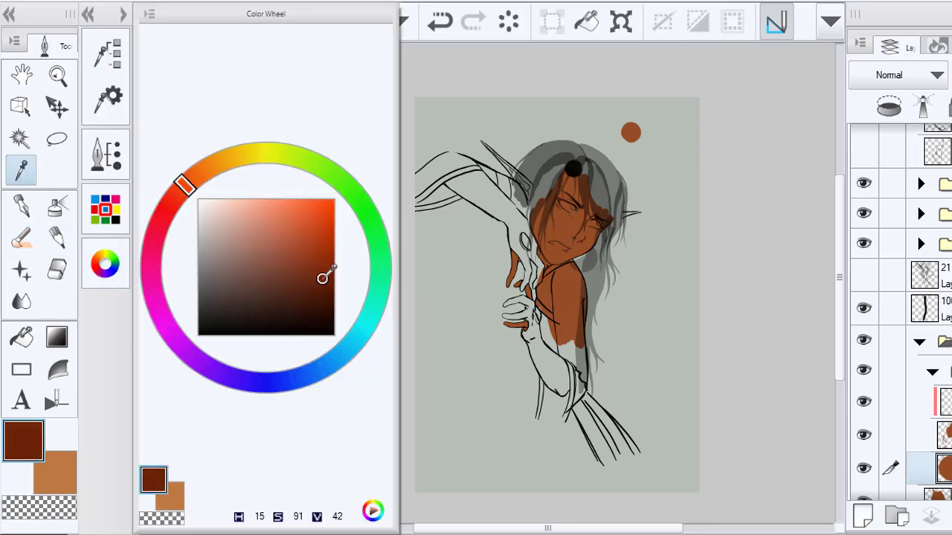
{"action": "left_click", "coordinate": [21, 238]}
{"action": "left_click", "coordinate": [642, 142]}
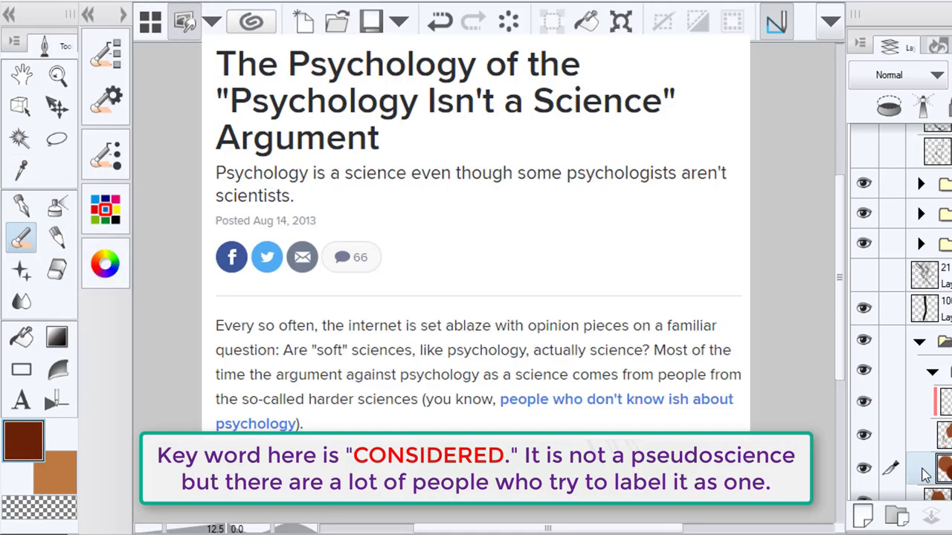
Paint reddish-brown shadows along the face's edges, jaw, hair strands and forehead on the clipped layer above the face colour
{"action": "left_click", "coordinate": [911, 401]}
{"action": "scroll", "coordinate": [513, 245], "scroll_direction": "up", "scroll_amount": 3}
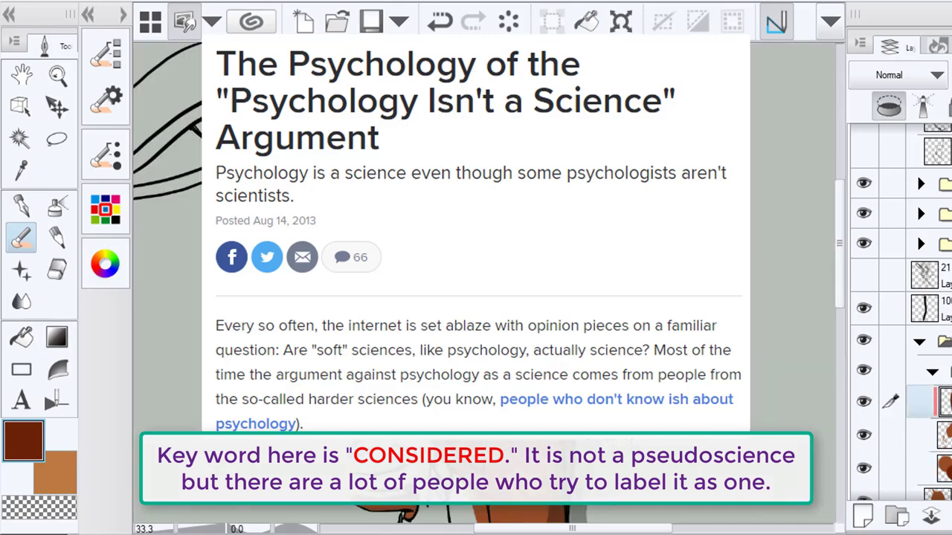
{"action": "left_click_drag", "start_coordinate": [452, 180], "coordinate": [443, 264]}
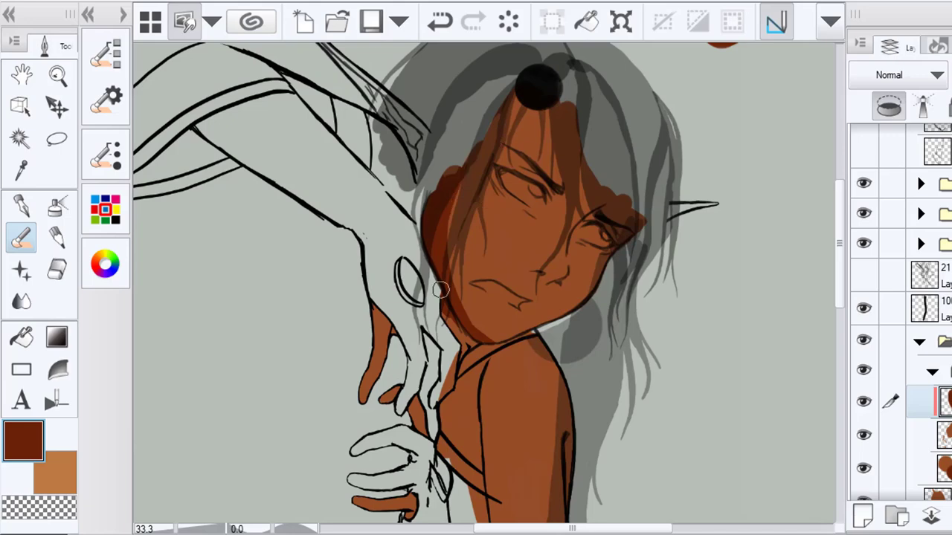
{"action": "left_click_drag", "start_coordinate": [440, 290], "coordinate": [443, 206]}
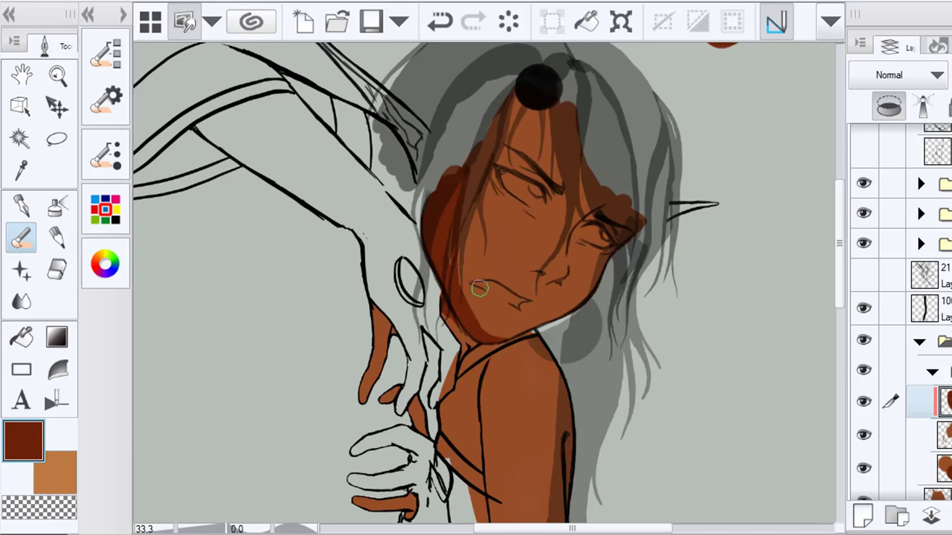
{"action": "mouse_move", "coordinate": [480, 288]}
{"action": "left_mouse_down"}
{"action": "mouse_move", "coordinate": [451, 258]}
{"action": "mouse_move", "coordinate": [513, 106]}
{"action": "mouse_move", "coordinate": [524, 130]}
{"action": "mouse_move", "coordinate": [588, 153]}
{"action": "mouse_move", "coordinate": [550, 107]}
{"action": "mouse_move", "coordinate": [641, 232]}
{"action": "left_mouse_up"}
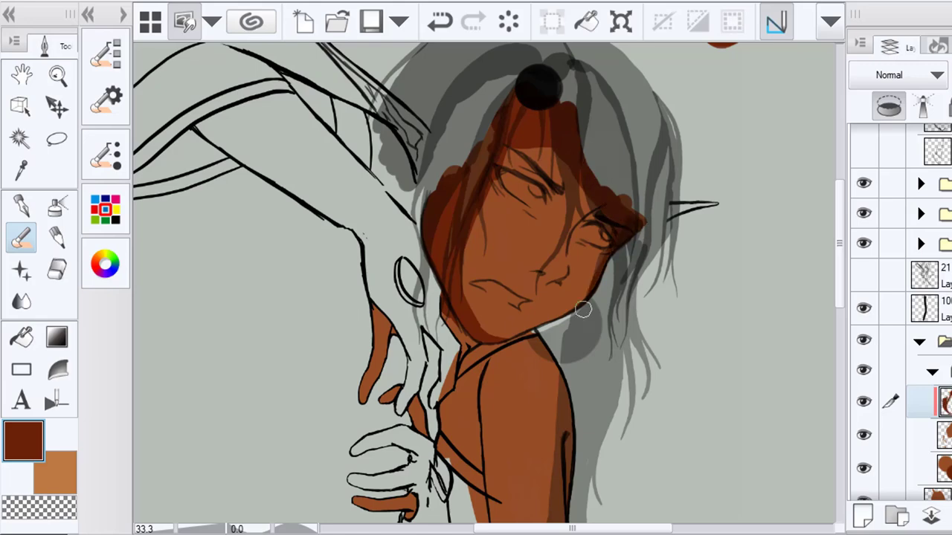
Hide the face shadow layer and duplicate the folder holding the hair shapes
{"action": "left_click", "coordinate": [863, 401]}
{"action": "scroll", "coordinate": [900, 335], "scroll_direction": "up", "scroll_amount": 5}
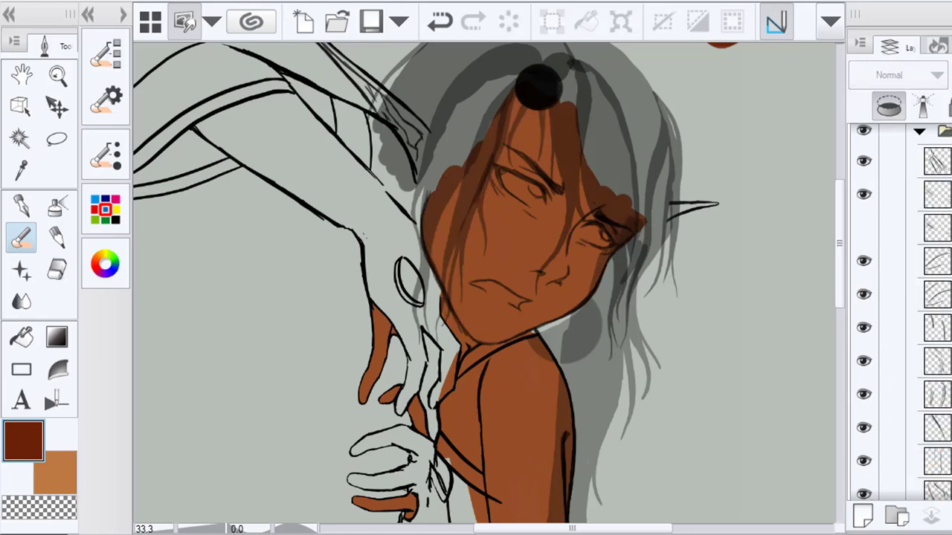
{"action": "right_click", "coordinate": [865, 159]}
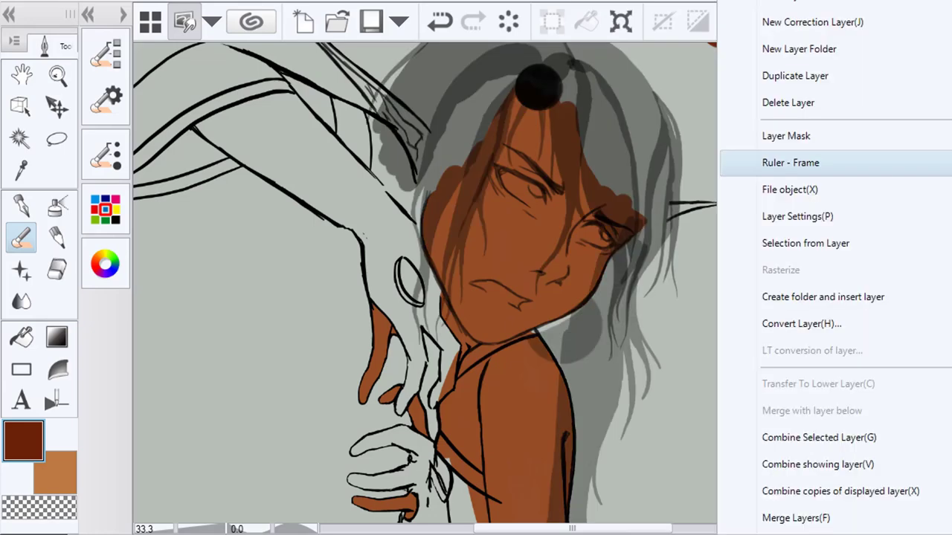
{"action": "left_click", "coordinate": [817, 75]}
Try deleting the curved, crescent and round black shape layers from the hair folder
{"action": "left_click", "coordinate": [921, 160]}
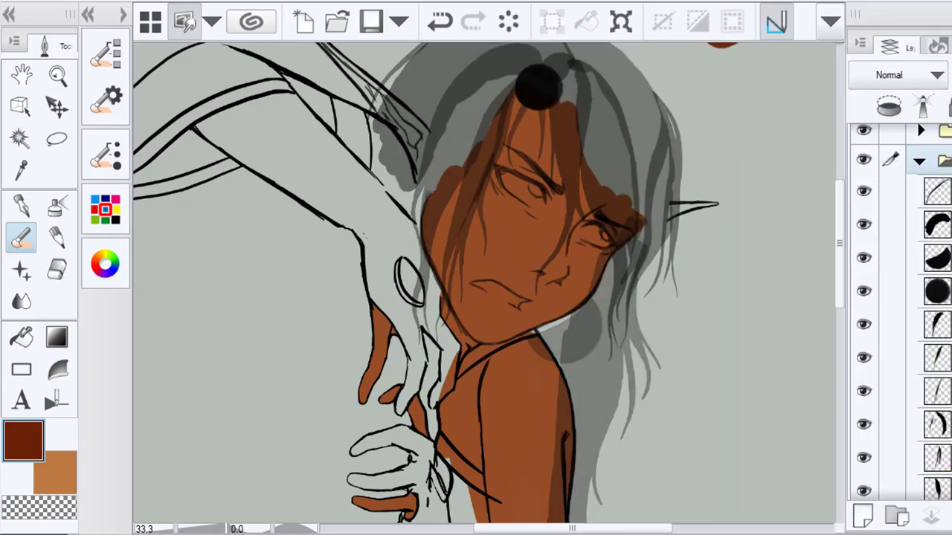
{"action": "left_click", "coordinate": [945, 257]}
{"action": "left_click", "coordinate": [944, 226]}
{"action": "left_click", "coordinate": [944, 324]}
{"action": "left_click", "coordinate": [944, 226]}
{"action": "left_click", "coordinate": [944, 291], "text": "shift"}
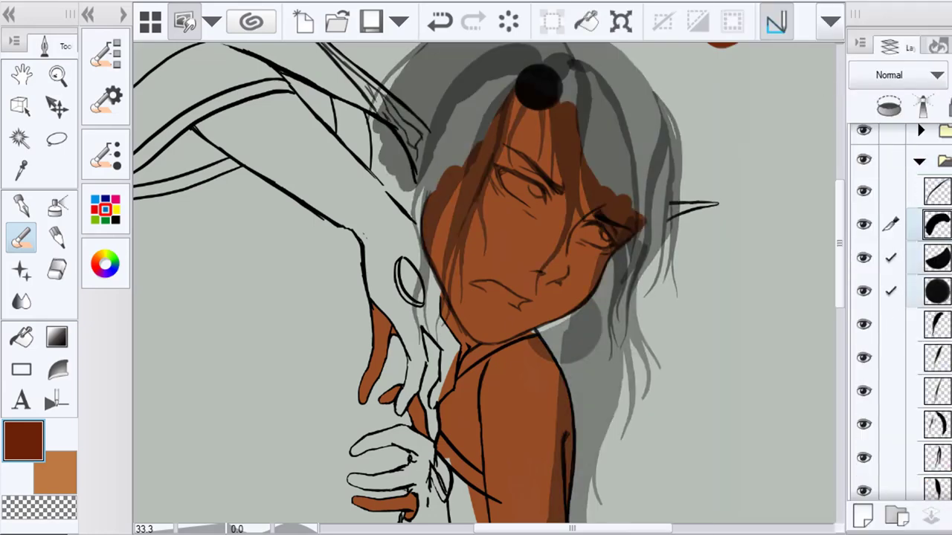
{"action": "left_click_drag", "start_coordinate": [944, 290], "coordinate": [948, 516]}
{"action": "left_click", "coordinate": [669, 211]}
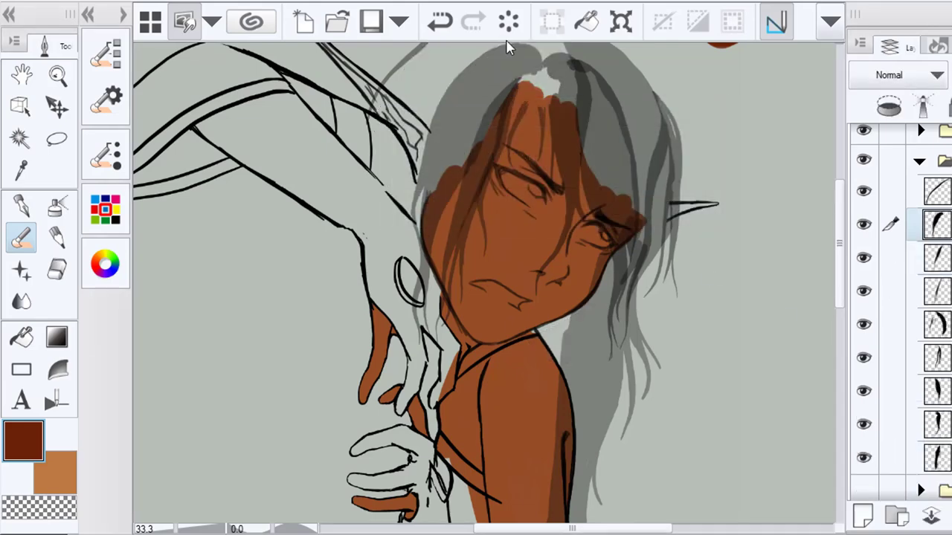
{"action": "left_click", "coordinate": [440, 22]}
Combine the hair folder into a single layer
{"action": "left_click", "coordinate": [920, 160]}
{"action": "right_click", "coordinate": [922, 160]}
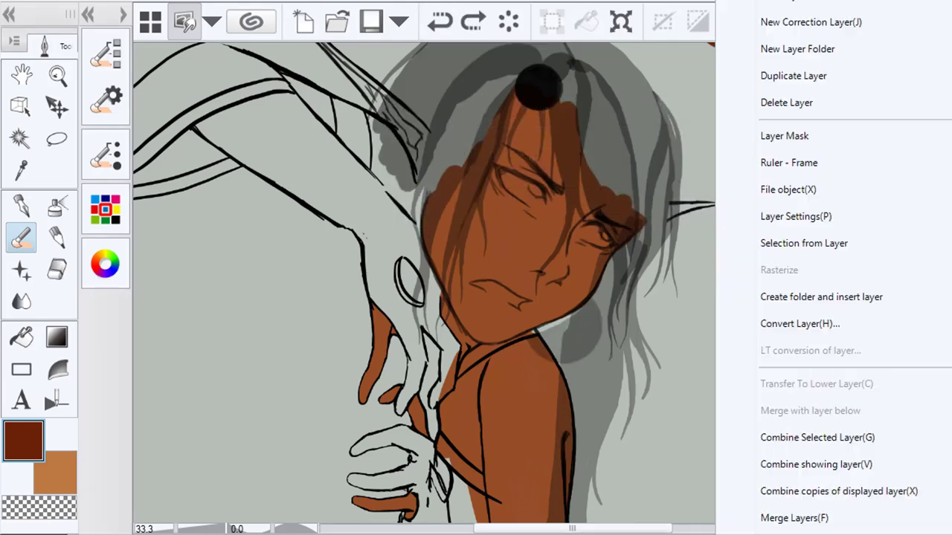
{"action": "left_click", "coordinate": [807, 436]}
Sample the black of the dark circle at the hairline and fill the crown and the fringe strands with it
{"action": "left_click", "coordinate": [71, 478]}
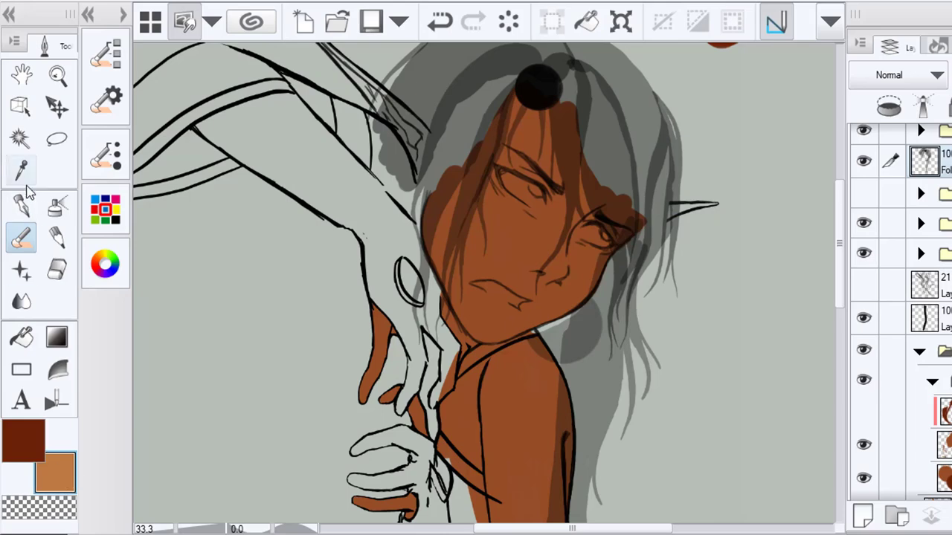
{"action": "left_click", "coordinate": [22, 171]}
{"action": "left_click", "coordinate": [538, 88]}
{"action": "left_click", "coordinate": [21, 337]}
{"action": "left_click", "coordinate": [565, 138]}
{"action": "left_click", "coordinate": [606, 141]}
{"action": "left_click", "coordinate": [645, 110]}
{"action": "left_click", "coordinate": [585, 88]}
{"action": "left_click", "coordinate": [531, 54]}
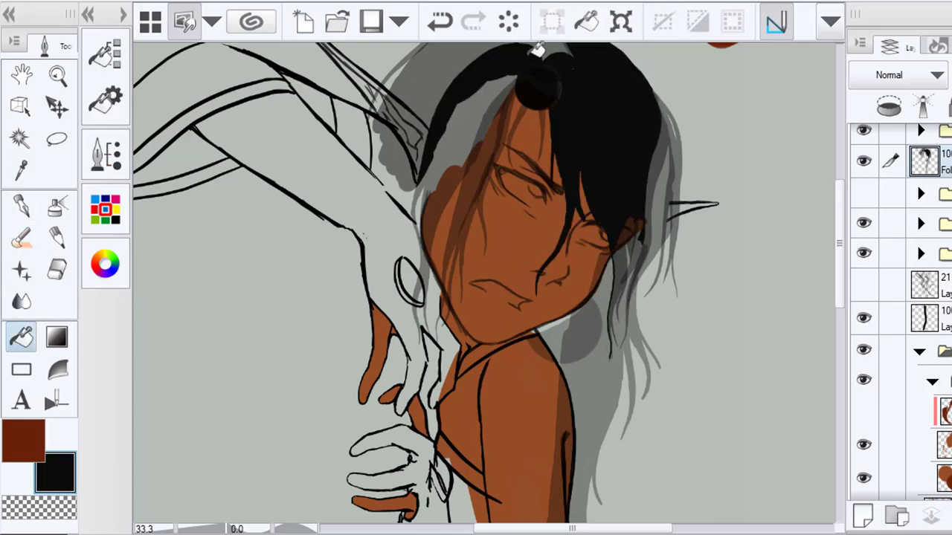
{"action": "left_click", "coordinate": [476, 88]}
{"action": "left_click", "coordinate": [486, 135]}
{"action": "left_click", "coordinate": [633, 251]}
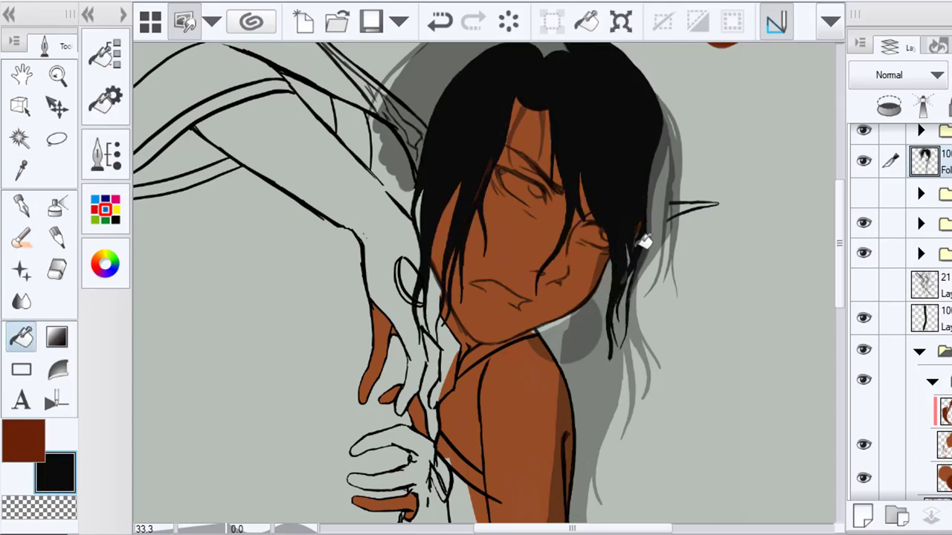
Fill the hair beside the far cheek, the round shape under the jaw and the back of the head black, undoing the spill
{"action": "left_click", "coordinate": [641, 244]}
{"action": "left_click", "coordinate": [632, 280]}
{"action": "left_click", "coordinate": [664, 159]}
{"action": "left_click", "coordinate": [671, 153]}
{"action": "left_click", "coordinate": [676, 148]}
{"action": "left_click", "coordinate": [565, 327]}
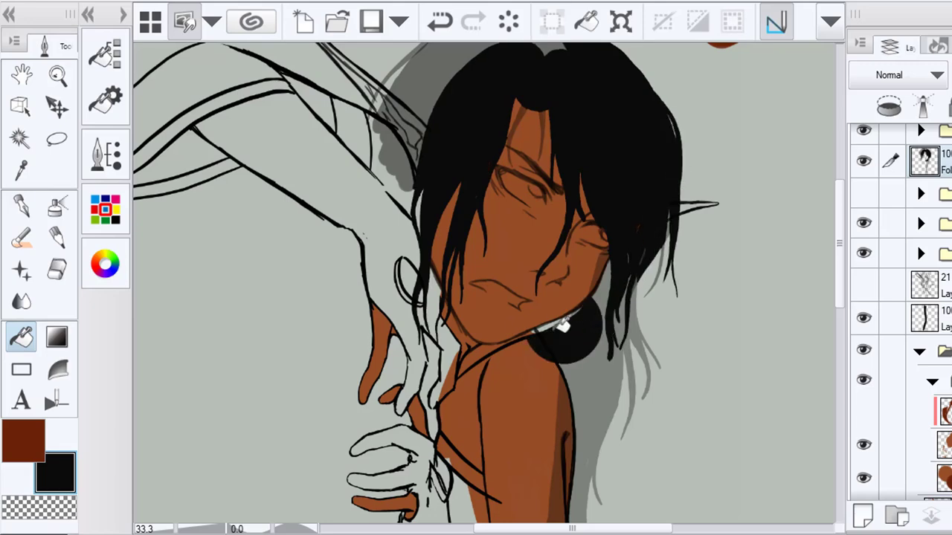
{"action": "left_click", "coordinate": [574, 316]}
{"action": "left_click", "coordinate": [440, 24]}
{"action": "left_click", "coordinate": [448, 75]}
Undo the stray fills around the lock beside the shoulder and fill the thin forehead strands black
{"action": "left_click", "coordinate": [630, 318]}
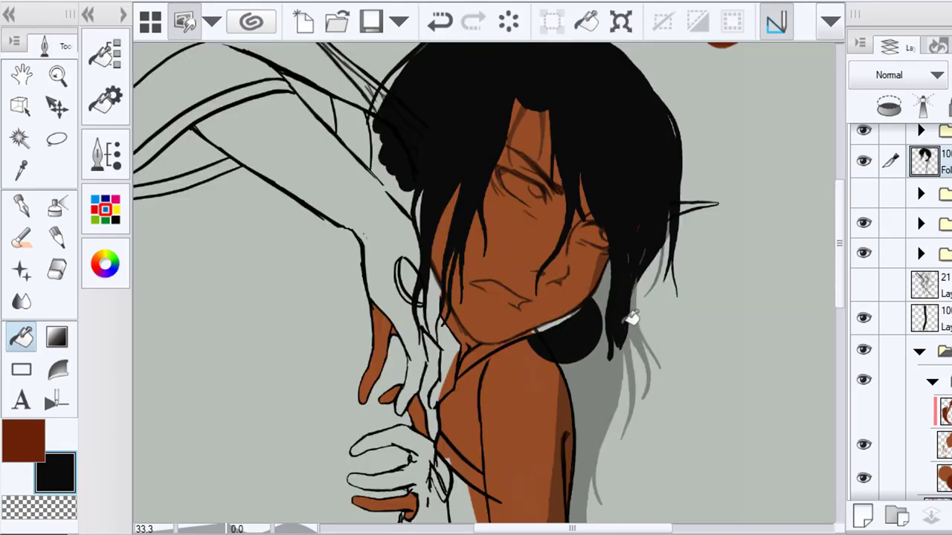
{"action": "left_click", "coordinate": [614, 360]}
{"action": "left_click", "coordinate": [439, 21]}
{"action": "left_click", "coordinate": [440, 20]}
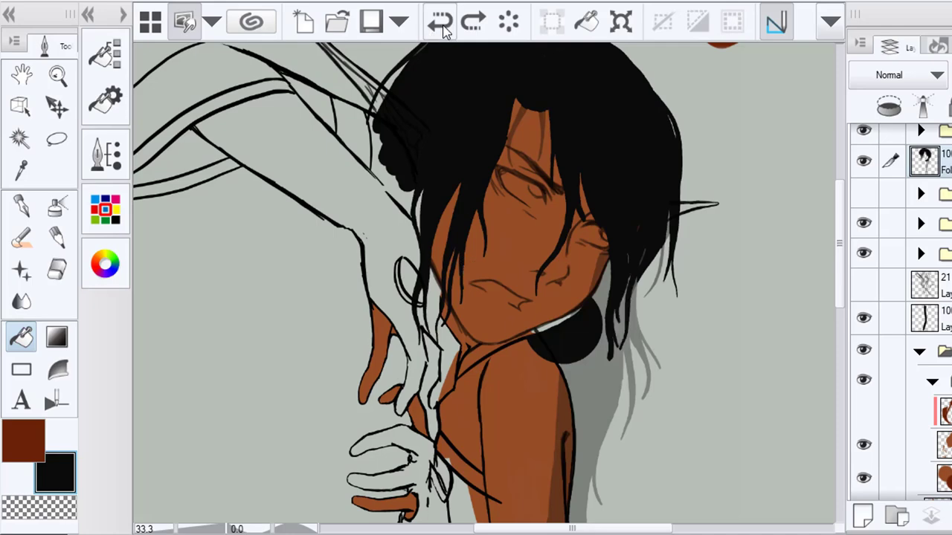
{"action": "left_click", "coordinate": [531, 108]}
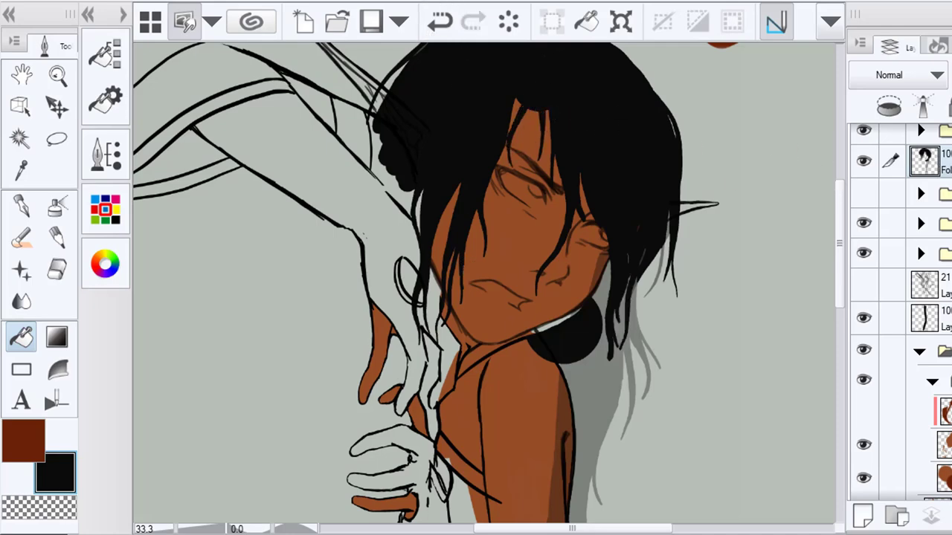
Try softening the hair strands with an enlarged blur brush
{"action": "left_click", "coordinate": [21, 301]}
{"action": "scroll", "coordinate": [440, 280], "scroll_direction": "up", "scroll_amount": 2}
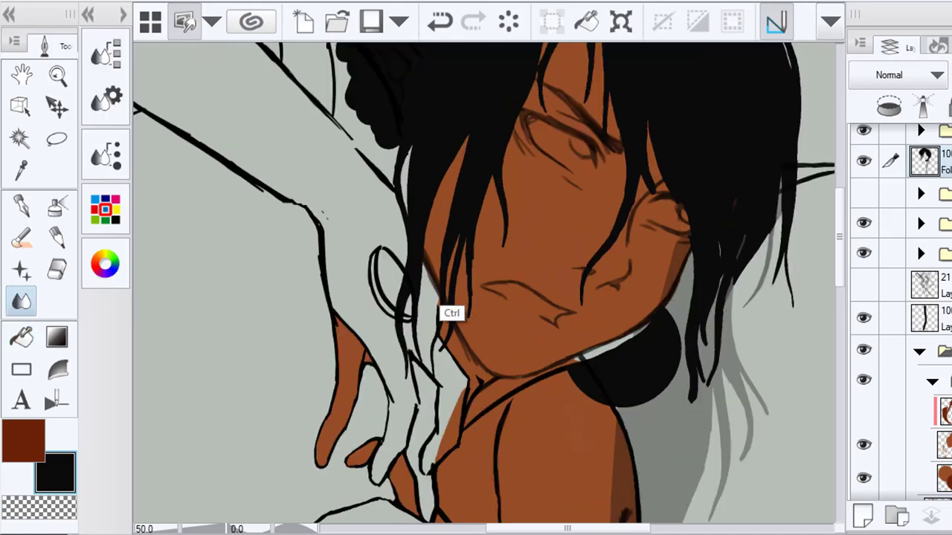
{"action": "scroll", "coordinate": [473, 260], "scroll_direction": "down", "scroll_amount": 2}
{"action": "key", "text": "]"}
{"action": "key", "text": "]"}
{"action": "key", "text": "]"}
{"action": "key", "text": "]"}
{"action": "key", "text": "]"}
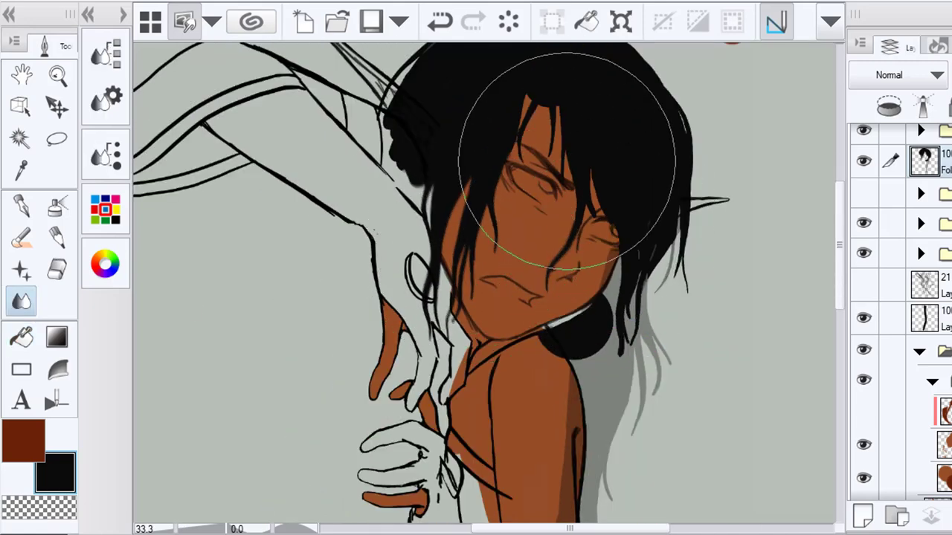
{"action": "left_click", "coordinate": [440, 21]}
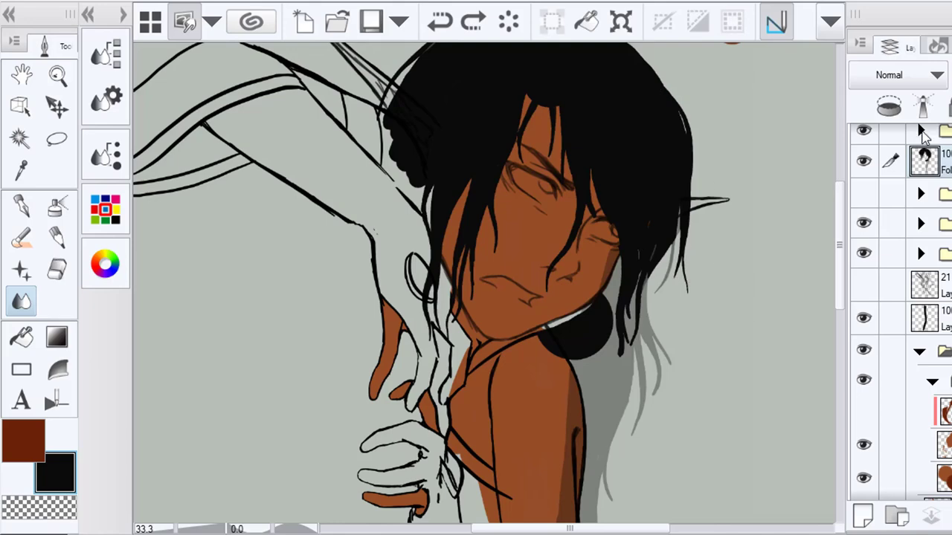
Show the face shadow layer again and remove its shadows, leaving a blank unclipped layer above the face colour
{"action": "scroll", "coordinate": [921, 143], "scroll_direction": "up", "scroll_amount": 1}
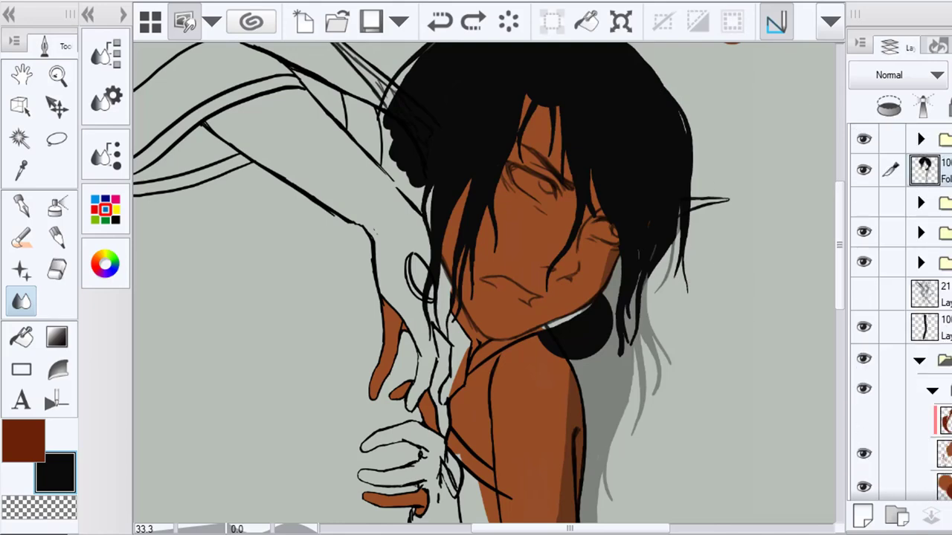
{"action": "left_click", "coordinate": [940, 420]}
{"action": "left_click", "coordinate": [864, 420]}
{"action": "left_click", "coordinate": [18, 436]}
{"action": "left_click", "coordinate": [56, 269]}
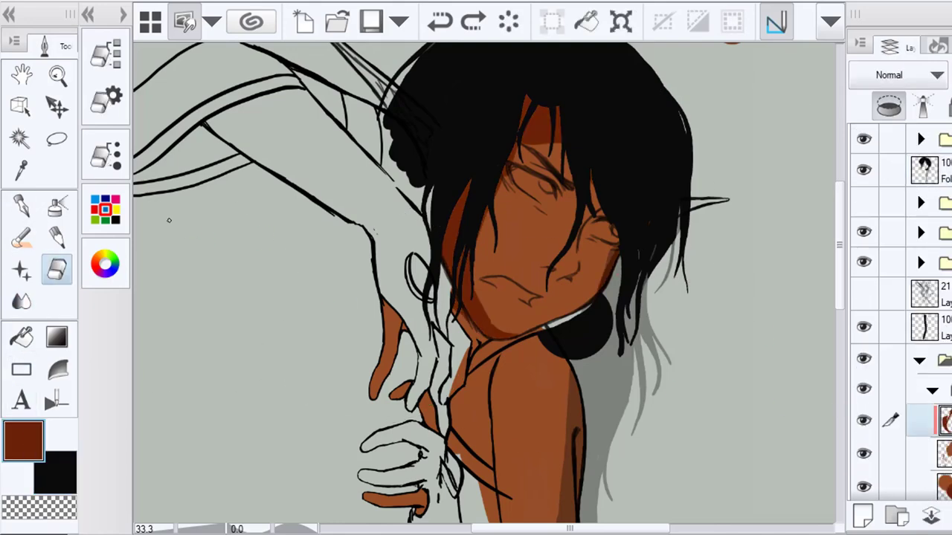
Set the primary colour to a very dark brown with saturation 100 and value 22, and dab a third swatch beside the others
{"action": "left_click", "coordinate": [105, 263]}
{"action": "left_click", "coordinate": [334, 306]}
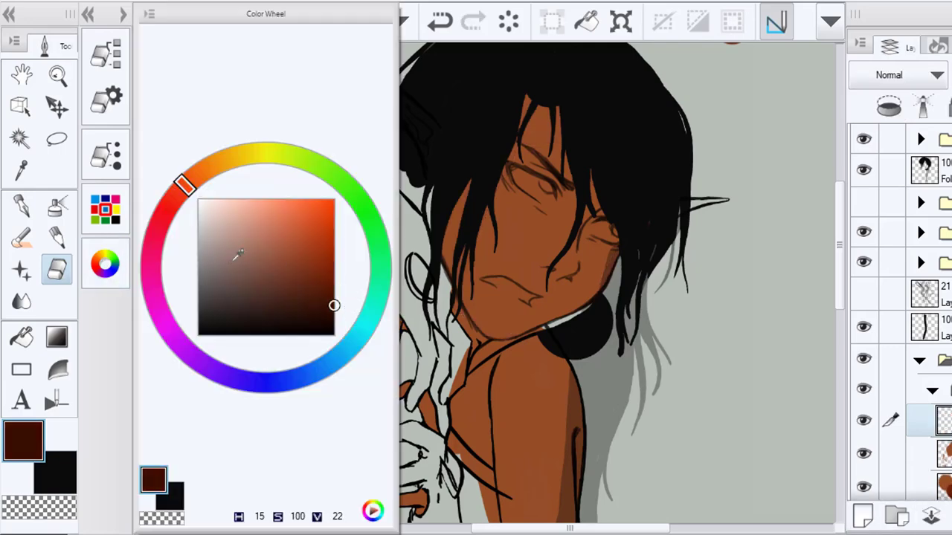
{"action": "left_click", "coordinate": [21, 238]}
{"action": "left_click", "coordinate": [105, 263]}
{"action": "left_click", "coordinate": [105, 263]}
{"action": "left_click", "coordinate": [181, 198]}
{"action": "left_click", "coordinate": [105, 263]}
{"action": "scroll", "coordinate": [470, 303], "scroll_direction": "down", "scroll_amount": 1}
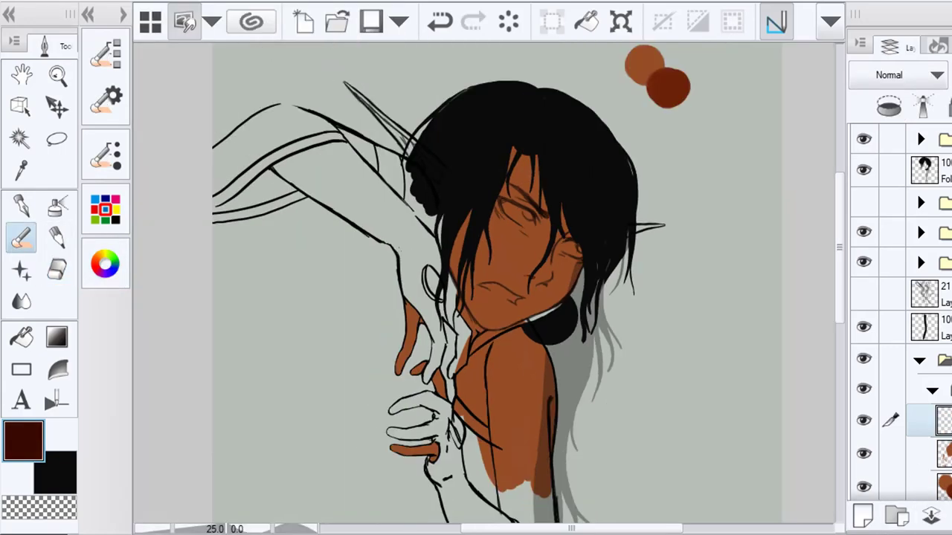
{"action": "left_click_drag", "start_coordinate": [694, 79], "coordinate": [695, 100]}
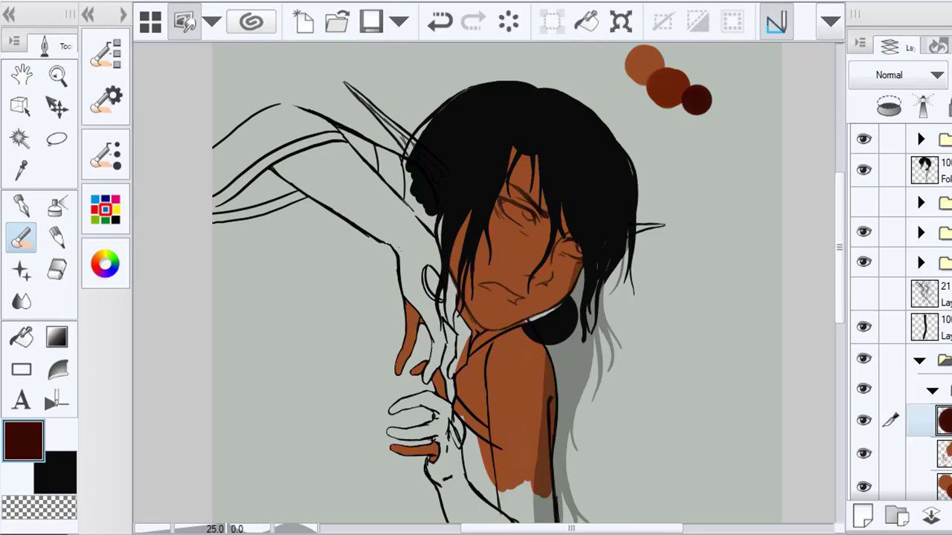
Merge the dark swatch into the swatch layer beneath the face colour and add a new clipped layer above the face
{"action": "left_click_drag", "start_coordinate": [943, 467], "coordinate": [943, 471]}
{"action": "right_click", "coordinate": [942, 451]}
{"action": "left_click", "coordinate": [847, 410]}
{"action": "left_click", "coordinate": [941, 422]}
{"action": "left_click", "coordinate": [863, 515]}
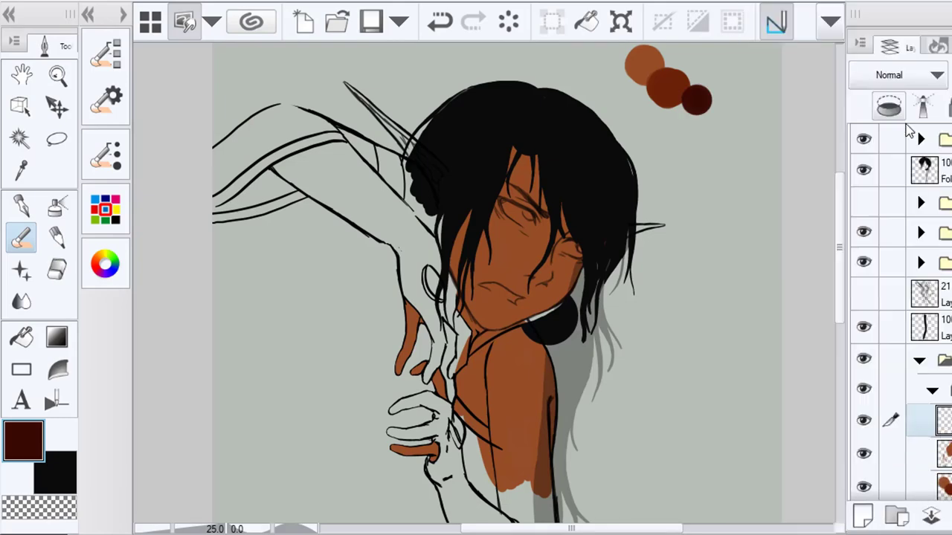
{"action": "left_click", "coordinate": [892, 107]}
Paint dark brown shadows along the near cheek and jaw, beneath the nose and under the lower lip with a smaller brush
{"action": "scroll", "coordinate": [493, 235], "scroll_direction": "up", "scroll_amount": 2}
{"action": "key", "text": "["}
{"action": "key", "text": "["}
{"action": "mouse_move", "coordinate": [448, 193]}
{"action": "left_mouse_down"}
{"action": "mouse_move", "coordinate": [404, 329]}
{"action": "mouse_move", "coordinate": [426, 241]}
{"action": "left_mouse_up"}
{"action": "left_click_drag", "start_coordinate": [416, 324], "coordinate": [450, 186]}
{"action": "mouse_move", "coordinate": [416, 336]}
{"action": "left_mouse_down"}
{"action": "mouse_move", "coordinate": [460, 394]}
{"action": "mouse_move", "coordinate": [522, 434]}
{"action": "left_mouse_up"}
{"action": "mouse_move", "coordinate": [569, 316]}
{"action": "left_mouse_down"}
{"action": "mouse_move", "coordinate": [577, 326]}
{"action": "mouse_move", "coordinate": [595, 320]}
{"action": "mouse_move", "coordinate": [584, 328]}
{"action": "mouse_move", "coordinate": [584, 316]}
{"action": "left_mouse_up"}
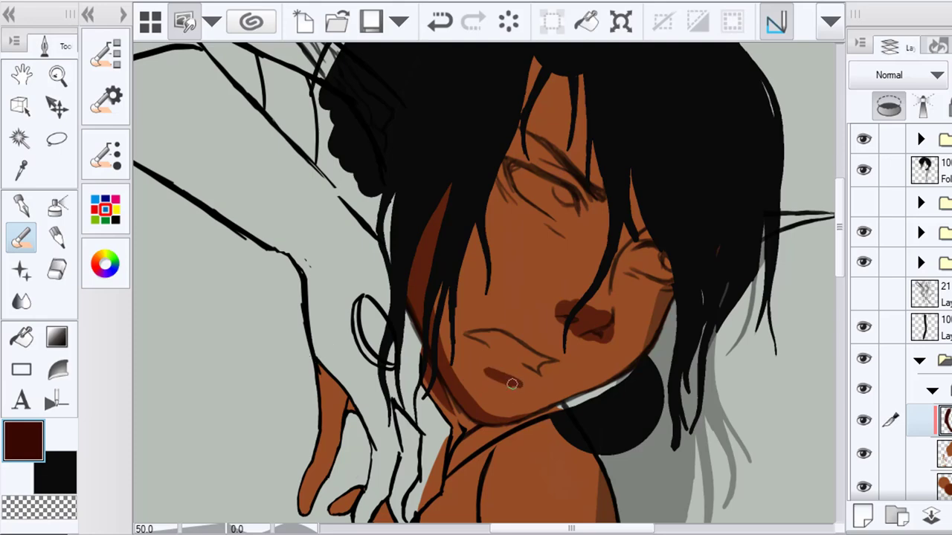
Lasso the mouth lines on their sketch layer and shift them slightly toward the far cheek
{"action": "left_click", "coordinate": [20, 106]}
{"action": "left_click", "coordinate": [551, 360]}
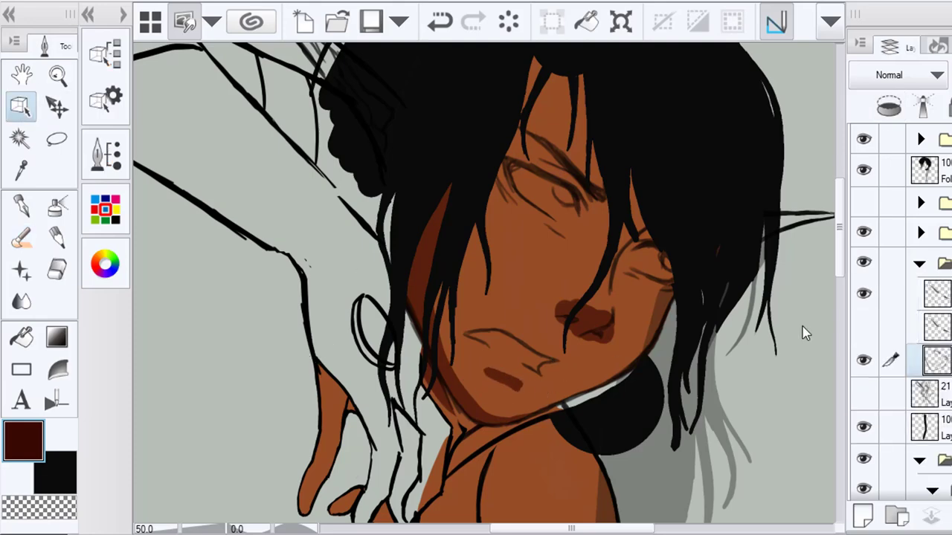
{"action": "left_click", "coordinate": [66, 145]}
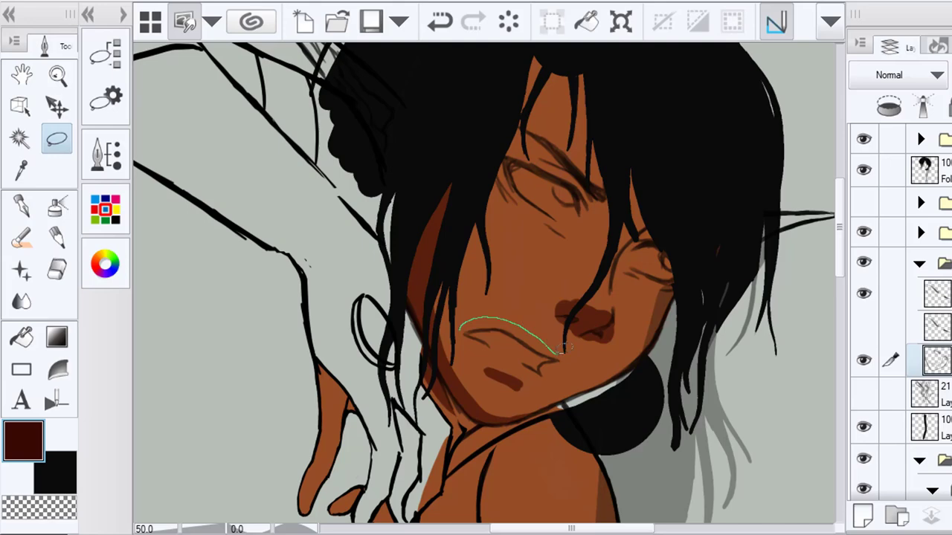
{"action": "left_click_drag", "start_coordinate": [466, 334], "coordinate": [482, 333]}
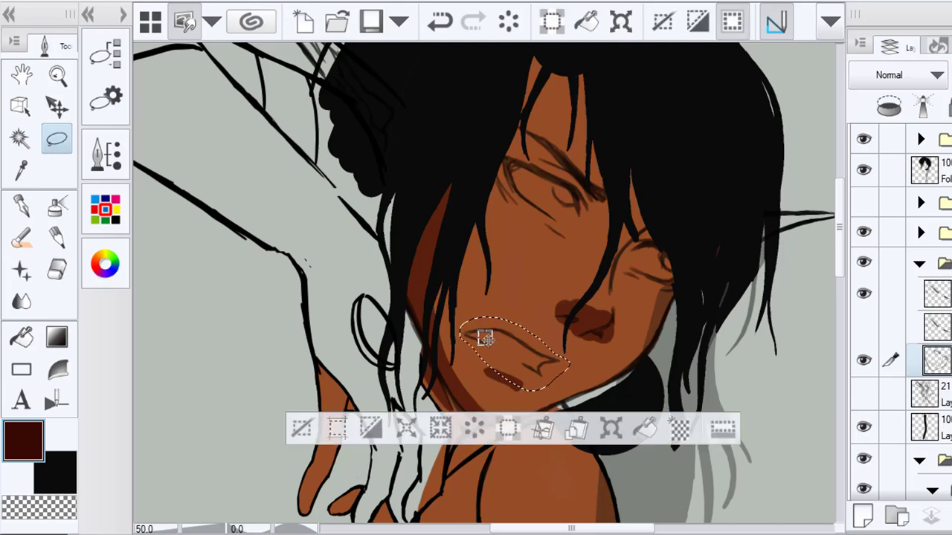
{"action": "key", "text": "ctrl+t"}
{"action": "left_click_drag", "start_coordinate": [552, 377], "coordinate": [554, 377]}
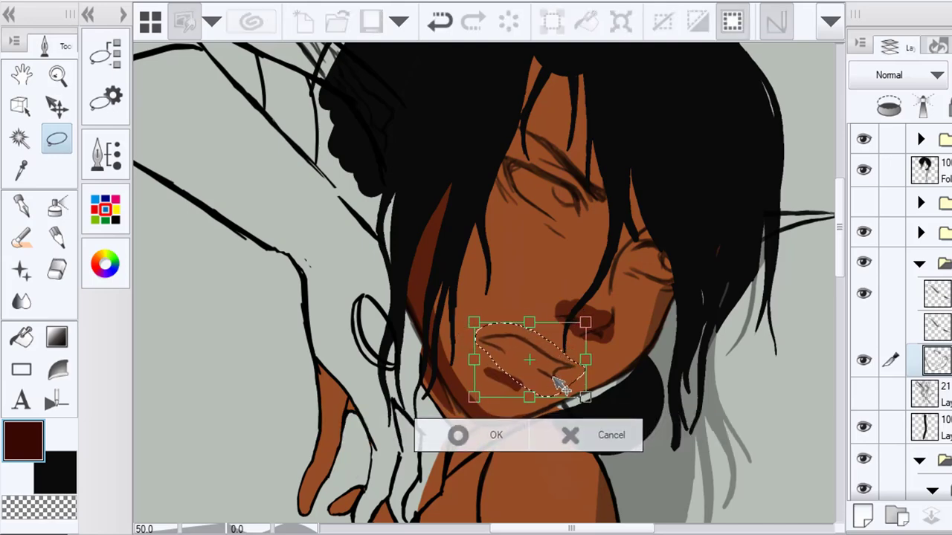
{"action": "left_click", "coordinate": [457, 435]}
{"action": "left_click", "coordinate": [316, 435]}
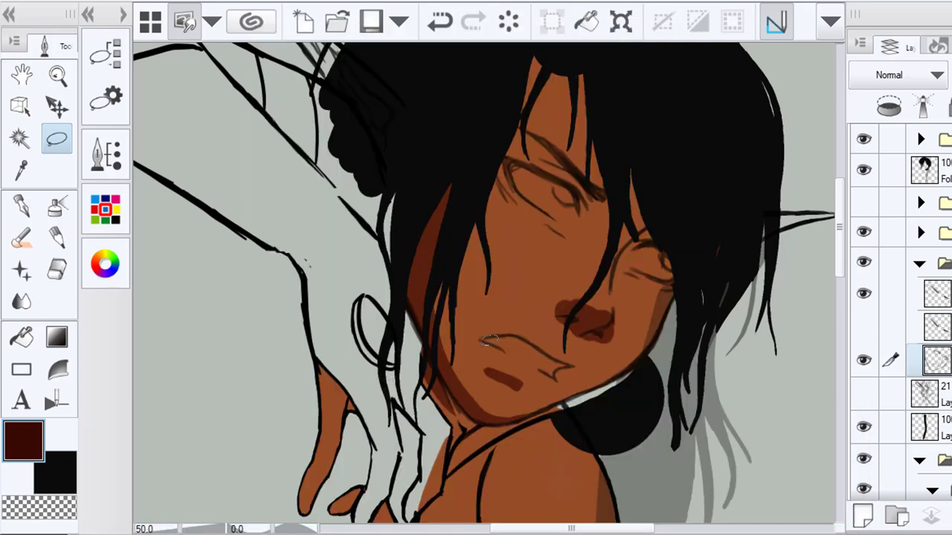
Erase the mouth lines from the face sketch layer
{"action": "key", "text": "e"}
{"action": "left_click", "coordinate": [440, 21]}
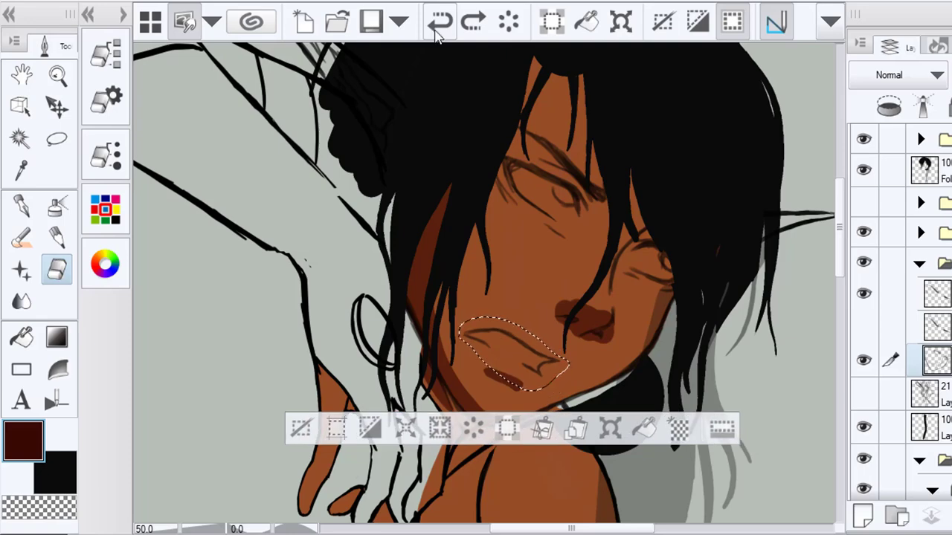
{"action": "left_click", "coordinate": [478, 24]}
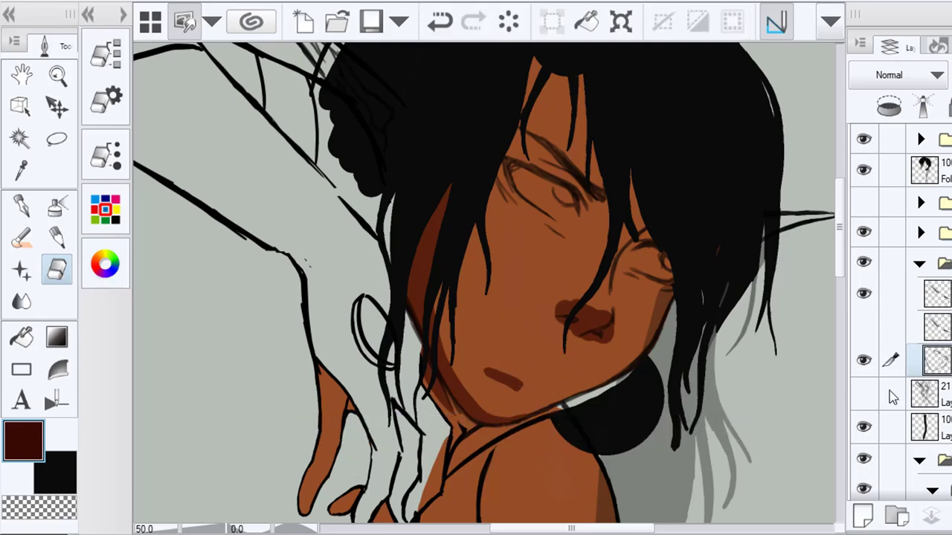
On the face shadow layer, erase the shadow under the lower lip and blend the shadow around the nose
{"action": "scroll", "coordinate": [938, 334], "scroll_direction": "down", "scroll_amount": 4}
{"action": "left_click", "coordinate": [943, 387]}
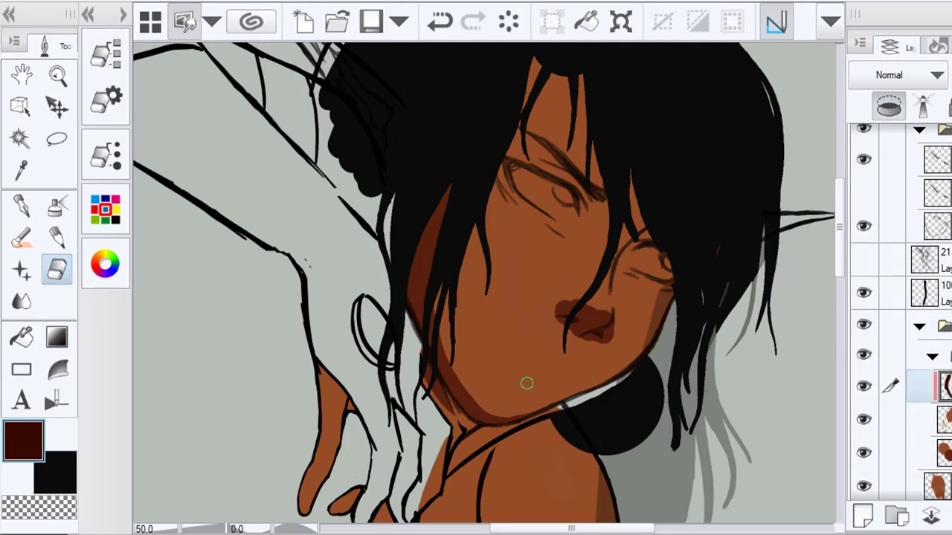
{"action": "left_click", "coordinate": [21, 301]}
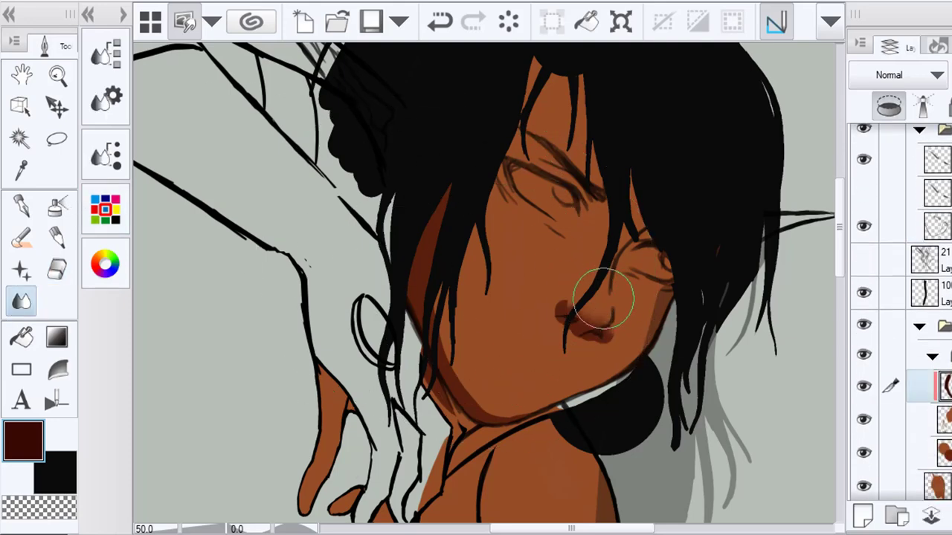
{"action": "mouse_move", "coordinate": [603, 299]}
{"action": "left_mouse_down"}
{"action": "mouse_move", "coordinate": [574, 287]}
{"action": "mouse_move", "coordinate": [568, 271]}
{"action": "mouse_move", "coordinate": [580, 265]}
{"action": "left_mouse_up"}
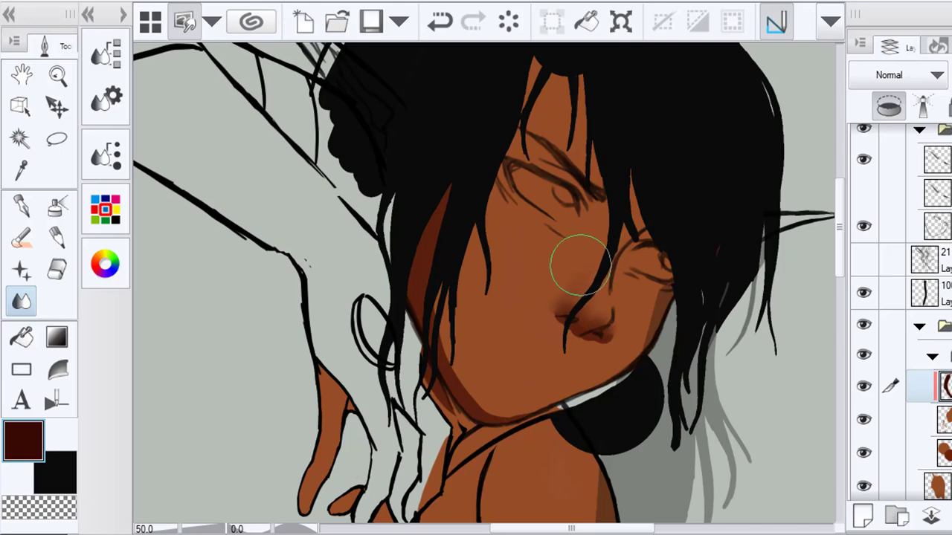
Add a new clipped layer, paint dark brown shadows under both brows and at the nose bridge, and blend them softly
{"action": "left_click", "coordinate": [863, 516]}
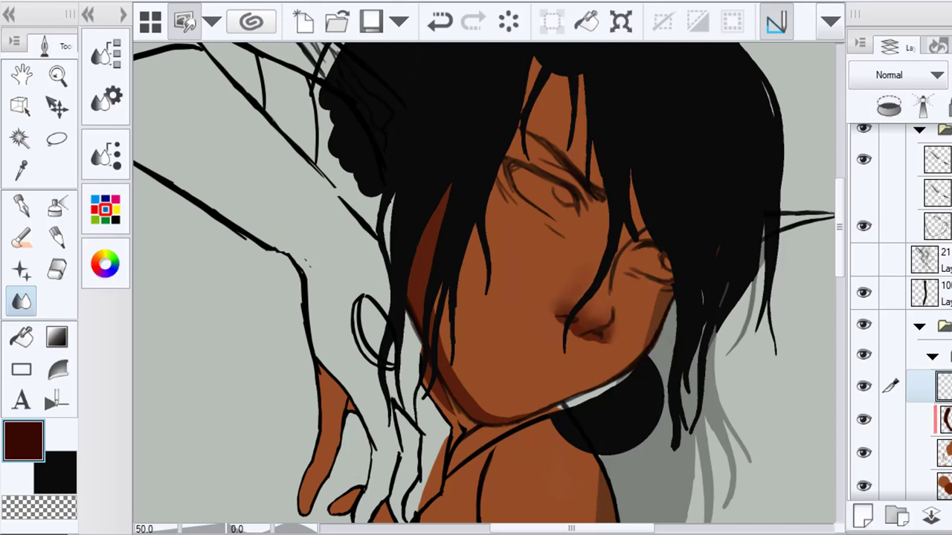
{"action": "left_click", "coordinate": [888, 106]}
{"action": "left_click", "coordinate": [21, 238]}
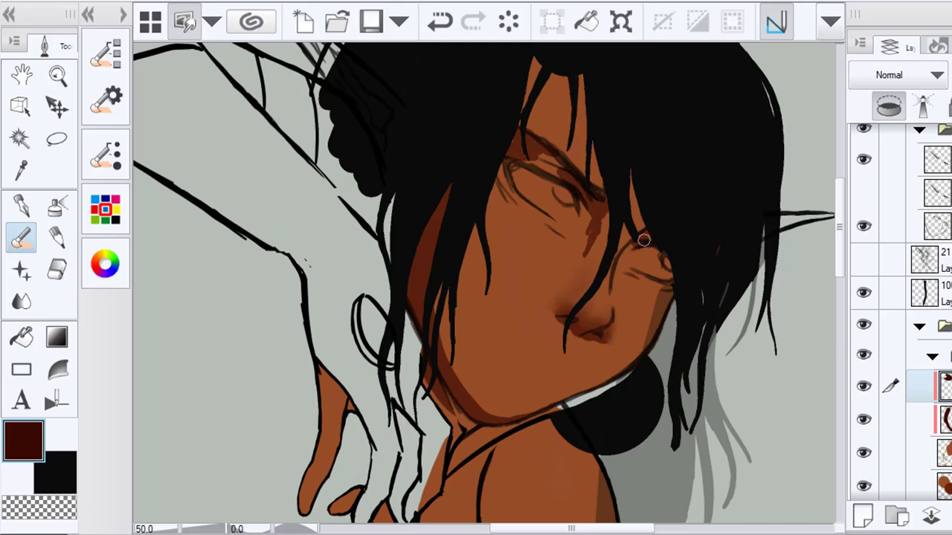
{"action": "key", "text": "j"}
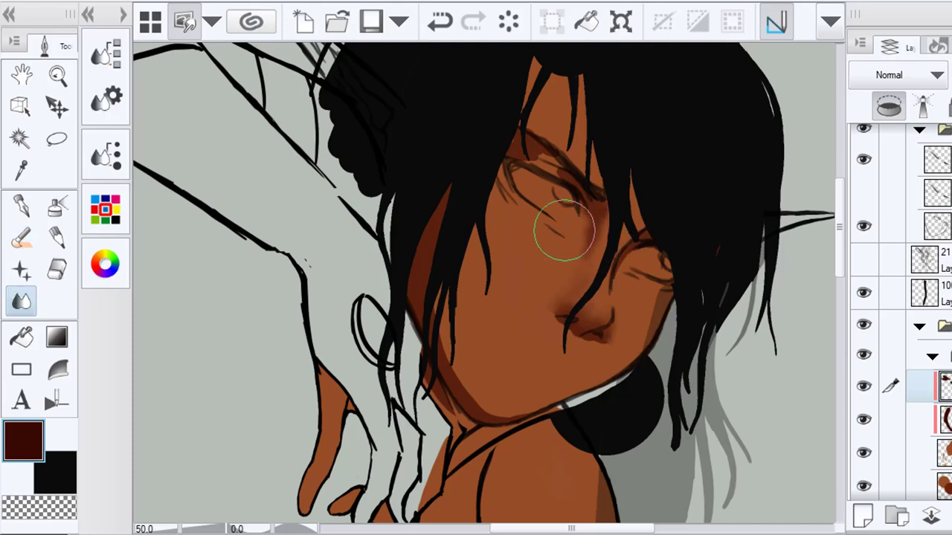
{"action": "mouse_move", "coordinate": [550, 245]}
{"action": "left_mouse_down"}
{"action": "mouse_move", "coordinate": [558, 219]}
{"action": "mouse_move", "coordinate": [543, 219]}
{"action": "mouse_move", "coordinate": [551, 267]}
{"action": "mouse_move", "coordinate": [552, 257]}
{"action": "mouse_move", "coordinate": [539, 272]}
{"action": "mouse_move", "coordinate": [539, 245]}
{"action": "mouse_move", "coordinate": [559, 234]}
{"action": "mouse_move", "coordinate": [541, 165]}
{"action": "mouse_move", "coordinate": [513, 138]}
{"action": "mouse_move", "coordinate": [560, 177]}
{"action": "mouse_move", "coordinate": [499, 164]}
{"action": "mouse_move", "coordinate": [567, 194]}
{"action": "left_mouse_up"}
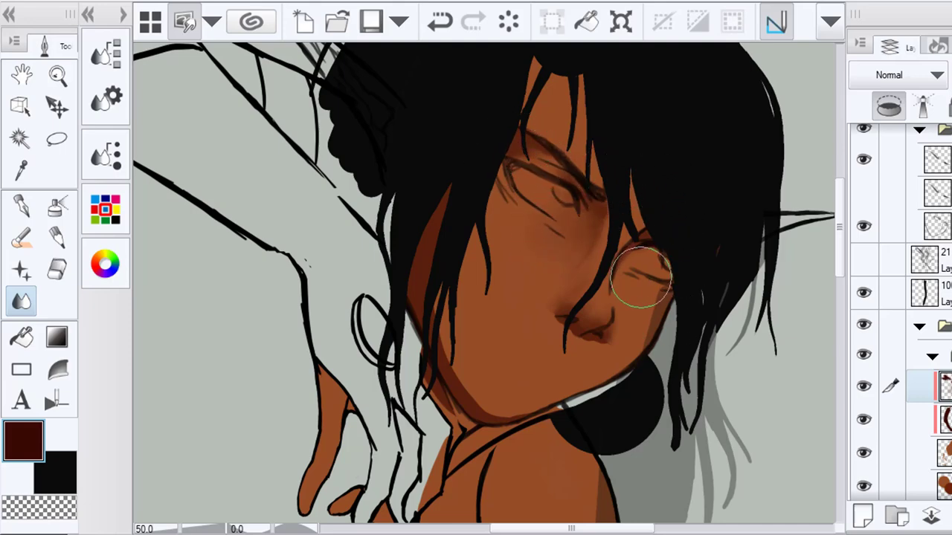
{"action": "mouse_move", "coordinate": [650, 279]}
{"action": "left_mouse_down"}
{"action": "mouse_move", "coordinate": [631, 281]}
{"action": "mouse_move", "coordinate": [665, 283]}
{"action": "mouse_move", "coordinate": [673, 297]}
{"action": "left_mouse_up"}
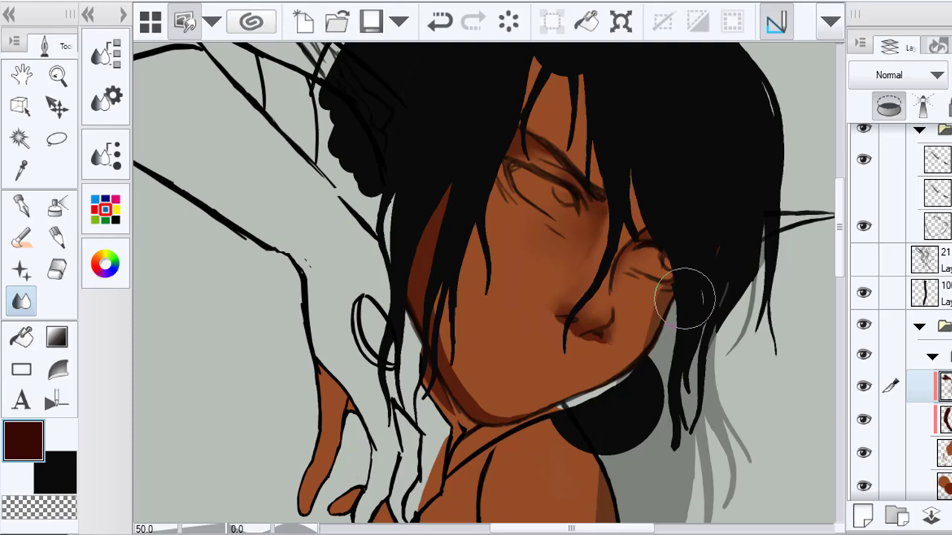
Paint dark brown cast shadows along the hair strands over the forehead, far brow and nose on another clipped layer
{"action": "key", "text": "b"}
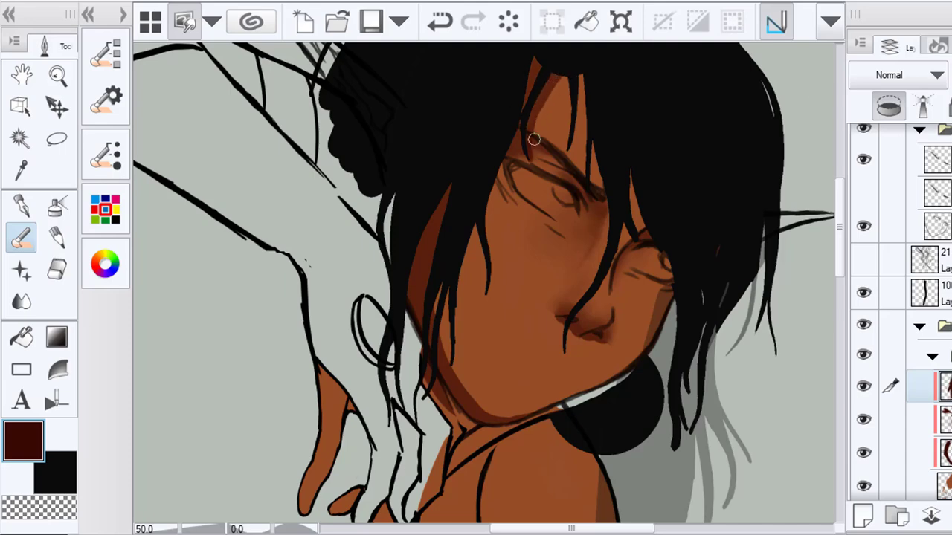
{"action": "left_click_drag", "start_coordinate": [579, 89], "coordinate": [576, 128]}
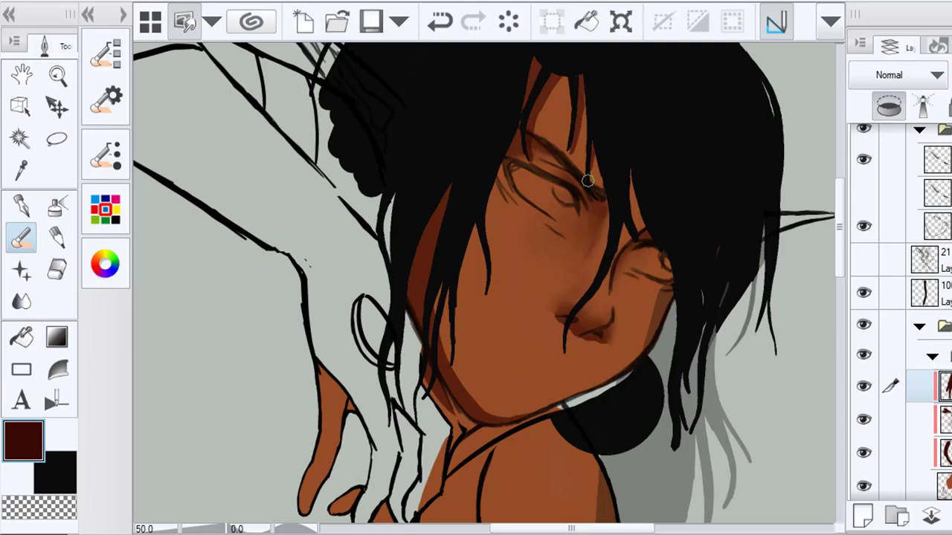
{"action": "left_click_drag", "start_coordinate": [625, 168], "coordinate": [639, 221]}
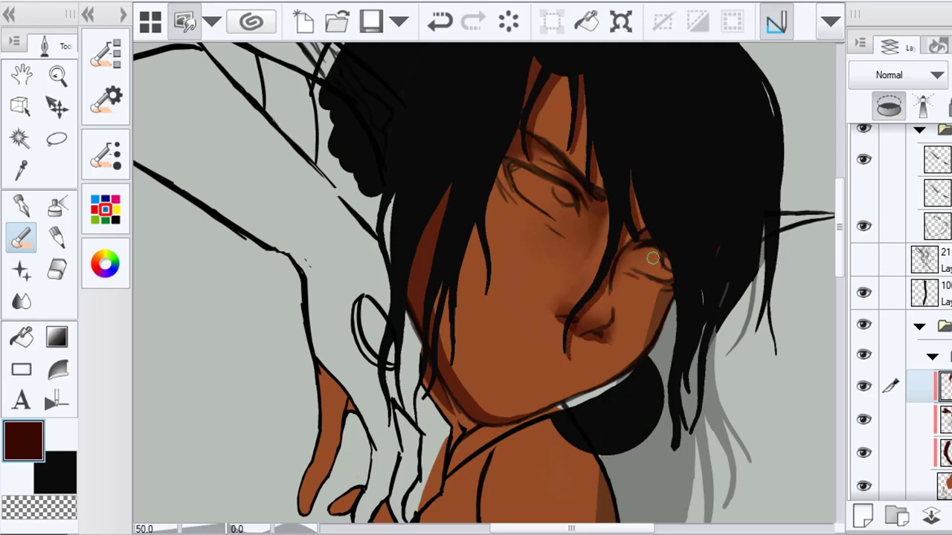
Soften the cast shadows of the hair strands, reducing the blend brush size
{"action": "key", "text": "j"}
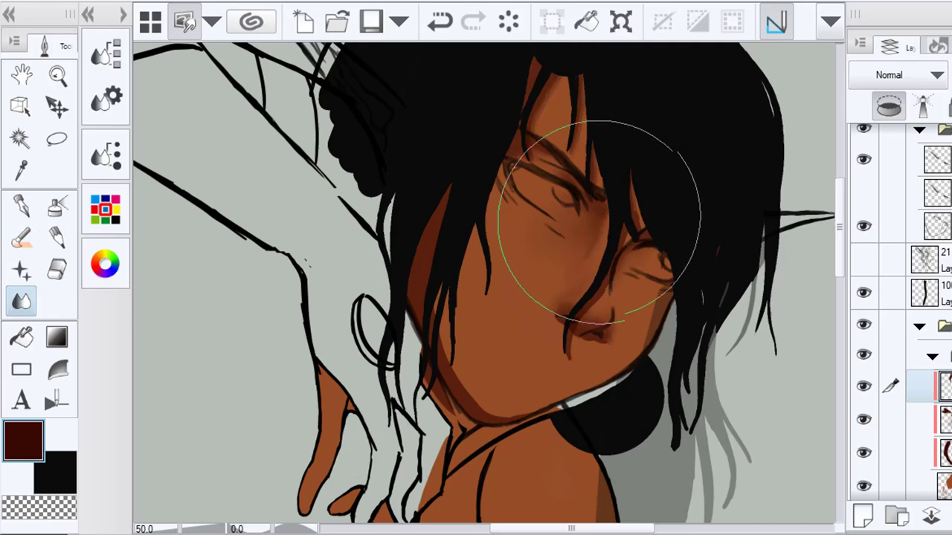
{"action": "mouse_move", "coordinate": [611, 307]}
{"action": "left_mouse_down"}
{"action": "mouse_move", "coordinate": [607, 298]}
{"action": "mouse_move", "coordinate": [612, 305]}
{"action": "left_mouse_up"}
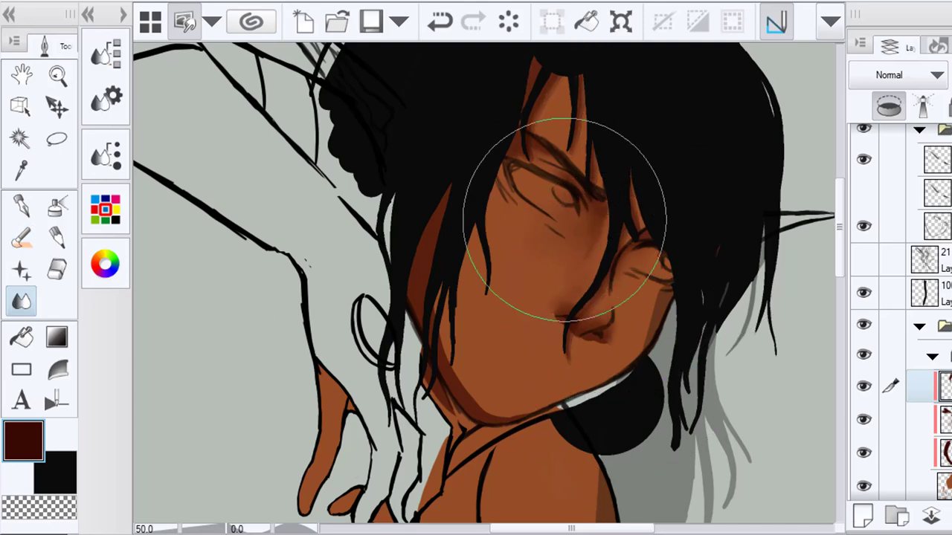
{"action": "key", "text": "bracketleft"}
{"action": "key", "text": "bracketleft"}
{"action": "key", "text": "bracketleft"}
{"action": "key", "text": "bracketleft"}
{"action": "key", "text": "bracketleft"}
{"action": "key", "text": "bracketleft"}
{"action": "key", "text": "bracketleft"}
{"action": "key", "text": "bracketleft"}
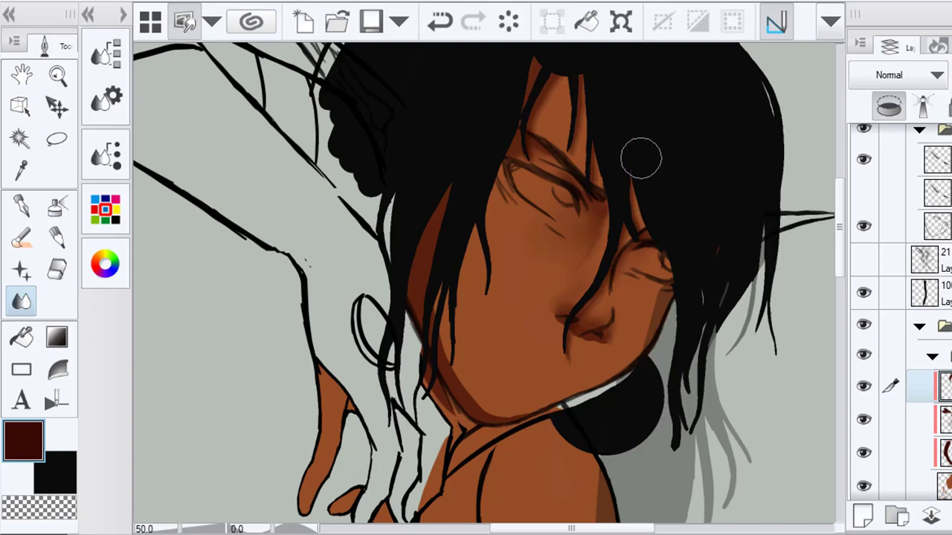
Add another clipped layer, paint dark brown shadows beneath the near eye at both corners, and blend them into the cheek
{"action": "left_click", "coordinate": [21, 237]}
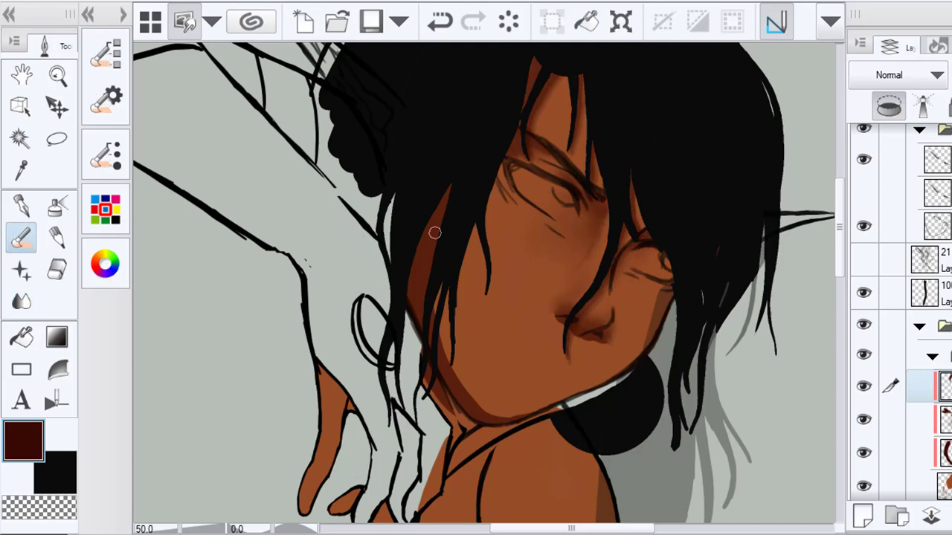
{"action": "key", "text": "j"}
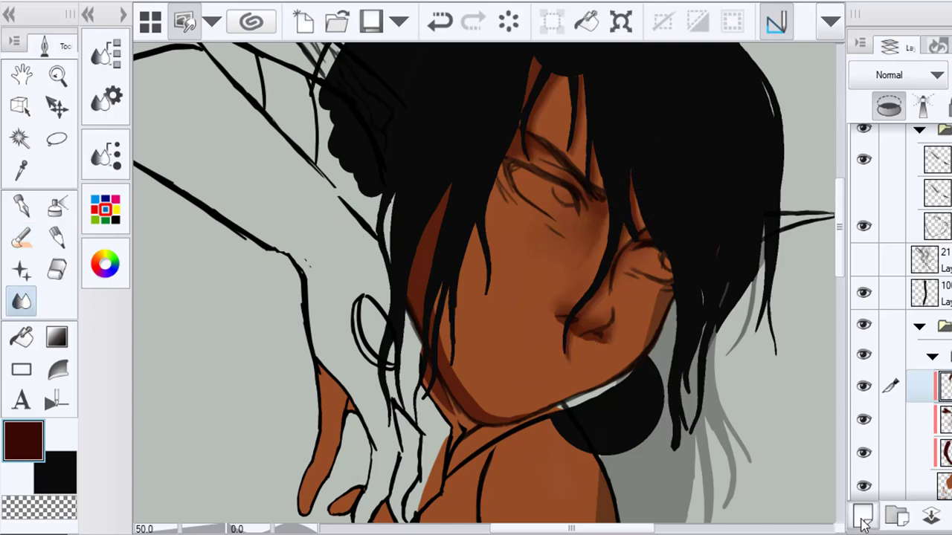
{"action": "left_click", "coordinate": [36, 239]}
{"action": "mouse_move", "coordinate": [501, 172]}
{"action": "left_mouse_down"}
{"action": "mouse_move", "coordinate": [490, 203]}
{"action": "mouse_move", "coordinate": [503, 183]}
{"action": "left_mouse_up"}
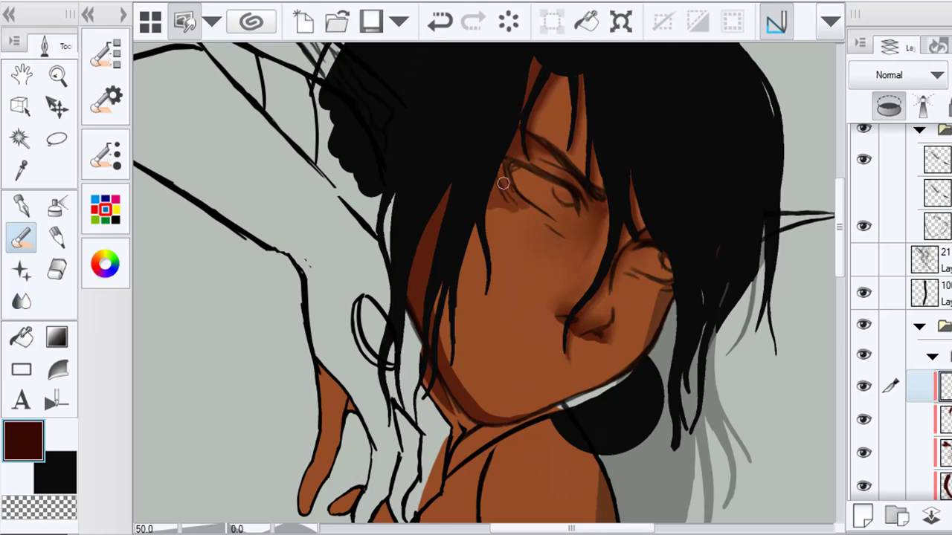
{"action": "key", "text": "j"}
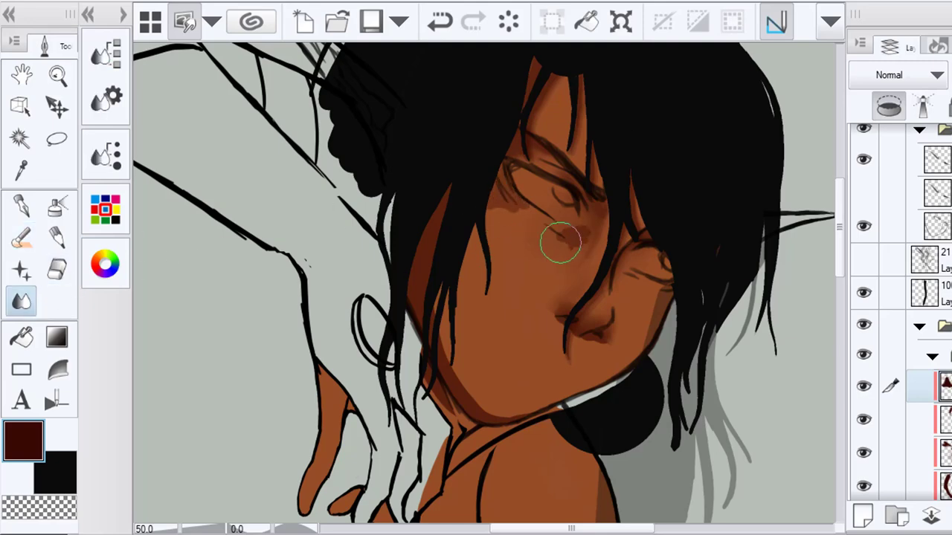
{"action": "mouse_move", "coordinate": [559, 239]}
{"action": "left_mouse_down"}
{"action": "mouse_move", "coordinate": [578, 252]}
{"action": "mouse_move", "coordinate": [588, 242]}
{"action": "mouse_move", "coordinate": [579, 285]}
{"action": "mouse_move", "coordinate": [543, 264]}
{"action": "mouse_move", "coordinate": [528, 309]}
{"action": "mouse_move", "coordinate": [531, 255]}
{"action": "mouse_move", "coordinate": [552, 281]}
{"action": "mouse_move", "coordinate": [566, 227]}
{"action": "mouse_move", "coordinate": [569, 236]}
{"action": "mouse_move", "coordinate": [513, 232]}
{"action": "left_mouse_up"}
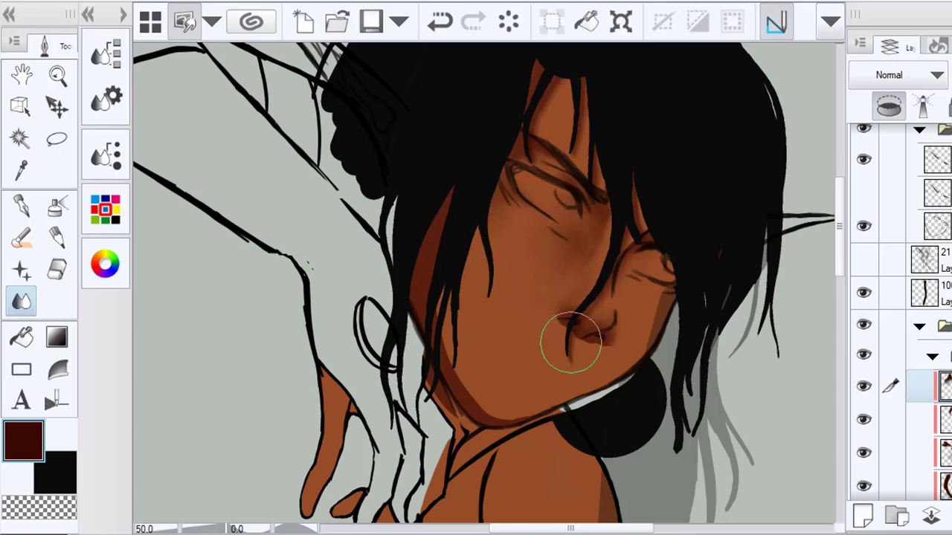
Add an unclipped layer above the face shadows, paint shadow strokes down the near cheek beside the hair, and blend them
{"action": "left_click", "coordinate": [941, 453]}
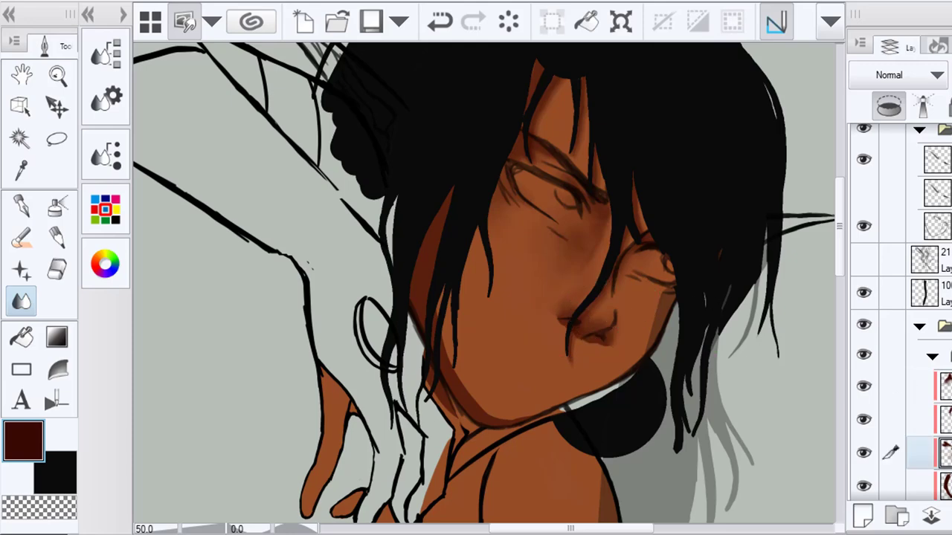
{"action": "scroll", "coordinate": [900, 312], "scroll_direction": "down", "scroll_amount": 1}
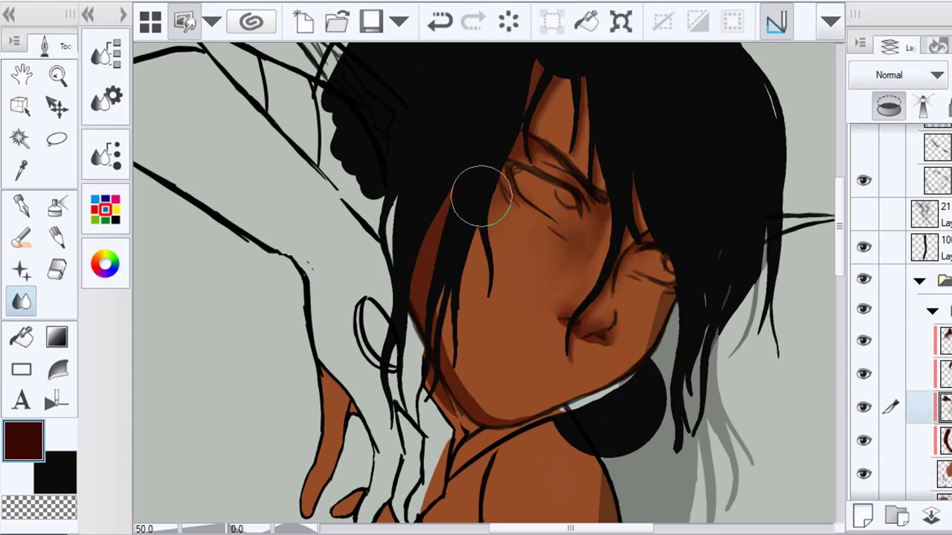
{"action": "key", "text": "b"}
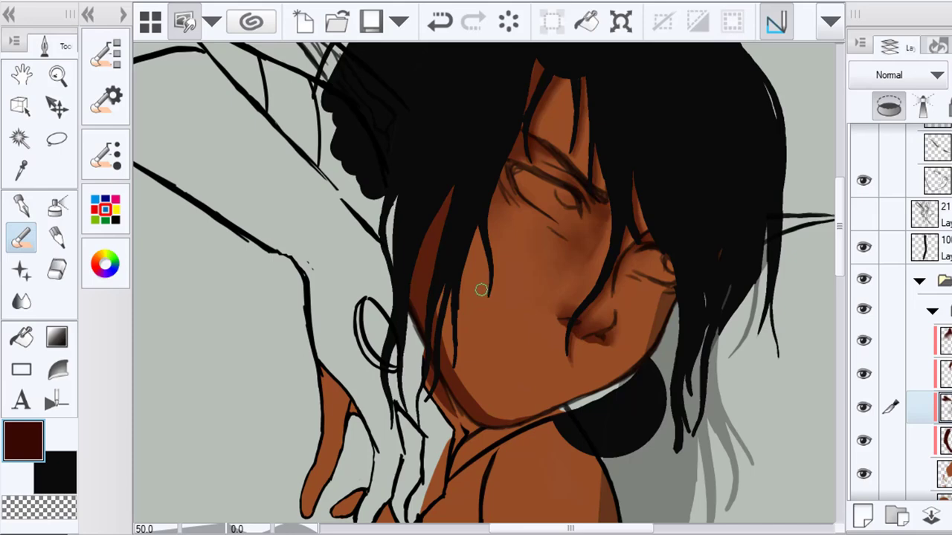
{"action": "left_click", "coordinate": [862, 514]}
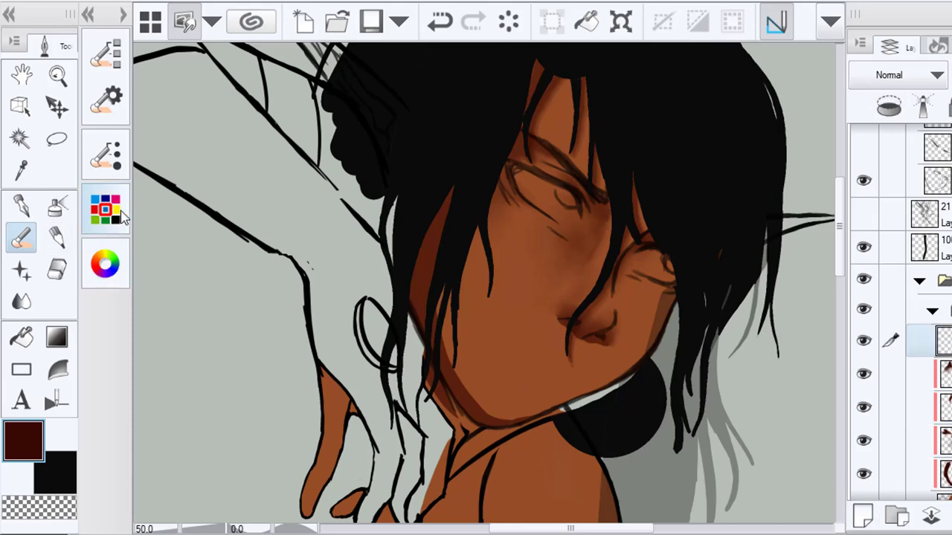
{"action": "mouse_move", "coordinate": [452, 190]}
{"action": "left_mouse_down"}
{"action": "mouse_move", "coordinate": [465, 168]}
{"action": "mouse_move", "coordinate": [464, 255]}
{"action": "left_mouse_up"}
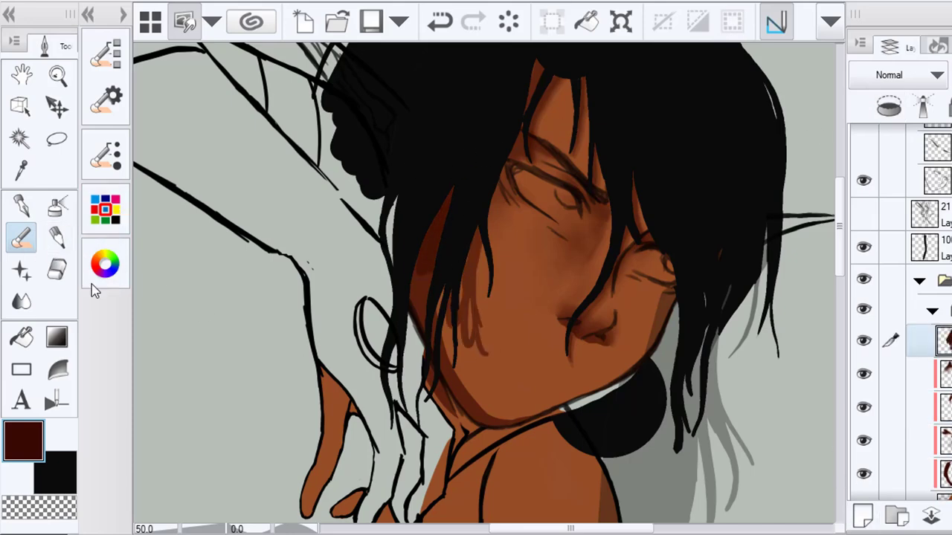
{"action": "key", "text": "j"}
{"action": "mouse_move", "coordinate": [484, 302]}
{"action": "left_mouse_down"}
{"action": "mouse_move", "coordinate": [500, 332]}
{"action": "mouse_move", "coordinate": [492, 351]}
{"action": "mouse_move", "coordinate": [506, 366]}
{"action": "mouse_move", "coordinate": [503, 280]}
{"action": "mouse_move", "coordinate": [528, 393]}
{"action": "left_mouse_up"}
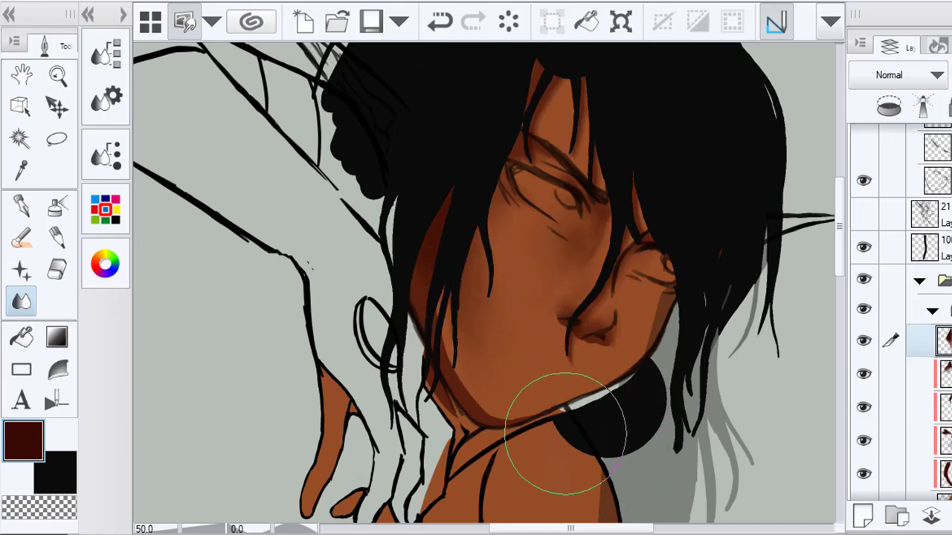
Add a layer, paint near-black red shadows beside the hair strands on the near temple and cheek, and blend them into the skin
{"action": "left_click", "coordinate": [862, 515]}
{"action": "left_click", "coordinate": [105, 264]}
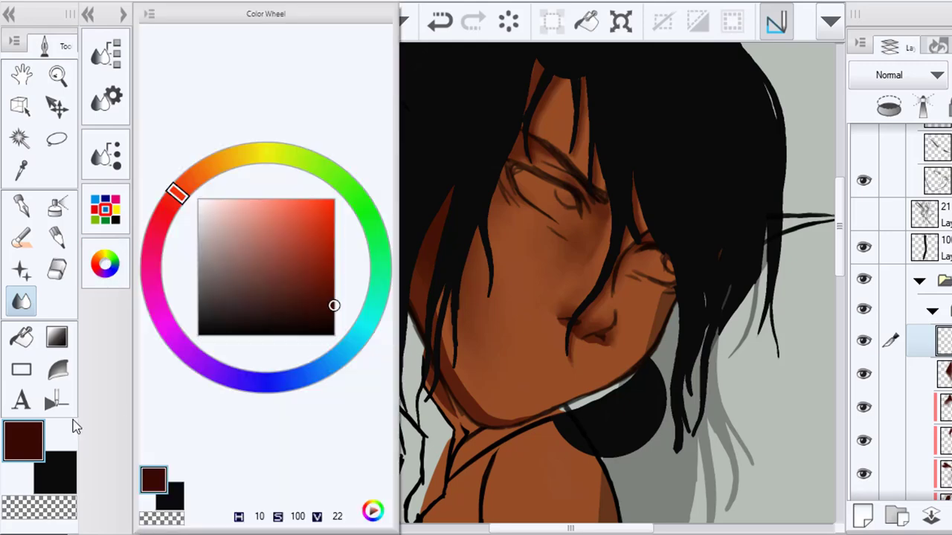
{"action": "left_click", "coordinate": [58, 474]}
{"action": "left_click", "coordinate": [105, 262]}
{"action": "left_click_drag", "start_coordinate": [168, 206], "coordinate": [165, 209]}
{"action": "left_click", "coordinate": [334, 327]}
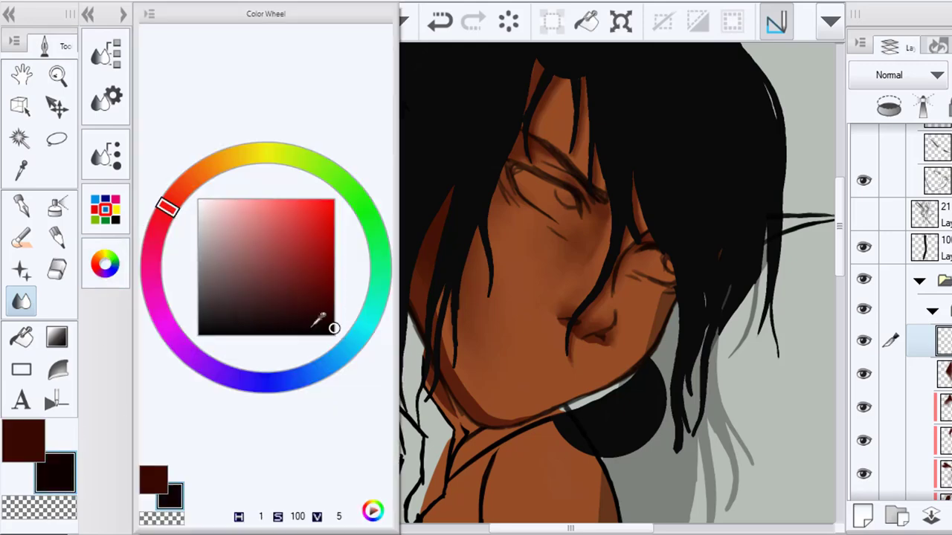
{"action": "left_click", "coordinate": [105, 263]}
{"action": "key", "text": "b"}
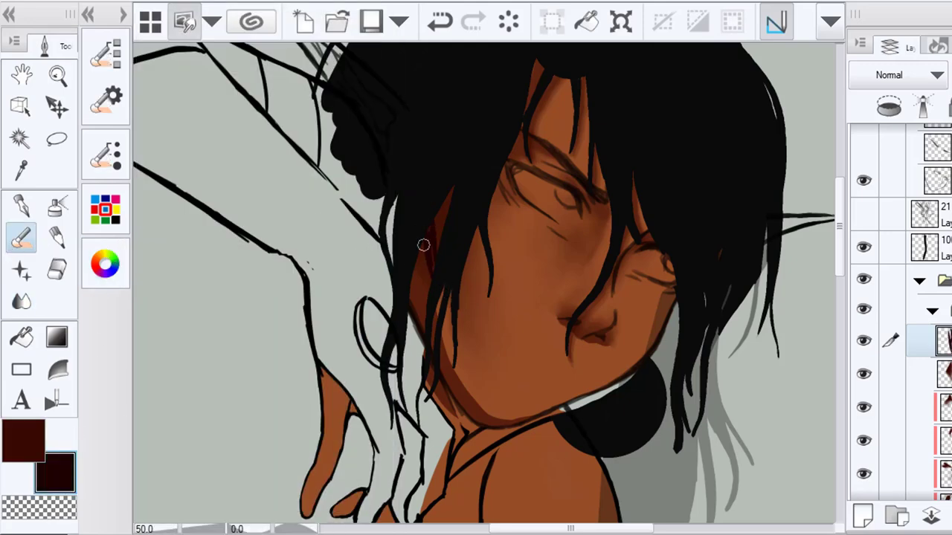
{"action": "key", "text": "j"}
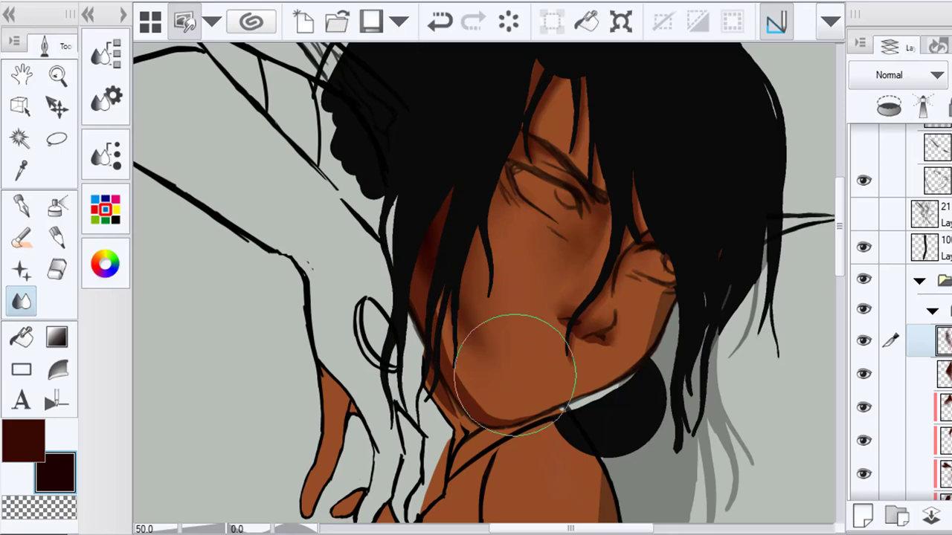
{"action": "left_click_drag", "start_coordinate": [514, 375], "coordinate": [482, 330]}
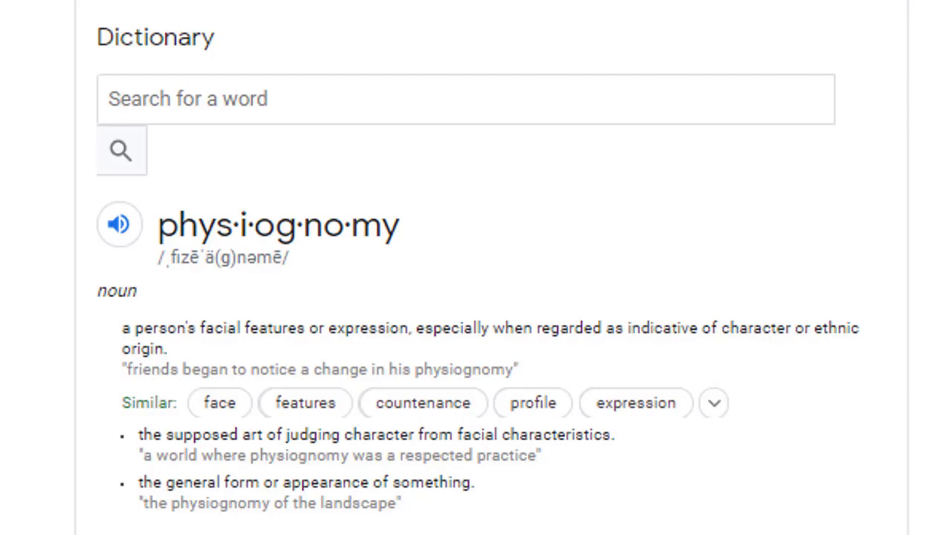
{"action": "left_click", "coordinate": [119, 226]}
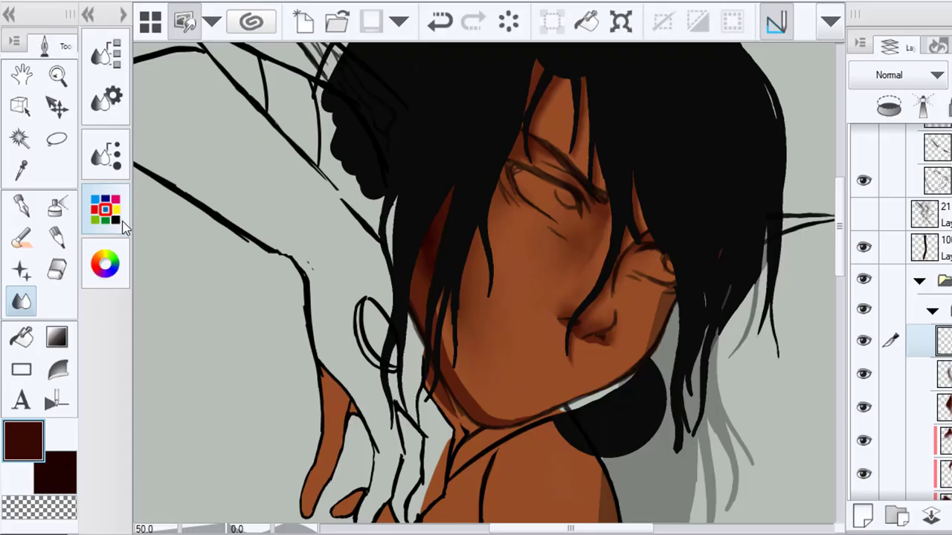
Paint dark red blush patches over both cheeks on the new top layer, using a larger brush
{"action": "left_click", "coordinate": [105, 264]}
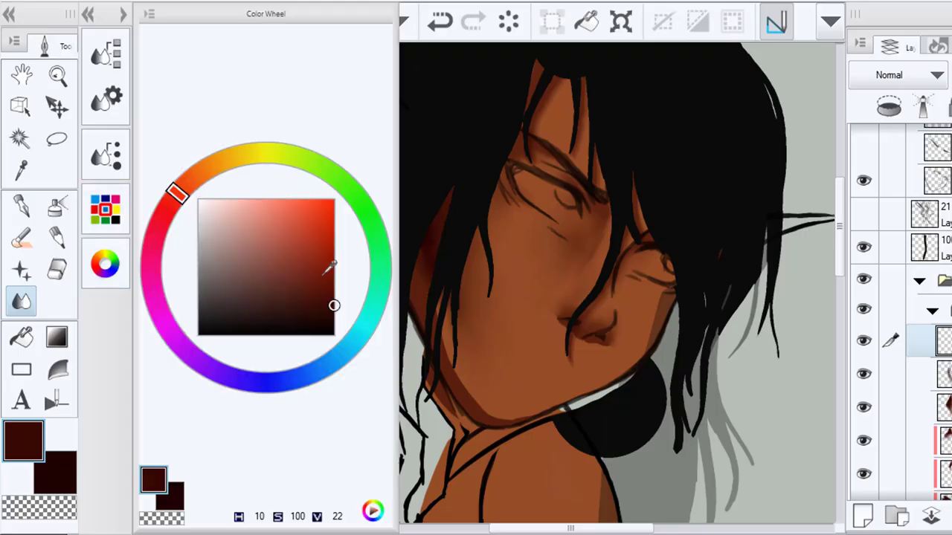
{"action": "left_click", "coordinate": [335, 264]}
{"action": "left_click", "coordinate": [105, 264]}
{"action": "key", "text": "b"}
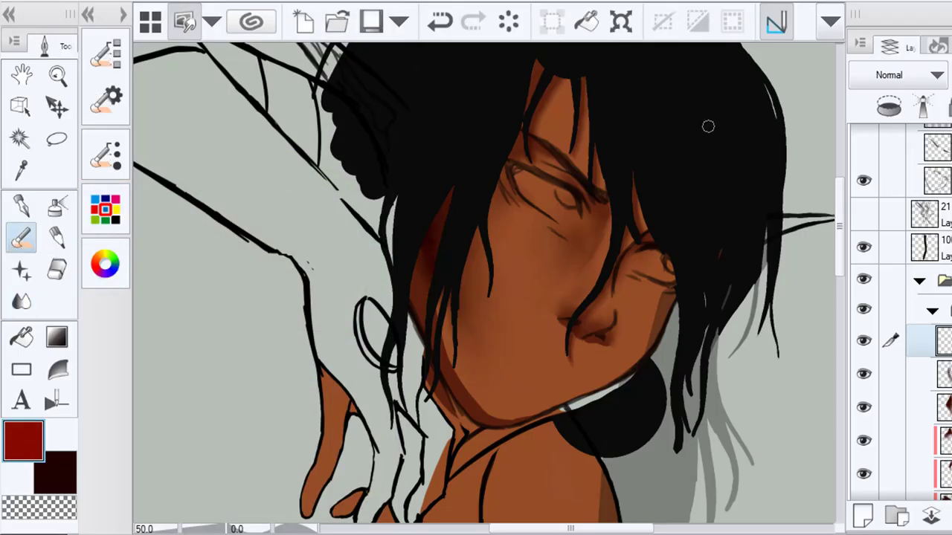
{"action": "left_click", "coordinate": [951, 75]}
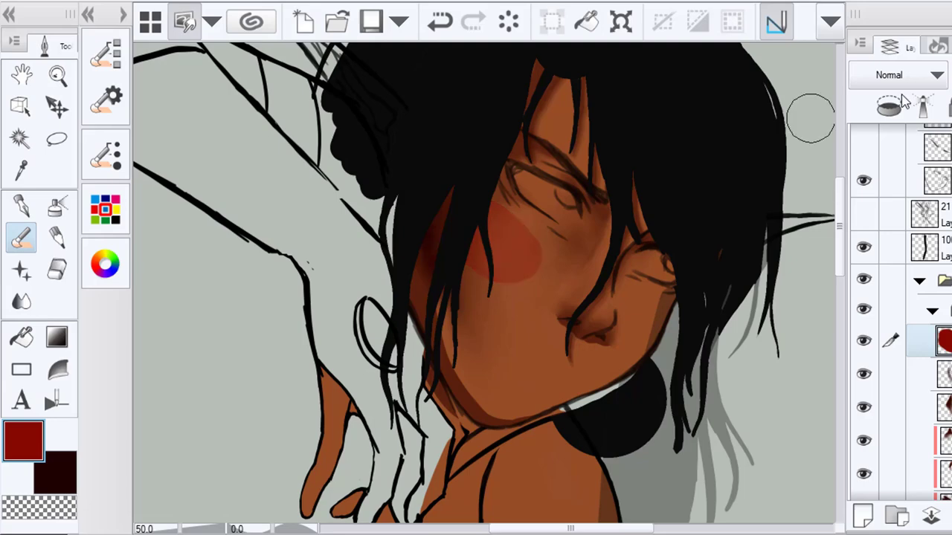
{"action": "left_click", "coordinate": [105, 263]}
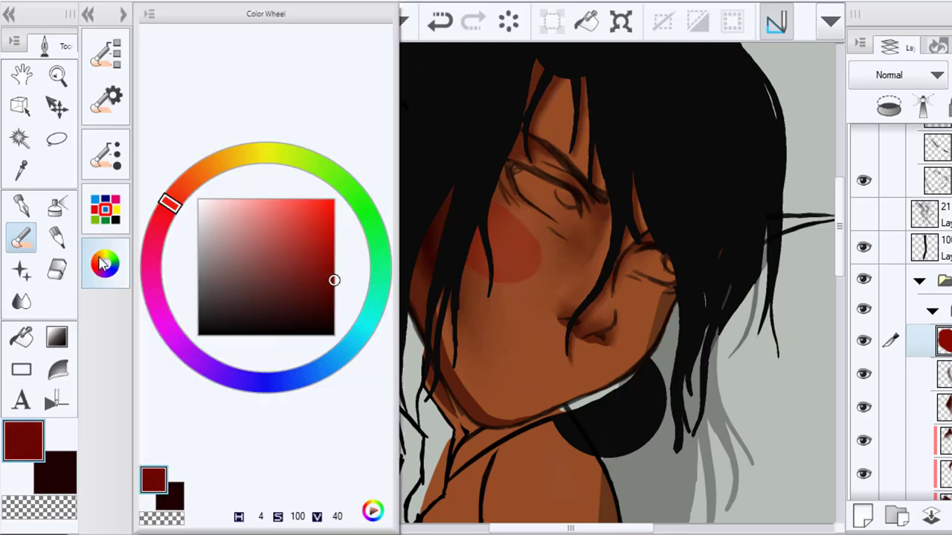
{"action": "left_click", "coordinate": [313, 275]}
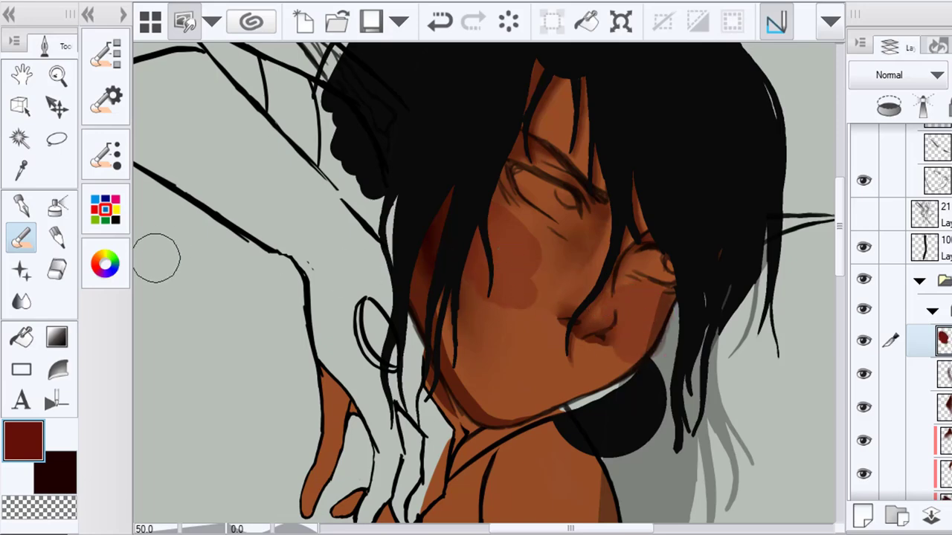
Blend the blush patches smoothly into the cheeks and clean up the excess around the nose with the eraser
{"action": "left_click", "coordinate": [21, 300]}
{"action": "mouse_move", "coordinate": [528, 207]}
{"action": "left_mouse_down"}
{"action": "mouse_move", "coordinate": [478, 370]}
{"action": "mouse_move", "coordinate": [515, 333]}
{"action": "mouse_move", "coordinate": [538, 285]}
{"action": "mouse_move", "coordinate": [516, 323]}
{"action": "mouse_move", "coordinate": [528, 278]}
{"action": "mouse_move", "coordinate": [615, 345]}
{"action": "mouse_move", "coordinate": [594, 299]}
{"action": "mouse_move", "coordinate": [608, 306]}
{"action": "mouse_move", "coordinate": [626, 280]}
{"action": "mouse_move", "coordinate": [663, 258]}
{"action": "mouse_move", "coordinate": [683, 283]}
{"action": "mouse_move", "coordinate": [664, 321]}
{"action": "mouse_move", "coordinate": [594, 381]}
{"action": "left_mouse_up"}
{"action": "left_click", "coordinate": [57, 270]}
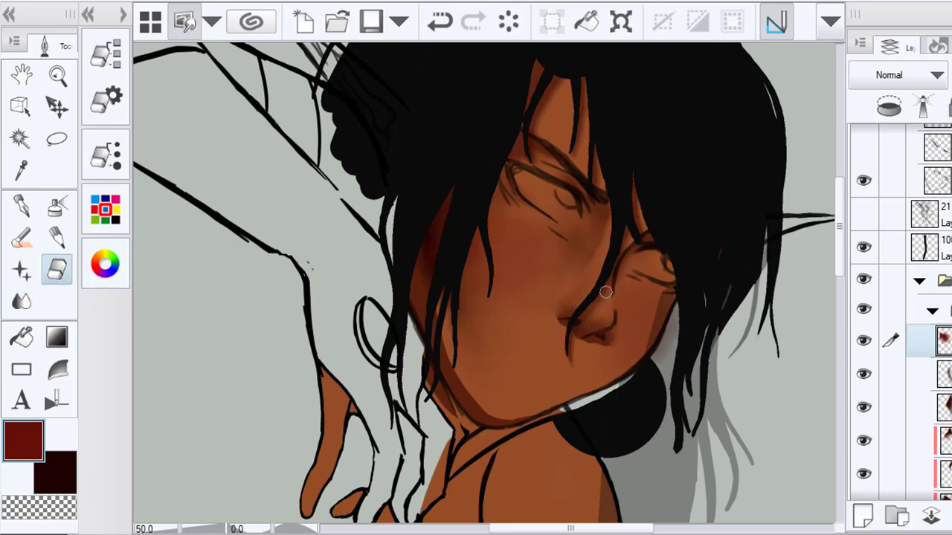
On another layer, paint near-black red shadows over the nose and the forehead beneath the hair, and blend them
{"action": "left_click", "coordinate": [20, 237]}
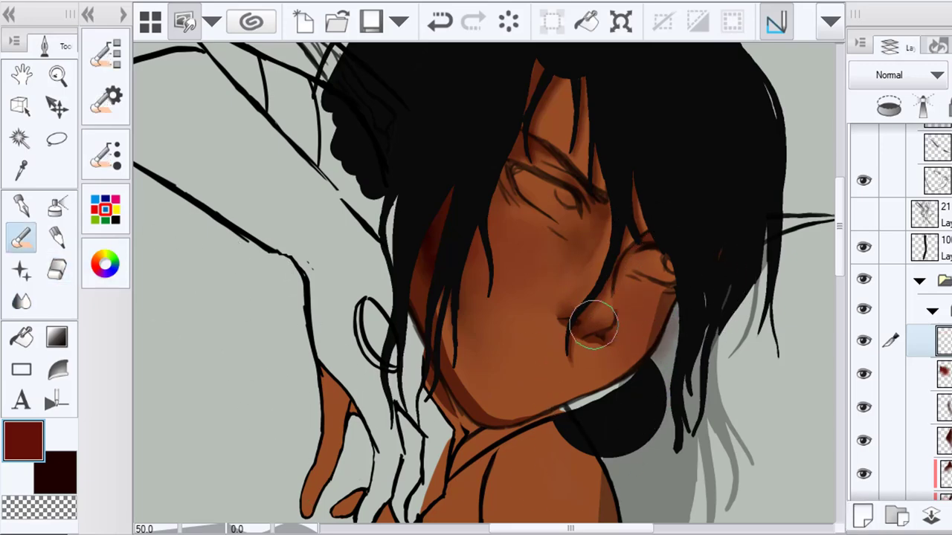
{"action": "left_click_drag", "start_coordinate": [589, 304], "coordinate": [592, 338]}
{"action": "left_click", "coordinate": [440, 21]}
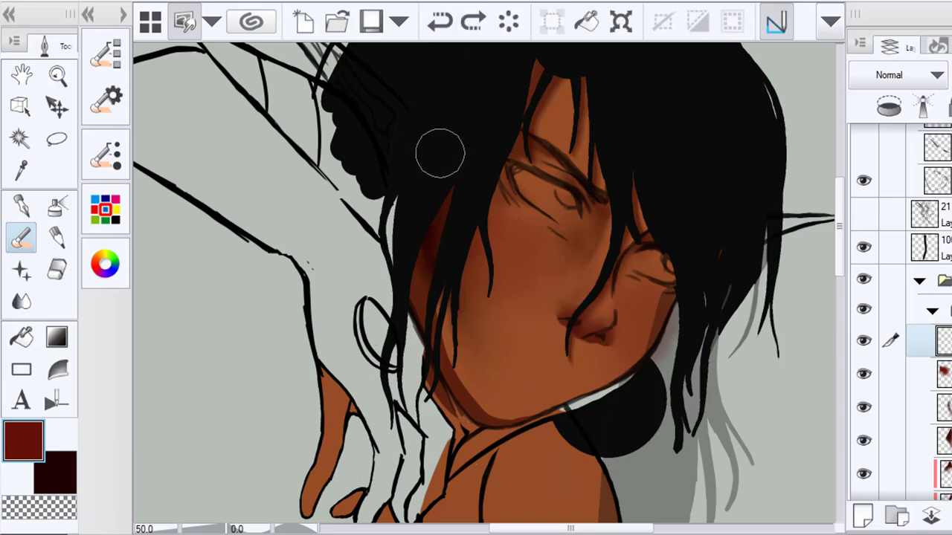
{"action": "key", "text": "x"}
{"action": "mouse_move", "coordinate": [563, 304]}
{"action": "left_mouse_down"}
{"action": "mouse_move", "coordinate": [604, 287]}
{"action": "mouse_move", "coordinate": [581, 307]}
{"action": "mouse_move", "coordinate": [591, 316]}
{"action": "mouse_move", "coordinate": [586, 292]}
{"action": "mouse_move", "coordinate": [576, 325]}
{"action": "left_mouse_up"}
{"action": "left_click_drag", "start_coordinate": [599, 119], "coordinate": [552, 90]}
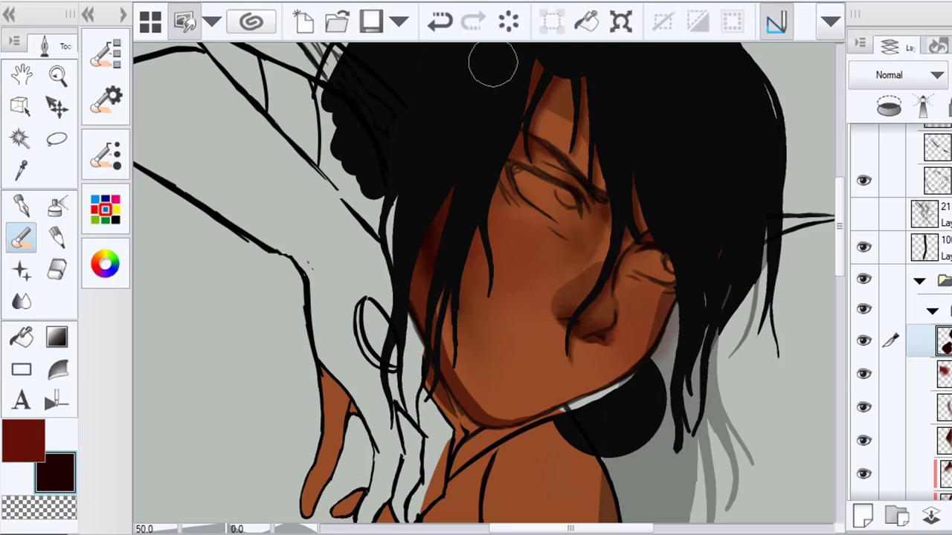
{"action": "left_click", "coordinate": [21, 299]}
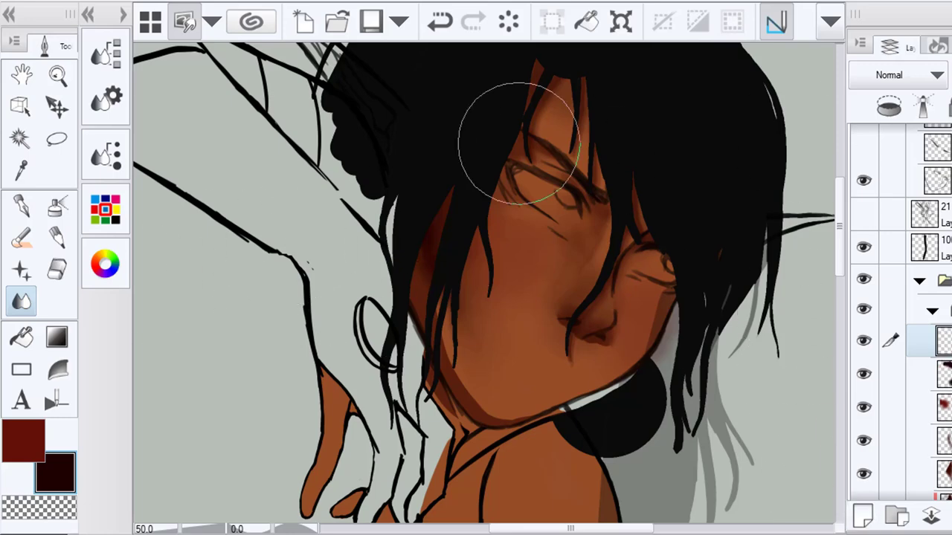
On a new layer, paint dark shadows down the side of the nose and beneath the far eye, and blend them
{"action": "key", "text": "b"}
{"action": "left_click_drag", "start_coordinate": [593, 213], "coordinate": [575, 287]}
{"action": "left_click_drag", "start_coordinate": [657, 254], "coordinate": [637, 290]}
{"action": "left_click", "coordinate": [31, 304]}
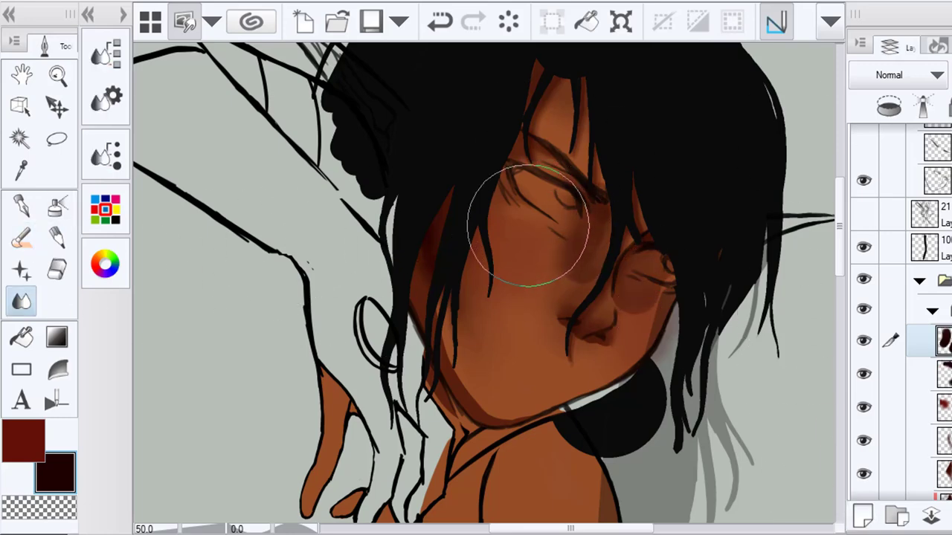
{"action": "mouse_move", "coordinate": [526, 271]}
{"action": "left_mouse_down"}
{"action": "mouse_move", "coordinate": [574, 311]}
{"action": "mouse_move", "coordinate": [565, 293]}
{"action": "mouse_move", "coordinate": [531, 277]}
{"action": "mouse_move", "coordinate": [639, 335]}
{"action": "mouse_move", "coordinate": [705, 335]}
{"action": "mouse_move", "coordinate": [659, 350]}
{"action": "left_mouse_up"}
On a new layer, paint skin brown sampled from the lower face along the nose bridge, and blend it
{"action": "scroll", "coordinate": [684, 272], "scroll_direction": "down", "scroll_amount": 4}
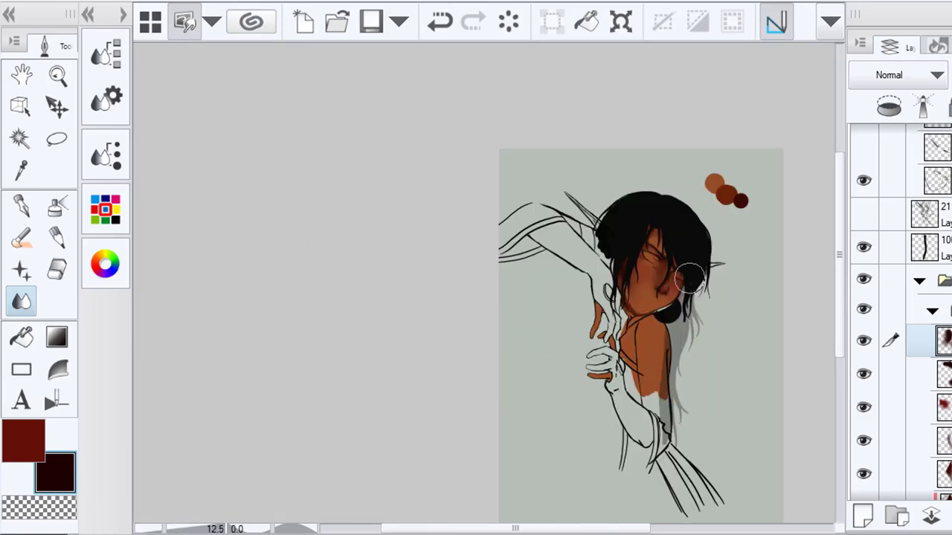
{"action": "scroll", "coordinate": [694, 279], "scroll_direction": "up", "scroll_amount": 4}
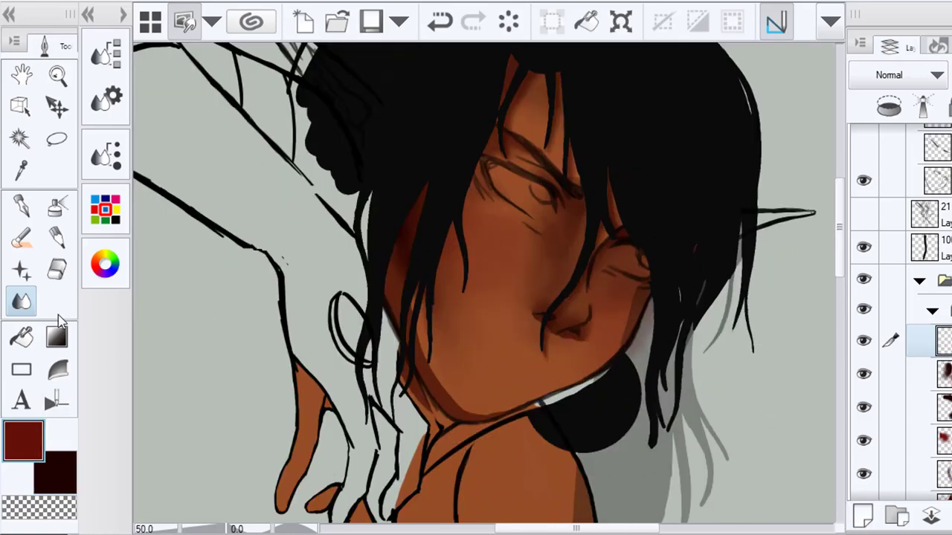
{"action": "key", "text": "i"}
{"action": "left_click", "coordinate": [492, 372]}
{"action": "key", "text": "j"}
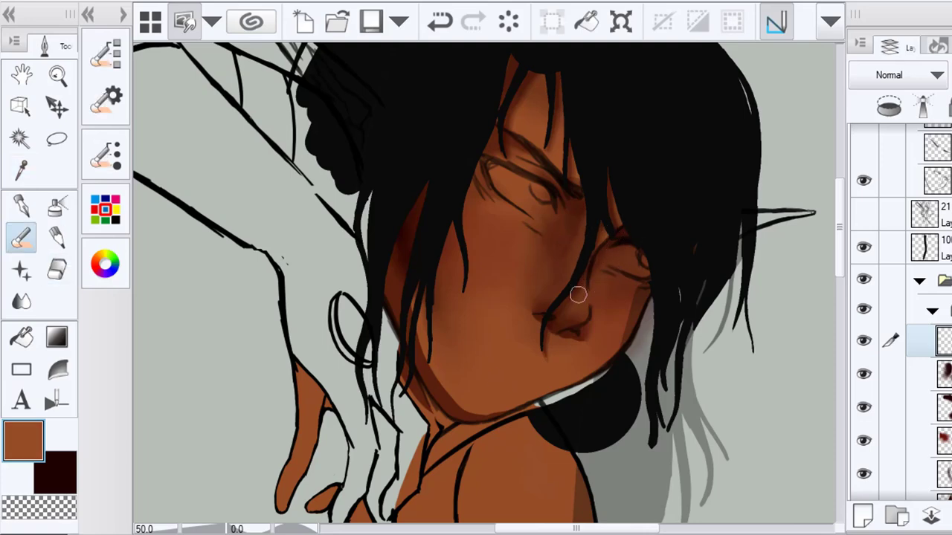
{"action": "left_click_drag", "start_coordinate": [579, 275], "coordinate": [611, 218]}
{"action": "left_click", "coordinate": [22, 299]}
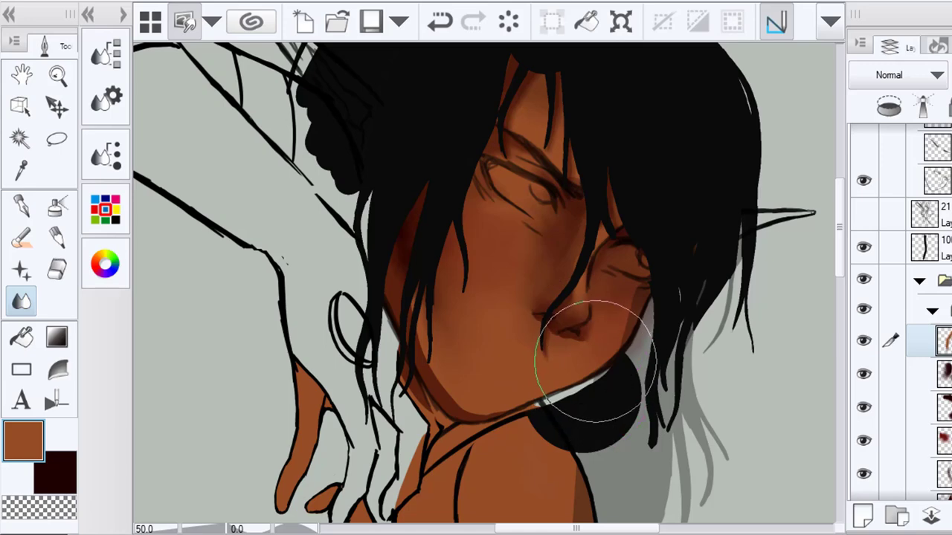
On another layer, shape the near nostril and the area below the nose tip with skin brown, and blend the edges
{"action": "key", "text": "b"}
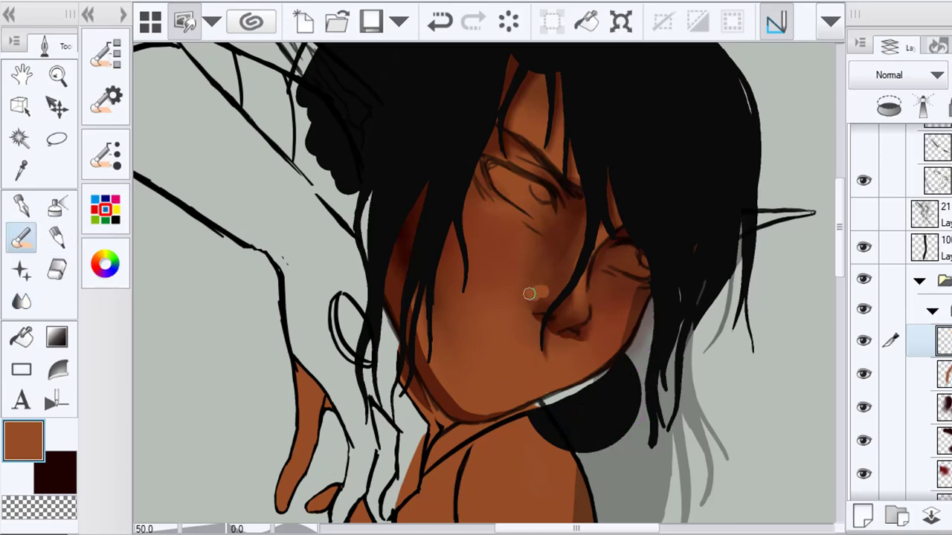
{"action": "key", "text": "j"}
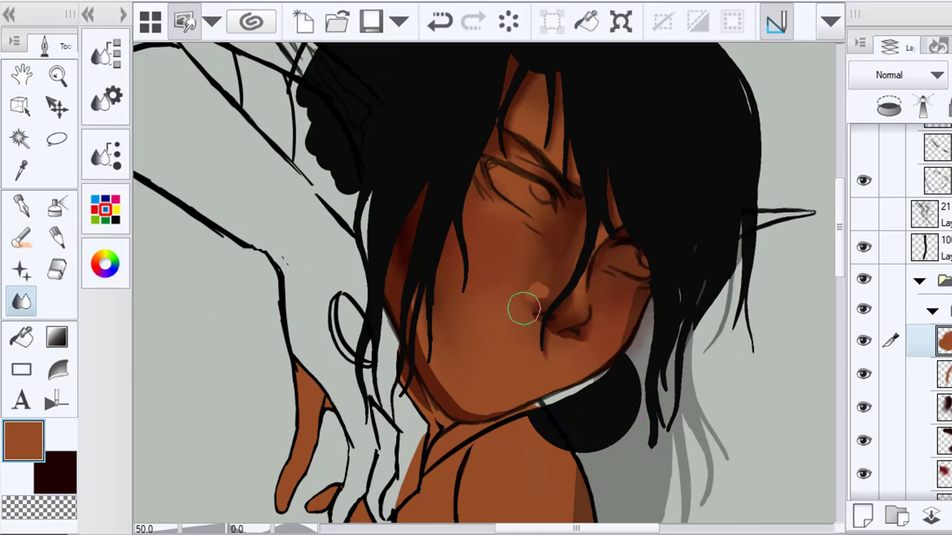
{"action": "mouse_move", "coordinate": [525, 304]}
{"action": "left_mouse_down"}
{"action": "mouse_move", "coordinate": [548, 304]}
{"action": "mouse_move", "coordinate": [530, 314]}
{"action": "mouse_move", "coordinate": [535, 297]}
{"action": "left_mouse_up"}
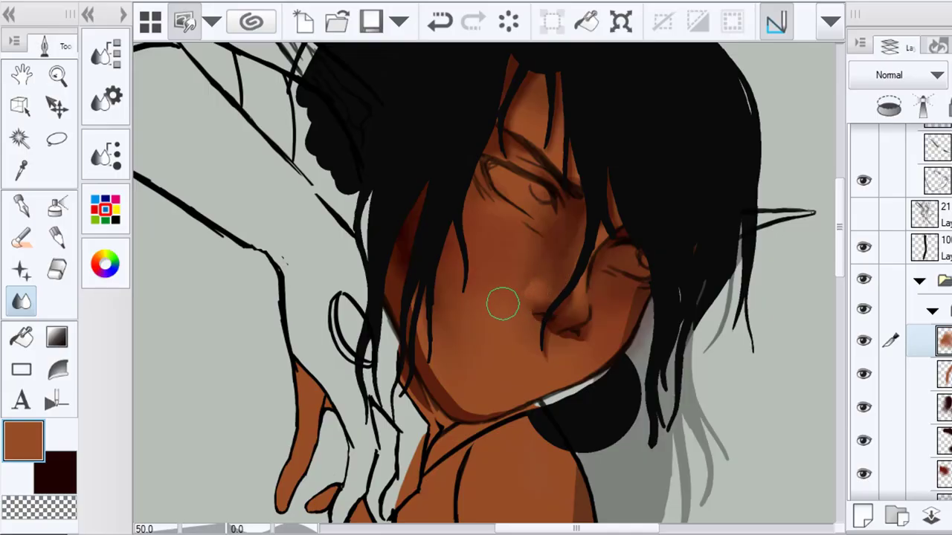
{"action": "left_click", "coordinate": [439, 22]}
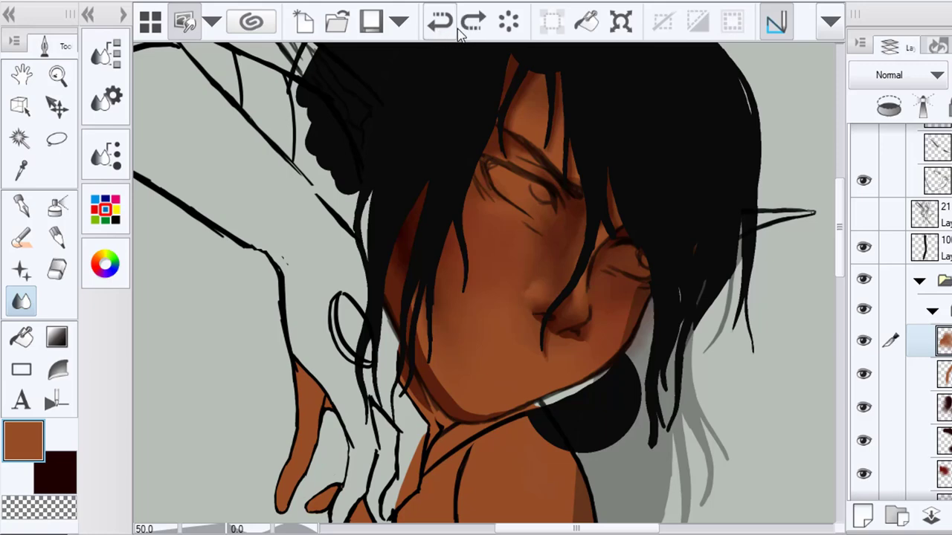
{"action": "left_click_drag", "start_coordinate": [506, 315], "coordinate": [516, 272]}
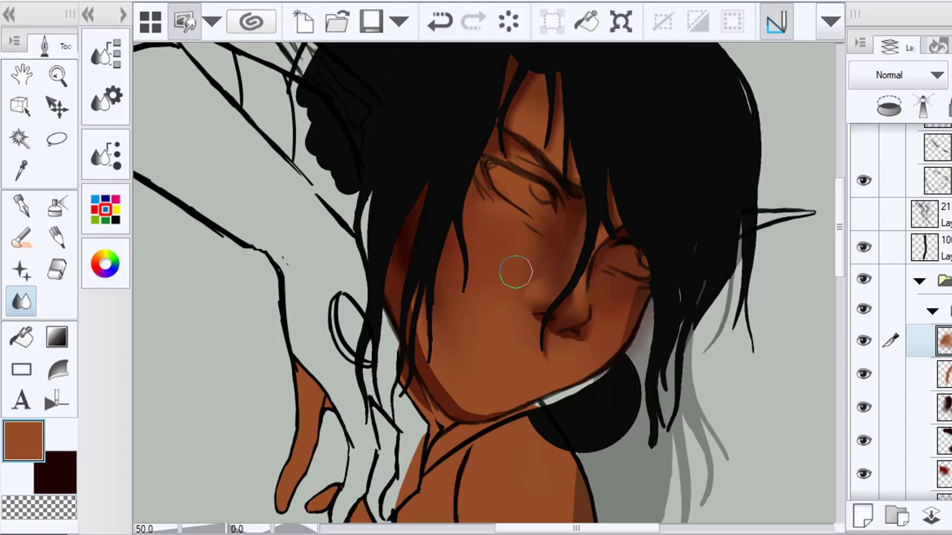
{"action": "key", "text": "b"}
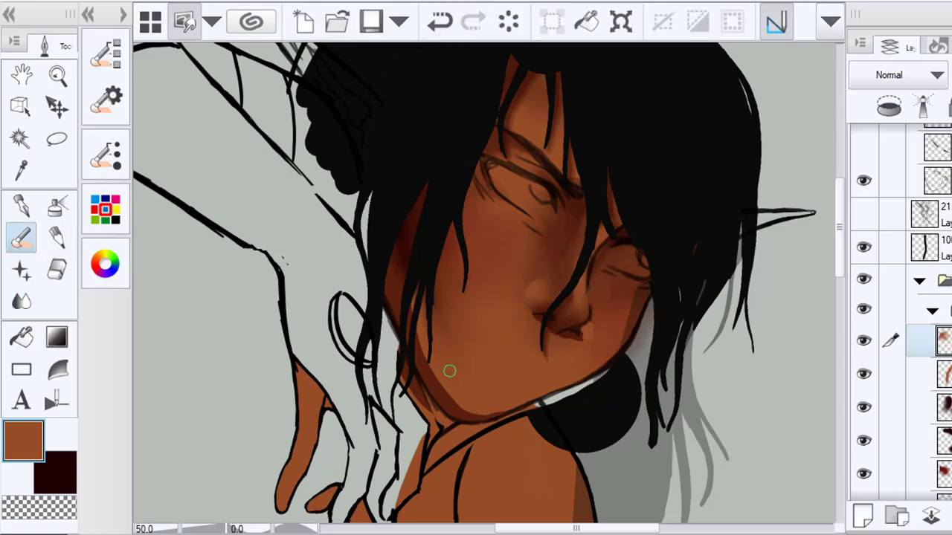
{"action": "key", "text": "j"}
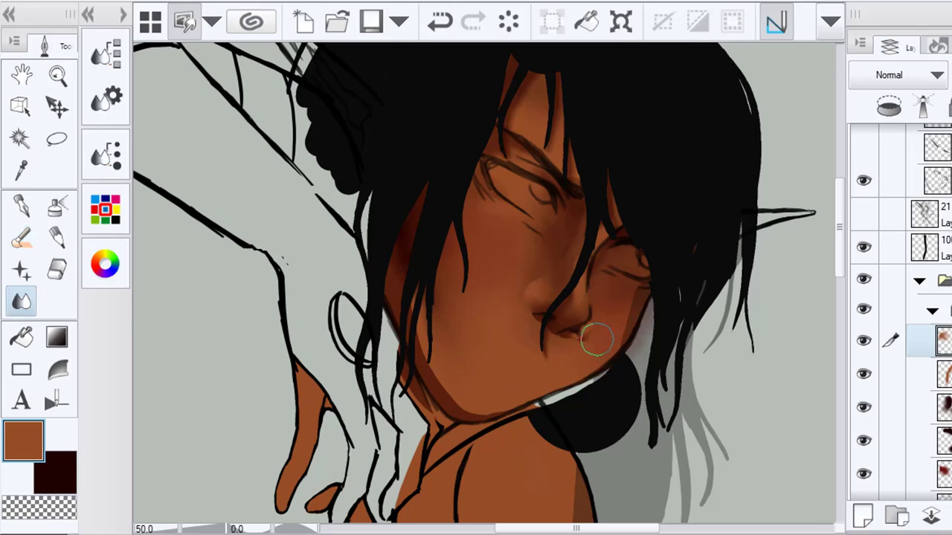
{"action": "scroll", "coordinate": [620, 381], "scroll_direction": "down", "scroll_amount": 2}
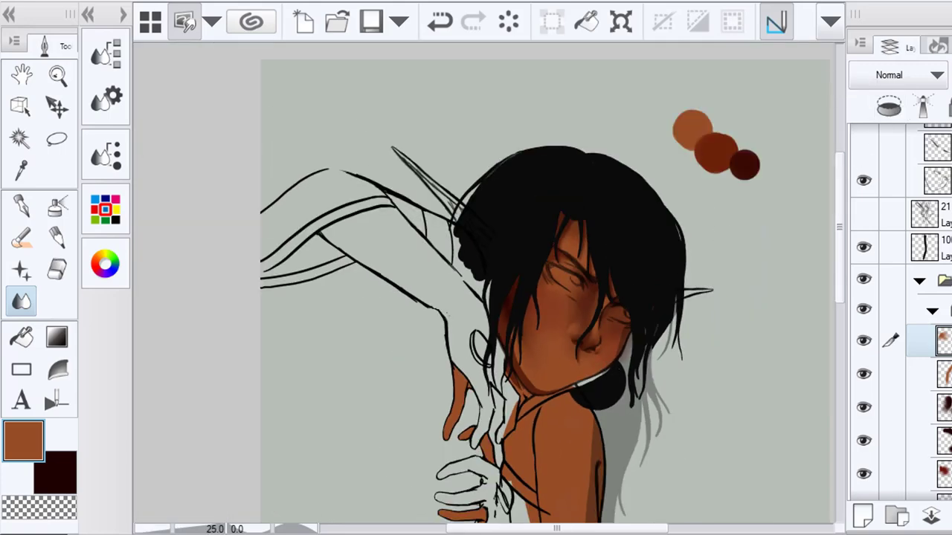
{"action": "scroll", "coordinate": [590, 357], "scroll_direction": "up", "scroll_amount": 3}
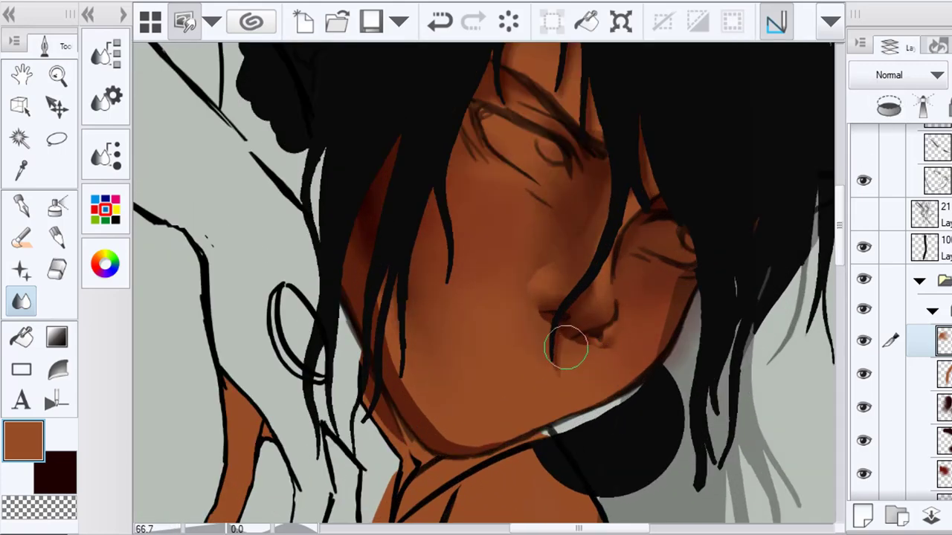
{"action": "left_click", "coordinate": [862, 516]}
{"action": "left_click", "coordinate": [105, 263]}
{"action": "left_click", "coordinate": [287, 221]}
{"action": "left_click", "coordinate": [211, 171]}
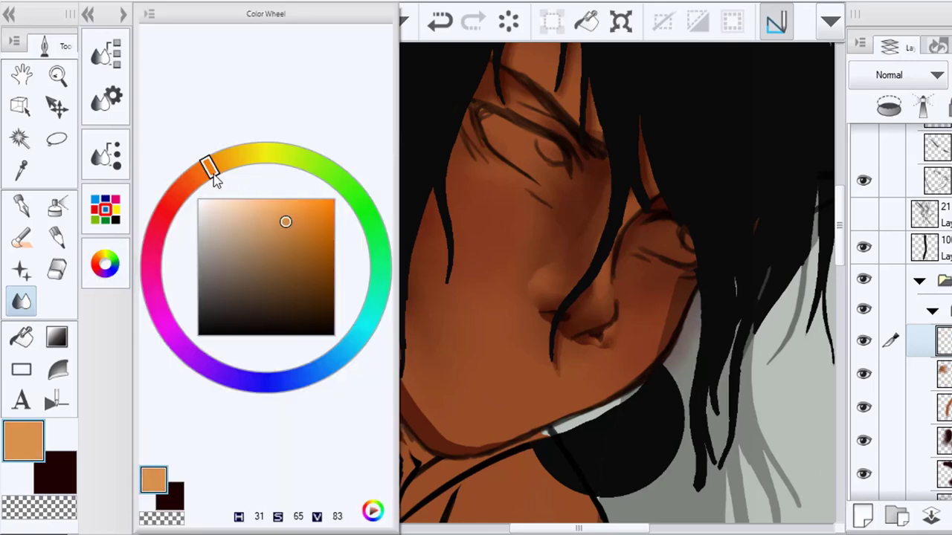
{"action": "left_click", "coordinate": [105, 264]}
{"action": "left_click", "coordinate": [21, 238]}
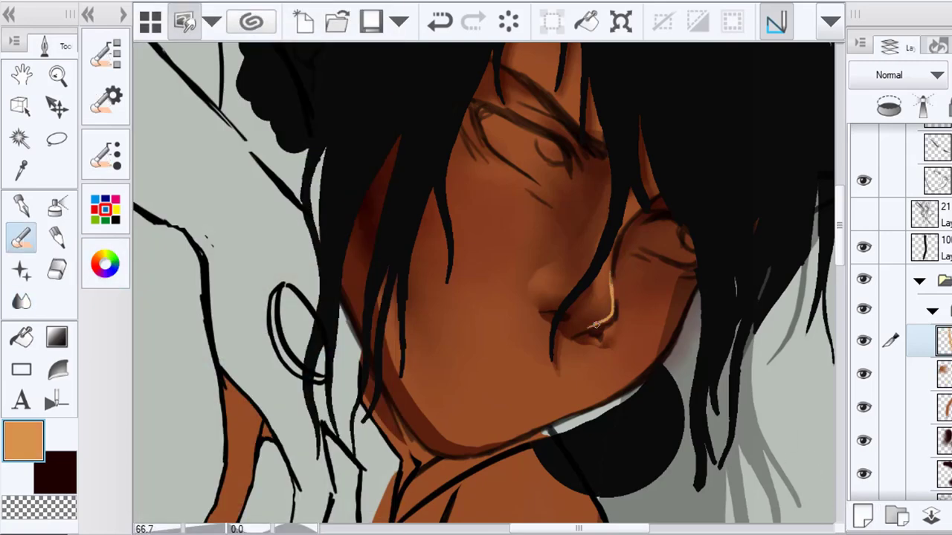
{"action": "scroll", "coordinate": [596, 324], "scroll_direction": "down", "scroll_amount": 3}
{"action": "key", "text": "Delete"}
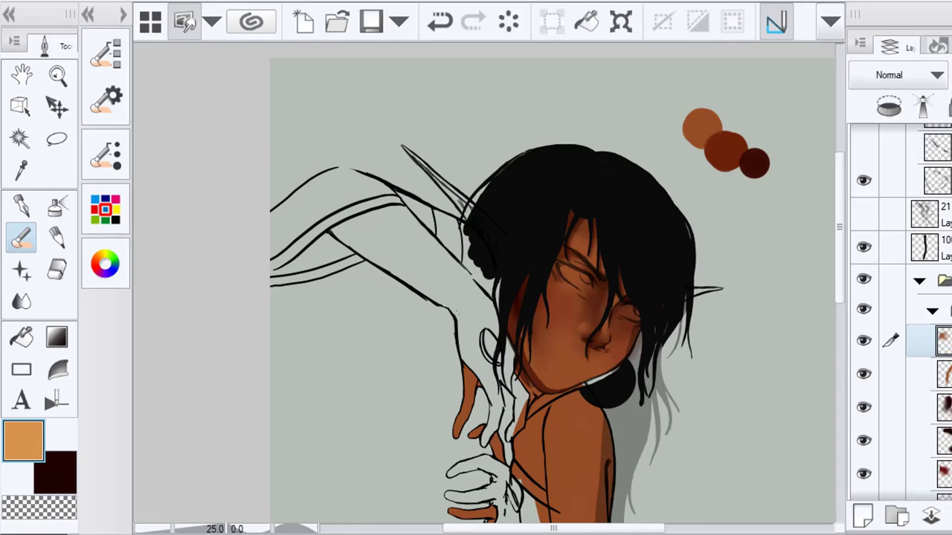
On a new layer, paint near-black red shadow patches on the near cheek and beside the mouth area below the nose
{"action": "scroll", "coordinate": [626, 386], "scroll_direction": "up", "scroll_amount": 2}
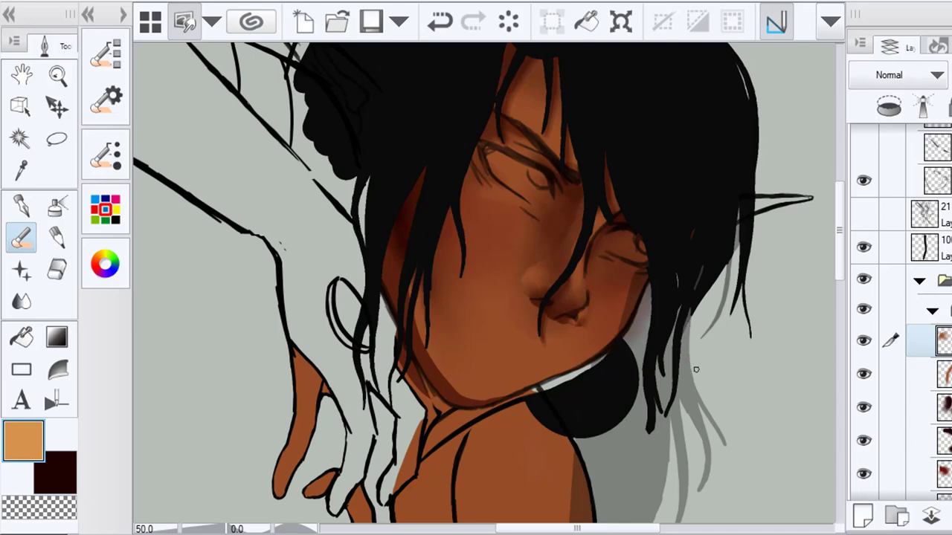
{"action": "left_click", "coordinate": [58, 461]}
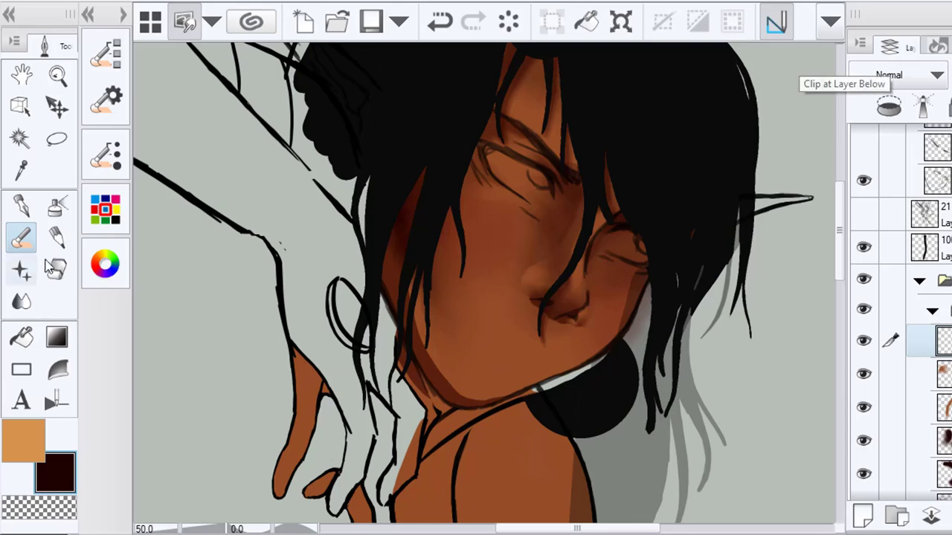
{"action": "mouse_move", "coordinate": [446, 249]}
{"action": "left_mouse_down"}
{"action": "mouse_move", "coordinate": [503, 270]}
{"action": "mouse_move", "coordinate": [446, 252]}
{"action": "left_mouse_up"}
{"action": "left_click_drag", "start_coordinate": [565, 327], "coordinate": [617, 346]}
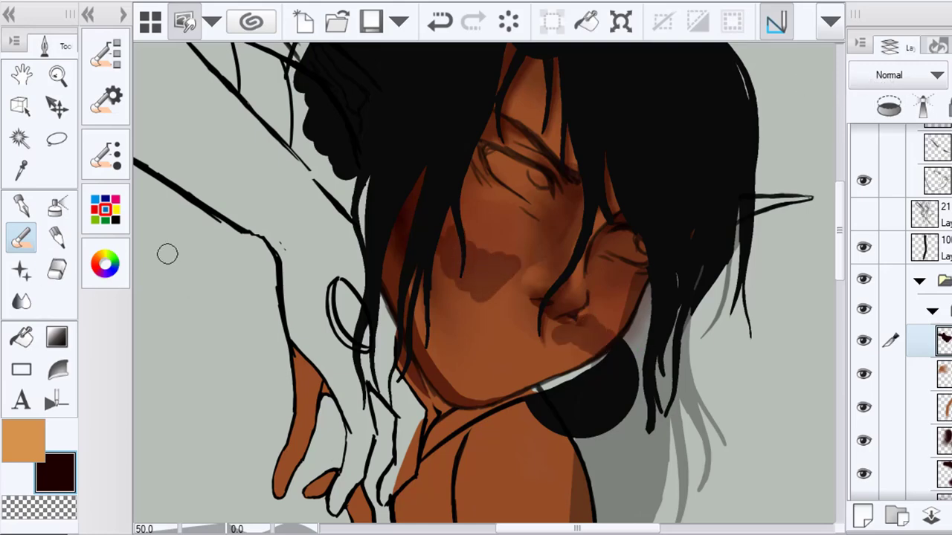
Blend the near-cheek and below-nose shadow patches smoothly into the skin with a larger blending brush
{"action": "left_click", "coordinate": [20, 301]}
{"action": "key", "text": "bracketright"}
{"action": "mouse_move", "coordinate": [494, 244]}
{"action": "left_mouse_down"}
{"action": "mouse_move", "coordinate": [471, 228]}
{"action": "mouse_move", "coordinate": [447, 283]}
{"action": "mouse_move", "coordinate": [484, 304]}
{"action": "mouse_move", "coordinate": [493, 293]}
{"action": "mouse_move", "coordinate": [484, 316]}
{"action": "mouse_move", "coordinate": [493, 310]}
{"action": "left_mouse_up"}
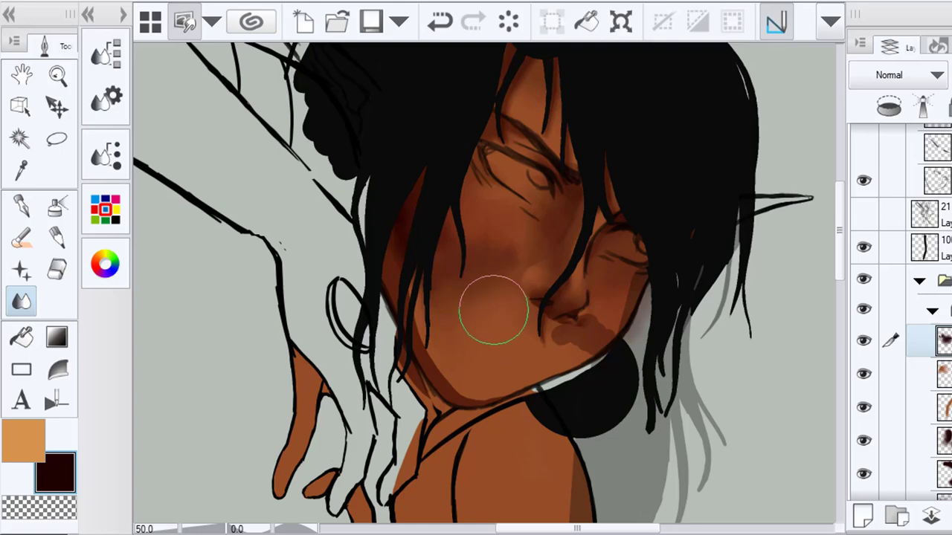
{"action": "scroll", "coordinate": [480, 291], "scroll_direction": "down", "scroll_amount": 1}
{"action": "key", "text": "bracketright"}
{"action": "key", "text": "bracketright"}
{"action": "key", "text": "bracketright"}
{"action": "left_click_drag", "start_coordinate": [478, 277], "coordinate": [491, 261]}
{"action": "left_click_drag", "start_coordinate": [580, 283], "coordinate": [575, 307]}
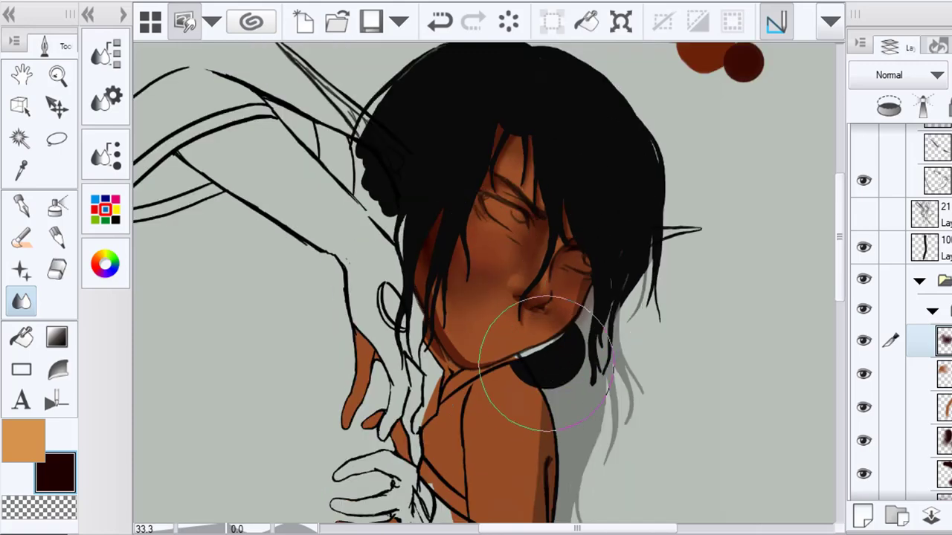
{"action": "mouse_move", "coordinate": [547, 364]}
{"action": "left_mouse_down"}
{"action": "mouse_move", "coordinate": [537, 343]}
{"action": "mouse_move", "coordinate": [559, 346]}
{"action": "mouse_move", "coordinate": [577, 324]}
{"action": "mouse_move", "coordinate": [562, 293]}
{"action": "left_mouse_up"}
{"action": "scroll", "coordinate": [587, 379], "scroll_direction": "down", "scroll_amount": 3}
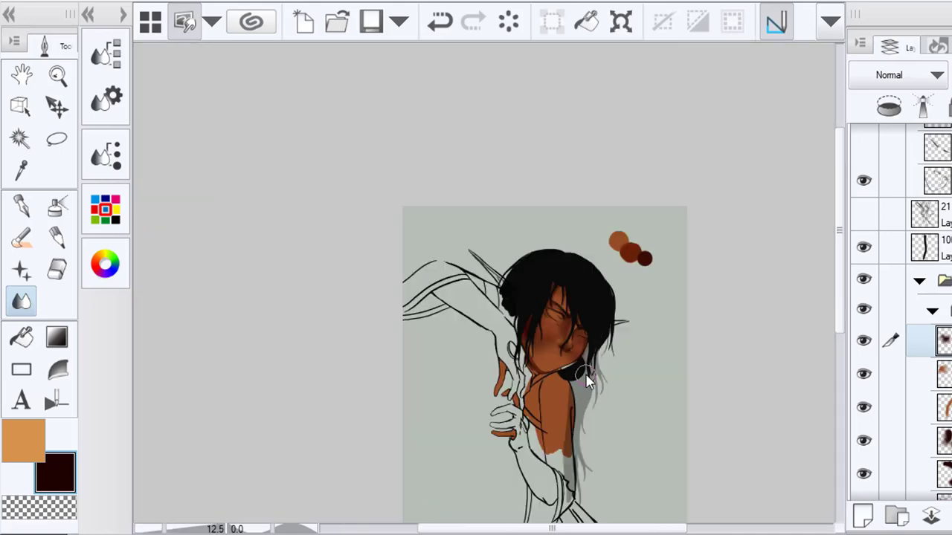
{"action": "scroll", "coordinate": [592, 377], "scroll_direction": "up", "scroll_amount": 3}
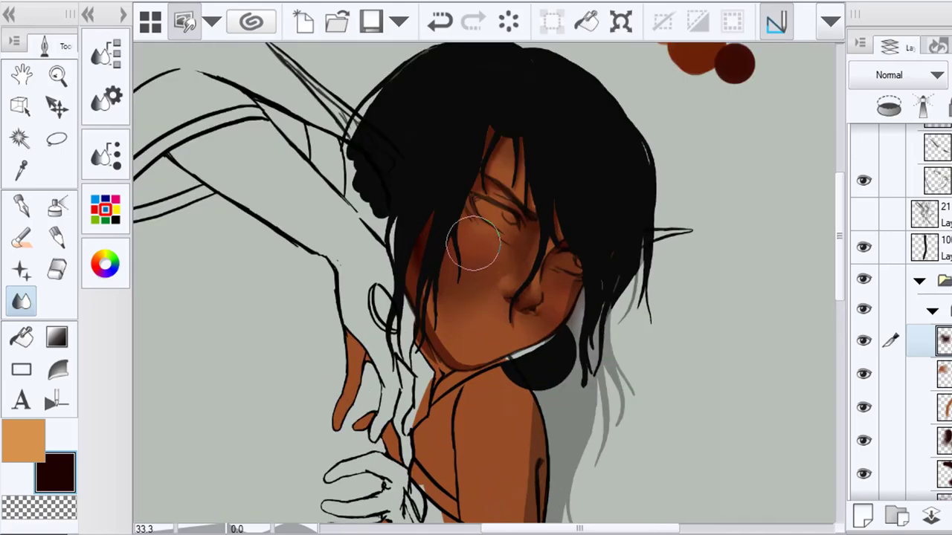
{"action": "mouse_move", "coordinate": [472, 275]}
{"action": "left_mouse_down"}
{"action": "mouse_move", "coordinate": [485, 314]}
{"action": "mouse_move", "coordinate": [469, 314]}
{"action": "mouse_move", "coordinate": [477, 297]}
{"action": "mouse_move", "coordinate": [485, 313]}
{"action": "mouse_move", "coordinate": [447, 323]}
{"action": "mouse_move", "coordinate": [490, 346]}
{"action": "mouse_move", "coordinate": [522, 336]}
{"action": "mouse_move", "coordinate": [498, 389]}
{"action": "mouse_move", "coordinate": [507, 379]}
{"action": "mouse_move", "coordinate": [525, 388]}
{"action": "mouse_move", "coordinate": [502, 350]}
{"action": "left_mouse_up"}
On the lower clipped shadow layer, soften the dark shading along the side of the face and the jaw
{"action": "scroll", "coordinate": [922, 327], "scroll_direction": "down", "scroll_amount": 5}
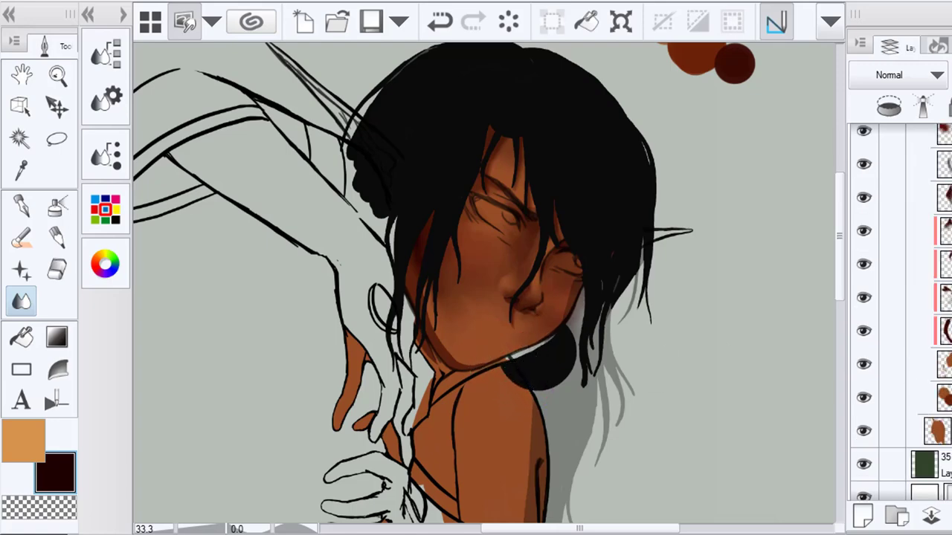
{"action": "left_click", "coordinate": [925, 330]}
{"action": "mouse_move", "coordinate": [438, 271]}
{"action": "left_mouse_down"}
{"action": "mouse_move", "coordinate": [435, 318]}
{"action": "mouse_move", "coordinate": [471, 351]}
{"action": "mouse_move", "coordinate": [443, 307]}
{"action": "mouse_move", "coordinate": [525, 380]}
{"action": "mouse_move", "coordinate": [437, 280]}
{"action": "left_mouse_up"}
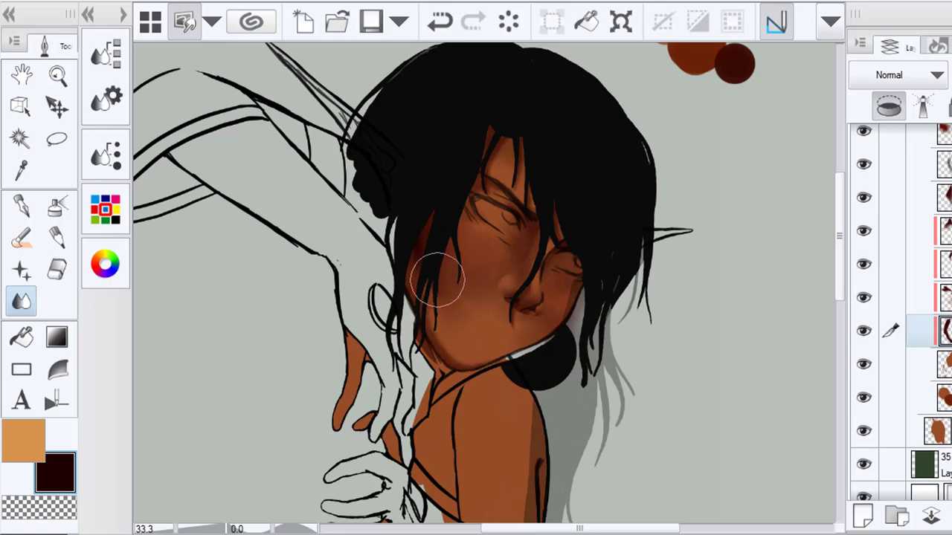
{"action": "mouse_move", "coordinate": [561, 401]}
{"action": "left_mouse_down"}
{"action": "mouse_move", "coordinate": [440, 340]}
{"action": "mouse_move", "coordinate": [478, 302]}
{"action": "mouse_move", "coordinate": [453, 263]}
{"action": "mouse_move", "coordinate": [532, 344]}
{"action": "left_mouse_up"}
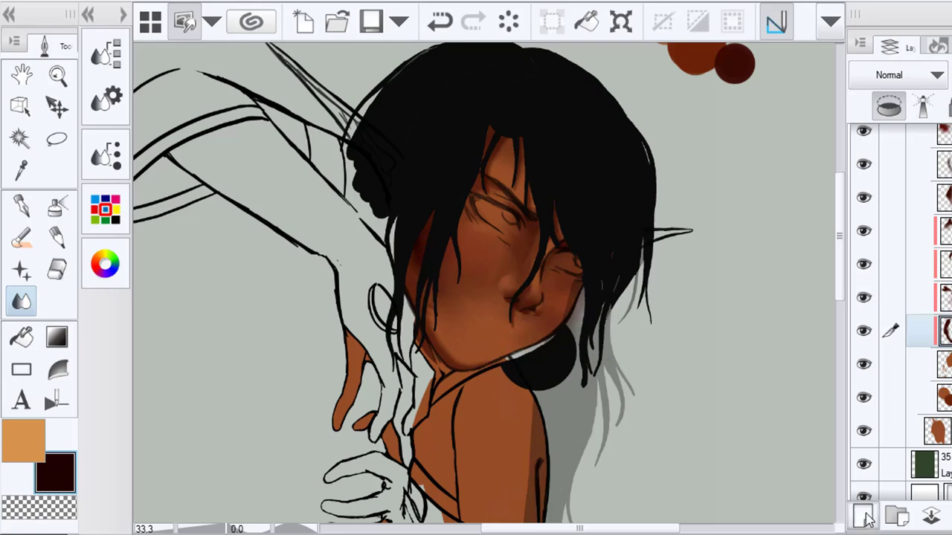
Add a new layer at the top of the face shading stack and clip the shading layers beneath it to the layer below
{"action": "left_click", "coordinate": [863, 516]}
{"action": "scroll", "coordinate": [938, 331], "scroll_direction": "up", "scroll_amount": 2}
{"action": "left_click_drag", "start_coordinate": [938, 397], "coordinate": [938, 149]}
{"action": "scroll", "coordinate": [938, 223], "scroll_direction": "up", "scroll_amount": 5}
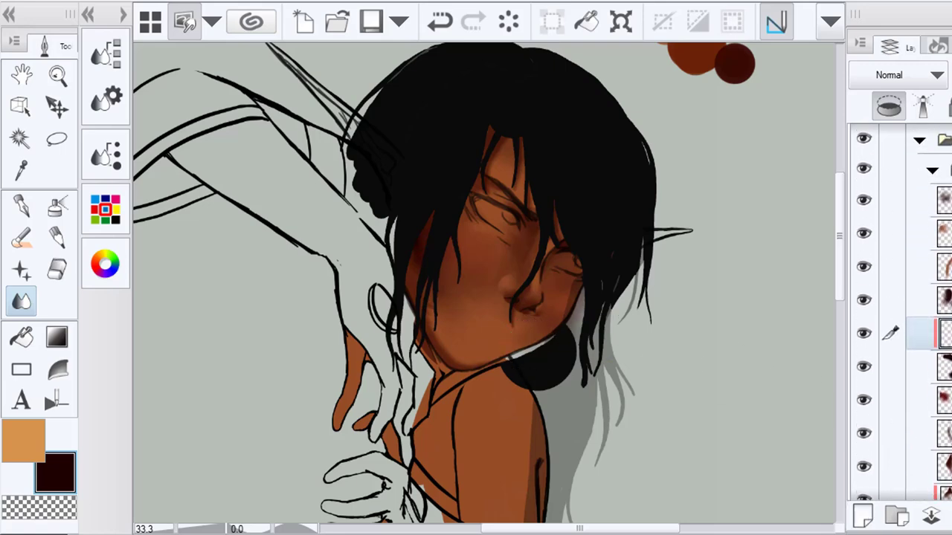
{"action": "left_click_drag", "start_coordinate": [938, 333], "coordinate": [938, 186]}
{"action": "left_click", "coordinate": [926, 234]}
{"action": "left_click_drag", "start_coordinate": [894, 266], "coordinate": [896, 475]}
{"action": "left_click", "coordinate": [889, 107]}
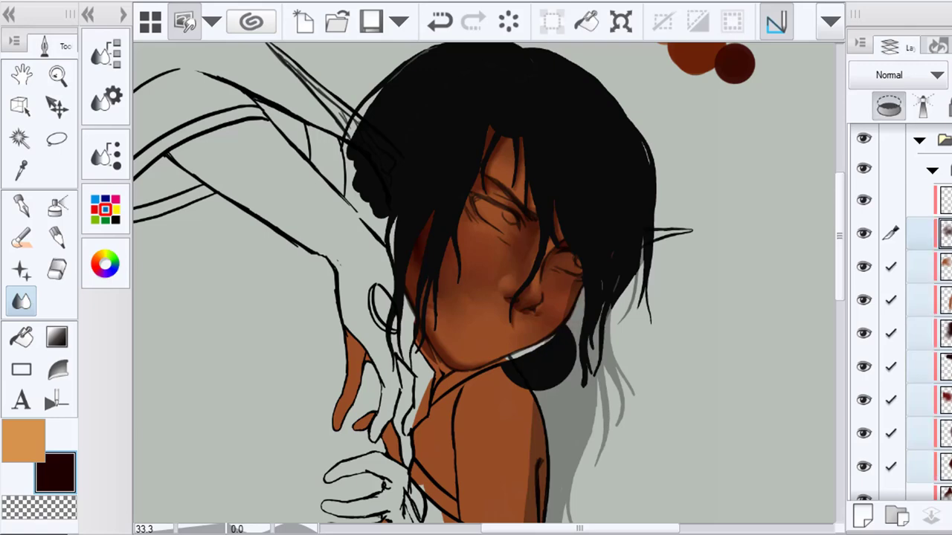
On the new top layer, paint skin brown sampled from the lower face on the near cheek below the eye, and blend it
{"action": "left_click", "coordinate": [922, 205]}
{"action": "left_click", "coordinate": [923, 223]}
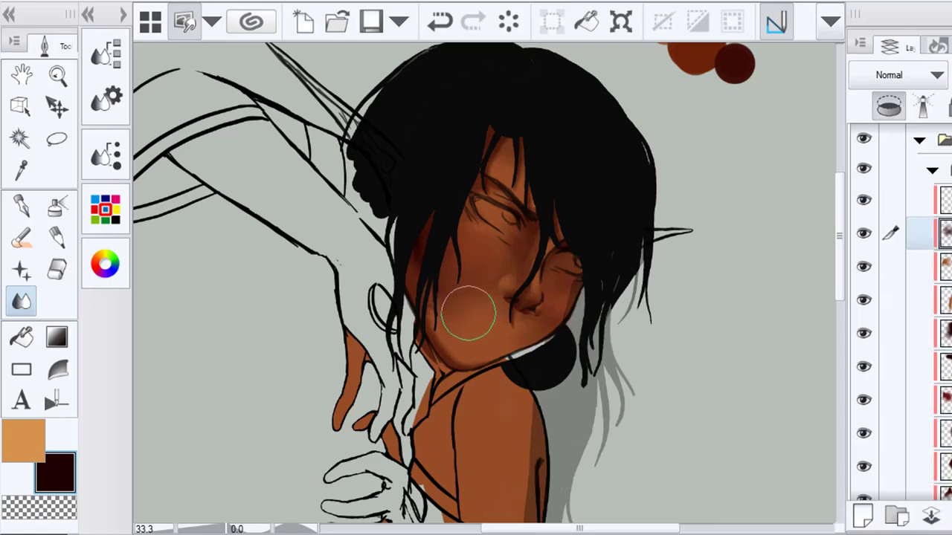
{"action": "left_click", "coordinate": [923, 202]}
{"action": "left_click", "coordinate": [31, 433]}
{"action": "left_click", "coordinate": [22, 171]}
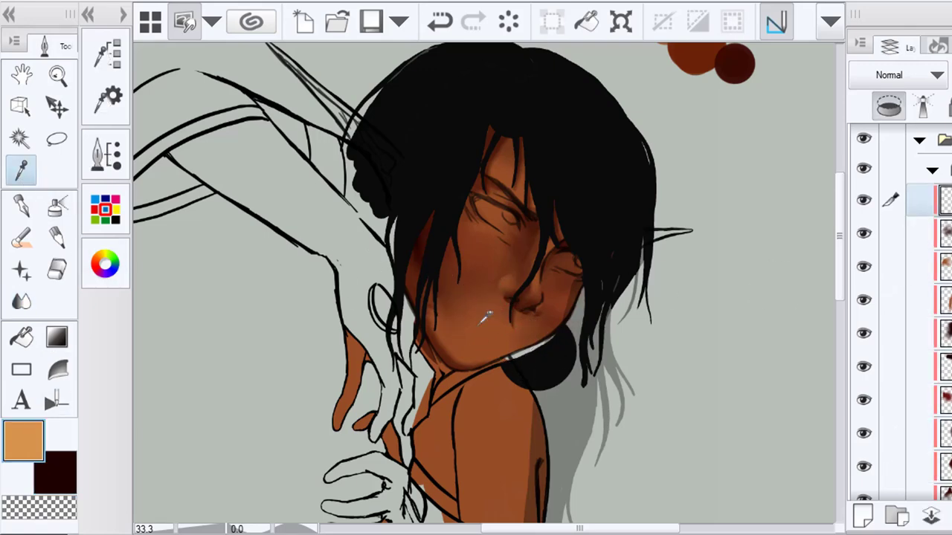
{"action": "left_click", "coordinate": [481, 321]}
{"action": "left_click", "coordinate": [23, 243]}
{"action": "left_click_drag", "start_coordinate": [466, 242], "coordinate": [478, 255]}
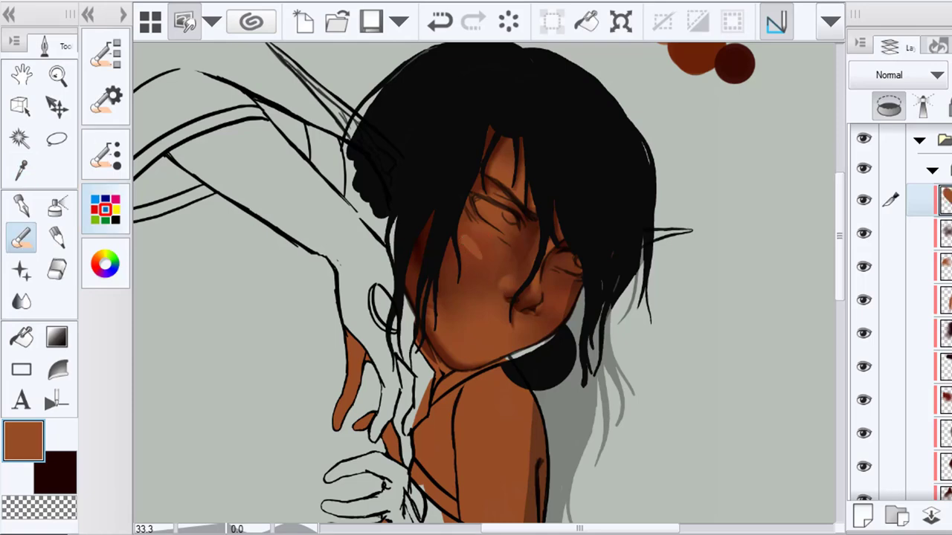
{"action": "left_click", "coordinate": [21, 300]}
{"action": "left_click_drag", "start_coordinate": [470, 248], "coordinate": [501, 269]}
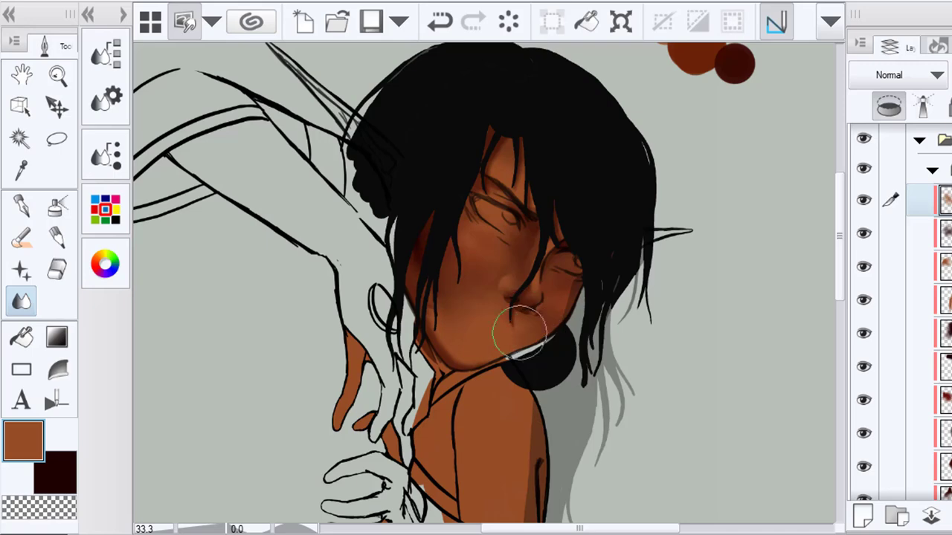
Paint skin brown on the far cheek, add another patch there on a new clipped layer, and blend both
{"action": "left_click", "coordinate": [32, 243]}
{"action": "mouse_move", "coordinate": [563, 294]}
{"action": "left_mouse_down"}
{"action": "mouse_move", "coordinate": [542, 285]}
{"action": "mouse_move", "coordinate": [571, 284]}
{"action": "left_mouse_up"}
{"action": "left_click", "coordinate": [21, 301]}
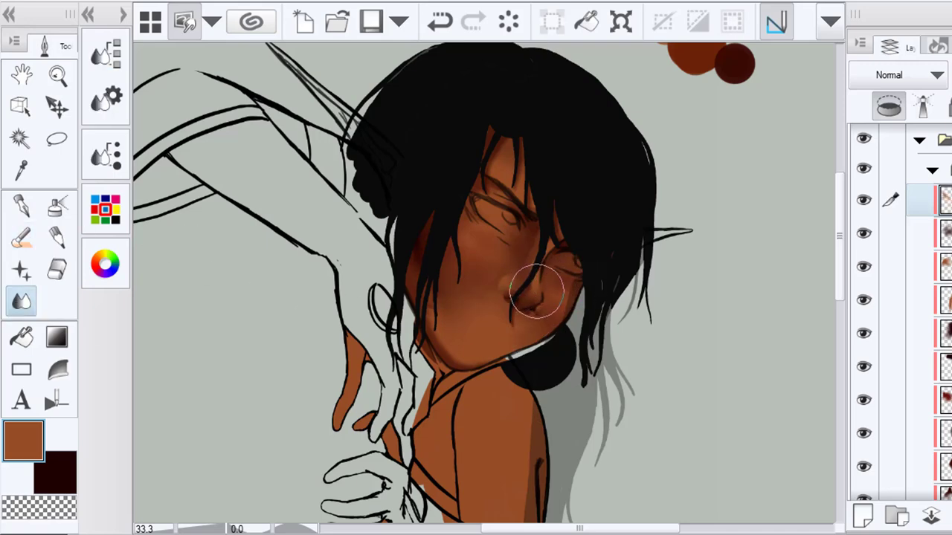
{"action": "key", "text": "b"}
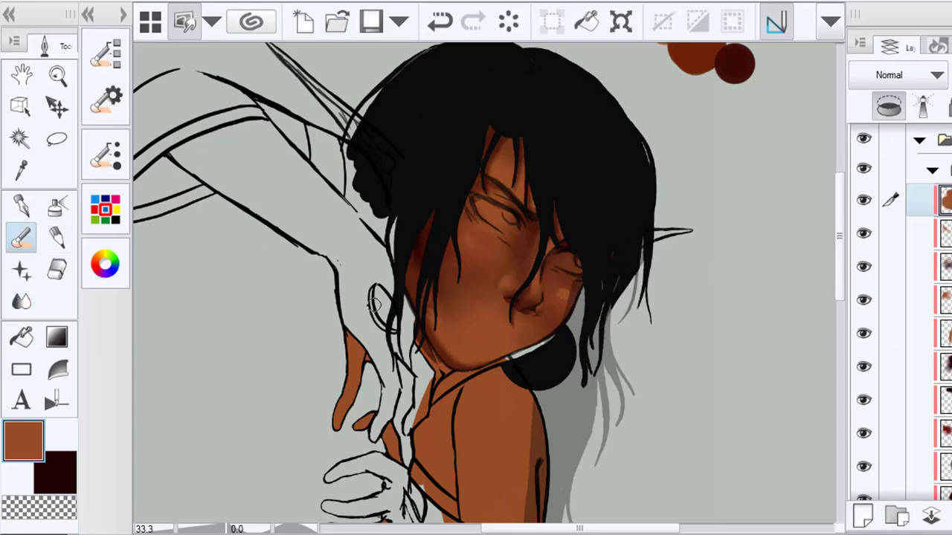
{"action": "key", "text": "j"}
{"action": "mouse_move", "coordinate": [563, 290]}
{"action": "left_mouse_down"}
{"action": "mouse_move", "coordinate": [541, 281]}
{"action": "mouse_move", "coordinate": [573, 275]}
{"action": "left_mouse_up"}
{"action": "scroll", "coordinate": [623, 336], "scroll_direction": "down", "scroll_amount": 4}
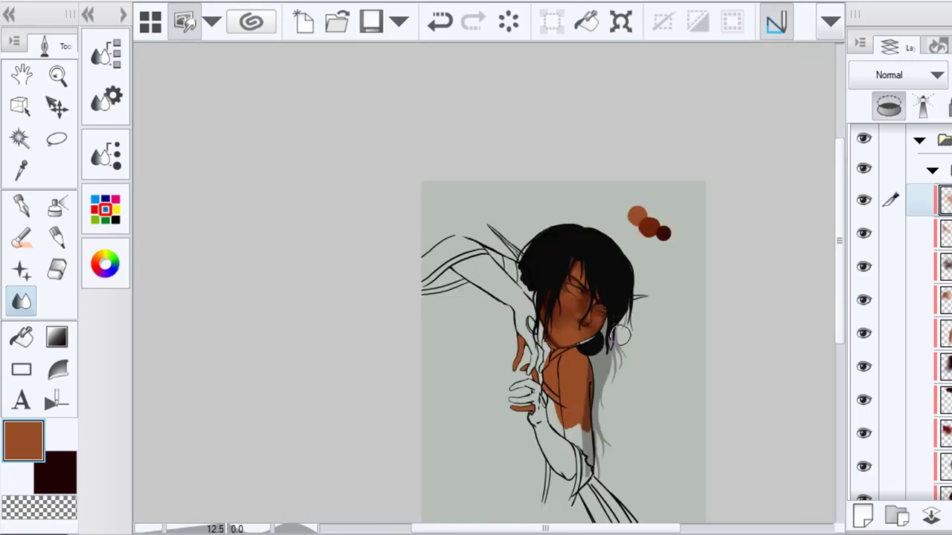
{"action": "scroll", "coordinate": [623, 337], "scroll_direction": "up", "scroll_amount": 4}
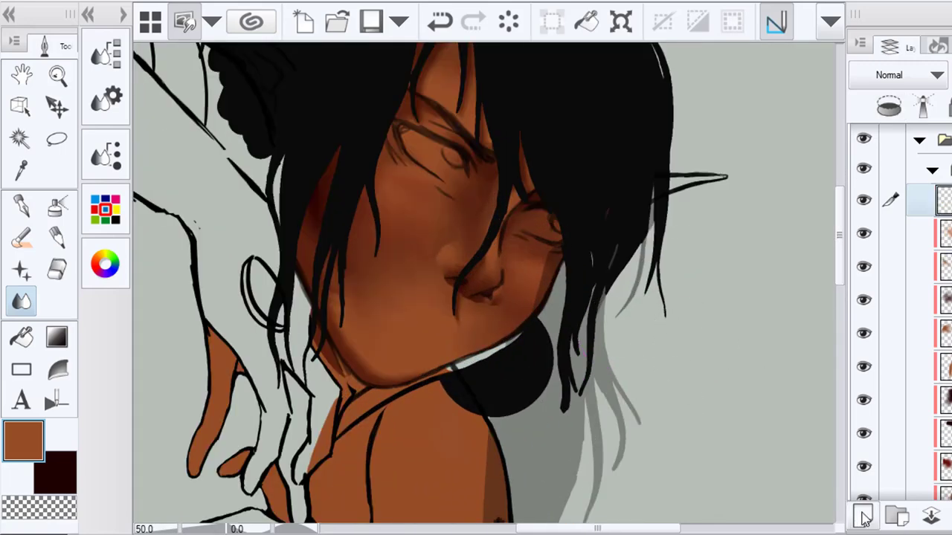
On a new unclipped layer, sketch the mouth outline below the nose in near-black red
{"action": "key", "text": "b"}
{"action": "scroll", "coordinate": [410, 332], "scroll_direction": "up", "scroll_amount": 1}
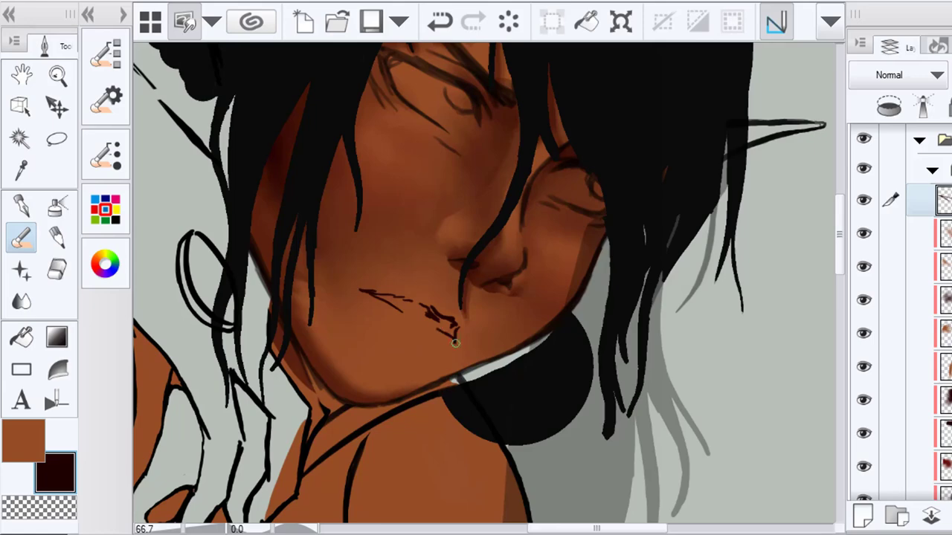
{"action": "scroll", "coordinate": [424, 335], "scroll_direction": "down", "scroll_amount": 3}
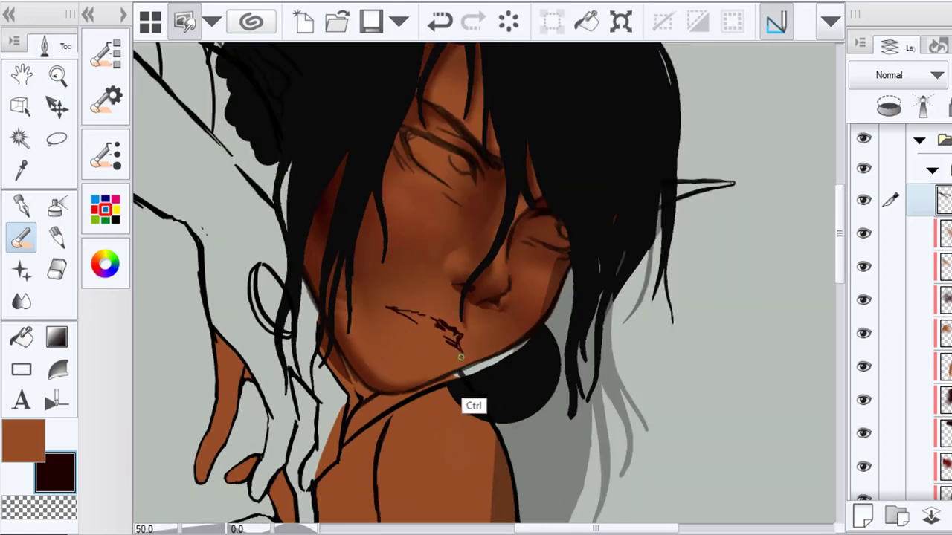
{"action": "scroll", "coordinate": [412, 327], "scroll_direction": "up", "scroll_amount": 3}
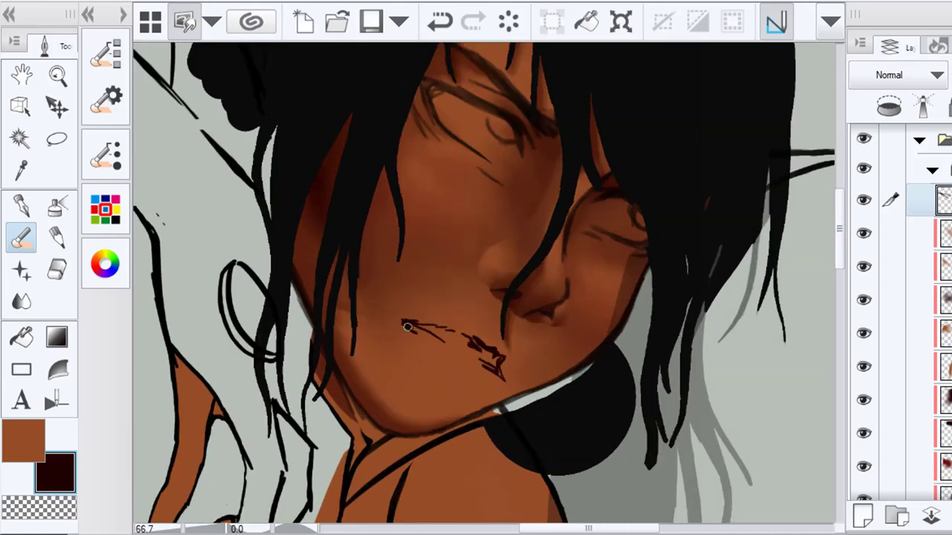
{"action": "scroll", "coordinate": [488, 375], "scroll_direction": "down", "scroll_amount": 3}
{"action": "scroll", "coordinate": [498, 371], "scroll_direction": "up", "scroll_amount": 3}
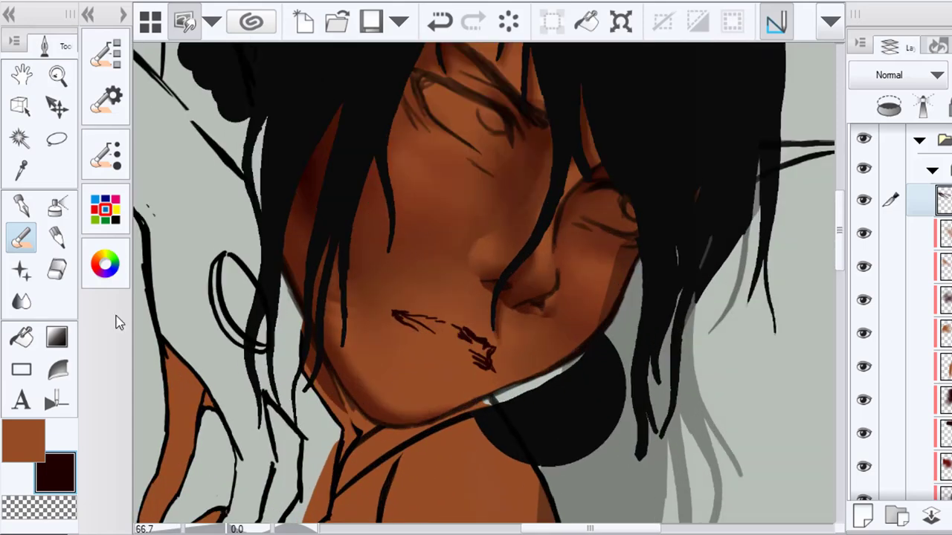
Thicken the lower and upper edges of the mouth and fill its far corner with near-black red
{"action": "key", "text": "e"}
{"action": "left_click", "coordinate": [22, 237]}
{"action": "scroll", "coordinate": [416, 321], "scroll_direction": "up", "scroll_amount": 1}
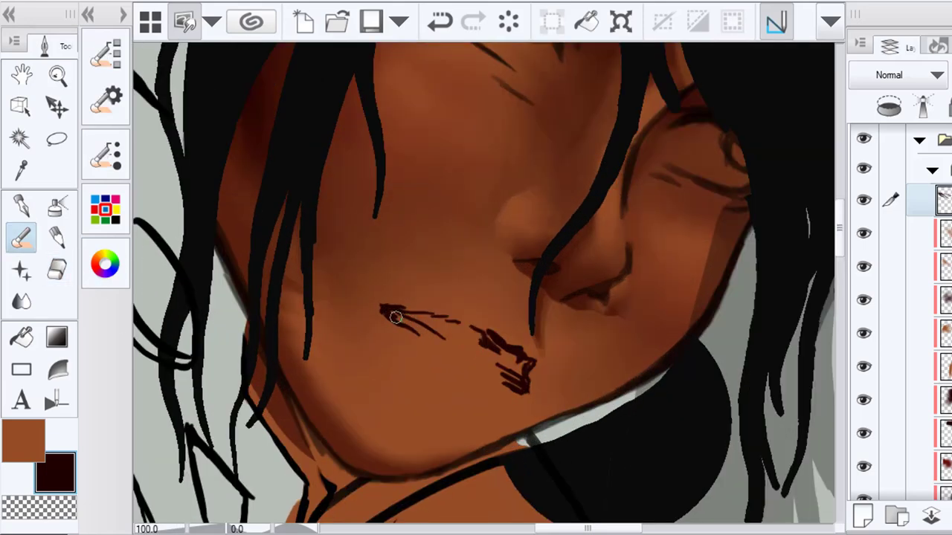
{"action": "left_click_drag", "start_coordinate": [391, 313], "coordinate": [493, 371]}
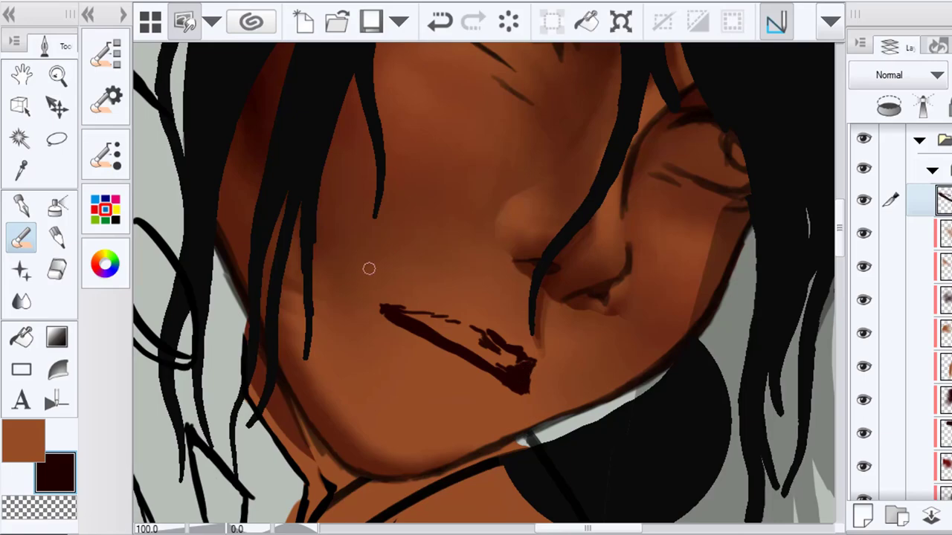
{"action": "left_click_drag", "start_coordinate": [422, 320], "coordinate": [467, 330]}
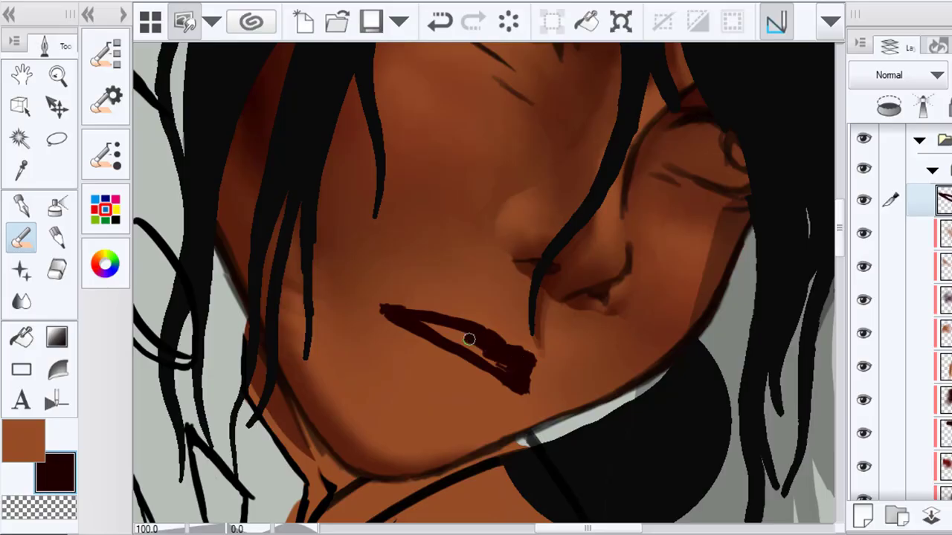
Fill the gap inside the mouth outline with solid dark brown brush strokes
{"action": "left_click_drag", "start_coordinate": [420, 320], "coordinate": [493, 357]}
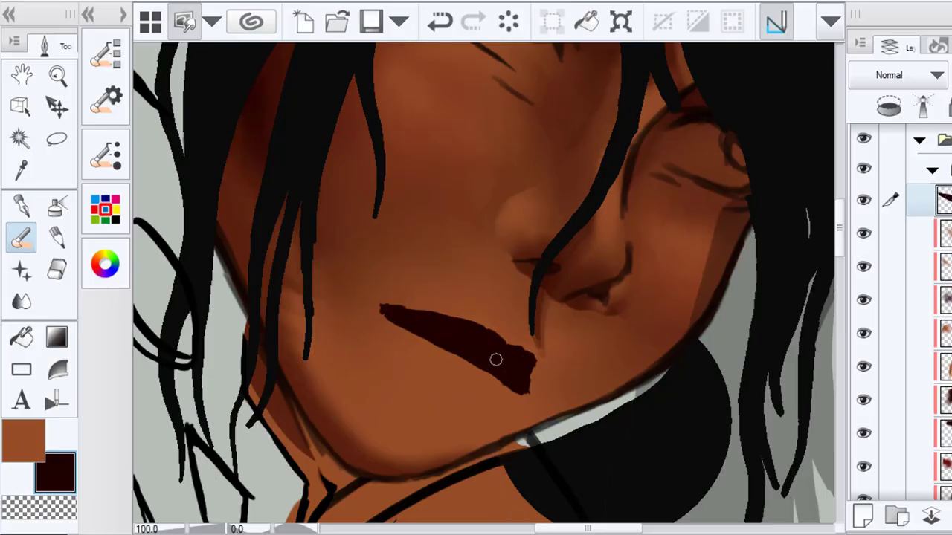
{"action": "key", "text": "ctrl+minus"}
{"action": "key", "text": "ctrl+minus"}
{"action": "scroll", "coordinate": [523, 374], "scroll_direction": "up", "scroll_amount": 5}
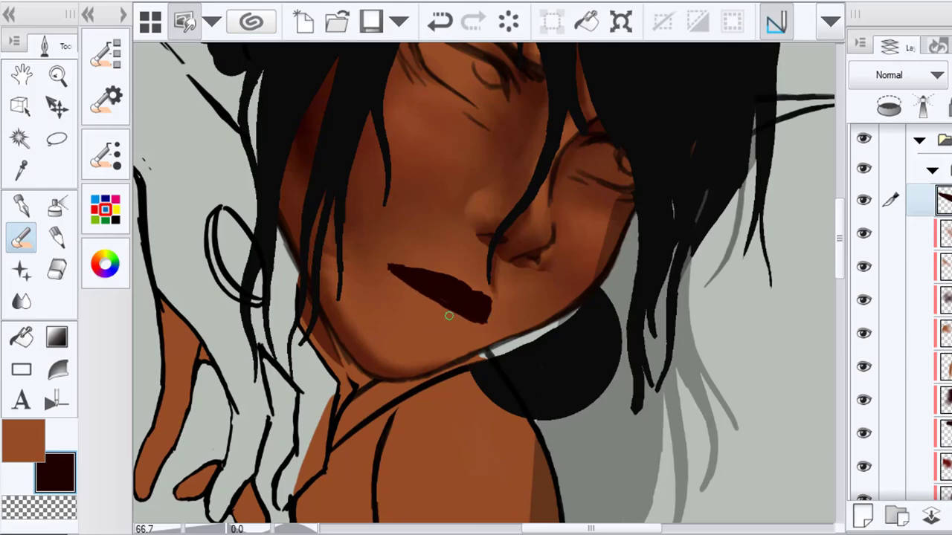
{"action": "scroll", "coordinate": [449, 316], "scroll_direction": "down", "scroll_amount": 5}
{"action": "scroll", "coordinate": [491, 338], "scroll_direction": "up", "scroll_amount": 2}
{"action": "scroll", "coordinate": [491, 338], "scroll_direction": "down", "scroll_amount": 2}
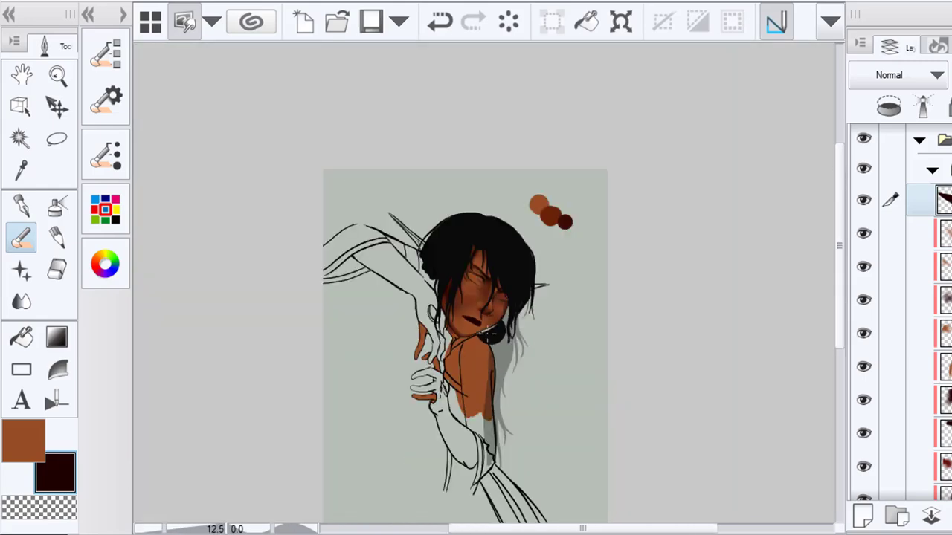
{"action": "scroll", "coordinate": [489, 335], "scroll_direction": "up", "scroll_amount": 4}
{"action": "scroll", "coordinate": [452, 305], "scroll_direction": "down", "scroll_amount": 2}
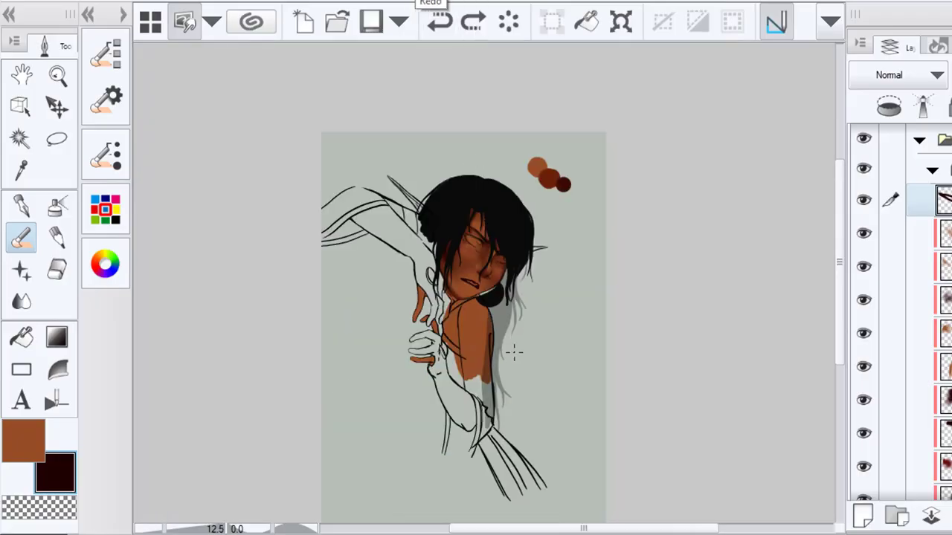
Smooth the rough edges of the dark brown mouth outline with the Blend tool
{"action": "scroll", "coordinate": [489, 340], "scroll_direction": "up", "scroll_amount": 5}
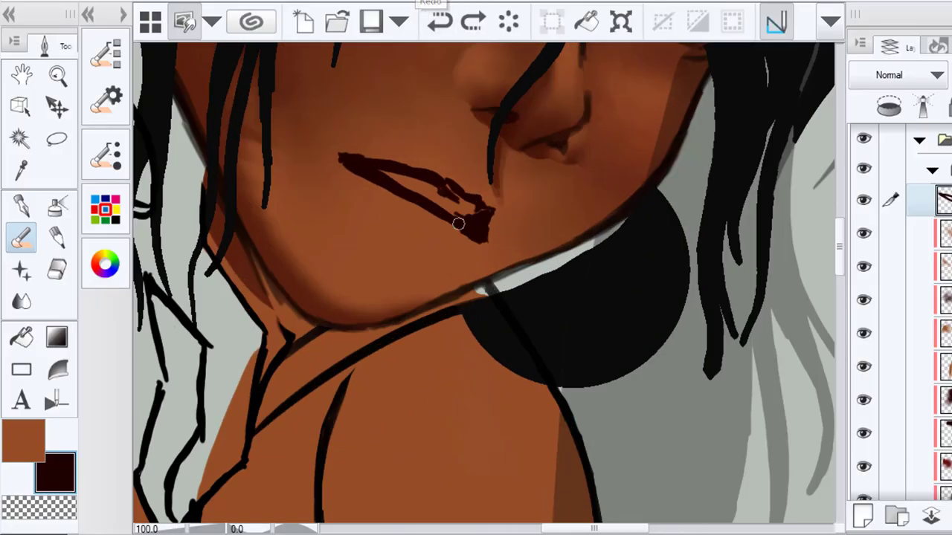
{"action": "scroll", "coordinate": [458, 223], "scroll_direction": "up", "scroll_amount": 1}
{"action": "key", "text": "j"}
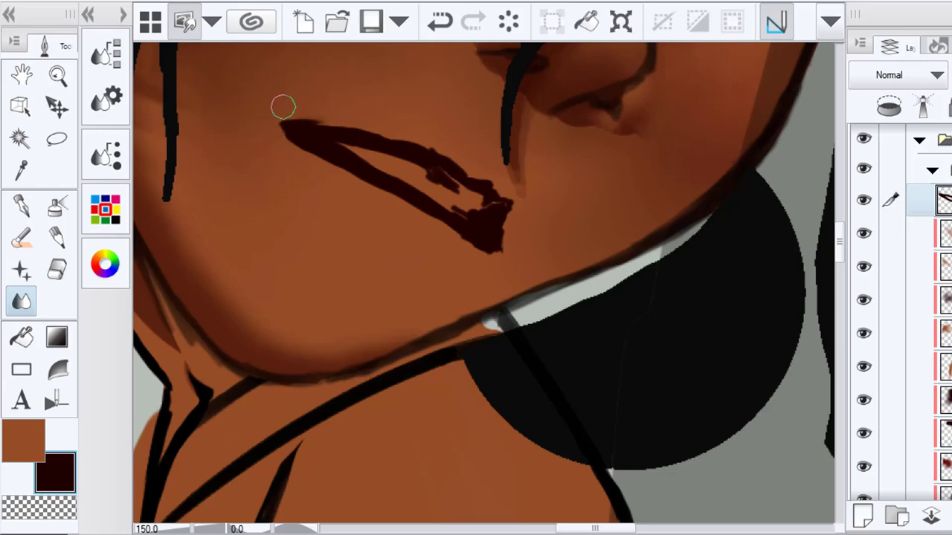
{"action": "left_click_drag", "start_coordinate": [385, 127], "coordinate": [437, 152]}
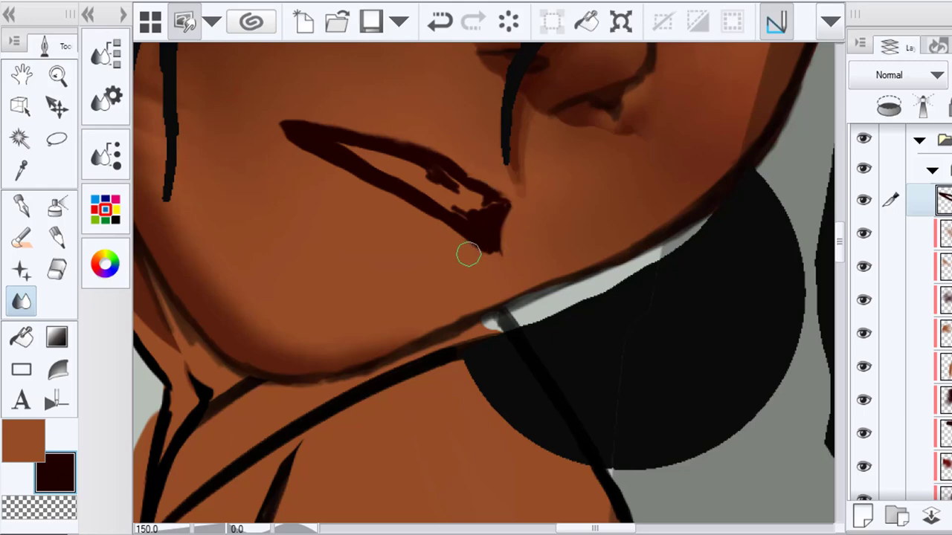
{"action": "scroll", "coordinate": [496, 264], "scroll_direction": "down", "scroll_amount": 6}
{"action": "scroll", "coordinate": [478, 223], "scroll_direction": "up", "scroll_amount": 3}
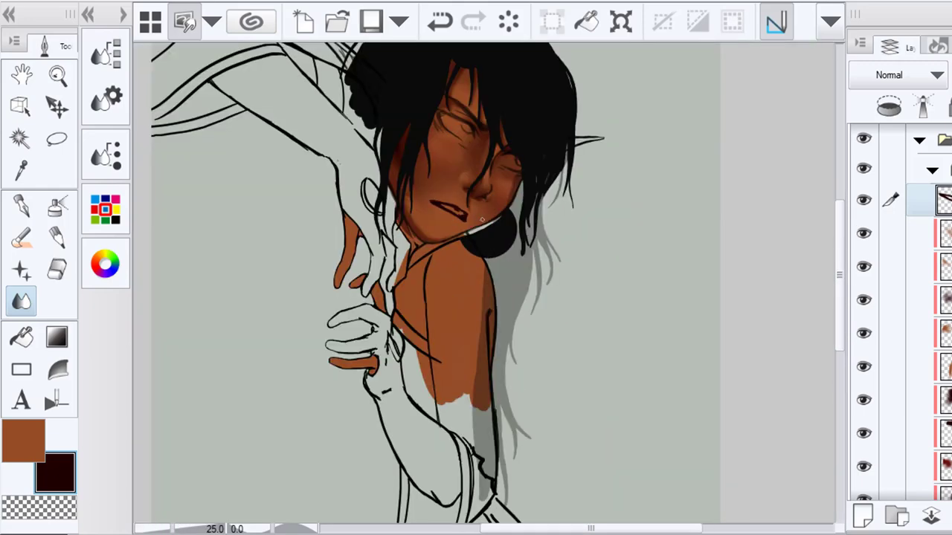
Compare the mouth with and without the last change by undoing and redoing it at full-figure and close-up views
{"action": "scroll", "coordinate": [478, 223], "scroll_direction": "up", "scroll_amount": 1}
{"action": "key", "text": "o"}
{"action": "scroll", "coordinate": [444, 218], "scroll_direction": "down", "scroll_amount": 4}
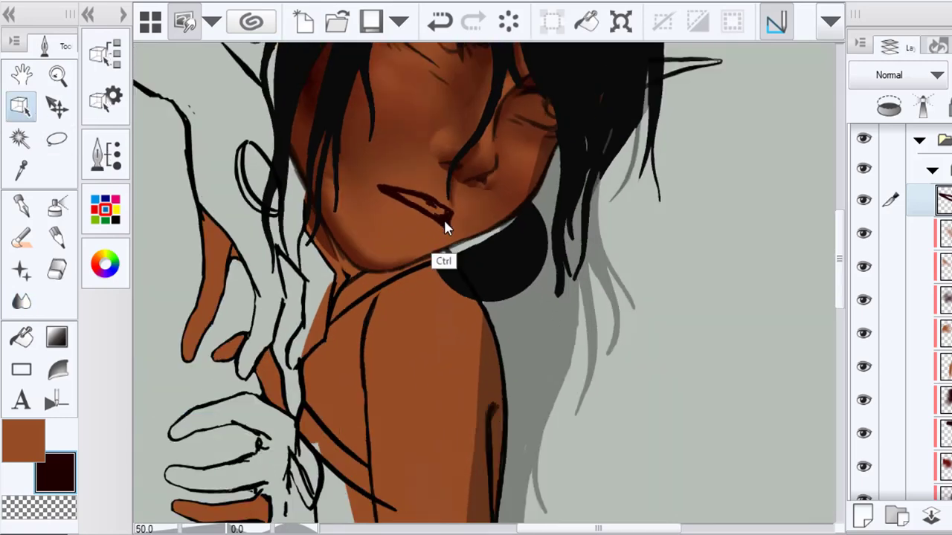
{"action": "scroll", "coordinate": [480, 213], "scroll_direction": "up", "scroll_amount": 3}
{"action": "scroll", "coordinate": [400, 275], "scroll_direction": "up", "scroll_amount": 1}
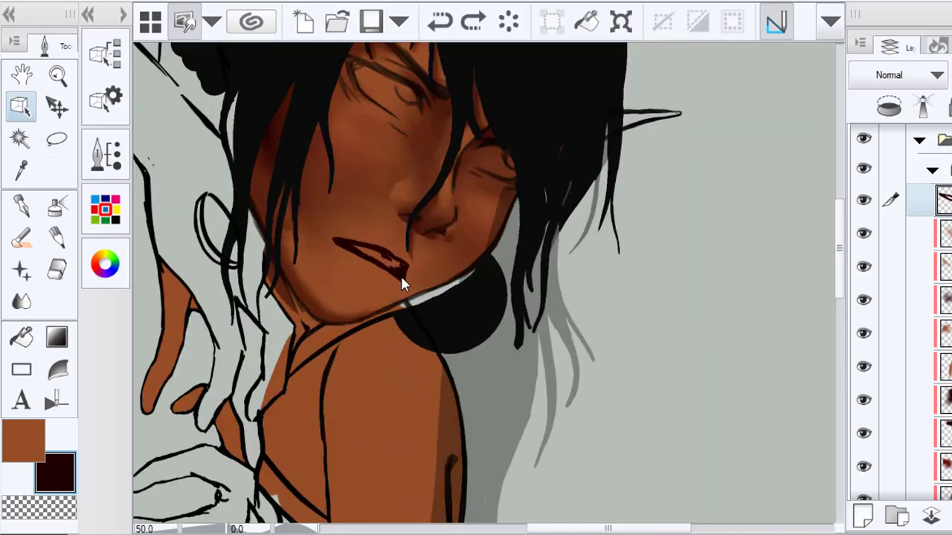
{"action": "scroll", "coordinate": [400, 281], "scroll_direction": "down", "scroll_amount": 3}
{"action": "key", "text": "ctrl+z"}
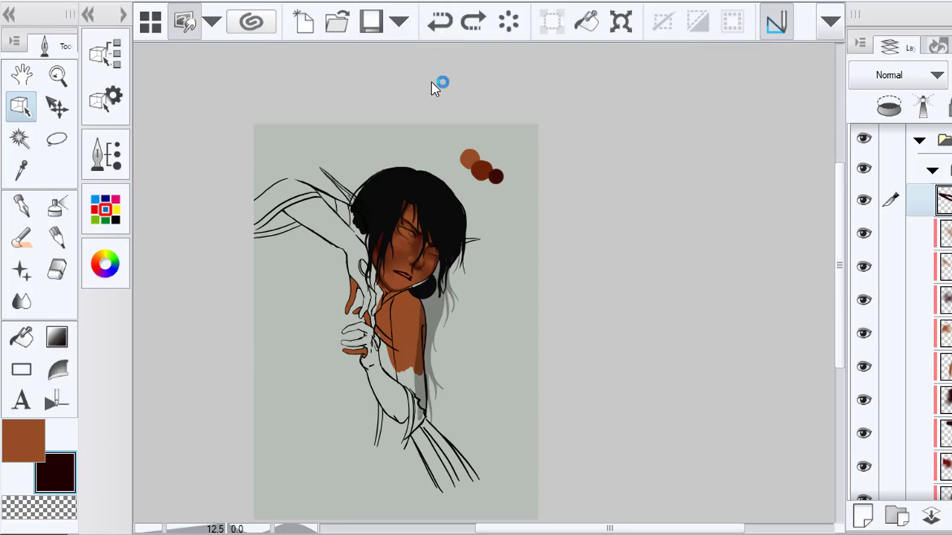
{"action": "scroll", "coordinate": [411, 279], "scroll_direction": "up", "scroll_amount": 3}
{"action": "key", "text": "ctrl+y"}
{"action": "scroll", "coordinate": [409, 279], "scroll_direction": "down", "scroll_amount": 3}
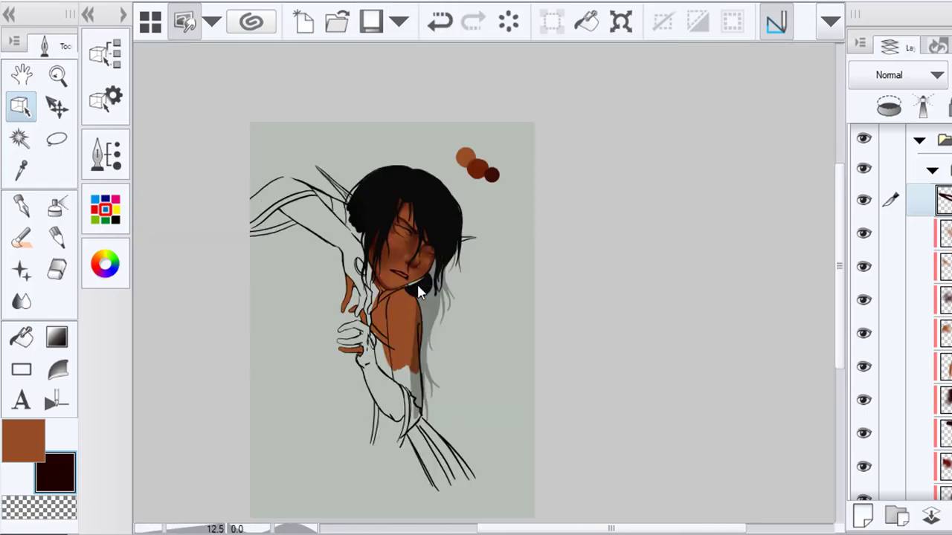
Transform the mouth drawing to make it slightly smaller and rotate it slightly counterclockwise, and apply the change
{"action": "scroll", "coordinate": [409, 278], "scroll_direction": "up", "scroll_amount": 3}
{"action": "key", "text": "ctrl+t"}
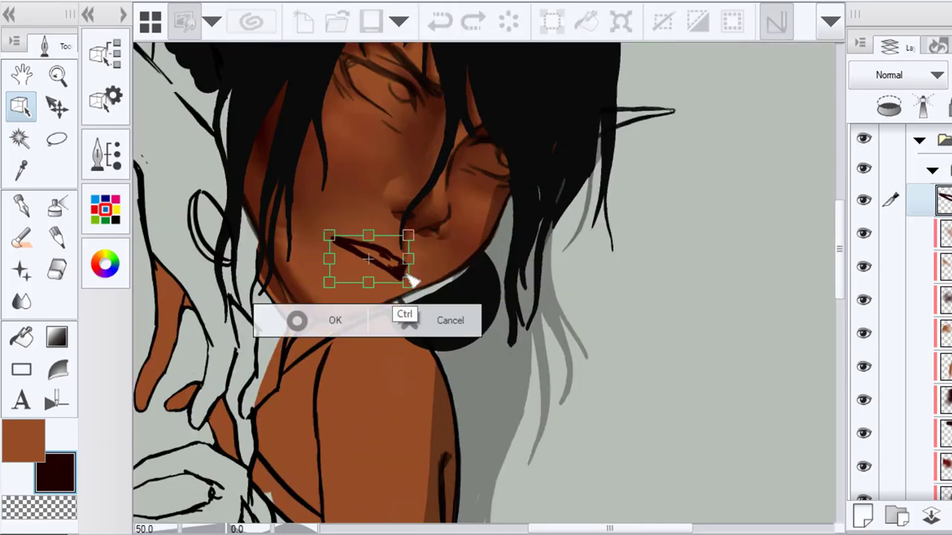
{"action": "left_click_drag", "start_coordinate": [392, 272], "coordinate": [427, 261]}
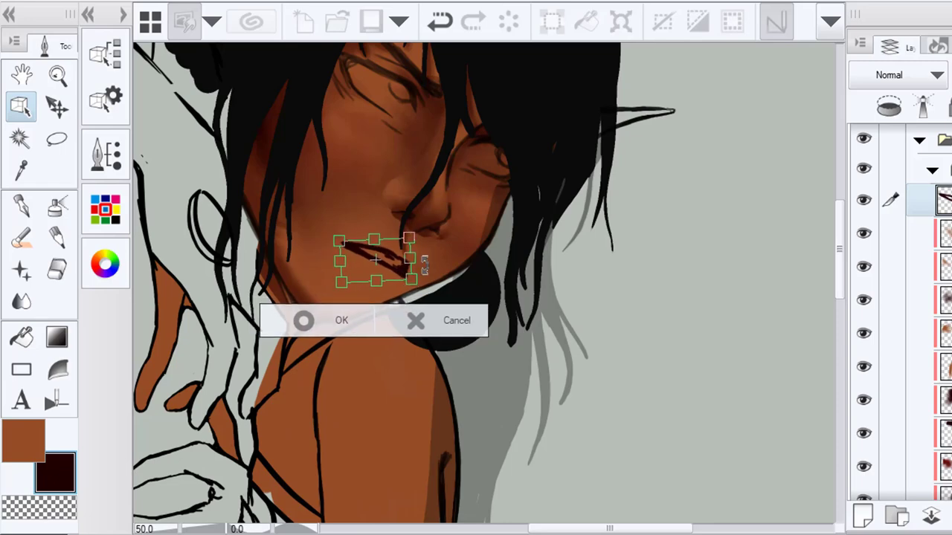
{"action": "left_click", "coordinate": [349, 322]}
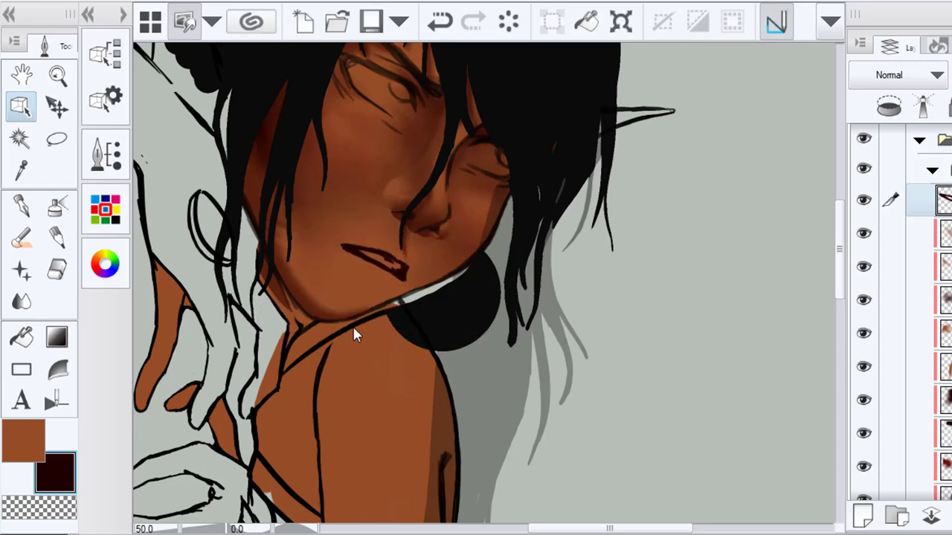
{"action": "scroll", "coordinate": [353, 325], "scroll_direction": "down", "scroll_amount": 1}
{"action": "scroll", "coordinate": [372, 308], "scroll_direction": "up", "scroll_amount": 2}
{"action": "scroll", "coordinate": [386, 305], "scroll_direction": "down", "scroll_amount": 4}
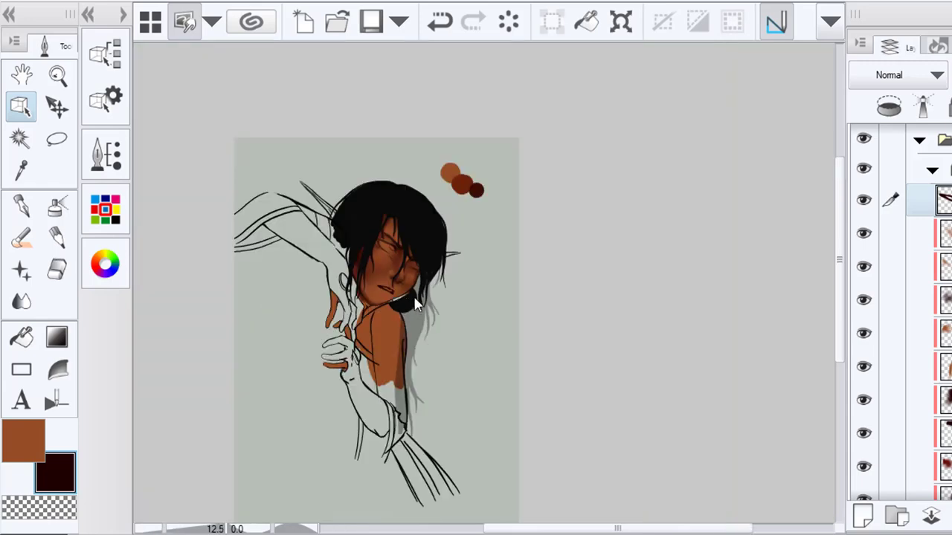
Transform the mouth again to shift it slightly down and away from the nose, and apply the move
{"action": "scroll", "coordinate": [401, 297], "scroll_direction": "up", "scroll_amount": 2}
{"action": "key", "text": "ctrl+t"}
{"action": "left_click_drag", "start_coordinate": [397, 270], "coordinate": [387, 275]}
{"action": "left_click", "coordinate": [334, 325]}
{"action": "scroll", "coordinate": [349, 321], "scroll_direction": "down", "scroll_amount": 3}
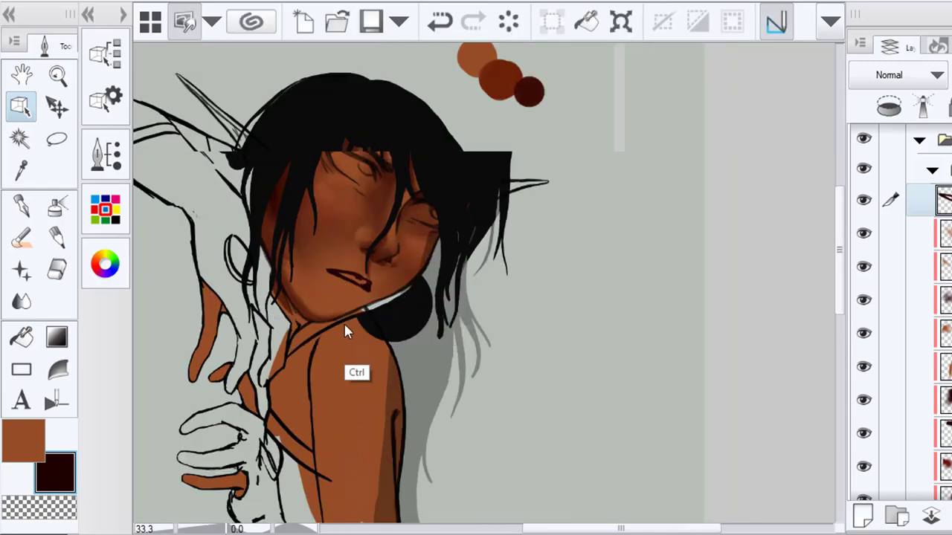
Enlarge the mouth slightly by stretching its two opposite corners outward in a transform, and apply it
{"action": "scroll", "coordinate": [366, 306], "scroll_direction": "up", "scroll_amount": 4}
{"action": "key", "text": "ctrl+t"}
{"action": "left_click_drag", "start_coordinate": [249, 258], "coordinate": [239, 256]}
{"action": "left_click_drag", "start_coordinate": [321, 294], "coordinate": [324, 304]}
{"action": "left_click", "coordinate": [210, 343]}
{"action": "key", "text": "ctrl+t"}
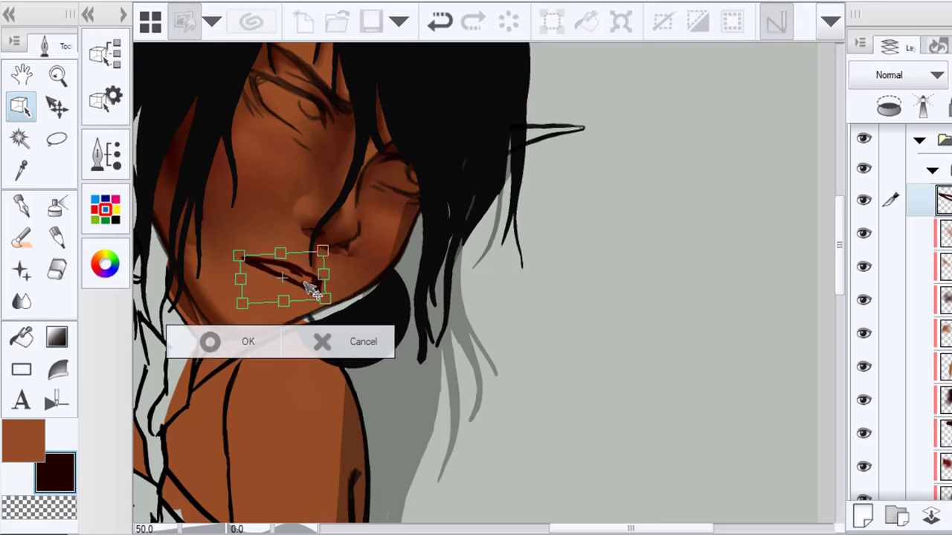
{"action": "left_click", "coordinate": [253, 347]}
Apply one more small transform to the mouth and check its placement against the whole figure
{"action": "scroll", "coordinate": [253, 345], "scroll_direction": "down", "scroll_amount": 4}
{"action": "scroll", "coordinate": [297, 339], "scroll_direction": "up", "scroll_amount": 3}
{"action": "key", "text": "ctrl+t"}
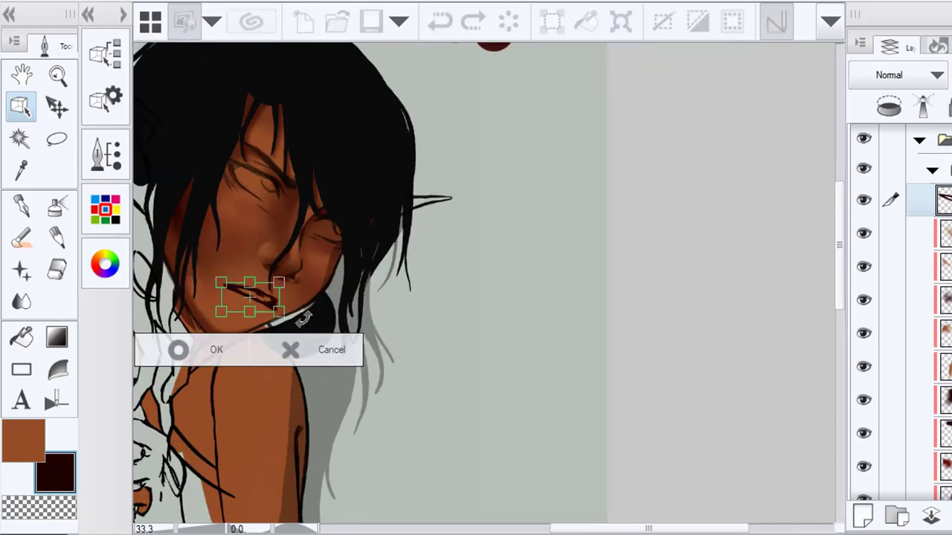
{"action": "left_click", "coordinate": [212, 350]}
{"action": "scroll", "coordinate": [248, 334], "scroll_direction": "down", "scroll_amount": 3}
{"action": "scroll", "coordinate": [354, 278], "scroll_direction": "up", "scroll_amount": 4}
{"action": "scroll", "coordinate": [361, 278], "scroll_direction": "down", "scroll_amount": 4}
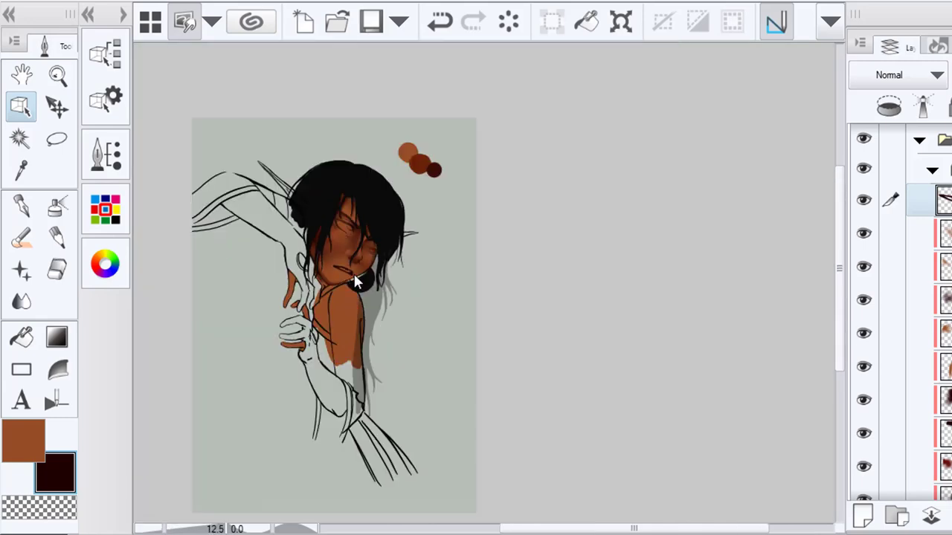
Rework the upper lip line with the dark brown brush and clean up its edge with the Eraser
{"action": "scroll", "coordinate": [362, 283], "scroll_direction": "up", "scroll_amount": 4}
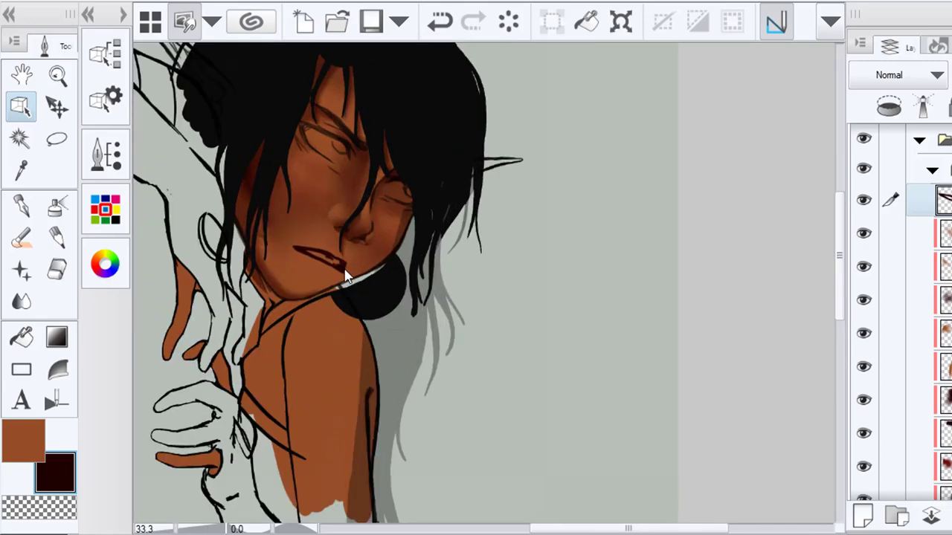
{"action": "scroll", "coordinate": [347, 276], "scroll_direction": "up", "scroll_amount": 1}
{"action": "left_click", "coordinate": [22, 235]}
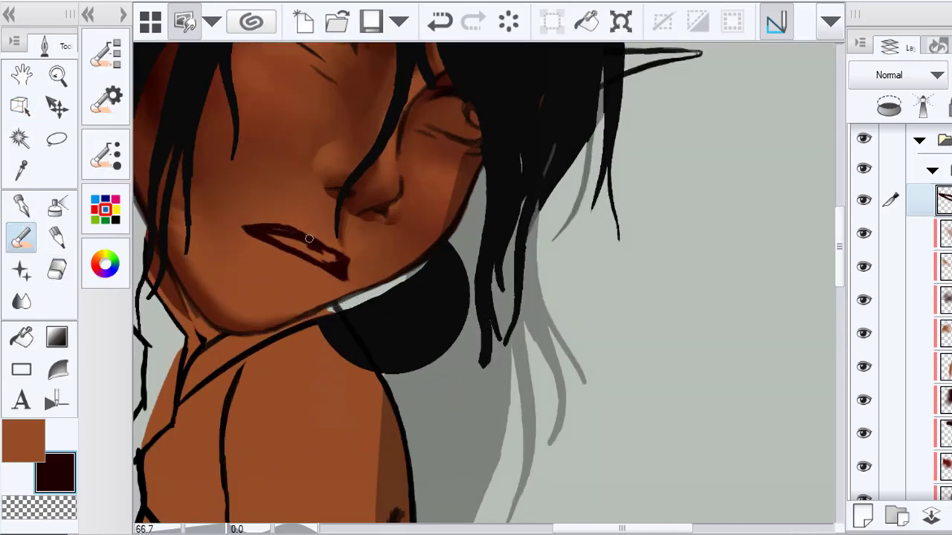
{"action": "key", "text": "e"}
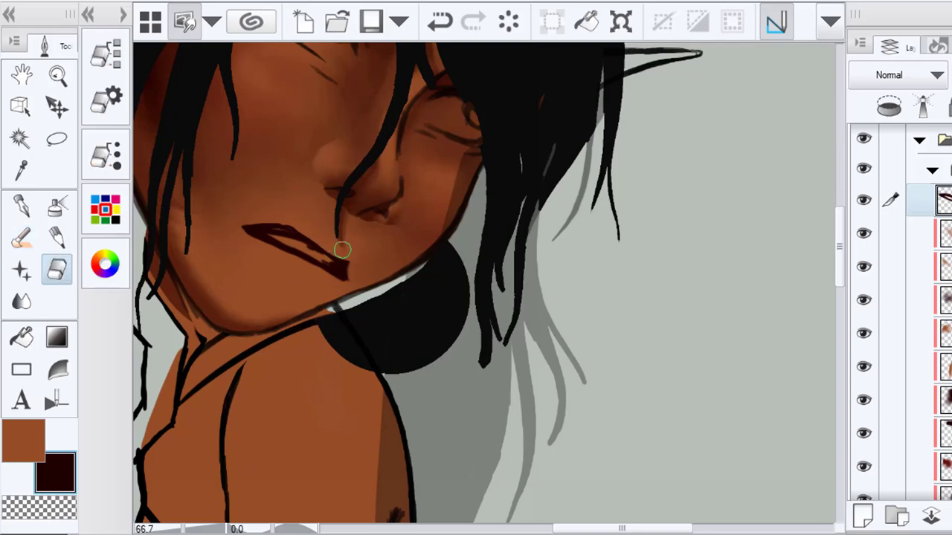
{"action": "scroll", "coordinate": [342, 250], "scroll_direction": "down", "scroll_amount": 5}
{"action": "scroll", "coordinate": [327, 253], "scroll_direction": "up", "scroll_amount": 3}
{"action": "key", "text": "o"}
{"action": "scroll", "coordinate": [317, 253], "scroll_direction": "up", "scroll_amount": 2}
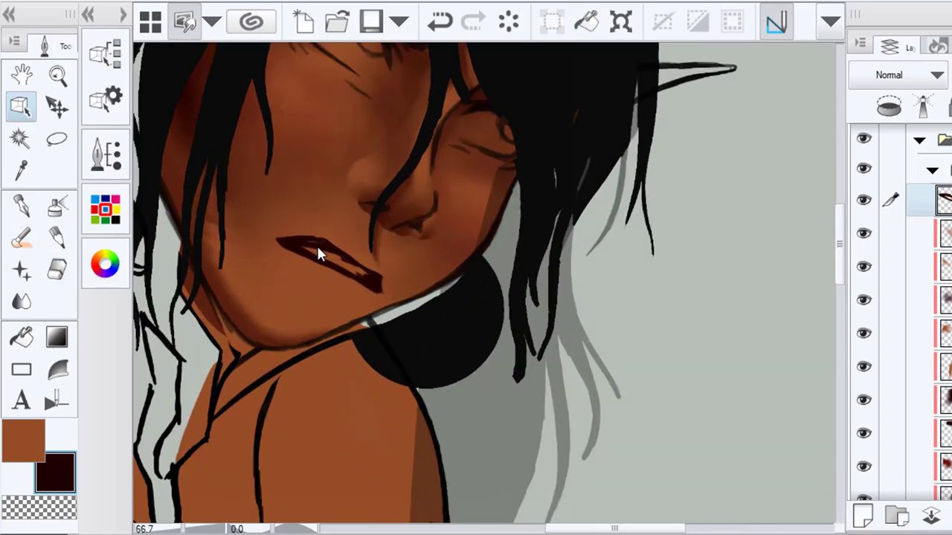
Compare the reworked mouth with and without the last change, and save the drawing
{"action": "scroll", "coordinate": [317, 252], "scroll_direction": "down", "scroll_amount": 5}
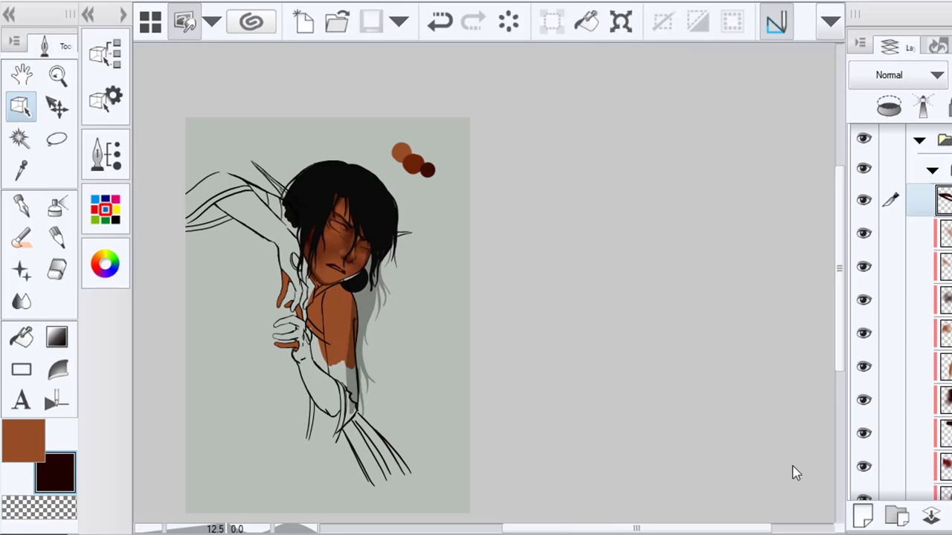
{"action": "scroll", "coordinate": [356, 296], "scroll_direction": "up", "scroll_amount": 5}
{"action": "scroll", "coordinate": [386, 393], "scroll_direction": "down", "scroll_amount": 5}
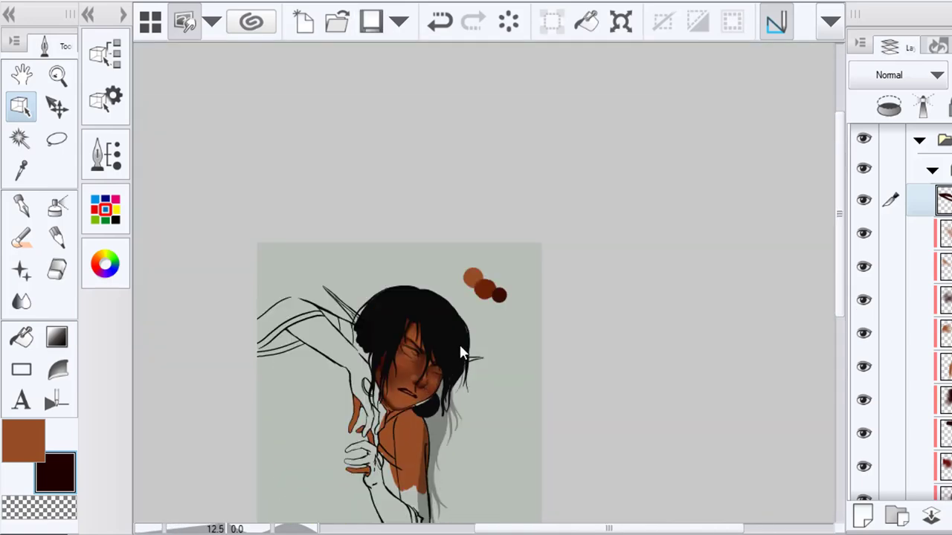
{"action": "left_click_drag", "start_coordinate": [460, 346], "coordinate": [430, 248]}
{"action": "left_click", "coordinate": [441, 27]}
{"action": "left_click", "coordinate": [465, 34]}
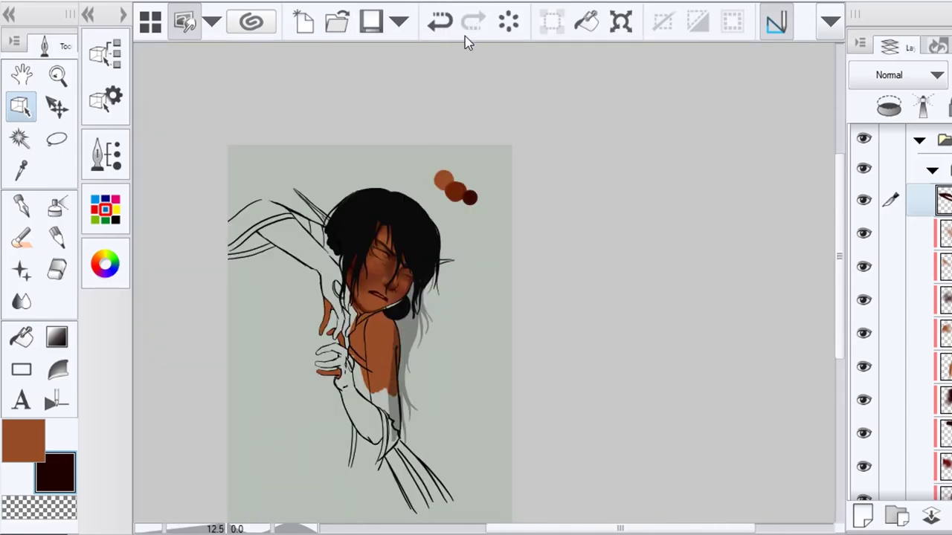
{"action": "scroll", "coordinate": [377, 294], "scroll_direction": "up", "scroll_amount": 8}
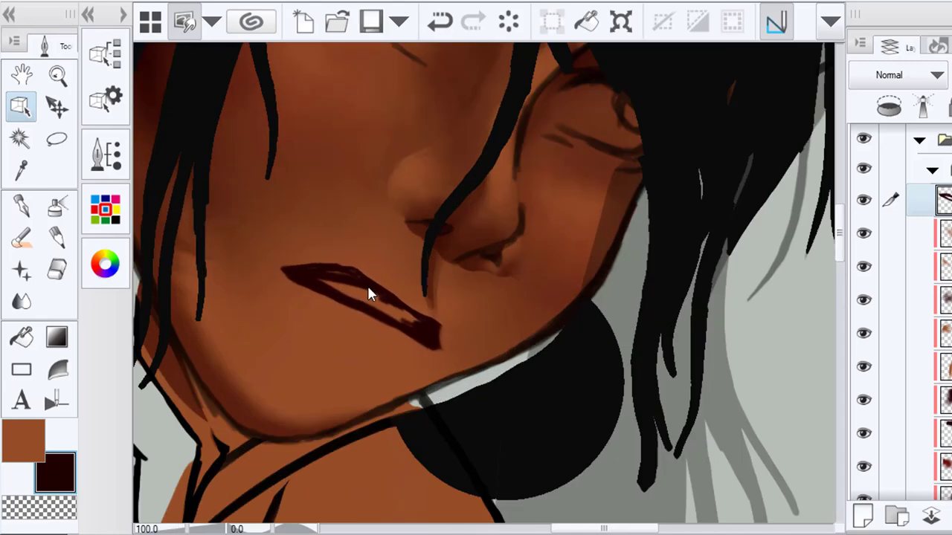
{"action": "scroll", "coordinate": [367, 292], "scroll_direction": "down", "scroll_amount": 8}
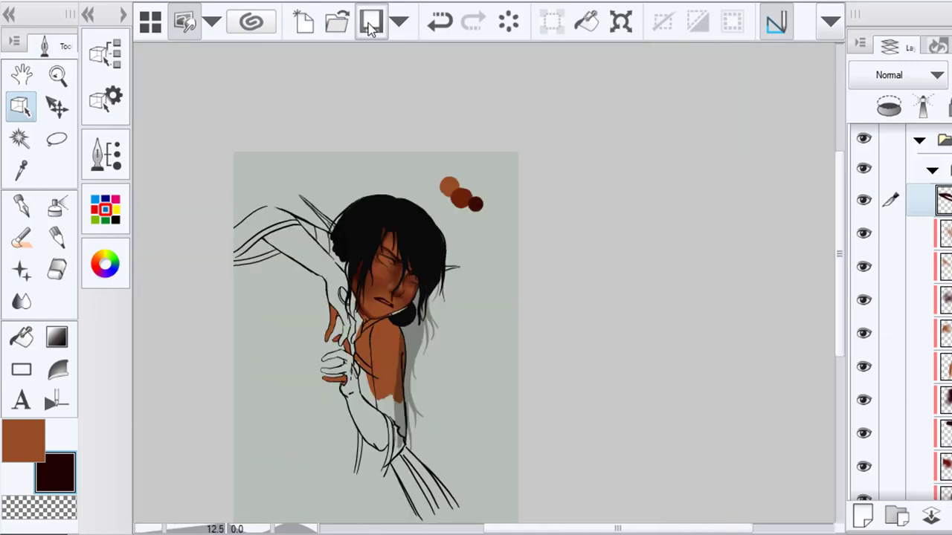
{"action": "left_click", "coordinate": [370, 23]}
Add a new layer directly beneath the mouth layer and clip it to the layer below
{"action": "scroll", "coordinate": [455, 358], "scroll_direction": "up", "scroll_amount": 4}
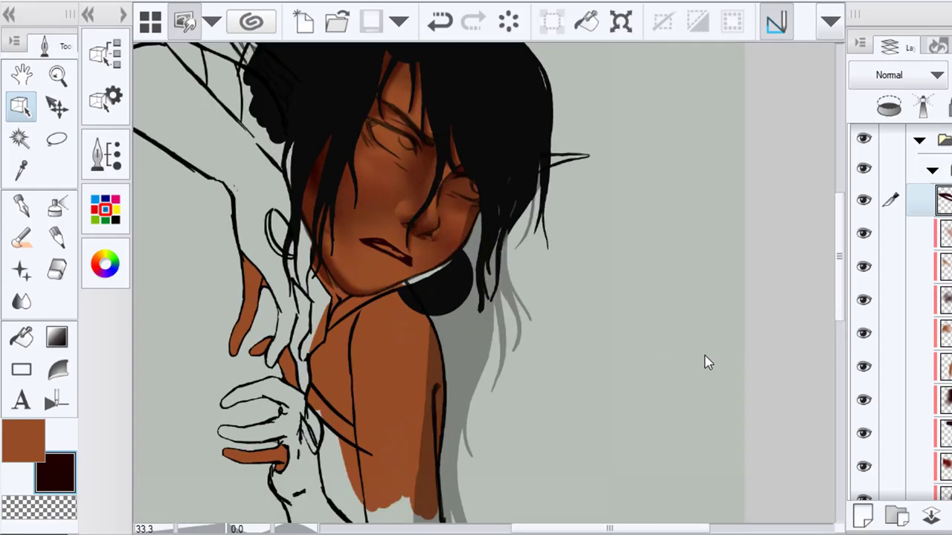
{"action": "left_click", "coordinate": [942, 235]}
{"action": "left_click", "coordinate": [862, 515]}
{"action": "left_click", "coordinate": [888, 106]}
Brush a translucent dark brown shadow under the lower lip on the new clipped layer
{"action": "left_click", "coordinate": [21, 238]}
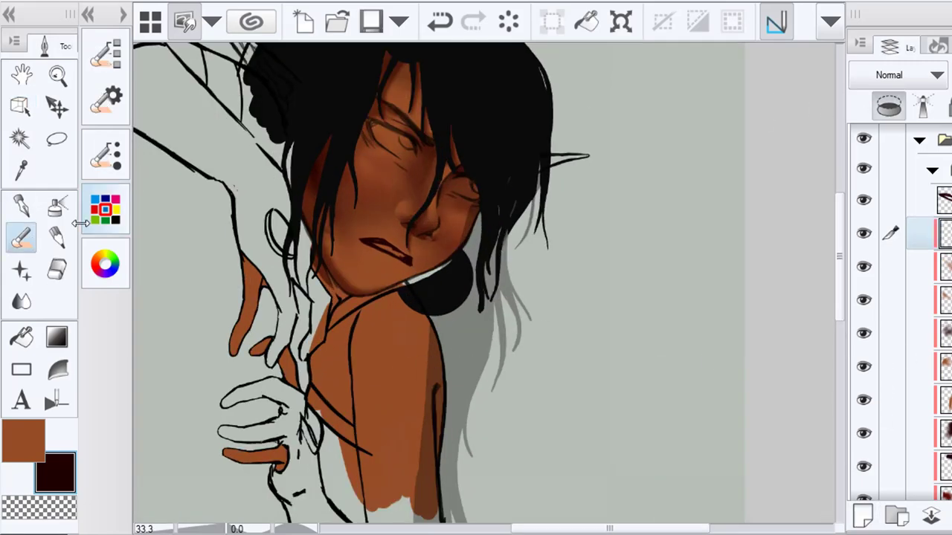
{"action": "scroll", "coordinate": [391, 277], "scroll_direction": "up", "scroll_amount": 4}
{"action": "left_click_drag", "start_coordinate": [389, 276], "coordinate": [384, 275]}
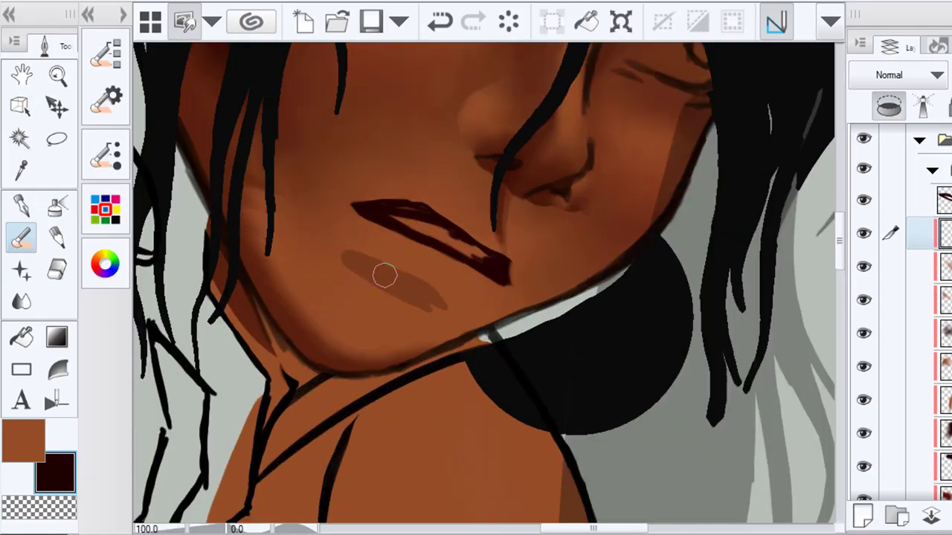
Select the layer of the cheek shading beside the hair strands and enlarge the Blend tool's brush size
{"action": "left_click", "coordinate": [20, 107]}
{"action": "left_click", "coordinate": [251, 199]}
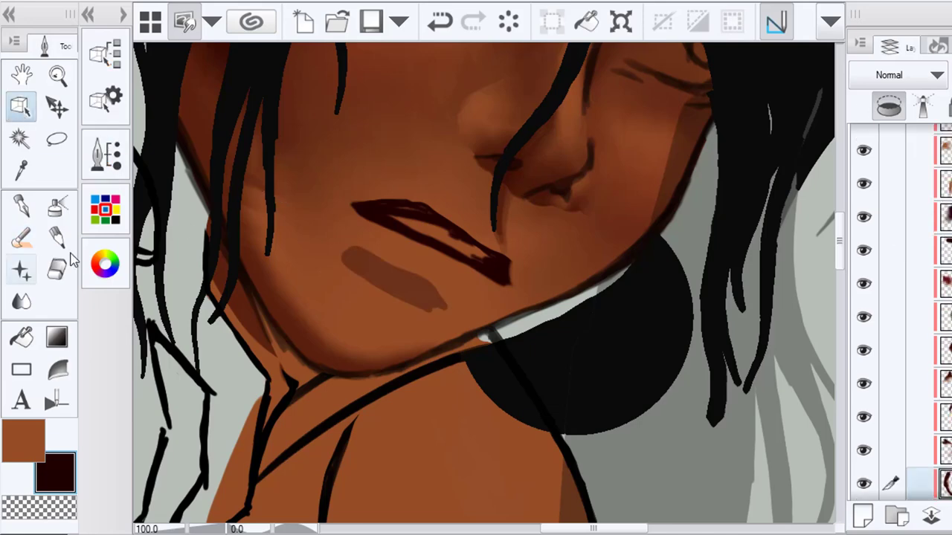
{"action": "left_click", "coordinate": [21, 301]}
{"action": "key", "text": "bracketright"}
{"action": "key", "text": "bracketright"}
{"action": "key", "text": "bracketright"}
{"action": "key", "text": "bracketright"}
{"action": "key", "text": "bracketright"}
{"action": "key", "text": "bracketright"}
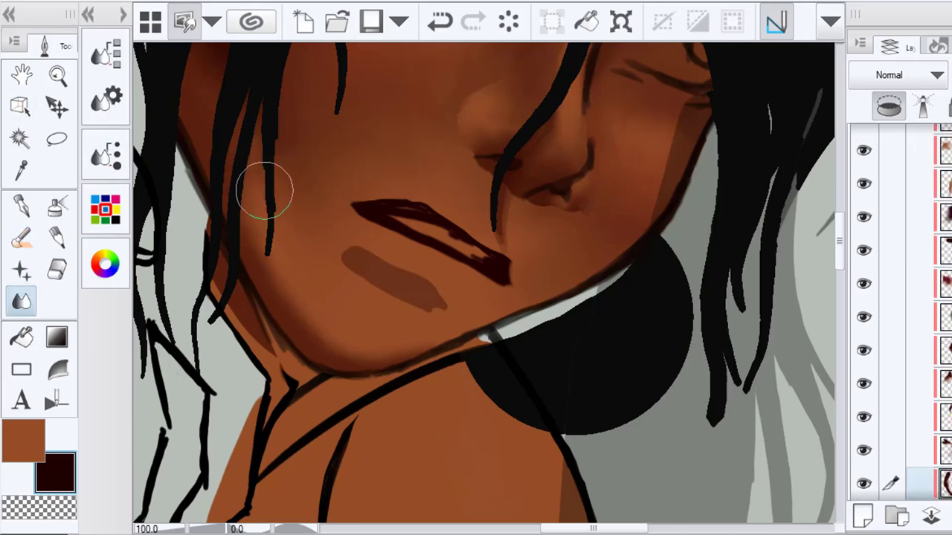
Select the layer of the shadow under the lower lip and blend the shadow into the skin with an enlarged Blend brush
{"action": "left_click", "coordinate": [21, 106]}
{"action": "left_click", "coordinate": [393, 278]}
{"action": "left_click", "coordinate": [21, 301]}
{"action": "scroll", "coordinate": [415, 265], "scroll_direction": "up", "scroll_amount": 1}
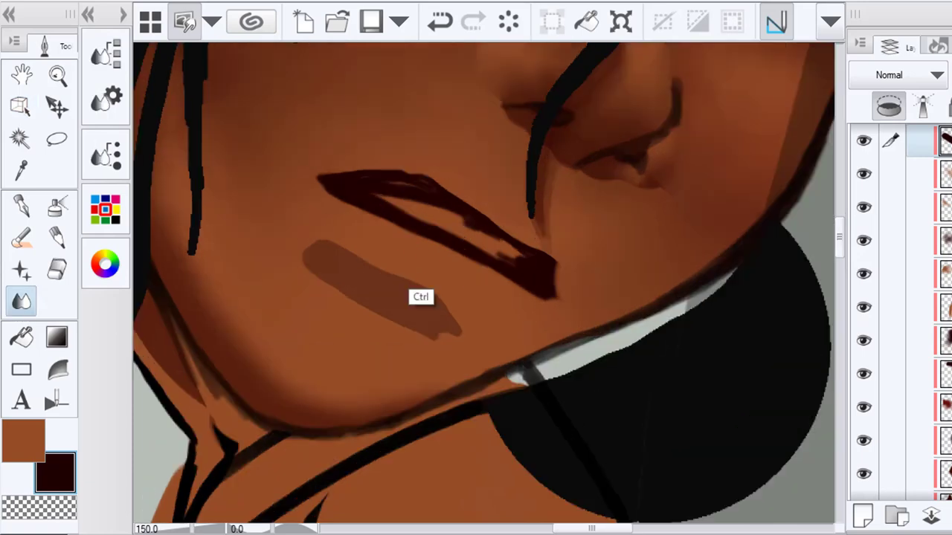
{"action": "scroll", "coordinate": [394, 261], "scroll_direction": "down", "scroll_amount": 1}
{"action": "key", "text": "bracketright"}
{"action": "mouse_move", "coordinate": [354, 251]}
{"action": "left_mouse_down"}
{"action": "mouse_move", "coordinate": [338, 238]}
{"action": "mouse_move", "coordinate": [349, 249]}
{"action": "mouse_move", "coordinate": [321, 245]}
{"action": "mouse_move", "coordinate": [441, 314]}
{"action": "mouse_move", "coordinate": [418, 282]}
{"action": "mouse_move", "coordinate": [439, 302]}
{"action": "mouse_move", "coordinate": [384, 303]}
{"action": "left_mouse_up"}
{"action": "scroll", "coordinate": [473, 354], "scroll_direction": "down", "scroll_amount": 4}
{"action": "scroll", "coordinate": [486, 361], "scroll_direction": "up", "scroll_amount": 3}
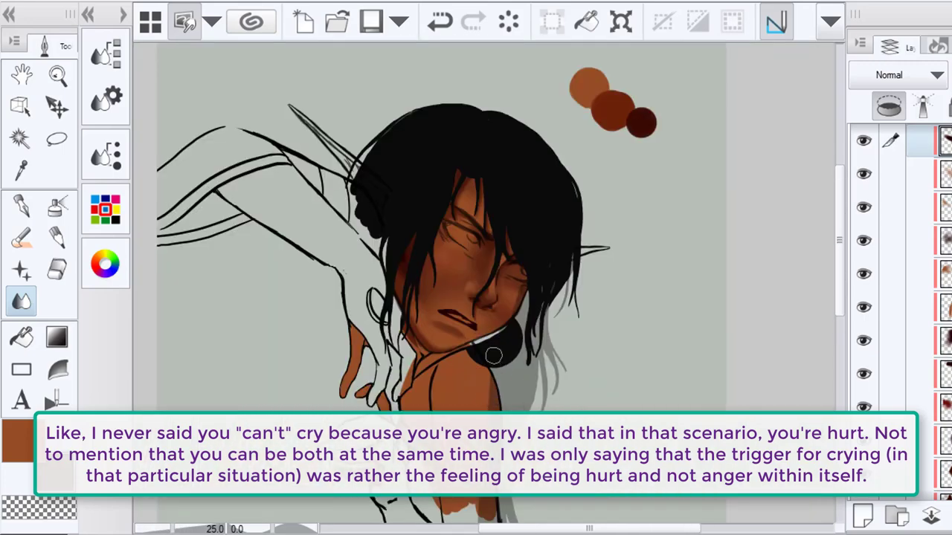
Lower the Blend tool's color stretch and smooth the under-lip shadow further into the chin
{"action": "left_click", "coordinate": [20, 105]}
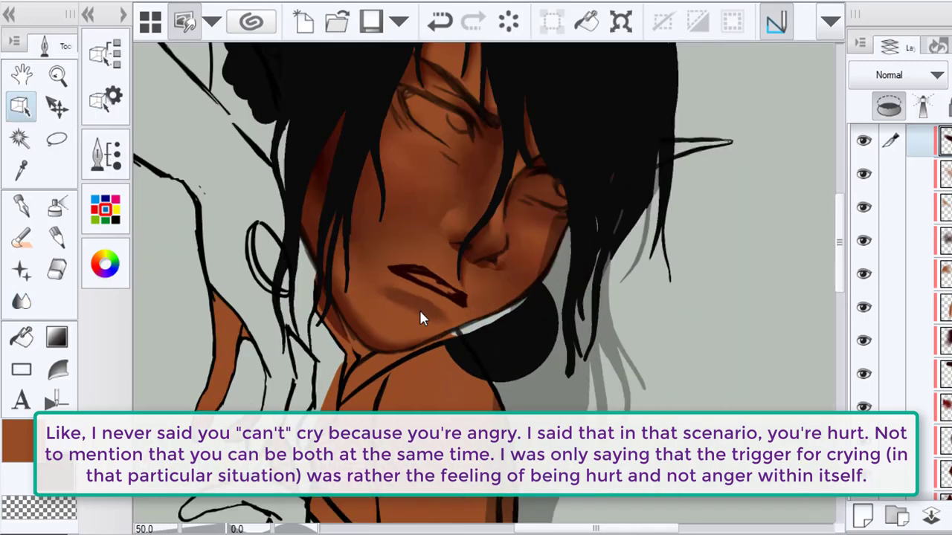
{"action": "left_click", "coordinate": [20, 301]}
{"action": "left_click", "coordinate": [106, 98]}
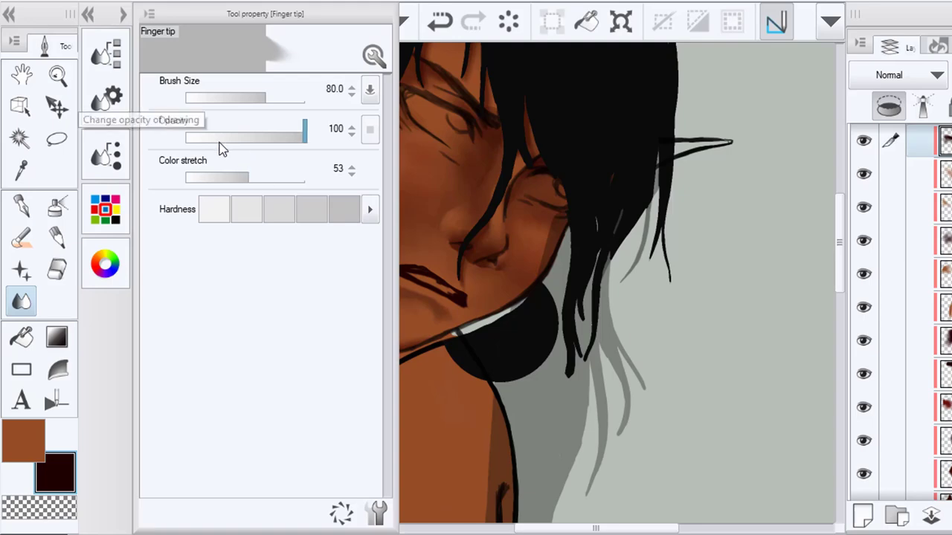
{"action": "left_click", "coordinate": [211, 177]}
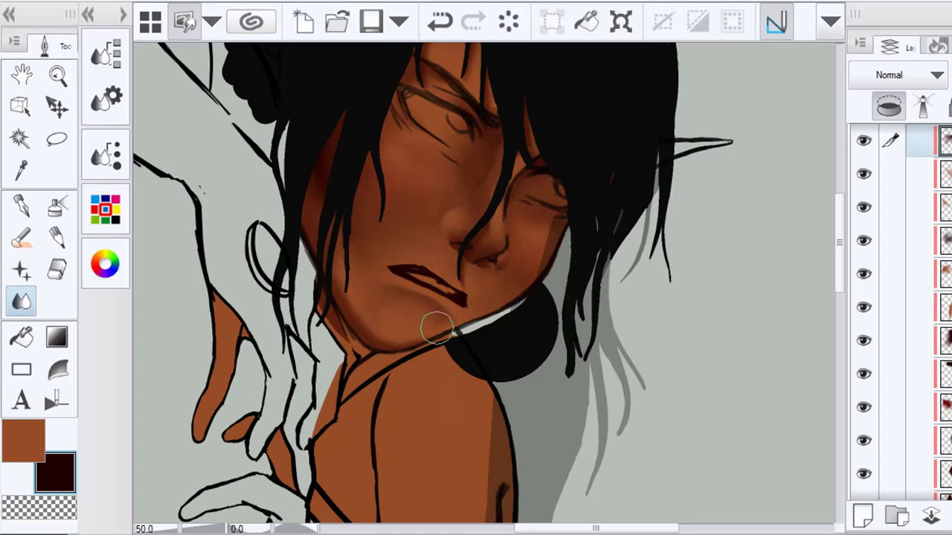
{"action": "scroll", "coordinate": [490, 411], "scroll_direction": "down", "scroll_amount": 2}
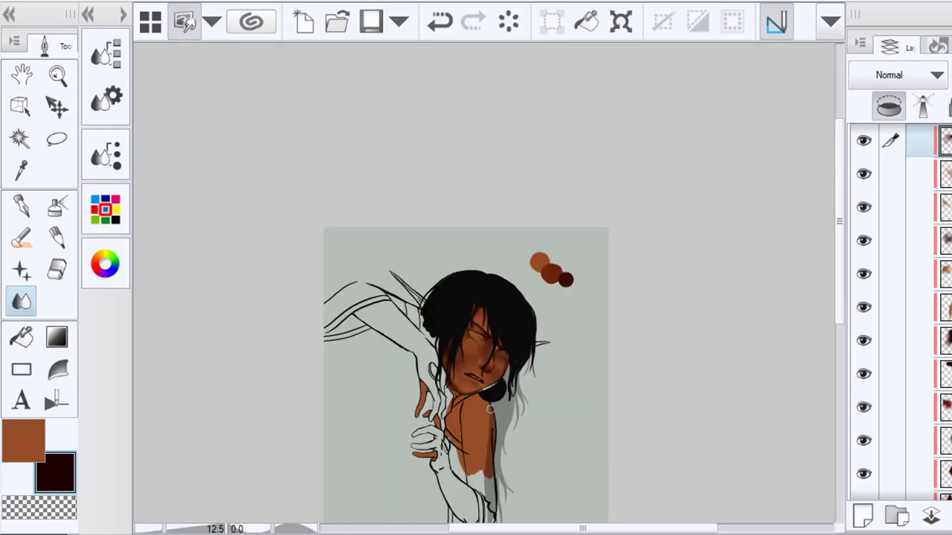
{"action": "scroll", "coordinate": [490, 411], "scroll_direction": "up", "scroll_amount": 1}
{"action": "scroll", "coordinate": [489, 408], "scroll_direction": "up", "scroll_amount": 1}
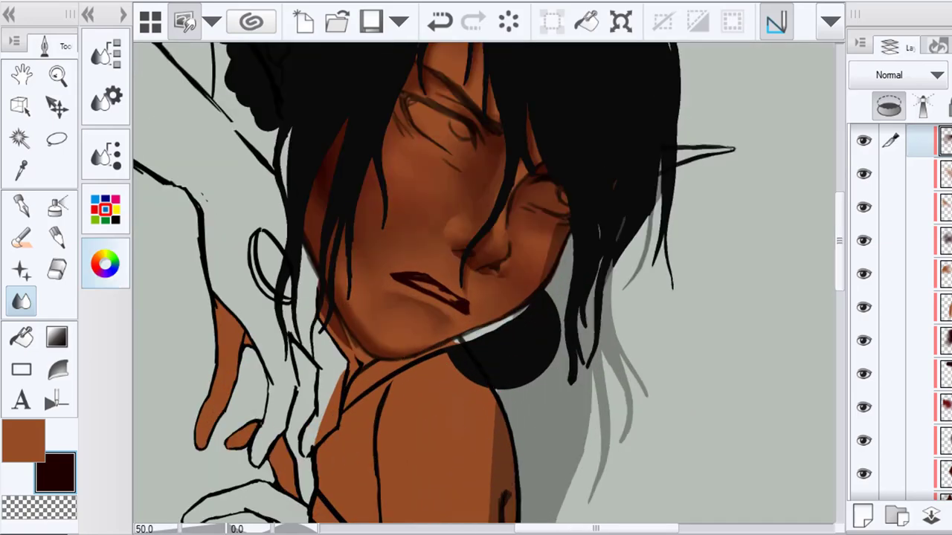
Soften the end of the under-lip shadow below the mouth corner with the Blend tool
{"action": "key", "text": "b"}
{"action": "key", "text": "j"}
{"action": "scroll", "coordinate": [376, 304], "scroll_direction": "up", "scroll_amount": 2}
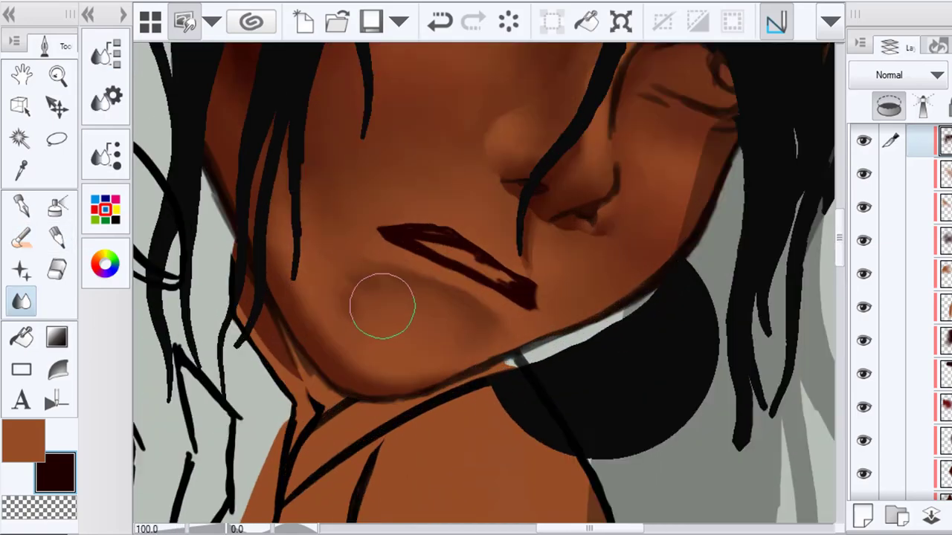
{"action": "scroll", "coordinate": [379, 307], "scroll_direction": "down", "scroll_amount": 4}
{"action": "left_click_drag", "start_coordinate": [360, 298], "coordinate": [363, 288]}
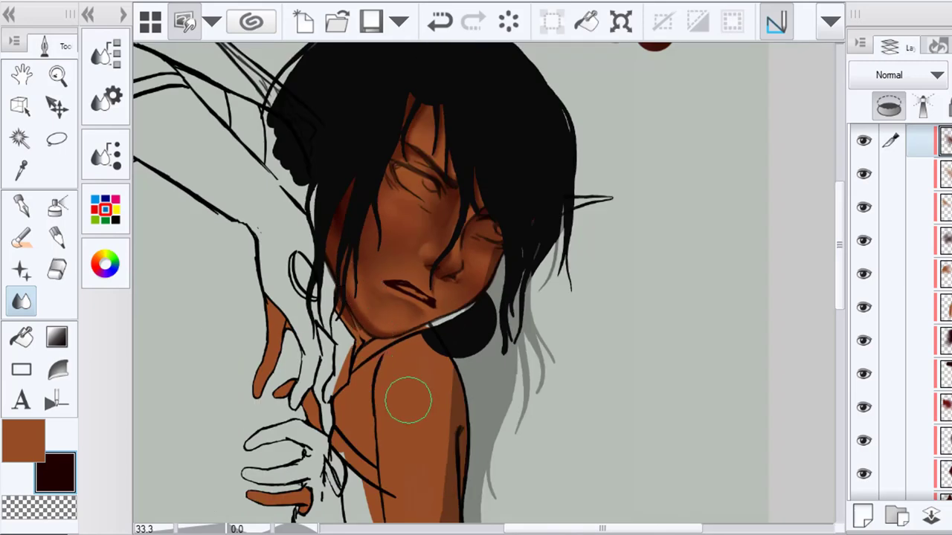
{"action": "mouse_move", "coordinate": [467, 377]}
{"action": "left_mouse_down"}
{"action": "mouse_move", "coordinate": [404, 299]}
{"action": "mouse_move", "coordinate": [411, 304]}
{"action": "mouse_move", "coordinate": [393, 296]}
{"action": "mouse_move", "coordinate": [461, 336]}
{"action": "left_mouse_up"}
Group the clipped face shading layers into a folder and add a new empty layer next to the mouth line layer
{"action": "scroll", "coordinate": [892, 312], "scroll_direction": "up", "scroll_amount": 5}
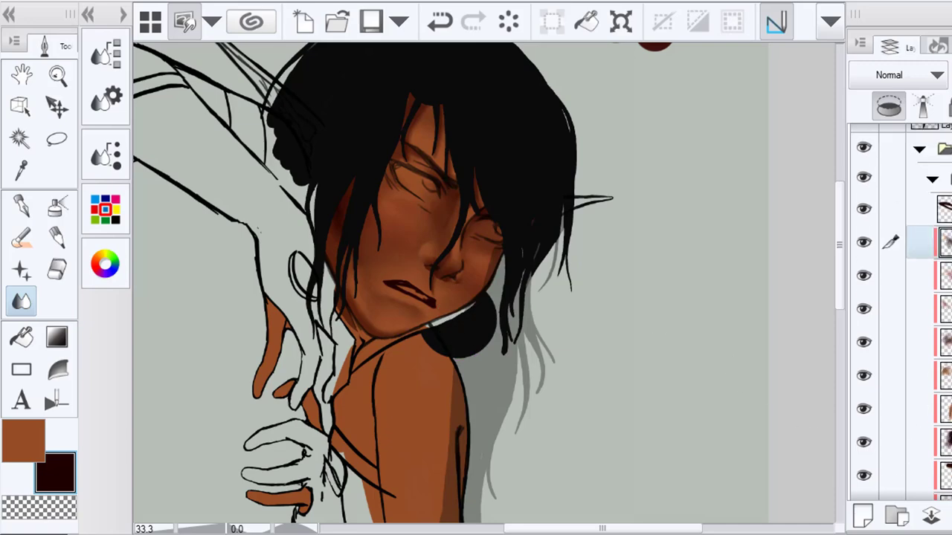
{"action": "left_click", "coordinate": [897, 520]}
{"action": "scroll", "coordinate": [446, 301], "scroll_direction": "up", "scroll_amount": 2}
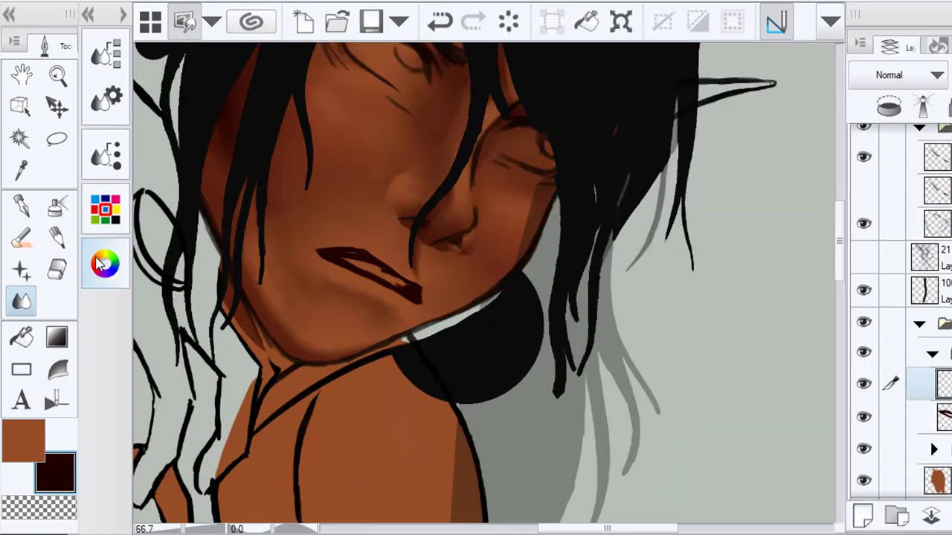
Brush dark red lips around the mouth opening on the new layer, placed beneath the mouth line layer
{"action": "left_click", "coordinate": [104, 264]}
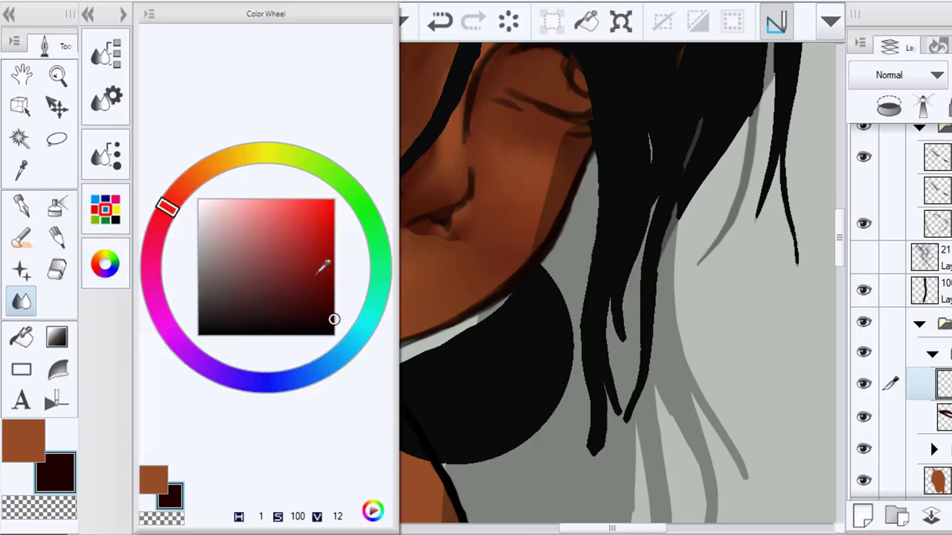
{"action": "left_click", "coordinate": [324, 267]}
{"action": "left_click", "coordinate": [105, 263]}
{"action": "left_click", "coordinate": [21, 237]}
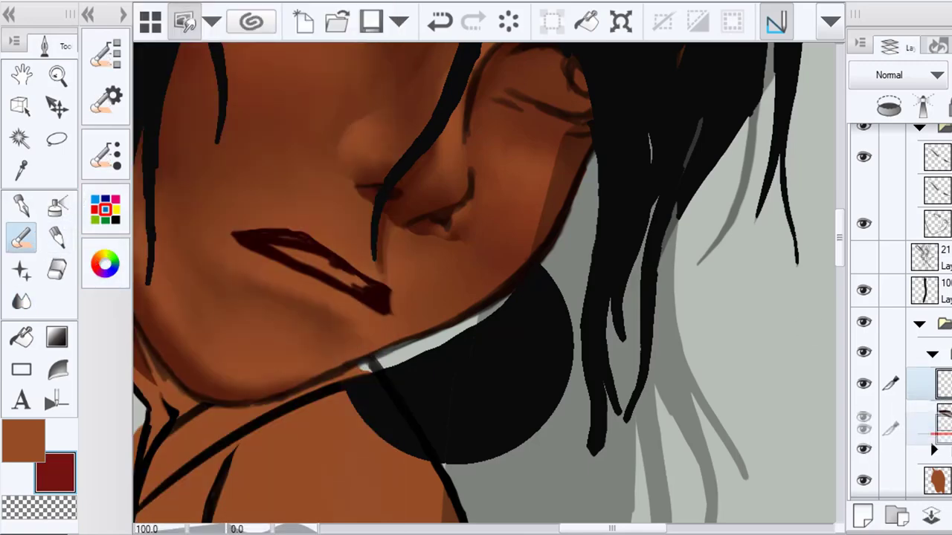
{"action": "left_click_drag", "start_coordinate": [271, 231], "coordinate": [376, 261]}
{"action": "mouse_move", "coordinate": [421, 266]}
{"action": "left_mouse_down"}
{"action": "mouse_move", "coordinate": [501, 324]}
{"action": "mouse_move", "coordinate": [425, 274]}
{"action": "mouse_move", "coordinate": [346, 263]}
{"action": "mouse_move", "coordinate": [362, 294]}
{"action": "mouse_move", "coordinate": [469, 337]}
{"action": "mouse_move", "coordinate": [416, 321]}
{"action": "mouse_move", "coordinate": [478, 353]}
{"action": "mouse_move", "coordinate": [432, 326]}
{"action": "mouse_move", "coordinate": [481, 350]}
{"action": "mouse_move", "coordinate": [404, 288]}
{"action": "mouse_move", "coordinate": [495, 353]}
{"action": "left_mouse_up"}
{"action": "scroll", "coordinate": [490, 357], "scroll_direction": "down", "scroll_amount": 2}
Adjust the lip color with Hue/Saturation/Luminosity, using hue 5, saturation -6 and brightness -20
{"action": "left_click", "coordinate": [78, 2]}
{"action": "mouse_move", "coordinate": [285, 354]}
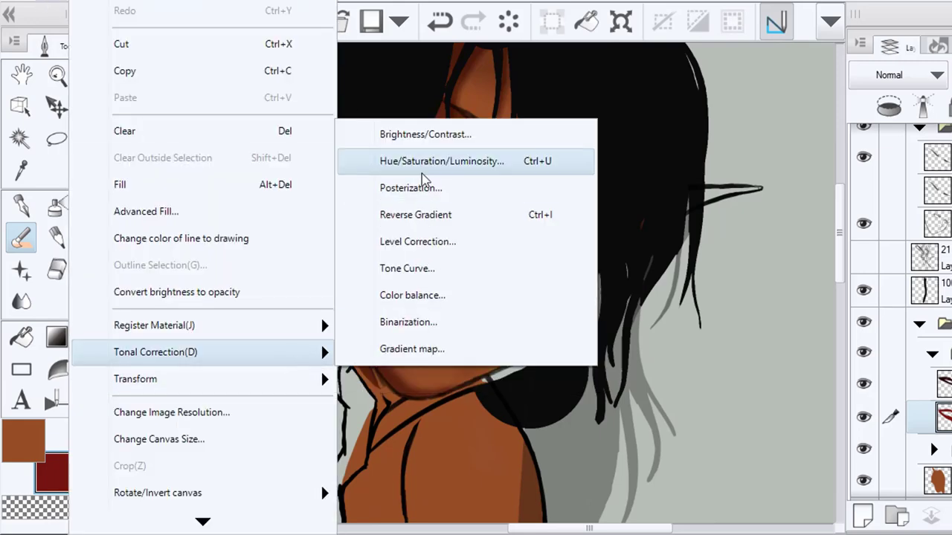
{"action": "left_click", "coordinate": [422, 178]}
{"action": "left_click_drag", "start_coordinate": [213, 122], "coordinate": [191, 119]}
{"action": "mouse_move", "coordinate": [213, 61]}
{"action": "left_mouse_down"}
{"action": "mouse_move", "coordinate": [230, 64]}
{"action": "mouse_move", "coordinate": [219, 66]}
{"action": "left_mouse_up"}
{"action": "left_click_drag", "start_coordinate": [213, 189], "coordinate": [175, 187]}
{"action": "left_click_drag", "start_coordinate": [194, 125], "coordinate": [207, 130]}
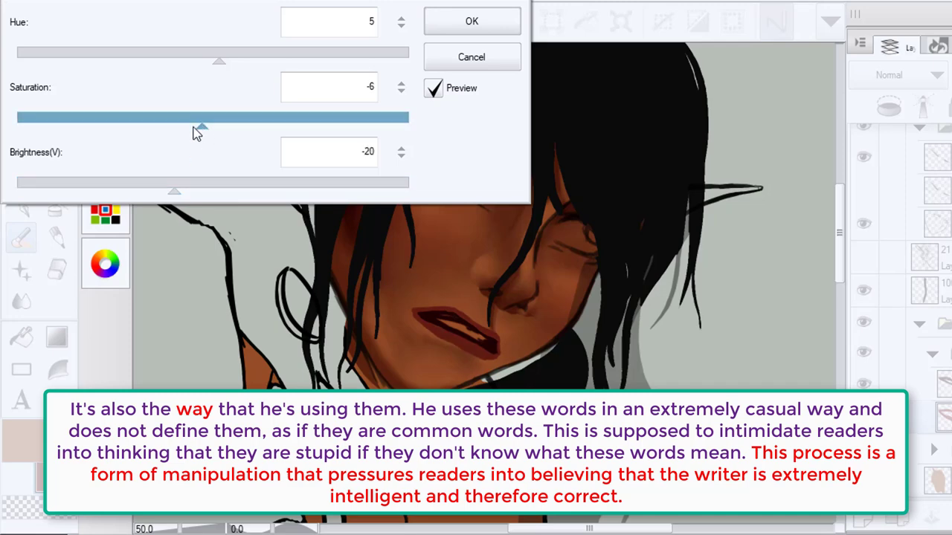
{"action": "left_click", "coordinate": [452, 21]}
Sample the lip red and paint a small swatch of it below the skin color swatches on the palette layer
{"action": "key", "text": "i"}
{"action": "key", "text": "b"}
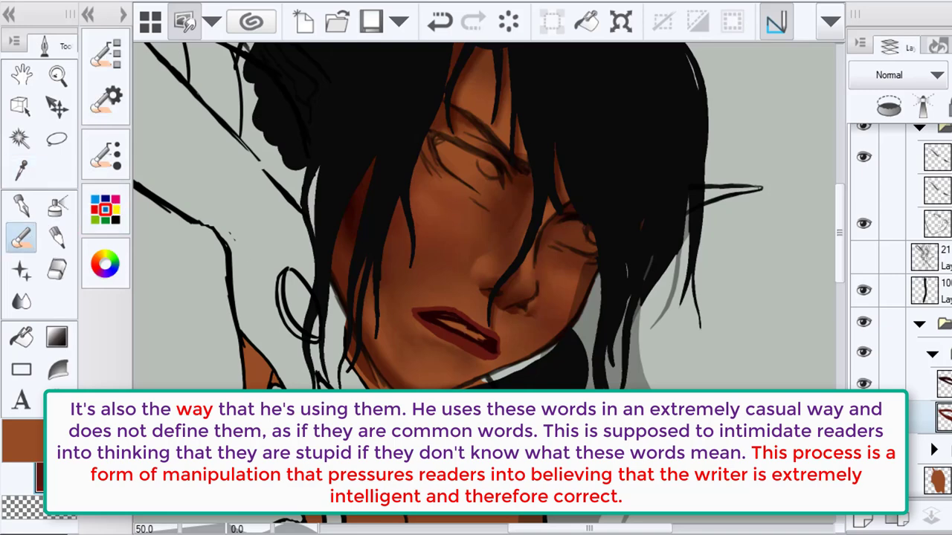
{"action": "left_click", "coordinate": [934, 355]}
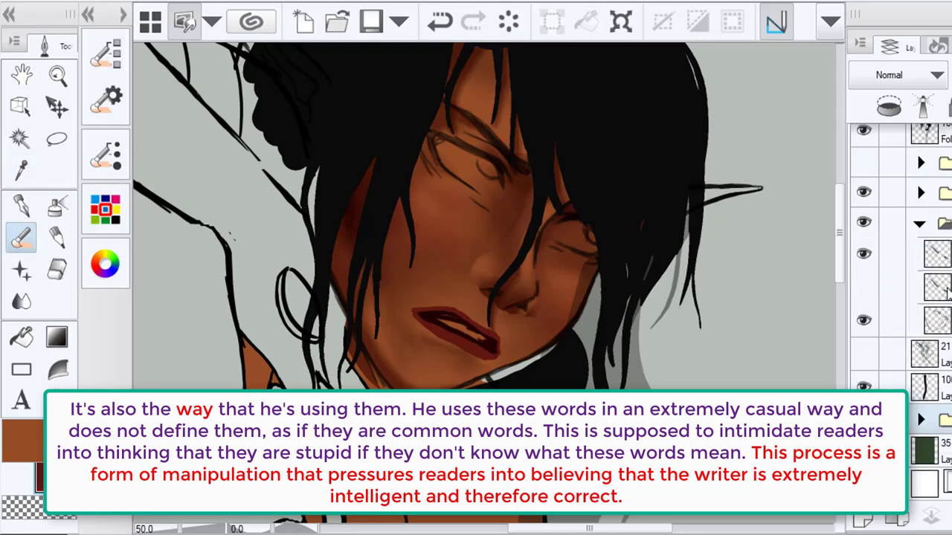
{"action": "left_click", "coordinate": [923, 224]}
{"action": "left_click", "coordinate": [918, 362]}
{"action": "scroll", "coordinate": [919, 363], "scroll_direction": "down", "scroll_amount": 3}
{"action": "left_click", "coordinate": [932, 388]}
{"action": "scroll", "coordinate": [932, 388], "scroll_direction": "down", "scroll_amount": 5}
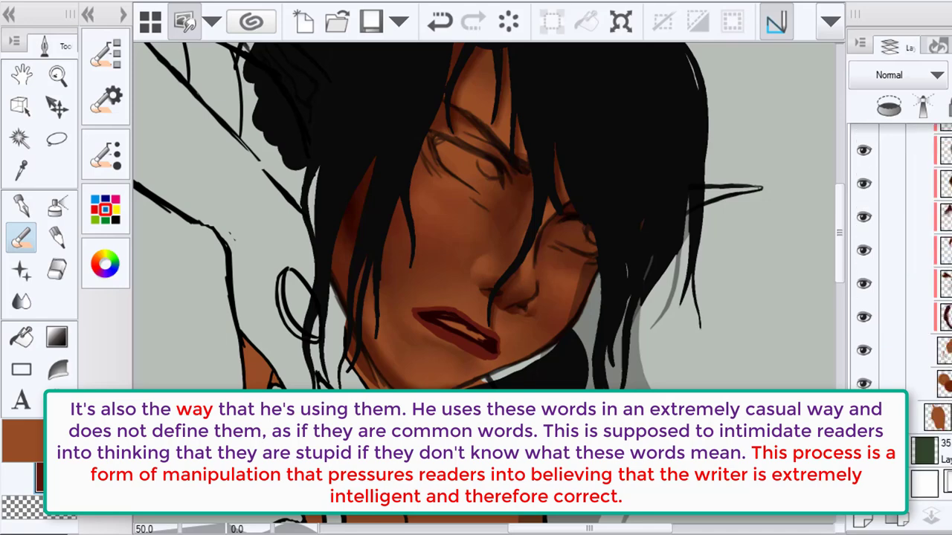
{"action": "left_click", "coordinate": [943, 384]}
{"action": "left_click_drag", "start_coordinate": [732, 166], "coordinate": [559, 350]}
{"action": "left_click_drag", "start_coordinate": [622, 168], "coordinate": [620, 181]}
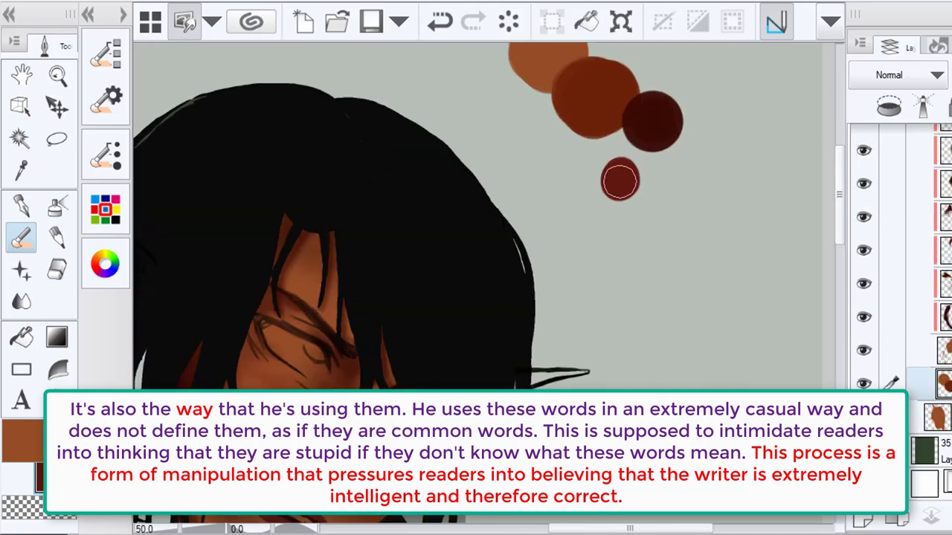
Sample the very dark red of the mouth line and paint a swatch of it beside the lip red swatch
{"action": "left_click_drag", "start_coordinate": [571, 244], "coordinate": [607, 206]}
{"action": "left_click", "coordinate": [21, 170]}
{"action": "left_click", "coordinate": [308, 470]}
{"action": "left_click", "coordinate": [20, 238]}
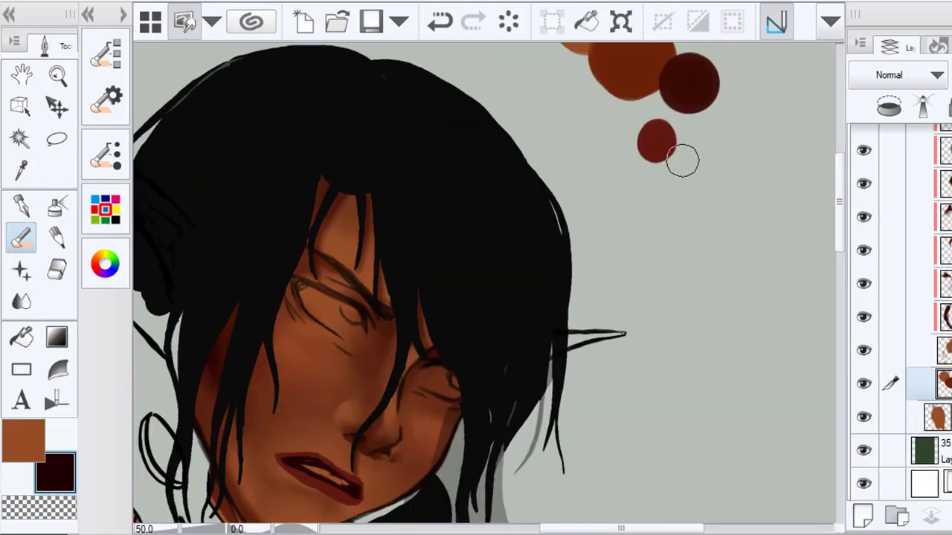
{"action": "left_click", "coordinate": [682, 166]}
Collapse the shading folder, reselect the lip color layer, and sample the lip red swatch as the main color
{"action": "scroll", "coordinate": [938, 178], "scroll_direction": "up", "scroll_amount": 3}
{"action": "left_click", "coordinate": [934, 192]}
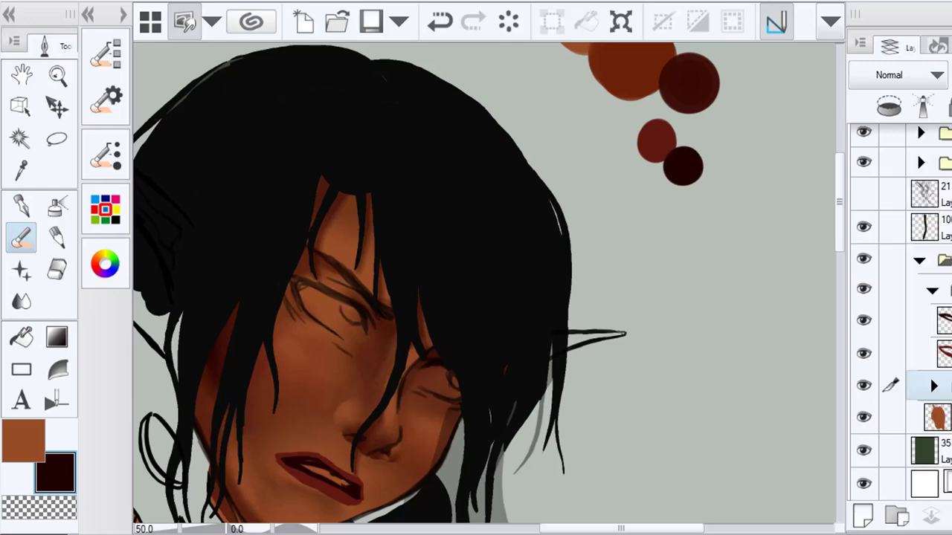
{"action": "left_click", "coordinate": [941, 353]}
{"action": "left_click", "coordinate": [21, 443]}
{"action": "left_click", "coordinate": [21, 170]}
{"action": "left_click", "coordinate": [641, 143]}
{"action": "left_click_drag", "start_coordinate": [364, 318], "coordinate": [474, 146]}
{"action": "scroll", "coordinate": [455, 303], "scroll_direction": "up", "scroll_amount": 3}
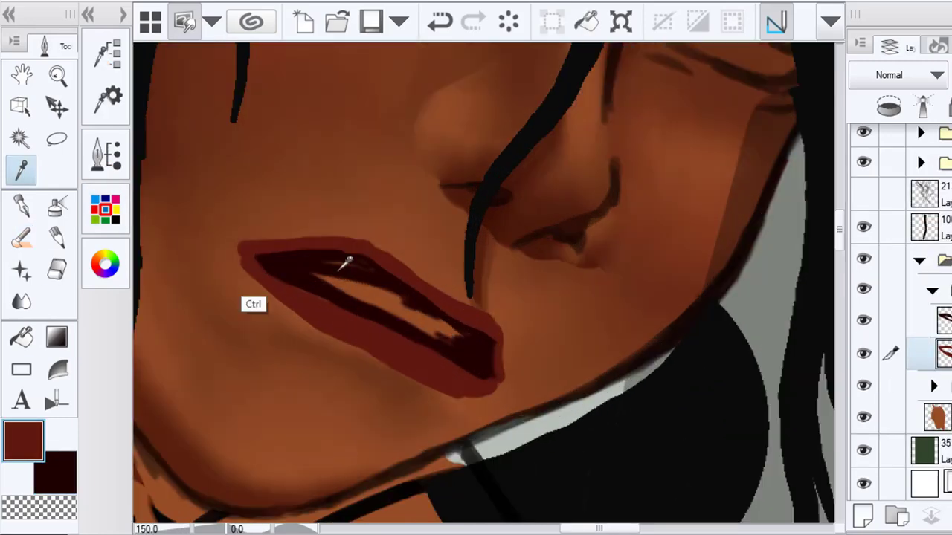
Blend the lip edges around the outer mouth corner and fill the mouth opening with the lip red
{"action": "left_click", "coordinate": [18, 241]}
{"action": "left_click", "coordinate": [21, 301]}
{"action": "left_click_drag", "start_coordinate": [210, 250], "coordinate": [216, 250]}
{"action": "mouse_move", "coordinate": [289, 377]}
{"action": "left_mouse_down"}
{"action": "mouse_move", "coordinate": [293, 363]}
{"action": "mouse_move", "coordinate": [270, 315]}
{"action": "left_mouse_up"}
{"action": "left_click", "coordinate": [28, 236]}
{"action": "mouse_move", "coordinate": [333, 287]}
{"action": "left_mouse_down"}
{"action": "mouse_move", "coordinate": [414, 315]}
{"action": "mouse_move", "coordinate": [471, 359]}
{"action": "mouse_move", "coordinate": [279, 264]}
{"action": "left_mouse_up"}
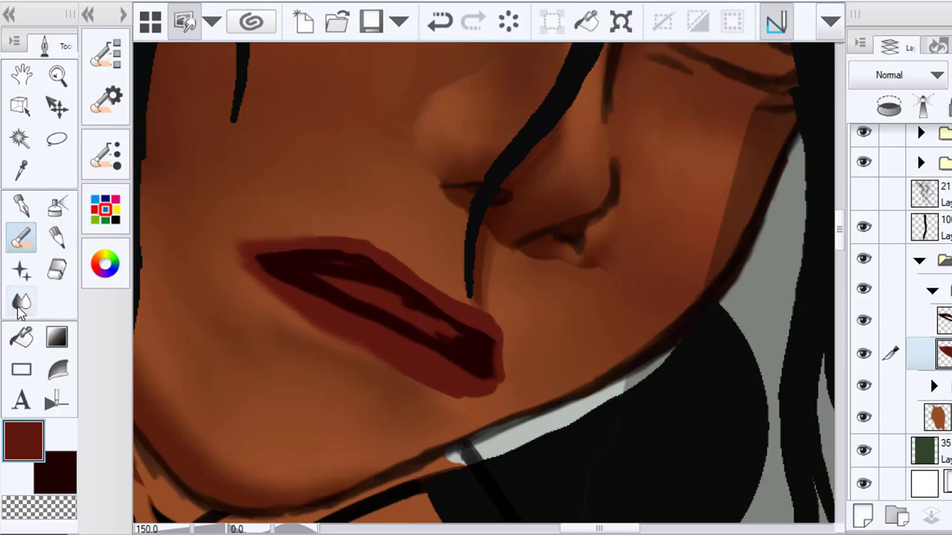
Blend the remaining outer edges of the upper and lower lips softly into the surrounding skin
{"action": "left_click", "coordinate": [21, 301]}
{"action": "mouse_move", "coordinate": [393, 382]}
{"action": "left_mouse_down"}
{"action": "mouse_move", "coordinate": [409, 440]}
{"action": "mouse_move", "coordinate": [366, 404]}
{"action": "mouse_move", "coordinate": [376, 408]}
{"action": "mouse_move", "coordinate": [370, 352]}
{"action": "mouse_move", "coordinate": [366, 374]}
{"action": "mouse_move", "coordinate": [441, 404]}
{"action": "mouse_move", "coordinate": [295, 330]}
{"action": "mouse_move", "coordinate": [235, 269]}
{"action": "mouse_move", "coordinate": [232, 285]}
{"action": "mouse_move", "coordinate": [263, 197]}
{"action": "mouse_move", "coordinate": [234, 216]}
{"action": "mouse_move", "coordinate": [323, 222]}
{"action": "mouse_move", "coordinate": [402, 249]}
{"action": "mouse_move", "coordinate": [394, 236]}
{"action": "mouse_move", "coordinate": [374, 231]}
{"action": "mouse_move", "coordinate": [436, 265]}
{"action": "mouse_move", "coordinate": [430, 252]}
{"action": "mouse_move", "coordinate": [475, 293]}
{"action": "mouse_move", "coordinate": [377, 235]}
{"action": "mouse_move", "coordinate": [512, 314]}
{"action": "mouse_move", "coordinate": [500, 309]}
{"action": "mouse_move", "coordinate": [521, 342]}
{"action": "mouse_move", "coordinate": [513, 383]}
{"action": "mouse_move", "coordinate": [499, 408]}
{"action": "mouse_move", "coordinate": [468, 414]}
{"action": "mouse_move", "coordinate": [532, 415]}
{"action": "mouse_move", "coordinate": [536, 378]}
{"action": "mouse_move", "coordinate": [510, 411]}
{"action": "mouse_move", "coordinate": [421, 415]}
{"action": "mouse_move", "coordinate": [426, 392]}
{"action": "mouse_move", "coordinate": [391, 374]}
{"action": "mouse_move", "coordinate": [468, 412]}
{"action": "left_mouse_up"}
{"action": "scroll", "coordinate": [490, 397], "scroll_direction": "down", "scroll_amount": 4}
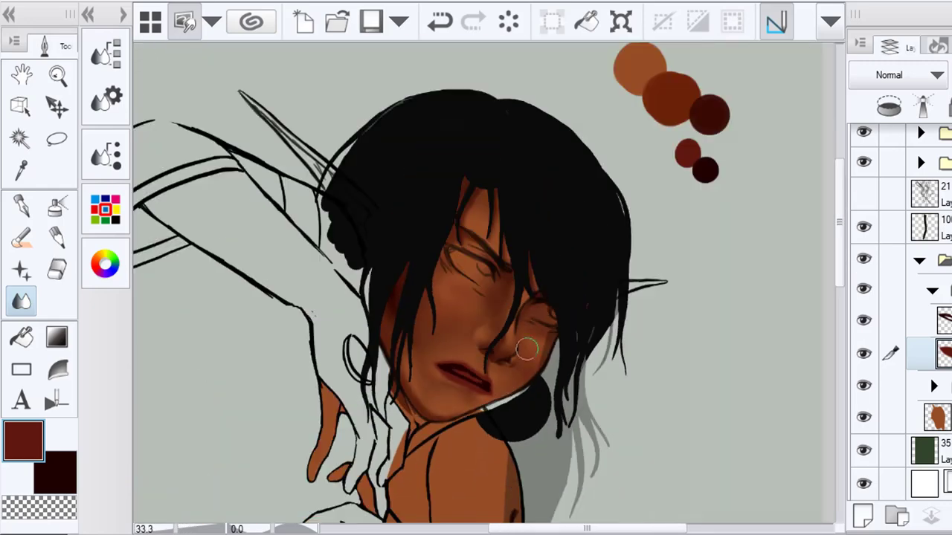
{"action": "scroll", "coordinate": [491, 356], "scroll_direction": "up", "scroll_amount": 4}
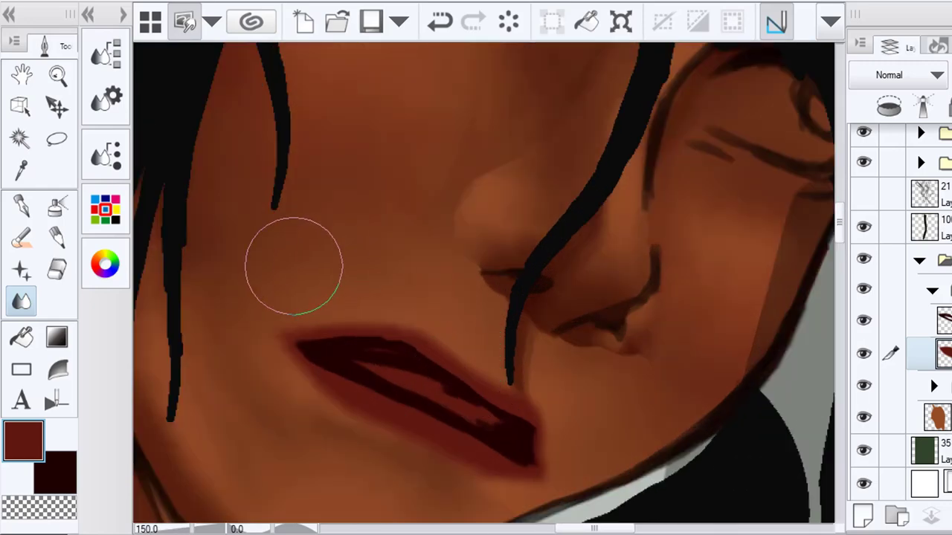
Add a new layer above the mouth line layer and set the main color to grayish beige with H 32, S 16, V 57
{"action": "left_click", "coordinate": [862, 515]}
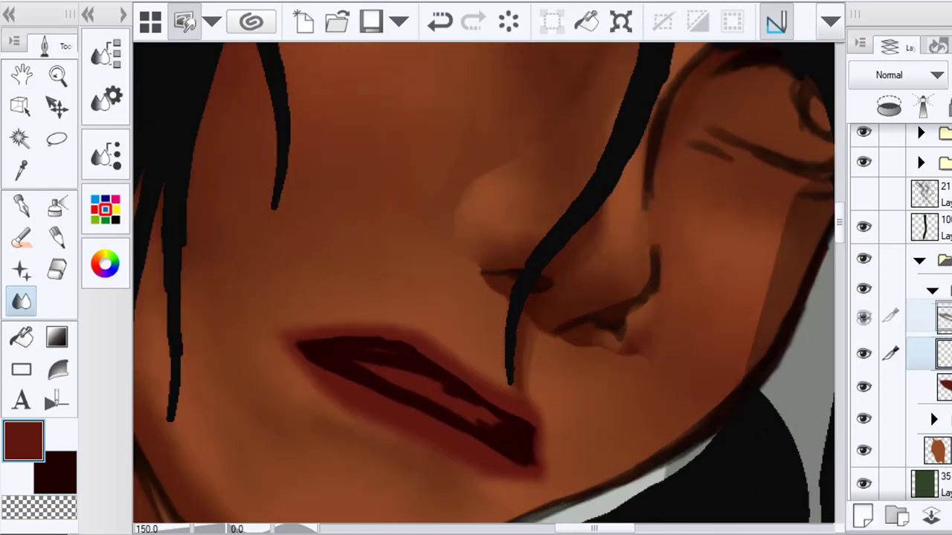
{"action": "left_click", "coordinate": [57, 471]}
{"action": "left_click", "coordinate": [110, 287]}
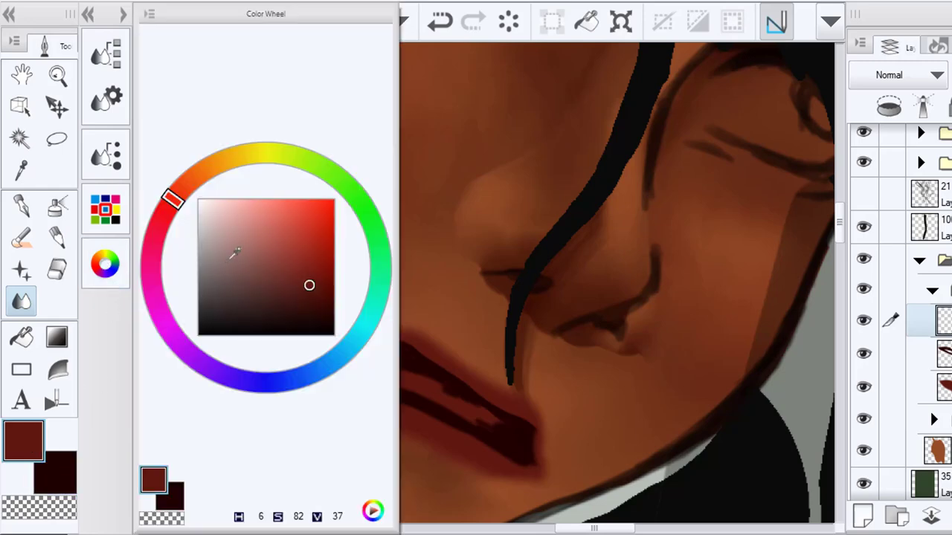
{"action": "mouse_move", "coordinate": [232, 255]}
{"action": "left_mouse_down"}
{"action": "mouse_move", "coordinate": [212, 245]}
{"action": "mouse_move", "coordinate": [205, 258]}
{"action": "mouse_move", "coordinate": [223, 254]}
{"action": "left_mouse_up"}
{"action": "left_click", "coordinate": [104, 266]}
{"action": "left_click", "coordinate": [239, 155]}
{"action": "left_click", "coordinate": [213, 169]}
{"action": "left_click", "coordinate": [217, 263]}
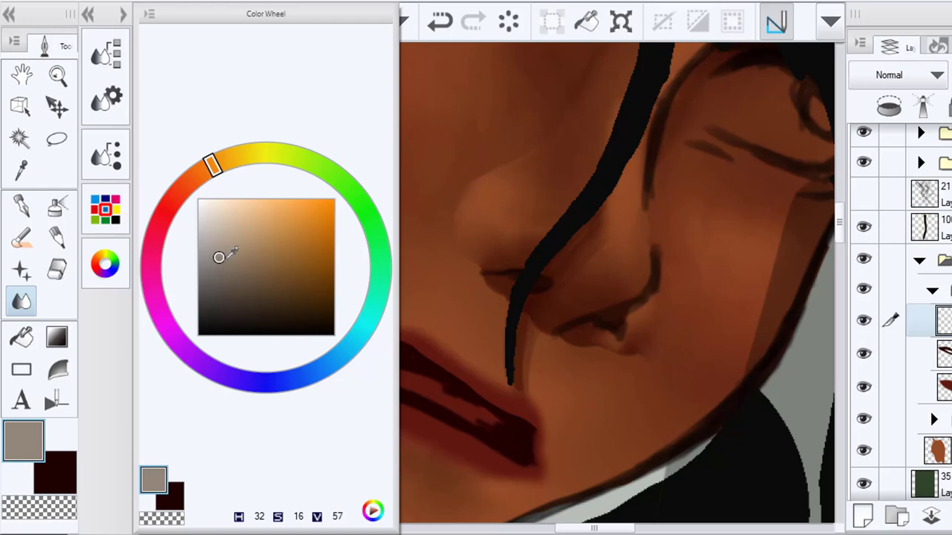
{"action": "left_click", "coordinate": [119, 271]}
Outline the teeth inside the mouth opening with the grayish beige brush and fill the shape solid
{"action": "key", "text": "b"}
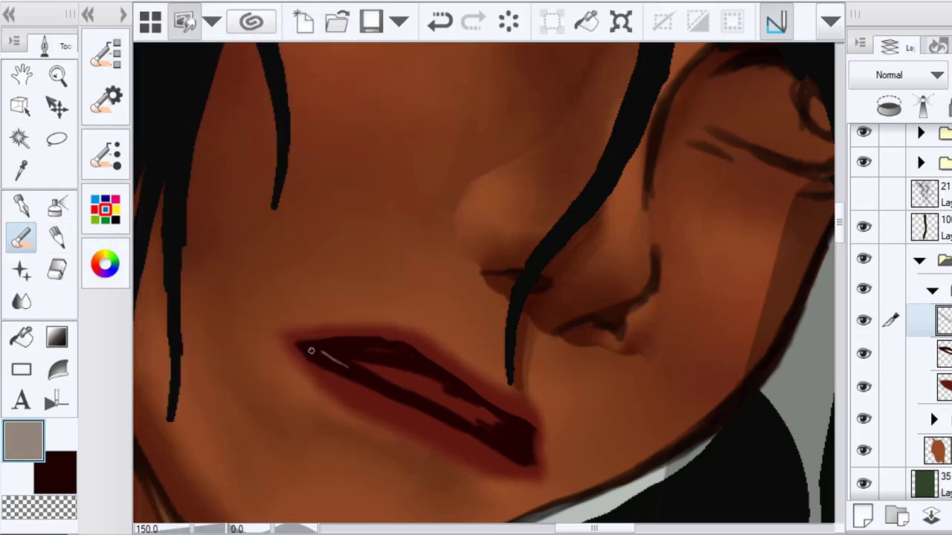
{"action": "left_click_drag", "start_coordinate": [311, 351], "coordinate": [406, 392]}
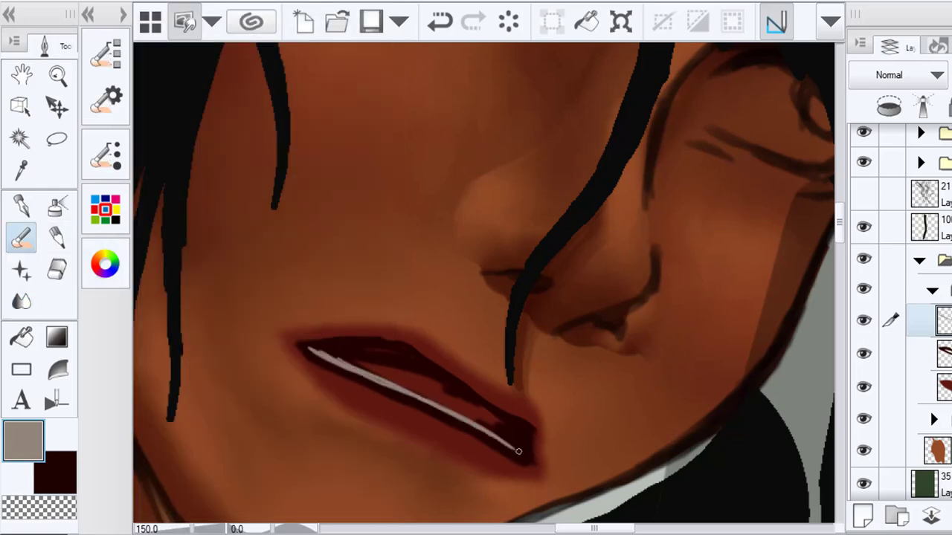
{"action": "left_click_drag", "start_coordinate": [499, 419], "coordinate": [398, 354]}
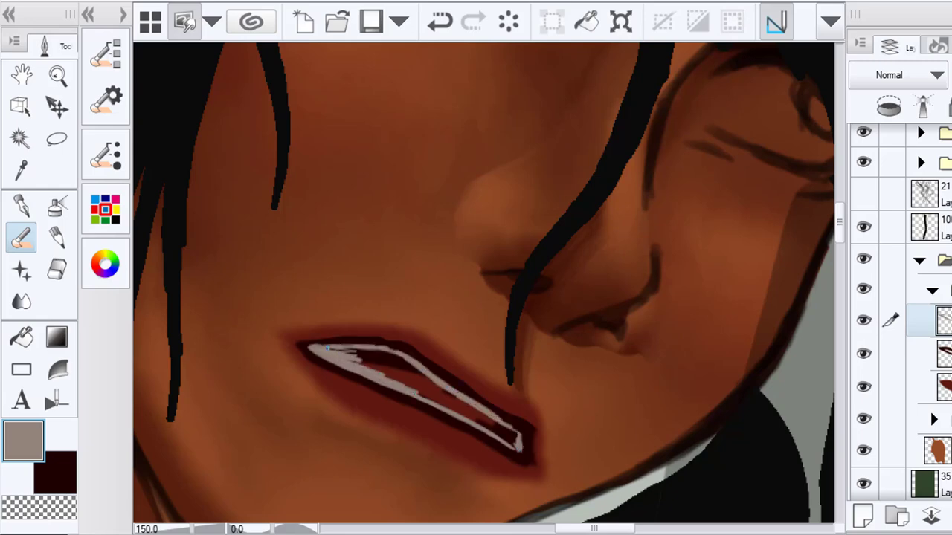
{"action": "left_click_drag", "start_coordinate": [331, 355], "coordinate": [391, 362]}
{"action": "mouse_move", "coordinate": [362, 360]}
{"action": "left_mouse_down"}
{"action": "mouse_move", "coordinate": [455, 402]}
{"action": "mouse_move", "coordinate": [519, 448]}
{"action": "left_mouse_up"}
{"action": "scroll", "coordinate": [519, 449], "scroll_direction": "down", "scroll_amount": 5}
{"action": "scroll", "coordinate": [512, 441], "scroll_direction": "down", "scroll_amount": 1}
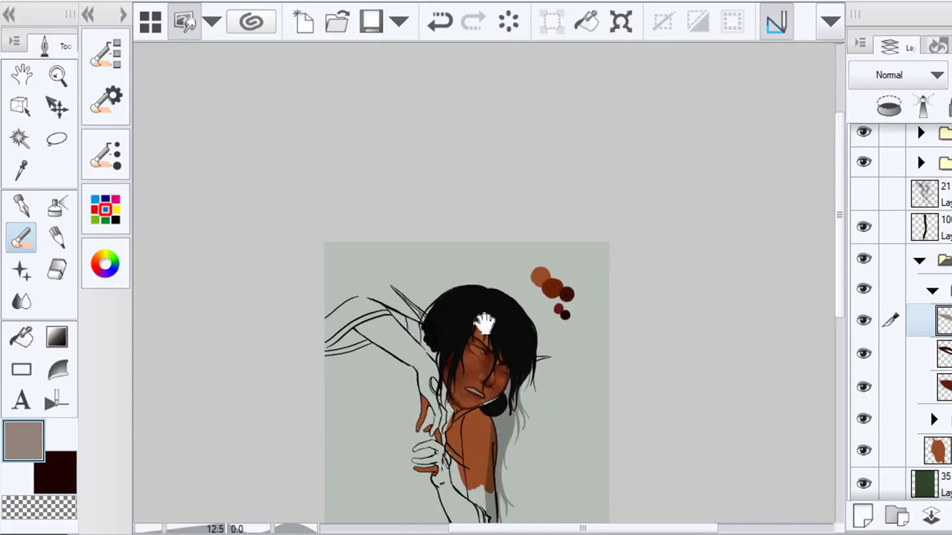
Smooth the outline of the teeth with the Blend tool at both the narrow and the wide end of the mouth opening
{"action": "scroll", "coordinate": [511, 442], "scroll_direction": "up", "scroll_amount": 8}
{"action": "key", "text": "j"}
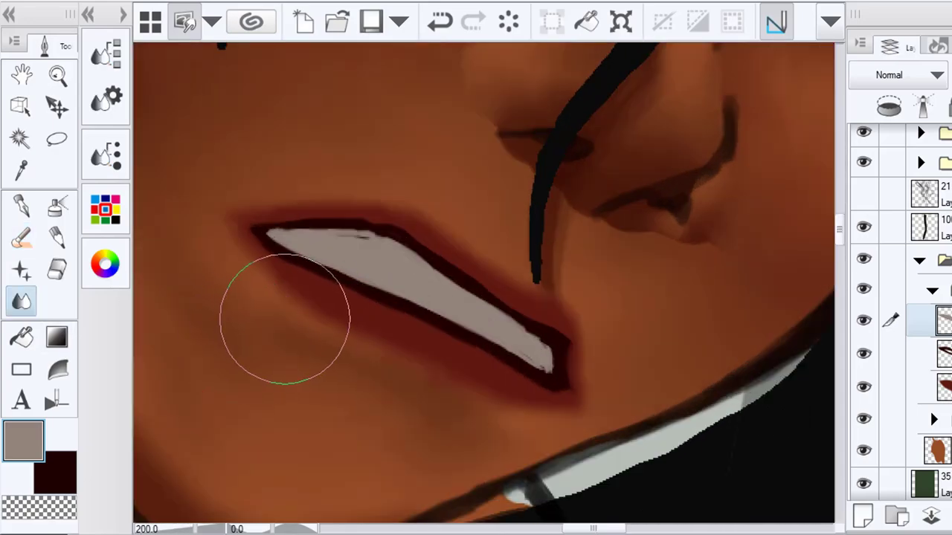
{"action": "mouse_move", "coordinate": [263, 168]}
{"action": "left_mouse_down"}
{"action": "mouse_move", "coordinate": [255, 172]}
{"action": "mouse_move", "coordinate": [374, 208]}
{"action": "left_mouse_up"}
{"action": "left_click", "coordinate": [15, 249]}
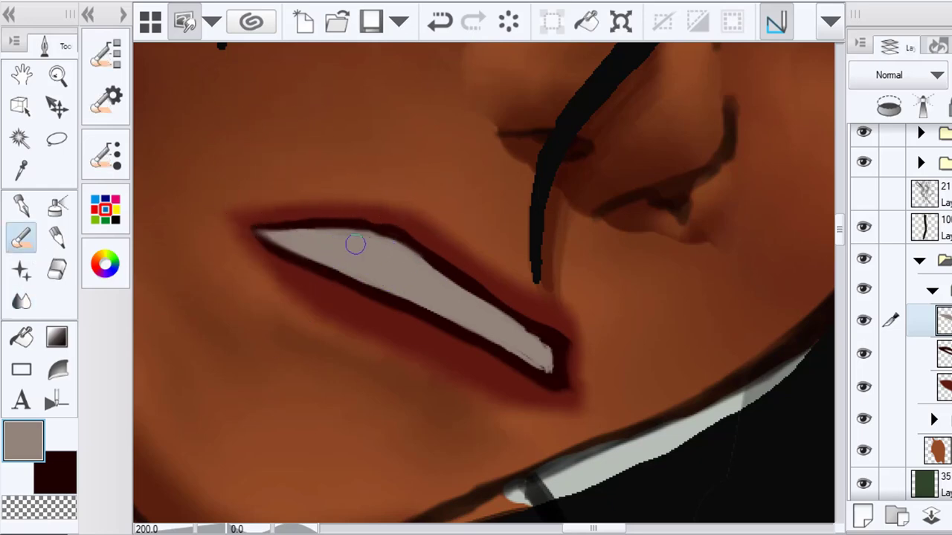
{"action": "key", "text": "j"}
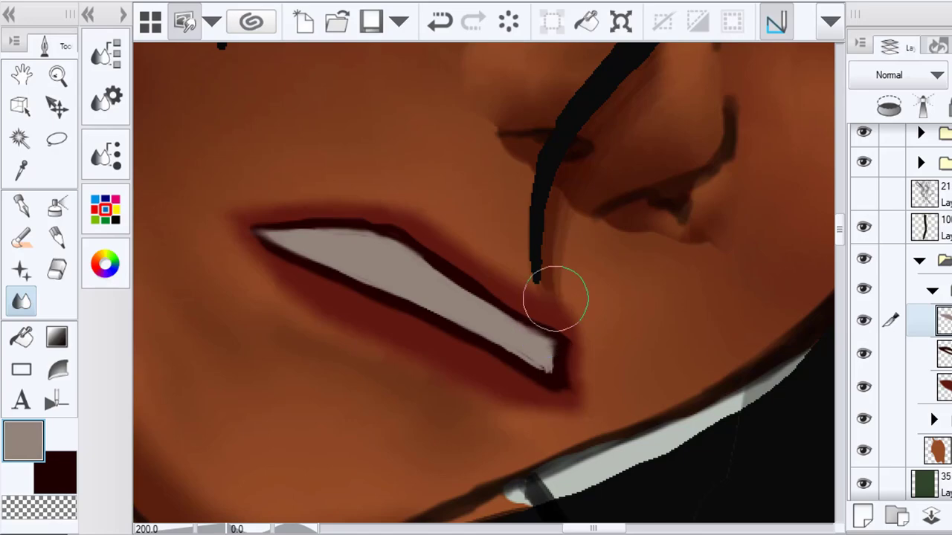
{"action": "mouse_move", "coordinate": [578, 318]}
{"action": "left_mouse_down"}
{"action": "mouse_move", "coordinate": [577, 355]}
{"action": "mouse_move", "coordinate": [545, 369]}
{"action": "left_mouse_up"}
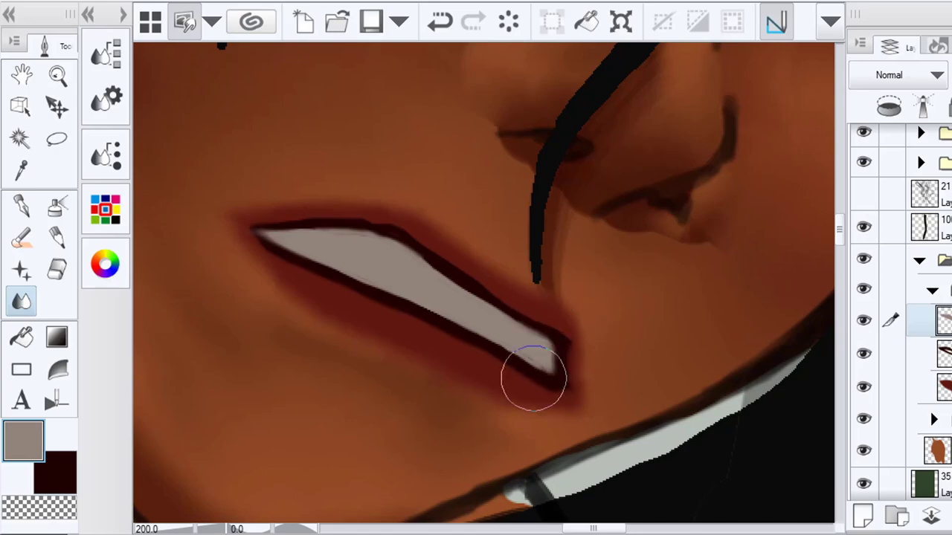
{"action": "scroll", "coordinate": [533, 378], "scroll_direction": "down", "scroll_amount": 1}
{"action": "scroll", "coordinate": [480, 333], "scroll_direction": "up", "scroll_amount": 2}
{"action": "scroll", "coordinate": [559, 358], "scroll_direction": "down", "scroll_amount": 3}
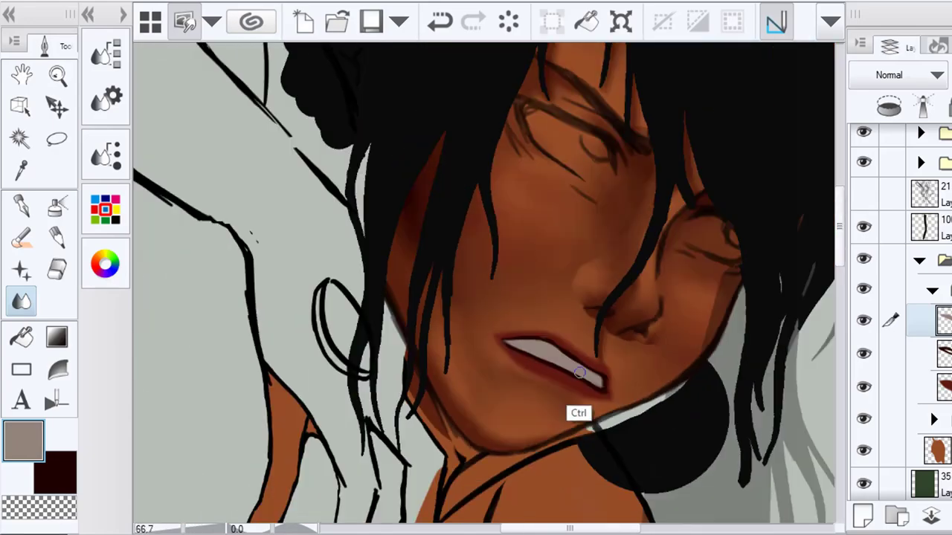
{"action": "scroll", "coordinate": [579, 372], "scroll_direction": "down", "scroll_amount": 4}
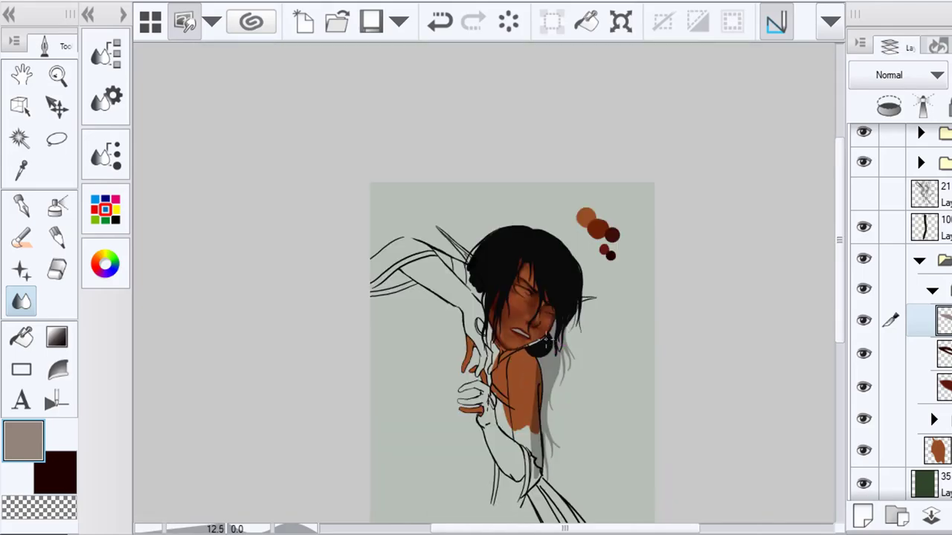
Extend the mouth line past the outer lip corner in very dark red, ending in a small dot on the cheek
{"action": "scroll", "coordinate": [561, 347], "scroll_direction": "up", "scroll_amount": 5}
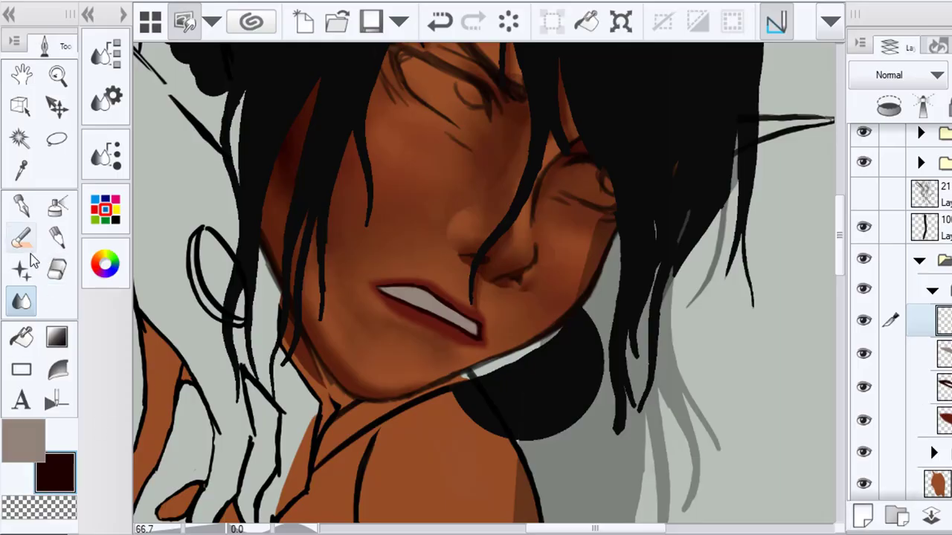
{"action": "scroll", "coordinate": [285, 293], "scroll_direction": "up", "scroll_amount": 3}
{"action": "left_click_drag", "start_coordinate": [393, 311], "coordinate": [312, 297]}
{"action": "left_click_drag", "start_coordinate": [379, 305], "coordinate": [431, 336]}
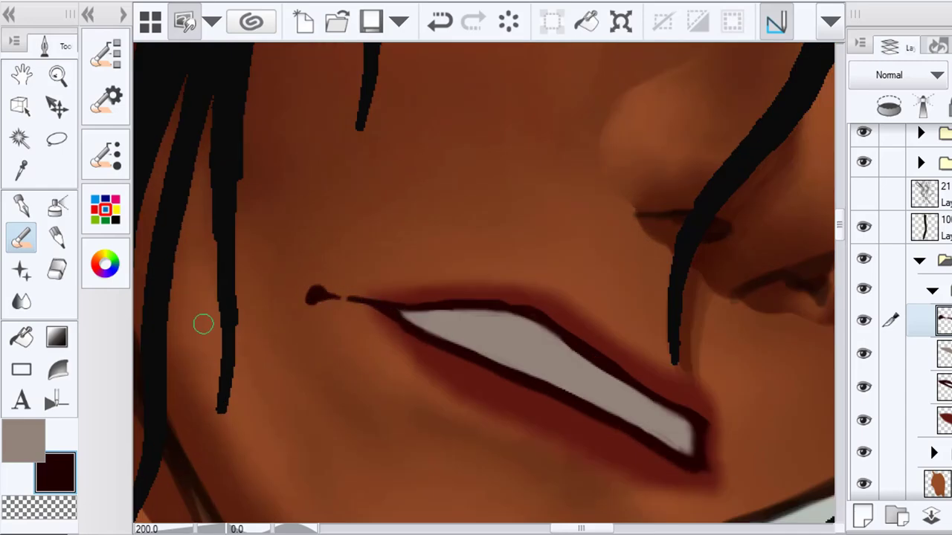
Soften the dark mark beside the outer mouth corner with the Blend tool, adjusting the brush size
{"action": "left_click", "coordinate": [21, 301]}
{"action": "key", "text": "bracketright"}
{"action": "key", "text": "bracketright"}
{"action": "key", "text": "bracketright"}
{"action": "key", "text": "bracketright"}
{"action": "key", "text": "bracketright"}
{"action": "key", "text": "bracketright"}
{"action": "key", "text": "bracketright"}
{"action": "key", "text": "bracketright"}
{"action": "key", "text": "bracketright"}
{"action": "key", "text": "bracketright"}
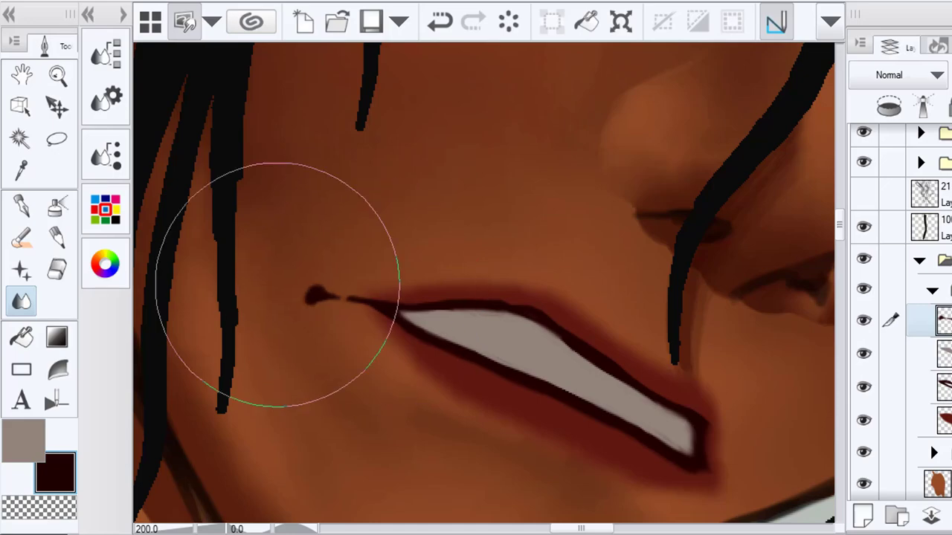
{"action": "mouse_move", "coordinate": [277, 285]}
{"action": "left_mouse_down"}
{"action": "mouse_move", "coordinate": [246, 278]}
{"action": "mouse_move", "coordinate": [376, 254]}
{"action": "left_mouse_up"}
{"action": "key", "text": "bracketleft"}
{"action": "key", "text": "bracketleft"}
{"action": "key", "text": "bracketleft"}
{"action": "key", "text": "bracketleft"}
{"action": "key", "text": "bracketleft"}
{"action": "key", "text": "bracketleft"}
{"action": "key", "text": "bracketleft"}
{"action": "key", "text": "bracketleft"}
{"action": "key", "text": "bracketleft"}
{"action": "key", "text": "bracketleft"}
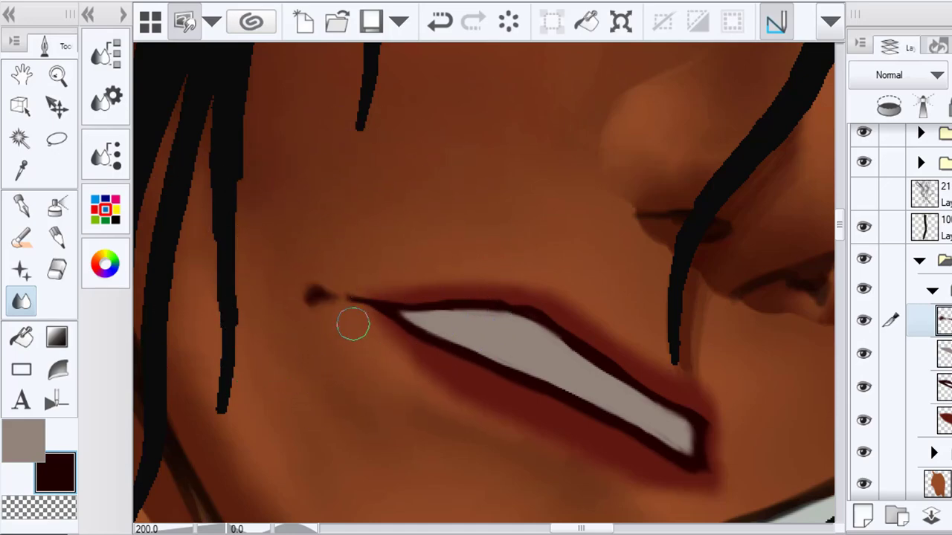
{"action": "key", "text": "ctrl+0"}
{"action": "scroll", "coordinate": [432, 317], "scroll_direction": "up", "scroll_amount": 6}
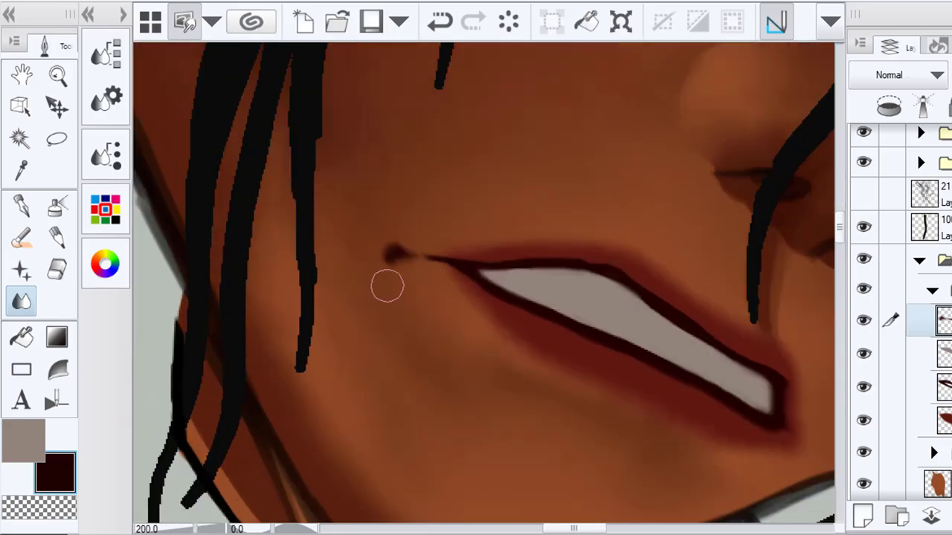
{"action": "mouse_move", "coordinate": [387, 284]}
{"action": "left_mouse_down"}
{"action": "mouse_move", "coordinate": [399, 237]}
{"action": "mouse_move", "coordinate": [393, 248]}
{"action": "mouse_move", "coordinate": [416, 254]}
{"action": "left_mouse_up"}
Redraw the dark dot at the outer mouth corner and add a short dark line at the opposite corner near the chin
{"action": "left_click", "coordinate": [21, 237]}
{"action": "scroll", "coordinate": [472, 289], "scroll_direction": "down", "scroll_amount": 6}
{"action": "scroll", "coordinate": [470, 286], "scroll_direction": "up", "scroll_amount": 6}
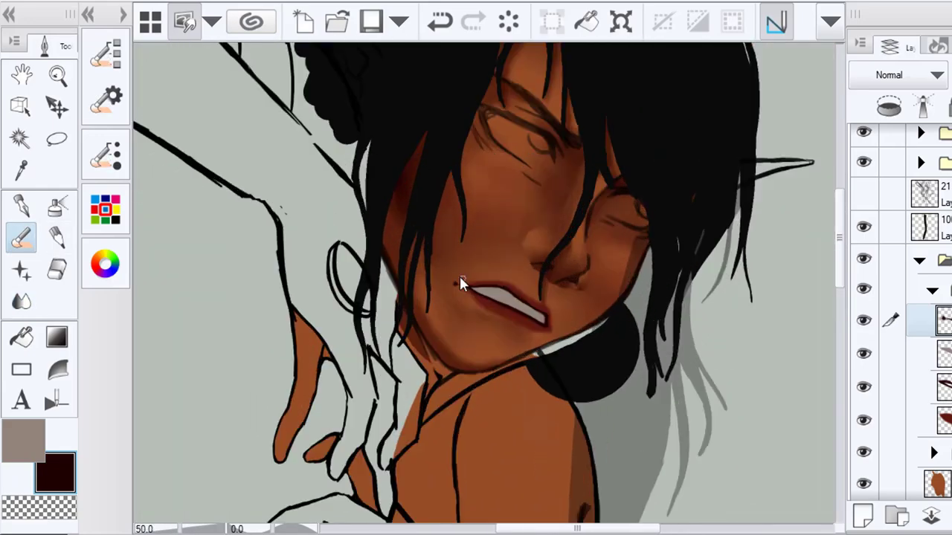
{"action": "left_click_drag", "start_coordinate": [450, 283], "coordinate": [458, 285]}
{"action": "scroll", "coordinate": [234, 353], "scroll_direction": "down", "scroll_amount": 5}
{"action": "scroll", "coordinate": [332, 372], "scroll_direction": "up", "scroll_amount": 4}
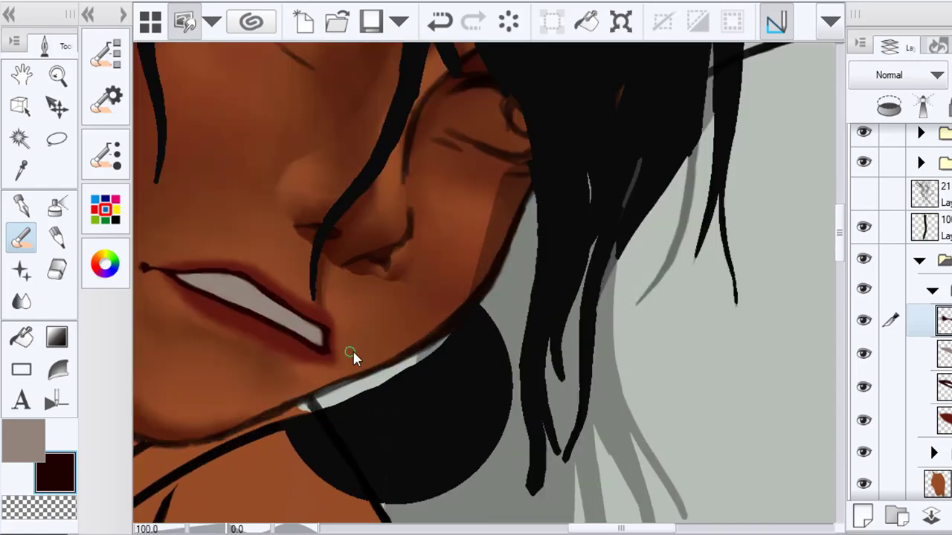
{"action": "left_click_drag", "start_coordinate": [320, 355], "coordinate": [331, 369]}
{"action": "key", "text": "ctrl+0"}
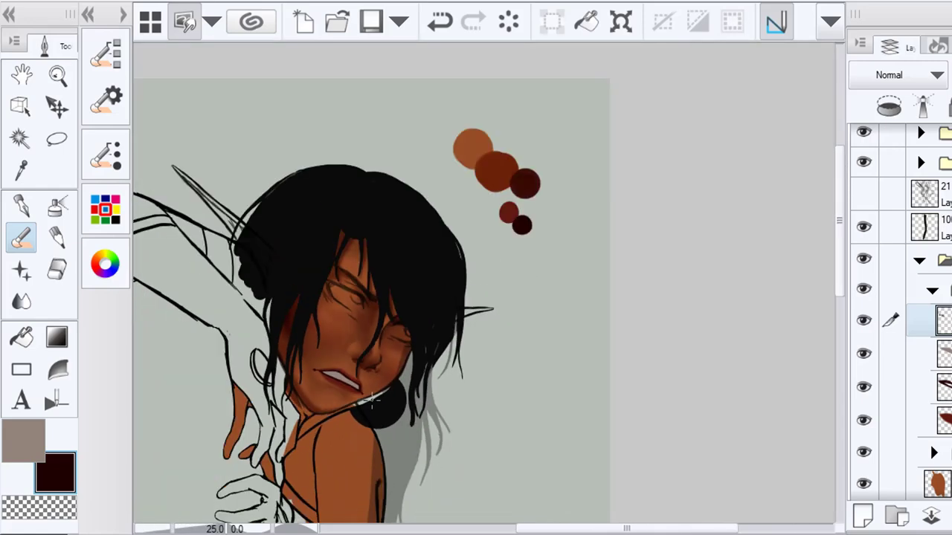
Add a new layer and place it directly below the lip color layer
{"action": "left_click", "coordinate": [914, 434]}
{"action": "left_click", "coordinate": [862, 516]}
{"action": "left_click_drag", "start_coordinate": [920, 422], "coordinate": [920, 454]}
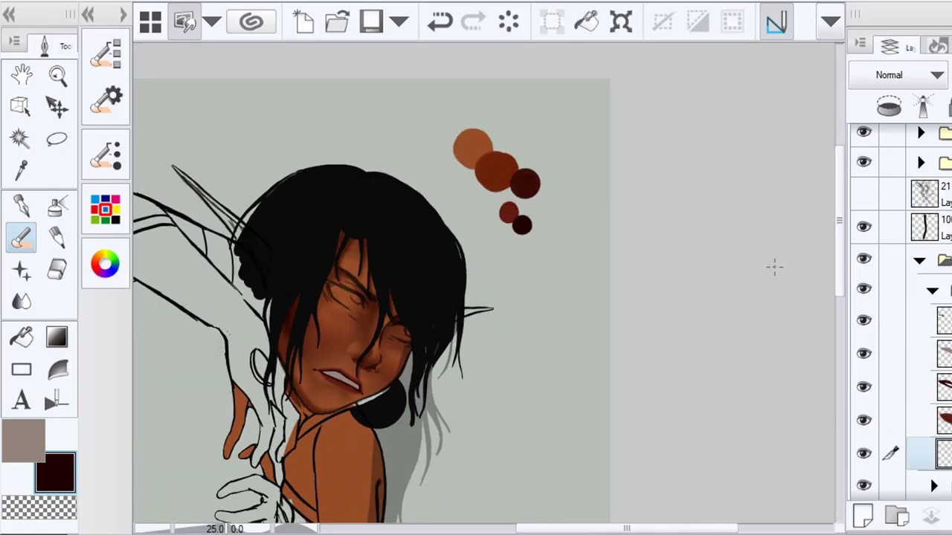
Paint a dark red shadow around the outer mouth corner and blend it into the cheek
{"action": "scroll", "coordinate": [357, 396], "scroll_direction": "up", "scroll_amount": 3}
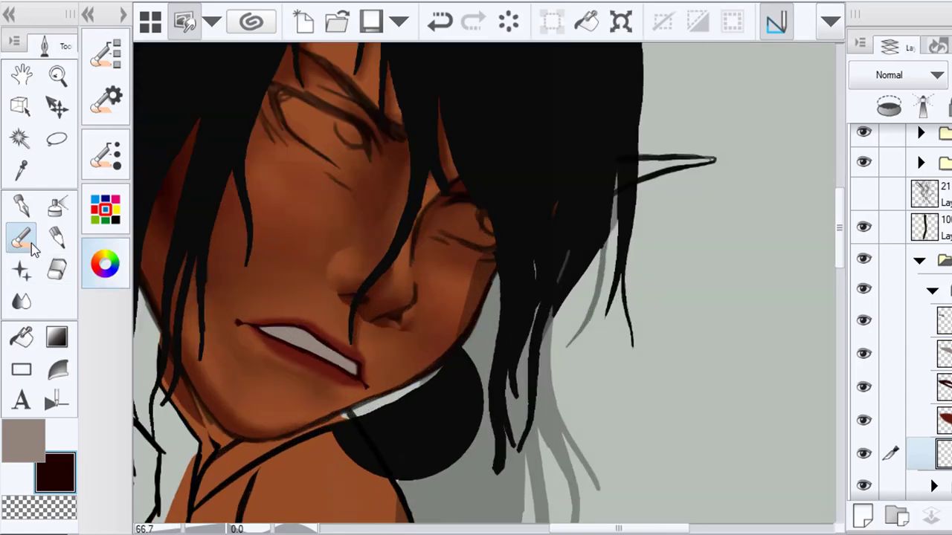
{"action": "left_click_drag", "start_coordinate": [249, 325], "coordinate": [232, 320]}
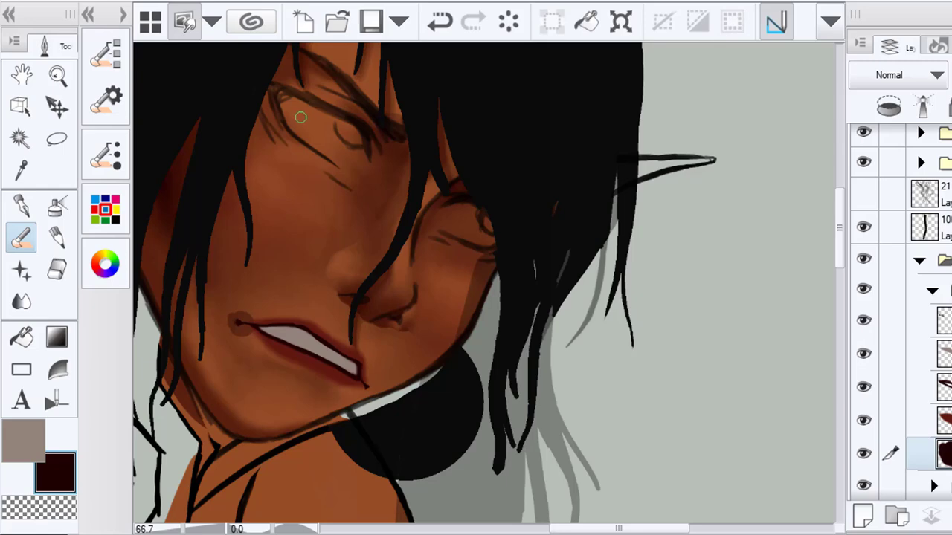
{"action": "key", "text": "j"}
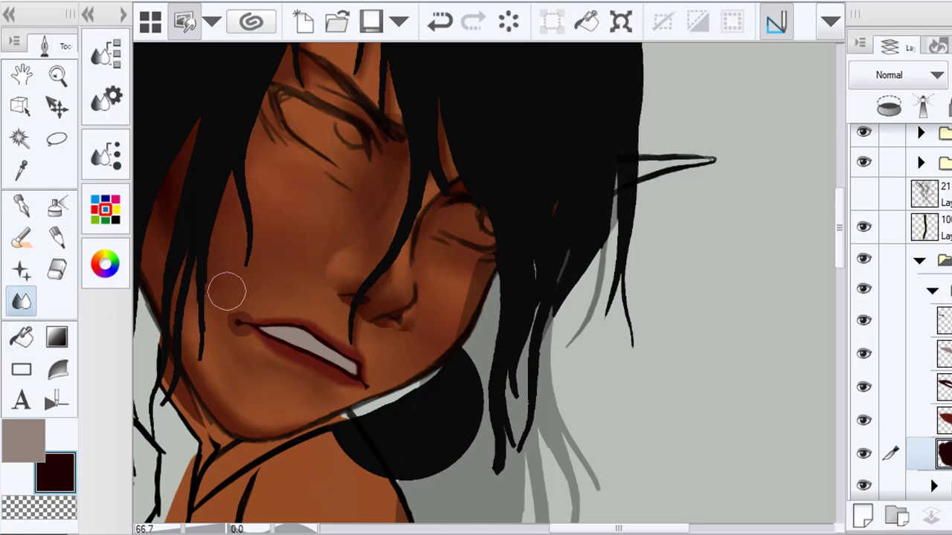
{"action": "mouse_move", "coordinate": [227, 287]}
{"action": "left_mouse_down"}
{"action": "mouse_move", "coordinate": [257, 308]}
{"action": "mouse_move", "coordinate": [281, 298]}
{"action": "mouse_move", "coordinate": [233, 313]}
{"action": "mouse_move", "coordinate": [275, 350]}
{"action": "mouse_move", "coordinate": [237, 321]}
{"action": "mouse_move", "coordinate": [271, 360]}
{"action": "mouse_move", "coordinate": [275, 351]}
{"action": "mouse_move", "coordinate": [230, 348]}
{"action": "mouse_move", "coordinate": [255, 357]}
{"action": "mouse_move", "coordinate": [230, 357]}
{"action": "left_mouse_up"}
Dab a dark shadow at the mouth corner nearest the shoulder and blend it into the skin
{"action": "left_click", "coordinate": [21, 237]}
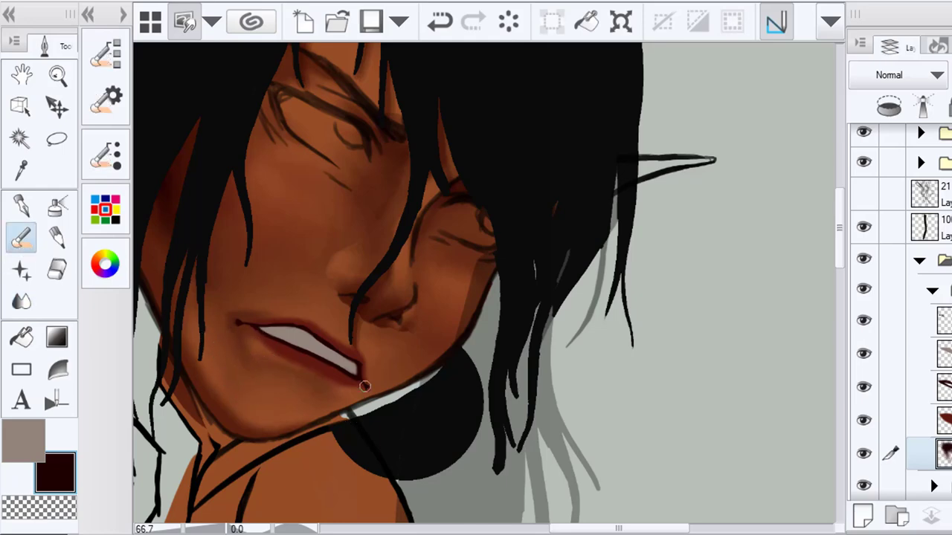
{"action": "left_click", "coordinate": [21, 299]}
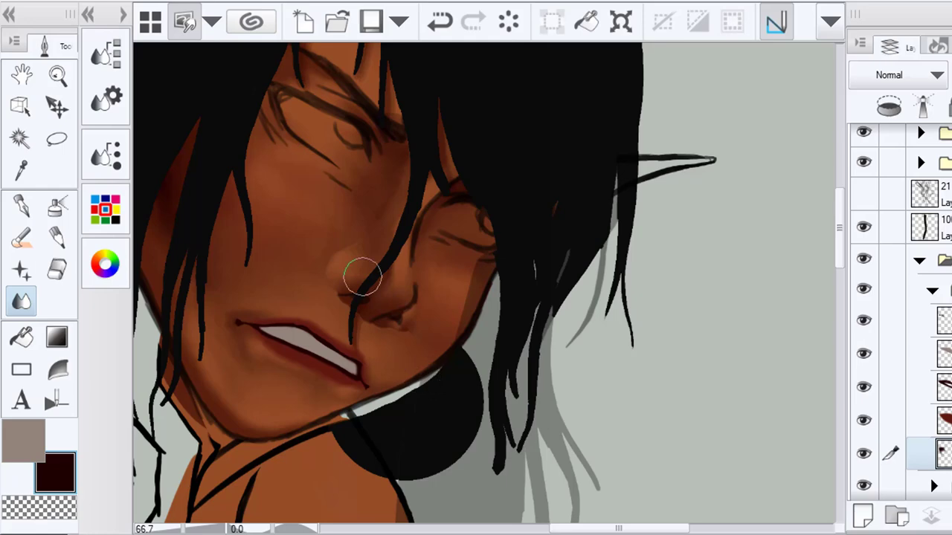
{"action": "scroll", "coordinate": [403, 386], "scroll_direction": "down", "scroll_amount": 5}
{"action": "scroll", "coordinate": [398, 376], "scroll_direction": "up", "scroll_amount": 3}
{"action": "scroll", "coordinate": [398, 375], "scroll_direction": "up", "scroll_amount": 3}
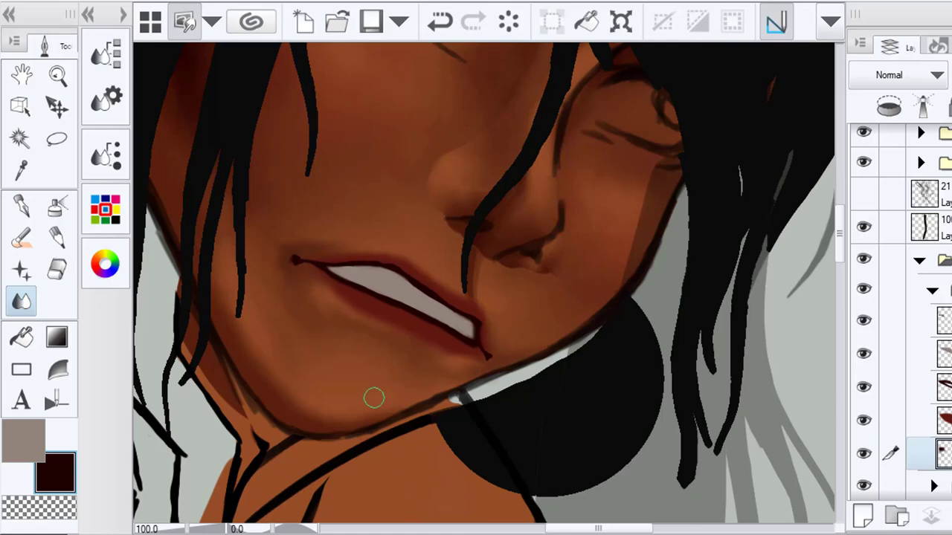
{"action": "scroll", "coordinate": [374, 398], "scroll_direction": "down", "scroll_amount": 4}
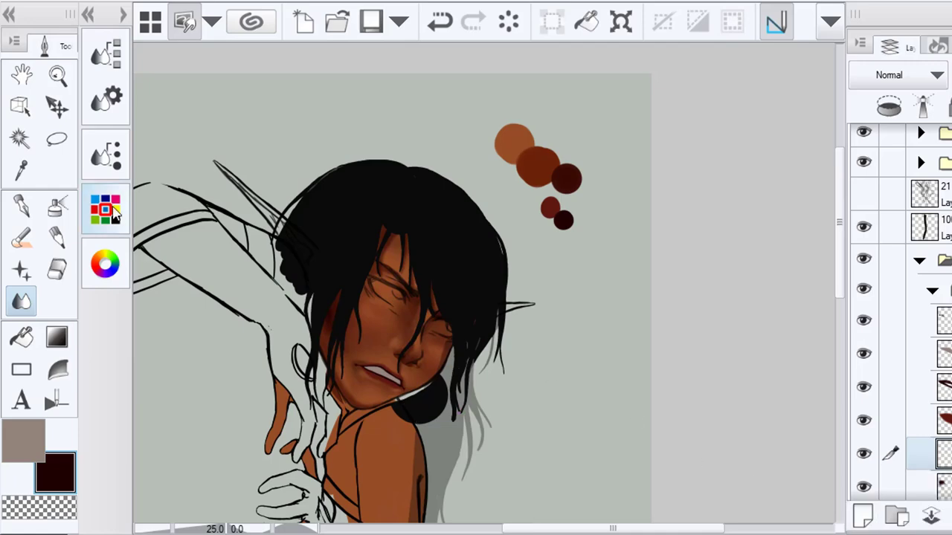
Paint a dark shadow stroke on the cheek just above the outer mouth corner and blend it softly into the skin
{"action": "left_click", "coordinate": [21, 238]}
{"action": "scroll", "coordinate": [364, 336], "scroll_direction": "up", "scroll_amount": 1}
{"action": "scroll", "coordinate": [390, 345], "scroll_direction": "up", "scroll_amount": 1}
{"action": "key", "text": "j"}
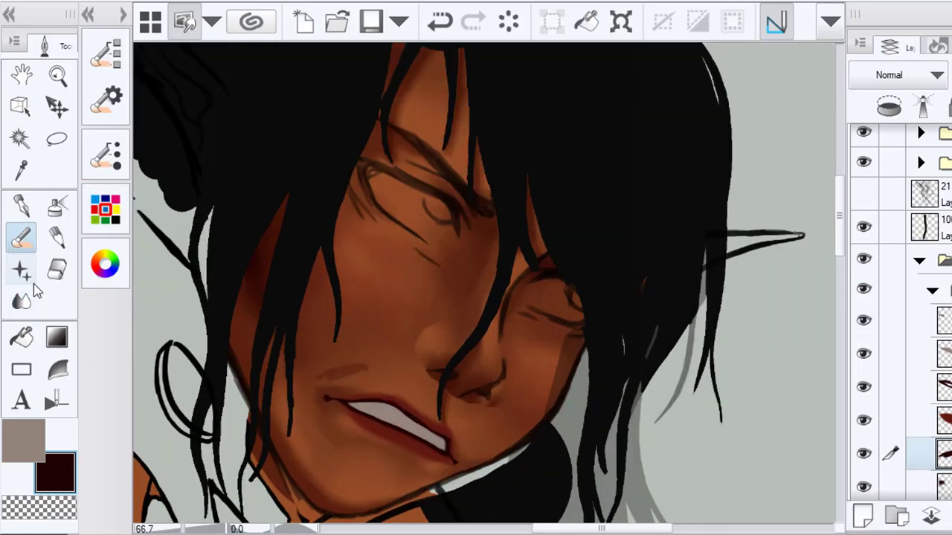
{"action": "mouse_move", "coordinate": [324, 382]}
{"action": "left_mouse_down"}
{"action": "mouse_move", "coordinate": [361, 400]}
{"action": "mouse_move", "coordinate": [343, 396]}
{"action": "mouse_move", "coordinate": [370, 394]}
{"action": "mouse_move", "coordinate": [339, 388]}
{"action": "mouse_move", "coordinate": [355, 353]}
{"action": "left_mouse_up"}
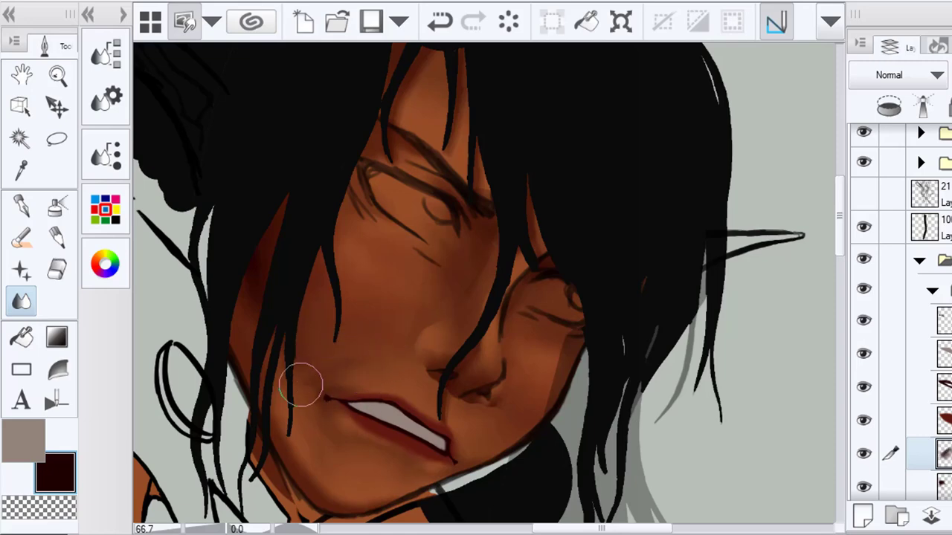
{"action": "scroll", "coordinate": [382, 461], "scroll_direction": "down", "scroll_amount": 1}
{"action": "scroll", "coordinate": [381, 461], "scroll_direction": "down", "scroll_amount": 2}
{"action": "left_click_drag", "start_coordinate": [422, 438], "coordinate": [442, 262]}
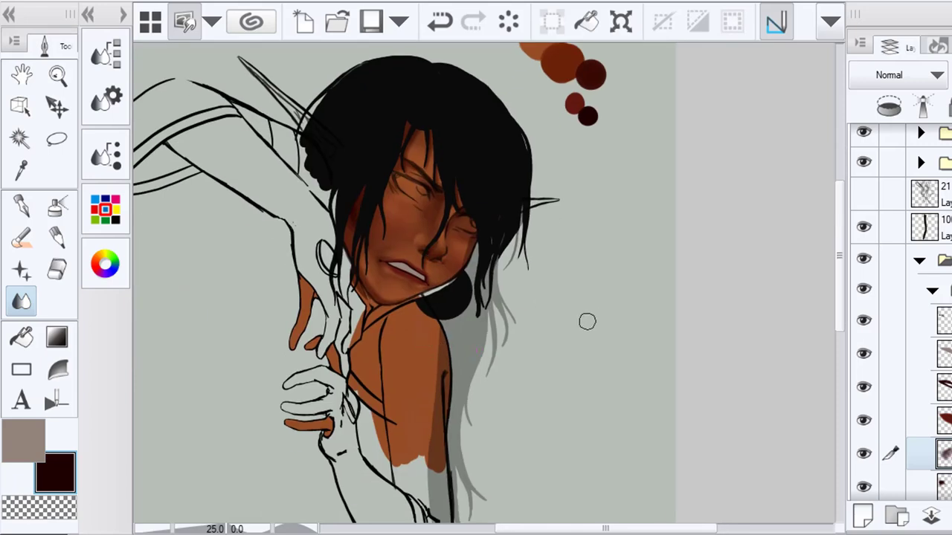
Add a new layer, move it directly above the teeth layer and clip it to the teeth
{"action": "left_click", "coordinate": [862, 515]}
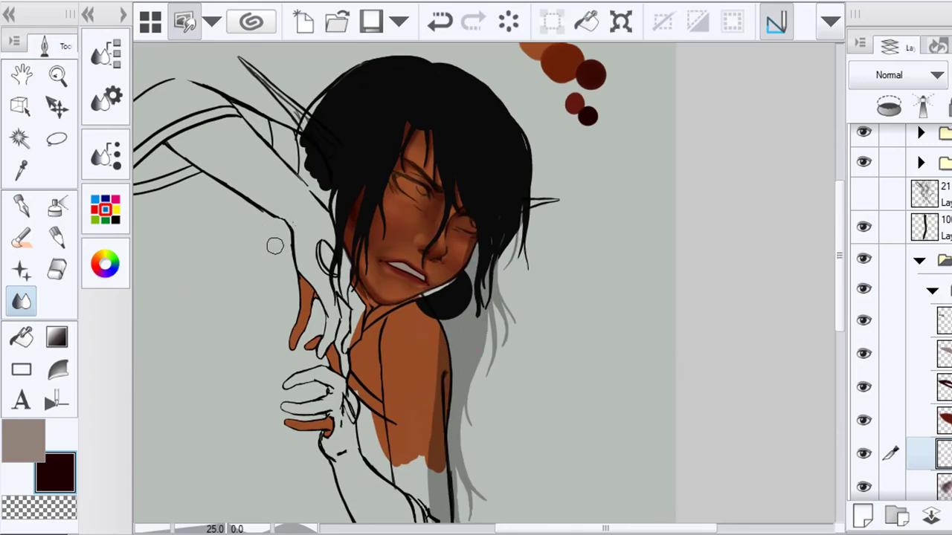
{"action": "left_click_drag", "start_coordinate": [949, 454], "coordinate": [948, 306]}
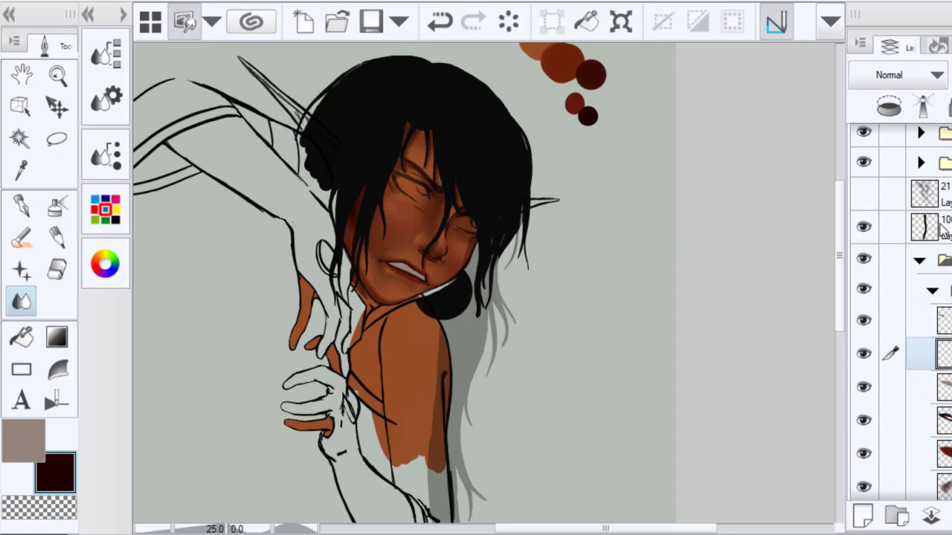
{"action": "scroll", "coordinate": [418, 300], "scroll_direction": "up", "scroll_amount": 6}
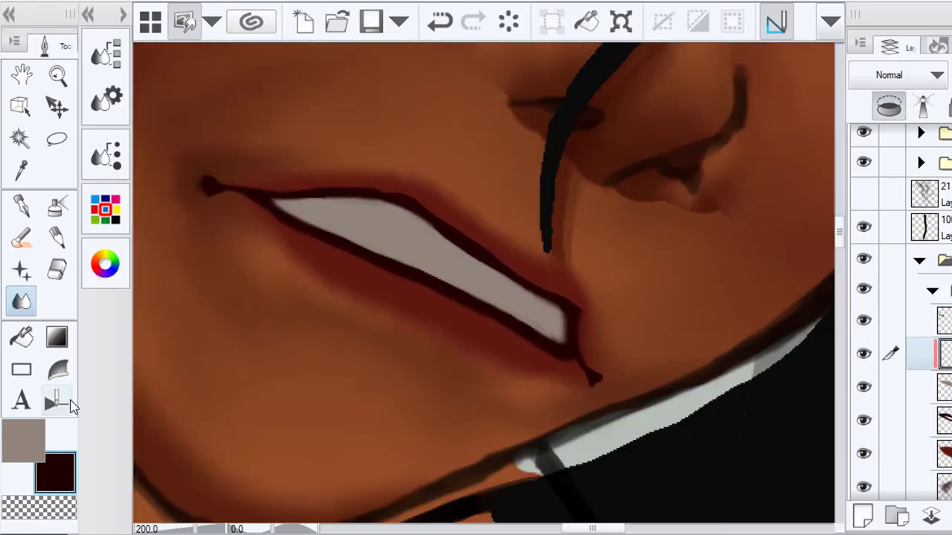
Set the main color to dark gray with H 23, S 13, V 32 and paint shadows over both ends of the teeth
{"action": "left_click", "coordinate": [24, 441]}
{"action": "left_click", "coordinate": [110, 260]}
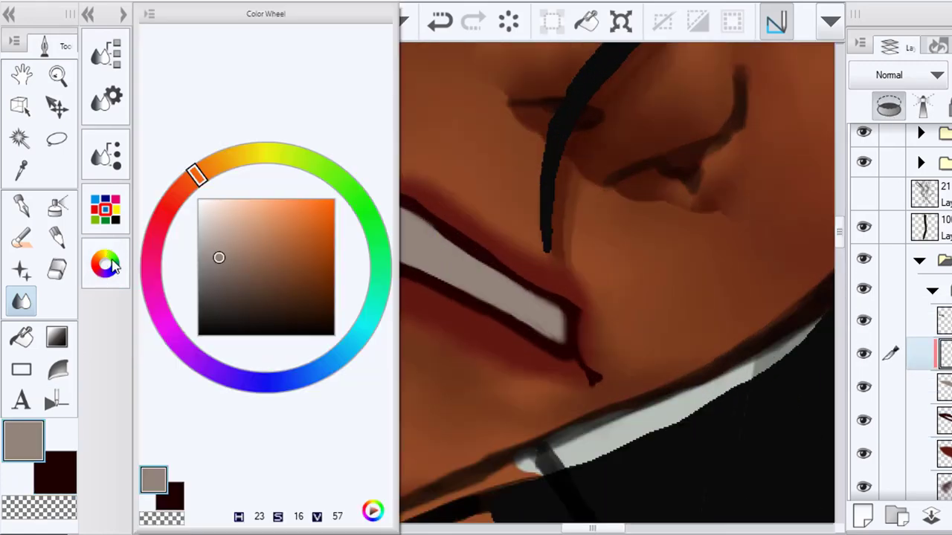
{"action": "left_click", "coordinate": [215, 292]}
{"action": "left_click", "coordinate": [106, 263]}
{"action": "left_click", "coordinate": [21, 238]}
{"action": "left_click_drag", "start_coordinate": [294, 195], "coordinate": [357, 230]}
{"action": "left_click_drag", "start_coordinate": [573, 319], "coordinate": [553, 316]}
Blend the gray shadows at both ends of the teeth softly toward the middle, undoing the first blending stroke
{"action": "left_click", "coordinate": [22, 300]}
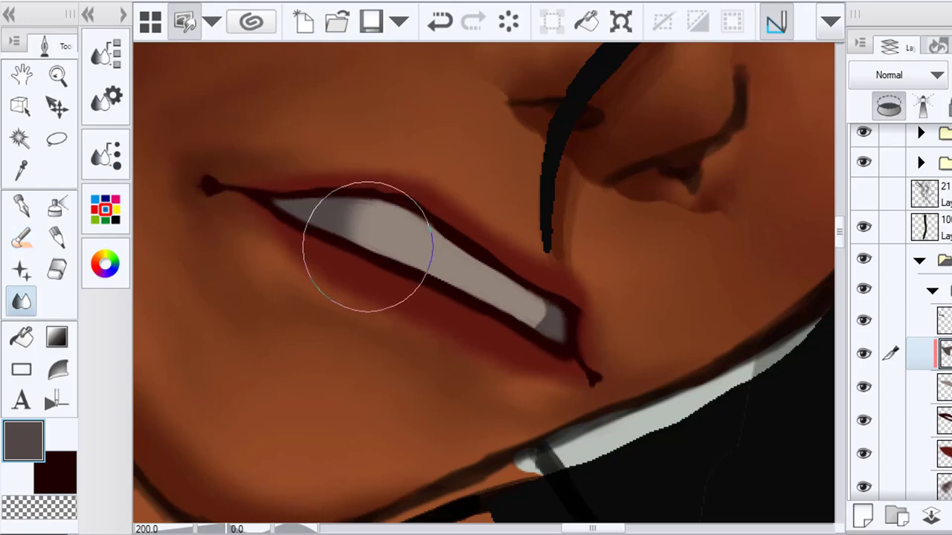
{"action": "left_click_drag", "start_coordinate": [372, 244], "coordinate": [400, 282]}
{"action": "left_click", "coordinate": [439, 23]}
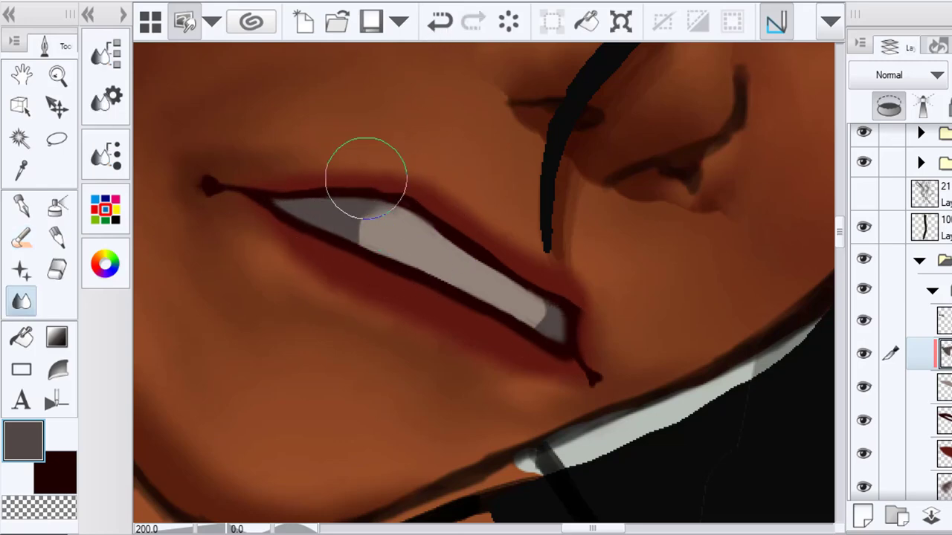
{"action": "mouse_move", "coordinate": [365, 170]}
{"action": "left_mouse_down"}
{"action": "mouse_move", "coordinate": [397, 245]}
{"action": "mouse_move", "coordinate": [344, 234]}
{"action": "left_mouse_up"}
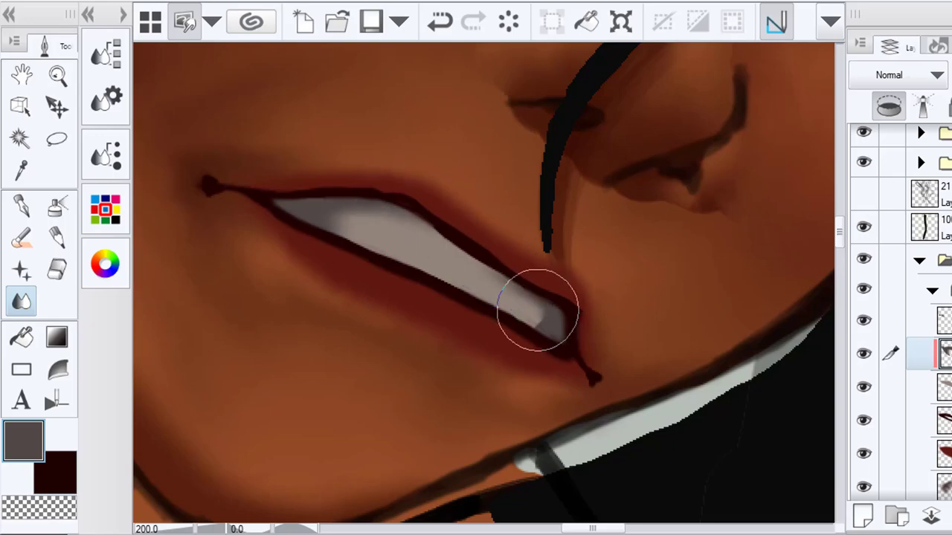
{"action": "left_click_drag", "start_coordinate": [536, 310], "coordinate": [543, 353]}
{"action": "scroll", "coordinate": [318, 233], "scroll_direction": "down", "scroll_amount": 6}
{"action": "scroll", "coordinate": [414, 305], "scroll_direction": "up", "scroll_amount": 6}
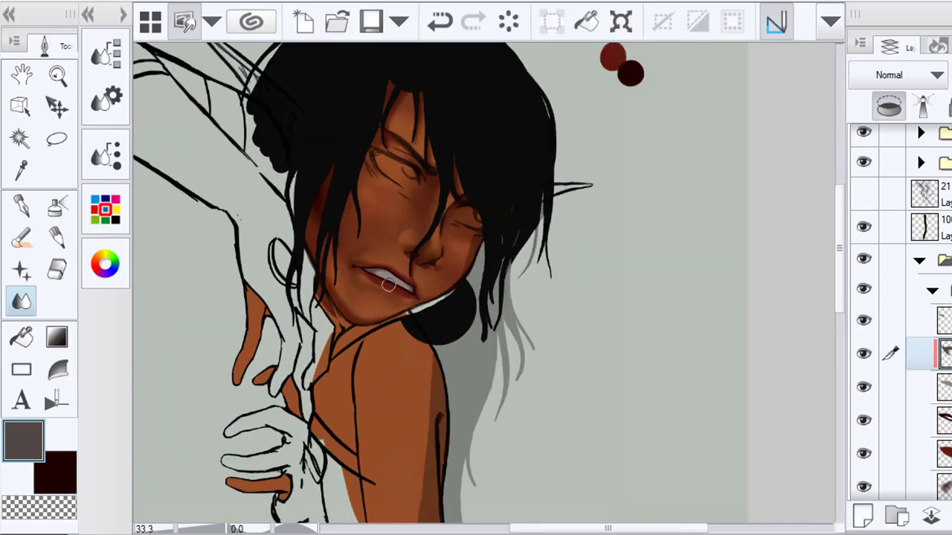
Add a layer clipped to the teeth beneath their shadow layer, then deepen the existing shadows at the tooth ends with a darker gray
{"action": "left_click", "coordinate": [948, 399]}
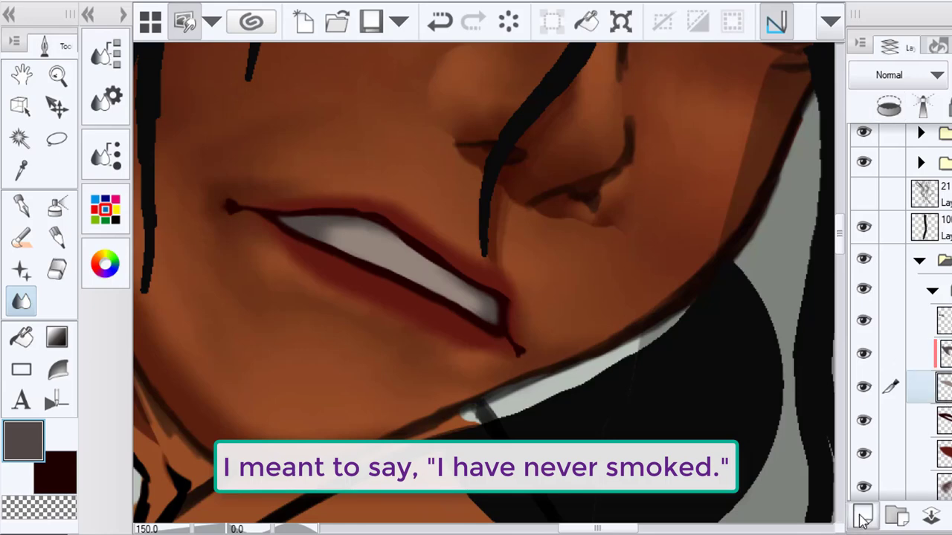
{"action": "left_click", "coordinate": [863, 516]}
{"action": "left_click", "coordinate": [946, 354]}
{"action": "left_click", "coordinate": [119, 260]}
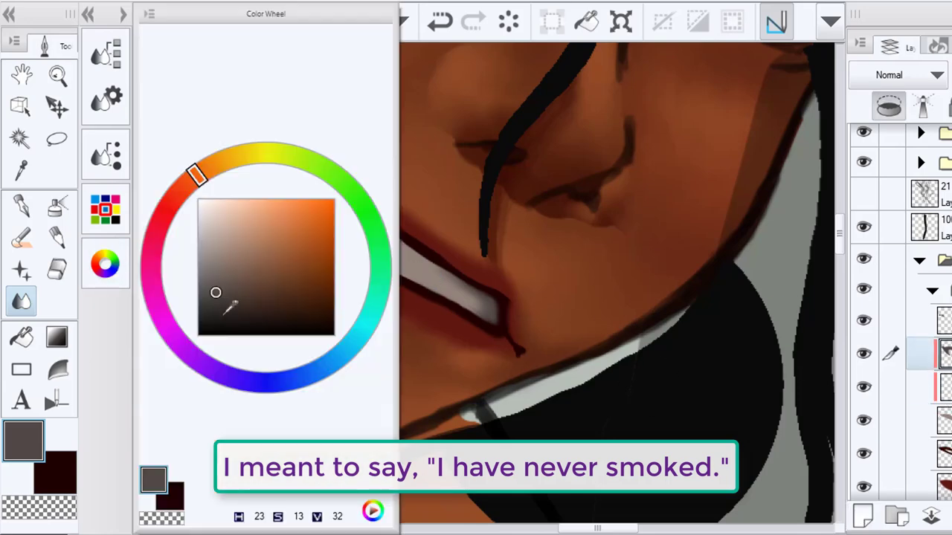
{"action": "left_click", "coordinate": [223, 313]}
{"action": "key", "text": "b"}
{"action": "mouse_move", "coordinate": [339, 238]}
{"action": "left_mouse_down"}
{"action": "mouse_move", "coordinate": [290, 223]}
{"action": "mouse_move", "coordinate": [382, 226]}
{"action": "left_mouse_up"}
{"action": "left_click_drag", "start_coordinate": [456, 282], "coordinate": [491, 313]}
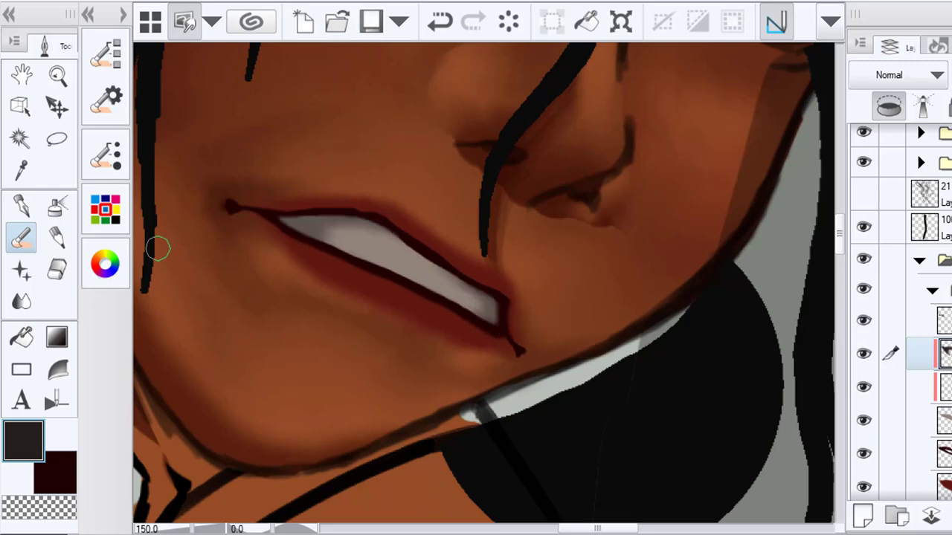
{"action": "left_click", "coordinate": [104, 264]}
{"action": "left_click", "coordinate": [226, 319]}
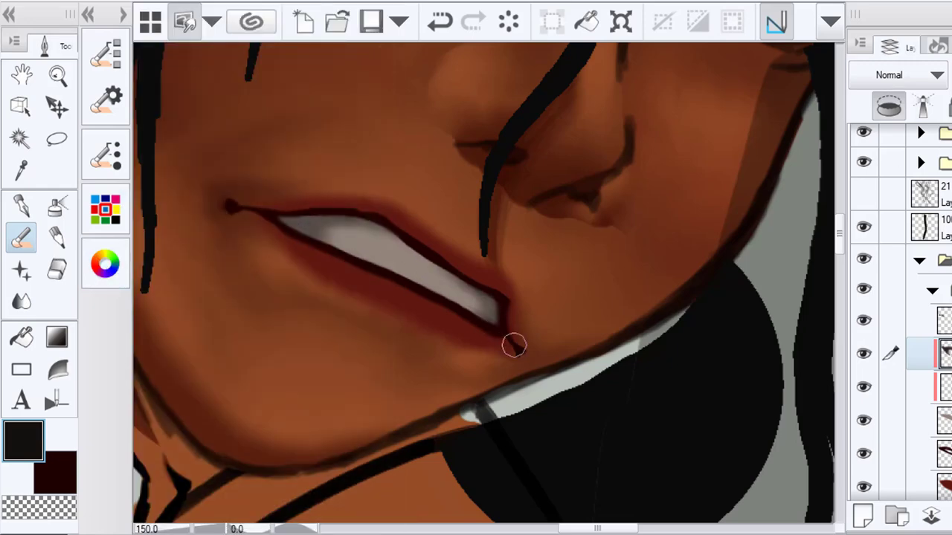
On the new layer, paint individual tooth shapes in light beige-gray with H 23, S 15, V 74, redoing one of the middle strokes
{"action": "left_click", "coordinate": [921, 387]}
{"action": "left_click", "coordinate": [21, 171]}
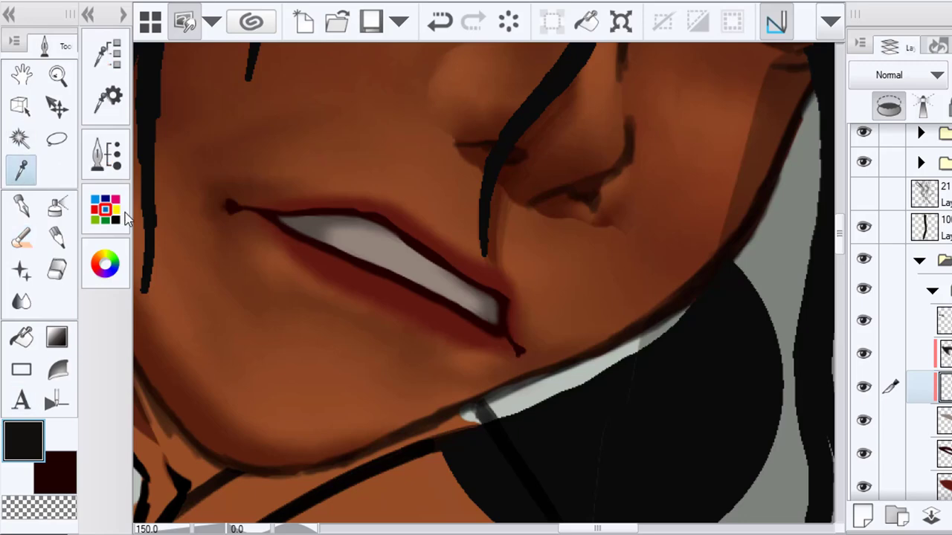
{"action": "left_click", "coordinate": [402, 237]}
{"action": "left_click", "coordinate": [104, 264]}
{"action": "left_click", "coordinate": [218, 233]}
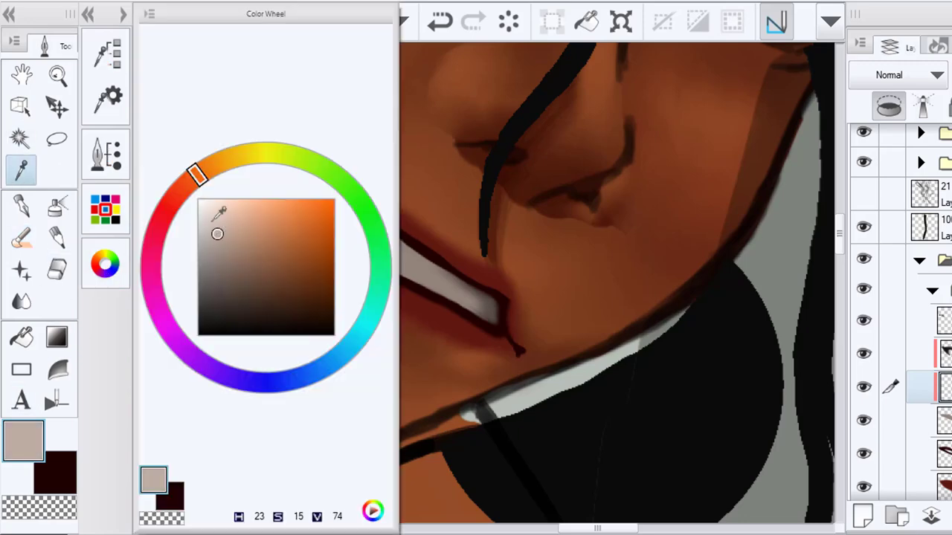
{"action": "key", "text": "b"}
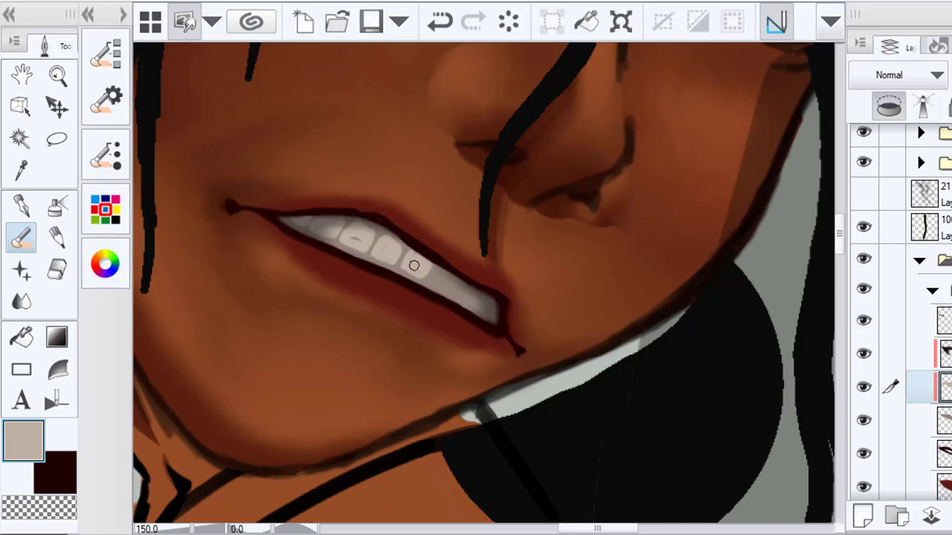
{"action": "key", "text": "ctrl+z"}
{"action": "left_click_drag", "start_coordinate": [403, 269], "coordinate": [408, 255]}
{"action": "scroll", "coordinate": [394, 329], "scroll_direction": "down", "scroll_amount": 5}
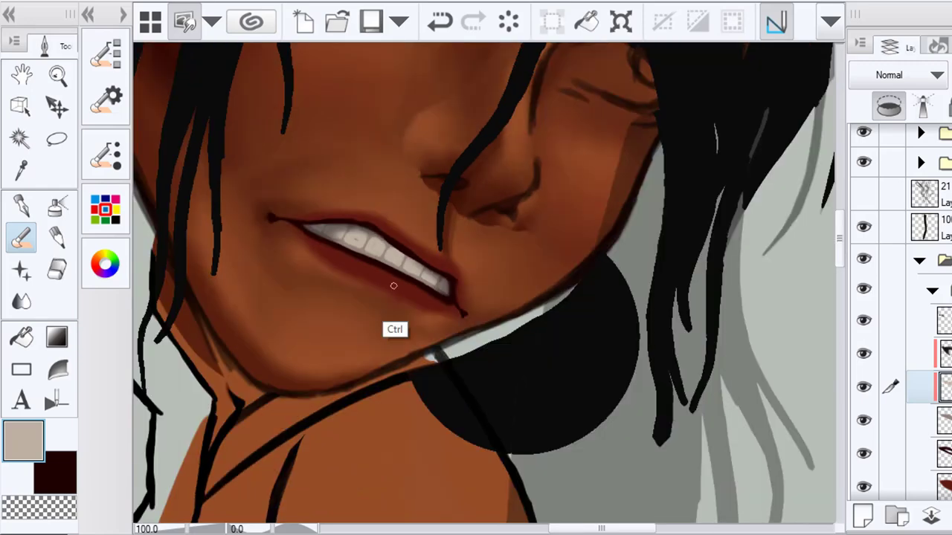
{"action": "scroll", "coordinate": [373, 260], "scroll_direction": "up", "scroll_amount": 5}
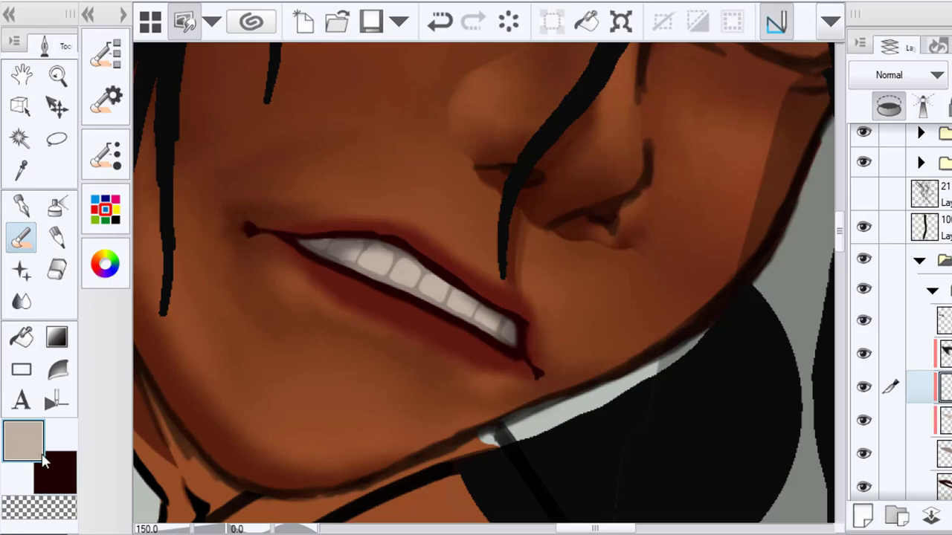
Pick a muted red with hue 357 and paint small gum areas between the tops of the upper teeth
{"action": "left_click", "coordinate": [105, 263]}
{"action": "left_click", "coordinate": [161, 214]}
{"action": "left_click", "coordinate": [233, 227]}
{"action": "left_click", "coordinate": [263, 235]}
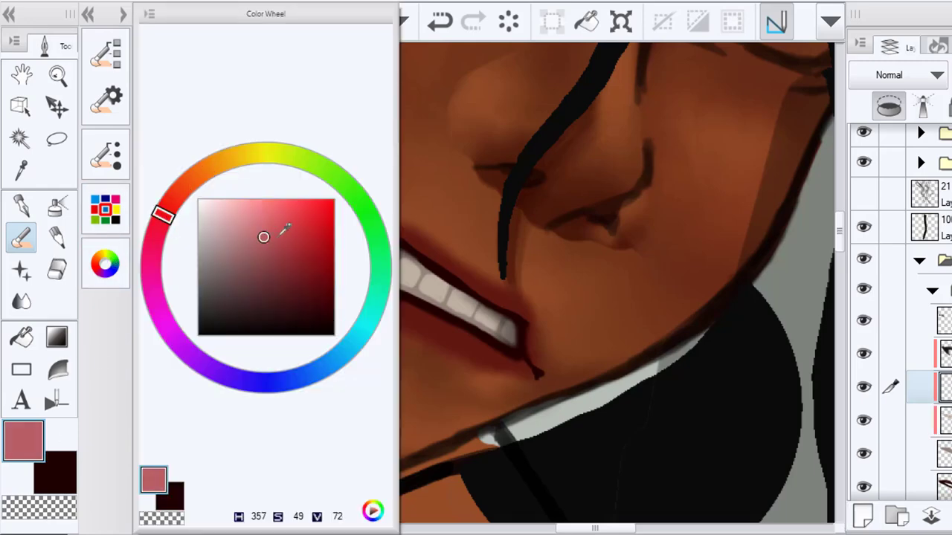
{"action": "left_click", "coordinate": [275, 248]}
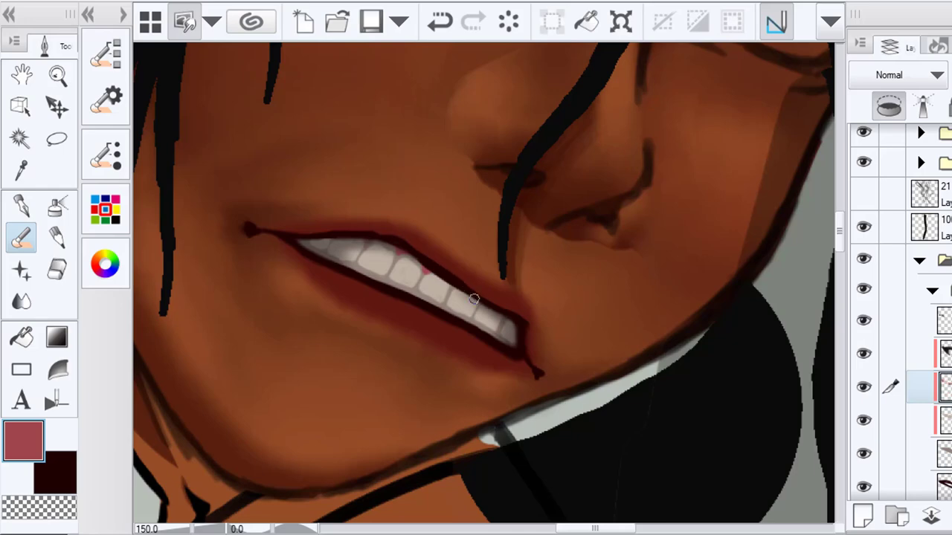
Add a clipped layer between the gum and tooth-shape layers and paint additional gum areas in a darker red
{"action": "left_click", "coordinate": [922, 424]}
{"action": "left_click", "coordinate": [862, 515]}
{"action": "left_click", "coordinate": [105, 263]}
{"action": "left_click", "coordinate": [300, 279]}
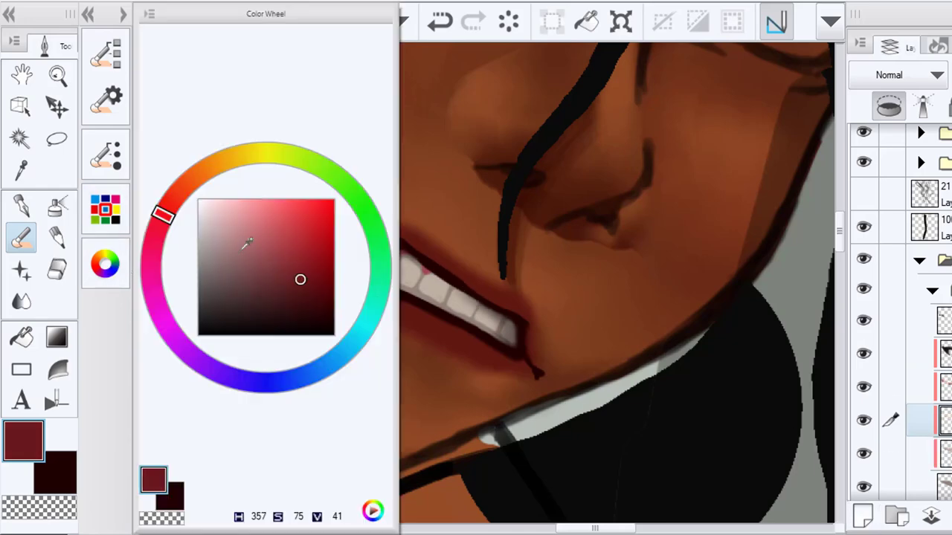
{"action": "left_click", "coordinate": [157, 232]}
{"action": "left_click_drag", "start_coordinate": [158, 233], "coordinate": [169, 212]}
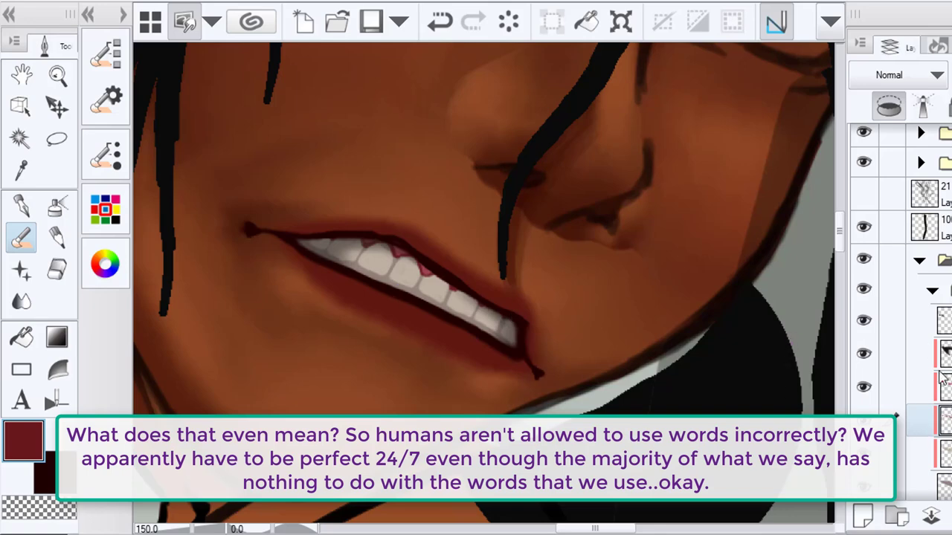
{"action": "right_click", "coordinate": [893, 397]}
{"action": "left_click", "coordinate": [902, 437]}
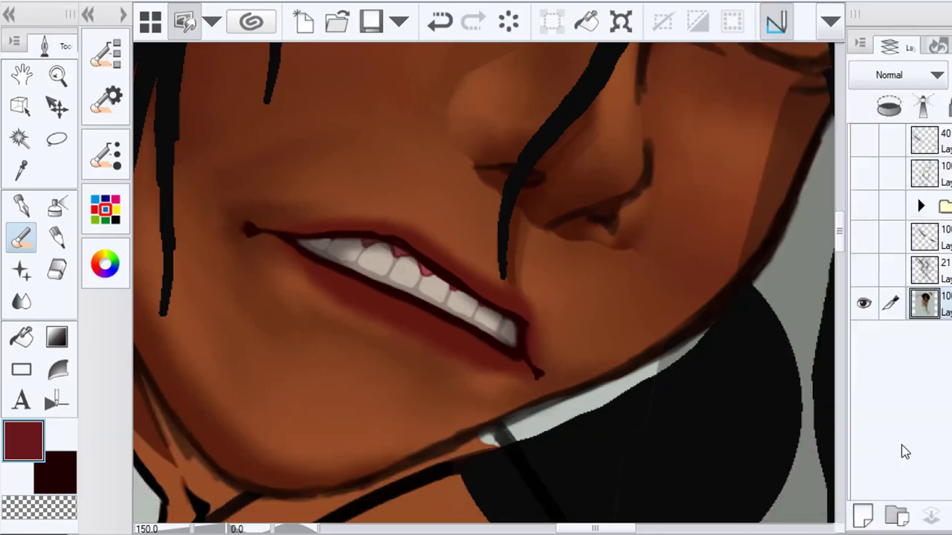
{"action": "left_click", "coordinate": [440, 21]}
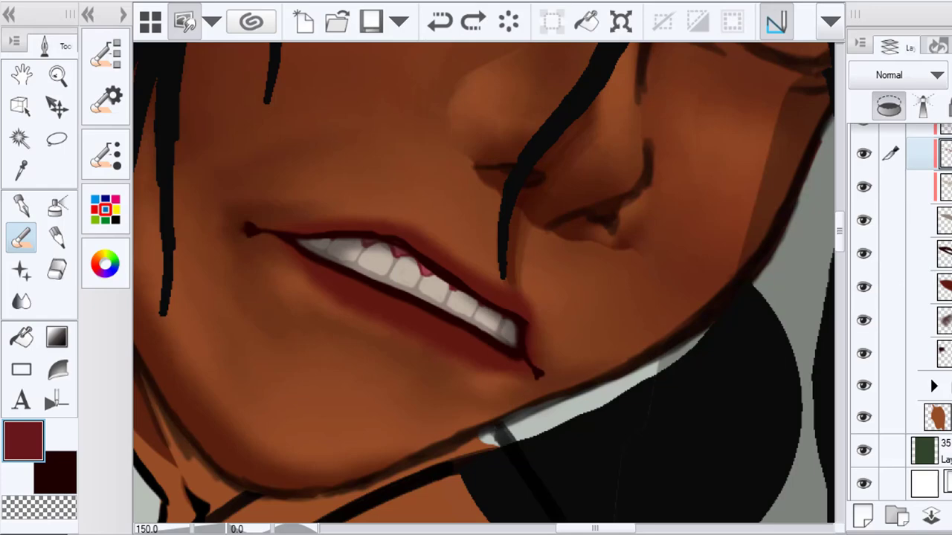
Merge the two gum layers and the tooth-shape layer into a single clipped layer
{"action": "scroll", "coordinate": [920, 206], "scroll_direction": "up", "scroll_amount": 2}
{"action": "left_click", "coordinate": [891, 187]}
{"action": "left_click", "coordinate": [894, 253]}
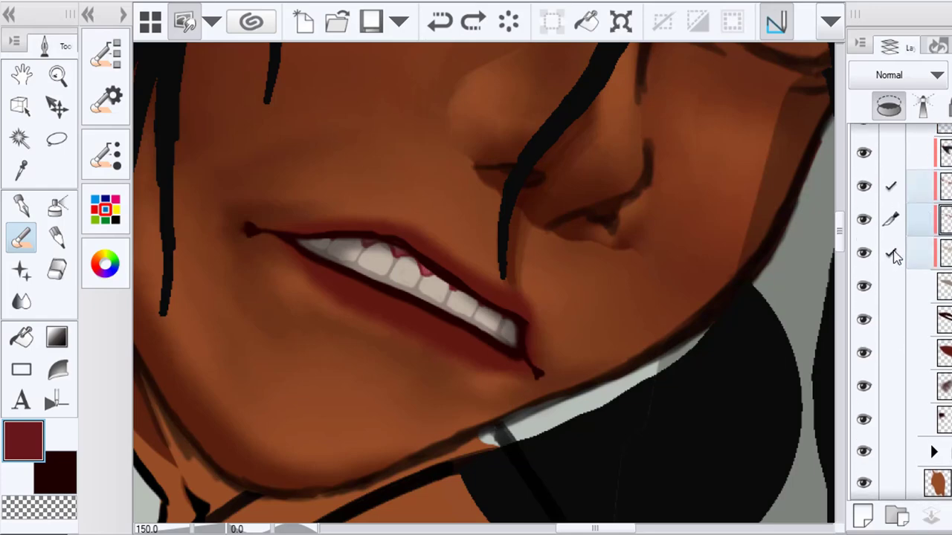
{"action": "right_click", "coordinate": [895, 255]}
{"action": "left_click", "coordinate": [866, 440]}
Blend the gums and tooth edges softly together using a medium-sized blending brush
{"action": "left_click", "coordinate": [18, 301]}
{"action": "key", "text": "]"}
{"action": "key", "text": "]"}
{"action": "key", "text": "]"}
{"action": "key", "text": "]"}
{"action": "key", "text": "]"}
{"action": "key", "text": "]"}
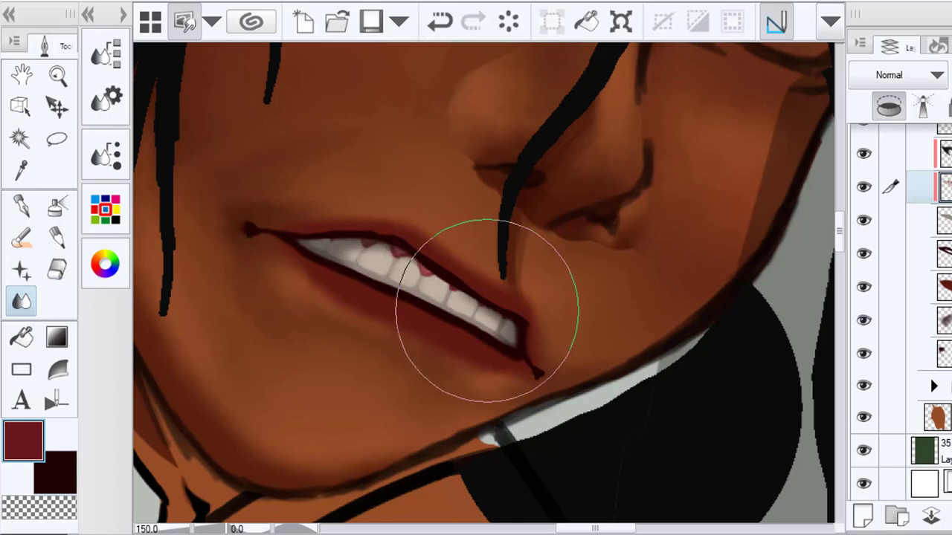
{"action": "key", "text": "bracketleft"}
{"action": "key", "text": "bracketleft"}
{"action": "key", "text": "bracketleft"}
{"action": "key", "text": "bracketleft"}
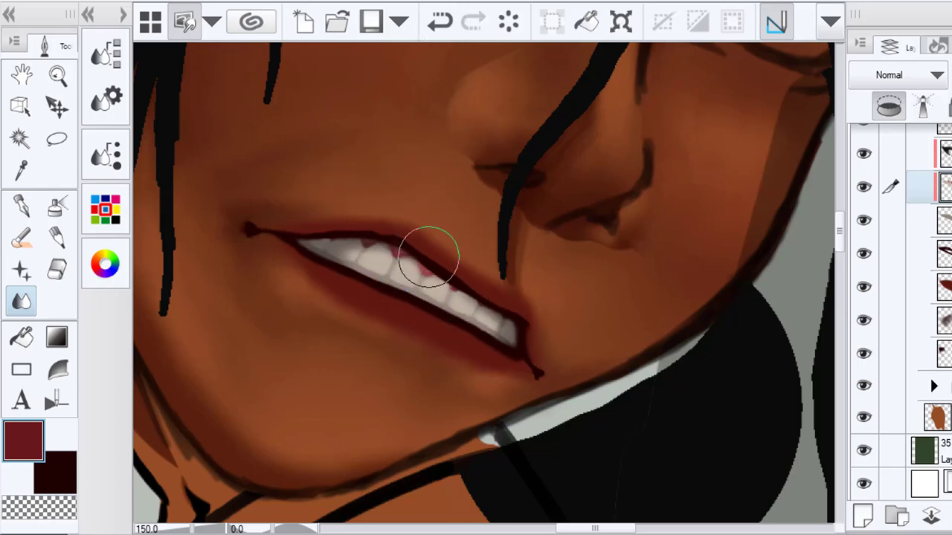
{"action": "scroll", "coordinate": [482, 338], "scroll_direction": "up", "scroll_amount": 5}
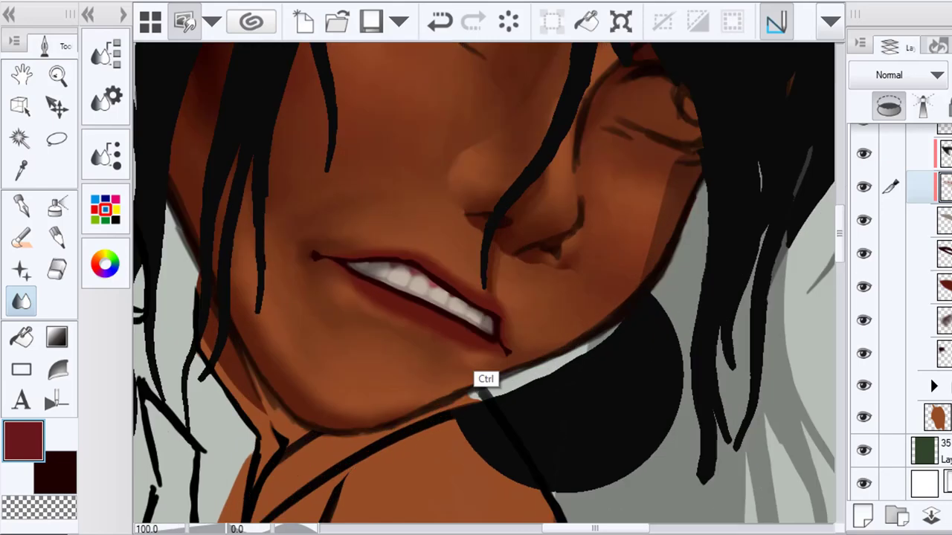
Add a clipped layer above the teeth shadows and paint thin highlights on the teeth in a lightened version of their color
{"action": "left_click", "coordinate": [863, 519]}
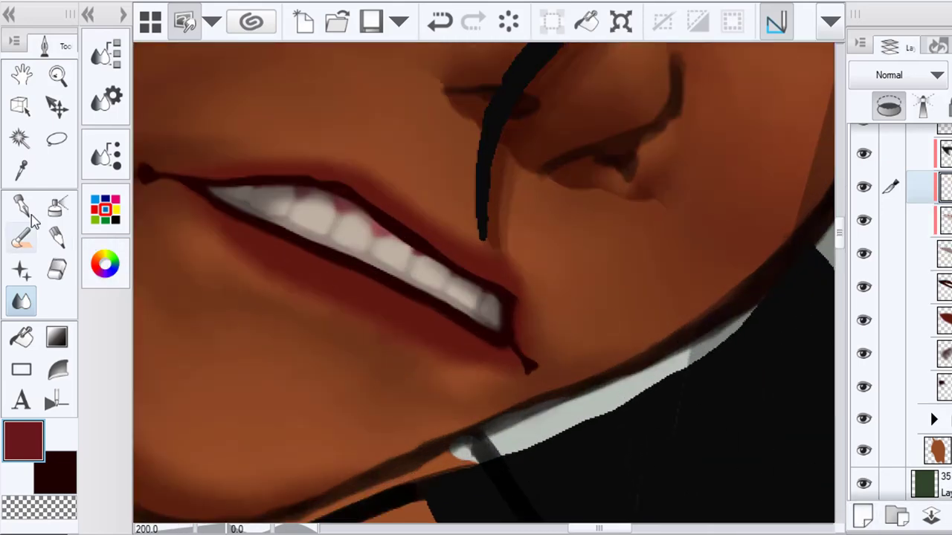
{"action": "key", "text": "b"}
{"action": "left_click", "coordinate": [360, 220], "text": "alt"}
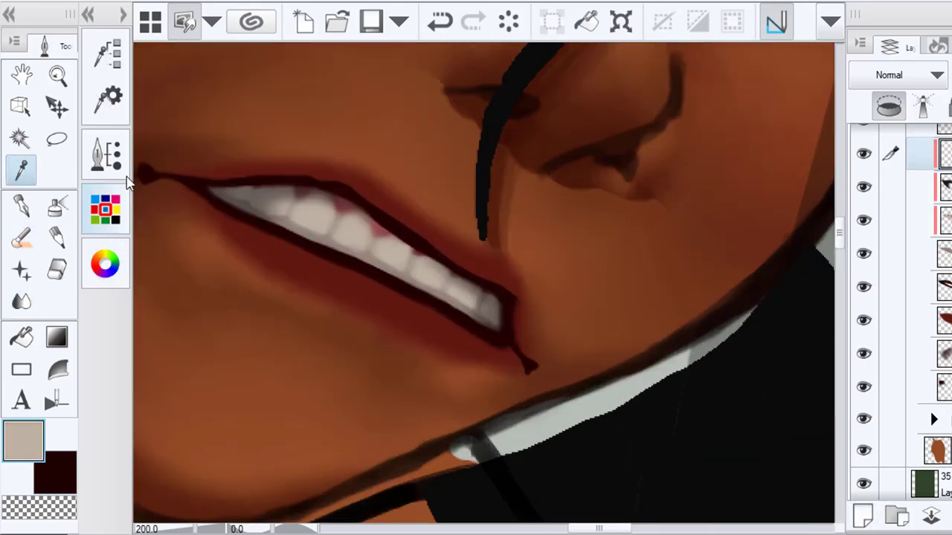
{"action": "left_click", "coordinate": [105, 264]}
{"action": "left_click", "coordinate": [208, 214]}
{"action": "key", "text": "b"}
{"action": "mouse_move", "coordinate": [338, 211]}
{"action": "left_mouse_down"}
{"action": "mouse_move", "coordinate": [325, 233]}
{"action": "mouse_move", "coordinate": [305, 220]}
{"action": "mouse_move", "coordinate": [354, 248]}
{"action": "mouse_move", "coordinate": [369, 232]}
{"action": "left_mouse_up"}
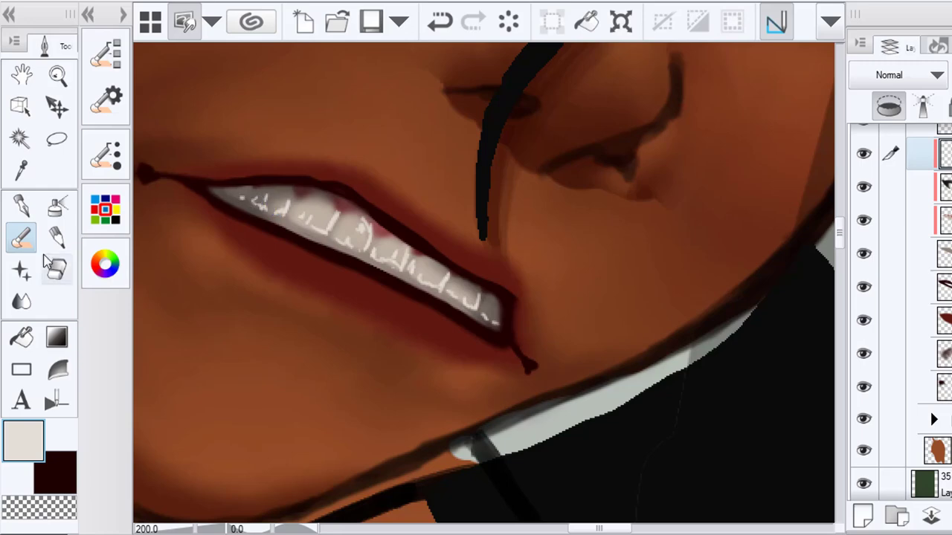
Soften the highlight strokes on the teeth with the Blend tool
{"action": "left_click", "coordinate": [20, 300]}
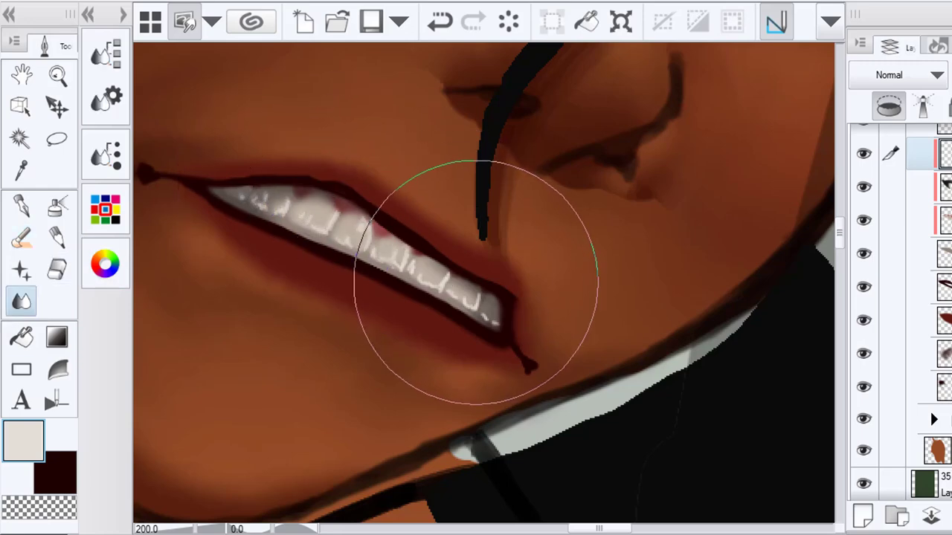
{"action": "scroll", "coordinate": [484, 298], "scroll_direction": "down", "scroll_amount": 4}
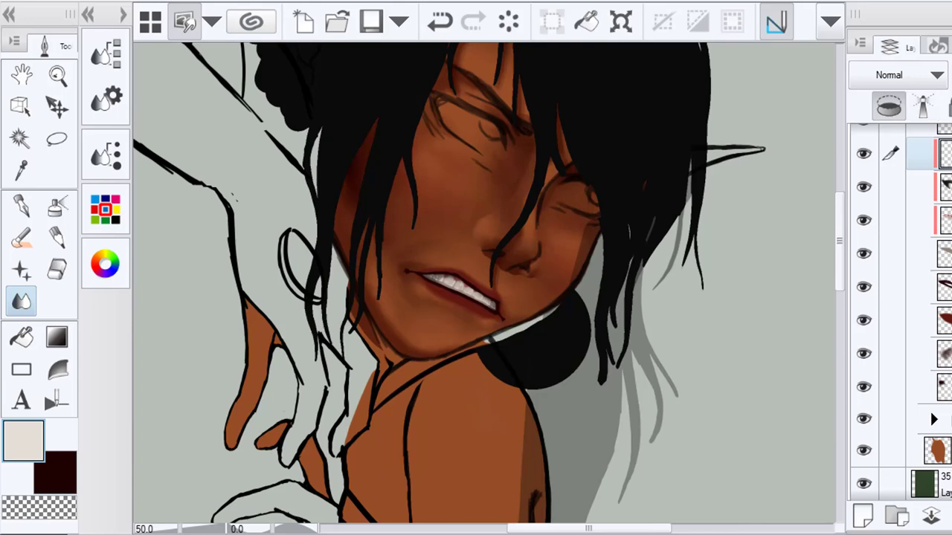
{"action": "scroll", "coordinate": [485, 245], "scroll_direction": "up", "scroll_amount": 4}
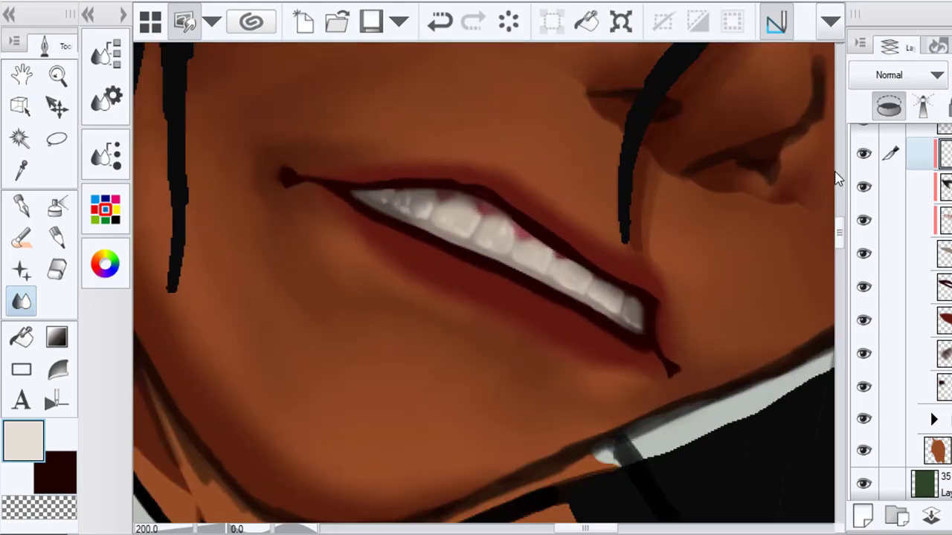
Duplicate the tooth highlight layer and erase parts of the copy over the front teeth
{"action": "right_click", "coordinate": [882, 162]}
{"action": "left_click", "coordinate": [833, 76]}
{"action": "key", "text": "e"}
{"action": "left_click_drag", "start_coordinate": [482, 213], "coordinate": [506, 203]}
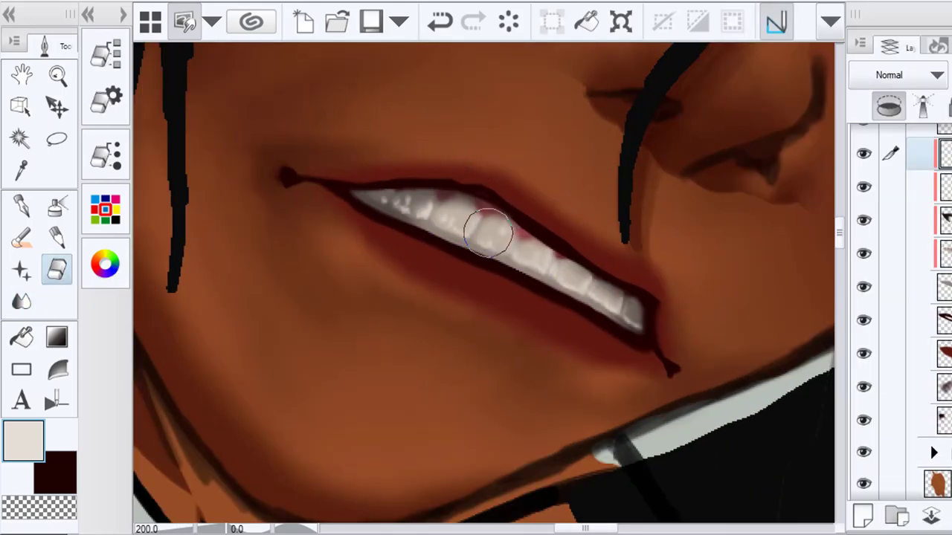
Merge the duplicated highlight layer with the original highlight layer below it
{"action": "right_click", "coordinate": [883, 159]}
{"action": "left_click", "coordinate": [871, 410]}
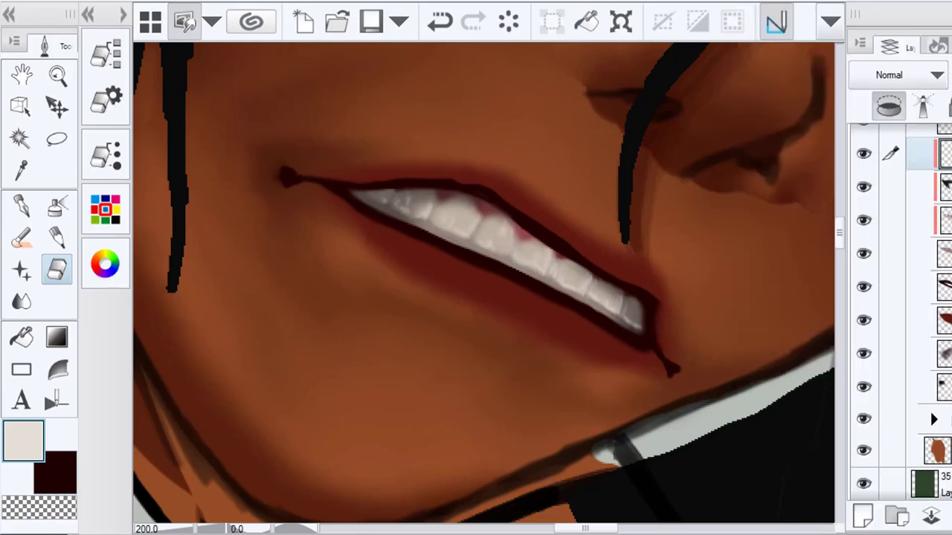
{"action": "scroll", "coordinate": [661, 333], "scroll_direction": "down", "scroll_amount": 4}
{"action": "scroll", "coordinate": [676, 386], "scroll_direction": "up", "scroll_amount": 3}
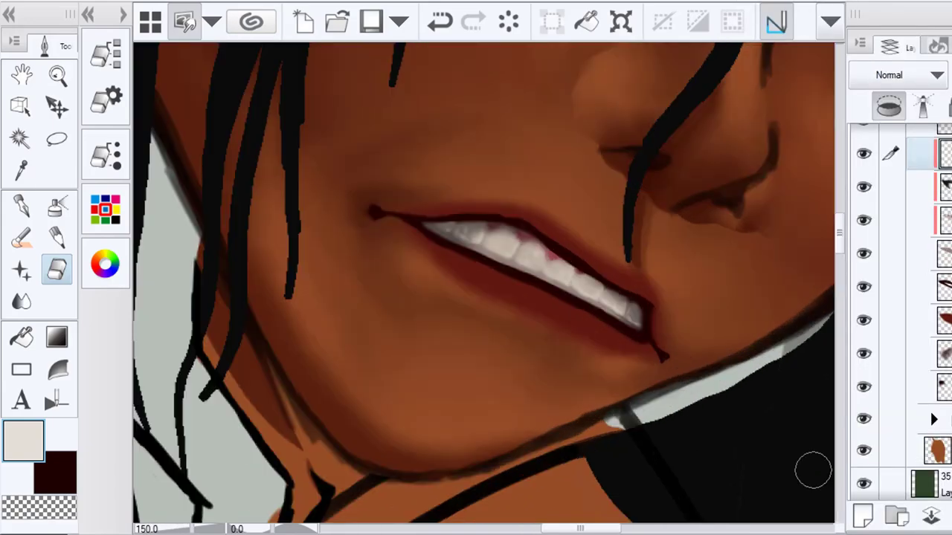
Add a clipped layer above the tooth highlights and mix a dark brown-gray from the sampled tooth shadow color
{"action": "left_click", "coordinate": [862, 514]}
{"action": "left_click", "coordinate": [20, 169]}
{"action": "left_click", "coordinate": [502, 248]}
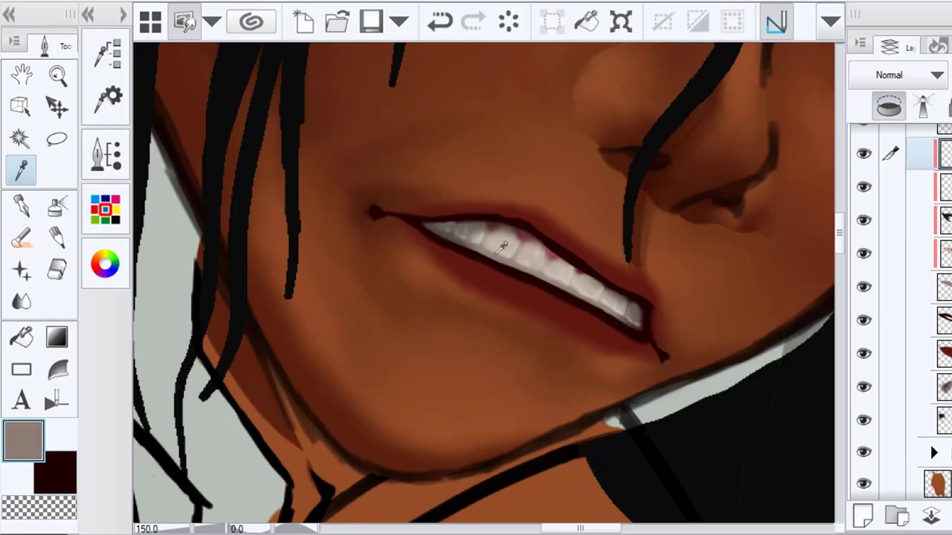
{"action": "left_click", "coordinate": [105, 263]}
{"action": "left_click", "coordinate": [227, 277]}
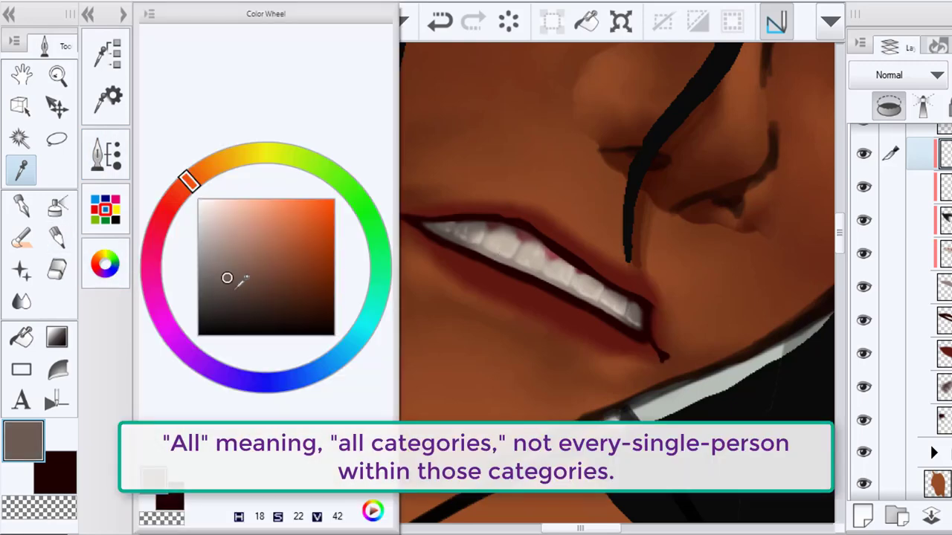
{"action": "left_click", "coordinate": [236, 289]}
Paint small brown-gray shadows in the gaps between the teeth, both at the gum line and along the biting edge
{"action": "left_click", "coordinate": [20, 238]}
{"action": "scroll", "coordinate": [499, 259], "scroll_direction": "up", "scroll_amount": 3}
{"action": "mouse_move", "coordinate": [451, 204]}
{"action": "left_mouse_down"}
{"action": "mouse_move", "coordinate": [439, 214]}
{"action": "mouse_move", "coordinate": [448, 221]}
{"action": "left_mouse_up"}
{"action": "left_click_drag", "start_coordinate": [458, 181], "coordinate": [458, 185]}
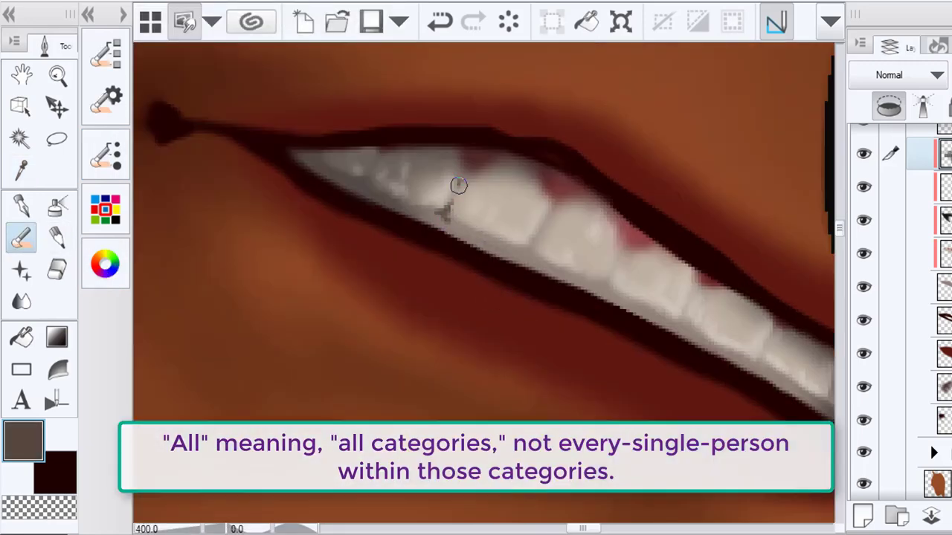
{"action": "left_click", "coordinate": [527, 246]}
{"action": "left_click", "coordinate": [551, 212]}
{"action": "left_click", "coordinate": [621, 255]}
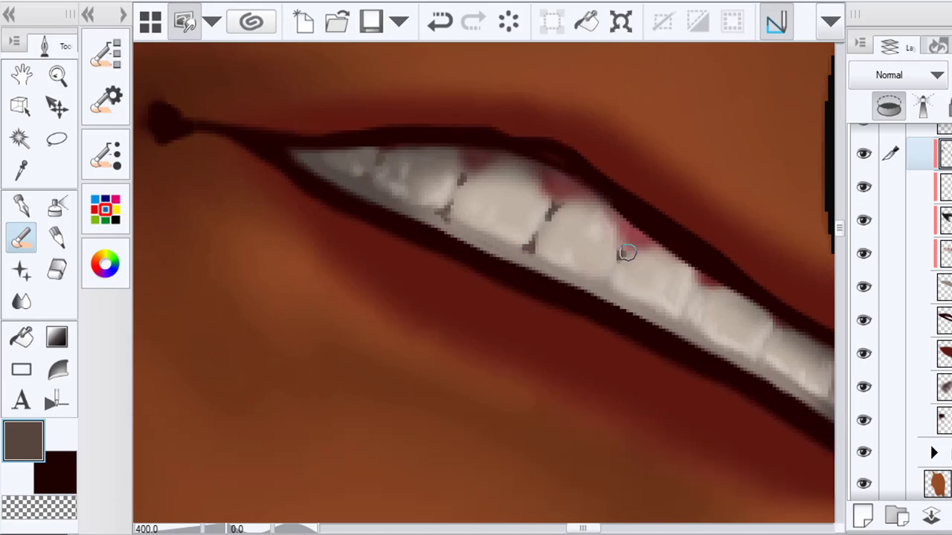
{"action": "left_click", "coordinate": [603, 282]}
{"action": "left_click", "coordinate": [699, 293]}
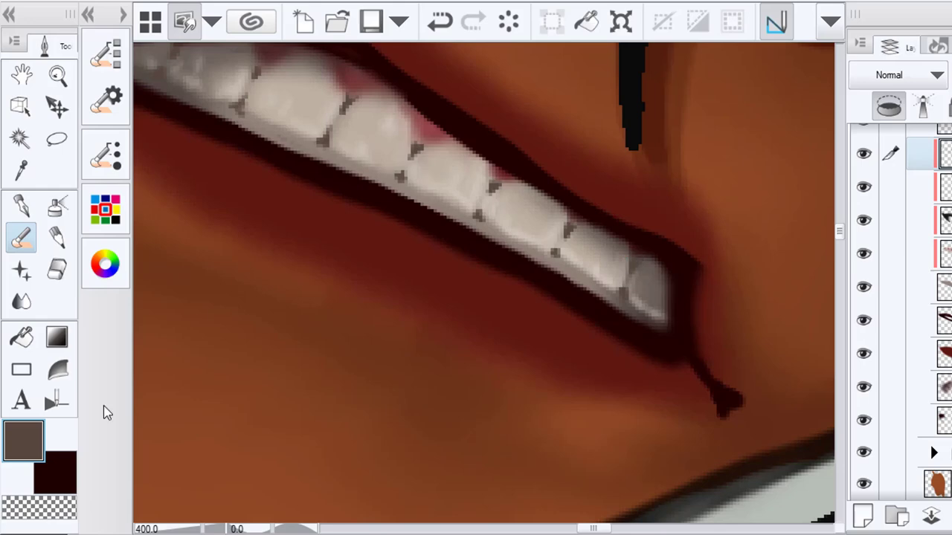
Paint dark shadows around the outermost teeth at both ends of the mouth and blend them
{"action": "key", "text": "x"}
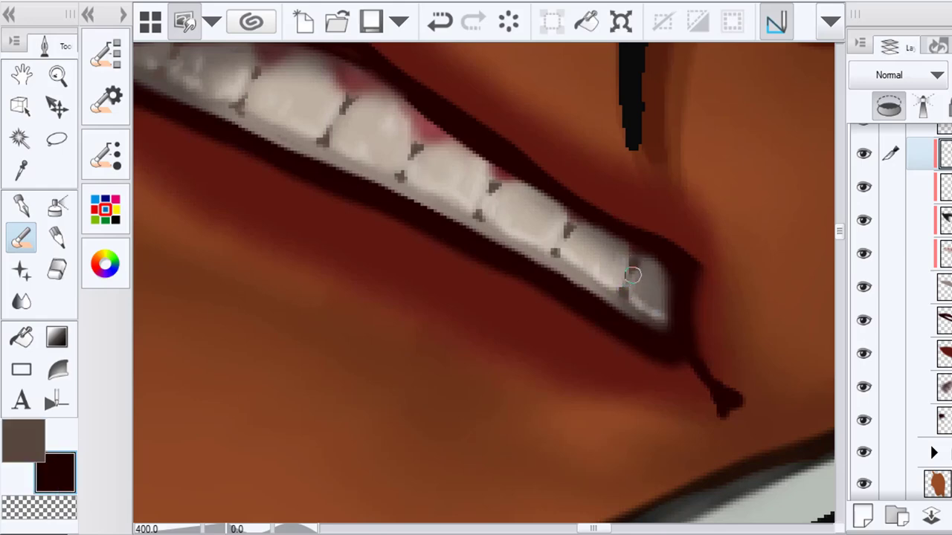
{"action": "scroll", "coordinate": [291, 279], "scroll_direction": "down", "scroll_amount": 3}
{"action": "scroll", "coordinate": [244, 198], "scroll_direction": "up", "scroll_amount": 3}
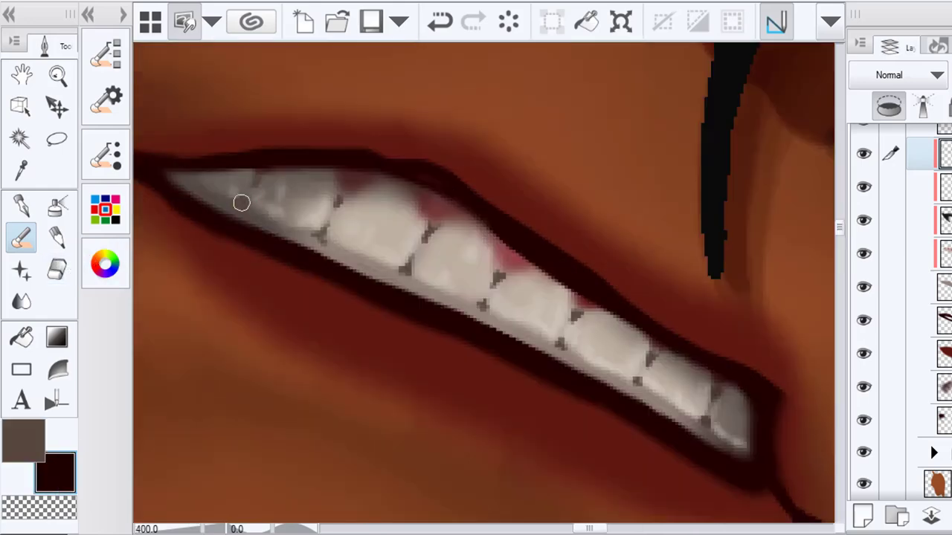
{"action": "key", "text": "j"}
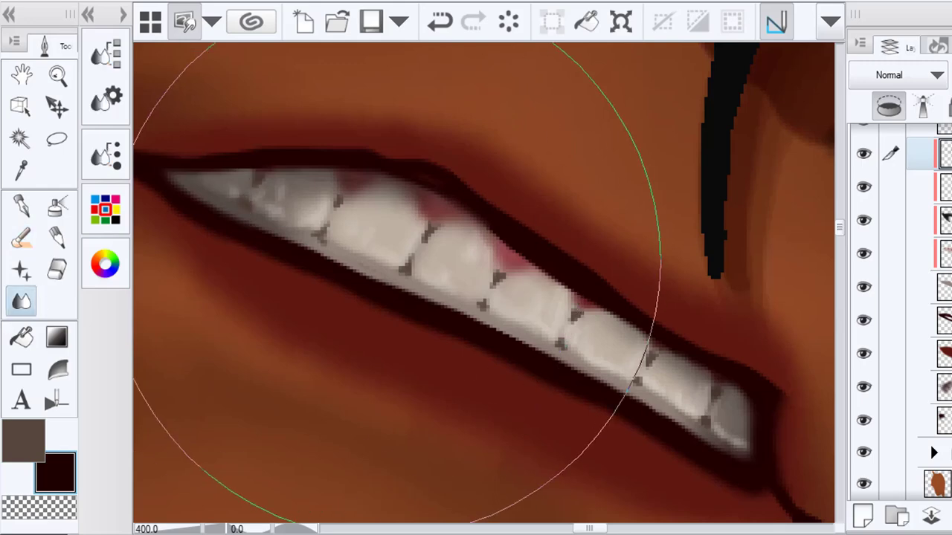
{"action": "mouse_move", "coordinate": [336, 224]}
{"action": "left_mouse_down"}
{"action": "mouse_move", "coordinate": [476, 276]}
{"action": "mouse_move", "coordinate": [652, 382]}
{"action": "mouse_move", "coordinate": [255, 195]}
{"action": "left_mouse_up"}
{"action": "scroll", "coordinate": [255, 194], "scroll_direction": "down", "scroll_amount": 8}
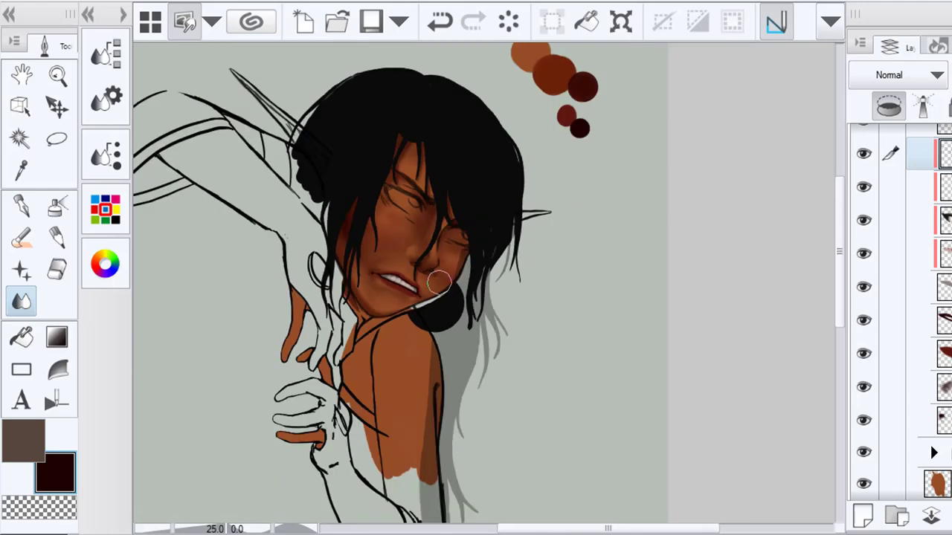
Merge the clipped tooth shadow and highlight layers into a single clipped layer
{"action": "right_click", "coordinate": [938, 154]}
{"action": "left_click", "coordinate": [820, 418]}
{"action": "left_click", "coordinate": [862, 158]}
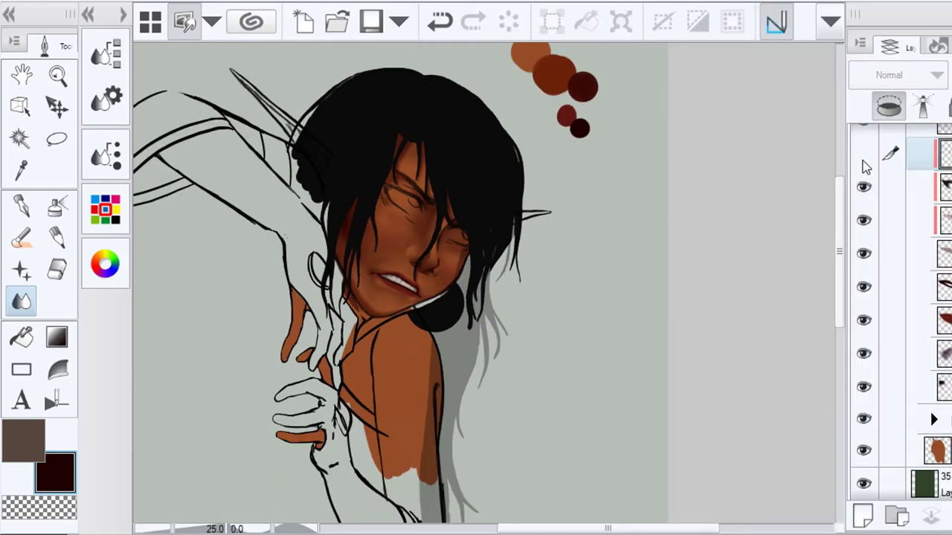
{"action": "left_click", "coordinate": [862, 158]}
{"action": "left_click_drag", "start_coordinate": [890, 188], "coordinate": [890, 221]}
Blend the shadows and gaps along the whole row of teeth on the merged layer
{"action": "scroll", "coordinate": [371, 294], "scroll_direction": "up", "scroll_amount": 6}
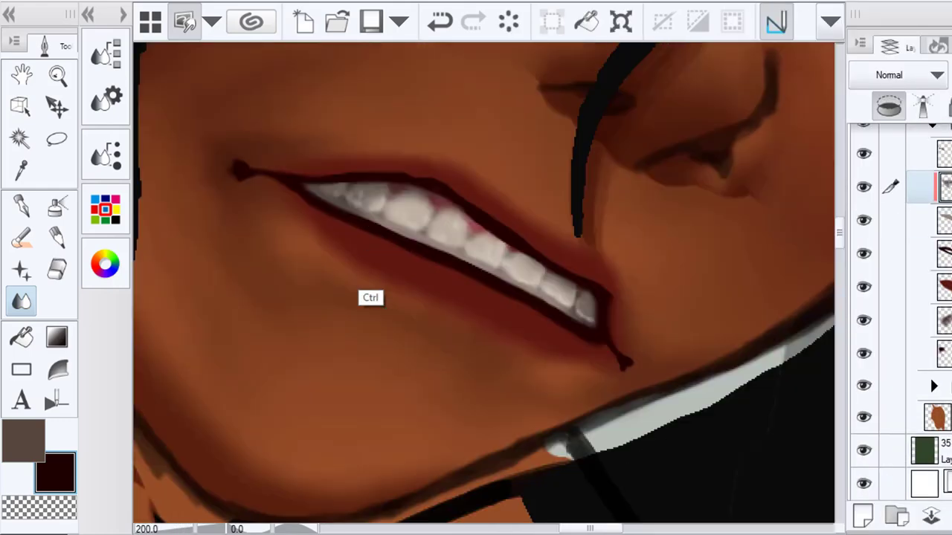
{"action": "mouse_move", "coordinate": [358, 202]}
{"action": "left_mouse_down"}
{"action": "mouse_move", "coordinate": [451, 242]}
{"action": "mouse_move", "coordinate": [473, 240]}
{"action": "mouse_move", "coordinate": [576, 311]}
{"action": "mouse_move", "coordinate": [487, 273]}
{"action": "mouse_move", "coordinate": [481, 238]}
{"action": "mouse_move", "coordinate": [476, 250]}
{"action": "mouse_move", "coordinate": [521, 261]}
{"action": "mouse_move", "coordinate": [506, 269]}
{"action": "mouse_move", "coordinate": [500, 257]}
{"action": "mouse_move", "coordinate": [548, 289]}
{"action": "left_mouse_up"}
{"action": "scroll", "coordinate": [548, 289], "scroll_direction": "down", "scroll_amount": 8}
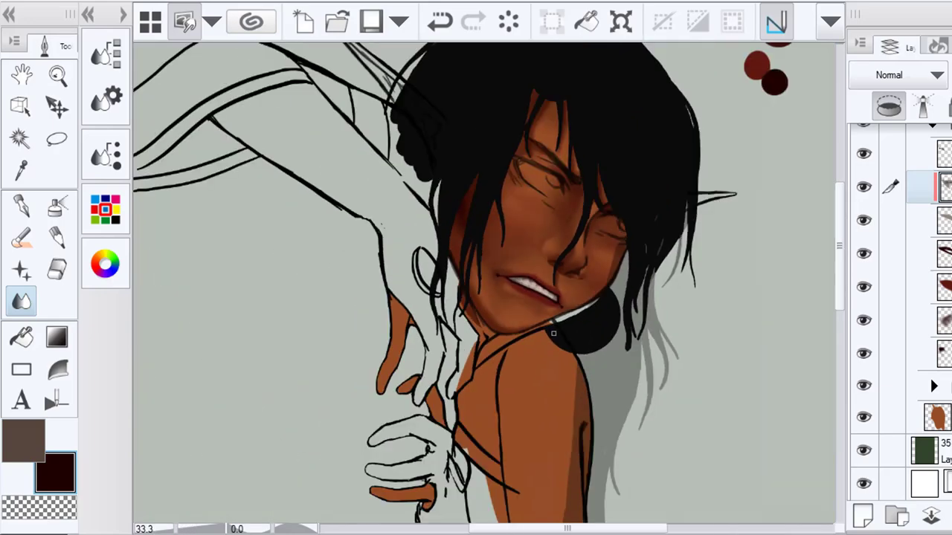
{"action": "scroll", "coordinate": [558, 332], "scroll_direction": "up", "scroll_amount": 2}
{"action": "scroll", "coordinate": [559, 332], "scroll_direction": "up", "scroll_amount": 8}
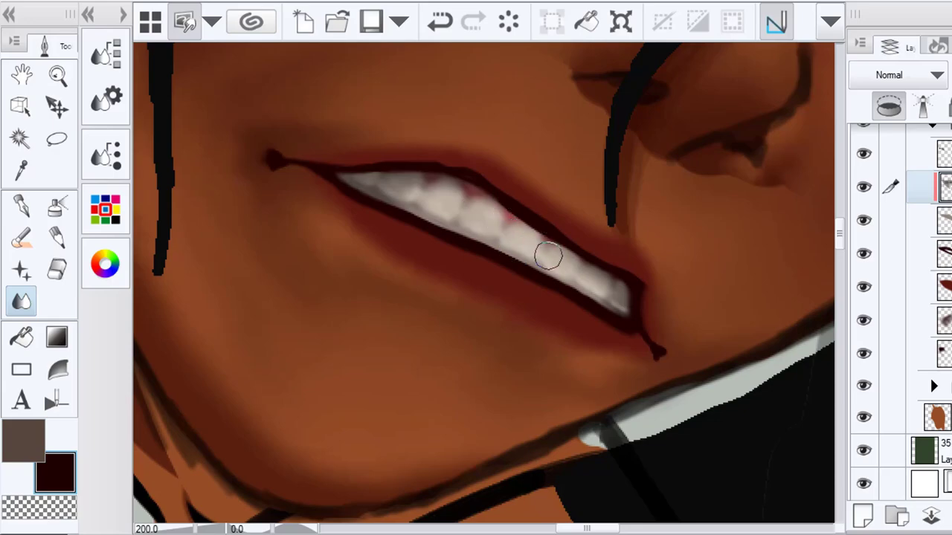
Add a new clipped layer above the teeth and paint soft, blended dark shading beneath the upper lip line
{"action": "scroll", "coordinate": [428, 190], "scroll_direction": "down", "scroll_amount": 3}
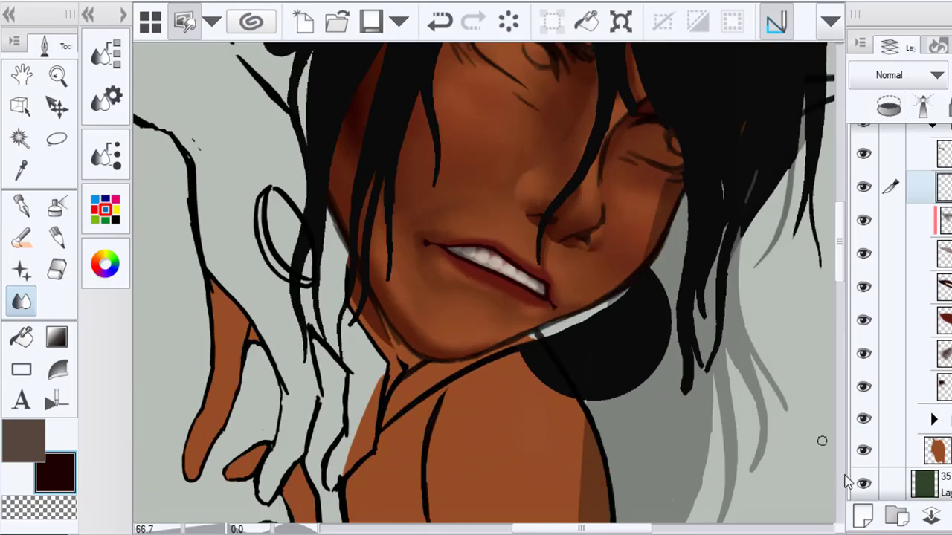
{"action": "left_click", "coordinate": [889, 107]}
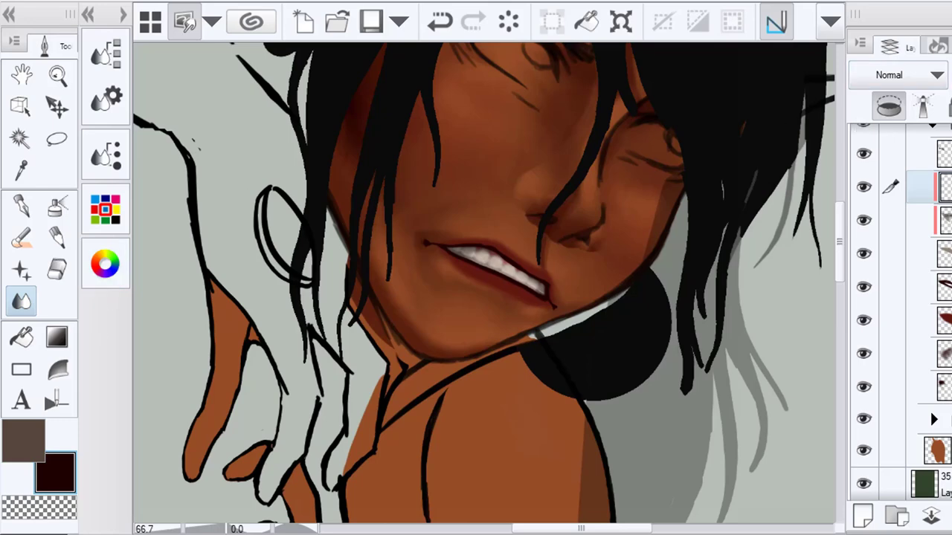
{"action": "key", "text": "b"}
{"action": "scroll", "coordinate": [513, 256], "scroll_direction": "up", "scroll_amount": 3}
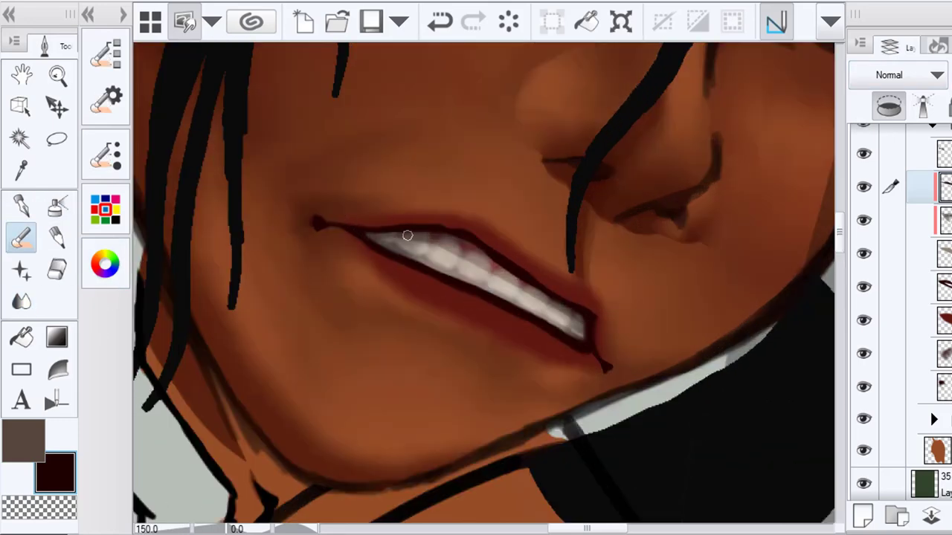
{"action": "key", "text": "j"}
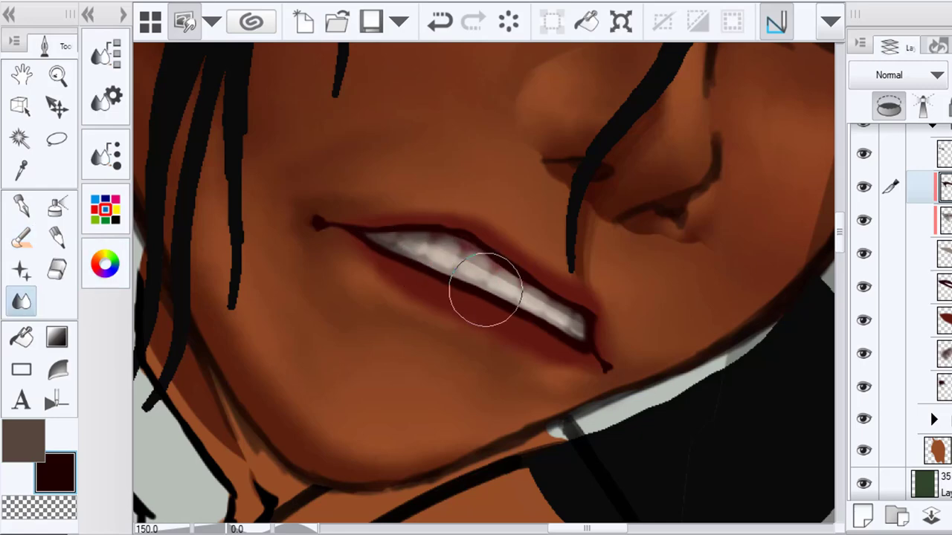
{"action": "left_click_drag", "start_coordinate": [484, 289], "coordinate": [548, 329]}
{"action": "scroll", "coordinate": [483, 290], "scroll_direction": "down", "scroll_amount": 5}
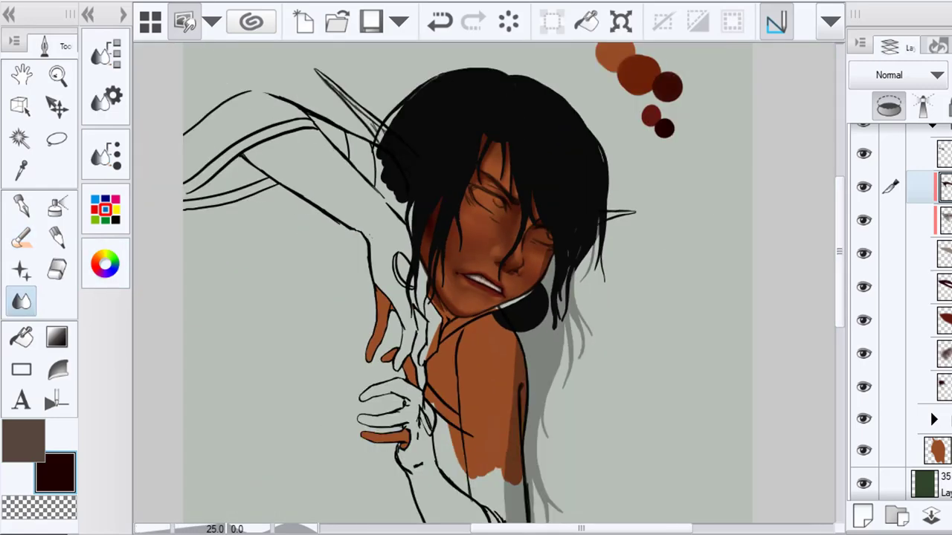
Select the merged tooth detail layer and soften its shading across the teeth with the blend tool
{"action": "left_click", "coordinate": [892, 219]}
{"action": "left_click", "coordinate": [863, 220]}
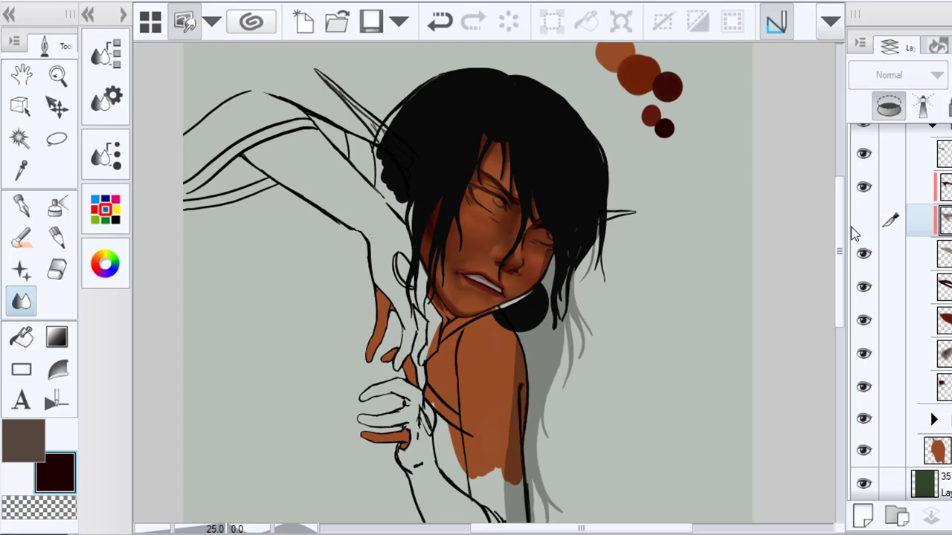
{"action": "scroll", "coordinate": [548, 283], "scroll_direction": "up", "scroll_amount": 5}
{"action": "scroll", "coordinate": [548, 283], "scroll_direction": "up", "scroll_amount": 1}
{"action": "left_click", "coordinate": [863, 220]}
{"action": "left_click_drag", "start_coordinate": [446, 288], "coordinate": [540, 299]}
Rotate the tooth detail layer slightly counterclockwise within the mouth opening
{"action": "left_click", "coordinate": [26, 168]}
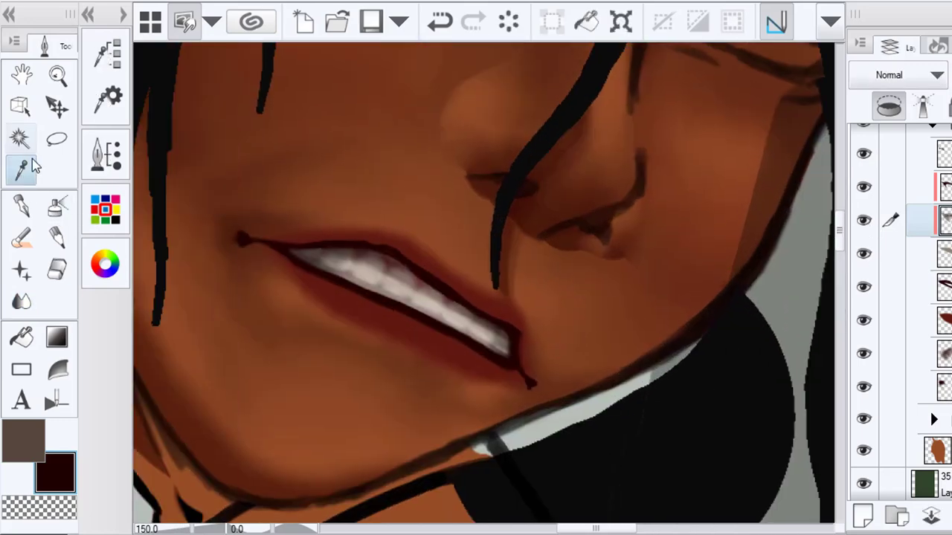
{"action": "left_click", "coordinate": [23, 114]}
{"action": "scroll", "coordinate": [435, 327], "scroll_direction": "down", "scroll_amount": 5}
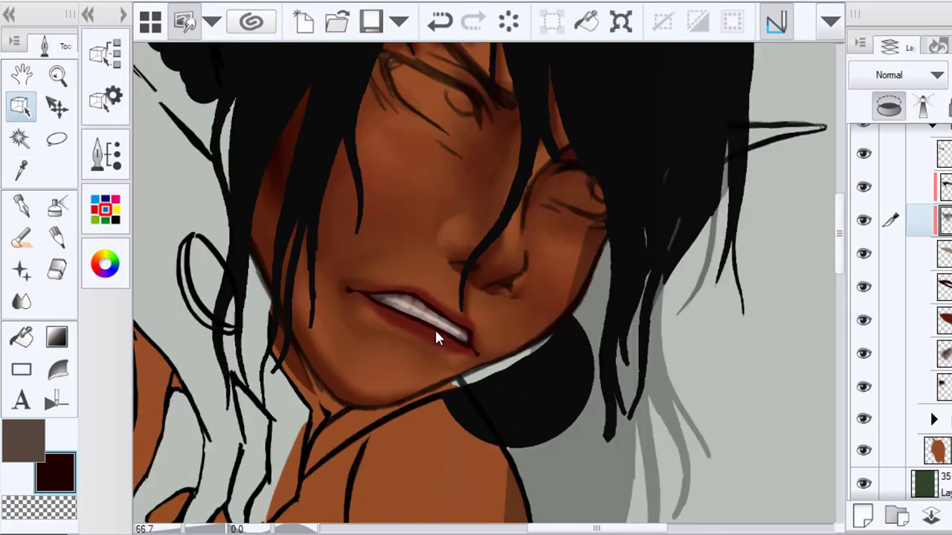
{"action": "left_click", "coordinate": [437, 30]}
{"action": "left_click", "coordinate": [473, 23]}
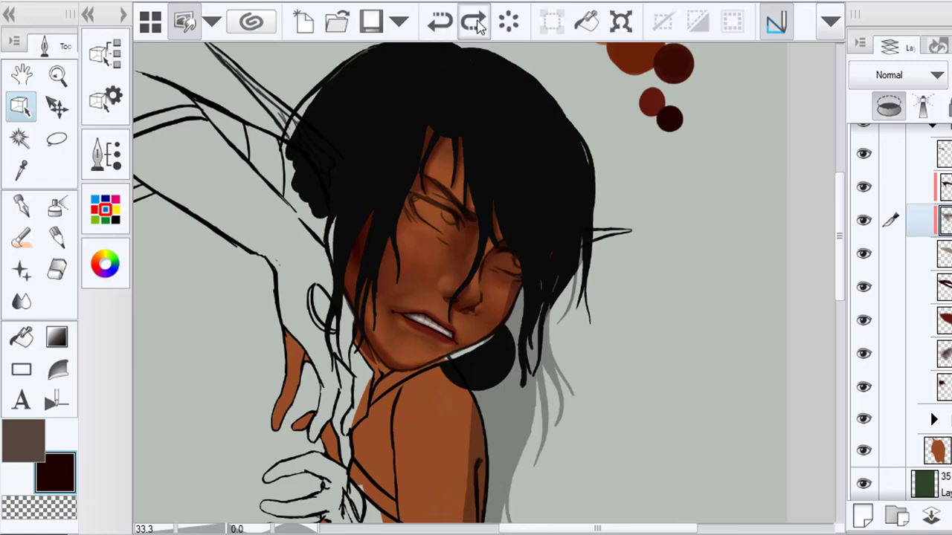
{"action": "scroll", "coordinate": [437, 354], "scroll_direction": "up", "scroll_amount": 5}
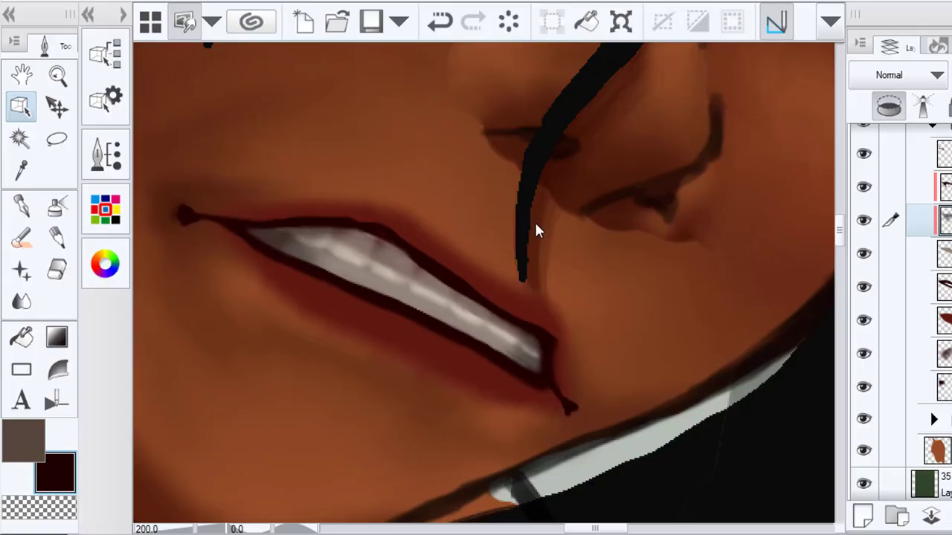
{"action": "key", "text": "ctrl+t"}
{"action": "left_click_drag", "start_coordinate": [587, 186], "coordinate": [610, 155]}
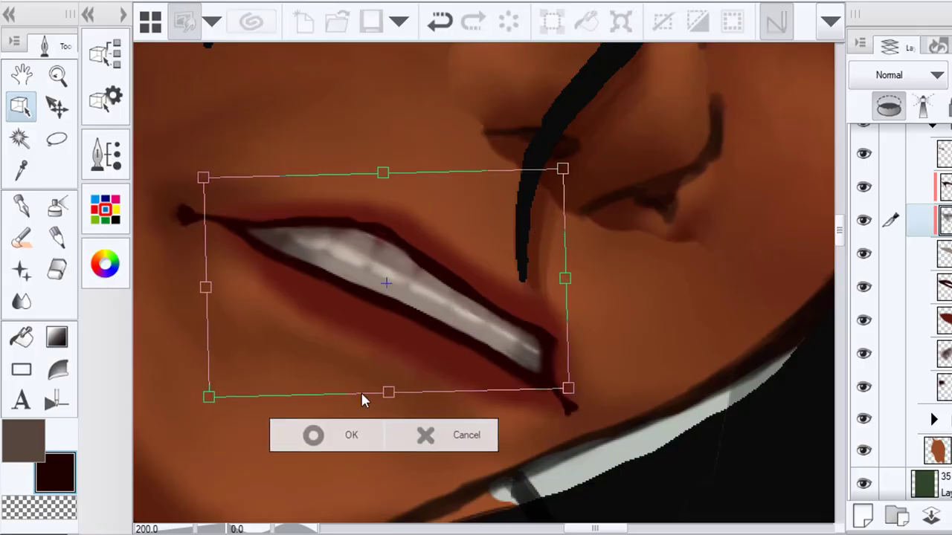
{"action": "key", "text": "Return"}
Add a new layer above the tooth shading and mix a muted red for the lower gums
{"action": "left_click", "coordinate": [863, 515]}
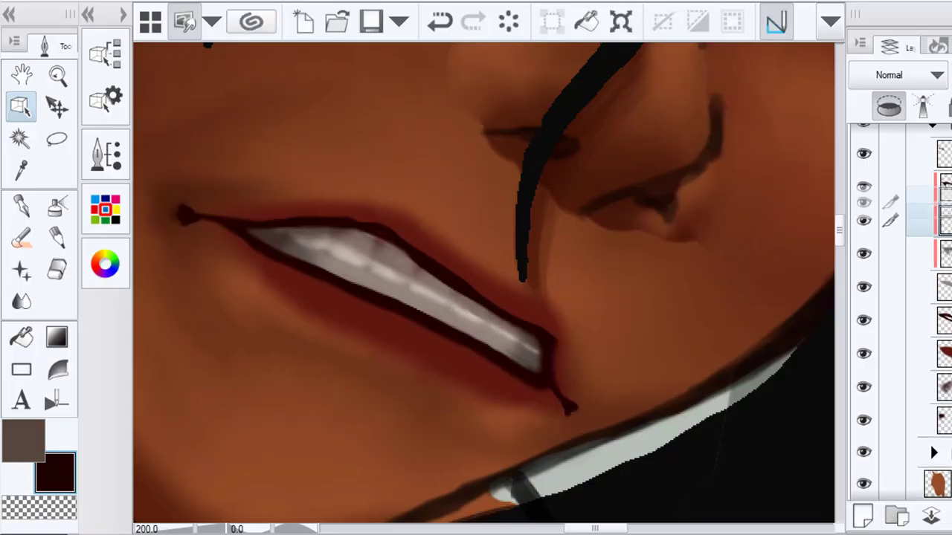
{"action": "left_click", "coordinate": [105, 262]}
{"action": "left_click", "coordinate": [313, 257]}
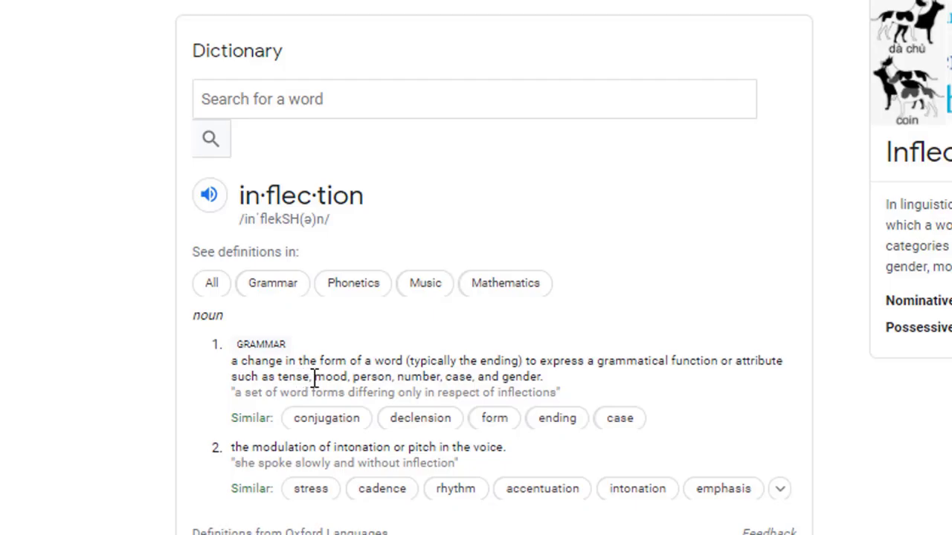
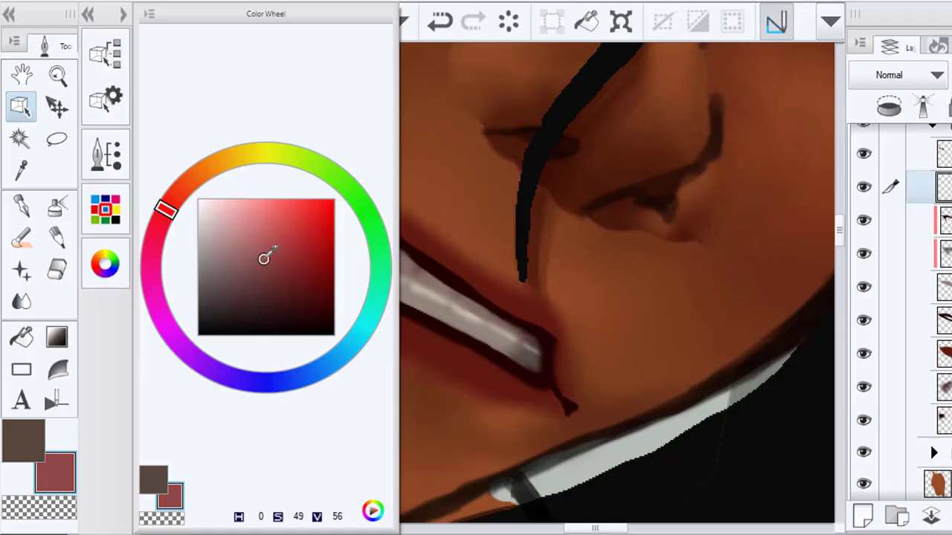
{"action": "mouse_move", "coordinate": [266, 255]}
{"action": "left_mouse_down"}
{"action": "mouse_move", "coordinate": [293, 265]}
{"action": "mouse_move", "coordinate": [297, 251]}
{"action": "mouse_move", "coordinate": [276, 245]}
{"action": "mouse_move", "coordinate": [299, 254]}
{"action": "mouse_move", "coordinate": [257, 235]}
{"action": "mouse_move", "coordinate": [525, 360]}
{"action": "mouse_move", "coordinate": [318, 262]}
{"action": "left_mouse_up"}
{"action": "left_click", "coordinate": [172, 200]}
{"action": "left_click", "coordinate": [116, 262]}
Paint a red gum strip clipped along the lower edge of the teeth and blend its edge
{"action": "left_click", "coordinate": [31, 242]}
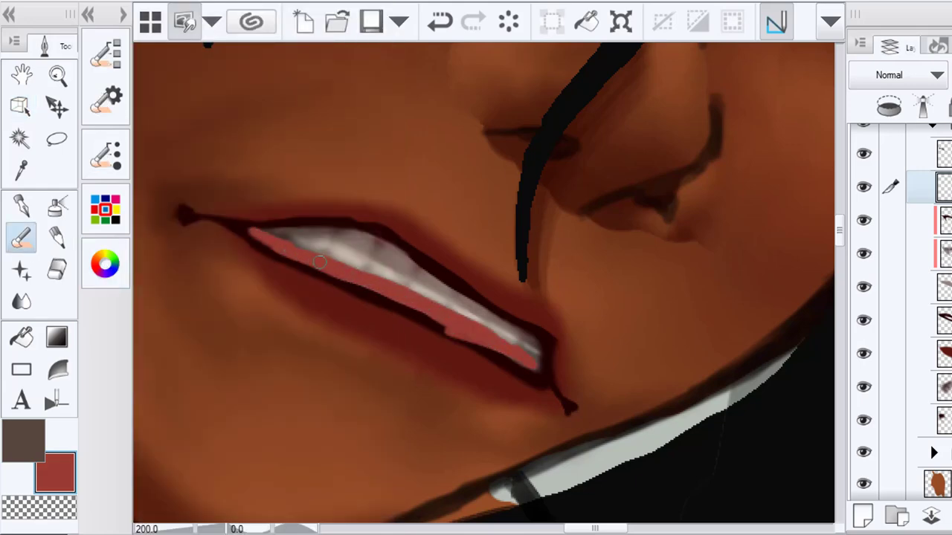
{"action": "key", "text": "ctrl+z"}
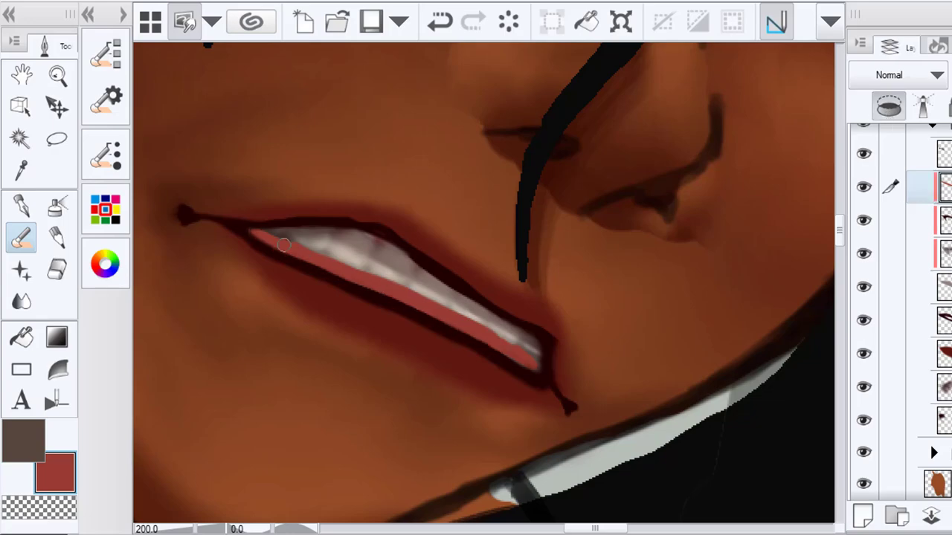
{"action": "scroll", "coordinate": [344, 257], "scroll_direction": "down", "scroll_amount": 5}
{"action": "scroll", "coordinate": [341, 261], "scroll_direction": "up", "scroll_amount": 4}
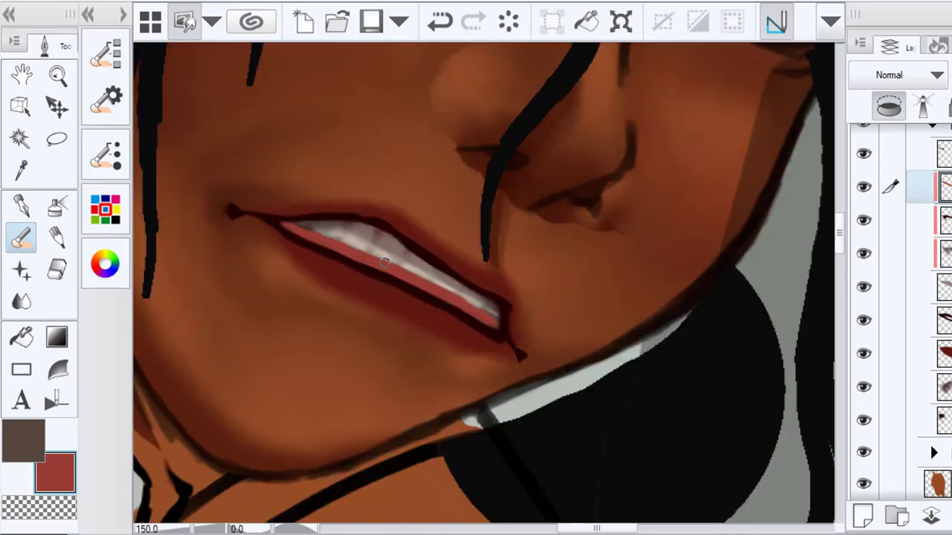
{"action": "left_click", "coordinate": [23, 300]}
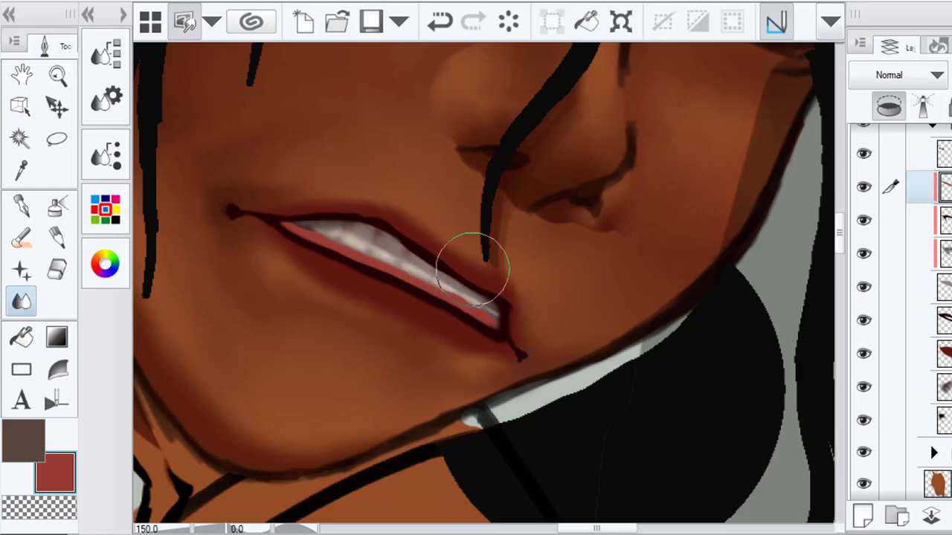
{"action": "scroll", "coordinate": [455, 301], "scroll_direction": "up", "scroll_amount": 3}
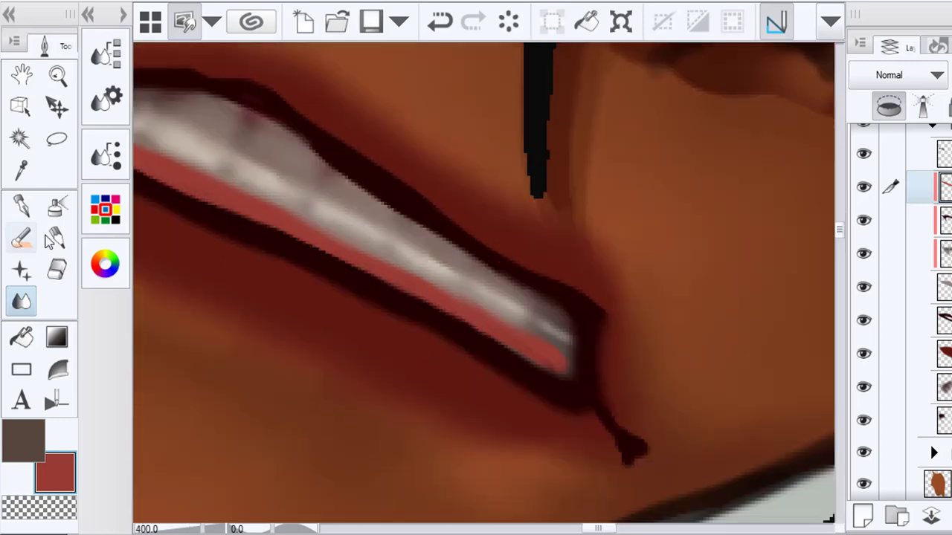
{"action": "left_click_drag", "start_coordinate": [239, 184], "coordinate": [363, 246]}
Paint small red gum points rising between the teeth along the lower gum strip and blend them
{"action": "left_click", "coordinate": [20, 237]}
{"action": "mouse_move", "coordinate": [223, 199]}
{"action": "left_mouse_down"}
{"action": "mouse_move", "coordinate": [277, 209]}
{"action": "mouse_move", "coordinate": [304, 230]}
{"action": "left_mouse_up"}
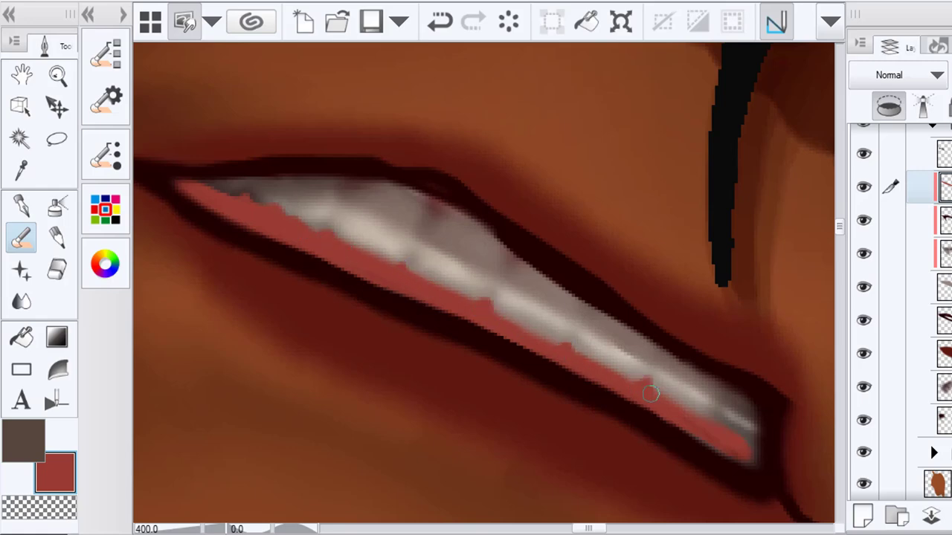
{"action": "left_click", "coordinate": [21, 300]}
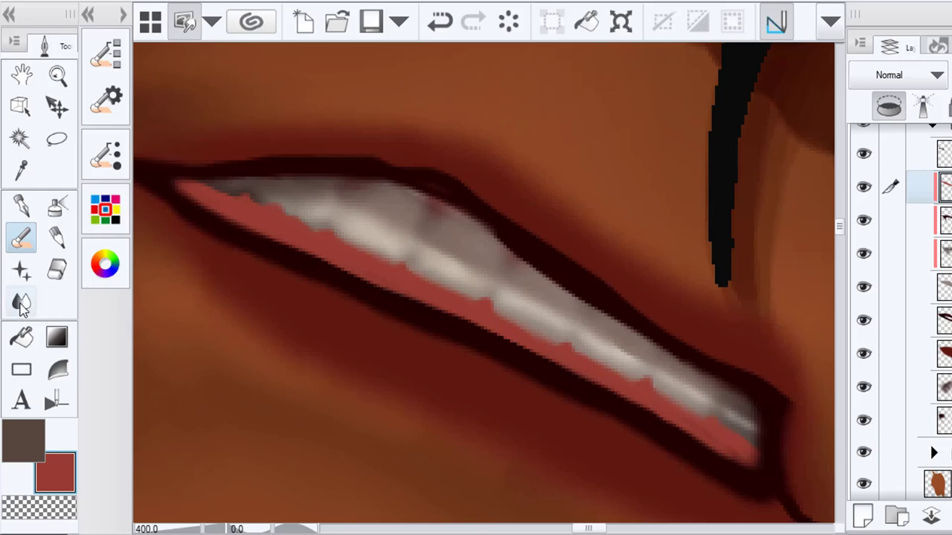
{"action": "scroll", "coordinate": [644, 356], "scroll_direction": "down", "scroll_amount": 10}
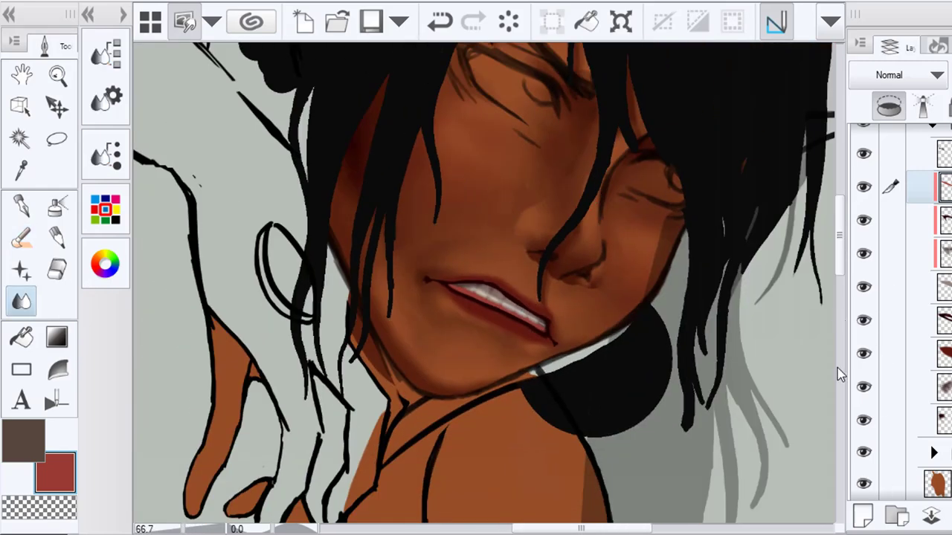
Add a clipped layer above the lower gum layer and turn off clipping on the gum layer itself
{"action": "left_click", "coordinate": [863, 516]}
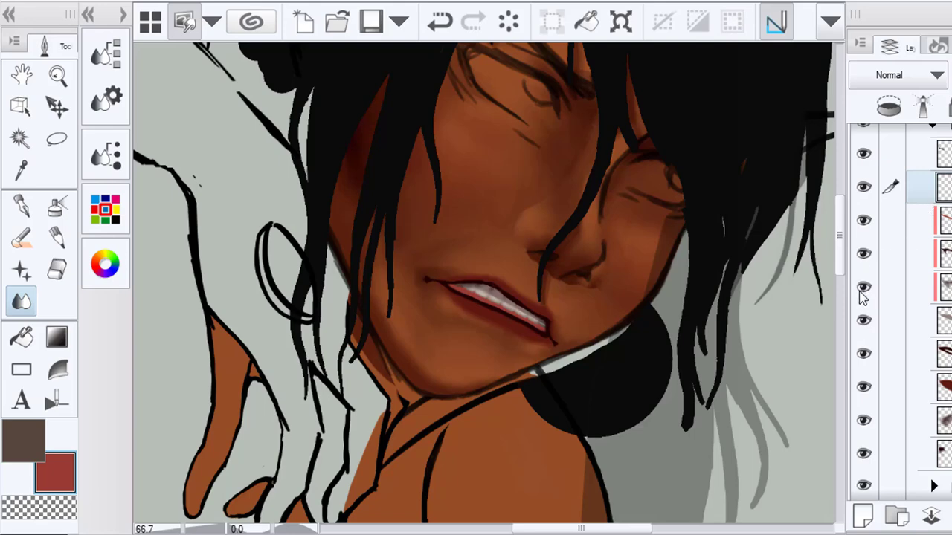
{"action": "left_click", "coordinate": [888, 106]}
{"action": "left_click", "coordinate": [938, 220]}
{"action": "left_click", "coordinate": [888, 105]}
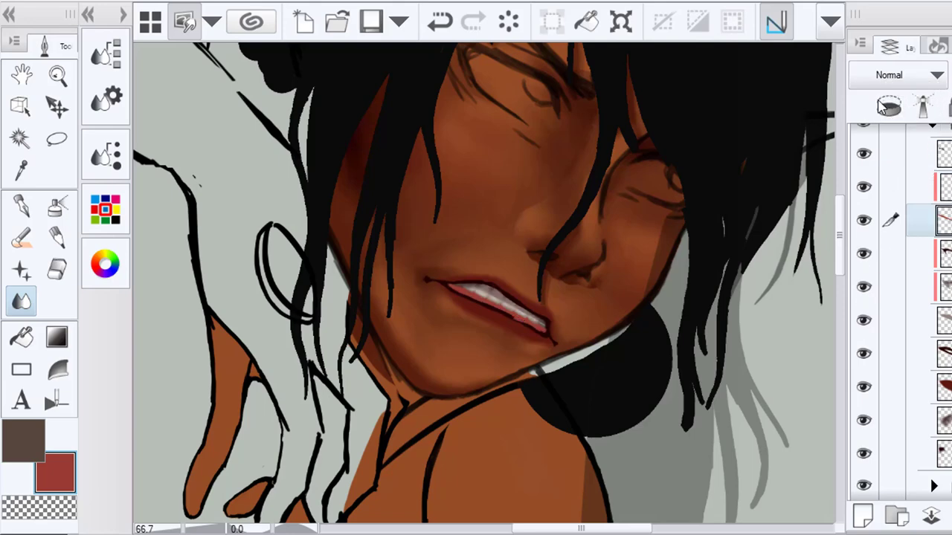
Set the brush color to a dark red with H 2, S 97, V 32
{"action": "left_click", "coordinate": [109, 264]}
{"action": "left_click", "coordinate": [326, 270]}
{"action": "left_click", "coordinate": [168, 206]}
{"action": "left_click", "coordinate": [331, 292]}
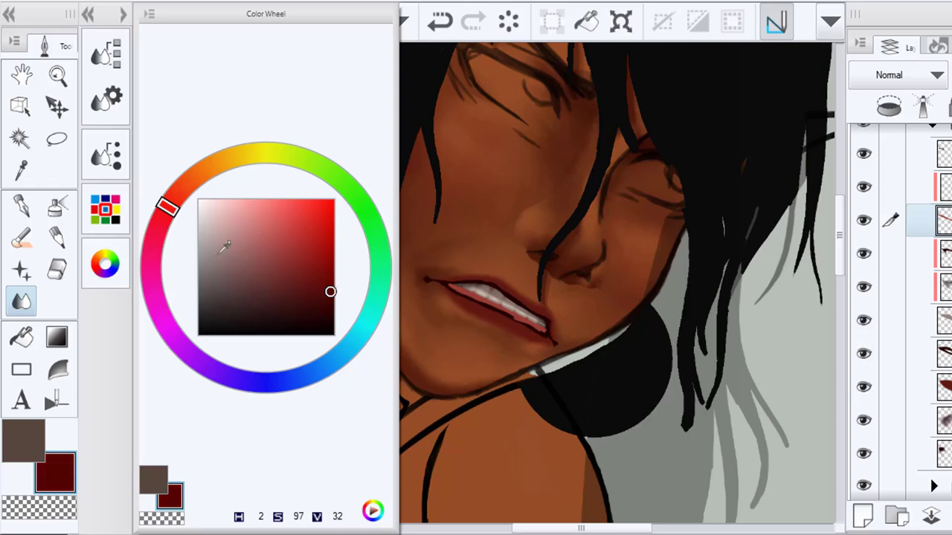
{"action": "left_click", "coordinate": [21, 237]}
{"action": "scroll", "coordinate": [485, 345], "scroll_direction": "up", "scroll_amount": 1}
{"action": "left_click_drag", "start_coordinate": [440, 279], "coordinate": [467, 313]}
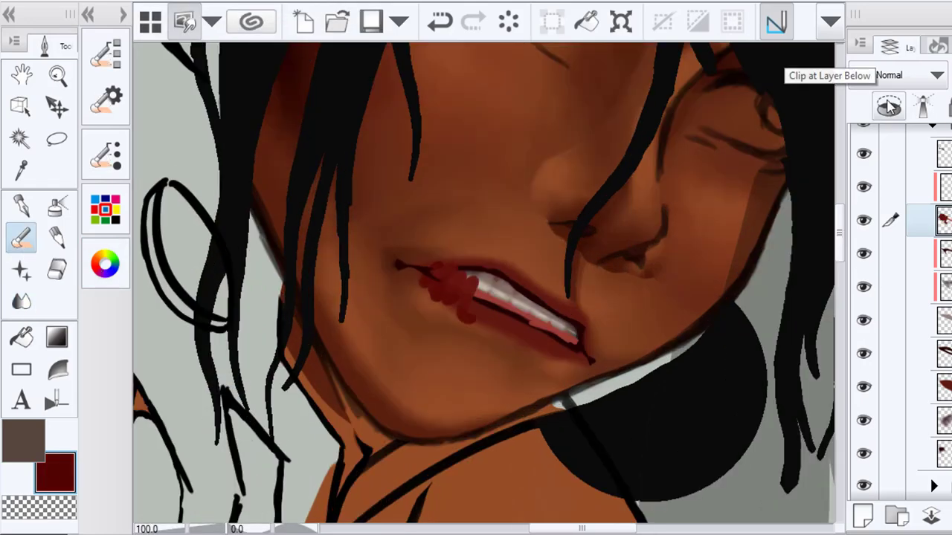
{"action": "left_click", "coordinate": [439, 21]}
Paint dark red shading over both ends of the lower gum on the clipped layer above it
{"action": "left_click", "coordinate": [943, 187]}
{"action": "mouse_move", "coordinate": [437, 270]}
{"action": "left_mouse_down"}
{"action": "mouse_move", "coordinate": [441, 297]}
{"action": "mouse_move", "coordinate": [509, 257]}
{"action": "mouse_move", "coordinate": [452, 295]}
{"action": "mouse_move", "coordinate": [488, 292]}
{"action": "left_mouse_up"}
{"action": "left_click_drag", "start_coordinate": [542, 319], "coordinate": [575, 331]}
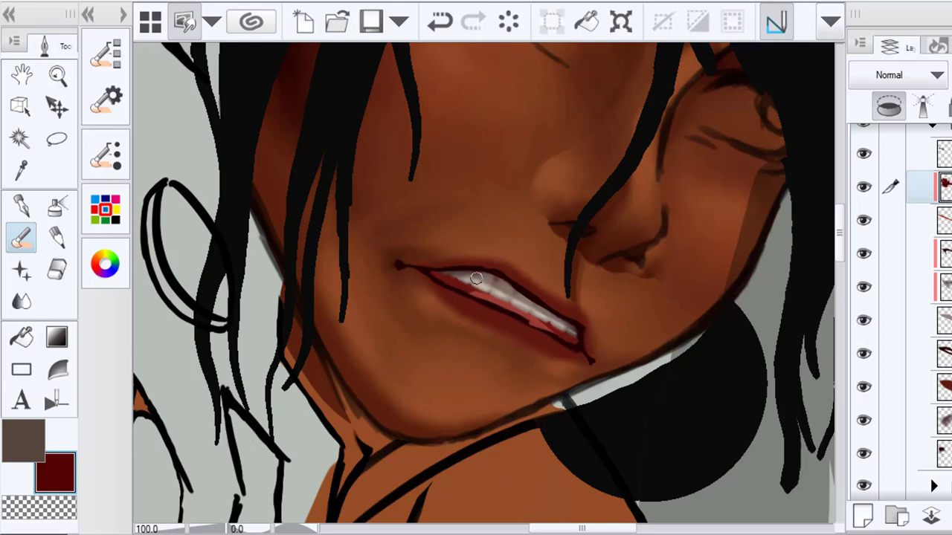
Finish the dark red shading strokes along the lower gum and blend them
{"action": "left_click_drag", "start_coordinate": [482, 294], "coordinate": [532, 314]}
{"action": "key", "text": "j"}
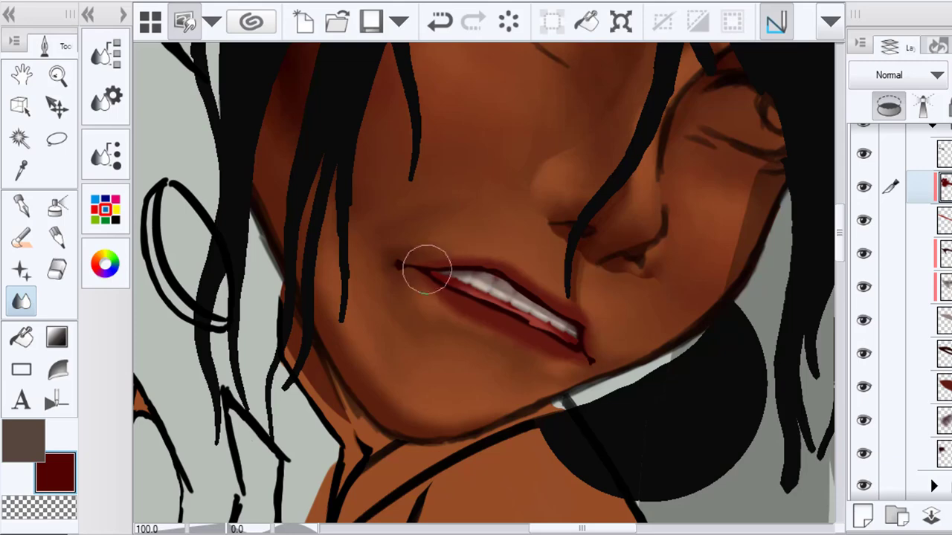
Merge the dark red shading layer into the lower gum layer and clip the merged layer to the layer below
{"action": "left_click", "coordinate": [938, 221]}
{"action": "left_click", "coordinate": [890, 113]}
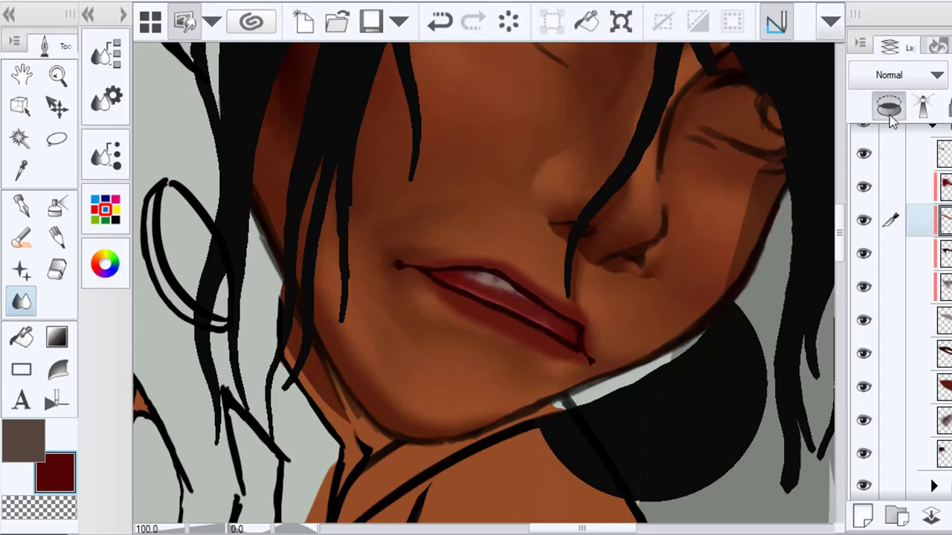
{"action": "left_click", "coordinate": [890, 113]}
{"action": "right_click", "coordinate": [944, 187]}
{"action": "left_click", "coordinate": [811, 409]}
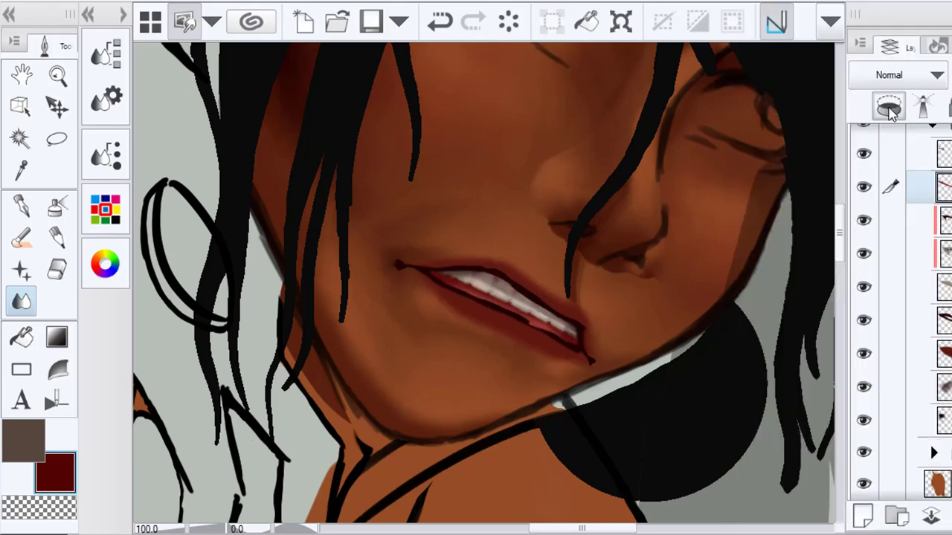
{"action": "left_click", "coordinate": [889, 110]}
Merge the clipped gum and teeth shading layers into a single clipped layer above the teeth
{"action": "scroll", "coordinate": [718, 243], "scroll_direction": "down", "scroll_amount": 5}
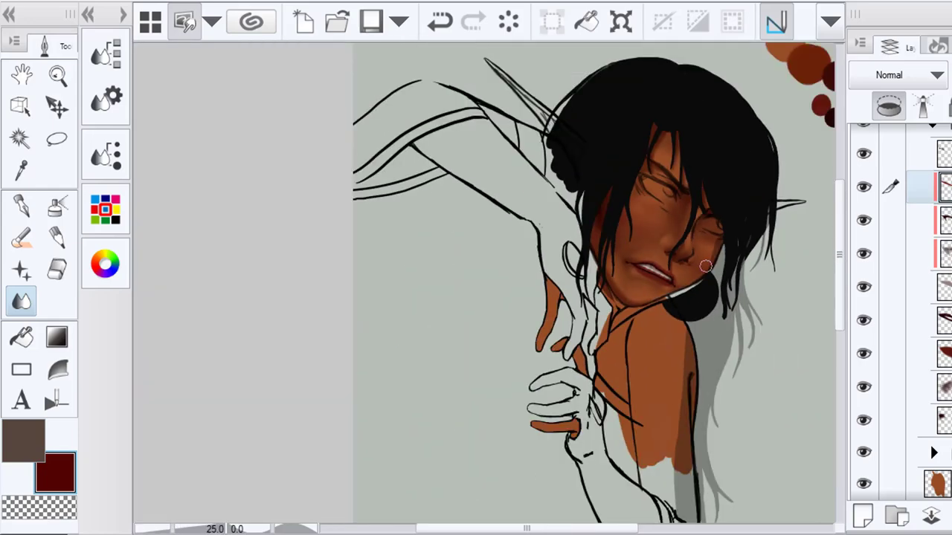
{"action": "scroll", "coordinate": [703, 260], "scroll_direction": "up", "scroll_amount": 5}
{"action": "scroll", "coordinate": [618, 308], "scroll_direction": "up", "scroll_amount": 2}
{"action": "right_click", "coordinate": [899, 269]}
{"action": "left_click", "coordinate": [751, 407]}
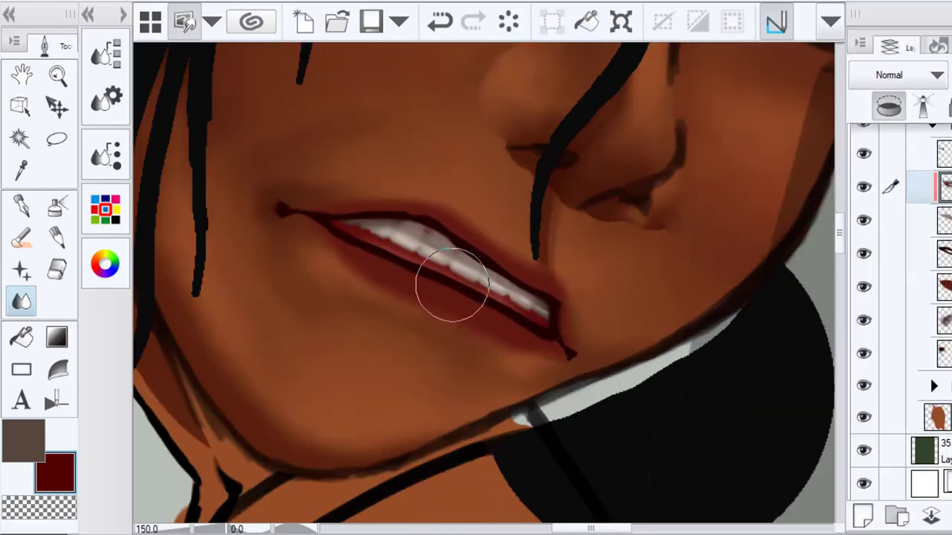
Try to blend the teeth and gums with a much larger blending brush
{"action": "key", "text": "bracketright"}
{"action": "key", "text": "bracketright"}
{"action": "key", "text": "bracketright"}
{"action": "key", "text": "bracketright"}
{"action": "key", "text": "bracketright"}
{"action": "key", "text": "bracketright"}
{"action": "key", "text": "bracketright"}
{"action": "key", "text": "bracketright"}
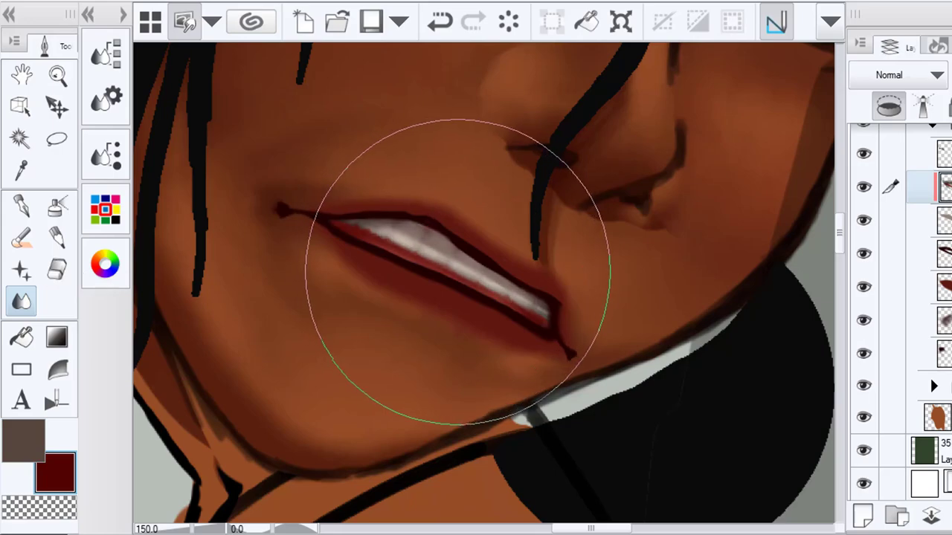
{"action": "key", "text": "ctrl+z"}
{"action": "left_click", "coordinate": [440, 21]}
Blend the gum edges softly into the teeth with the blending brush, reducing its size for the finer areas
{"action": "left_click_drag", "start_coordinate": [440, 257], "coordinate": [452, 266]}
{"action": "key", "text": "bracketright"}
{"action": "scroll", "coordinate": [462, 273], "scroll_direction": "down", "scroll_amount": 3}
{"action": "scroll", "coordinate": [460, 270], "scroll_direction": "up", "scroll_amount": 3}
{"action": "key", "text": "bracketleft"}
{"action": "key", "text": "bracketleft"}
{"action": "key", "text": "bracketleft"}
{"action": "key", "text": "bracketleft"}
{"action": "key", "text": "bracketleft"}
{"action": "key", "text": "bracketleft"}
{"action": "key", "text": "bracketleft"}
{"action": "key", "text": "bracketleft"}
{"action": "key", "text": "bracketleft"}
{"action": "key", "text": "bracketleft"}
{"action": "key", "text": "bracketleft"}
{"action": "key", "text": "bracketleft"}
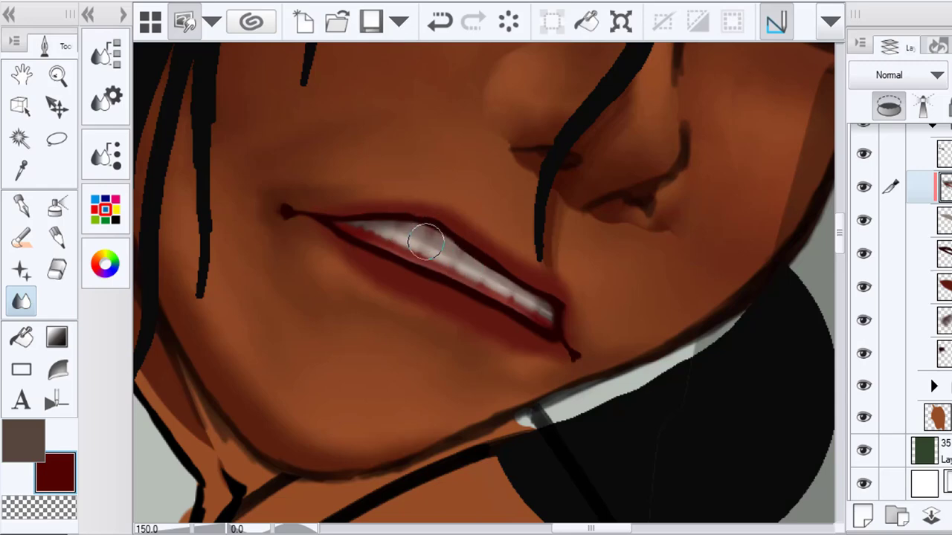
{"action": "scroll", "coordinate": [531, 308], "scroll_direction": "down", "scroll_amount": 5}
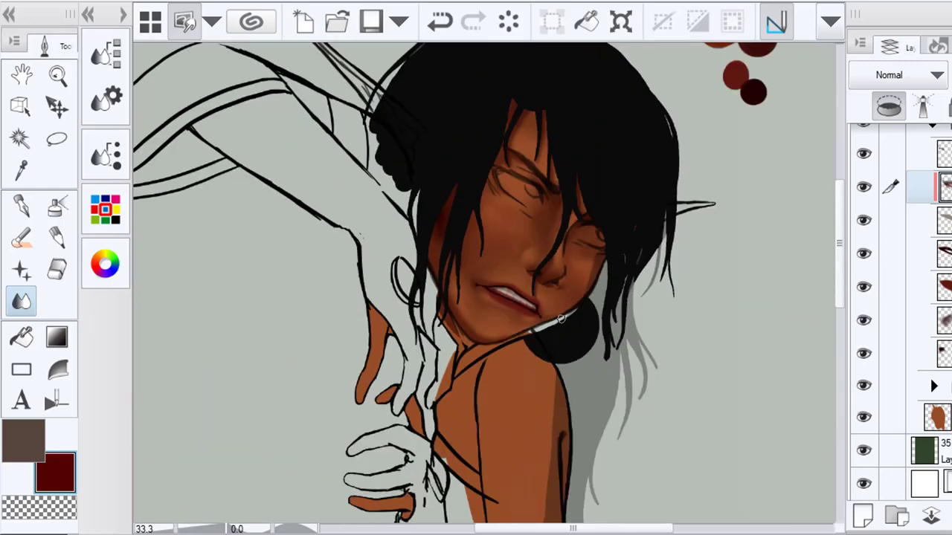
{"action": "scroll", "coordinate": [553, 320], "scroll_direction": "up", "scroll_amount": 5}
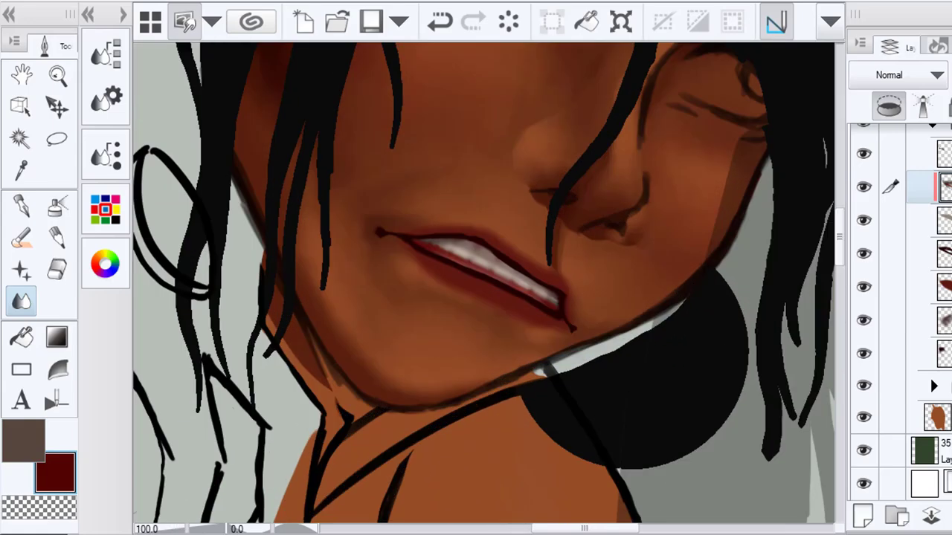
Duplicate the merged gum and teeth shading layer
{"action": "key", "text": "o"}
{"action": "scroll", "coordinate": [486, 267], "scroll_direction": "down", "scroll_amount": 4}
{"action": "scroll", "coordinate": [498, 296], "scroll_direction": "down", "scroll_amount": 1}
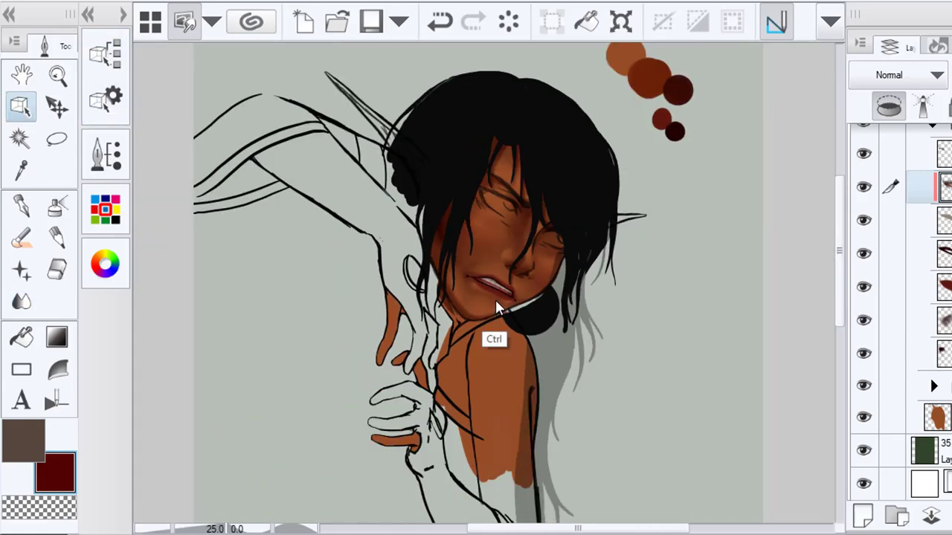
{"action": "scroll", "coordinate": [495, 300], "scroll_direction": "up", "scroll_amount": 5}
{"action": "scroll", "coordinate": [484, 263], "scroll_direction": "down", "scroll_amount": 5}
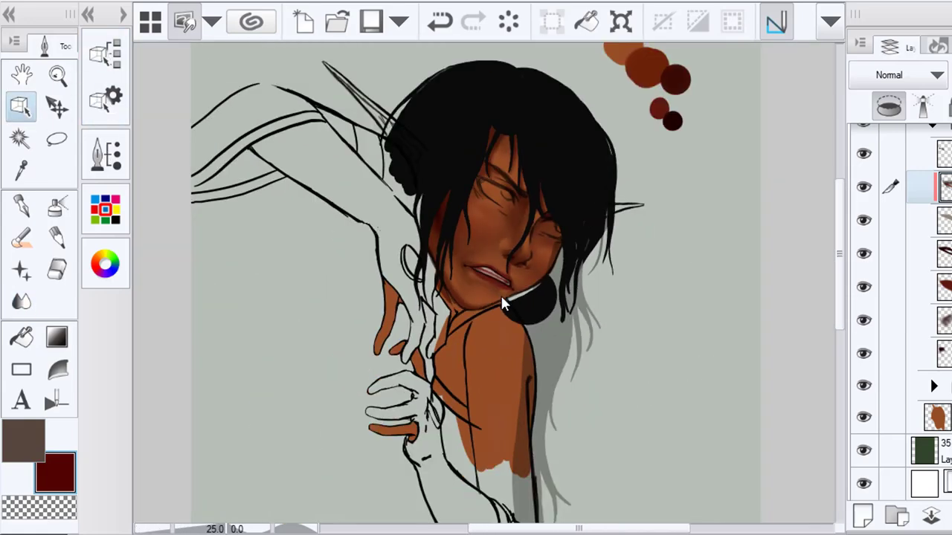
{"action": "scroll", "coordinate": [500, 294], "scroll_direction": "up", "scroll_amount": 4}
{"action": "right_click", "coordinate": [922, 186]}
{"action": "left_click", "coordinate": [787, 77]}
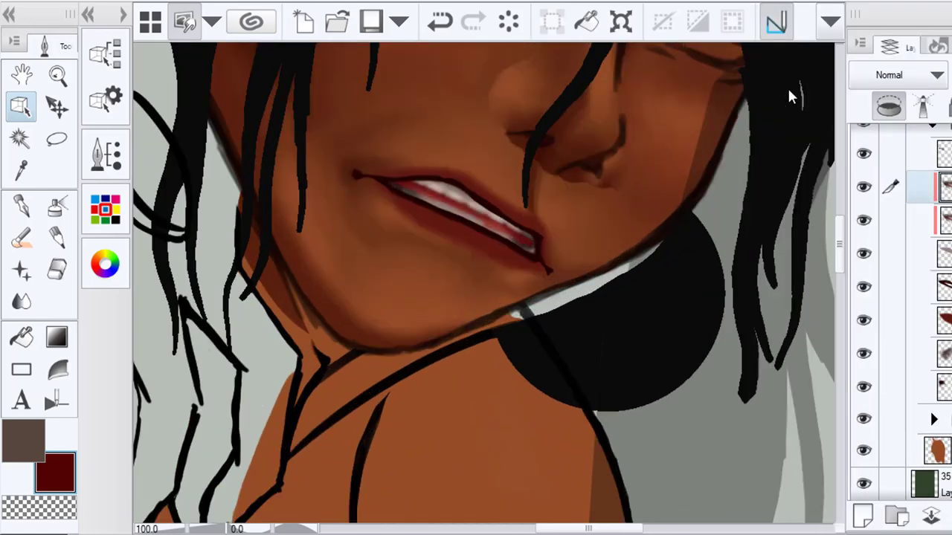
Rotate the duplicated gum layer with the scale and rotate transform so its red band crosses the teeth
{"action": "left_click", "coordinate": [75, 3]}
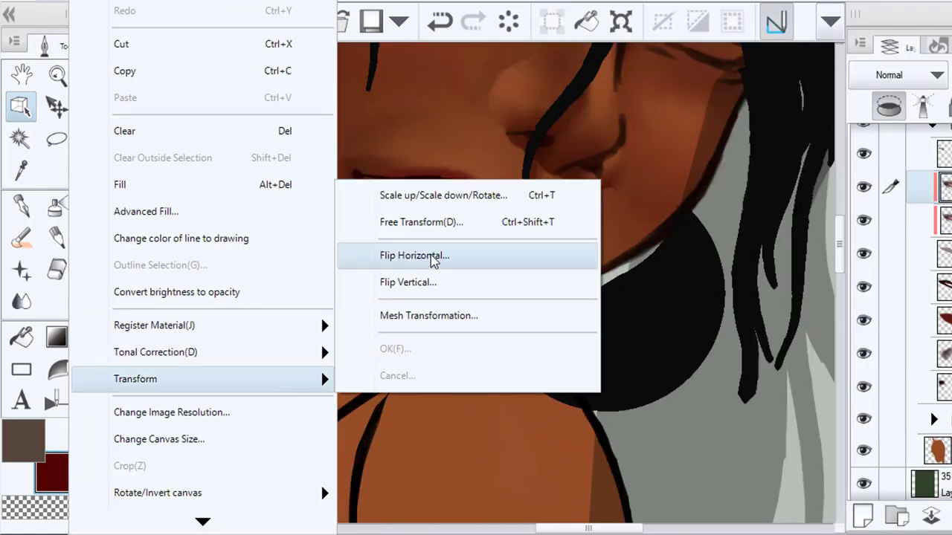
{"action": "left_click", "coordinate": [414, 193]}
{"action": "left_click_drag", "start_coordinate": [576, 130], "coordinate": [387, 189]}
{"action": "left_click", "coordinate": [374, 351]}
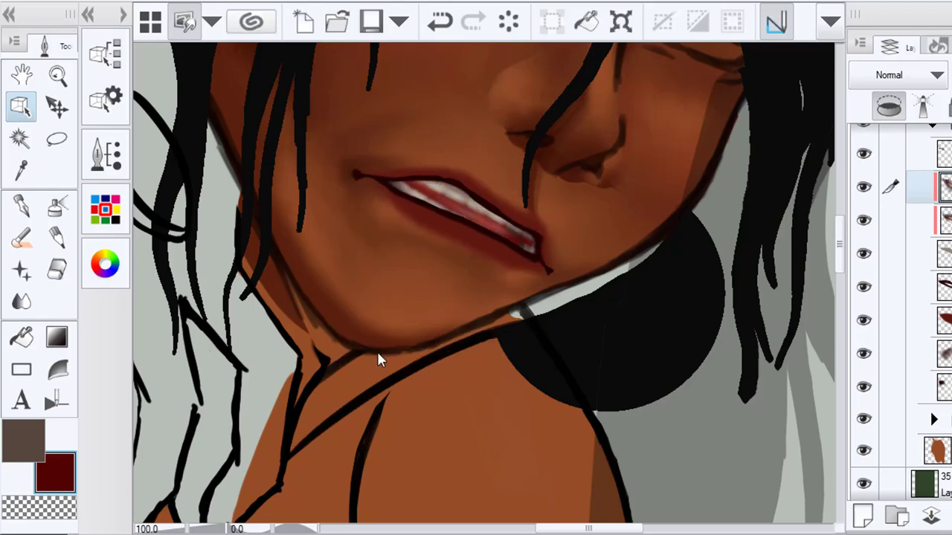
{"action": "scroll", "coordinate": [691, 281], "scroll_direction": "down", "scroll_amount": 1}
{"action": "scroll", "coordinate": [689, 271], "scroll_direction": "down", "scroll_amount": 3}
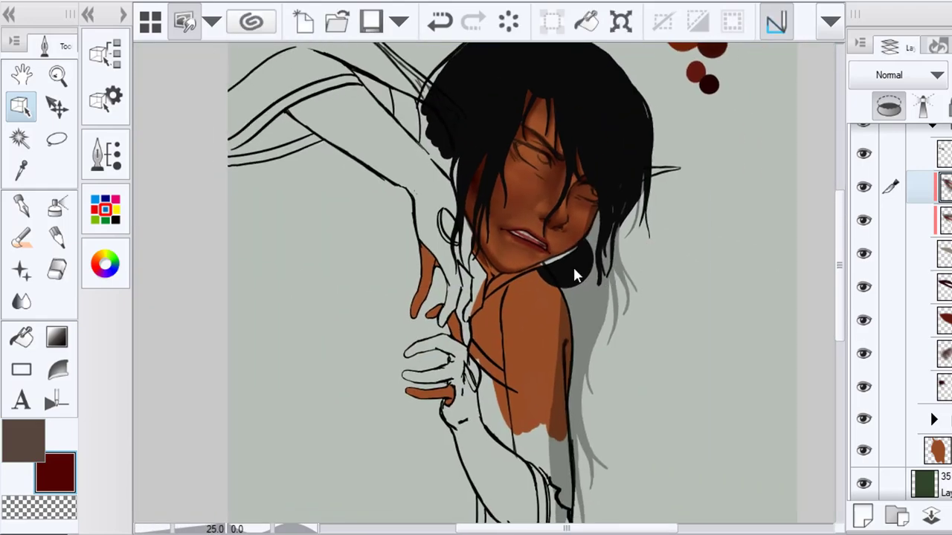
Try another scale and rotate transform on the duplicated gum layer
{"action": "scroll", "coordinate": [572, 264], "scroll_direction": "up", "scroll_amount": 4}
{"action": "key", "text": "ctrl+t"}
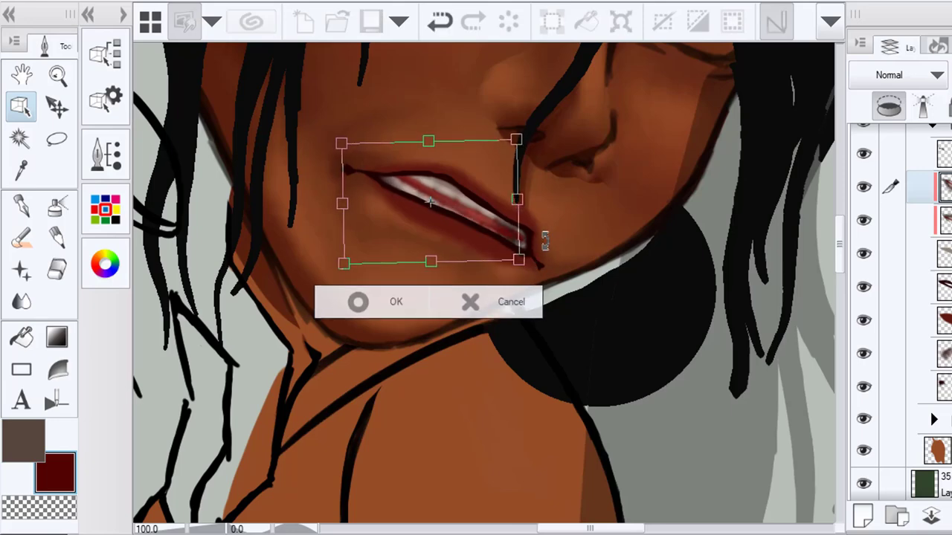
{"action": "left_click", "coordinate": [389, 301]}
{"action": "scroll", "coordinate": [416, 305], "scroll_direction": "down", "scroll_amount": 4}
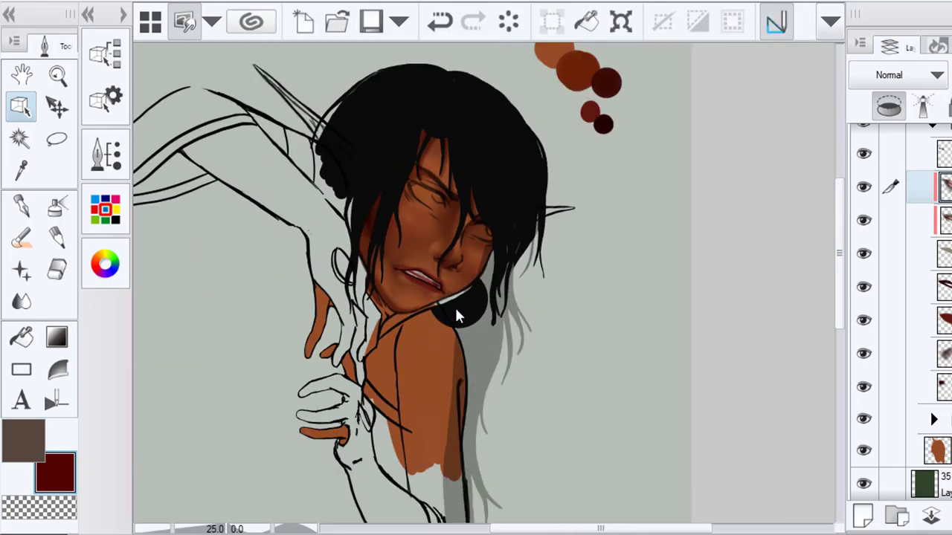
{"action": "scroll", "coordinate": [455, 307], "scroll_direction": "down", "scroll_amount": 2}
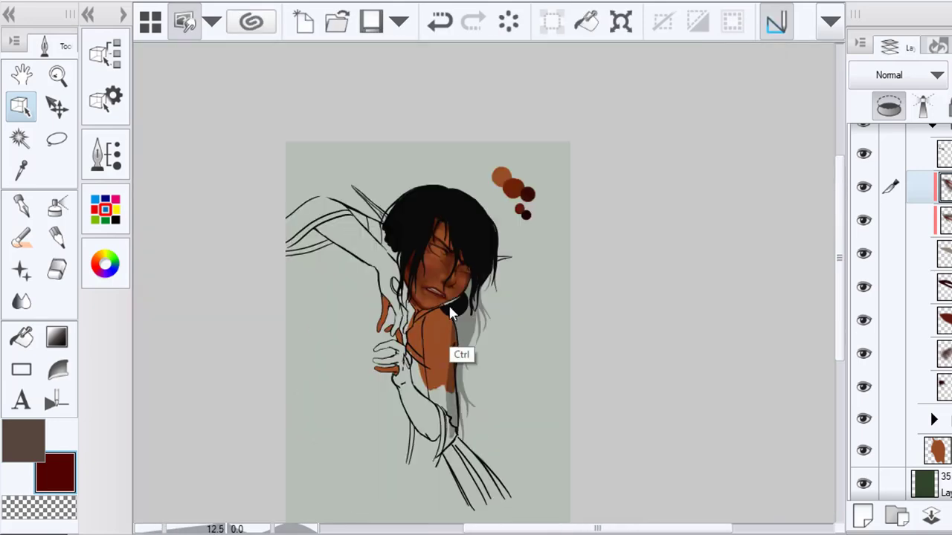
{"action": "left_click", "coordinate": [436, 26]}
Erase excess red from the duplicated gum layer over the teeth
{"action": "scroll", "coordinate": [441, 291], "scroll_direction": "up", "scroll_amount": 7}
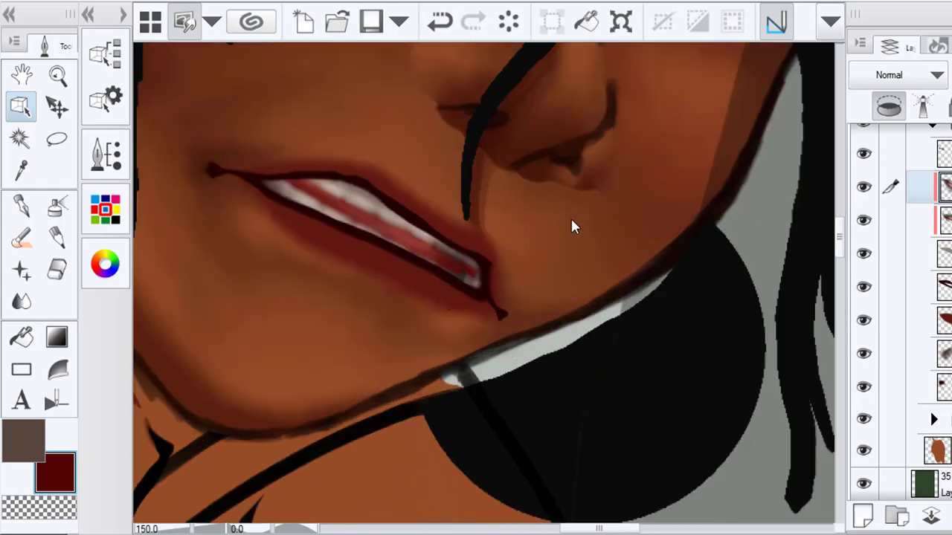
{"action": "key", "text": "e"}
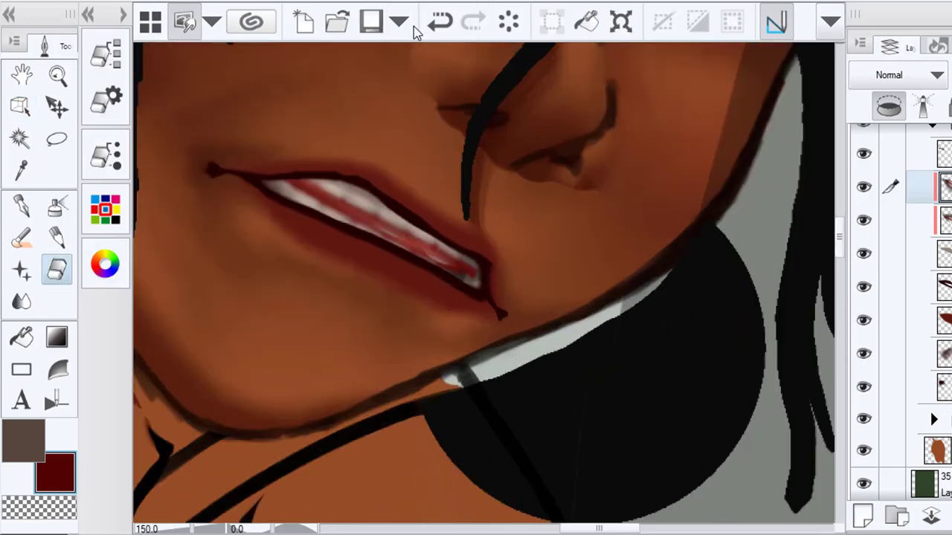
{"action": "key", "text": "ctrl+z"}
{"action": "left_click", "coordinate": [475, 253]}
{"action": "scroll", "coordinate": [510, 238], "scroll_direction": "down", "scroll_amount": 5}
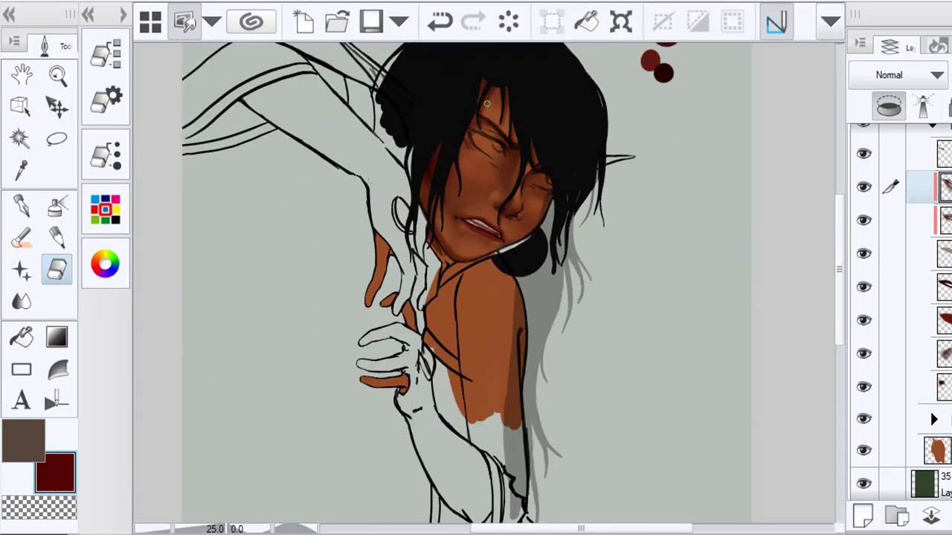
{"action": "left_click_drag", "start_coordinate": [513, 130], "coordinate": [498, 171]}
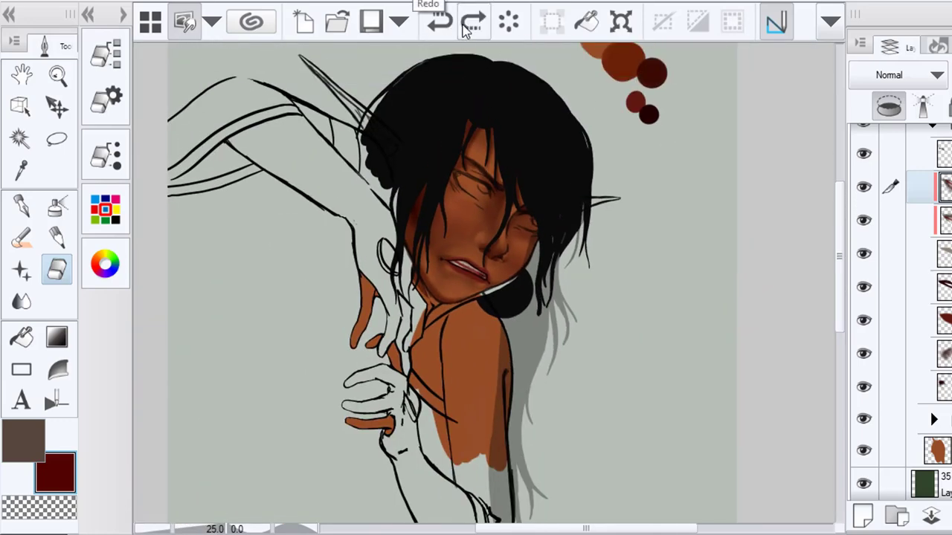
Merge the duplicated gum layer into the gum layer below it and save the file
{"action": "right_click", "coordinate": [938, 188]}
{"action": "left_click", "coordinate": [847, 411]}
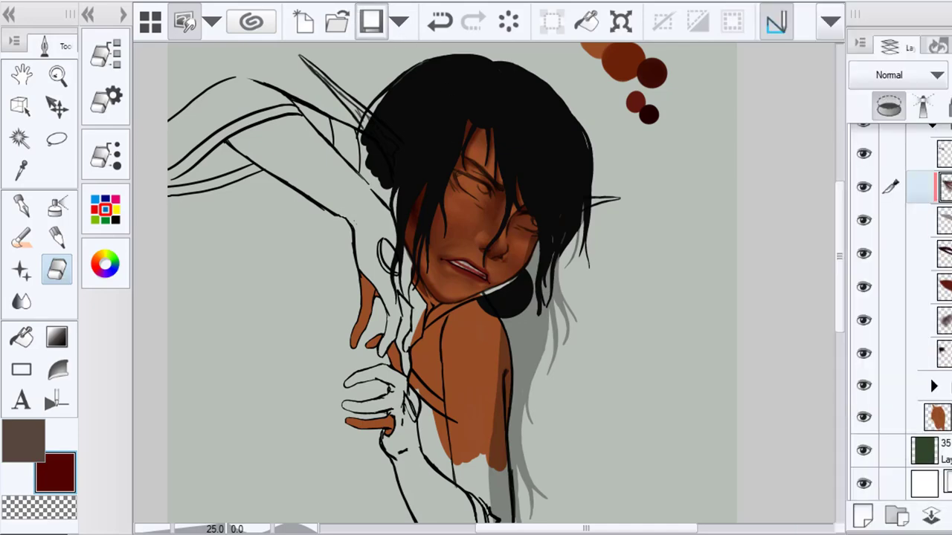
{"action": "key", "text": "ctrl+s"}
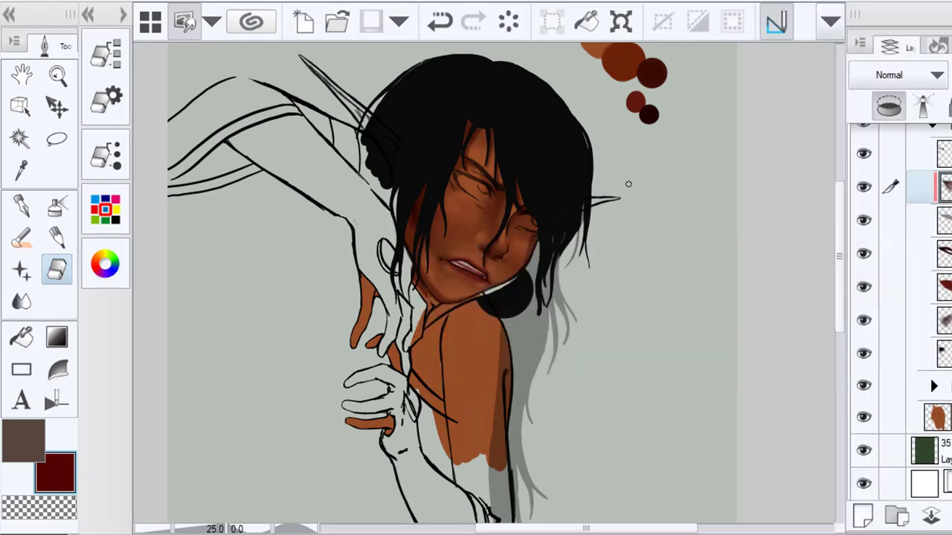
Identify the layer above the merged gum layer by toggling its visibility and add a new layer above it
{"action": "scroll", "coordinate": [510, 304], "scroll_direction": "up", "scroll_amount": 5}
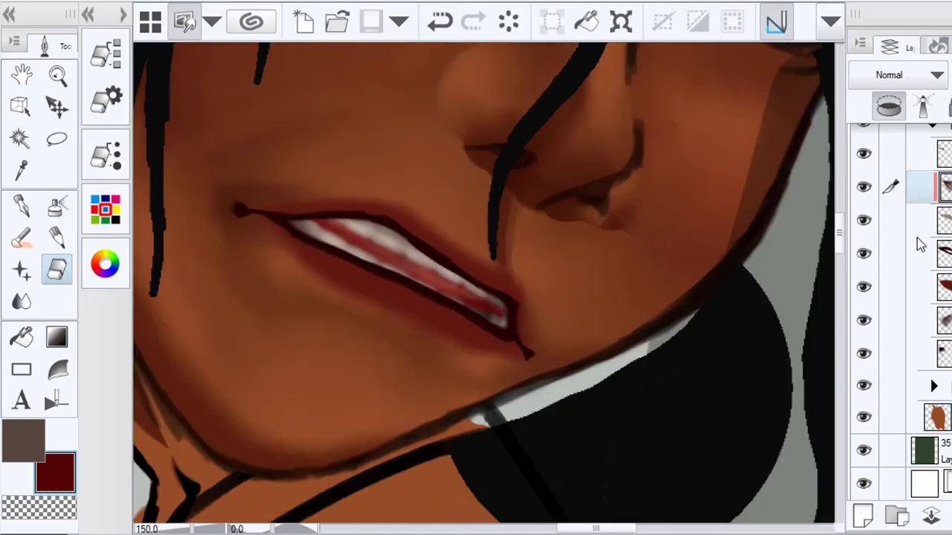
{"action": "left_click", "coordinate": [863, 154]}
{"action": "left_click", "coordinate": [863, 154]}
{"action": "left_click", "coordinate": [920, 154]}
{"action": "left_click", "coordinate": [863, 516]}
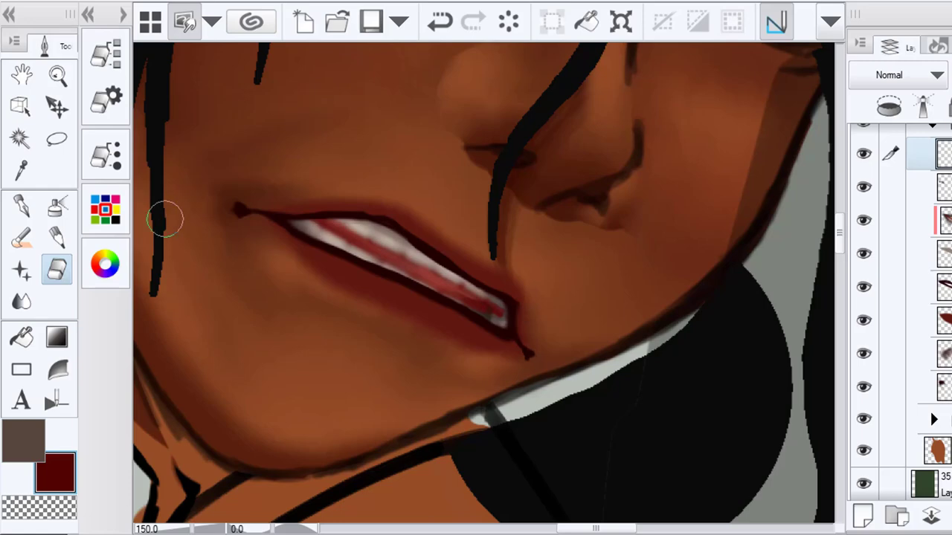
Sample the dark red lip color and paint over the upper mouth outline to thin it
{"action": "key", "text": "i"}
{"action": "left_click", "coordinate": [350, 263]}
{"action": "key", "text": "b"}
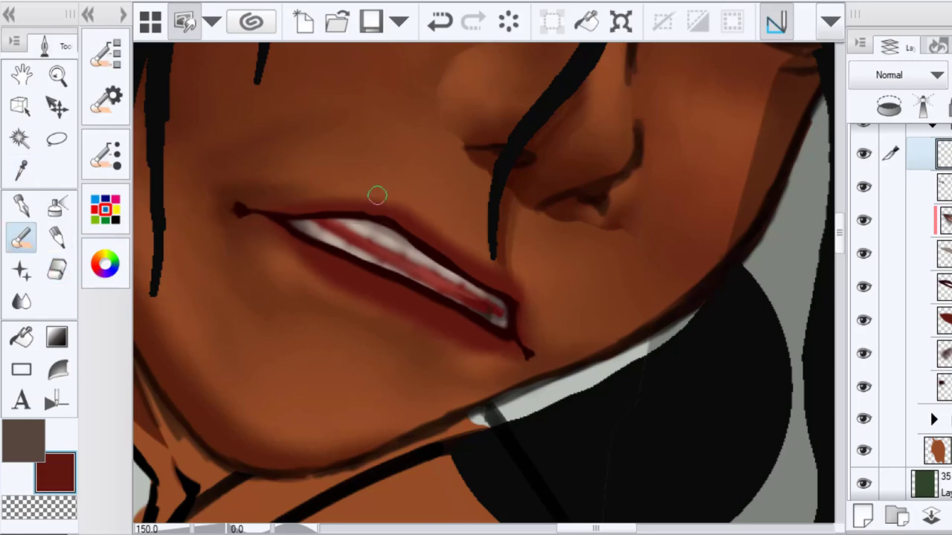
{"action": "scroll", "coordinate": [301, 199], "scroll_direction": "up", "scroll_amount": 1}
{"action": "left_click_drag", "start_coordinate": [270, 214], "coordinate": [354, 213]}
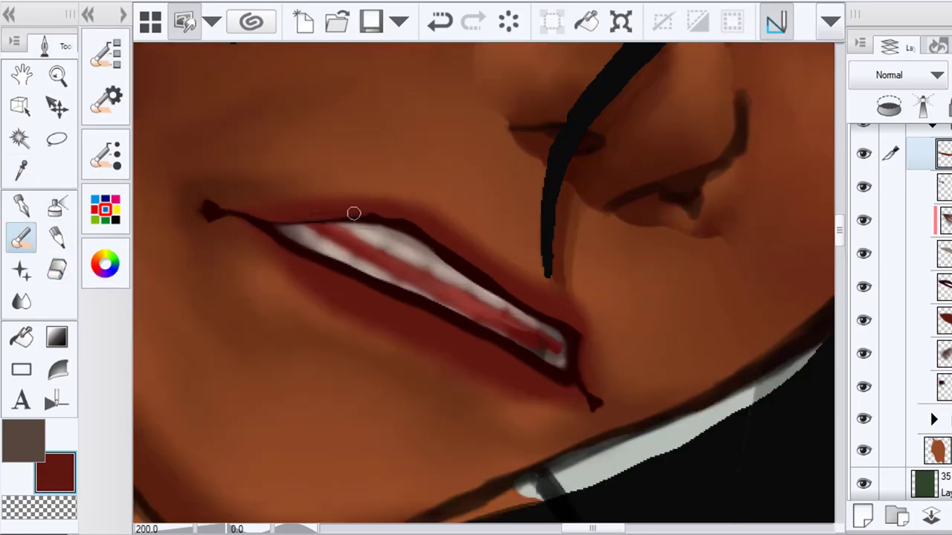
{"action": "left_click_drag", "start_coordinate": [425, 233], "coordinate": [443, 246]}
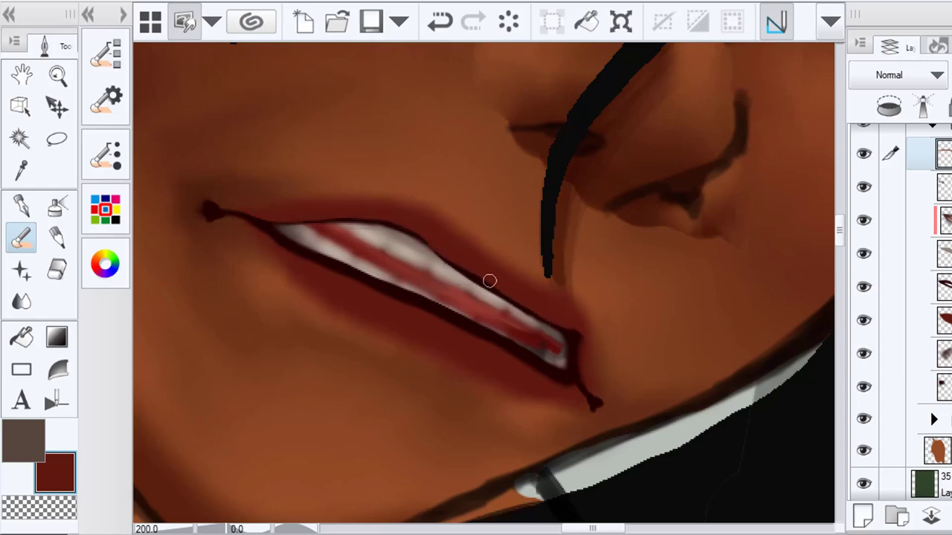
Paint the lip color over the outline at the mouth corner and along the lower lip to thin the line
{"action": "key", "text": "e"}
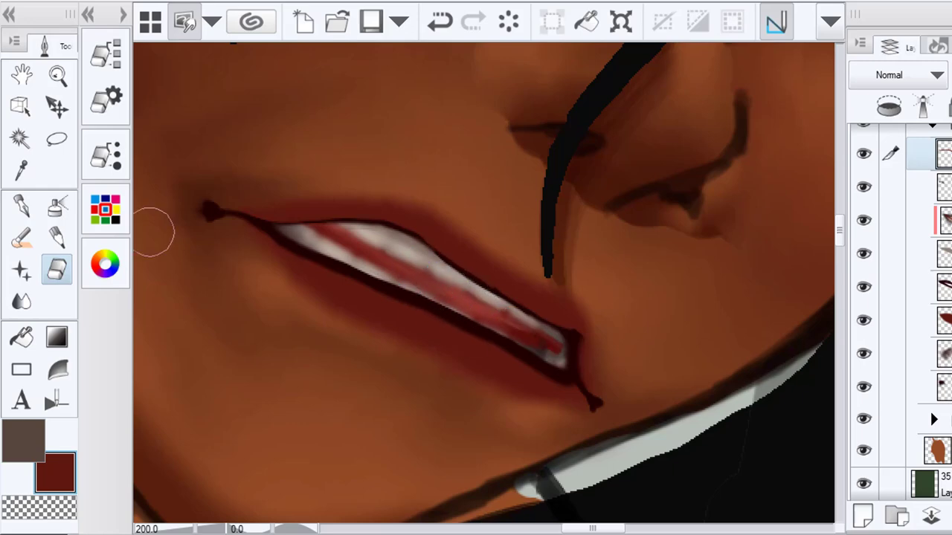
{"action": "key", "text": "b"}
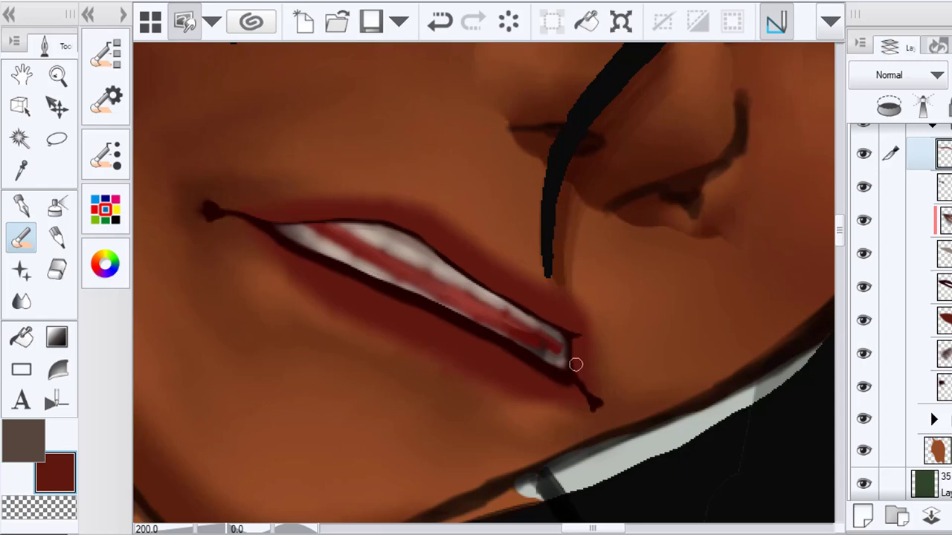
{"action": "mouse_move", "coordinate": [287, 252]}
{"action": "left_mouse_down"}
{"action": "mouse_move", "coordinate": [463, 334]}
{"action": "mouse_move", "coordinate": [398, 302]}
{"action": "mouse_move", "coordinate": [477, 329]}
{"action": "left_mouse_up"}
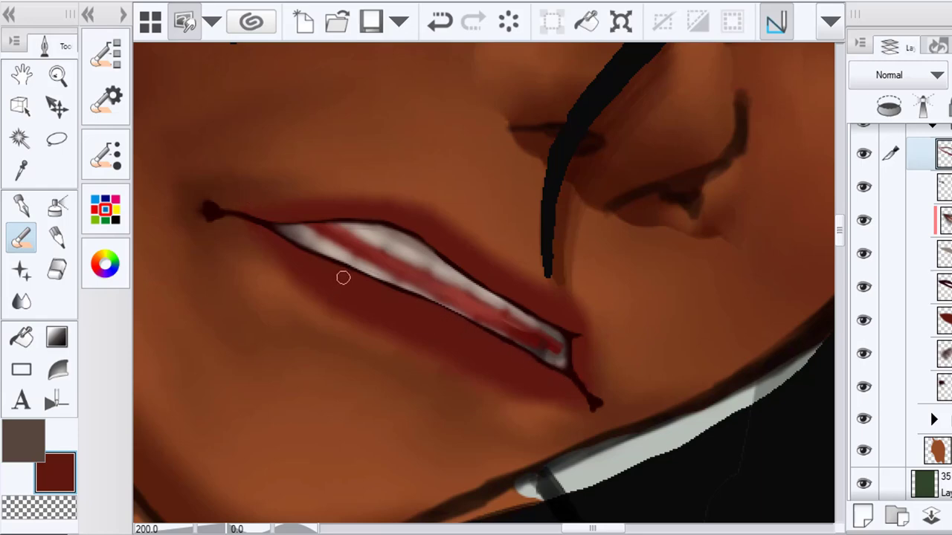
{"action": "key", "text": "e"}
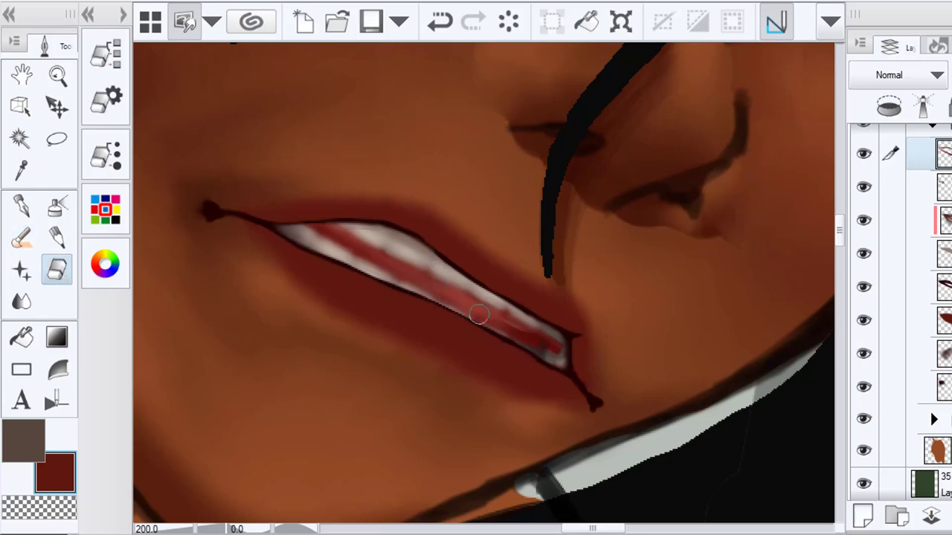
Blend the painted lip color into the thinned mouth outline along the lower and upper lips
{"action": "scroll", "coordinate": [425, 296], "scroll_direction": "down", "scroll_amount": 2}
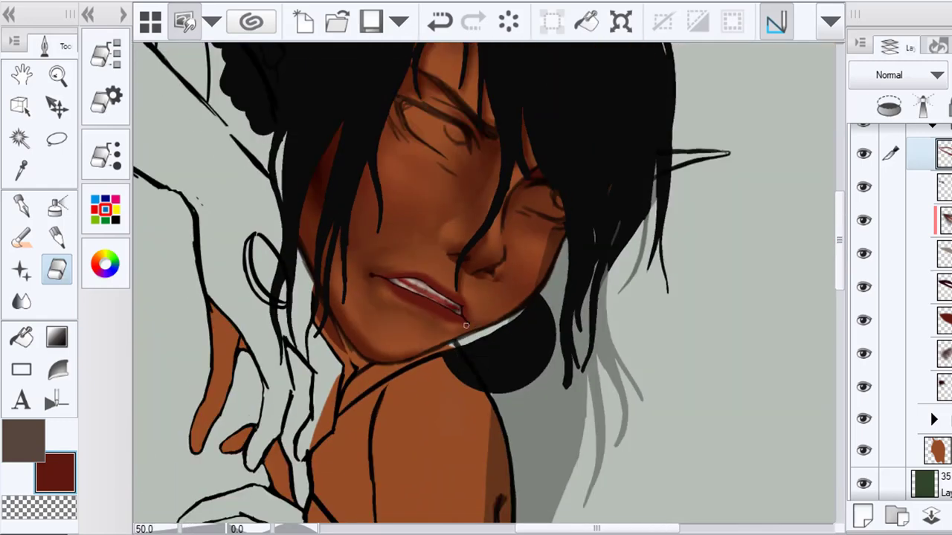
{"action": "scroll", "coordinate": [478, 327], "scroll_direction": "up", "scroll_amount": 1}
{"action": "left_click", "coordinate": [21, 302]}
{"action": "scroll", "coordinate": [364, 286], "scroll_direction": "up", "scroll_amount": 1}
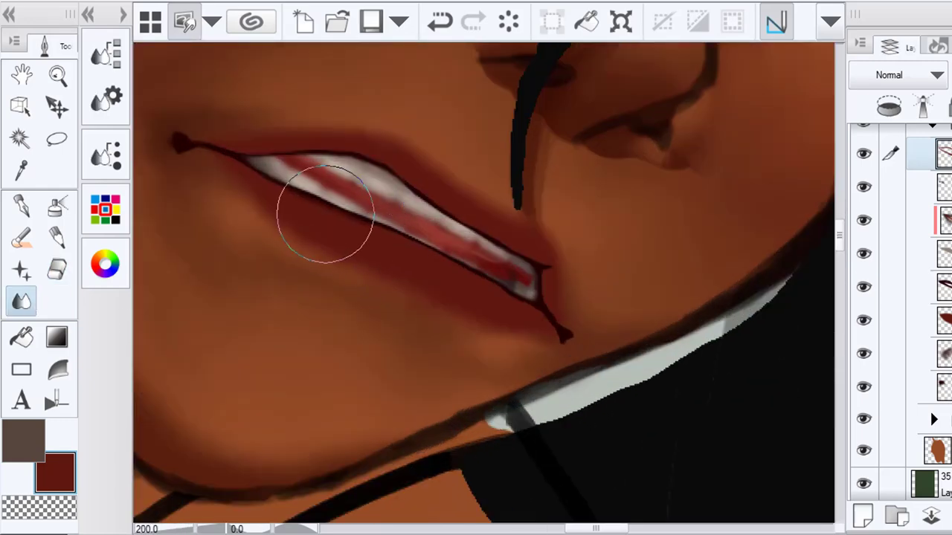
{"action": "mouse_move", "coordinate": [325, 213]}
{"action": "left_mouse_down"}
{"action": "mouse_move", "coordinate": [472, 296]}
{"action": "mouse_move", "coordinate": [398, 245]}
{"action": "mouse_move", "coordinate": [317, 212]}
{"action": "mouse_move", "coordinate": [507, 323]}
{"action": "mouse_move", "coordinate": [455, 197]}
{"action": "mouse_move", "coordinate": [403, 162]}
{"action": "mouse_move", "coordinate": [448, 203]}
{"action": "mouse_move", "coordinate": [525, 229]}
{"action": "mouse_move", "coordinate": [558, 276]}
{"action": "left_mouse_up"}
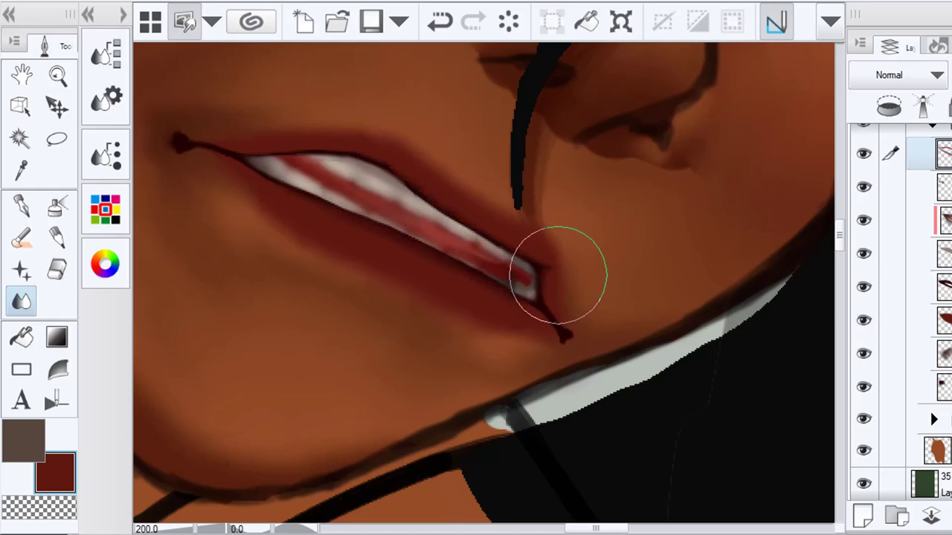
{"action": "mouse_move", "coordinate": [330, 152]}
{"action": "left_mouse_down"}
{"action": "mouse_move", "coordinate": [332, 136]}
{"action": "mouse_move", "coordinate": [289, 136]}
{"action": "left_mouse_up"}
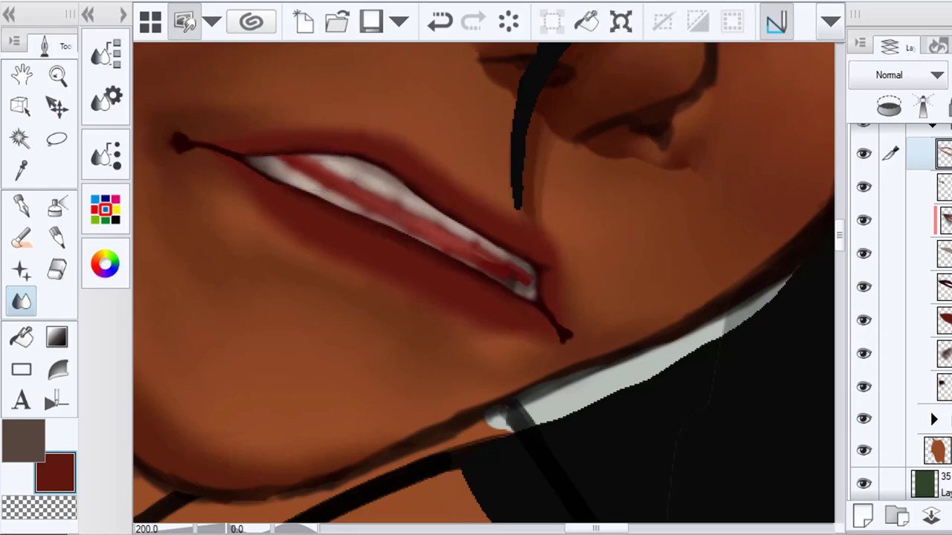
Check the mouth outline layer by toggling its visibility, try blending on the lip color layer, and undo the stroke
{"action": "left_click", "coordinate": [942, 287]}
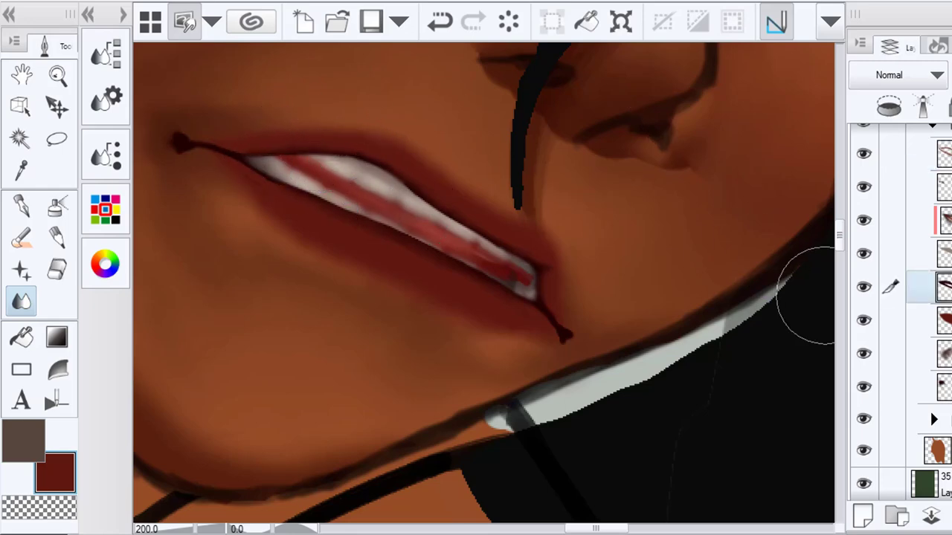
{"action": "left_click", "coordinate": [863, 287]}
{"action": "left_click", "coordinate": [863, 286]}
{"action": "left_click", "coordinate": [863, 287]}
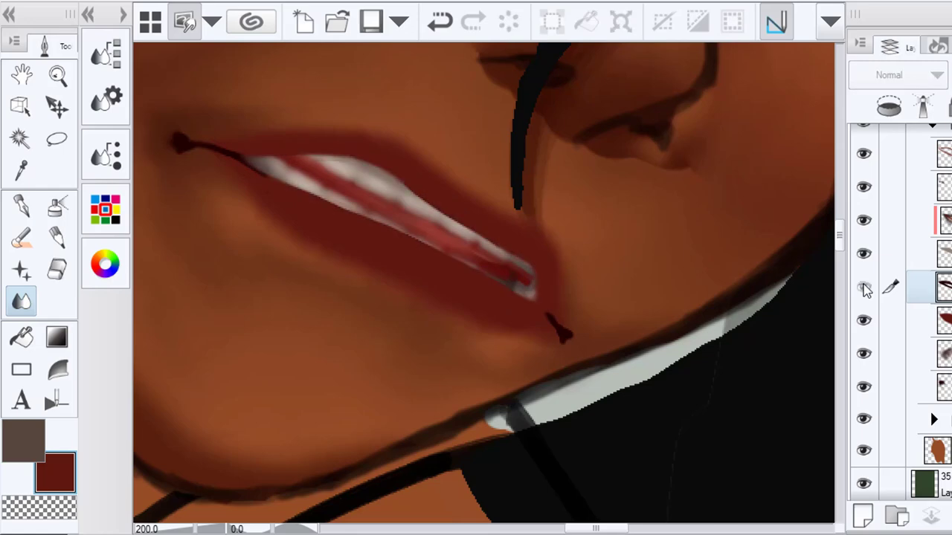
{"action": "left_click", "coordinate": [863, 286]}
{"action": "left_click", "coordinate": [908, 330]}
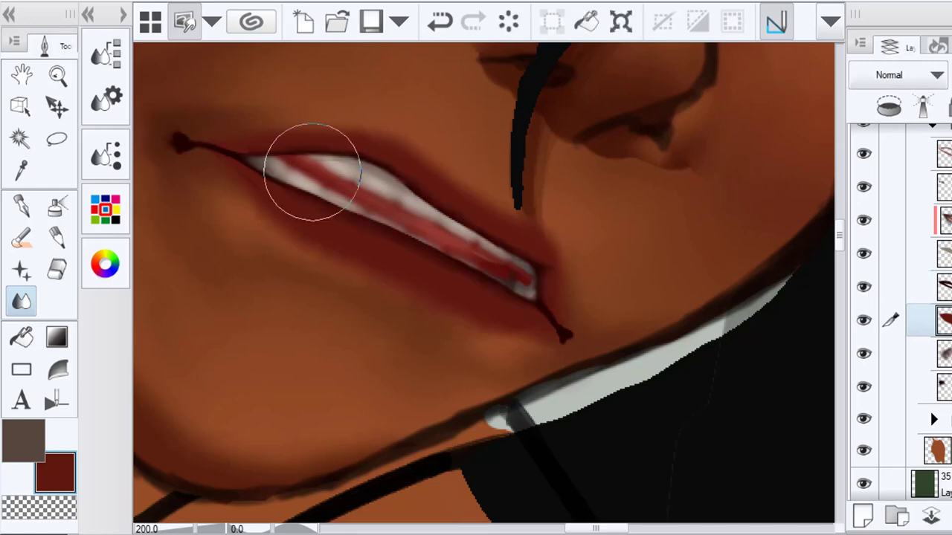
{"action": "left_click", "coordinate": [439, 21]}
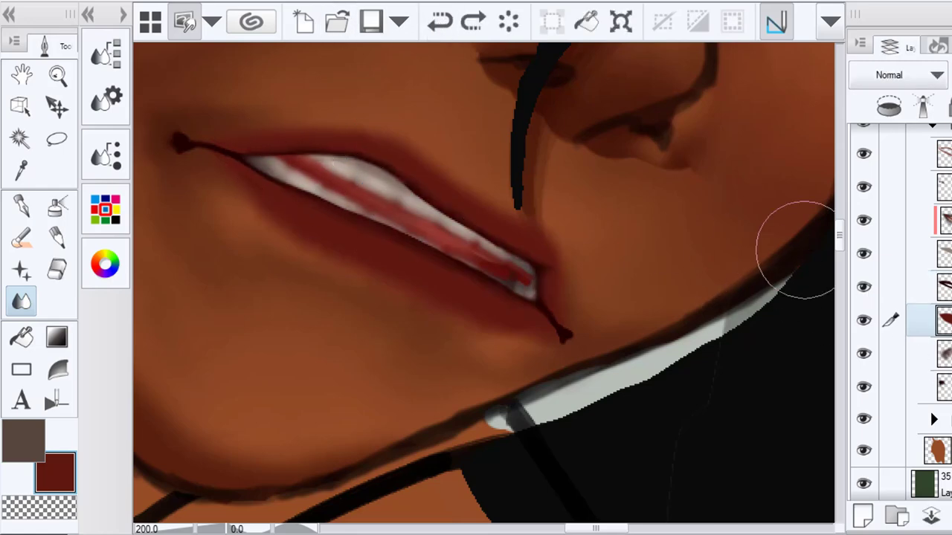
Compare the lip color layer and topmost paint layer by toggling visibility, try blending the topmost layer along the mouth, and undo it
{"action": "left_click", "coordinate": [863, 320]}
{"action": "left_click", "coordinate": [863, 320]}
{"action": "left_click", "coordinate": [867, 153]}
{"action": "left_click", "coordinate": [867, 154]}
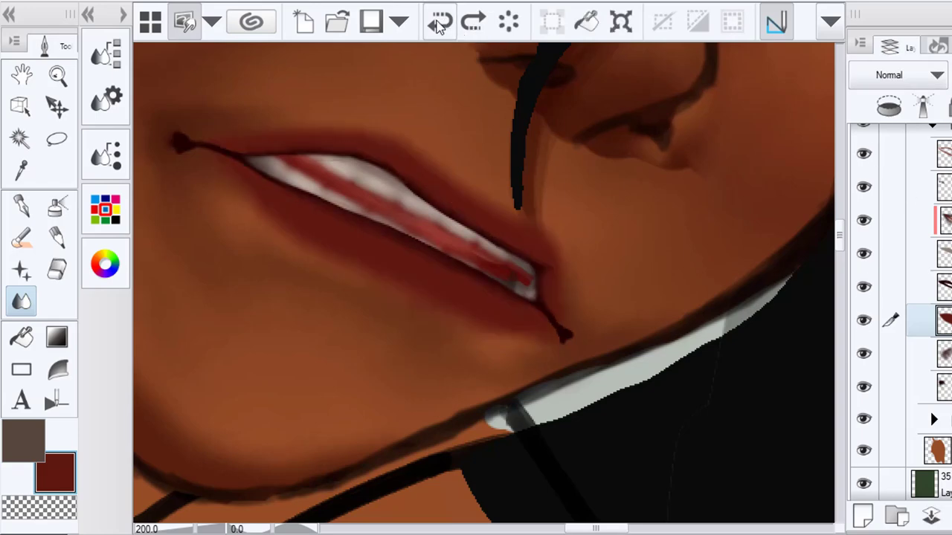
{"action": "left_click", "coordinate": [921, 163]}
{"action": "mouse_move", "coordinate": [265, 153]}
{"action": "left_mouse_down"}
{"action": "mouse_move", "coordinate": [368, 189]}
{"action": "mouse_move", "coordinate": [541, 300]}
{"action": "left_mouse_up"}
{"action": "left_click", "coordinate": [862, 154]}
{"action": "left_click", "coordinate": [862, 154]}
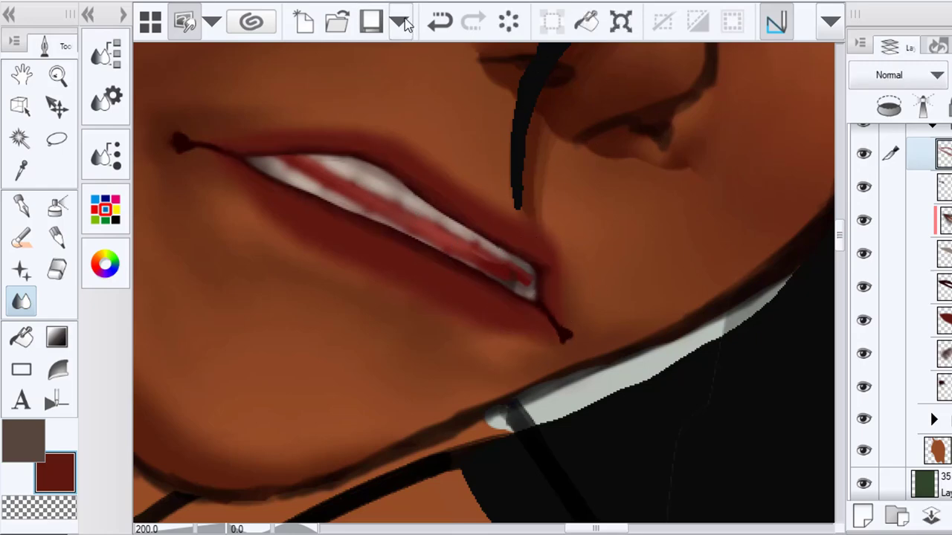
{"action": "left_click", "coordinate": [439, 22]}
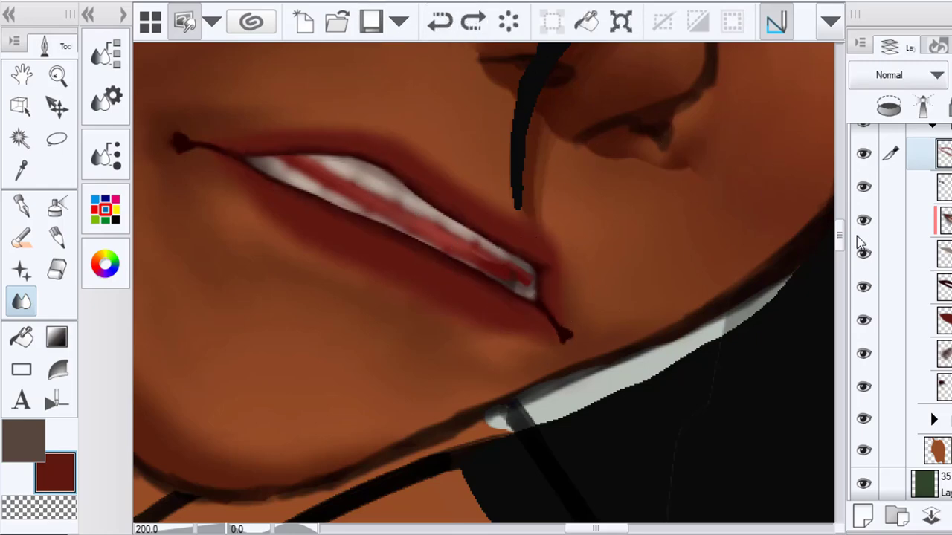
Identify the mouth outline layer by toggling the layers' visibility, and blend the outline along the lower lip
{"action": "left_click", "coordinate": [863, 288]}
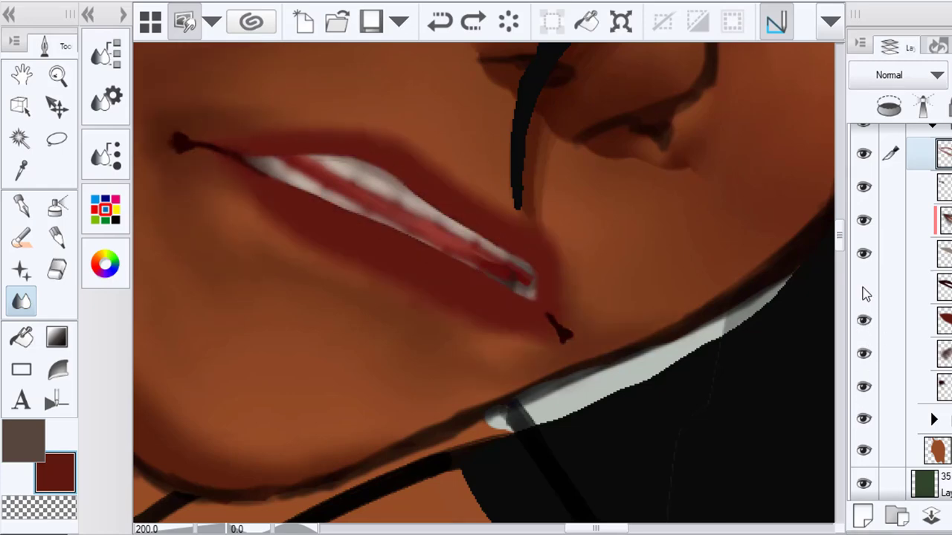
{"action": "left_click", "coordinate": [863, 288]}
{"action": "left_click", "coordinate": [866, 219]}
{"action": "left_click", "coordinate": [865, 219]}
{"action": "left_click", "coordinate": [867, 187]}
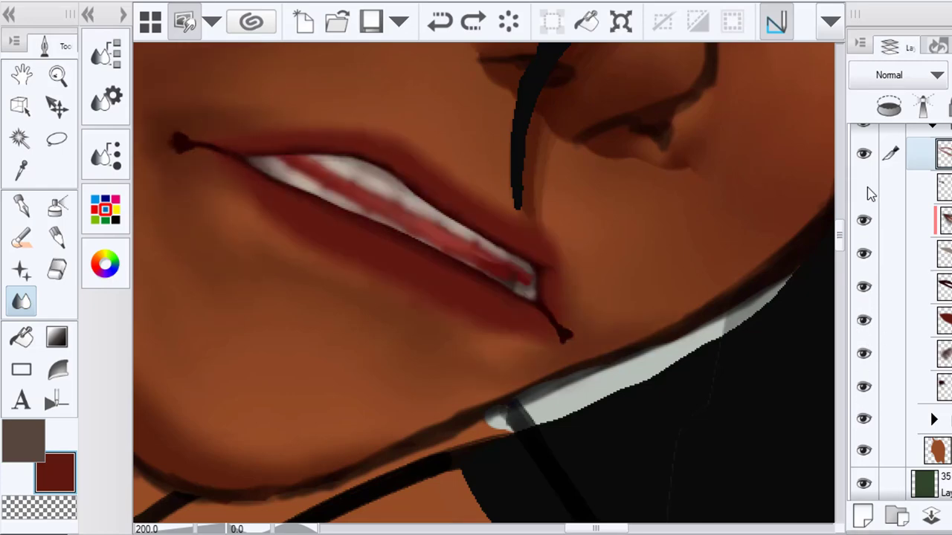
{"action": "left_click", "coordinate": [867, 188]}
{"action": "left_click", "coordinate": [864, 254]}
{"action": "left_click", "coordinate": [864, 255]}
{"action": "left_click", "coordinate": [917, 273]}
{"action": "left_click_drag", "start_coordinate": [299, 195], "coordinate": [333, 236]}
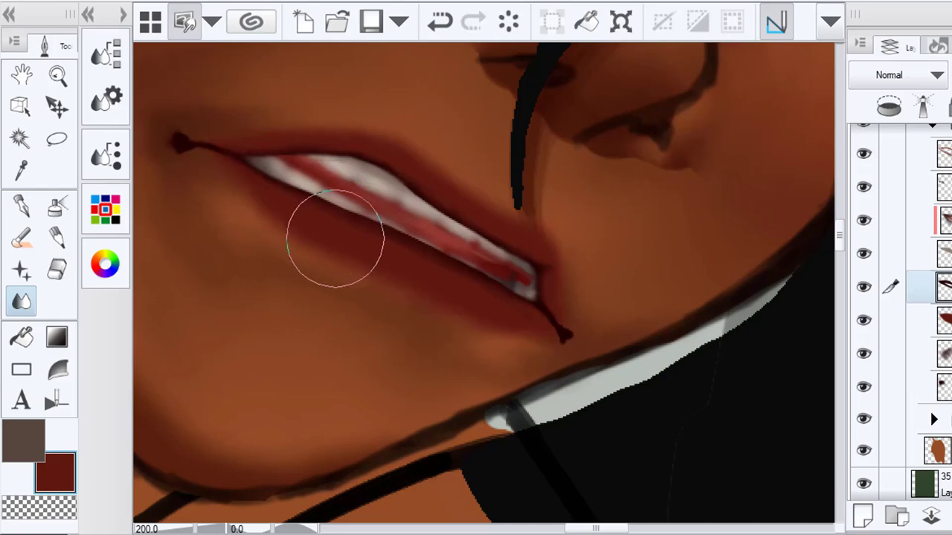
Blend the edges of the teeth on the teeth layer and check the mouth against the whole figure
{"action": "left_click", "coordinate": [915, 254]}
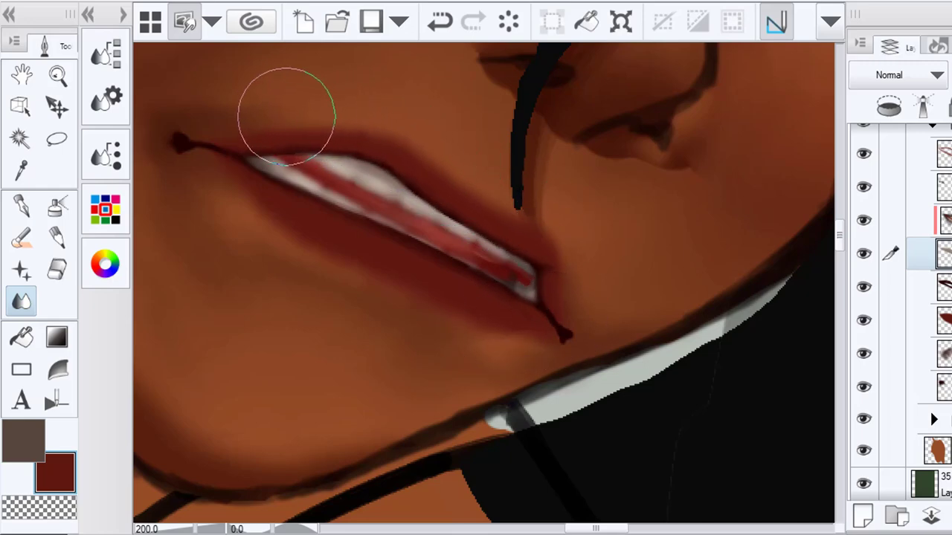
{"action": "scroll", "coordinate": [538, 267], "scroll_direction": "down", "scroll_amount": 5}
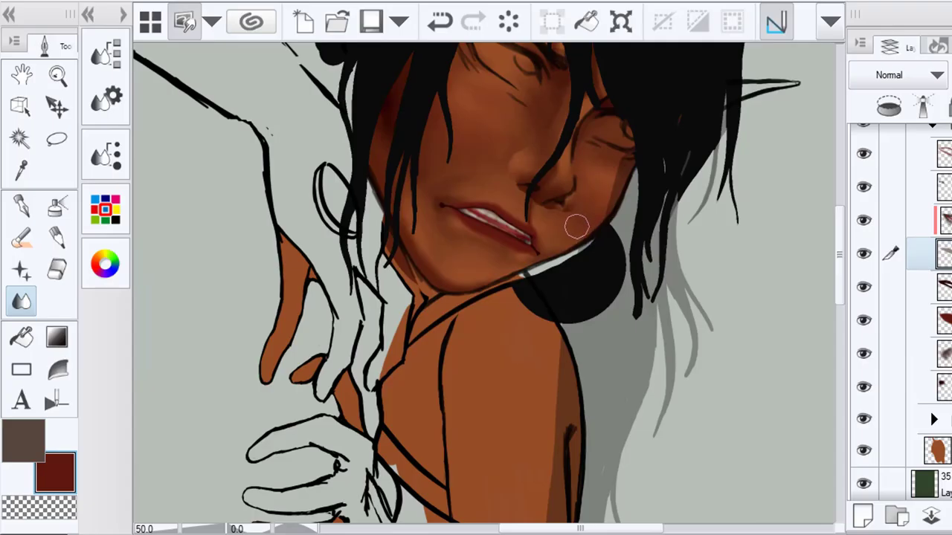
{"action": "scroll", "coordinate": [568, 218], "scroll_direction": "down", "scroll_amount": 3}
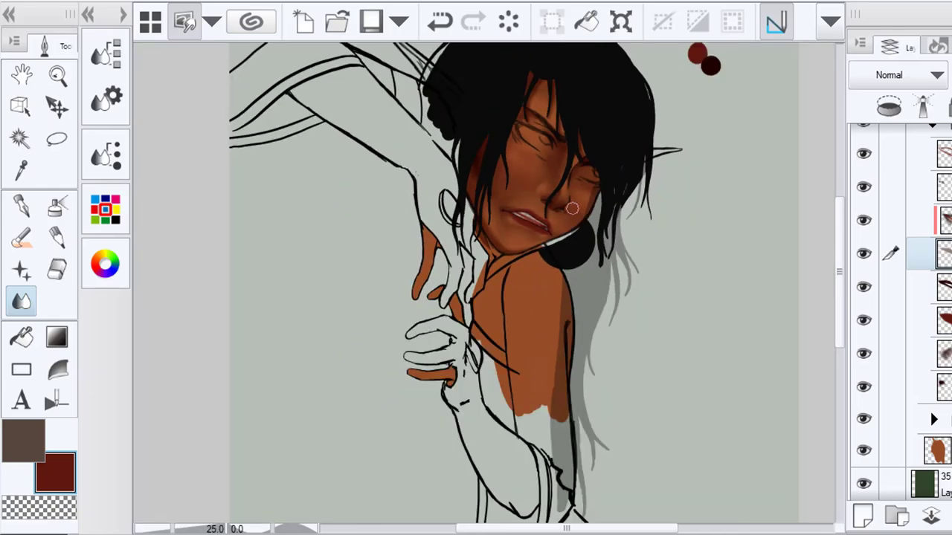
On a new layer, paint very dark red (H 6, S 100, V 18) over the mouth corner farthest from the nose and reduce the layer's opacity
{"action": "scroll", "coordinate": [553, 216], "scroll_direction": "up", "scroll_amount": 5}
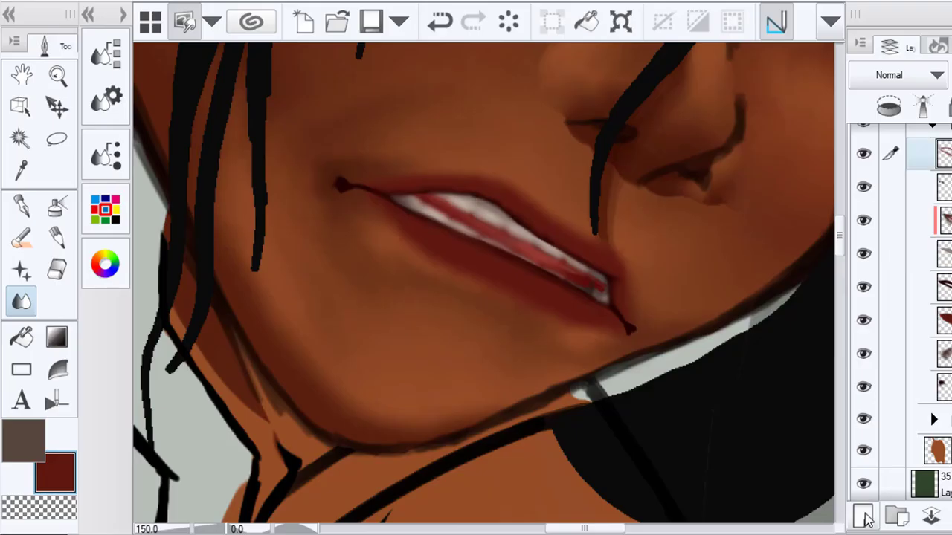
{"action": "left_click", "coordinate": [105, 263]}
{"action": "left_click_drag", "start_coordinate": [307, 283], "coordinate": [333, 310]}
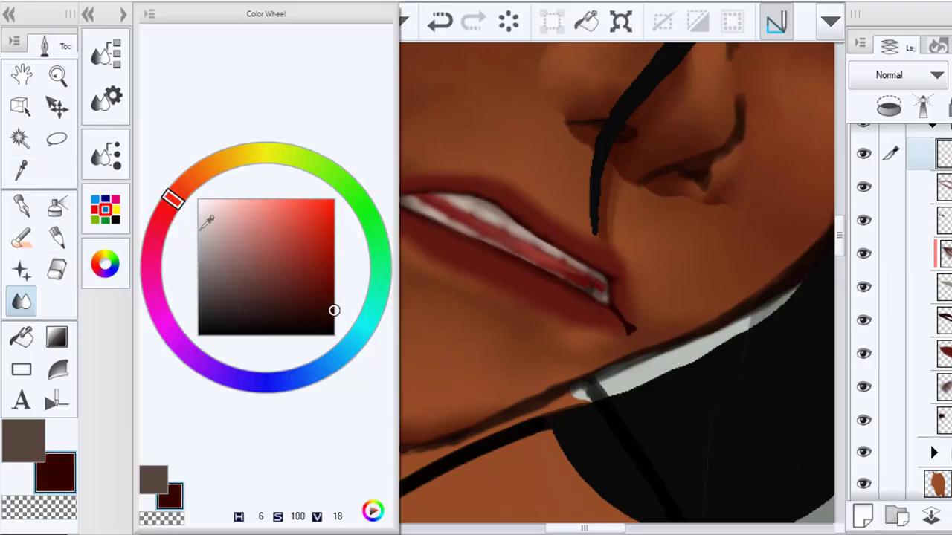
{"action": "left_click", "coordinate": [21, 237]}
{"action": "mouse_move", "coordinate": [421, 238]}
{"action": "left_mouse_down"}
{"action": "mouse_move", "coordinate": [459, 175]}
{"action": "mouse_move", "coordinate": [401, 227]}
{"action": "mouse_move", "coordinate": [436, 185]}
{"action": "left_mouse_up"}
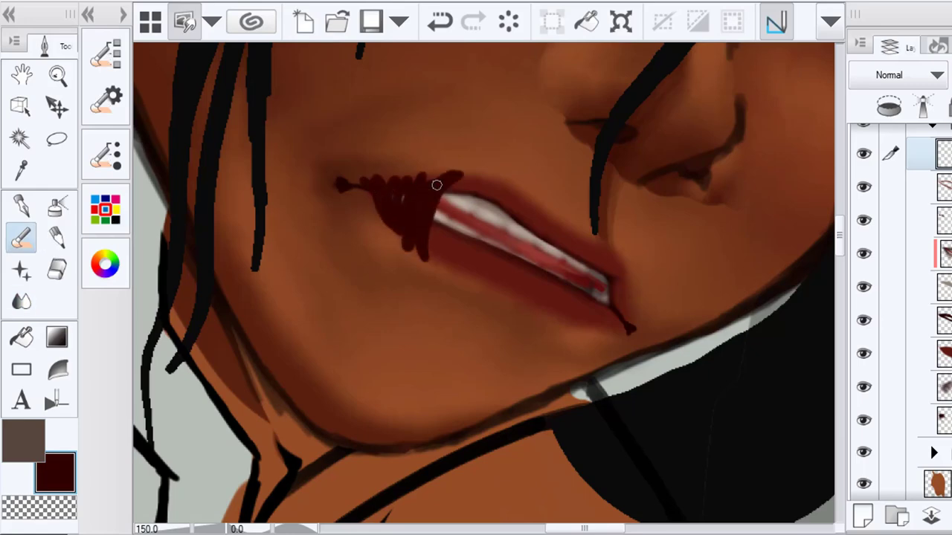
{"action": "mouse_move", "coordinate": [943, 154]}
{"action": "left_mouse_down"}
{"action": "mouse_move", "coordinate": [942, 268]}
{"action": "mouse_move", "coordinate": [943, 143]}
{"action": "left_mouse_up"}
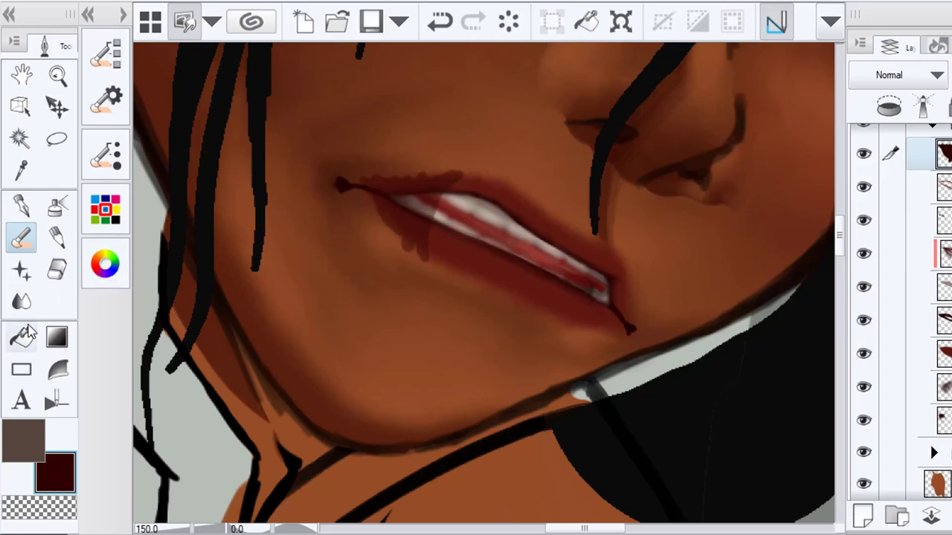
Blend the dark shading at that mouth corner, and paint more dark red at the opposite corner and along the lip edges
{"action": "left_click", "coordinate": [21, 300]}
{"action": "mouse_move", "coordinate": [460, 187]}
{"action": "left_mouse_down"}
{"action": "mouse_move", "coordinate": [417, 158]}
{"action": "mouse_move", "coordinate": [368, 157]}
{"action": "left_mouse_up"}
{"action": "key", "text": "b"}
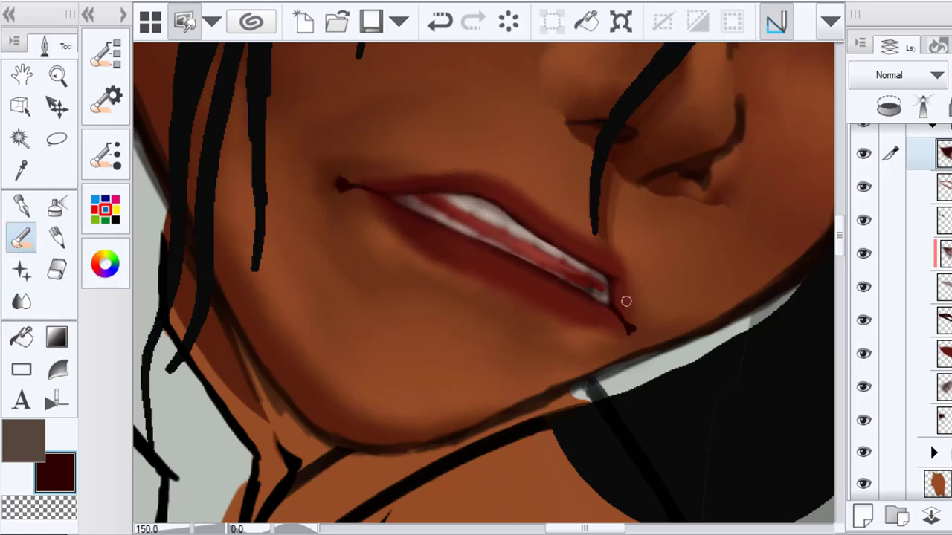
{"action": "mouse_move", "coordinate": [612, 268]}
{"action": "left_mouse_down"}
{"action": "mouse_move", "coordinate": [625, 312]}
{"action": "mouse_move", "coordinate": [599, 315]}
{"action": "left_mouse_up"}
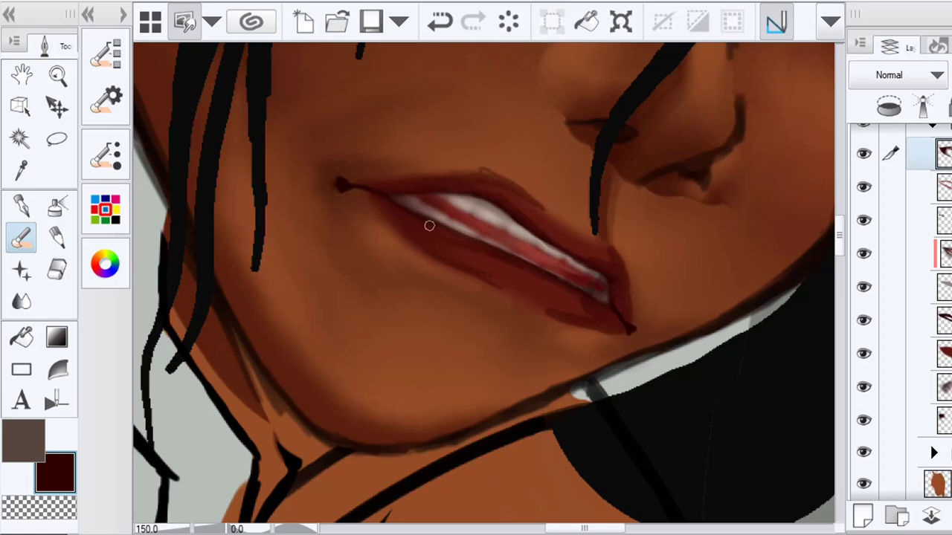
Enlarge the blending brush and smooth the new dark shading into the upper and lower lips
{"action": "left_click", "coordinate": [33, 295]}
{"action": "key", "text": "bracketright"}
{"action": "key", "text": "bracketright"}
{"action": "key", "text": "bracketright"}
{"action": "key", "text": "bracketright"}
{"action": "key", "text": "bracketright"}
{"action": "key", "text": "bracketright"}
{"action": "key", "text": "bracketright"}
{"action": "key", "text": "bracketright"}
{"action": "key", "text": "bracketright"}
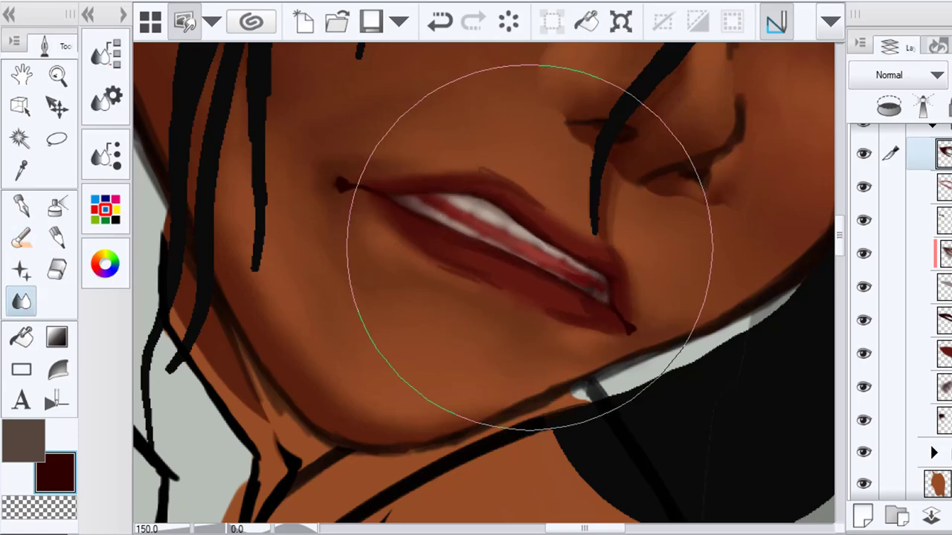
{"action": "left_click_drag", "start_coordinate": [529, 248], "coordinate": [519, 243]}
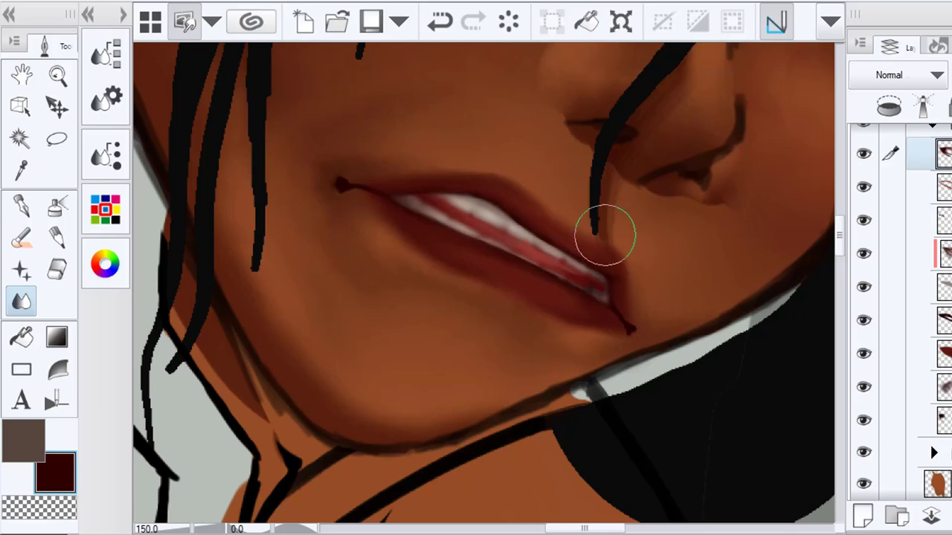
{"action": "scroll", "coordinate": [664, 304], "scroll_direction": "down", "scroll_amount": 3}
{"action": "scroll", "coordinate": [664, 305], "scroll_direction": "down", "scroll_amount": 2}
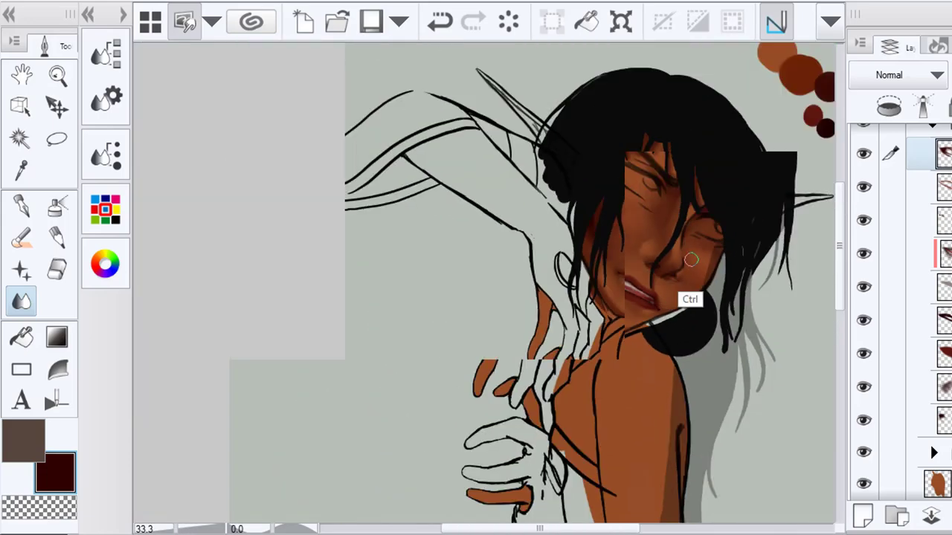
On a new layer, paint a lighter red (H 11, S 69, V 60) highlight on the lower lip near the nose-side corner and blend it
{"action": "scroll", "coordinate": [537, 249], "scroll_direction": "up", "scroll_amount": 4}
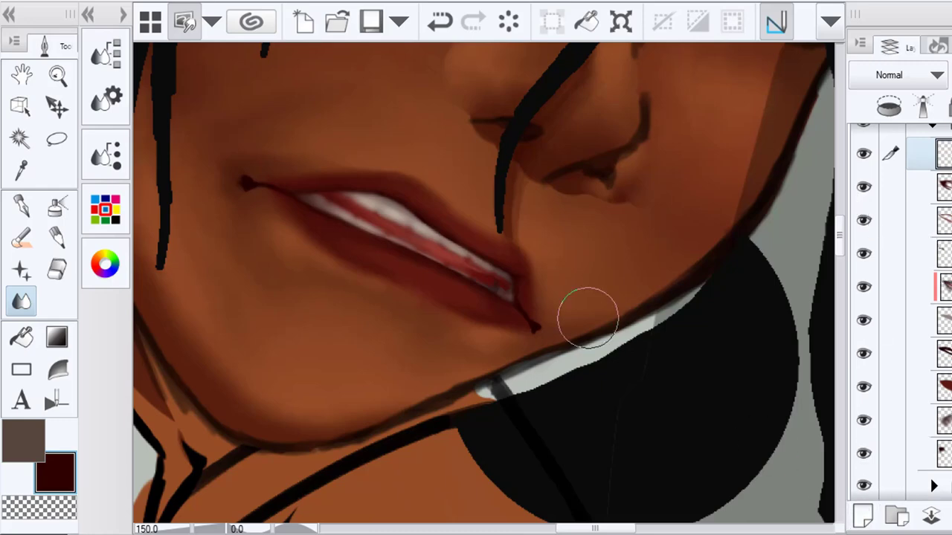
{"action": "key", "text": "i"}
{"action": "left_click", "coordinate": [361, 250]}
{"action": "left_click", "coordinate": [105, 264]}
{"action": "left_click", "coordinate": [291, 253]}
{"action": "left_click", "coordinate": [180, 193]}
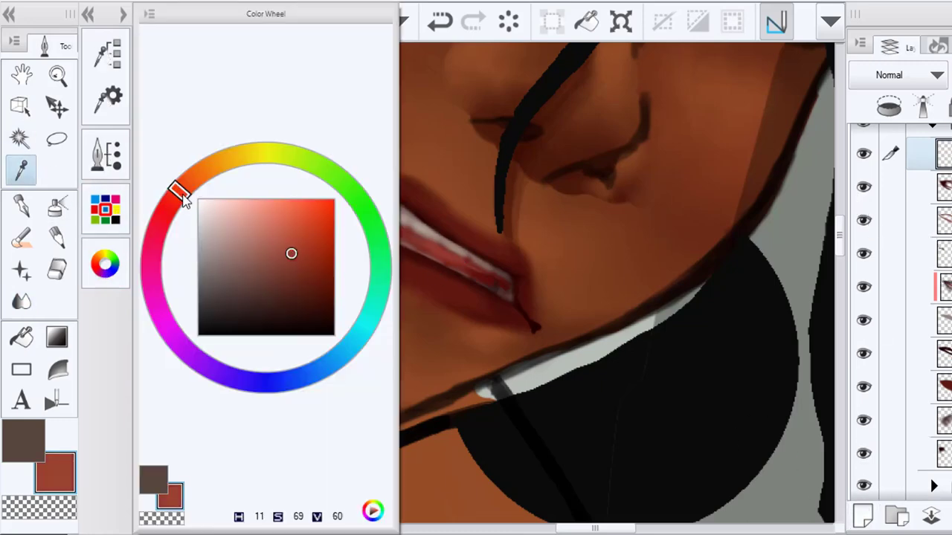
{"action": "left_click", "coordinate": [105, 264]}
{"action": "left_click", "coordinate": [18, 241]}
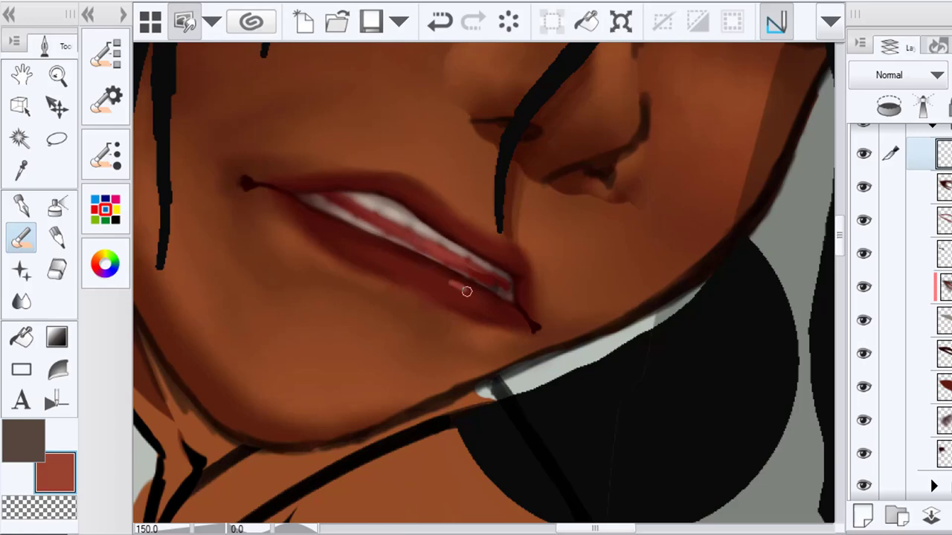
{"action": "key", "text": "j"}
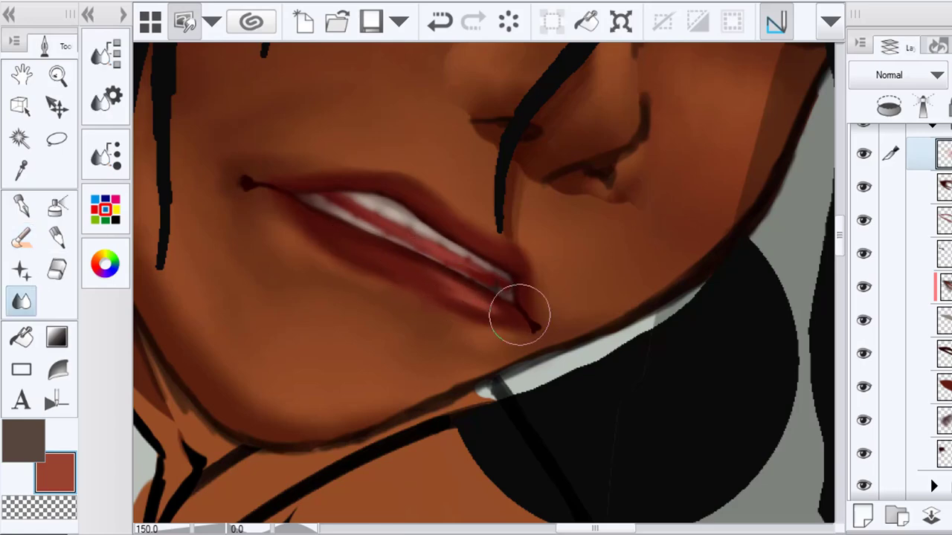
Paint a matching light red highlight toward the far end of the lower lip and blend it
{"action": "left_click", "coordinate": [21, 237]}
{"action": "mouse_move", "coordinate": [318, 225]}
{"action": "left_mouse_down"}
{"action": "mouse_move", "coordinate": [370, 250]}
{"action": "mouse_move", "coordinate": [343, 242]}
{"action": "left_mouse_up"}
{"action": "left_click", "coordinate": [21, 300]}
{"action": "scroll", "coordinate": [511, 328], "scroll_direction": "down", "scroll_amount": 4}
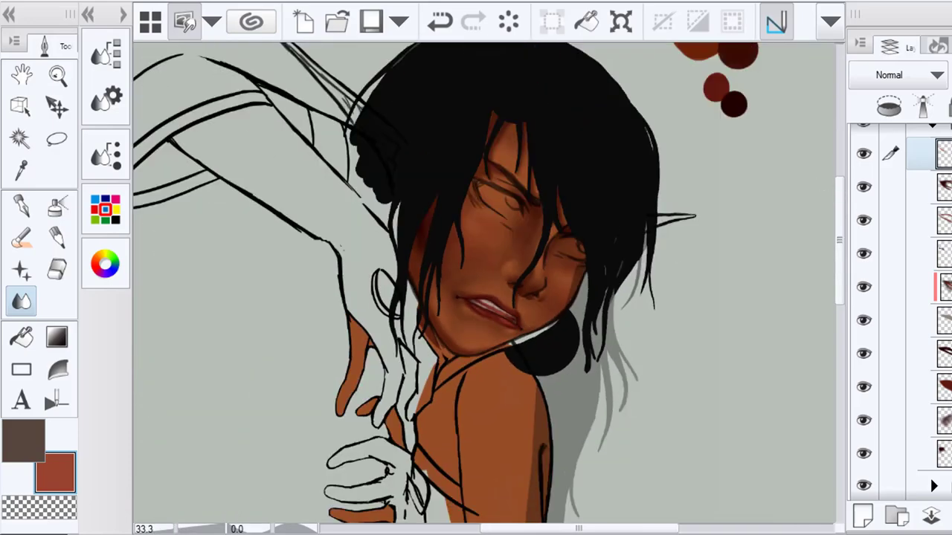
Paint light red highlights along the upper lip and blend them into the lip color
{"action": "scroll", "coordinate": [511, 342], "scroll_direction": "up", "scroll_amount": 4}
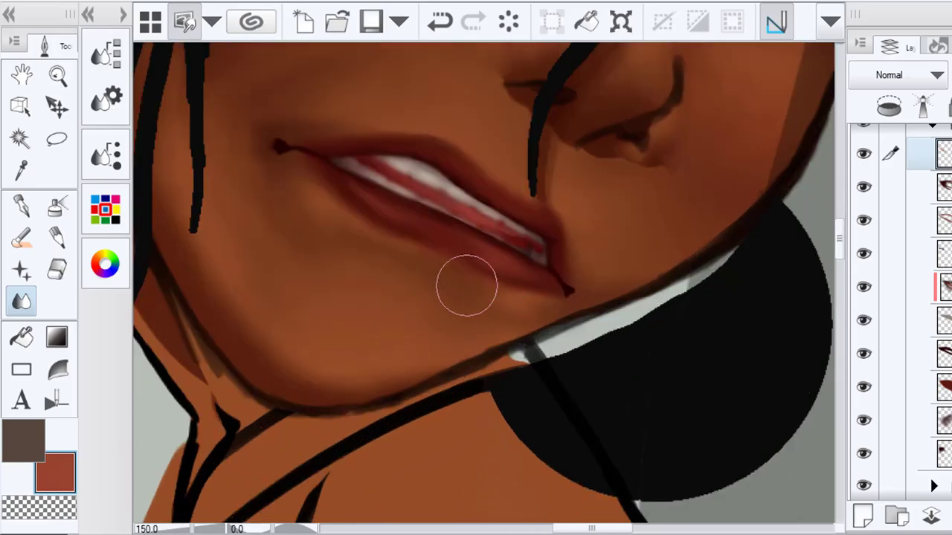
{"action": "key", "text": "b"}
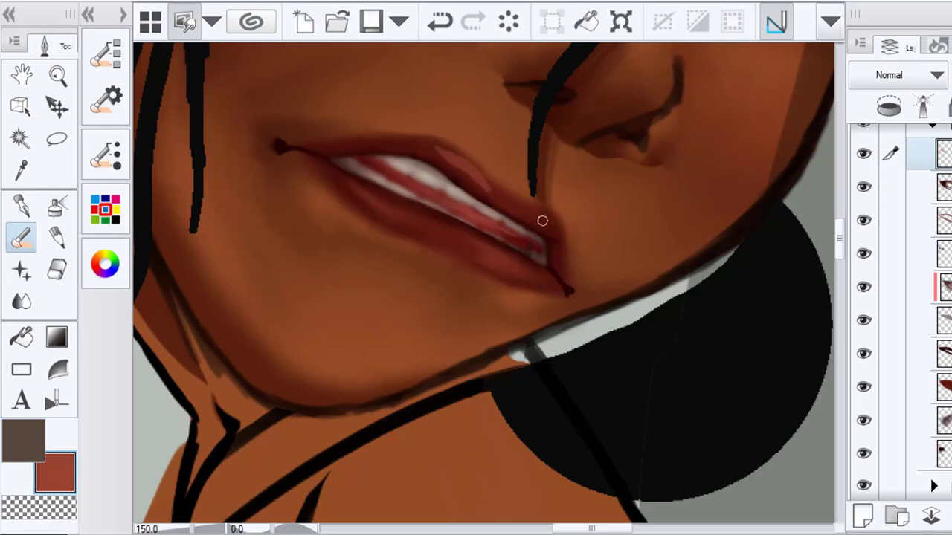
{"action": "left_click", "coordinate": [21, 300]}
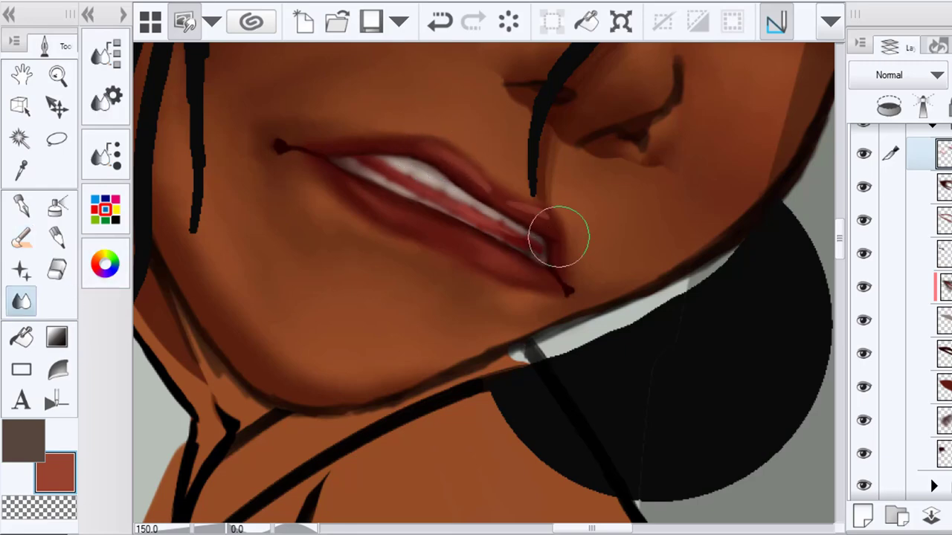
{"action": "scroll", "coordinate": [594, 252], "scroll_direction": "down", "scroll_amount": 4}
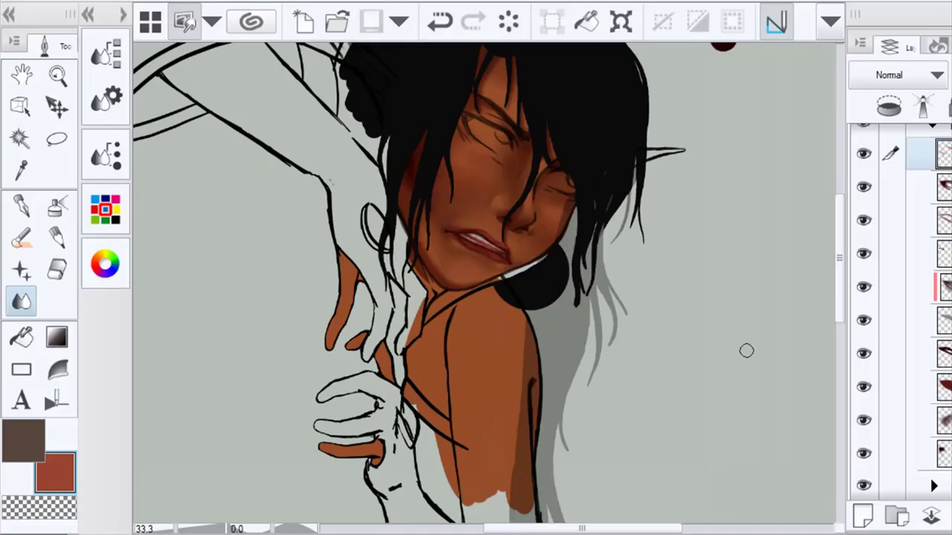
Sample a dark color from the hair strand, adjust it to a near-black red as the main color, and ready the brush
{"action": "scroll", "coordinate": [484, 196], "scroll_direction": "up", "scroll_amount": 3}
{"action": "scroll", "coordinate": [469, 182], "scroll_direction": "up", "scroll_amount": 3}
{"action": "left_click", "coordinate": [24, 440]}
{"action": "left_click", "coordinate": [21, 170]}
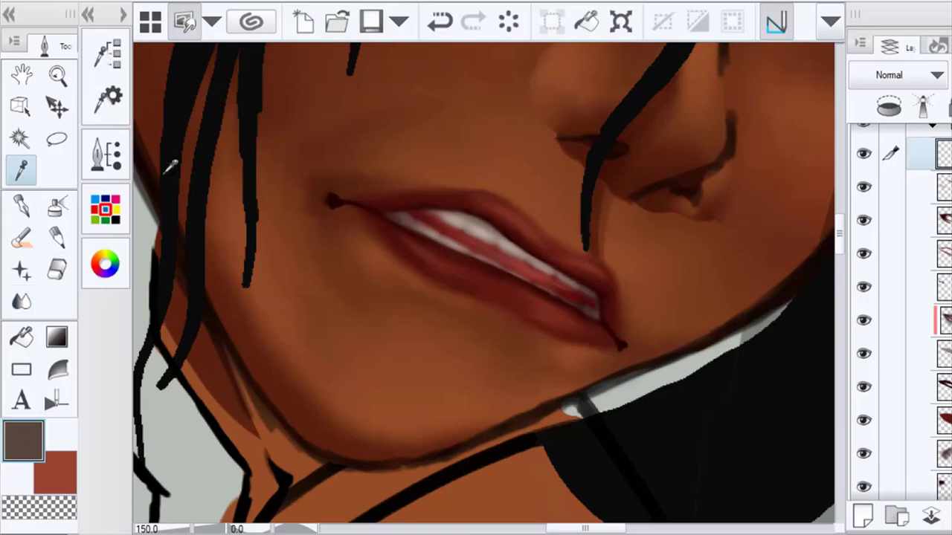
{"action": "left_click", "coordinate": [165, 172]}
{"action": "left_click", "coordinate": [100, 264]}
{"action": "left_click", "coordinate": [328, 311]}
{"action": "left_click_drag", "start_coordinate": [327, 312], "coordinate": [333, 316]}
{"action": "left_click", "coordinate": [105, 264]}
{"action": "left_click", "coordinate": [21, 237]}
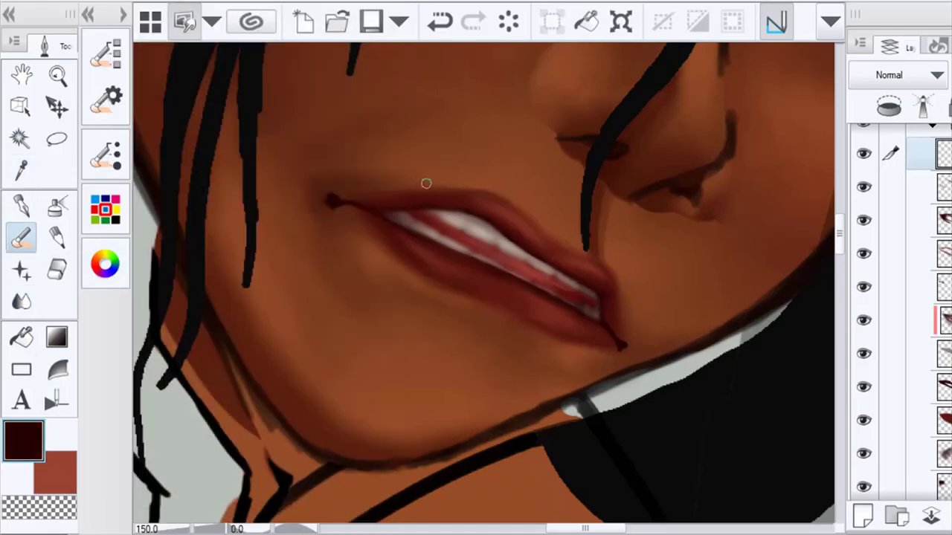
Paint short near-black red crease lines along the upper lip
{"action": "scroll", "coordinate": [402, 204], "scroll_direction": "up", "scroll_amount": 3}
{"action": "mouse_move", "coordinate": [368, 208]}
{"action": "left_mouse_down"}
{"action": "mouse_move", "coordinate": [428, 207]}
{"action": "mouse_move", "coordinate": [478, 173]}
{"action": "left_mouse_up"}
{"action": "left_click_drag", "start_coordinate": [444, 188], "coordinate": [444, 209]}
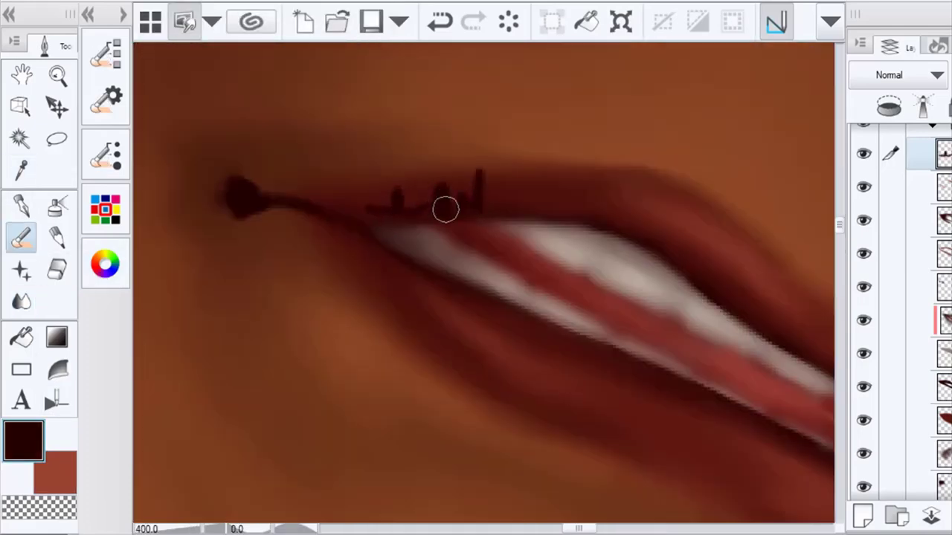
{"action": "mouse_move", "coordinate": [527, 181]}
{"action": "left_mouse_down"}
{"action": "mouse_move", "coordinate": [527, 208]}
{"action": "mouse_move", "coordinate": [599, 224]}
{"action": "left_mouse_up"}
Paint short near-black red crease lines across the lower lip toward the nose-side mouth corner
{"action": "left_click_drag", "start_coordinate": [371, 267], "coordinate": [388, 258]}
{"action": "left_click_drag", "start_coordinate": [448, 292], "coordinate": [409, 327]}
{"action": "left_click_drag", "start_coordinate": [494, 306], "coordinate": [492, 324]}
{"action": "left_click_drag", "start_coordinate": [522, 318], "coordinate": [521, 330]}
{"action": "left_click_drag", "start_coordinate": [552, 331], "coordinate": [513, 386]}
{"action": "scroll", "coordinate": [601, 357], "scroll_direction": "down", "scroll_amount": 3}
{"action": "left_click_drag", "start_coordinate": [604, 346], "coordinate": [561, 366]}
{"action": "left_click_drag", "start_coordinate": [561, 366], "coordinate": [554, 360]}
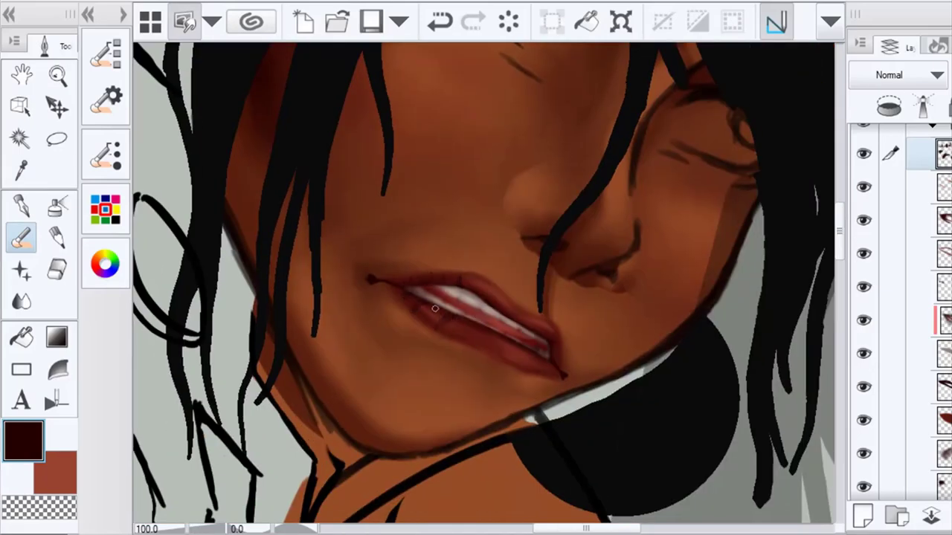
{"action": "scroll", "coordinate": [439, 304], "scroll_direction": "up", "scroll_amount": 2}
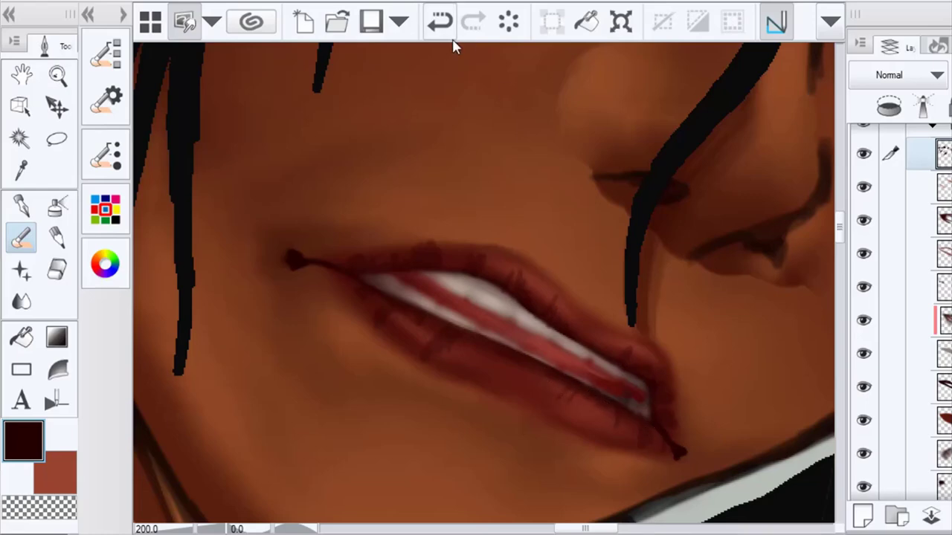
Blend the near-black crease lines softly into the upper and lower lips
{"action": "key", "text": "j"}
{"action": "mouse_move", "coordinate": [580, 309]}
{"action": "left_mouse_down"}
{"action": "mouse_move", "coordinate": [679, 388]}
{"action": "mouse_move", "coordinate": [632, 441]}
{"action": "mouse_move", "coordinate": [618, 424]}
{"action": "mouse_move", "coordinate": [527, 389]}
{"action": "mouse_move", "coordinate": [607, 458]}
{"action": "left_mouse_up"}
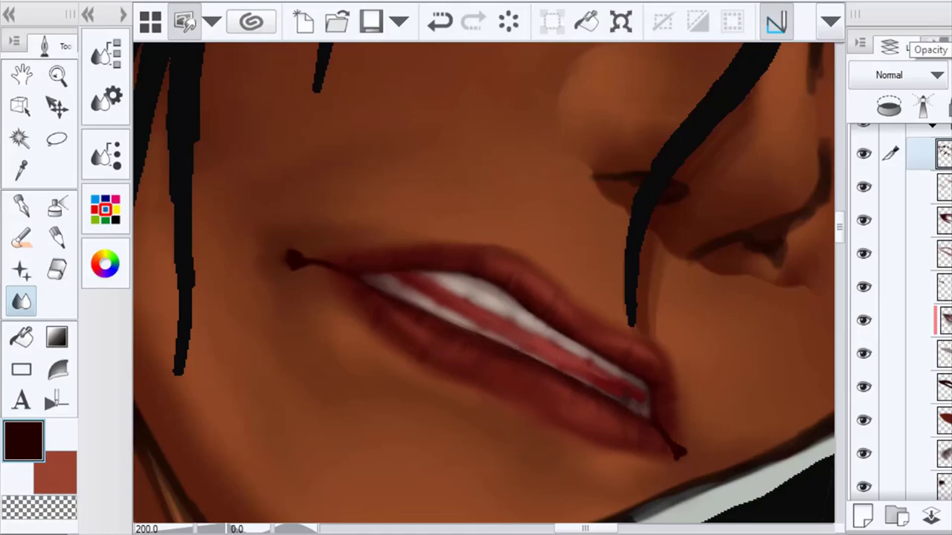
{"action": "key", "text": "ctrl+minus"}
{"action": "key", "text": "ctrl+minus"}
{"action": "key", "text": "ctrl+minus"}
{"action": "key", "text": "ctrl+minus"}
{"action": "key", "text": "ctrl+plus"}
{"action": "key", "text": "ctrl+plus"}
{"action": "key", "text": "ctrl+plus"}
{"action": "key", "text": "ctrl+plus"}
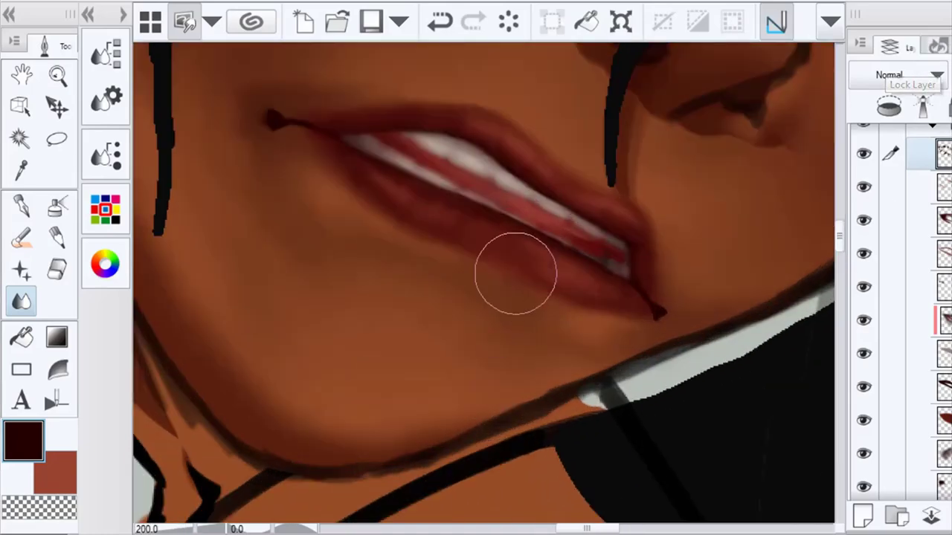
{"action": "left_click_drag", "start_coordinate": [516, 273], "coordinate": [480, 376]}
On a new layer, paint more vertical creases across both lips in a slightly brighter dark red
{"action": "left_click", "coordinate": [862, 516]}
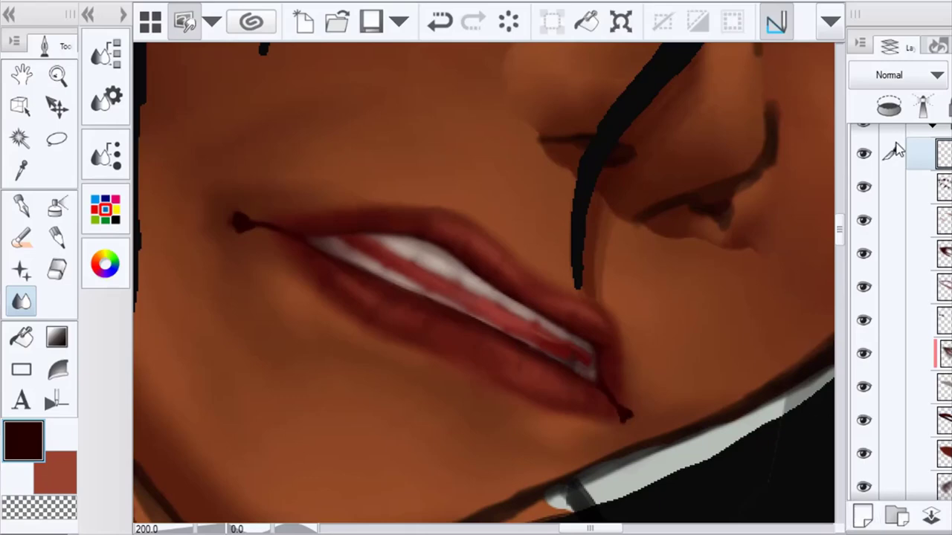
{"action": "left_click", "coordinate": [105, 263]}
{"action": "left_click", "coordinate": [334, 299]}
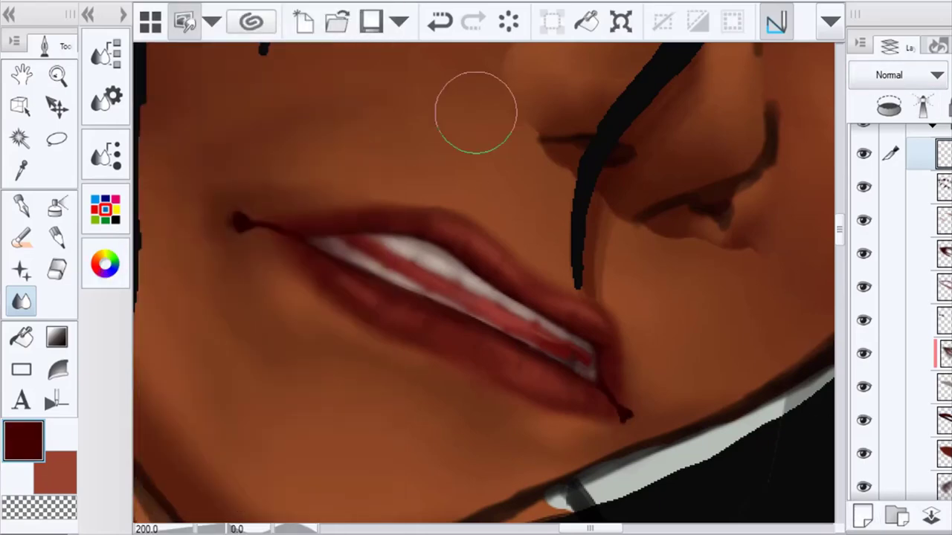
{"action": "key", "text": "b"}
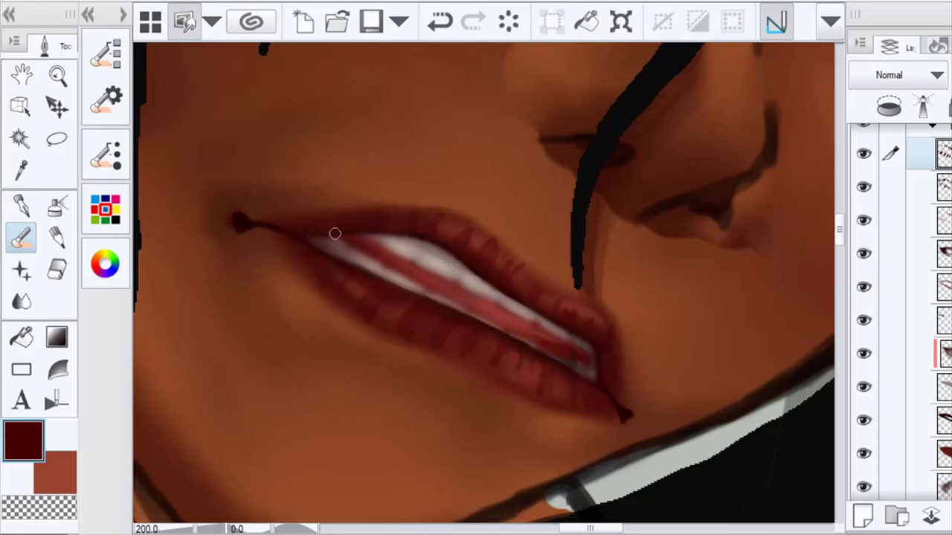
Enlarge the blending brush and smooth the dark red creases into both lips
{"action": "key", "text": "j"}
{"action": "key", "text": "]"}
{"action": "key", "text": "]"}
{"action": "key", "text": "]"}
{"action": "key", "text": "]"}
{"action": "key", "text": "]"}
{"action": "key", "text": "]"}
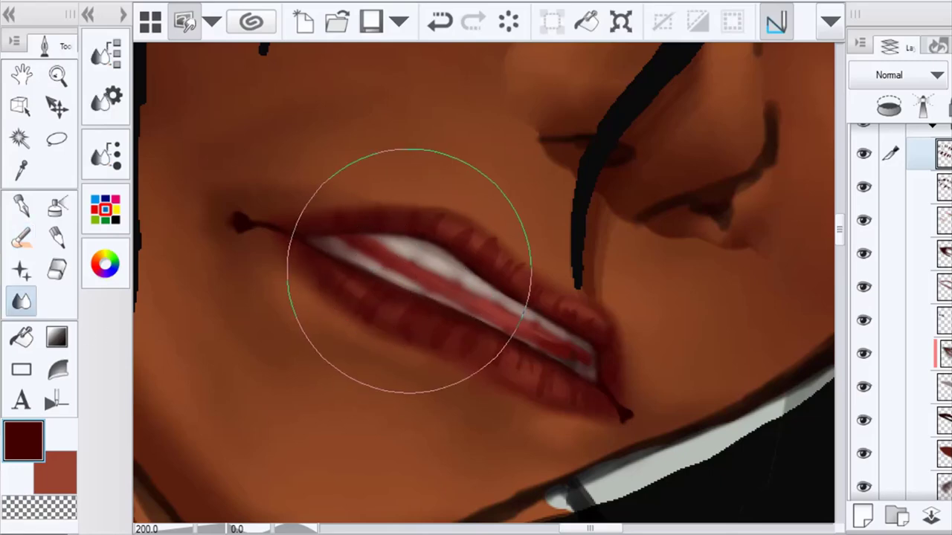
{"action": "mouse_move", "coordinate": [447, 287]}
{"action": "left_mouse_down"}
{"action": "mouse_move", "coordinate": [403, 228]}
{"action": "mouse_move", "coordinate": [569, 347]}
{"action": "mouse_move", "coordinate": [483, 392]}
{"action": "left_mouse_up"}
{"action": "scroll", "coordinate": [483, 392], "scroll_direction": "down", "scroll_amount": 5}
{"action": "scroll", "coordinate": [563, 365], "scroll_direction": "up", "scroll_amount": 4}
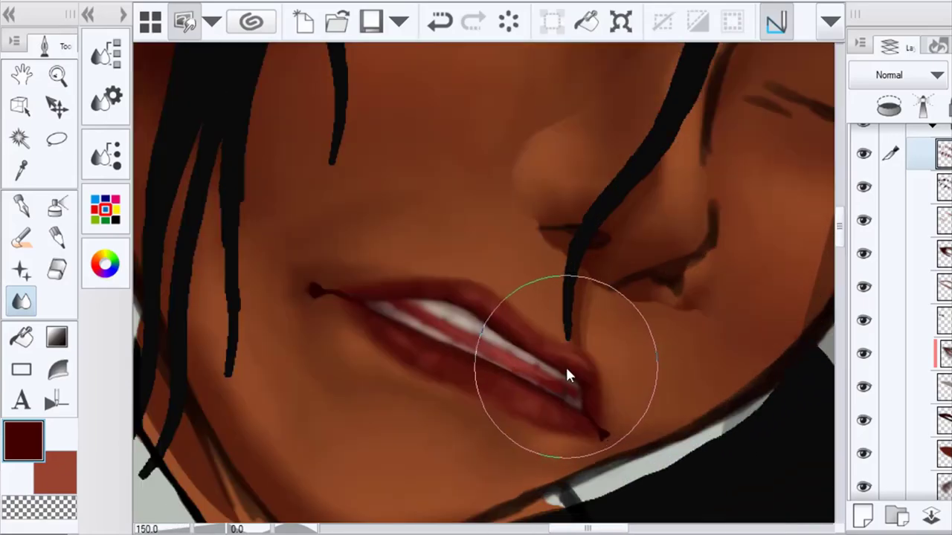
{"action": "scroll", "coordinate": [565, 353], "scroll_direction": "down", "scroll_amount": 5}
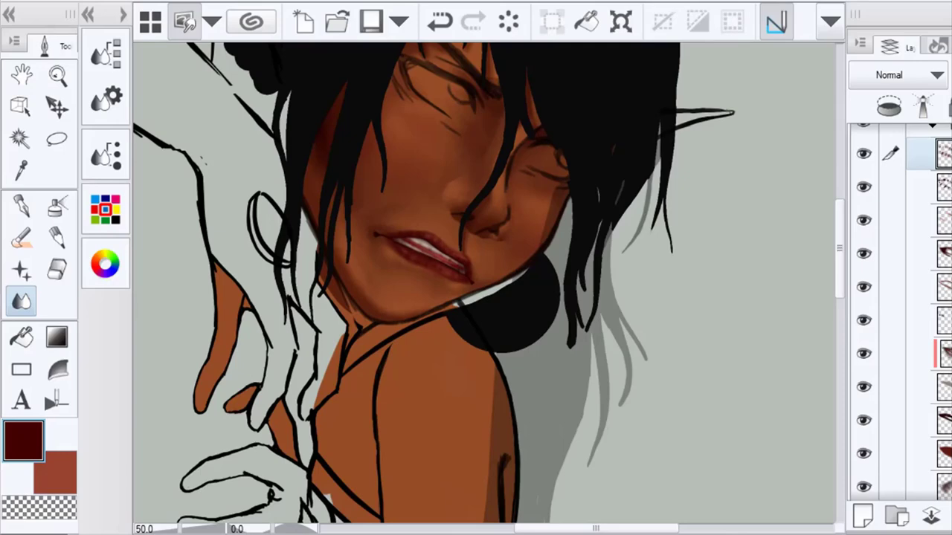
On a new layer, paint short light red highlight strokes along the lower lip with the secondary color and blend them
{"action": "scroll", "coordinate": [420, 282], "scroll_direction": "up", "scroll_amount": 5}
{"action": "key", "text": "x"}
{"action": "key", "text": "b"}
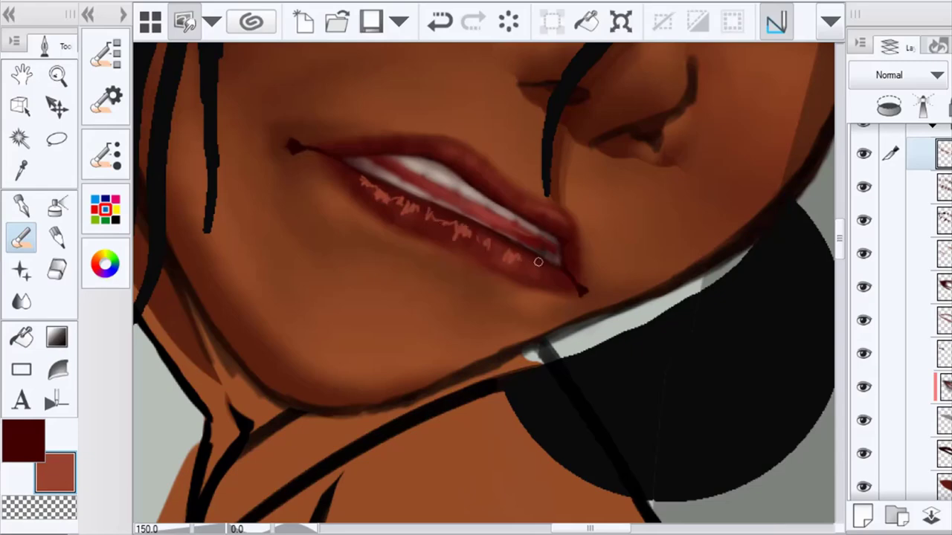
{"action": "key", "text": "j"}
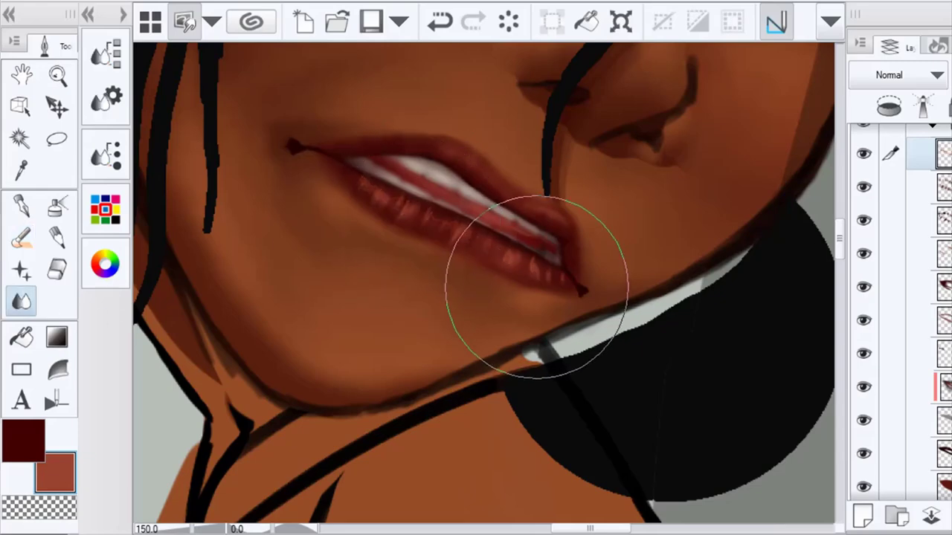
{"action": "scroll", "coordinate": [614, 246], "scroll_direction": "down", "scroll_amount": 4}
{"action": "scroll", "coordinate": [617, 282], "scroll_direction": "up", "scroll_amount": 4}
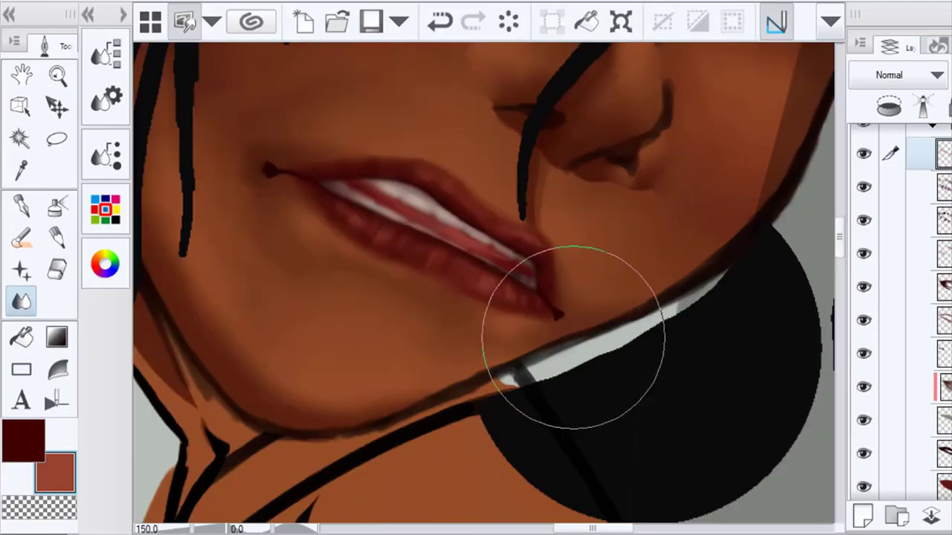
On another new layer, paint a light red streak along the lower lip just below the teeth and blend it
{"action": "key", "text": "b"}
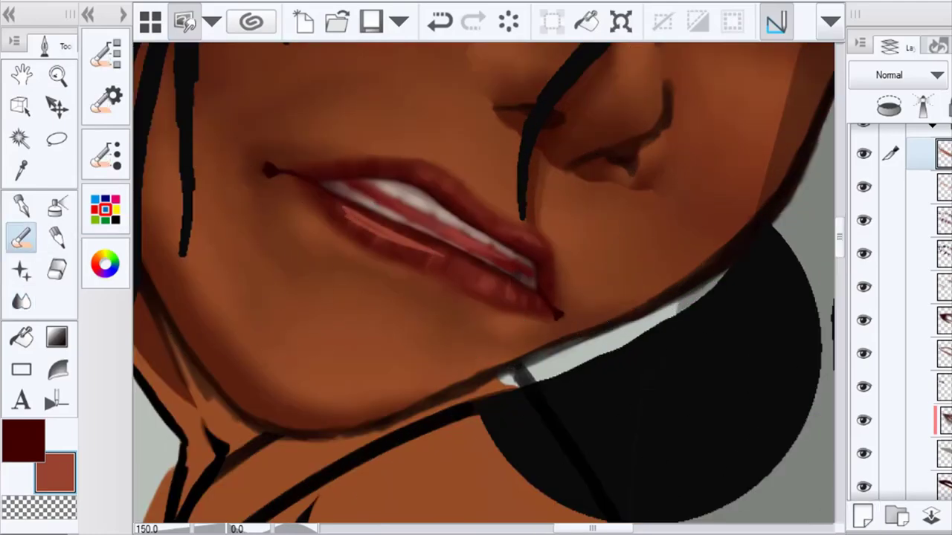
{"action": "left_click", "coordinate": [21, 300]}
{"action": "scroll", "coordinate": [491, 312], "scroll_direction": "down", "scroll_amount": 5}
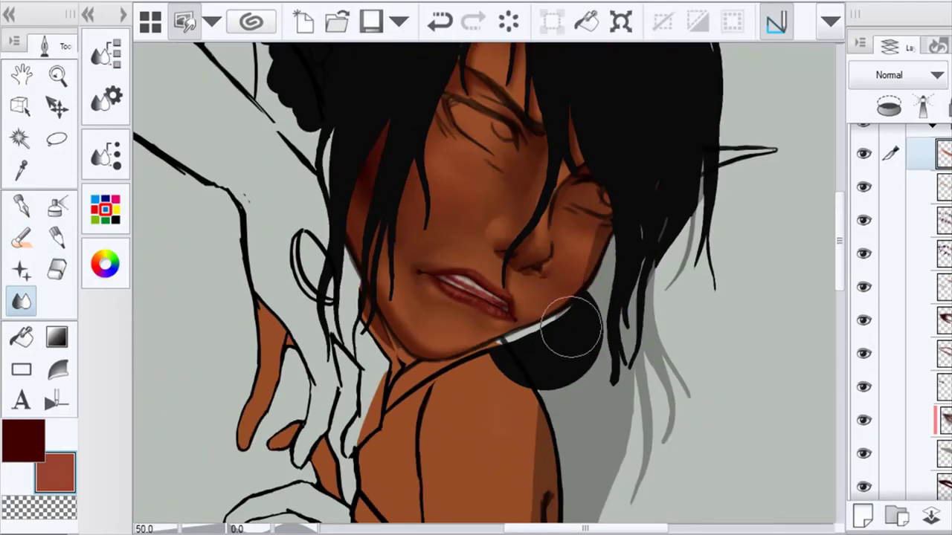
{"action": "scroll", "coordinate": [565, 324], "scroll_direction": "up", "scroll_amount": 2}
{"action": "left_click", "coordinate": [938, 186]}
{"action": "key", "text": "alt+bracketright"}
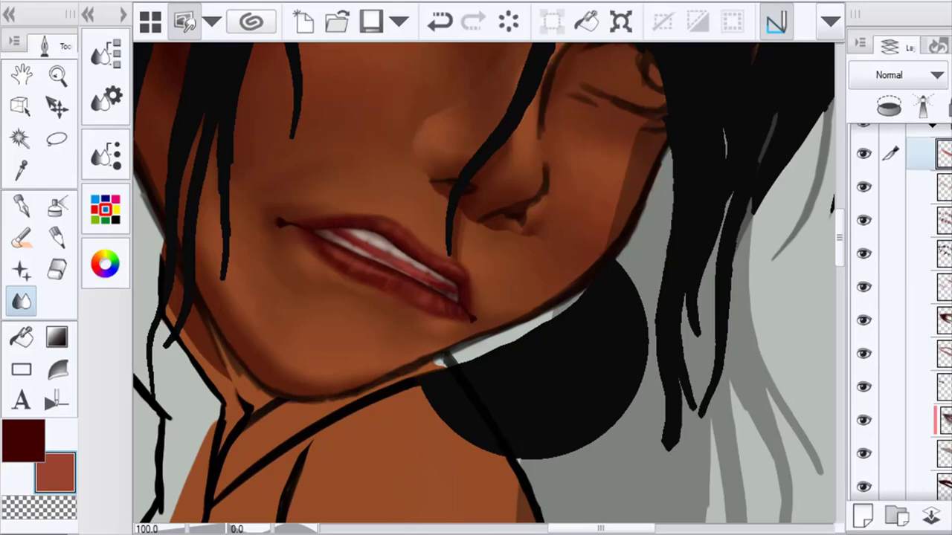
Add further small light red touches to the lips on a fresh layer and blend them
{"action": "key", "text": "b"}
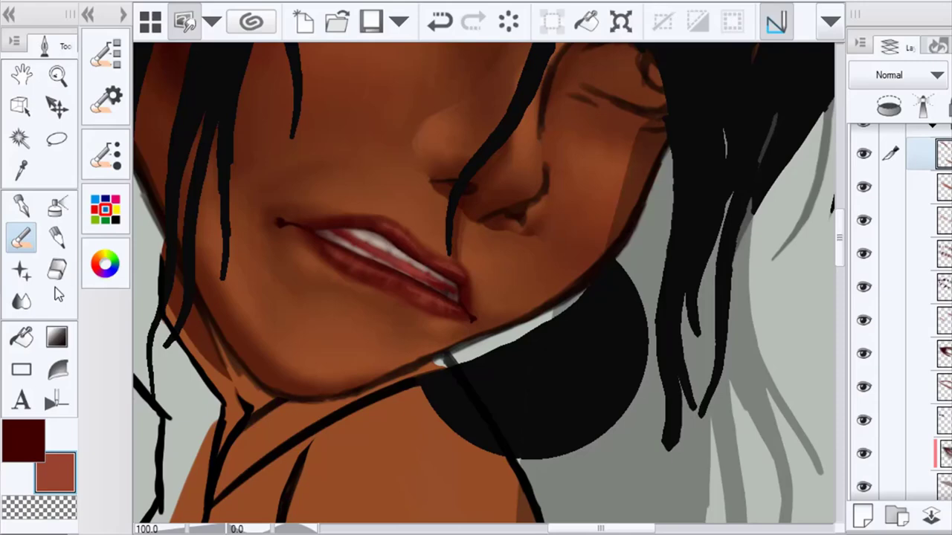
{"action": "key", "text": "j"}
{"action": "scroll", "coordinate": [491, 364], "scroll_direction": "down", "scroll_amount": 4}
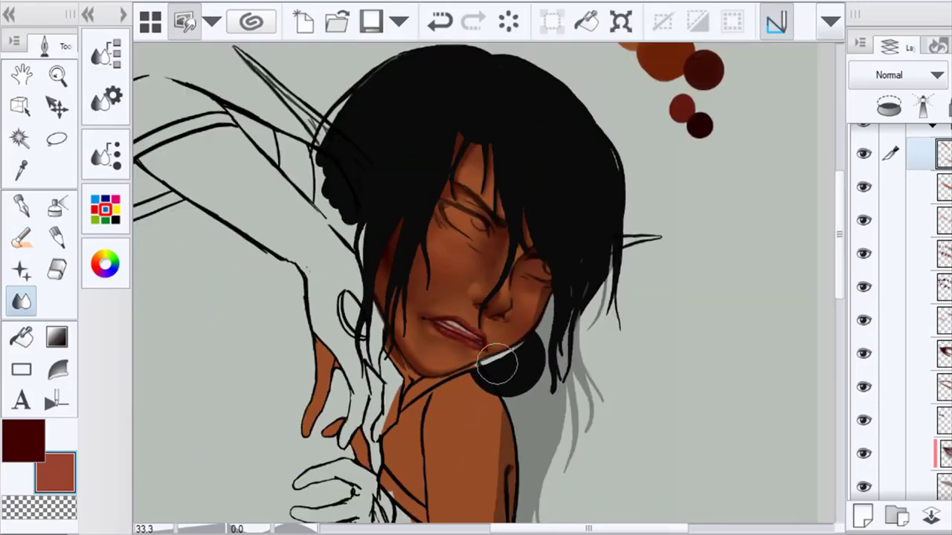
{"action": "left_click_drag", "start_coordinate": [484, 262], "coordinate": [417, 204]}
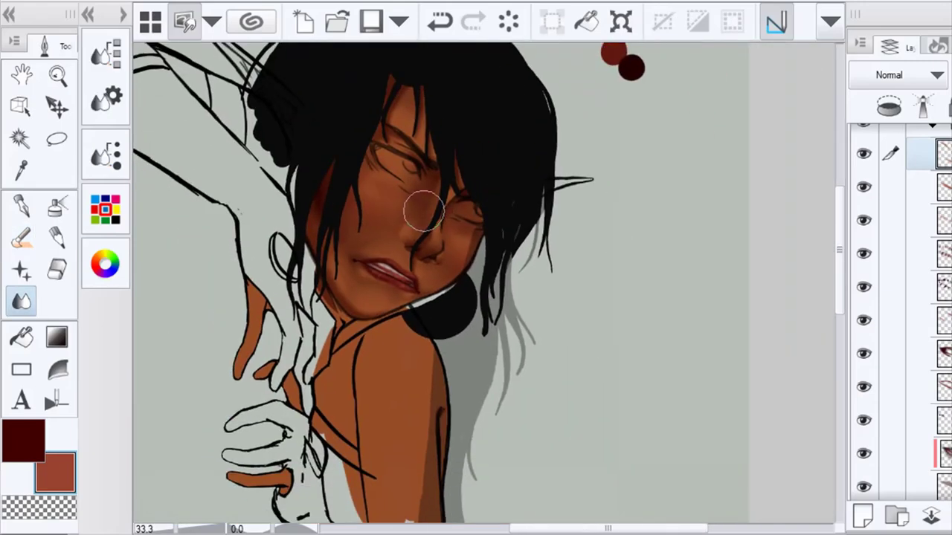
{"action": "scroll", "coordinate": [365, 361], "scroll_direction": "up", "scroll_amount": 4}
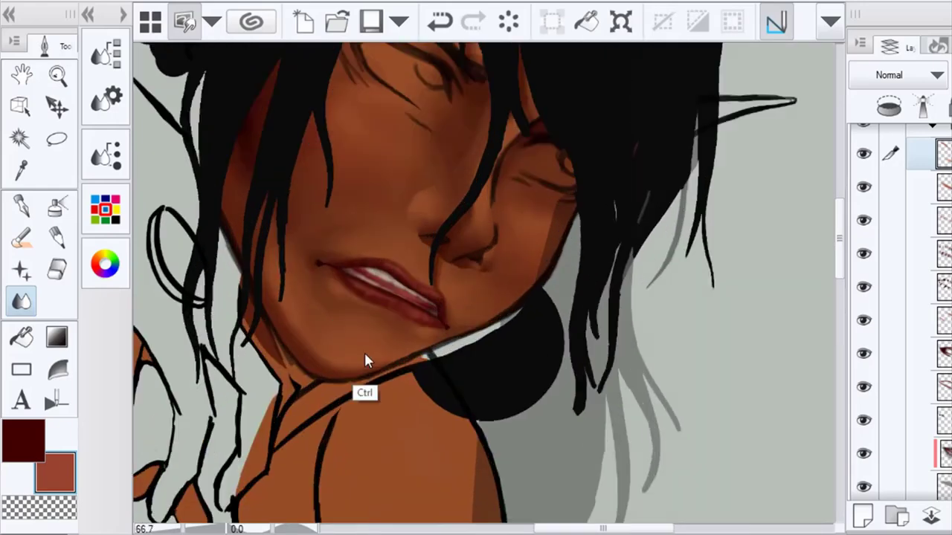
Compare the lips without the four uppermost lip detail layers, then merge those four layers into one
{"action": "key", "text": "ctrl+minus"}
{"action": "key", "text": "ctrl+minus"}
{"action": "key", "text": "ctrl+minus"}
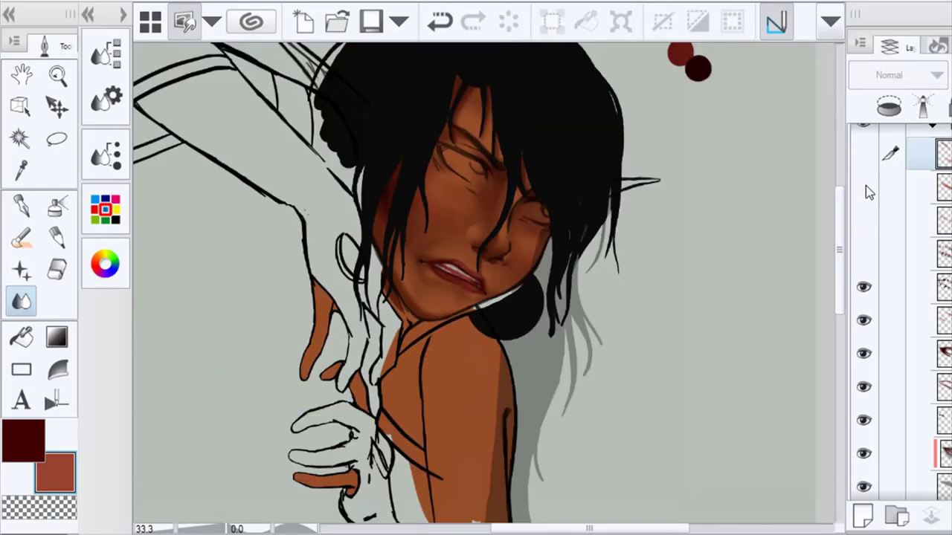
{"action": "left_click", "coordinate": [915, 253]}
{"action": "left_click_drag", "start_coordinate": [897, 223], "coordinate": [900, 155]}
{"action": "right_click", "coordinate": [901, 156]}
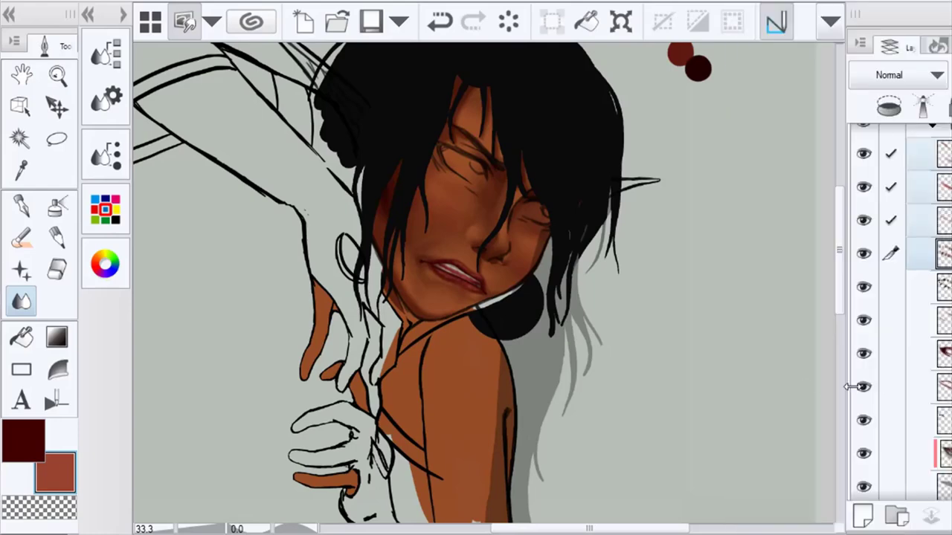
{"action": "left_click", "coordinate": [845, 437]}
Set the secondary color to a light orange and paint small shine strokes on both lips on a new layer
{"action": "scroll", "coordinate": [435, 297], "scroll_direction": "up", "scroll_amount": 5}
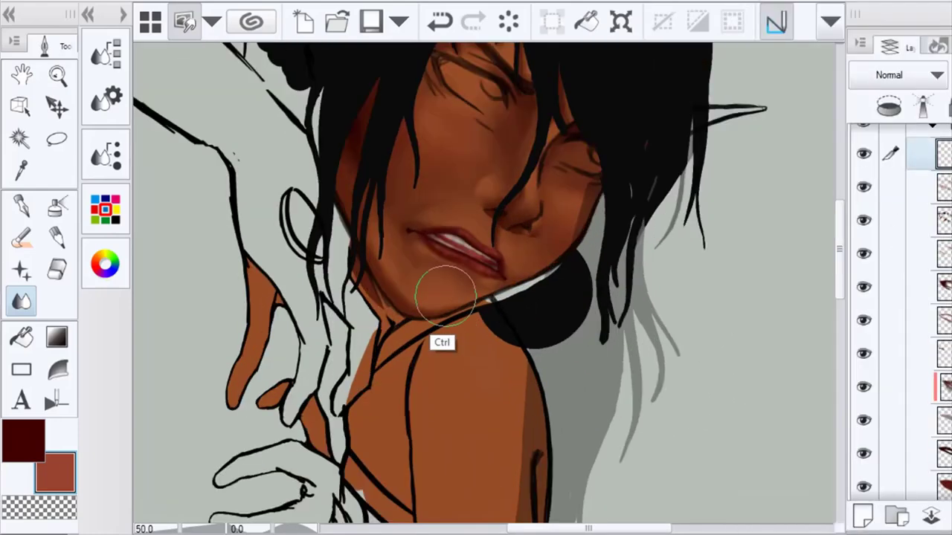
{"action": "left_click", "coordinate": [105, 263]}
{"action": "left_click", "coordinate": [269, 216]}
{"action": "left_click", "coordinate": [198, 174]}
{"action": "left_click", "coordinate": [105, 263]}
{"action": "left_click", "coordinate": [21, 238]}
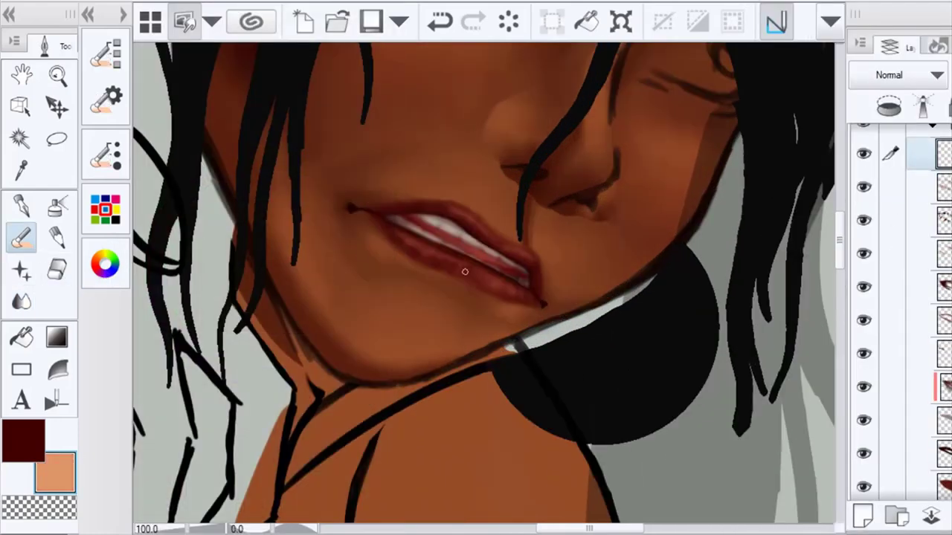
{"action": "scroll", "coordinate": [440, 250], "scroll_direction": "up", "scroll_amount": 2}
{"action": "left_click_drag", "start_coordinate": [361, 208], "coordinate": [351, 217]}
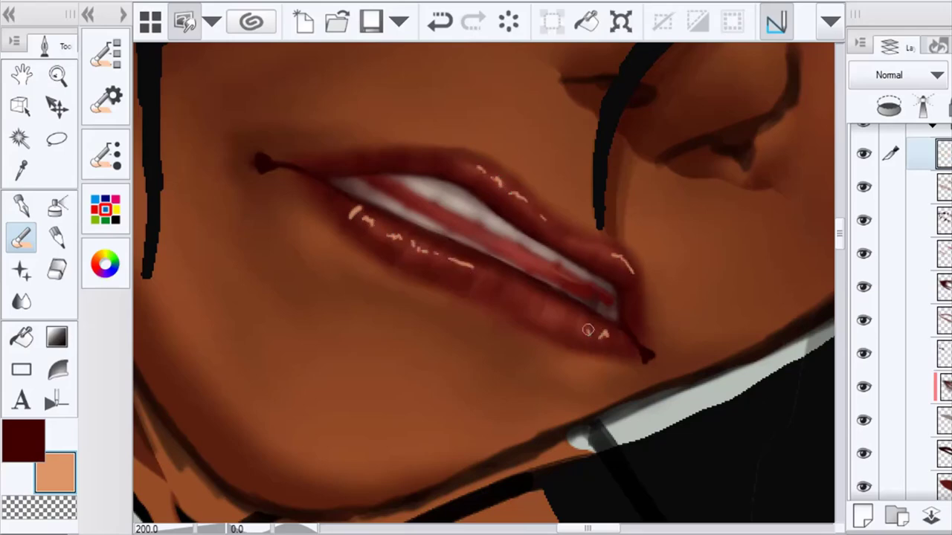
Blend the light orange shine strokes into both lips, reducing the blending brush size for the nose-side end
{"action": "left_click", "coordinate": [23, 303]}
{"action": "left_click_drag", "start_coordinate": [395, 282], "coordinate": [473, 281]}
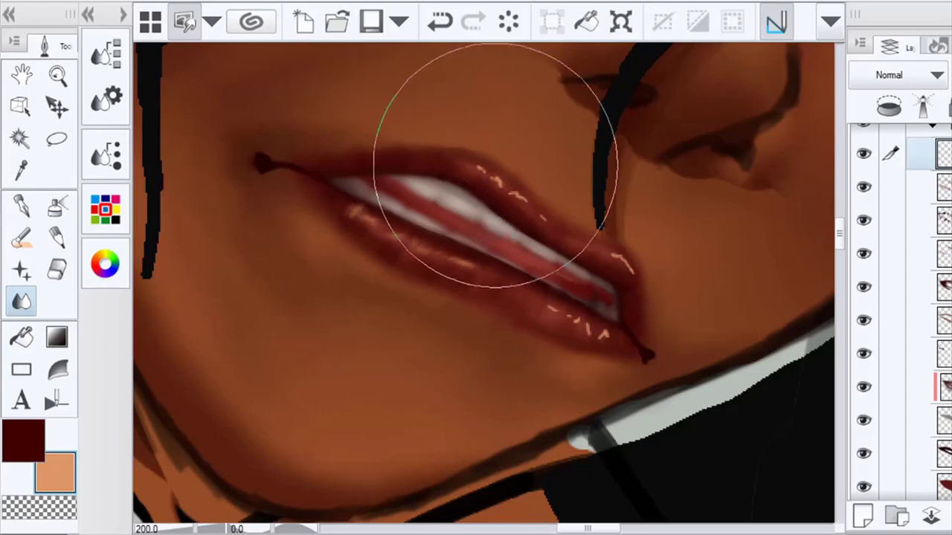
{"action": "mouse_move", "coordinate": [495, 166]}
{"action": "left_mouse_down"}
{"action": "mouse_move", "coordinate": [427, 119]}
{"action": "mouse_move", "coordinate": [475, 157]}
{"action": "left_mouse_up"}
{"action": "left_click_drag", "start_coordinate": [685, 249], "coordinate": [710, 248]}
{"action": "key", "text": "bracketleft"}
{"action": "key", "text": "bracketleft"}
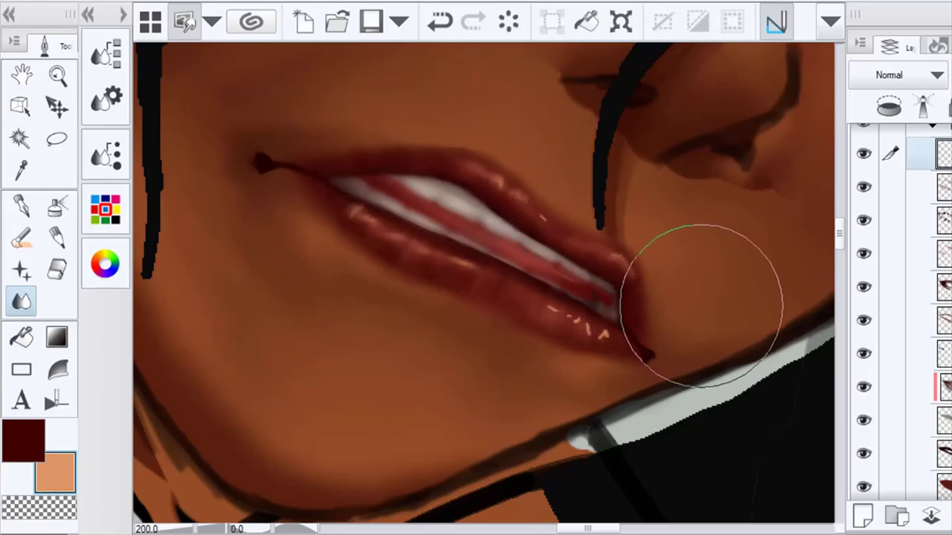
{"action": "left_click_drag", "start_coordinate": [606, 350], "coordinate": [579, 342]}
{"action": "scroll", "coordinate": [675, 412], "scroll_direction": "down", "scroll_amount": 5}
{"action": "left_click_drag", "start_coordinate": [673, 379], "coordinate": [547, 231]}
{"action": "scroll", "coordinate": [607, 247], "scroll_direction": "down", "scroll_amount": 1}
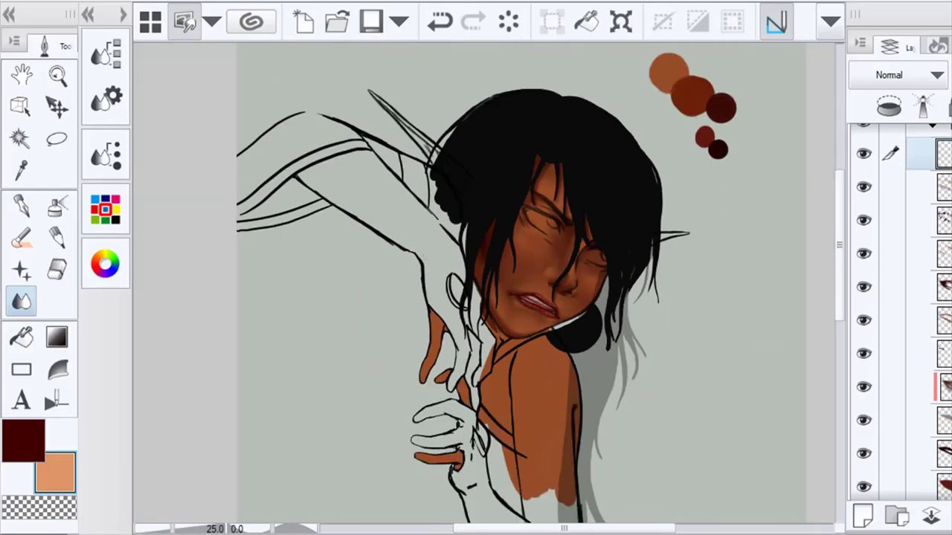
On a new layer, add finer light orange glints over the lip highlights and blend them softly
{"action": "scroll", "coordinate": [550, 331], "scroll_direction": "up", "scroll_amount": 5}
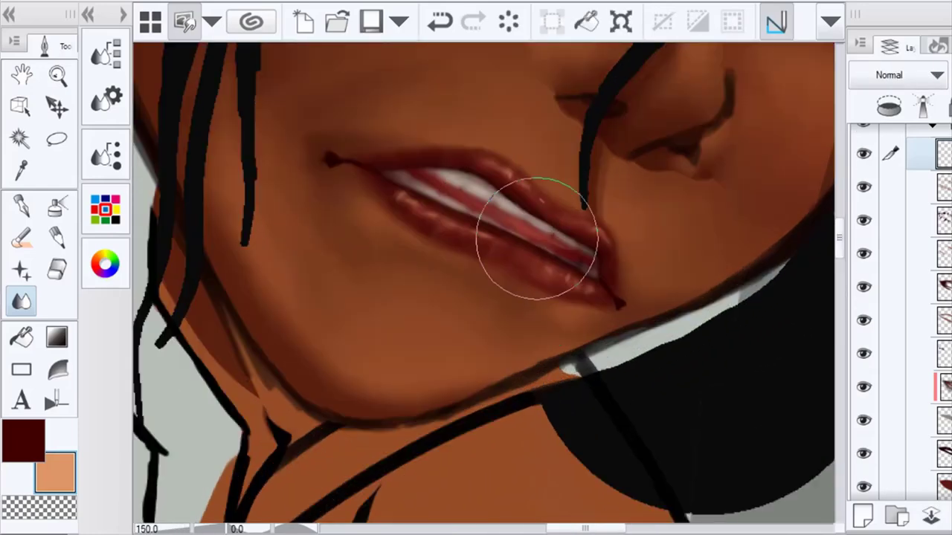
{"action": "key", "text": "b"}
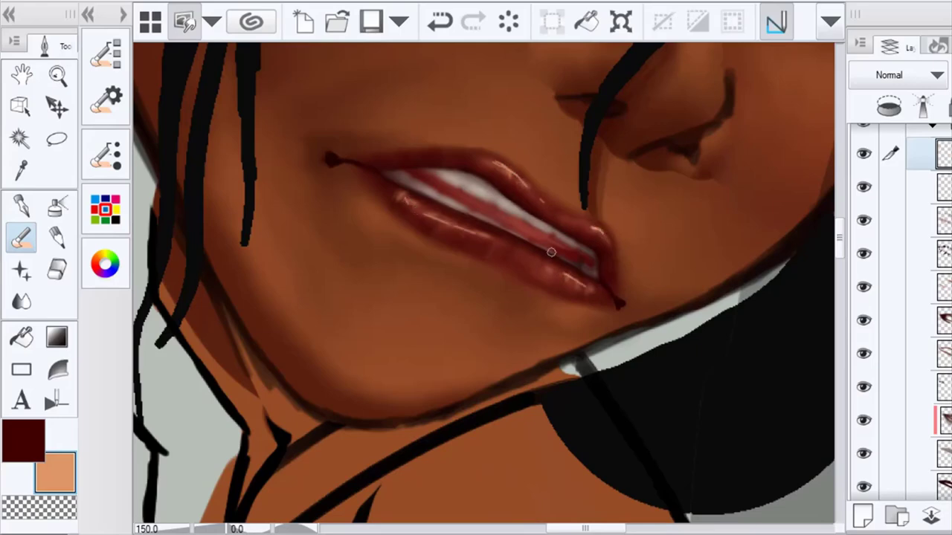
{"action": "key", "text": "j"}
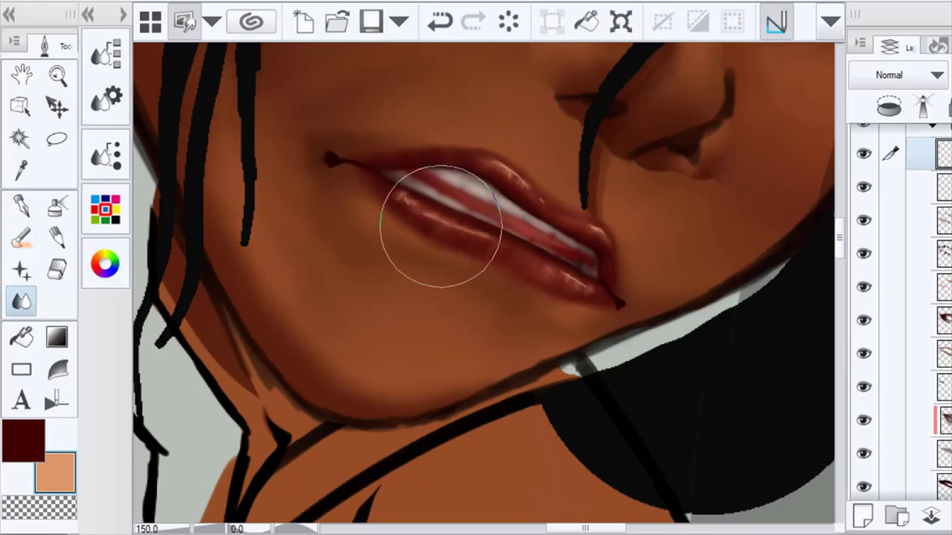
{"action": "scroll", "coordinate": [567, 303], "scroll_direction": "down", "scroll_amount": 8}
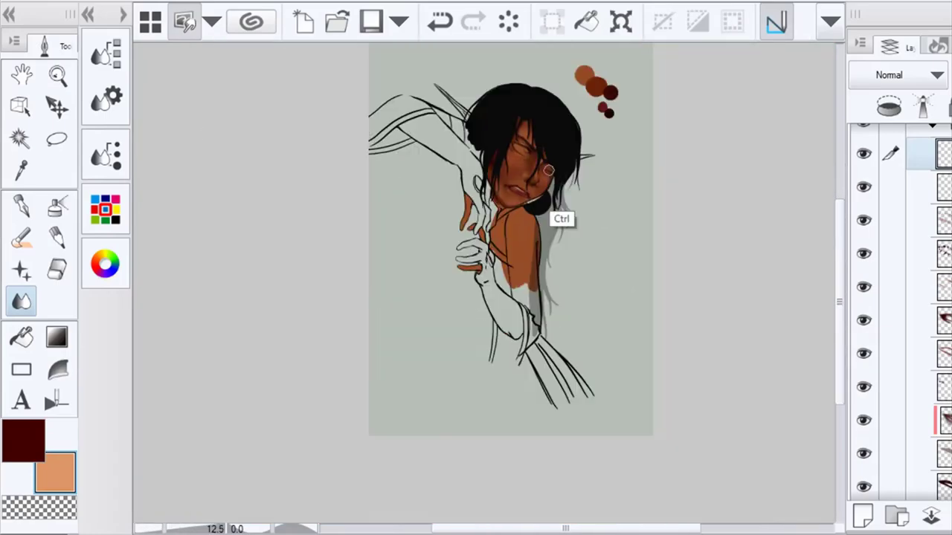
Select the run of lip detail layers in the mouth folder and merge them into one layer
{"action": "scroll", "coordinate": [562, 216], "scroll_direction": "up", "scroll_amount": 1}
{"action": "scroll", "coordinate": [446, 206], "scroll_direction": "up", "scroll_amount": 4}
{"action": "scroll", "coordinate": [489, 206], "scroll_direction": "down", "scroll_amount": 3}
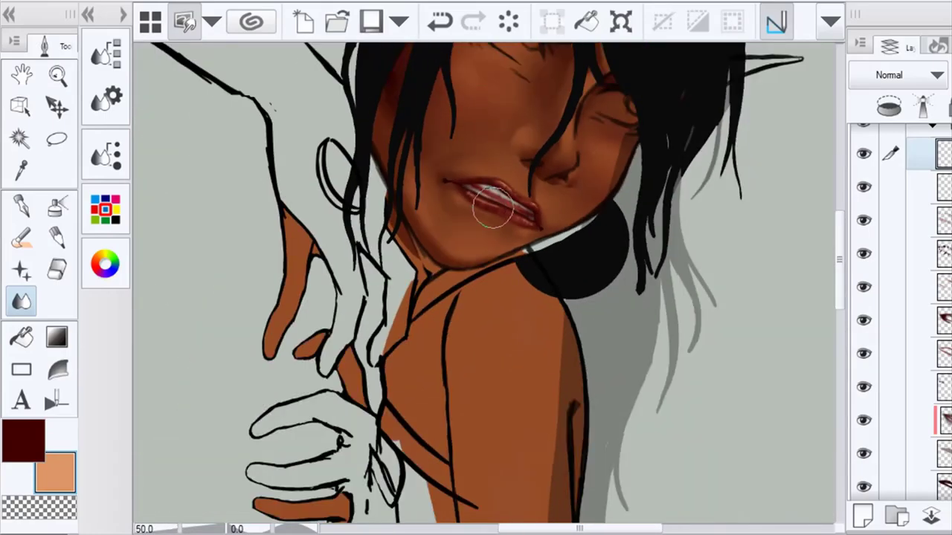
{"action": "left_click_drag", "start_coordinate": [891, 187], "coordinate": [892, 459]}
{"action": "right_click", "coordinate": [892, 459]}
{"action": "left_click", "coordinate": [810, 446]}
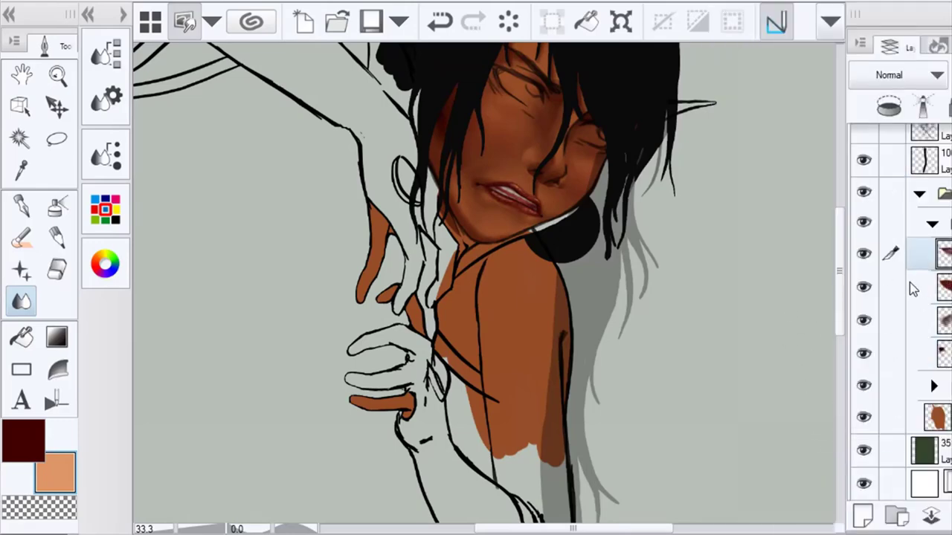
Collapse the mouth folder, expand the face shading folder below it, and clip a new empty layer there to the layer below
{"action": "scroll", "coordinate": [653, 256], "scroll_direction": "up", "scroll_amount": 3}
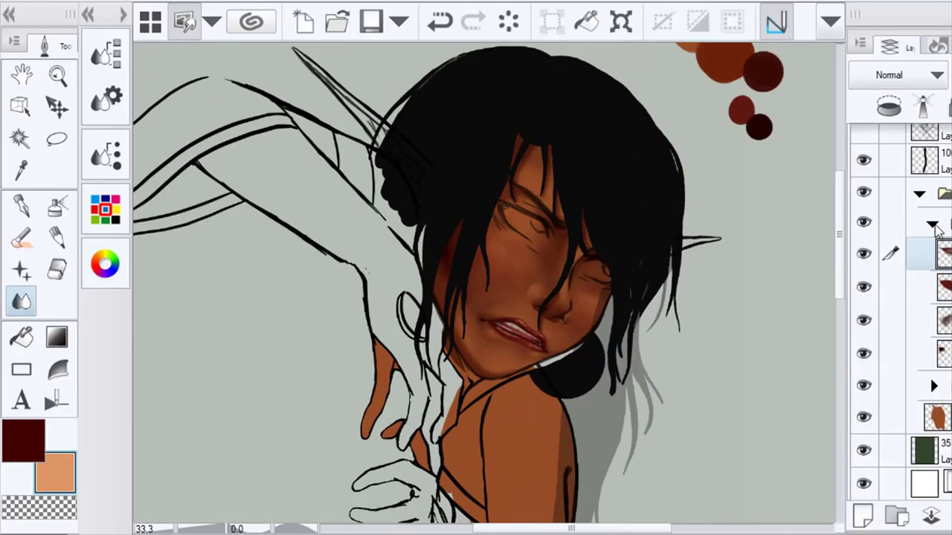
{"action": "left_click", "coordinate": [934, 225]}
{"action": "left_click", "coordinate": [864, 386]}
{"action": "left_click", "coordinate": [864, 386]}
{"action": "left_click", "coordinate": [933, 387]}
{"action": "left_click", "coordinate": [939, 418]}
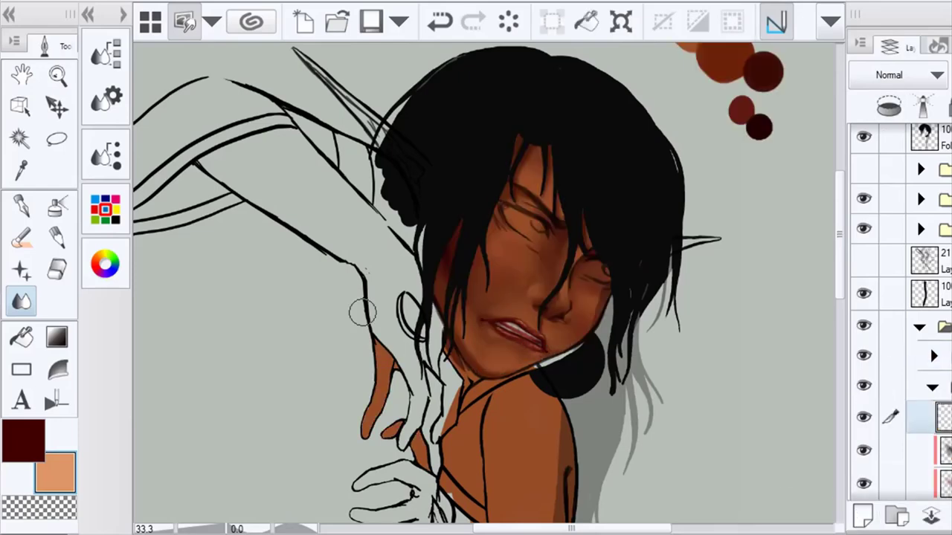
{"action": "left_click", "coordinate": [889, 106]}
Pick dark brown from the palette swatches and paint shadow strokes above the upper lip and between the nostril and the mouth corner
{"action": "left_click", "coordinate": [21, 170]}
{"action": "left_click", "coordinate": [766, 135]}
{"action": "left_click", "coordinate": [21, 439]}
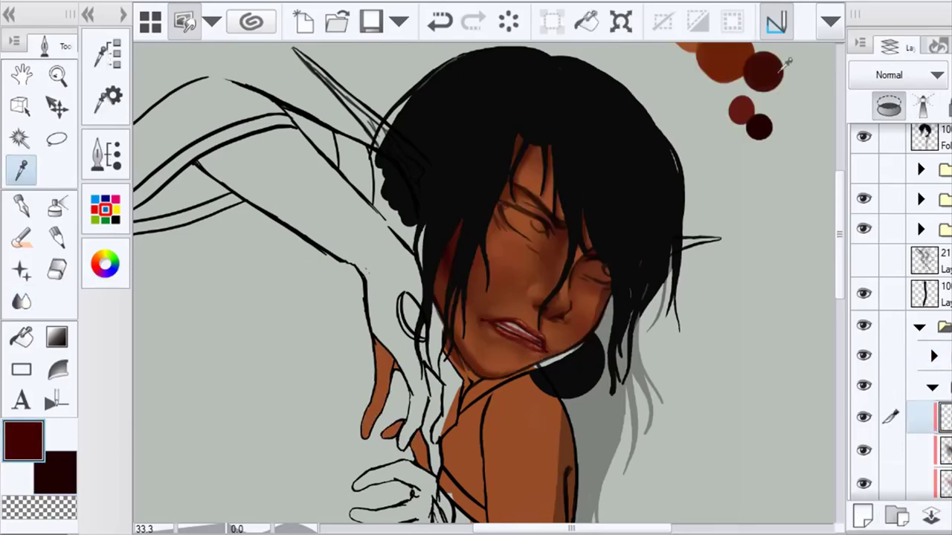
{"action": "key", "text": "j"}
{"action": "scroll", "coordinate": [521, 327], "scroll_direction": "up", "scroll_amount": 3}
{"action": "mouse_move", "coordinate": [565, 330]}
{"action": "left_mouse_down"}
{"action": "mouse_move", "coordinate": [570, 290]}
{"action": "mouse_move", "coordinate": [557, 320]}
{"action": "left_mouse_up"}
{"action": "mouse_move", "coordinate": [529, 279]}
{"action": "left_mouse_down"}
{"action": "mouse_move", "coordinate": [501, 275]}
{"action": "mouse_move", "coordinate": [491, 262]}
{"action": "left_mouse_up"}
{"action": "mouse_move", "coordinate": [605, 330]}
{"action": "left_mouse_down"}
{"action": "mouse_move", "coordinate": [602, 362]}
{"action": "mouse_move", "coordinate": [616, 345]}
{"action": "left_mouse_up"}
Blend the dark strokes around the upper lip into the skin with an enlarged blending brush
{"action": "left_click", "coordinate": [17, 302]}
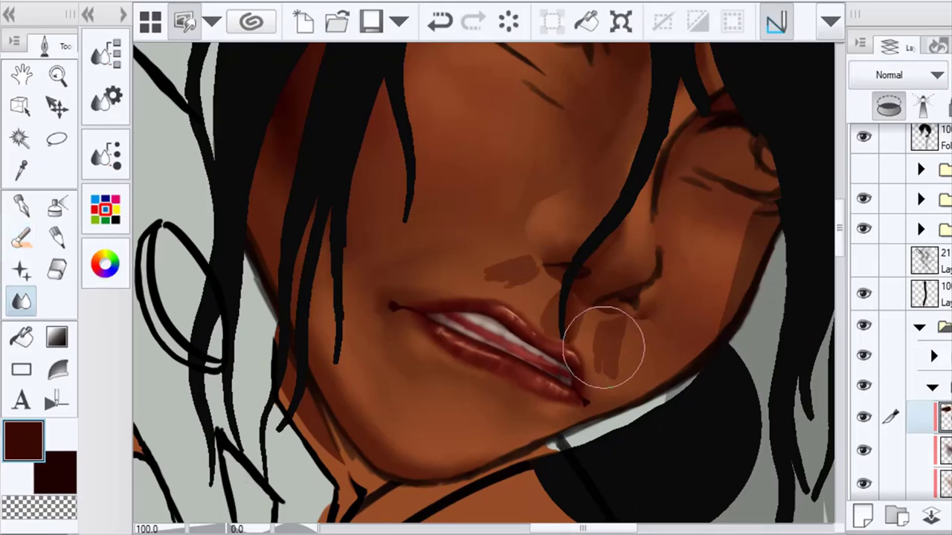
{"action": "key", "text": "bracketright"}
{"action": "key", "text": "bracketright"}
{"action": "key", "text": "bracketright"}
{"action": "key", "text": "bracketright"}
{"action": "key", "text": "bracketright"}
{"action": "key", "text": "bracketright"}
{"action": "key", "text": "bracketright"}
{"action": "left_click_drag", "start_coordinate": [552, 312], "coordinate": [558, 305]}
{"action": "scroll", "coordinate": [613, 384], "scroll_direction": "down", "scroll_amount": 3}
{"action": "scroll", "coordinate": [612, 382], "scroll_direction": "up", "scroll_amount": 3}
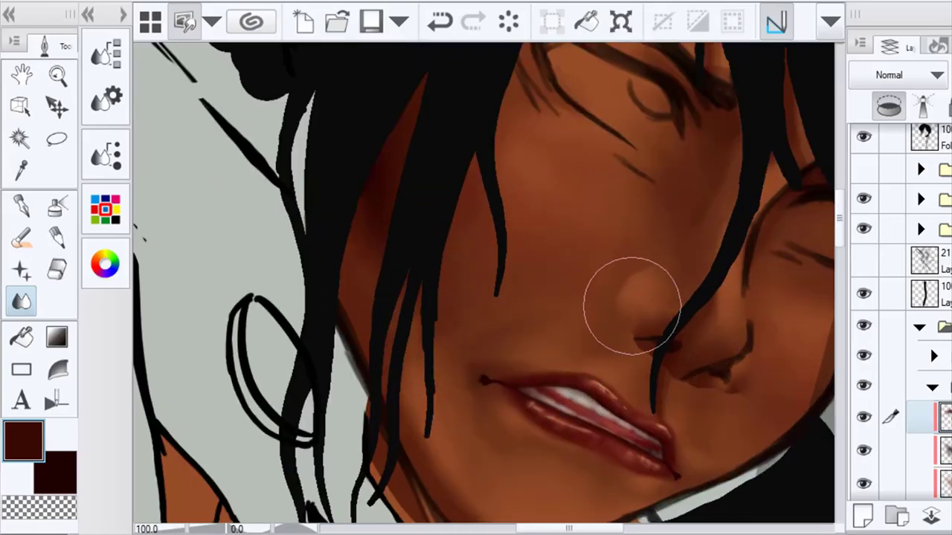
{"action": "scroll", "coordinate": [669, 323], "scroll_direction": "down", "scroll_amount": 3}
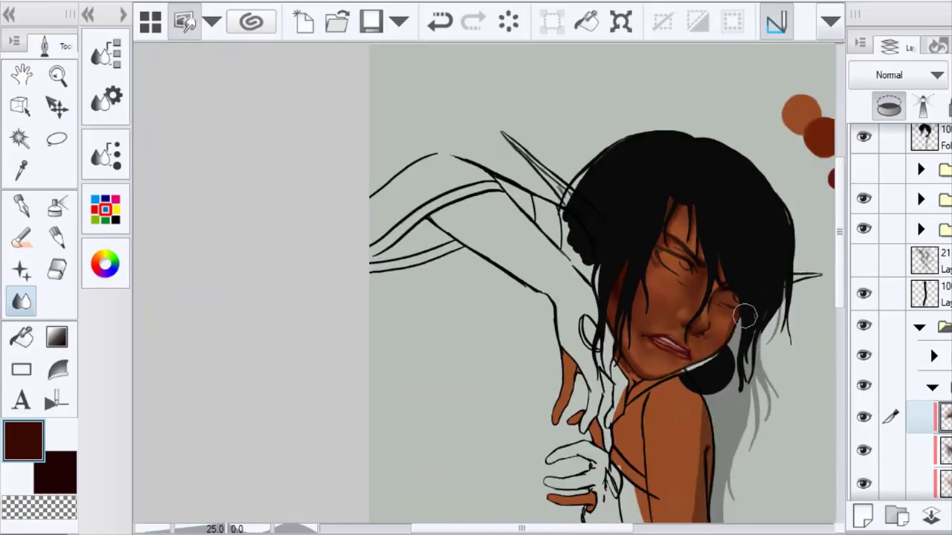
{"action": "scroll", "coordinate": [484, 229], "scroll_direction": "up", "scroll_amount": 3}
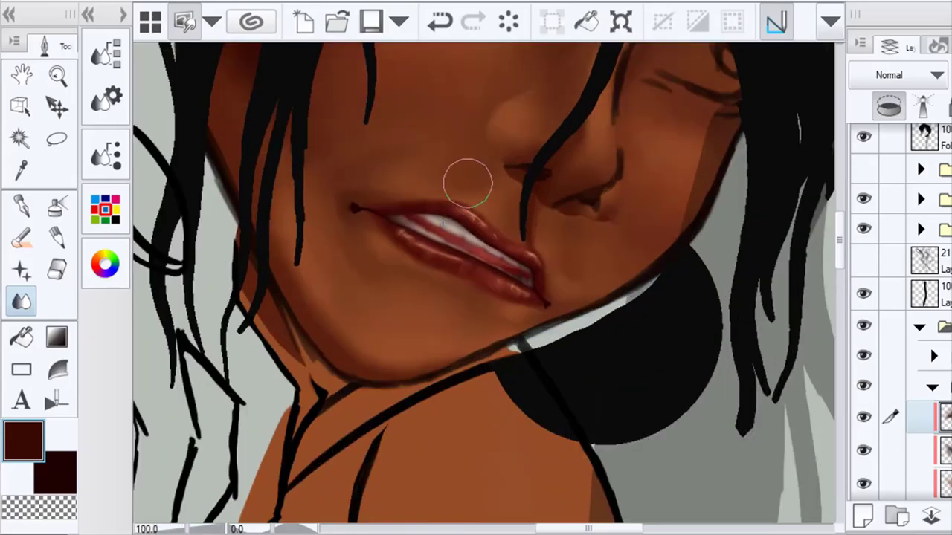
{"action": "scroll", "coordinate": [602, 301], "scroll_direction": "down", "scroll_amount": 3}
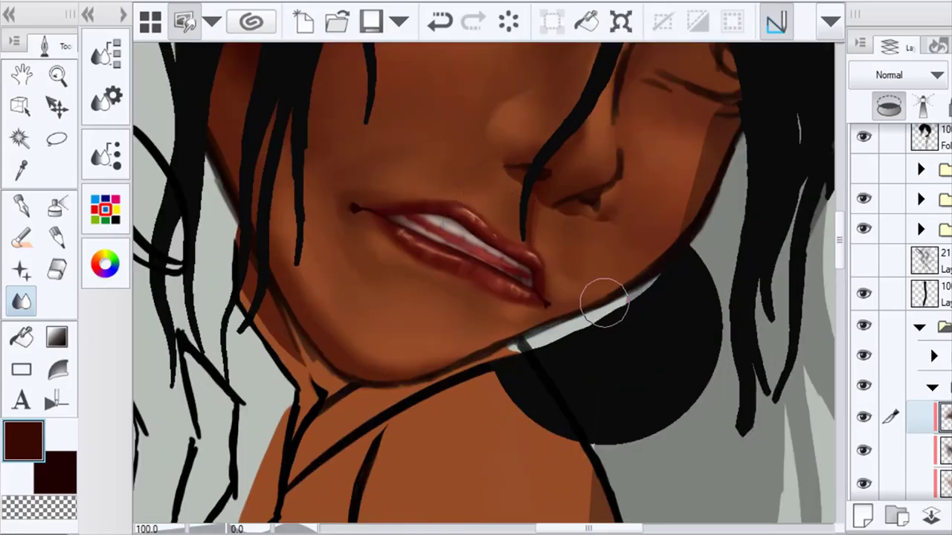
{"action": "scroll", "coordinate": [589, 281], "scroll_direction": "up", "scroll_amount": 1}
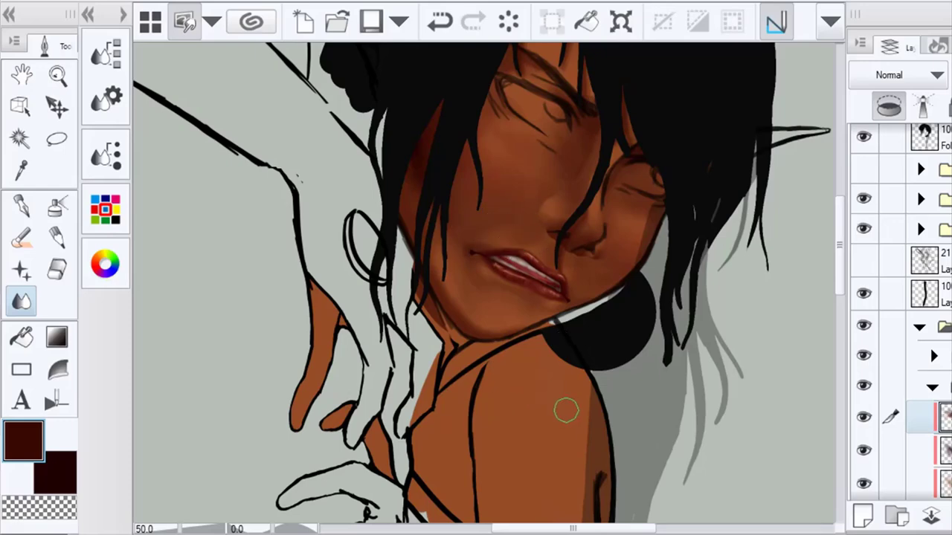
Add a new clipped layer, sample a lighter brown from the chin as the secondary color, and paint a light edge around the upper lip
{"action": "scroll", "coordinate": [566, 410], "scroll_direction": "down", "scroll_amount": 2}
{"action": "scroll", "coordinate": [574, 391], "scroll_direction": "up", "scroll_amount": 3}
{"action": "left_click", "coordinate": [862, 516]}
{"action": "left_click", "coordinate": [888, 105]}
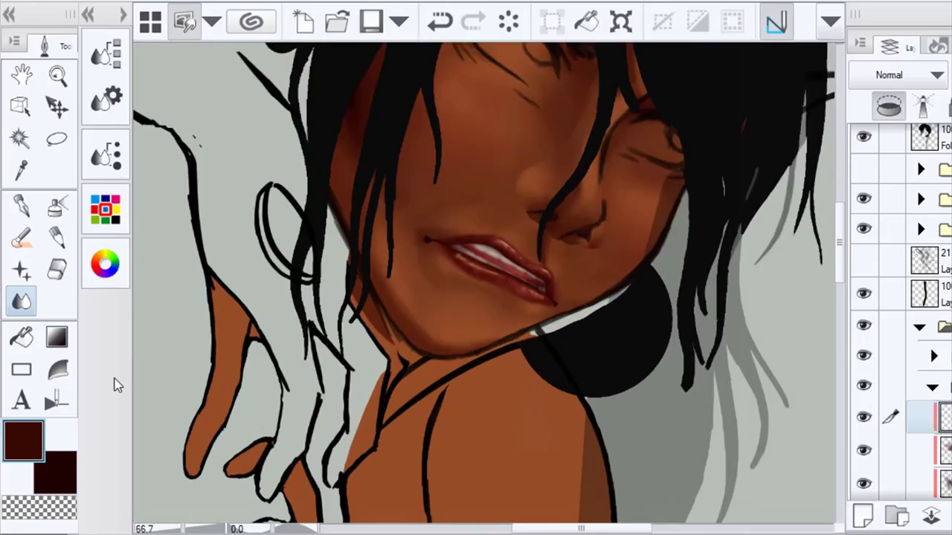
{"action": "left_click", "coordinate": [61, 478]}
{"action": "left_click", "coordinate": [21, 171]}
{"action": "left_click", "coordinate": [447, 319]}
{"action": "left_click", "coordinate": [20, 238]}
{"action": "scroll", "coordinate": [532, 254], "scroll_direction": "up", "scroll_amount": 1}
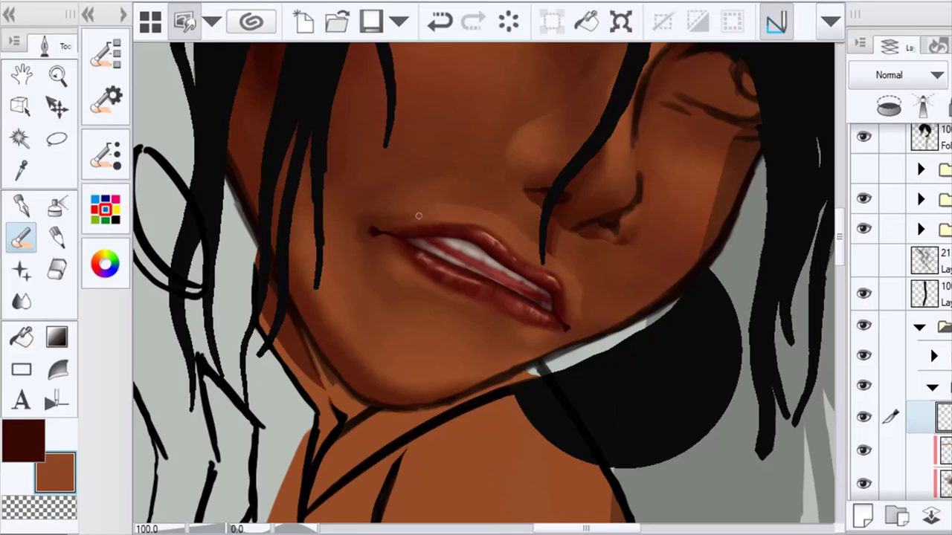
Blend the light edge above the upper lip, compare the face without that layer, and clip the layer to the one below
{"action": "left_click", "coordinate": [22, 301]}
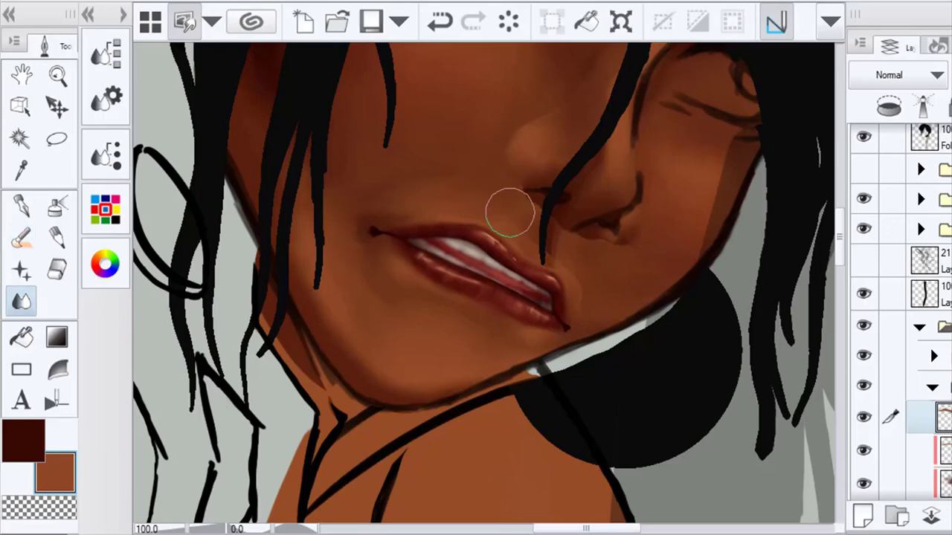
{"action": "scroll", "coordinate": [632, 315], "scroll_direction": "down", "scroll_amount": 5}
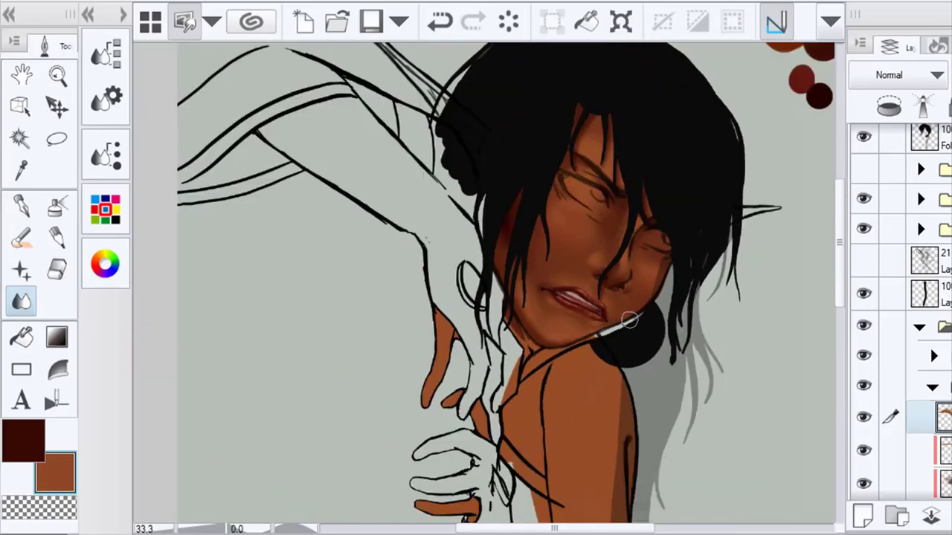
{"action": "left_click", "coordinate": [861, 419]}
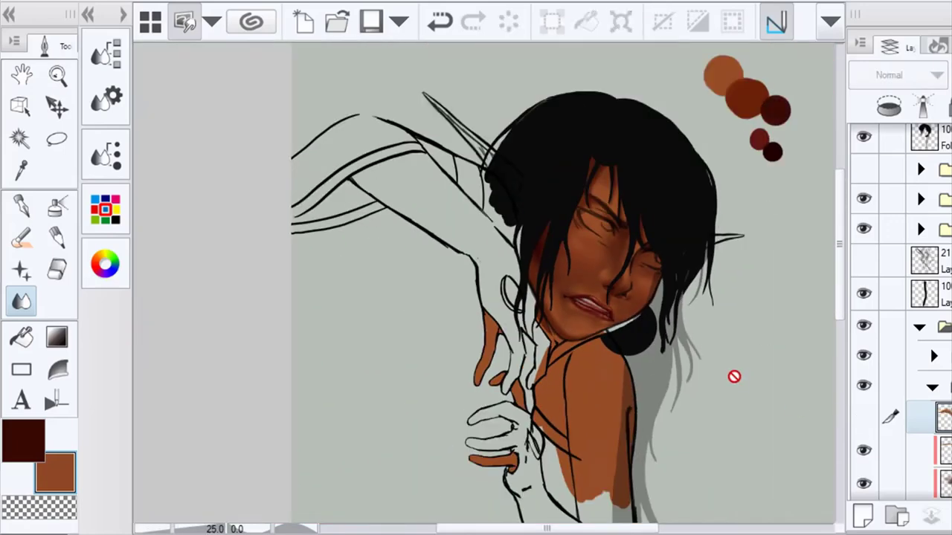
{"action": "scroll", "coordinate": [734, 377], "scroll_direction": "down", "scroll_amount": 3}
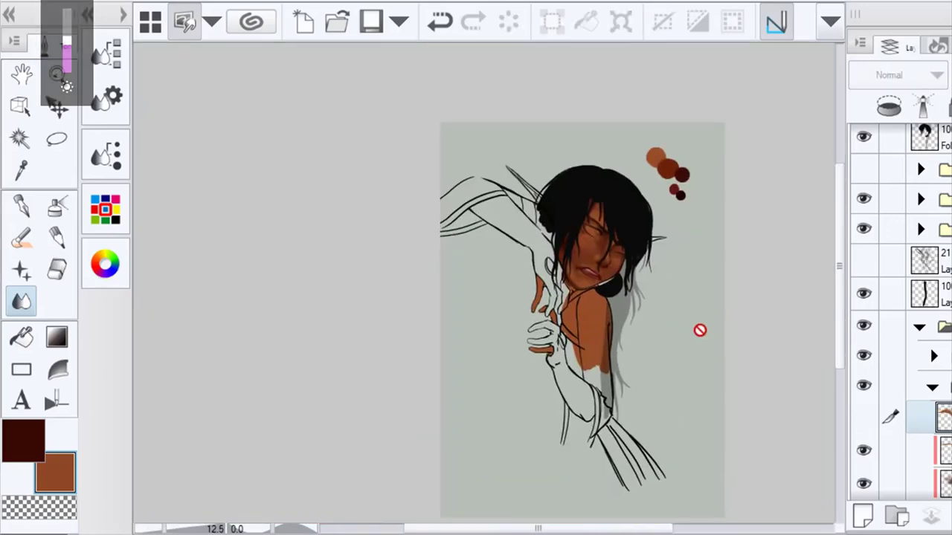
{"action": "scroll", "coordinate": [699, 330], "scroll_direction": "up", "scroll_amount": 2}
{"action": "left_click", "coordinate": [863, 417]}
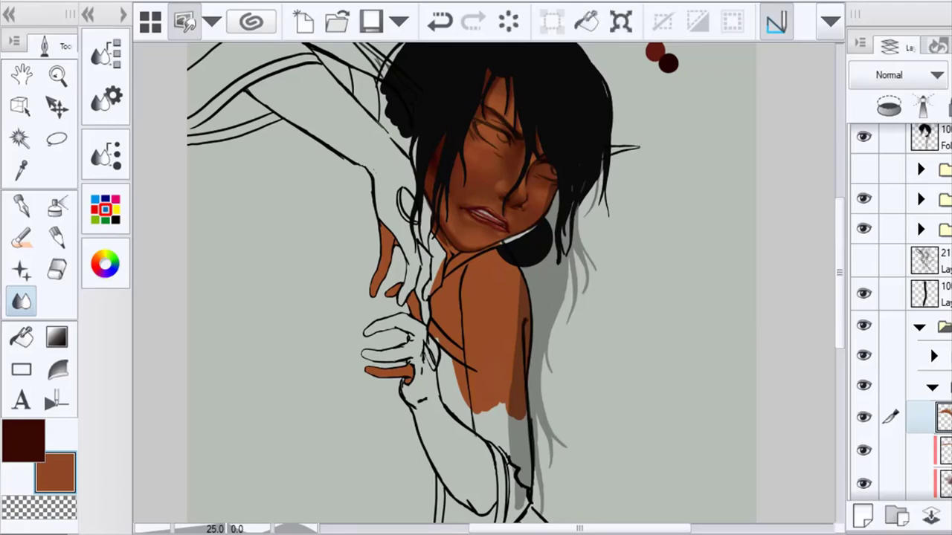
{"action": "left_click", "coordinate": [889, 106]}
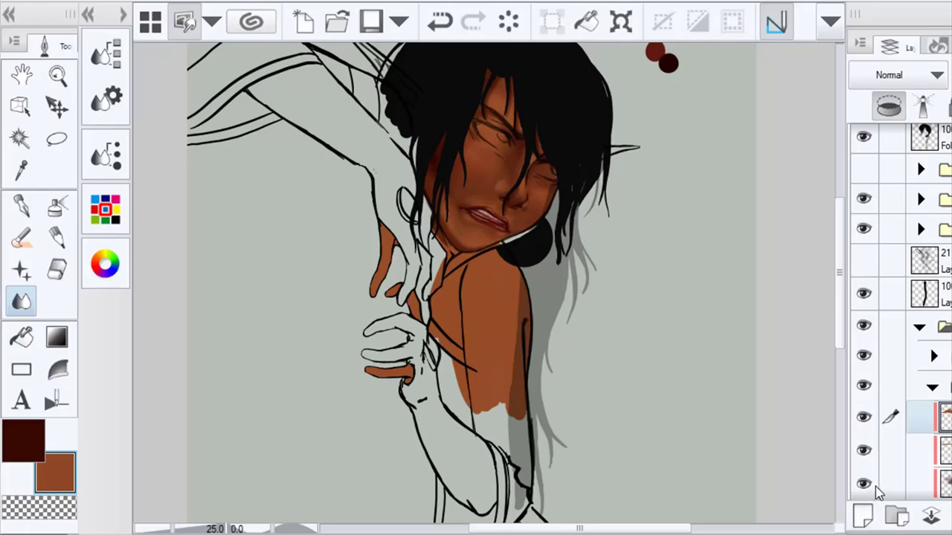
Check the drawing with the body line art folder hidden and shown again, and expand the folder holding the face lines
{"action": "scroll", "coordinate": [868, 238], "scroll_direction": "up", "scroll_amount": 1}
{"action": "left_click", "coordinate": [864, 141]}
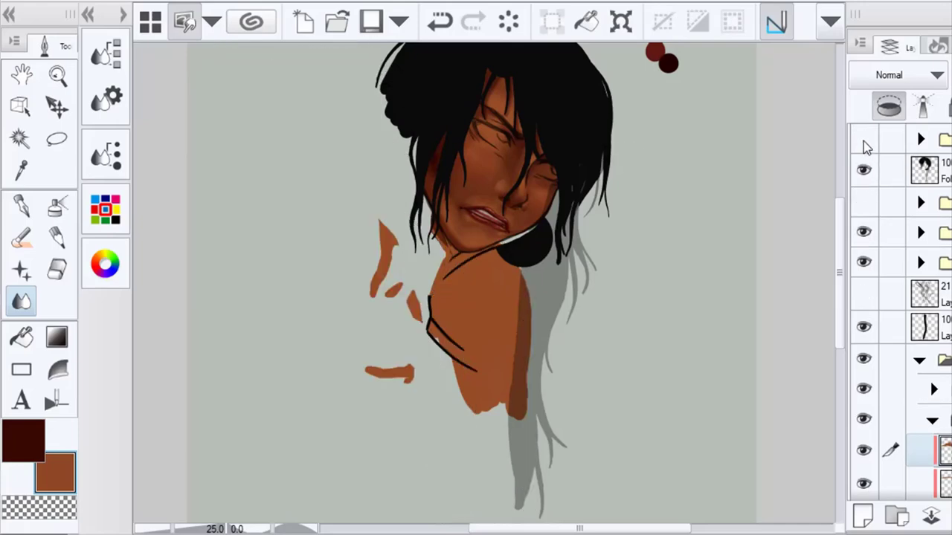
{"action": "left_click", "coordinate": [864, 140]}
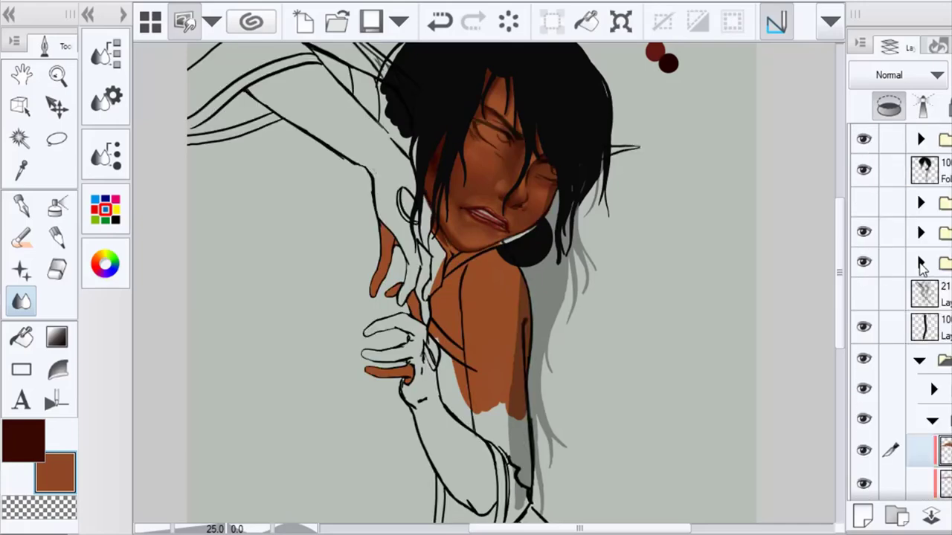
{"action": "left_click", "coordinate": [920, 263]}
{"action": "scroll", "coordinate": [483, 253], "scroll_direction": "up", "scroll_amount": 5}
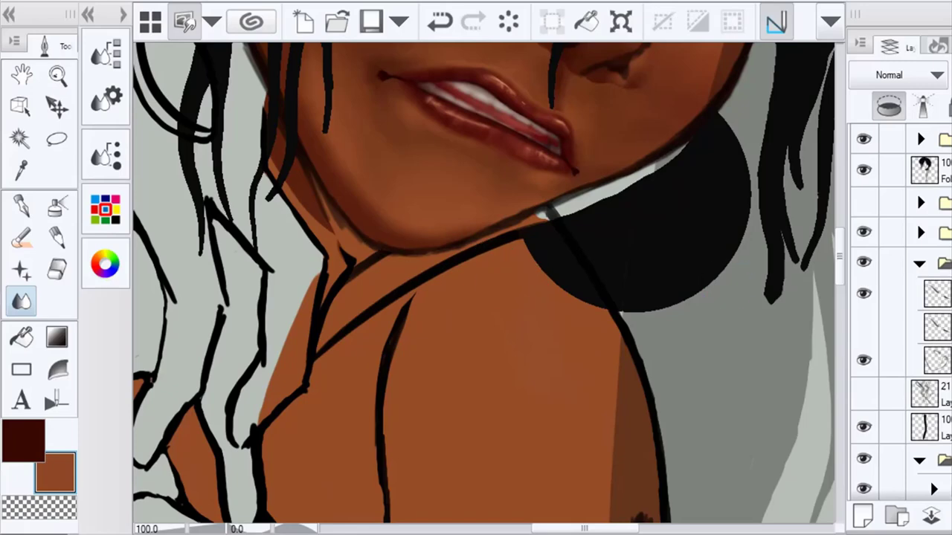
Lasso the jawline from the chin toward the far cheek on the face line layer, reshape it slightly, and deselect it
{"action": "left_click", "coordinate": [57, 141]}
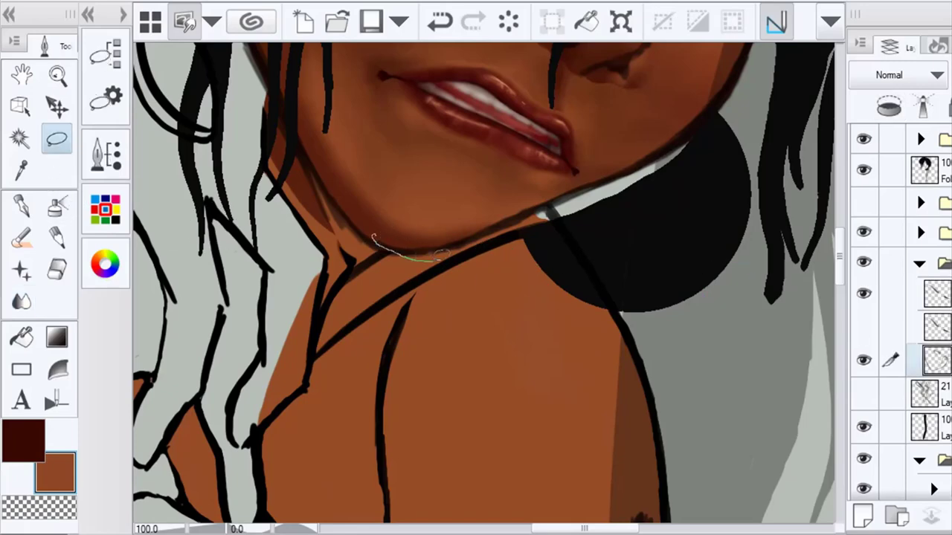
{"action": "mouse_move", "coordinate": [493, 231]}
{"action": "left_mouse_down"}
{"action": "mouse_move", "coordinate": [654, 174]}
{"action": "mouse_move", "coordinate": [725, 78]}
{"action": "mouse_move", "coordinate": [472, 206]}
{"action": "mouse_move", "coordinate": [383, 220]}
{"action": "left_mouse_up"}
{"action": "left_click", "coordinate": [647, 299]}
{"action": "left_click_drag", "start_coordinate": [376, 262], "coordinate": [397, 266]}
{"action": "left_click_drag", "start_coordinate": [374, 79], "coordinate": [369, 101]}
{"action": "left_click_drag", "start_coordinate": [384, 184], "coordinate": [376, 188]}
{"action": "left_click_drag", "start_coordinate": [402, 277], "coordinate": [394, 268]}
{"action": "left_click", "coordinate": [480, 313]}
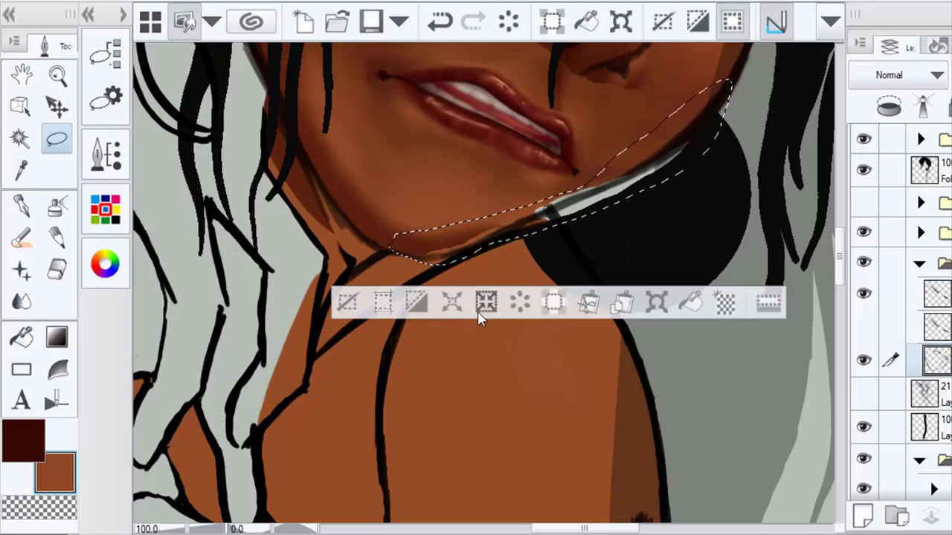
{"action": "left_click", "coordinate": [347, 302]}
{"action": "scroll", "coordinate": [465, 271], "scroll_direction": "down", "scroll_amount": 3}
{"action": "scroll", "coordinate": [469, 269], "scroll_direction": "up", "scroll_amount": 3}
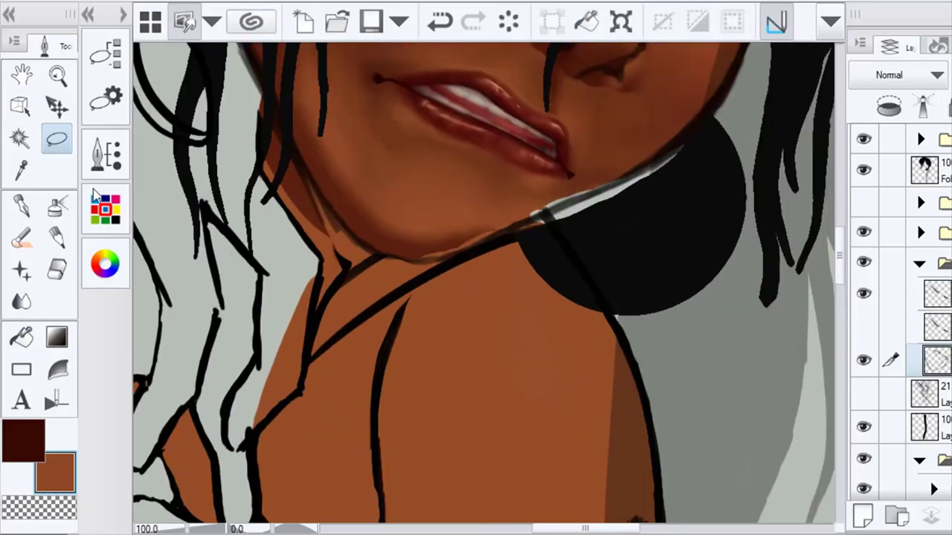
Sample the brown skin tone and fill the gaps along the chin and jawline on the face base layer
{"action": "left_click", "coordinate": [20, 171]}
{"action": "left_click", "coordinate": [21, 240]}
{"action": "left_click", "coordinate": [943, 459]}
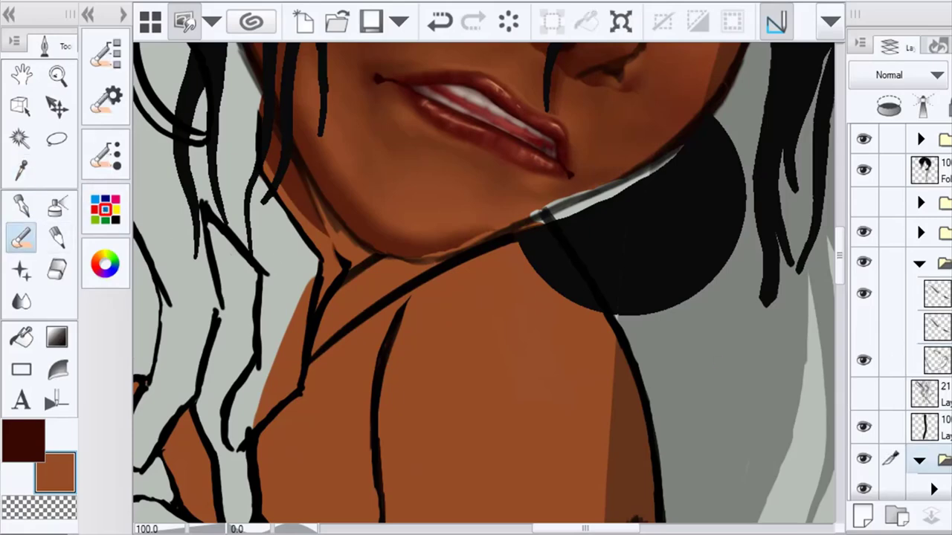
{"action": "scroll", "coordinate": [942, 446], "scroll_direction": "down", "scroll_amount": 5}
{"action": "left_click", "coordinate": [943, 398]}
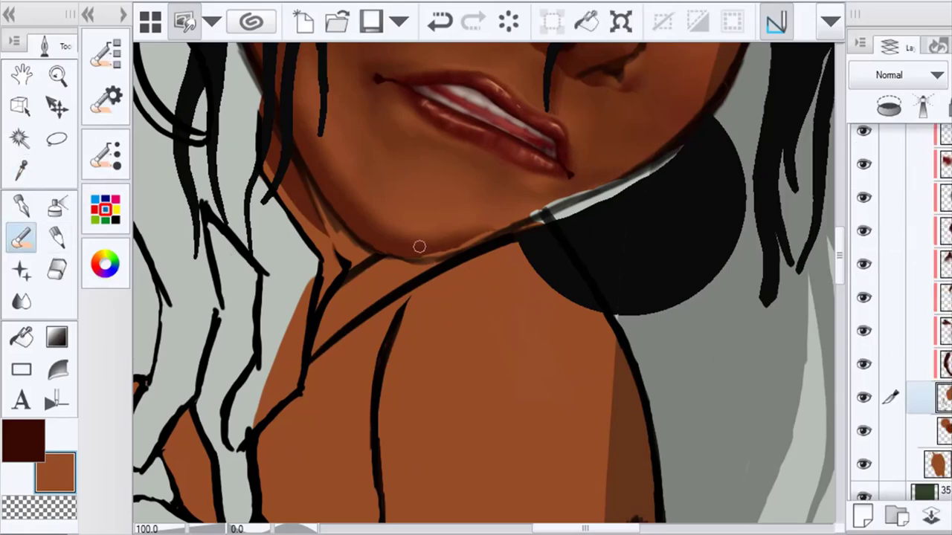
{"action": "mouse_move", "coordinate": [419, 246]}
{"action": "left_mouse_down"}
{"action": "mouse_move", "coordinate": [475, 238]}
{"action": "mouse_move", "coordinate": [621, 182]}
{"action": "left_mouse_up"}
{"action": "left_click_drag", "start_coordinate": [556, 206], "coordinate": [646, 170]}
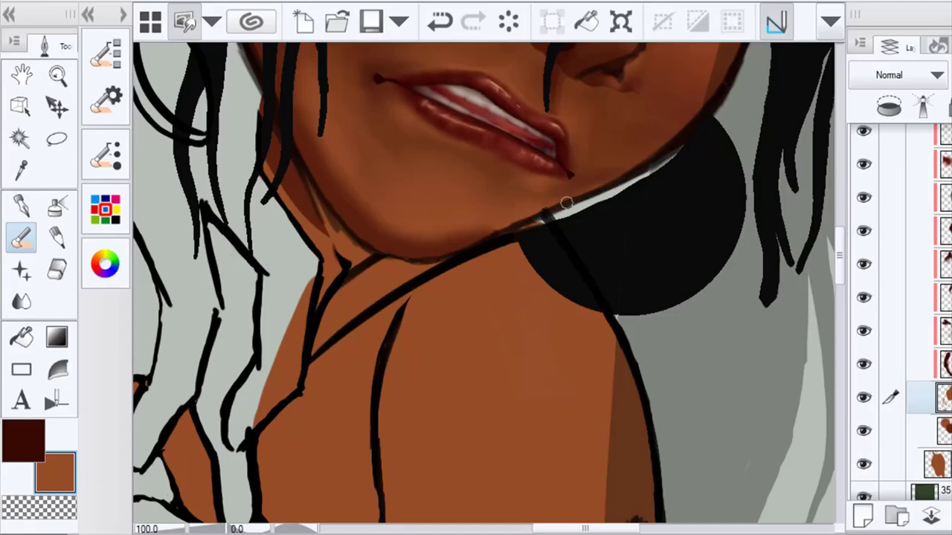
Compare the face without the dark edge shading layer, then blend that shading along the chin and jaw with an enlarged blending brush
{"action": "scroll", "coordinate": [488, 251], "scroll_direction": "down", "scroll_amount": 6}
{"action": "scroll", "coordinate": [519, 256], "scroll_direction": "up", "scroll_amount": 4}
{"action": "left_click", "coordinate": [943, 364]}
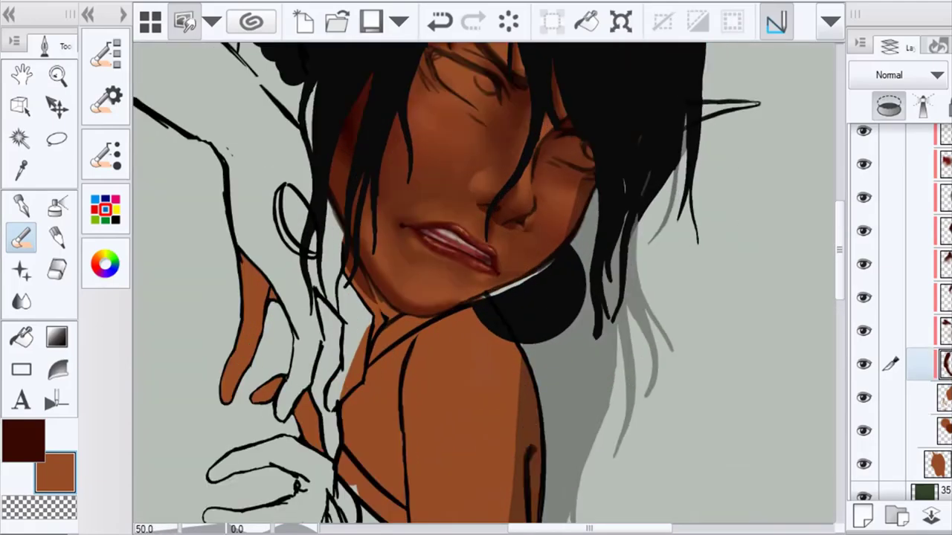
{"action": "left_click", "coordinate": [863, 365]}
{"action": "left_click", "coordinate": [863, 364]}
{"action": "left_click", "coordinate": [21, 301]}
{"action": "left_click_drag", "start_coordinate": [457, 300], "coordinate": [529, 275]}
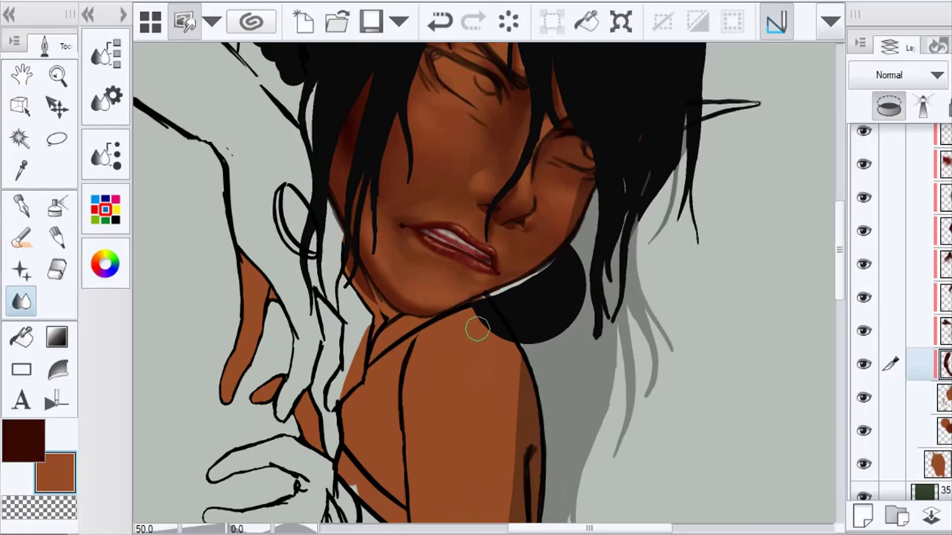
{"action": "key", "text": "]"}
{"action": "key", "text": "]"}
{"action": "key", "text": "]"}
{"action": "key", "text": "]"}
{"action": "key", "text": "]"}
{"action": "mouse_move", "coordinate": [424, 291]}
{"action": "left_mouse_down"}
{"action": "mouse_move", "coordinate": [379, 238]}
{"action": "mouse_move", "coordinate": [404, 292]}
{"action": "mouse_move", "coordinate": [480, 305]}
{"action": "left_mouse_up"}
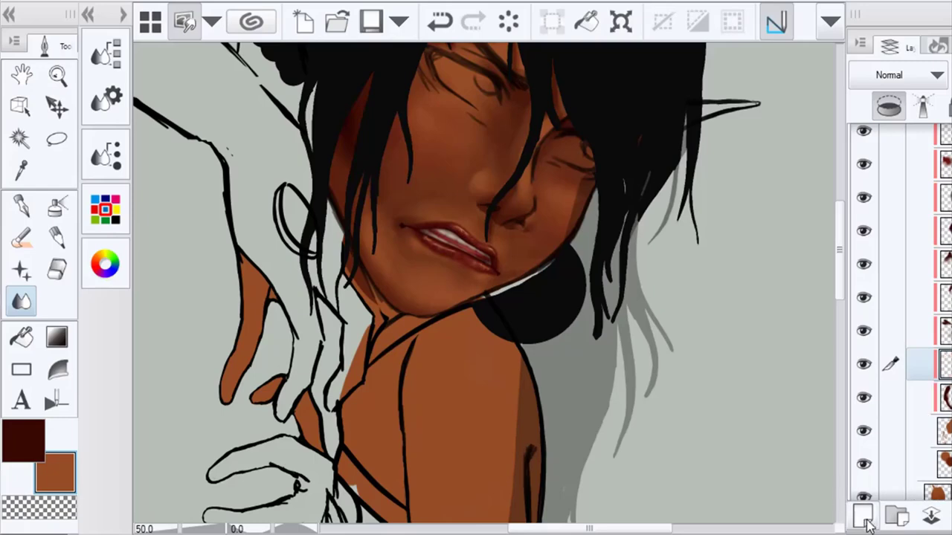
Add a clipped layer on top of the face shading layers and set the paint colour to a light golden brown
{"action": "scroll", "coordinate": [929, 312], "scroll_direction": "up", "scroll_amount": 5}
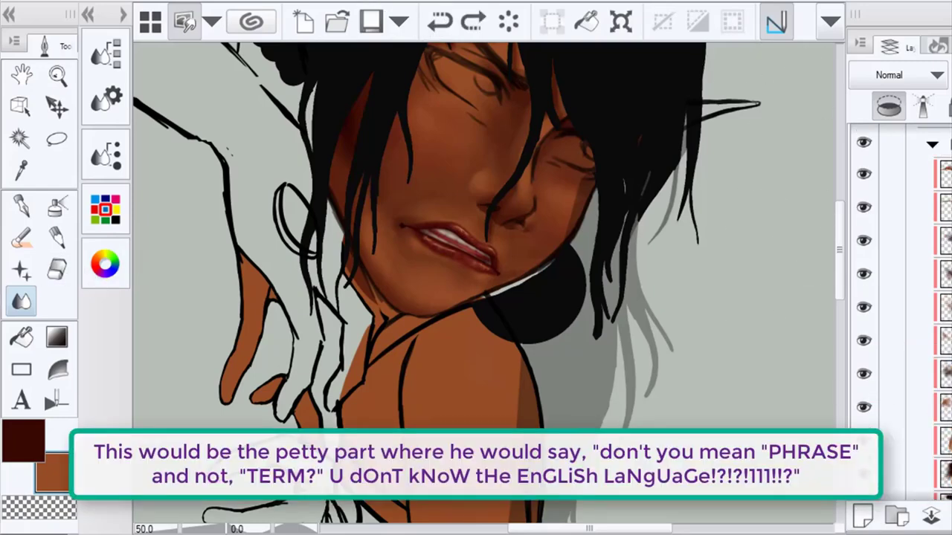
{"action": "left_click", "coordinate": [930, 173]}
{"action": "left_click", "coordinate": [863, 515]}
{"action": "left_click", "coordinate": [888, 106]}
{"action": "left_click", "coordinate": [103, 265]}
{"action": "left_click", "coordinate": [289, 236]}
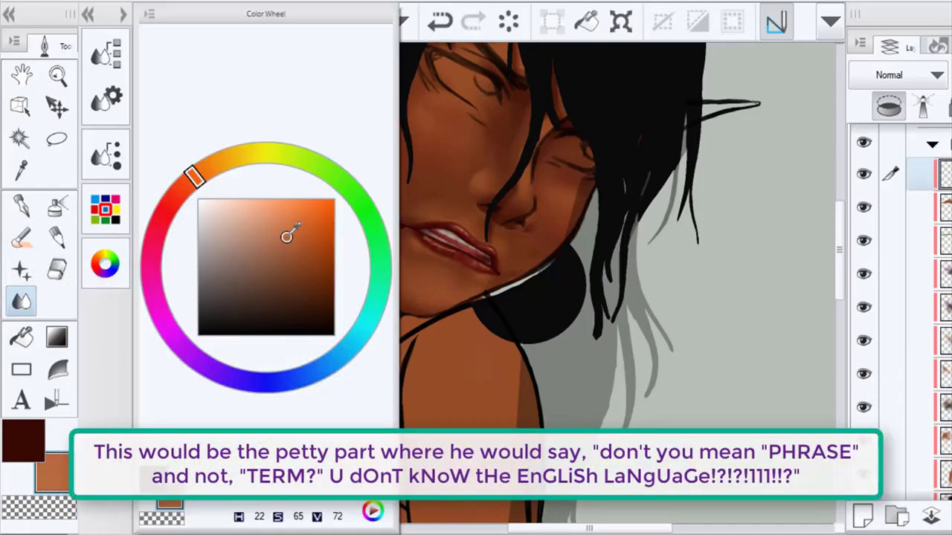
{"action": "left_click", "coordinate": [211, 166]}
Paint a golden-brown highlight on the chin and blend it softly into the skin
{"action": "left_click", "coordinate": [21, 238]}
{"action": "mouse_move", "coordinate": [455, 284]}
{"action": "left_mouse_down"}
{"action": "mouse_move", "coordinate": [435, 293]}
{"action": "mouse_move", "coordinate": [378, 272]}
{"action": "mouse_move", "coordinate": [440, 264]}
{"action": "left_mouse_up"}
{"action": "key", "text": "j"}
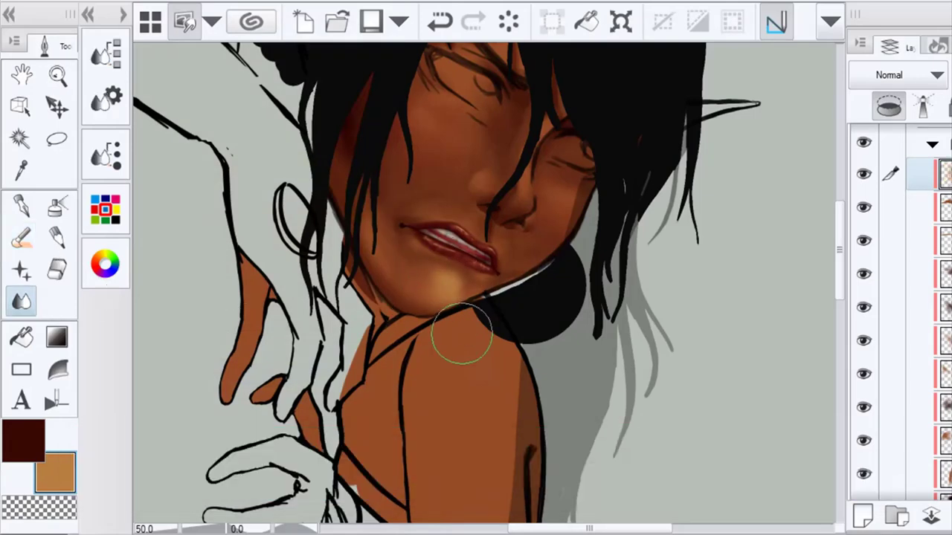
{"action": "left_click", "coordinate": [951, 75]}
{"action": "scroll", "coordinate": [558, 292], "scroll_direction": "down", "scroll_amount": 2}
{"action": "scroll", "coordinate": [556, 294], "scroll_direction": "up", "scroll_amount": 1}
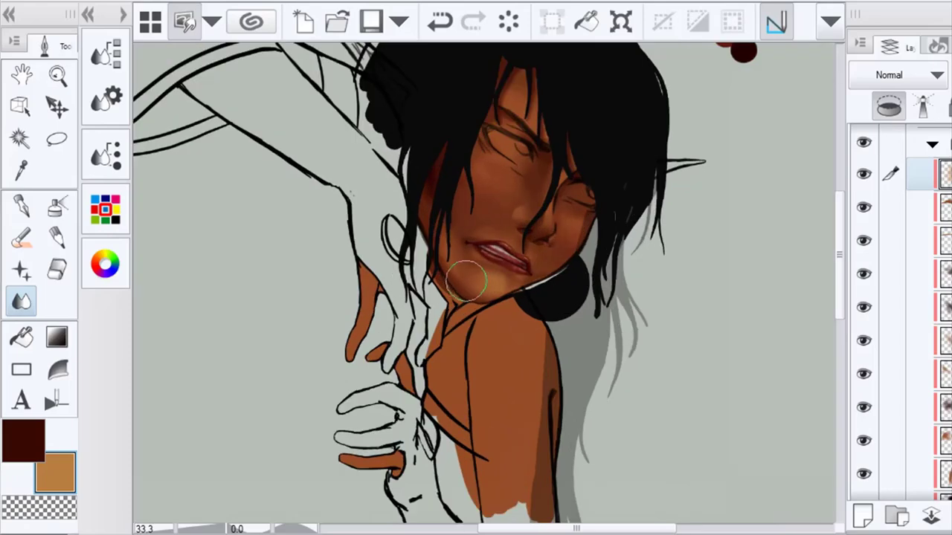
{"action": "scroll", "coordinate": [536, 342], "scroll_direction": "down", "scroll_amount": 1}
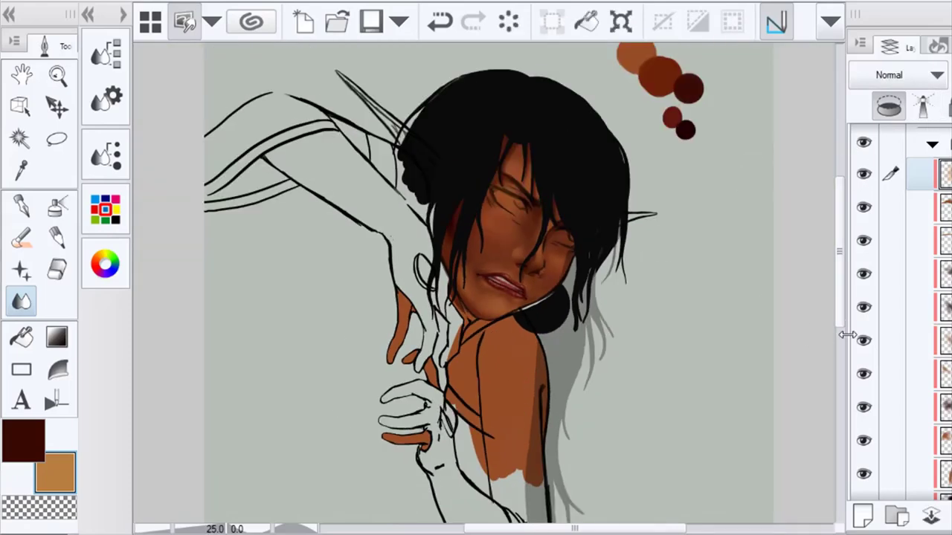
On another clipped layer, paint a dark maroon shadow along the jawline and cheek edge and blend it into the face
{"action": "key", "text": "x"}
{"action": "left_click", "coordinate": [33, 235]}
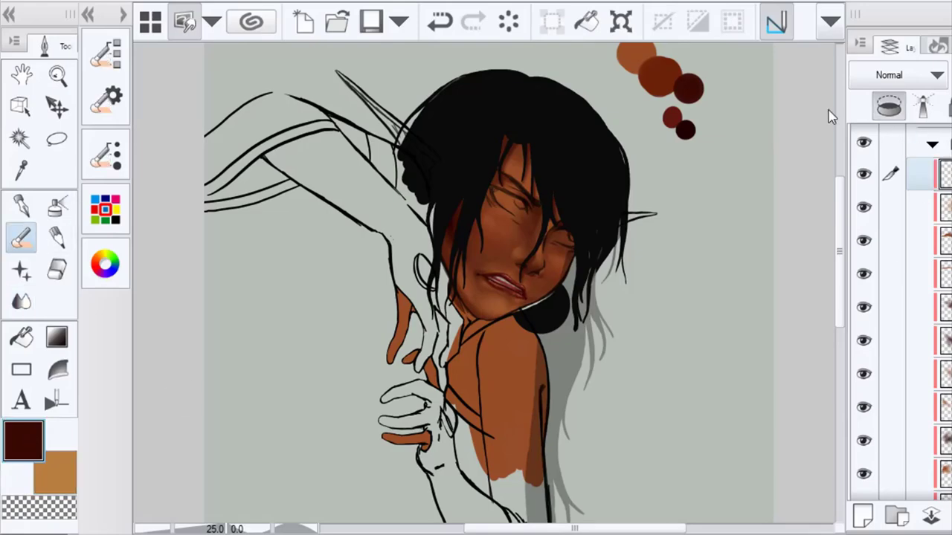
{"action": "scroll", "coordinate": [469, 304], "scroll_direction": "up", "scroll_amount": 2}
{"action": "mouse_move", "coordinate": [448, 221]}
{"action": "left_mouse_down"}
{"action": "mouse_move", "coordinate": [468, 260]}
{"action": "mouse_move", "coordinate": [542, 328]}
{"action": "left_mouse_up"}
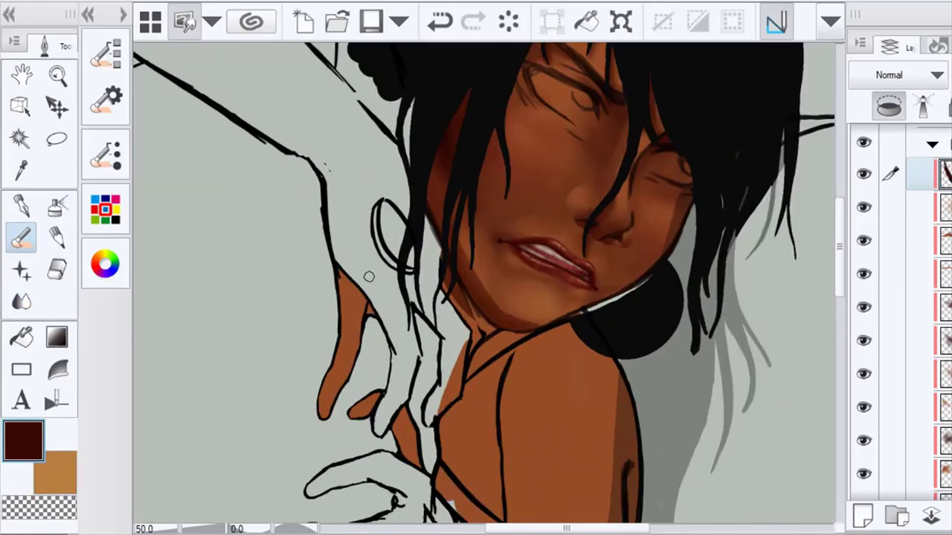
{"action": "key", "text": "j"}
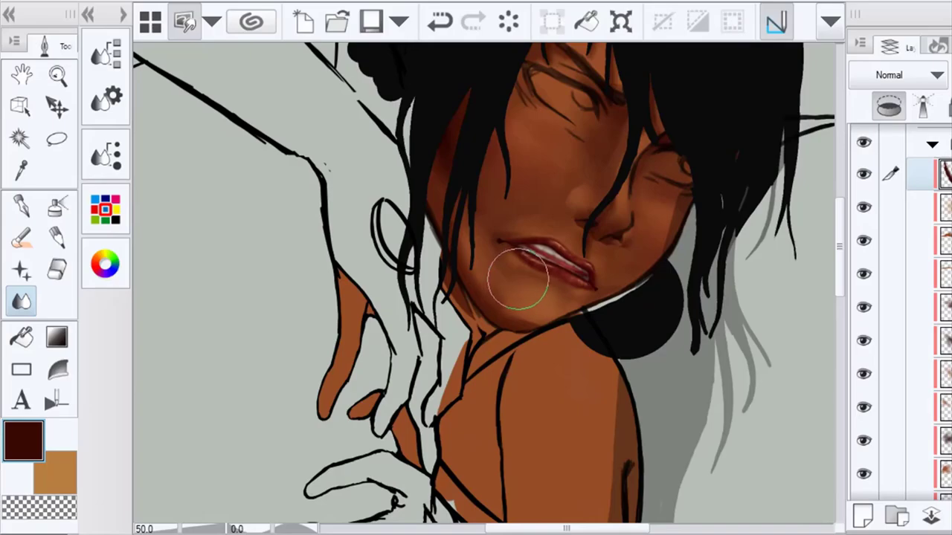
{"action": "scroll", "coordinate": [595, 340], "scroll_direction": "down", "scroll_amount": 3}
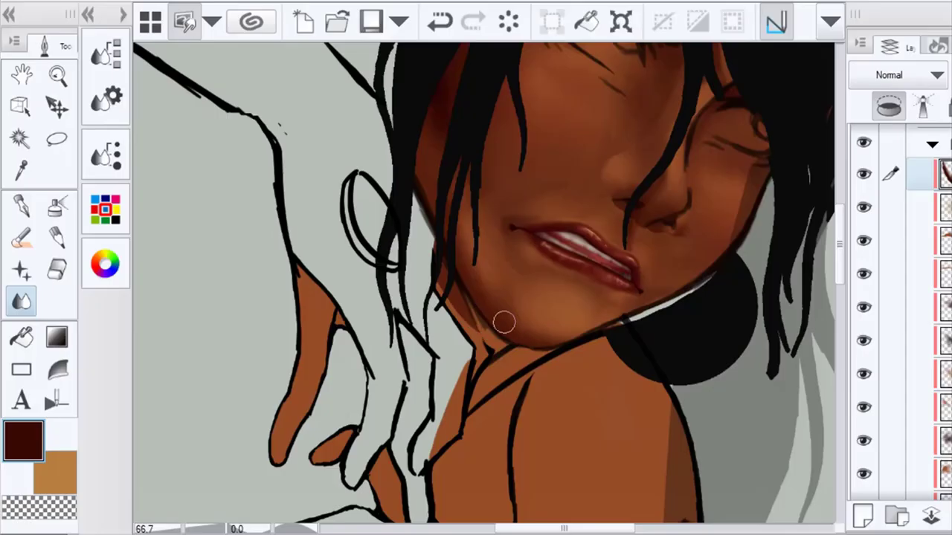
{"action": "scroll", "coordinate": [601, 352], "scroll_direction": "down", "scroll_amount": 1}
Paint a small dark maroon shadow between the lower lip and chin and blend it
{"action": "left_click", "coordinate": [22, 238]}
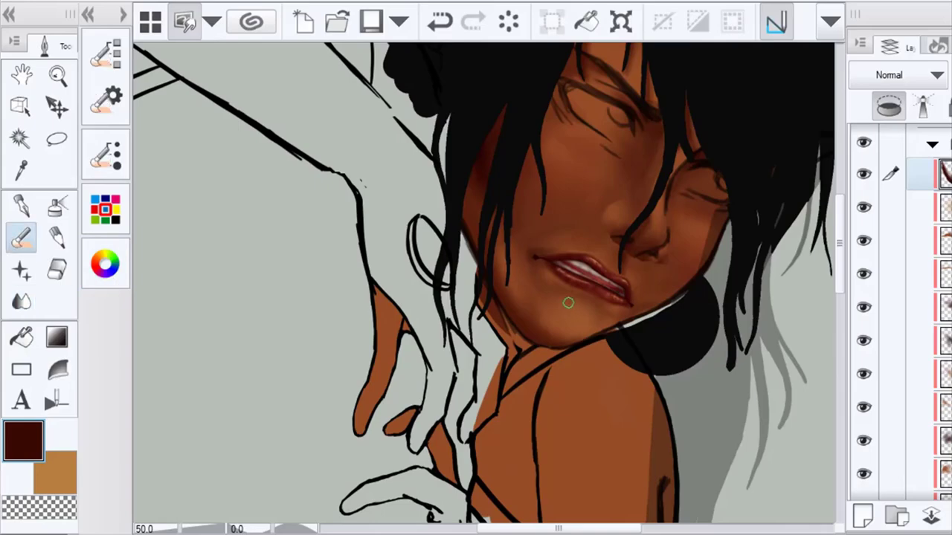
{"action": "left_click_drag", "start_coordinate": [568, 301], "coordinate": [586, 305]}
{"action": "left_click", "coordinate": [21, 301]}
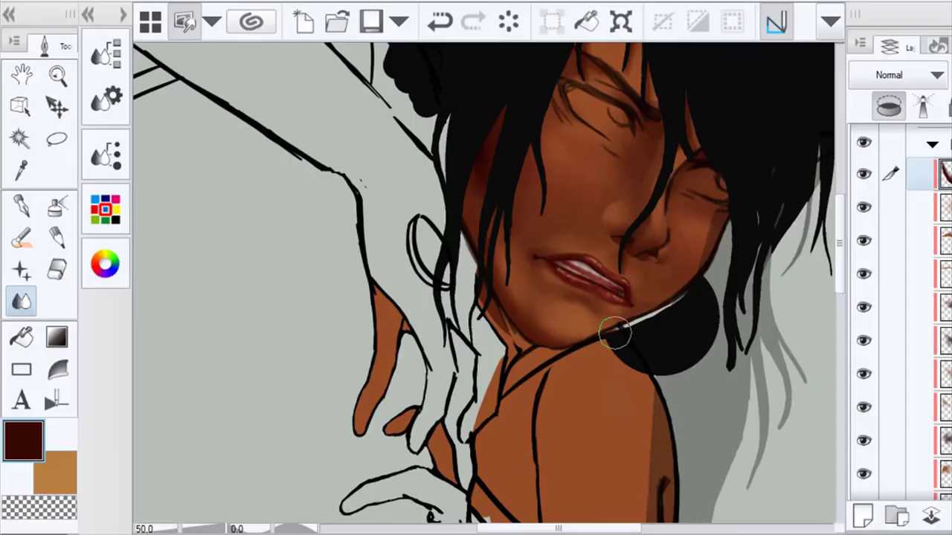
{"action": "scroll", "coordinate": [632, 345], "scroll_direction": "down", "scroll_amount": 2}
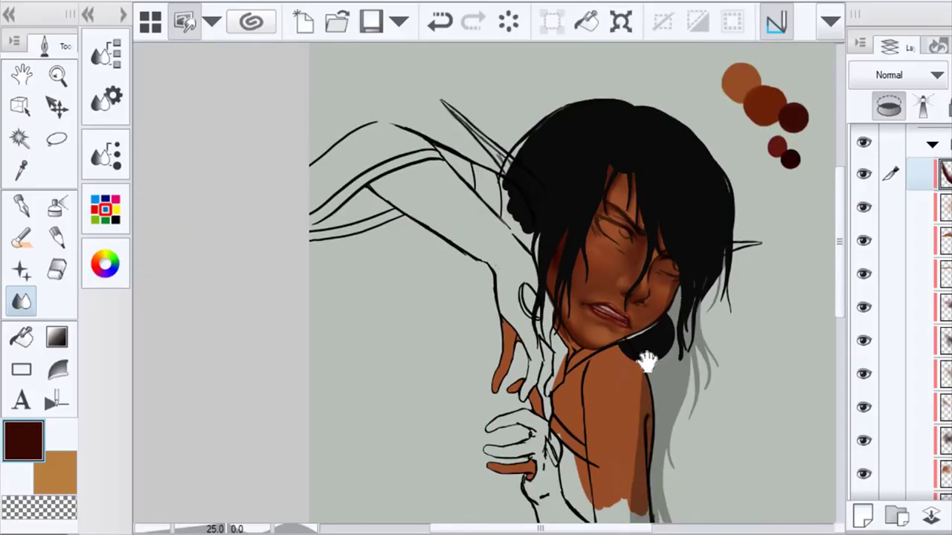
{"action": "left_click_drag", "start_coordinate": [647, 362], "coordinate": [522, 341]}
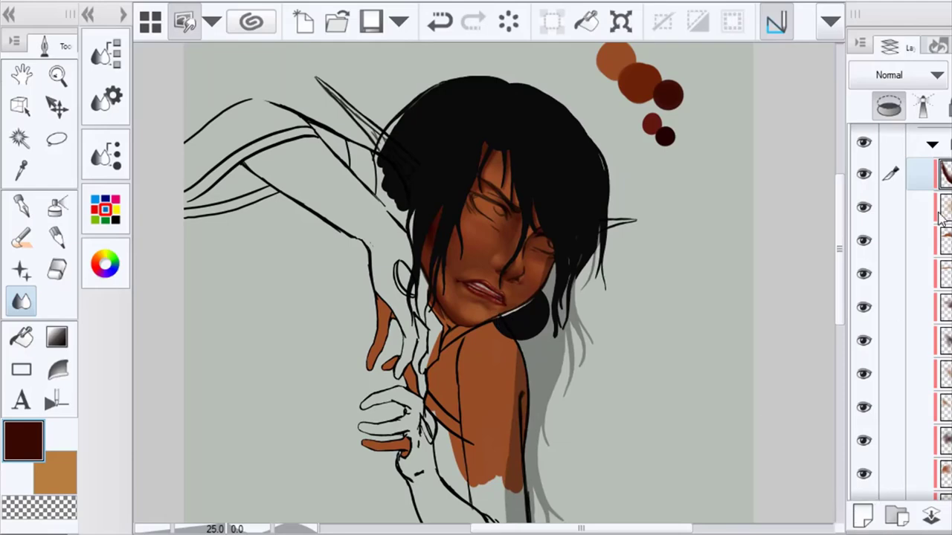
Add one more clipped layer, paint a dark maroon accent under the lower lip and soften it with an enlarged blending brush
{"action": "left_click", "coordinate": [864, 518]}
{"action": "left_click", "coordinate": [889, 106]}
{"action": "scroll", "coordinate": [513, 290], "scroll_direction": "up", "scroll_amount": 3}
{"action": "left_click", "coordinate": [20, 241]}
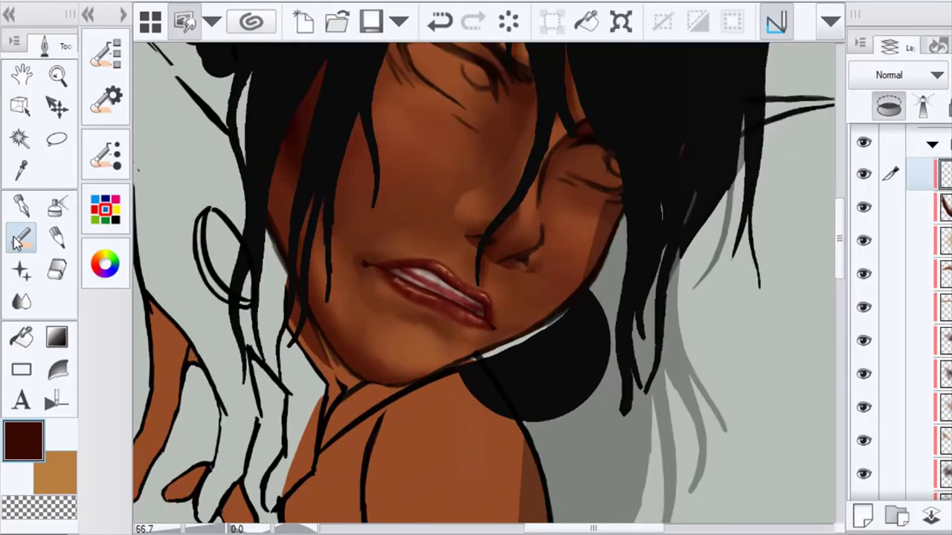
{"action": "scroll", "coordinate": [391, 339], "scroll_direction": "up", "scroll_amount": 1}
{"action": "mouse_move", "coordinate": [440, 331]}
{"action": "left_mouse_down"}
{"action": "mouse_move", "coordinate": [365, 323]}
{"action": "mouse_move", "coordinate": [405, 306]}
{"action": "mouse_move", "coordinate": [391, 342]}
{"action": "mouse_move", "coordinate": [435, 335]}
{"action": "left_mouse_up"}
{"action": "left_click", "coordinate": [21, 301]}
{"action": "key", "text": "bracketright"}
{"action": "key", "text": "bracketright"}
{"action": "key", "text": "bracketright"}
{"action": "key", "text": "bracketright"}
{"action": "scroll", "coordinate": [689, 218], "scroll_direction": "down", "scroll_amount": 6}
{"action": "scroll", "coordinate": [803, 193], "scroll_direction": "up", "scroll_amount": 2}
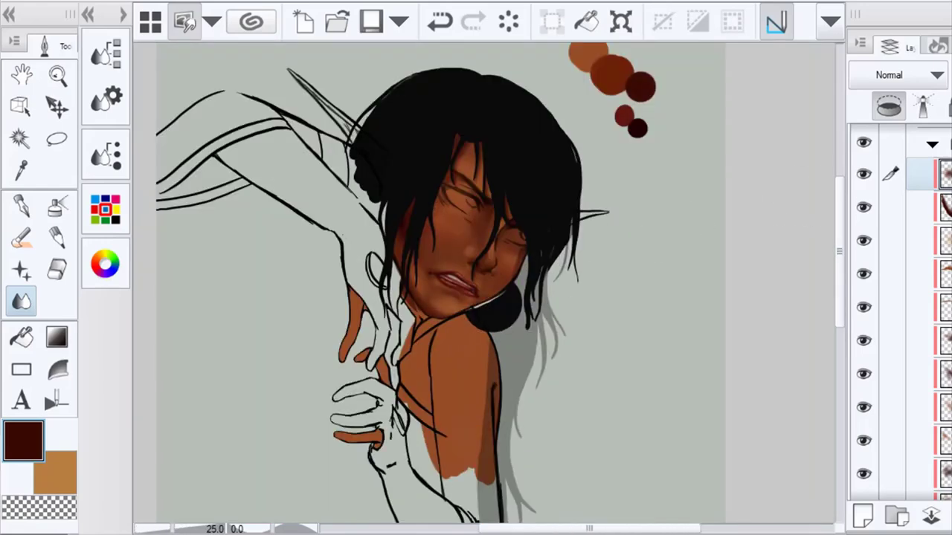
Look through the face shading layers and toggle visibility to check what belongs to the face folder
{"action": "left_click", "coordinate": [940, 207]}
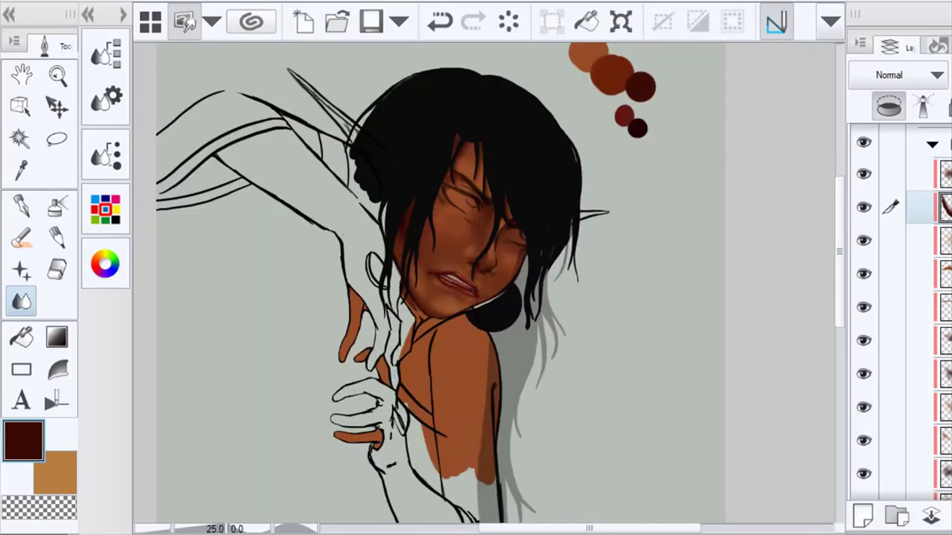
{"action": "scroll", "coordinate": [675, 186], "scroll_direction": "down", "scroll_amount": 2}
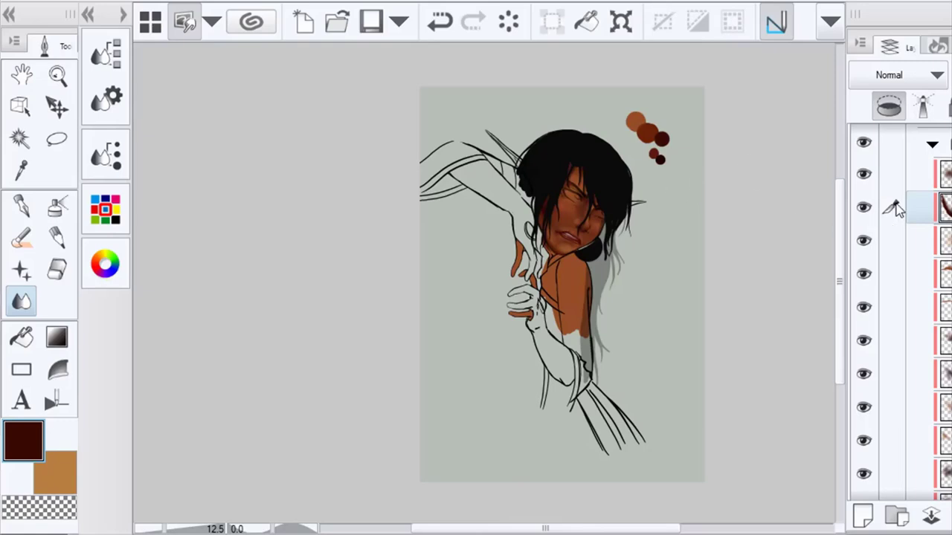
{"action": "scroll", "coordinate": [935, 138], "scroll_direction": "down", "scroll_amount": 5}
{"action": "left_click", "coordinate": [864, 388]}
{"action": "left_click", "coordinate": [863, 388]}
{"action": "left_click", "coordinate": [934, 387]}
{"action": "scroll", "coordinate": [935, 388], "scroll_direction": "down", "scroll_amount": 5}
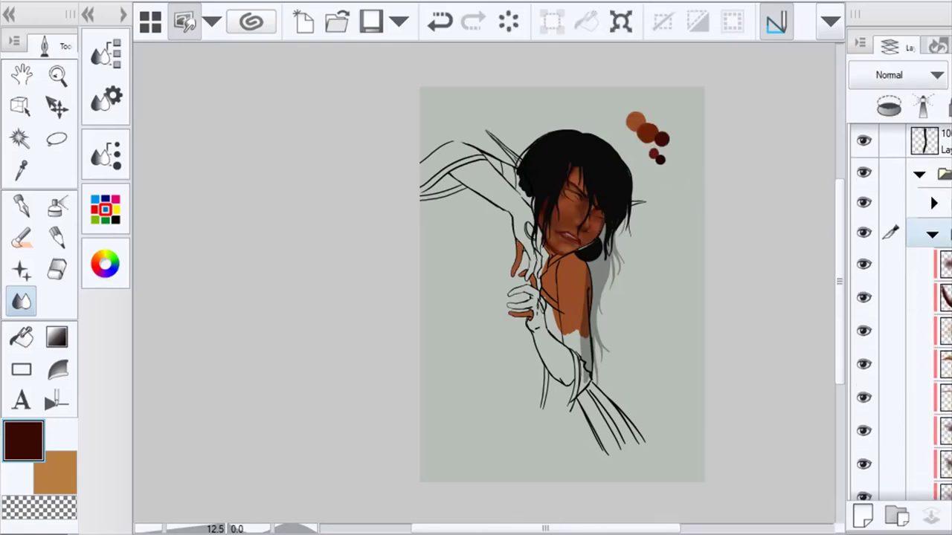
{"action": "scroll", "coordinate": [934, 380], "scroll_direction": "down", "scroll_amount": 3}
Select the stack of clipped face shading layers, combine them into one layer, and collapse their folder
{"action": "left_click", "coordinate": [929, 369]}
{"action": "left_click_drag", "start_coordinate": [887, 333], "coordinate": [899, 135]}
{"action": "scroll", "coordinate": [900, 137], "scroll_direction": "up", "scroll_amount": 5}
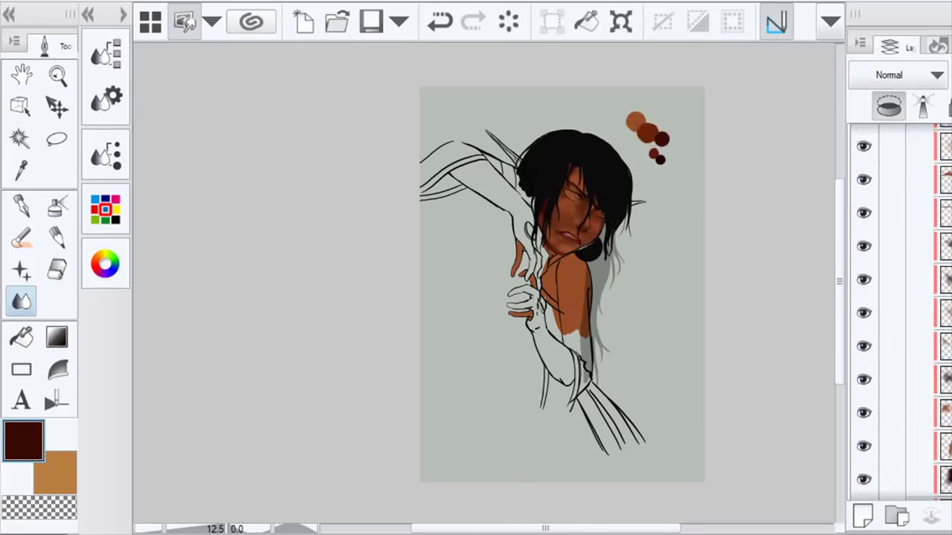
{"action": "left_click_drag", "start_coordinate": [891, 480], "coordinate": [902, 144]}
{"action": "scroll", "coordinate": [901, 145], "scroll_direction": "up", "scroll_amount": 5}
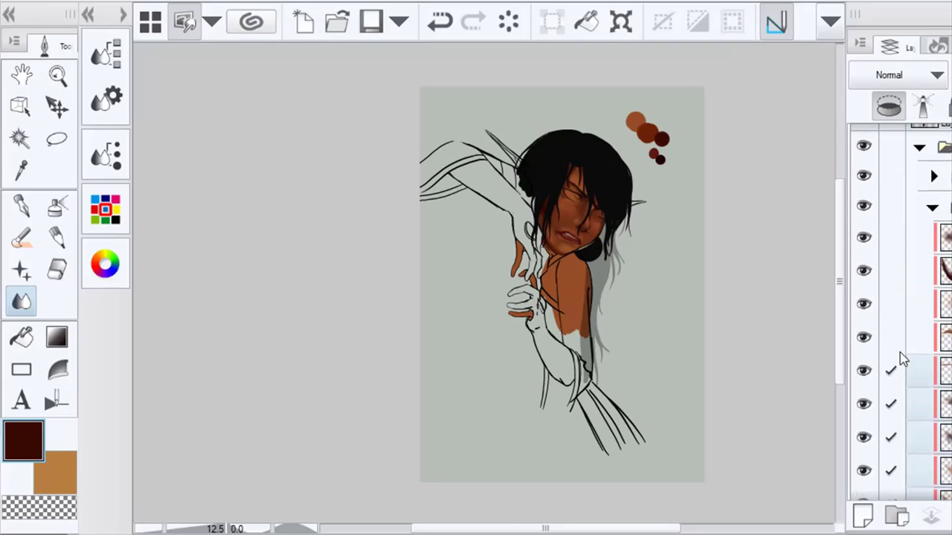
{"action": "left_click_drag", "start_coordinate": [900, 342], "coordinate": [901, 269]}
{"action": "right_click", "coordinate": [907, 271]}
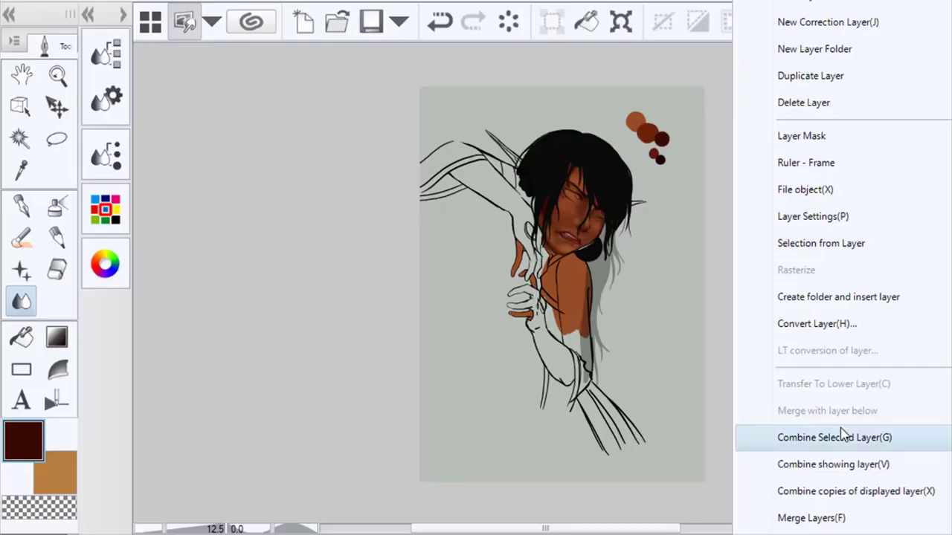
{"action": "left_click", "coordinate": [840, 431]}
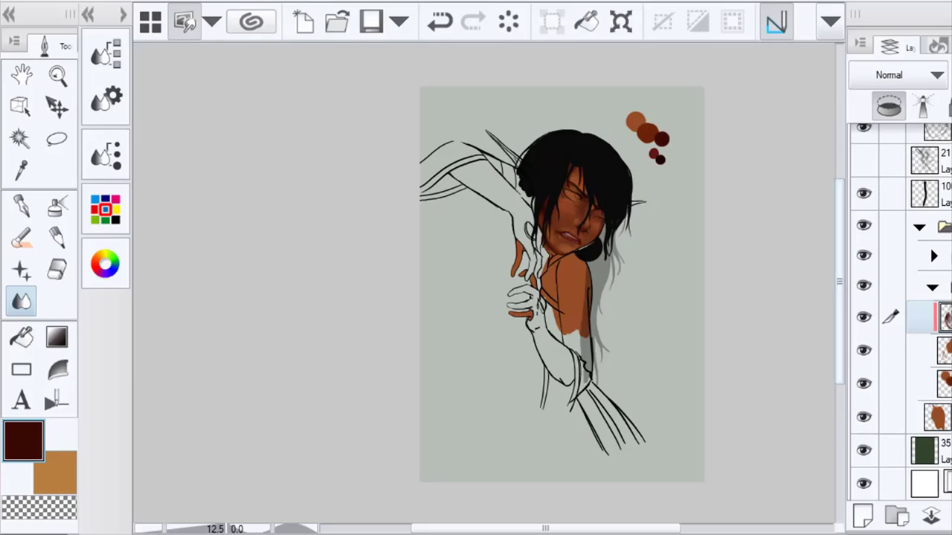
{"action": "left_click", "coordinate": [933, 291]}
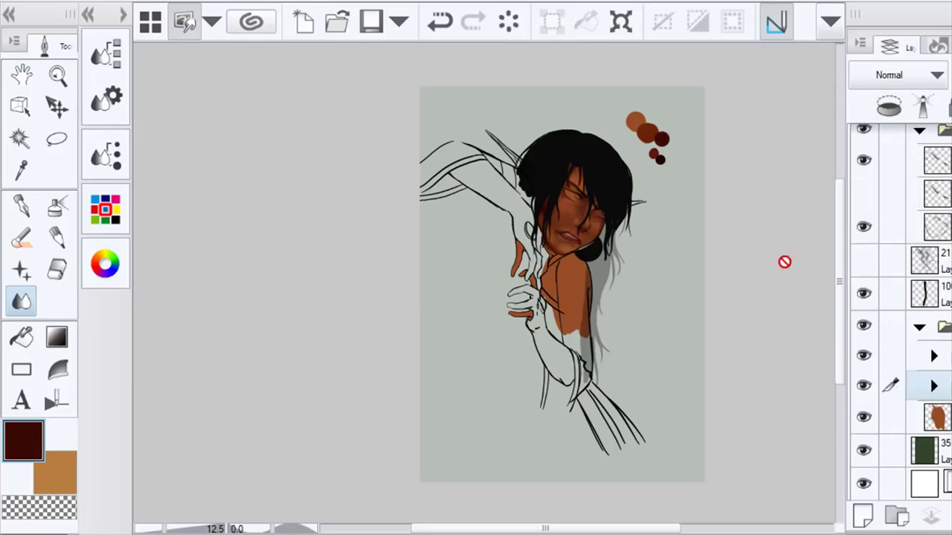
Add a new layer above the topmost folder and pick a very dark reddish brown, H 10, S 100, V 13
{"action": "left_click", "coordinate": [597, 223], "text": "ctrl"}
{"action": "left_click", "coordinate": [594, 213], "text": "ctrl"}
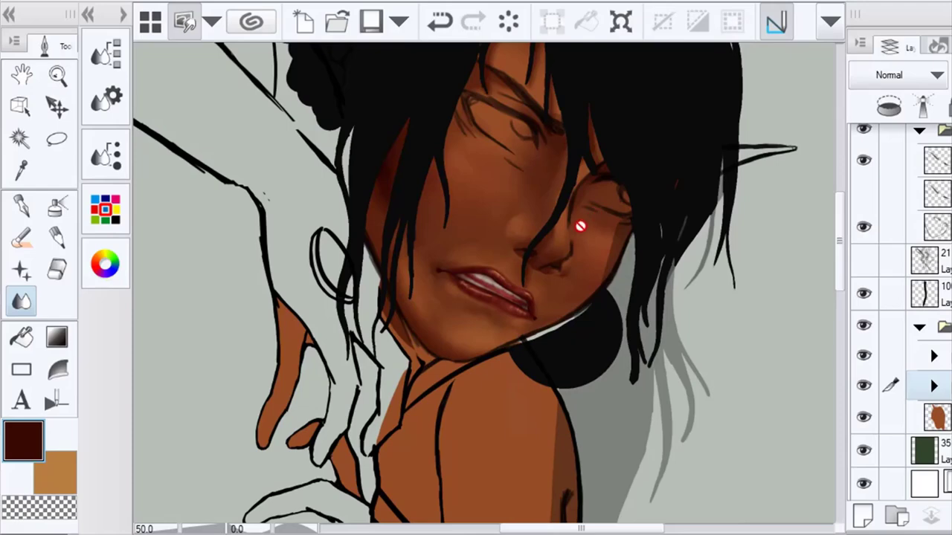
{"action": "left_click_drag", "start_coordinate": [594, 231], "coordinate": [596, 307]}
{"action": "scroll", "coordinate": [938, 297], "scroll_direction": "up", "scroll_amount": 4}
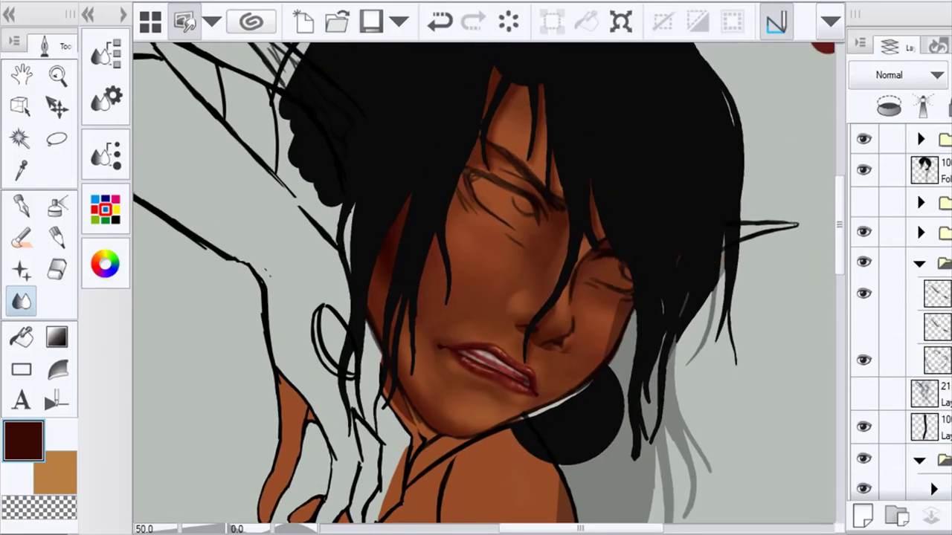
{"action": "left_click", "coordinate": [939, 140]}
{"action": "left_click", "coordinate": [864, 513]}
{"action": "left_click", "coordinate": [21, 169]}
{"action": "left_click", "coordinate": [105, 263]}
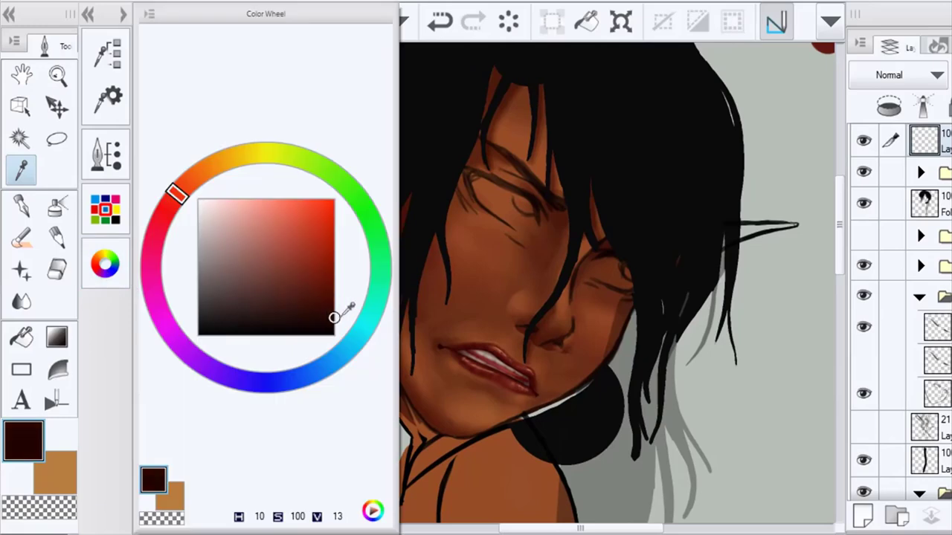
Brush the upper and lower lash lines of the left eye over the sketch in the dark reddish brown
{"action": "left_click", "coordinate": [25, 236]}
{"action": "scroll", "coordinate": [489, 185], "scroll_direction": "up", "scroll_amount": 3}
{"action": "mouse_move", "coordinate": [428, 153]}
{"action": "left_mouse_down"}
{"action": "mouse_move", "coordinate": [459, 245]}
{"action": "mouse_move", "coordinate": [479, 263]}
{"action": "left_mouse_up"}
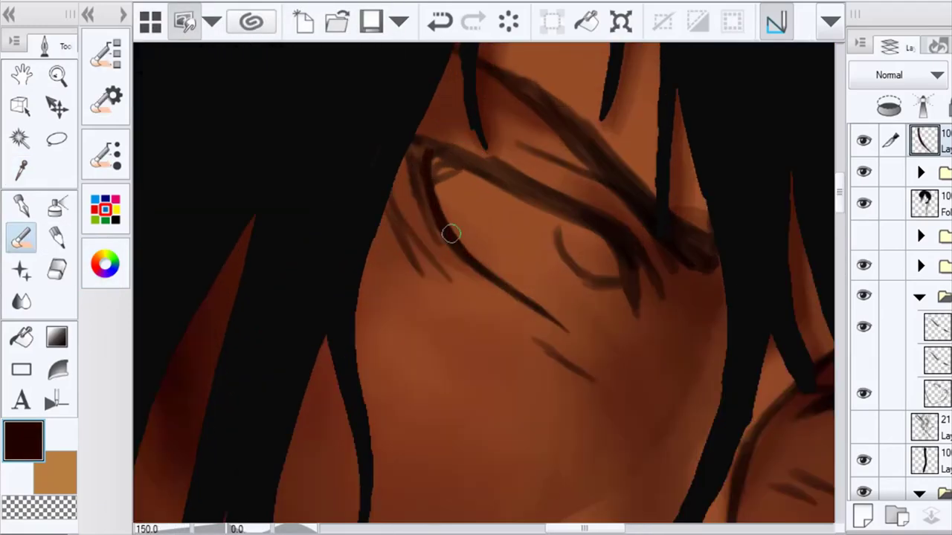
{"action": "mouse_move", "coordinate": [451, 234]}
{"action": "left_mouse_down"}
{"action": "mouse_move", "coordinate": [533, 305]}
{"action": "mouse_move", "coordinate": [438, 162]}
{"action": "mouse_move", "coordinate": [444, 157]}
{"action": "mouse_move", "coordinate": [536, 205]}
{"action": "mouse_move", "coordinate": [598, 225]}
{"action": "mouse_move", "coordinate": [627, 260]}
{"action": "mouse_move", "coordinate": [603, 230]}
{"action": "mouse_move", "coordinate": [637, 310]}
{"action": "left_mouse_up"}
{"action": "left_click_drag", "start_coordinate": [650, 270], "coordinate": [633, 257]}
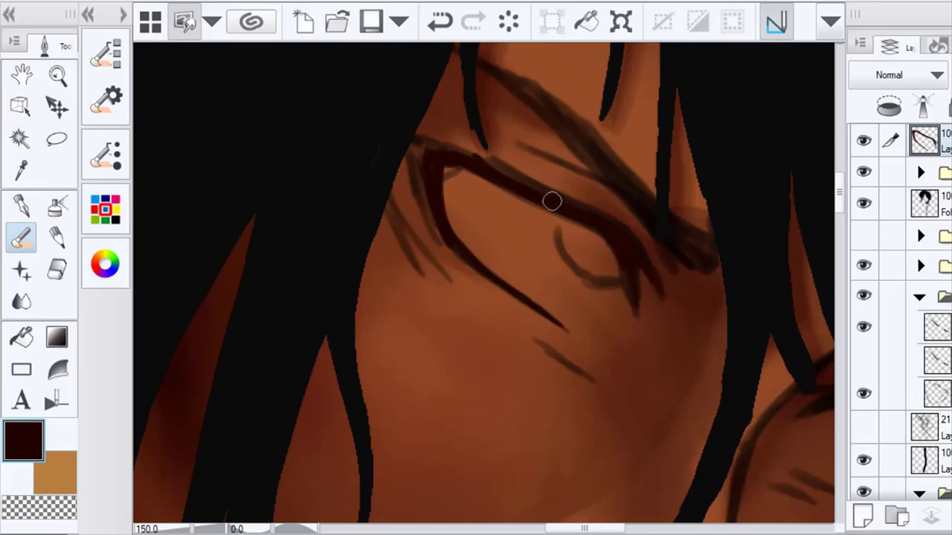
{"action": "left_click_drag", "start_coordinate": [552, 201], "coordinate": [513, 174]}
{"action": "mouse_move", "coordinate": [424, 175]}
{"action": "left_mouse_down"}
{"action": "mouse_move", "coordinate": [439, 153]}
{"action": "mouse_move", "coordinate": [473, 157]}
{"action": "mouse_move", "coordinate": [505, 191]}
{"action": "left_mouse_up"}
Thicken the outer corner of the left eye's outline and clean its edge with the Eraser
{"action": "scroll", "coordinate": [533, 253], "scroll_direction": "down", "scroll_amount": 3}
{"action": "scroll", "coordinate": [584, 287], "scroll_direction": "up", "scroll_amount": 2}
{"action": "mouse_move", "coordinate": [418, 163]}
{"action": "left_mouse_down"}
{"action": "mouse_move", "coordinate": [427, 210]}
{"action": "mouse_move", "coordinate": [450, 236]}
{"action": "left_mouse_up"}
{"action": "left_click", "coordinate": [58, 272]}
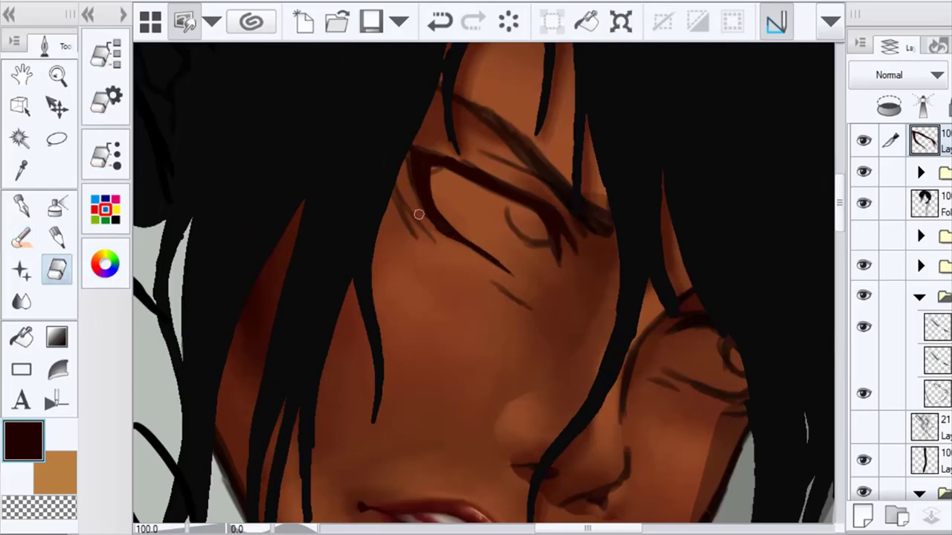
Brush the upper and lower lash lines of the right eye over the sketch and refine the left eye's inner corner
{"action": "left_click", "coordinate": [21, 238]}
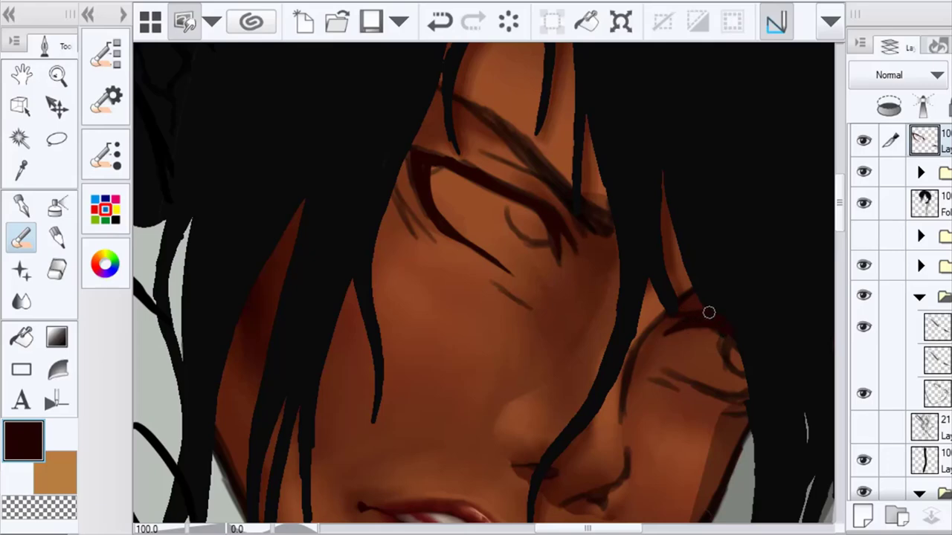
{"action": "left_click_drag", "start_coordinate": [666, 372], "coordinate": [702, 387]}
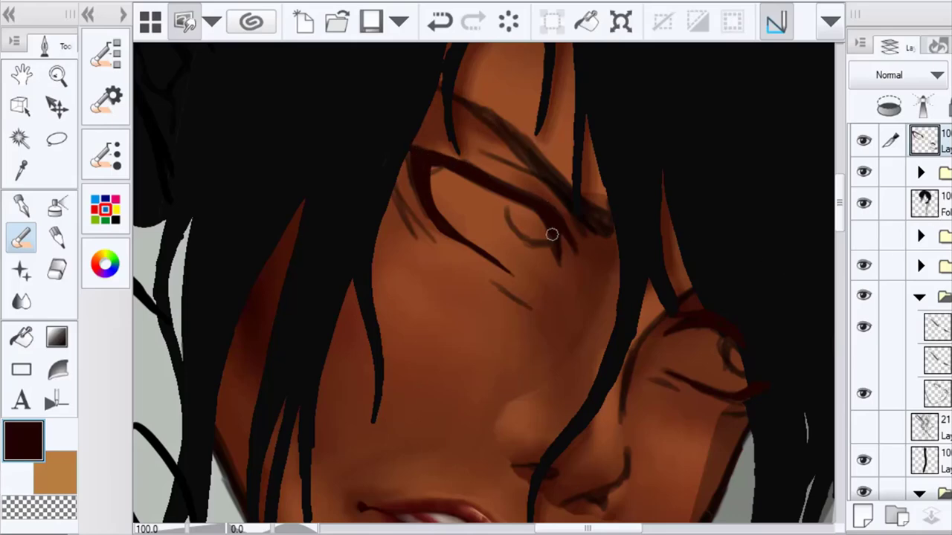
{"action": "scroll", "coordinate": [533, 183], "scroll_direction": "up", "scroll_amount": 4}
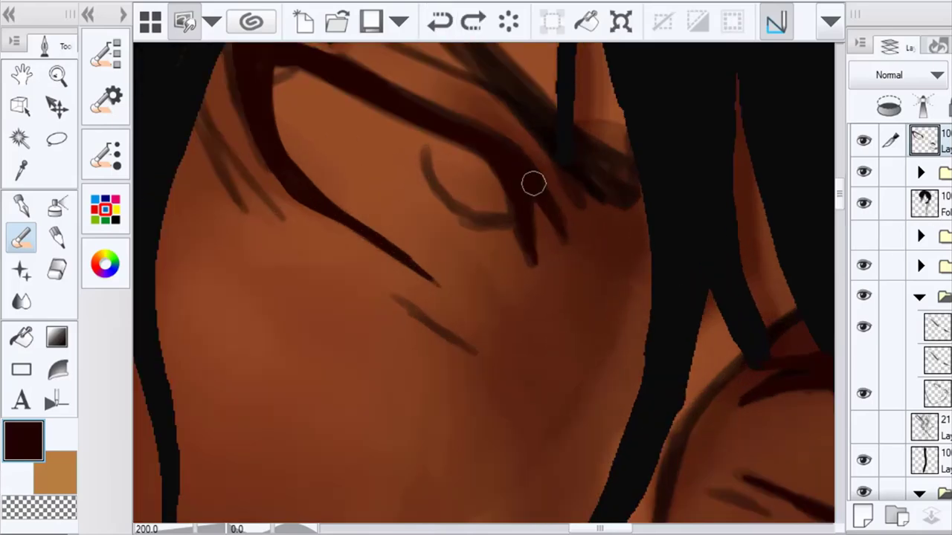
{"action": "scroll", "coordinate": [534, 316], "scroll_direction": "down", "scroll_amount": 5}
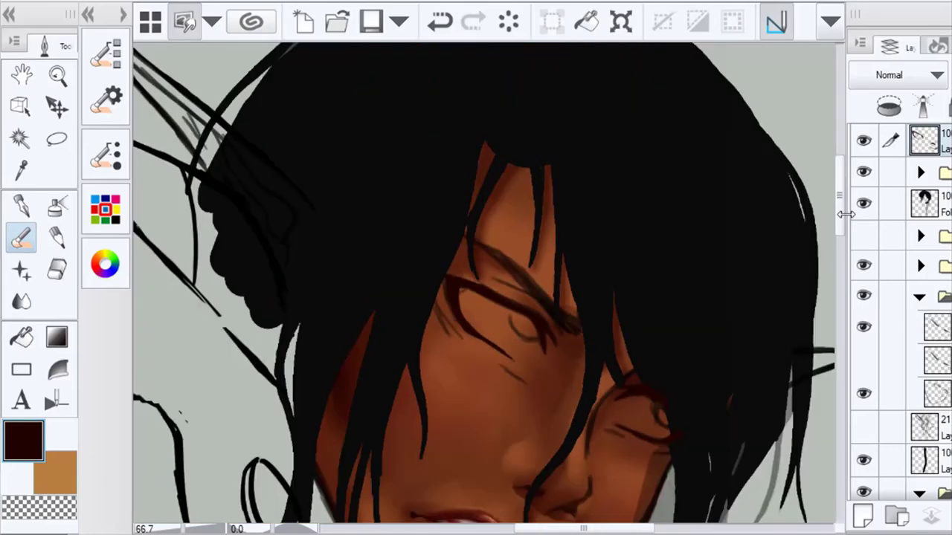
Toggle folders to locate the facial sketch, move the eye line layer directly above its folder, and place it in a new folder
{"action": "left_click", "coordinate": [860, 173]}
{"action": "left_click", "coordinate": [861, 174]}
{"action": "left_click", "coordinate": [858, 266]}
{"action": "left_click", "coordinate": [858, 267]}
{"action": "left_click", "coordinate": [864, 296]}
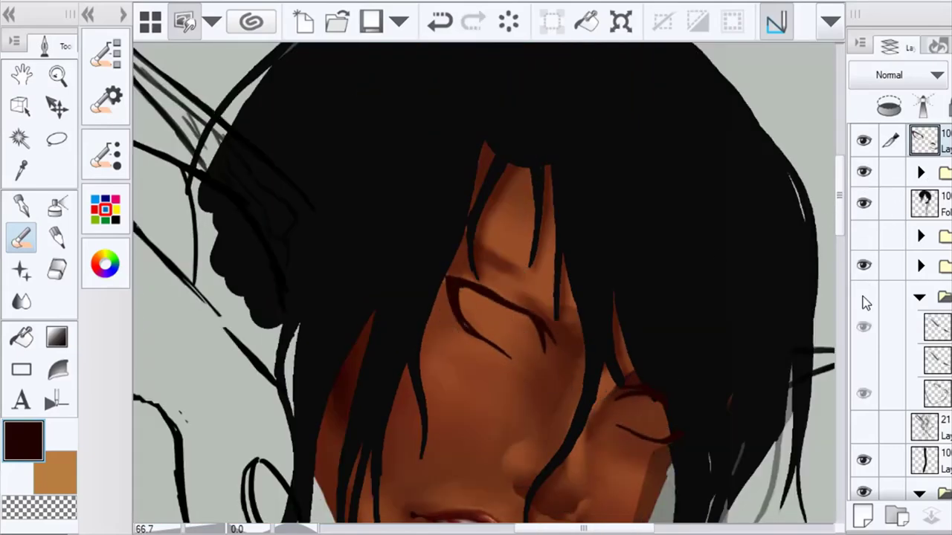
{"action": "left_click", "coordinate": [863, 297]}
{"action": "left_click_drag", "start_coordinate": [943, 142], "coordinate": [924, 266]}
{"action": "left_click", "coordinate": [896, 517]}
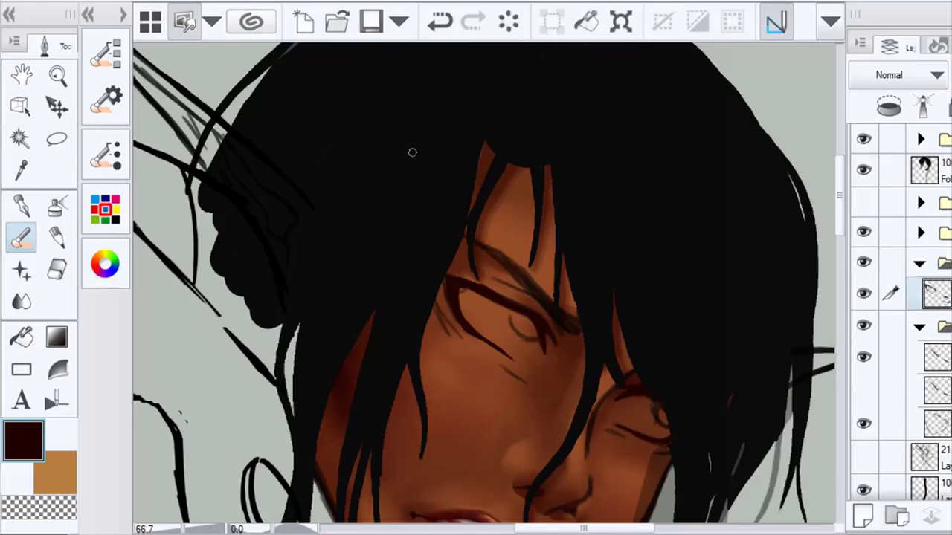
Add a new layer beneath the eye lines, enlarge the brush, and choose a dark greyish brown (H 10, S 12, V 37)
{"action": "left_click", "coordinate": [105, 264]}
{"action": "left_click_drag", "start_coordinate": [334, 316], "coordinate": [334, 326]}
{"action": "left_click", "coordinate": [105, 264]}
{"action": "key", "text": "]"}
{"action": "key", "text": "]"}
{"action": "key", "text": "]"}
{"action": "key", "text": "]"}
{"action": "key", "text": "]"}
{"action": "left_click", "coordinate": [862, 515]}
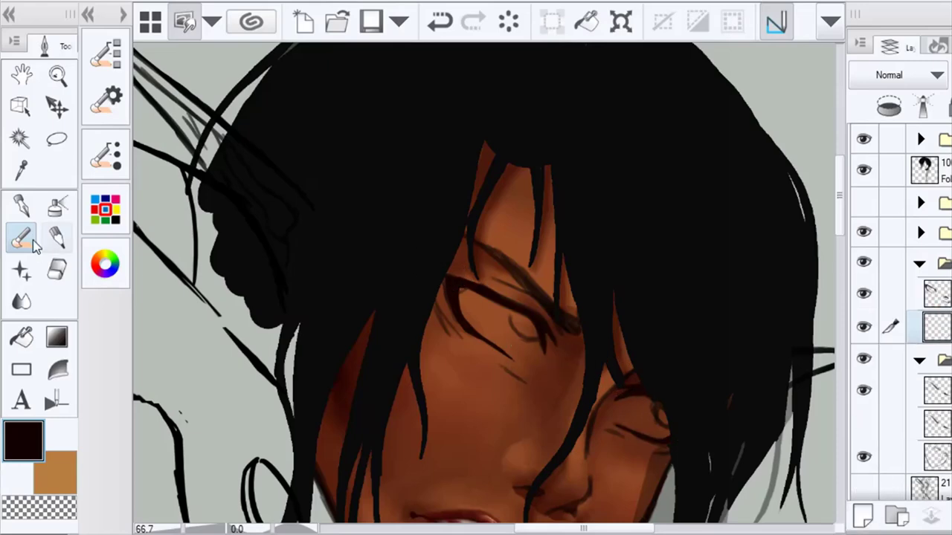
{"action": "left_click", "coordinate": [105, 264]}
{"action": "left_click", "coordinate": [213, 250]}
{"action": "left_click", "coordinate": [213, 283]}
{"action": "left_click", "coordinate": [105, 264]}
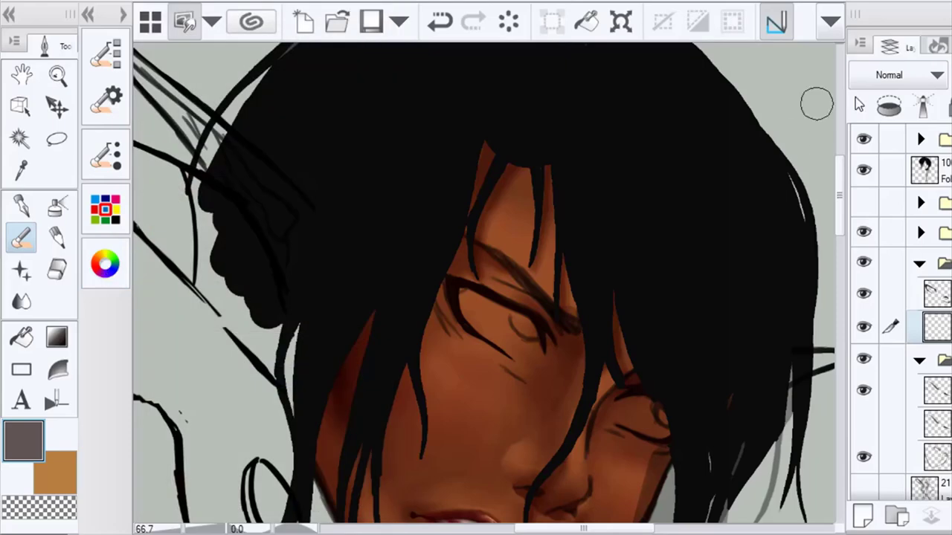
Fill the eyeball areas of both eyes with the greyish brown base inside the lash lines
{"action": "scroll", "coordinate": [479, 327], "scroll_direction": "up", "scroll_amount": 1}
{"action": "scroll", "coordinate": [479, 327], "scroll_direction": "up", "scroll_amount": 1}
{"action": "mouse_move", "coordinate": [479, 327]}
{"action": "left_mouse_down"}
{"action": "mouse_move", "coordinate": [455, 276]}
{"action": "mouse_move", "coordinate": [454, 293]}
{"action": "mouse_move", "coordinate": [472, 269]}
{"action": "mouse_move", "coordinate": [468, 318]}
{"action": "mouse_move", "coordinate": [585, 405]}
{"action": "mouse_move", "coordinate": [605, 389]}
{"action": "mouse_move", "coordinate": [510, 292]}
{"action": "left_mouse_up"}
{"action": "scroll", "coordinate": [556, 329], "scroll_direction": "down", "scroll_amount": 1}
{"action": "left_click_drag", "start_coordinate": [761, 466], "coordinate": [609, 338]}
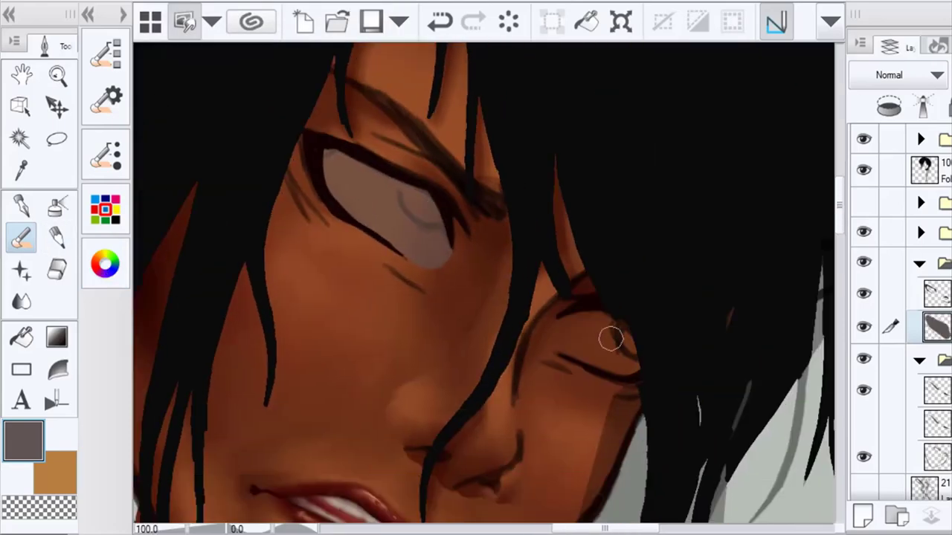
{"action": "scroll", "coordinate": [606, 338], "scroll_direction": "up", "scroll_amount": 1}
{"action": "mouse_move", "coordinate": [553, 320]}
{"action": "left_mouse_down"}
{"action": "mouse_move", "coordinate": [574, 353]}
{"action": "mouse_move", "coordinate": [616, 374]}
{"action": "mouse_move", "coordinate": [644, 371]}
{"action": "mouse_move", "coordinate": [609, 327]}
{"action": "left_mouse_up"}
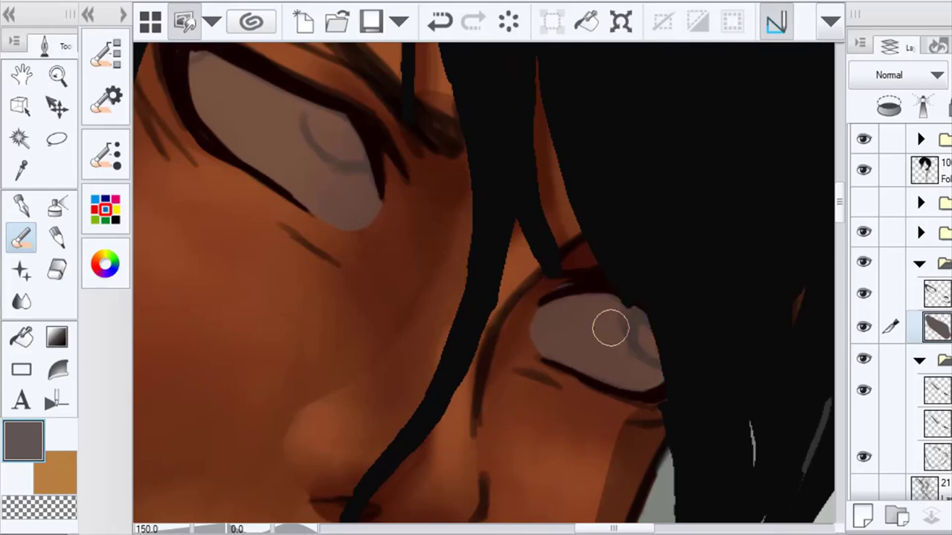
Clean up the edges of the greyish brown eye fills with the Eraser
{"action": "key", "text": "e"}
{"action": "key", "text": "b"}
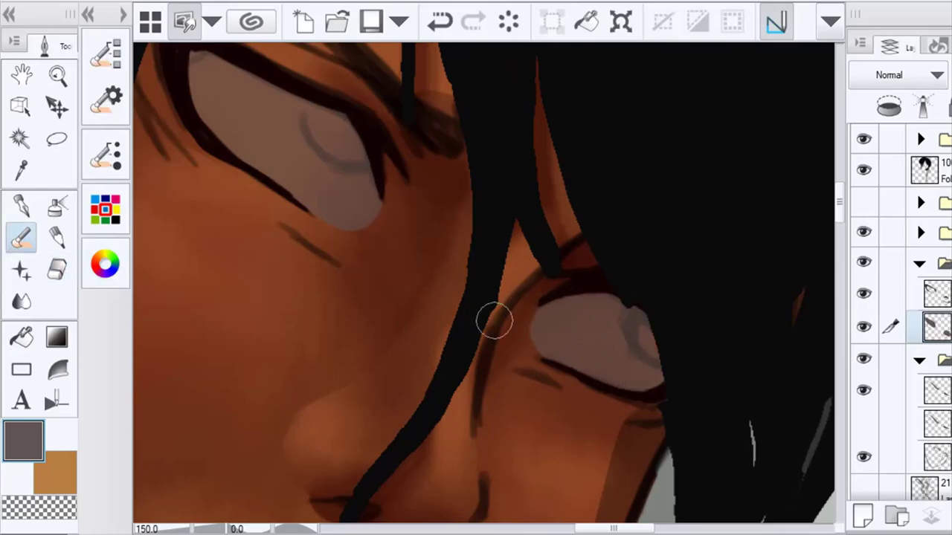
{"action": "scroll", "coordinate": [559, 346], "scroll_direction": "down", "scroll_amount": 5}
{"action": "scroll", "coordinate": [543, 283], "scroll_direction": "up", "scroll_amount": 4}
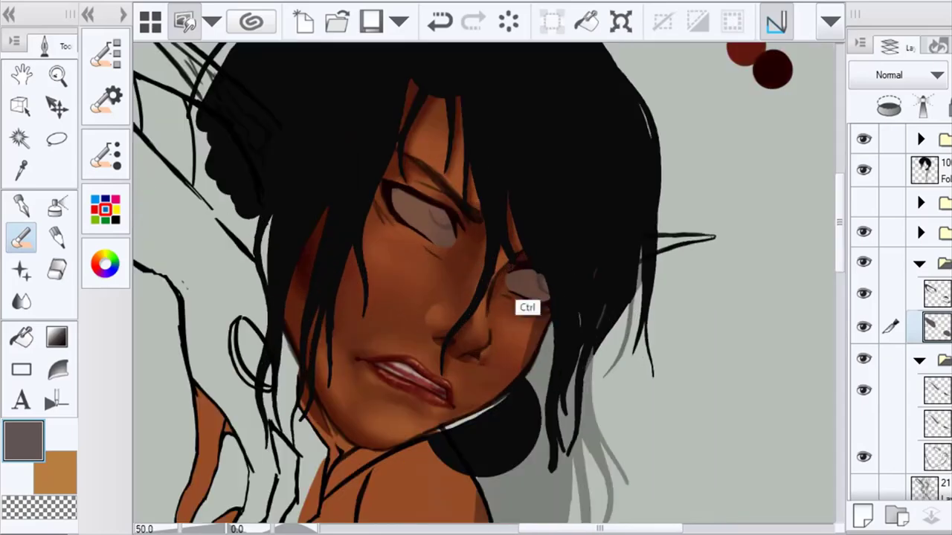
{"action": "key", "text": "e"}
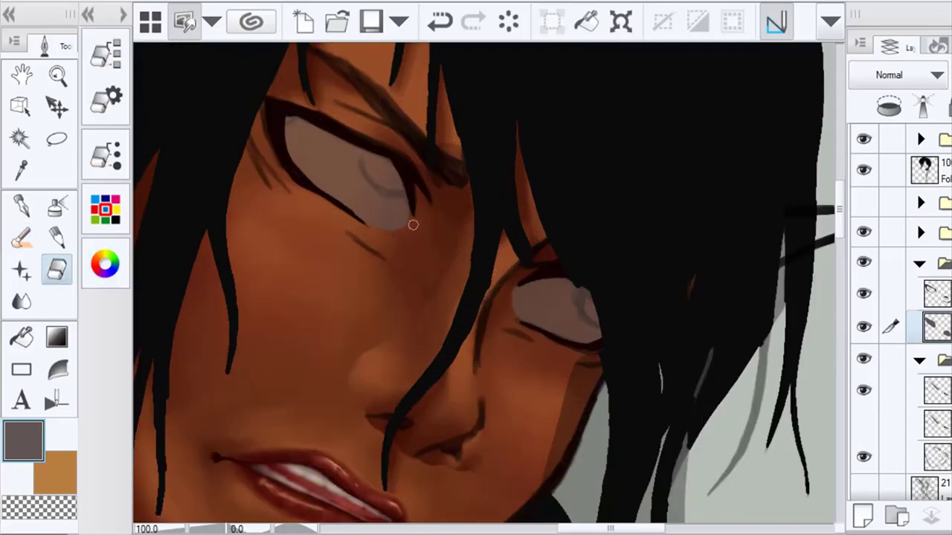
Paint light beige over the left eye's greyish base on a new layer and blend it in, leaving the layer unclipped
{"action": "mouse_move", "coordinate": [342, 238]}
{"action": "left_mouse_down"}
{"action": "mouse_move", "coordinate": [391, 262]}
{"action": "mouse_move", "coordinate": [334, 232]}
{"action": "mouse_move", "coordinate": [344, 250]}
{"action": "mouse_move", "coordinate": [433, 308]}
{"action": "mouse_move", "coordinate": [406, 281]}
{"action": "left_mouse_up"}
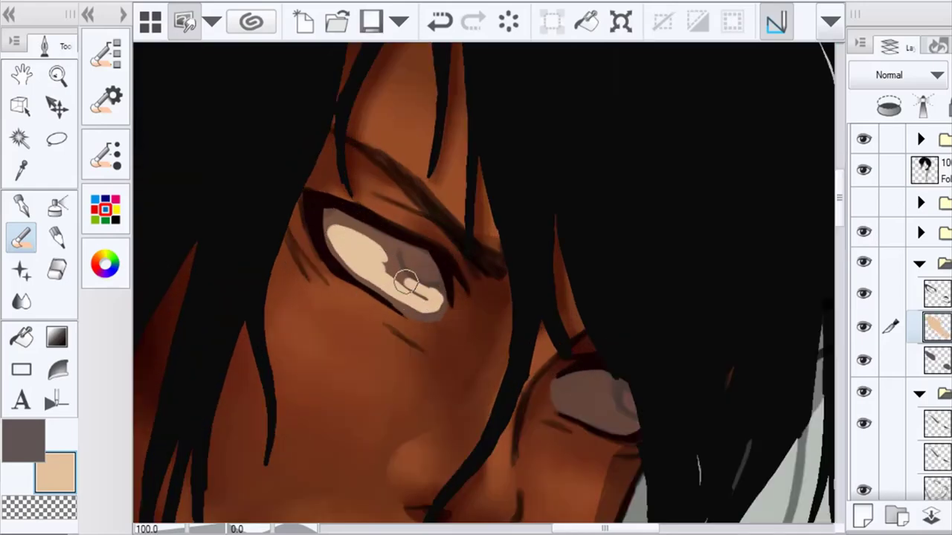
{"action": "left_click", "coordinate": [21, 301]}
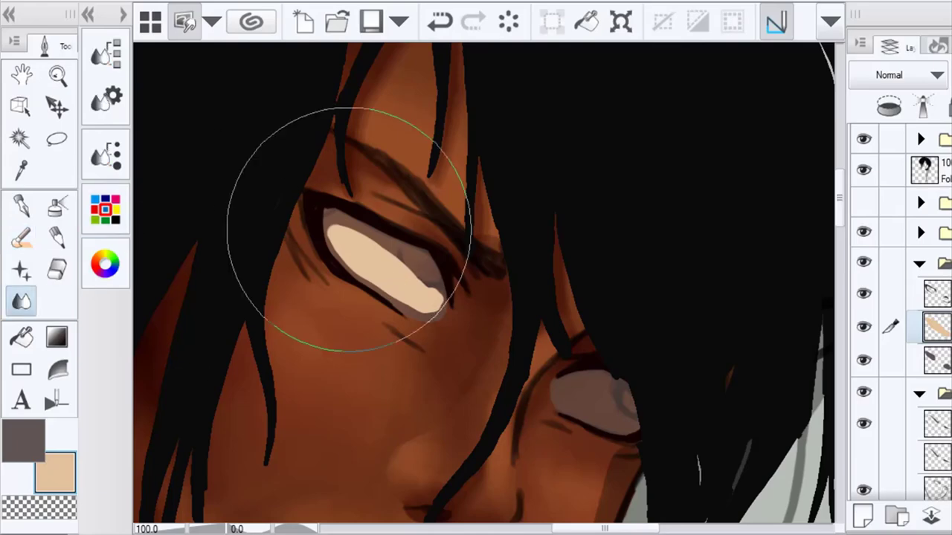
{"action": "left_click_drag", "start_coordinate": [349, 230], "coordinate": [478, 316]}
{"action": "left_click", "coordinate": [887, 107]}
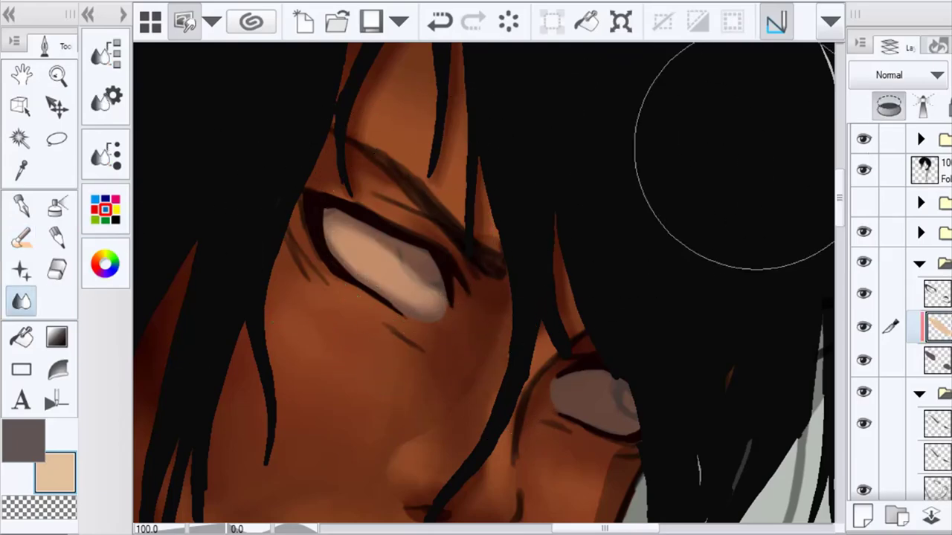
{"action": "scroll", "coordinate": [731, 210], "scroll_direction": "down", "scroll_amount": 5}
{"action": "left_click", "coordinate": [437, 23]}
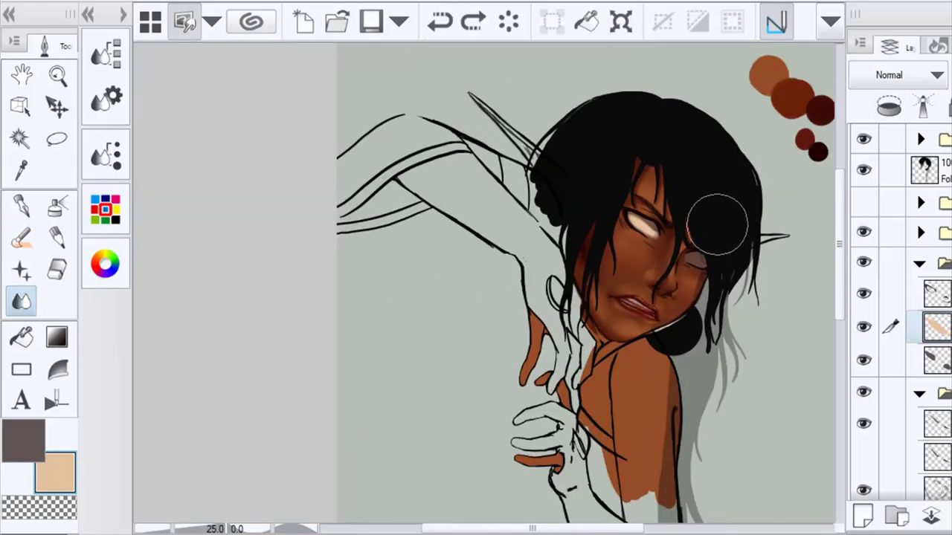
Change the beige secondary colour to a paler, less saturated tone and return to the brush
{"action": "scroll", "coordinate": [715, 222], "scroll_direction": "up", "scroll_amount": 2}
{"action": "left_click", "coordinate": [104, 264]}
{"action": "left_click", "coordinate": [239, 258]}
{"action": "mouse_move", "coordinate": [239, 256]}
{"action": "left_mouse_down"}
{"action": "mouse_move", "coordinate": [223, 230]}
{"action": "mouse_move", "coordinate": [227, 215]}
{"action": "left_mouse_up"}
{"action": "key", "text": "b"}
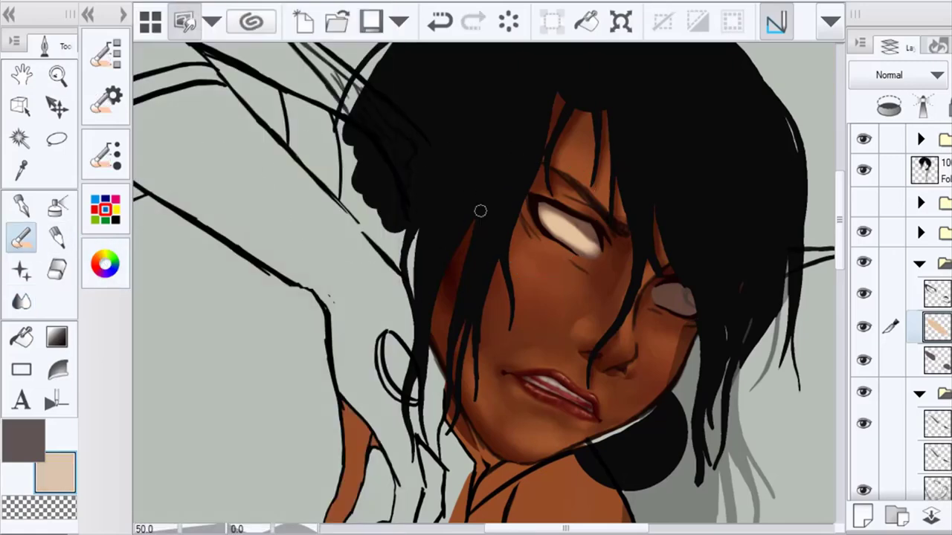
Sample the eye white and adjust the main colour to a greyish tan (H 30, S 20, V 67) for brushing
{"action": "key", "text": "i"}
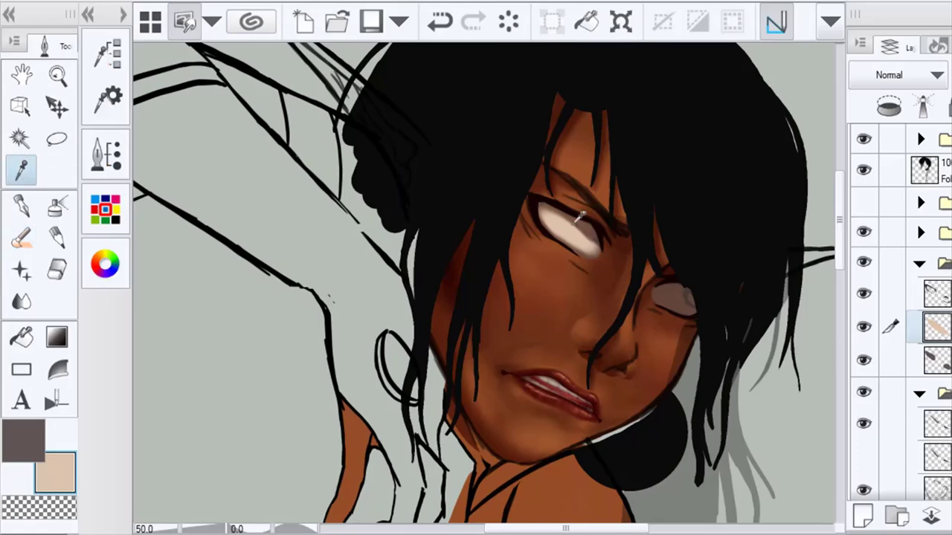
{"action": "left_click", "coordinate": [34, 432]}
{"action": "left_click", "coordinate": [123, 252]}
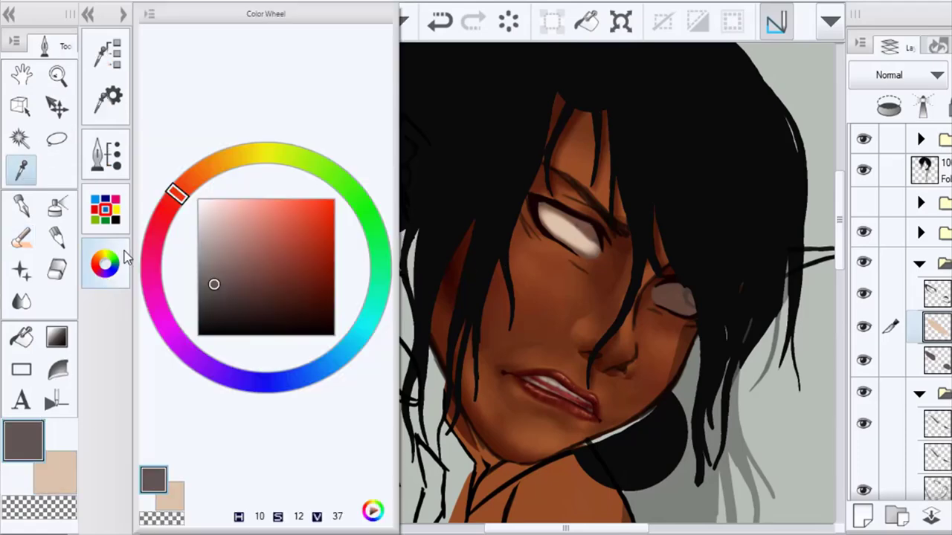
{"action": "left_click", "coordinate": [25, 175]}
{"action": "left_click", "coordinate": [540, 207]}
{"action": "left_click", "coordinate": [122, 254]}
{"action": "left_click", "coordinate": [225, 244]}
{"action": "left_click", "coordinate": [22, 238]}
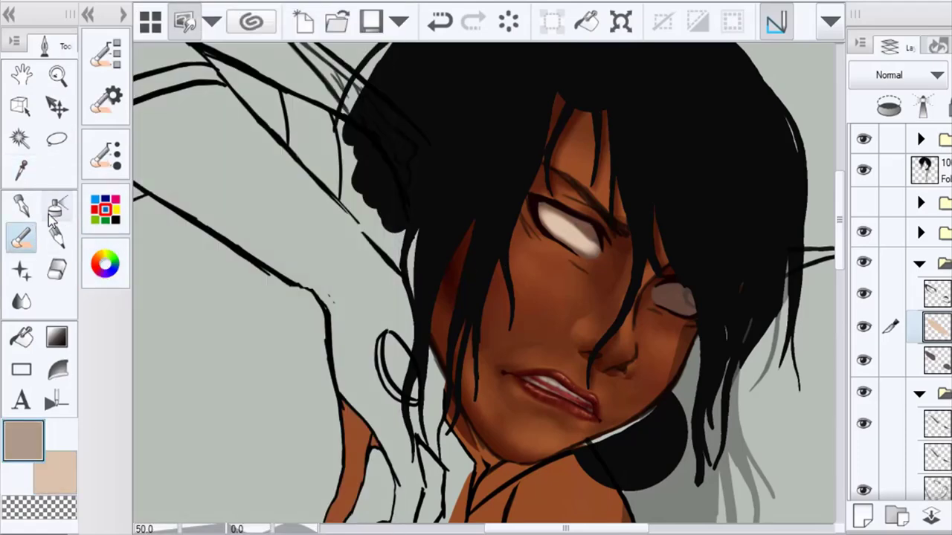
Brush the greyish tan over the whites of both eyes and blend the edges
{"action": "left_click_drag", "start_coordinate": [540, 220], "coordinate": [556, 207]}
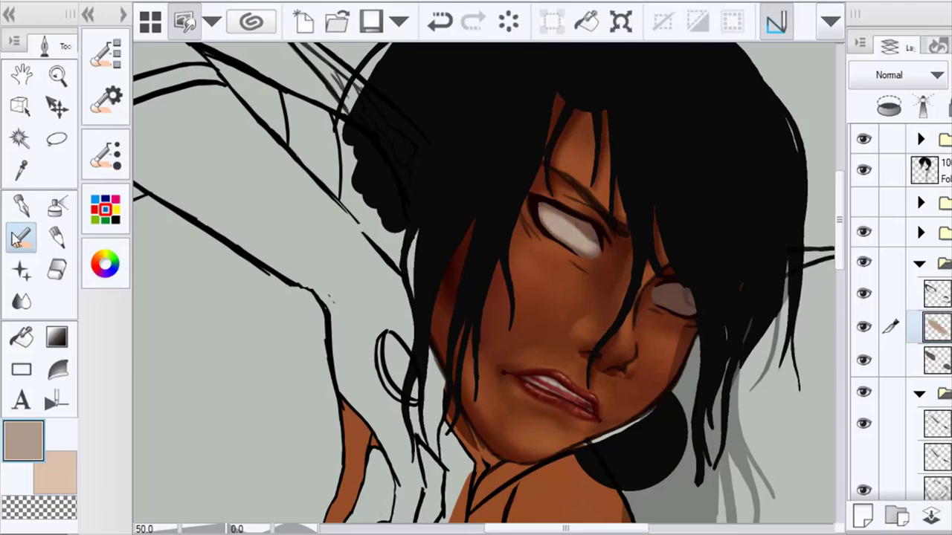
{"action": "scroll", "coordinate": [684, 308], "scroll_direction": "up", "scroll_amount": 3}
{"action": "mouse_move", "coordinate": [632, 282]}
{"action": "left_mouse_down"}
{"action": "mouse_move", "coordinate": [655, 311]}
{"action": "mouse_move", "coordinate": [670, 312]}
{"action": "mouse_move", "coordinate": [661, 293]}
{"action": "mouse_move", "coordinate": [675, 307]}
{"action": "mouse_move", "coordinate": [638, 281]}
{"action": "mouse_move", "coordinate": [679, 287]}
{"action": "left_mouse_up"}
{"action": "left_click", "coordinate": [20, 269]}
{"action": "left_click", "coordinate": [439, 22]}
{"action": "key", "text": "e"}
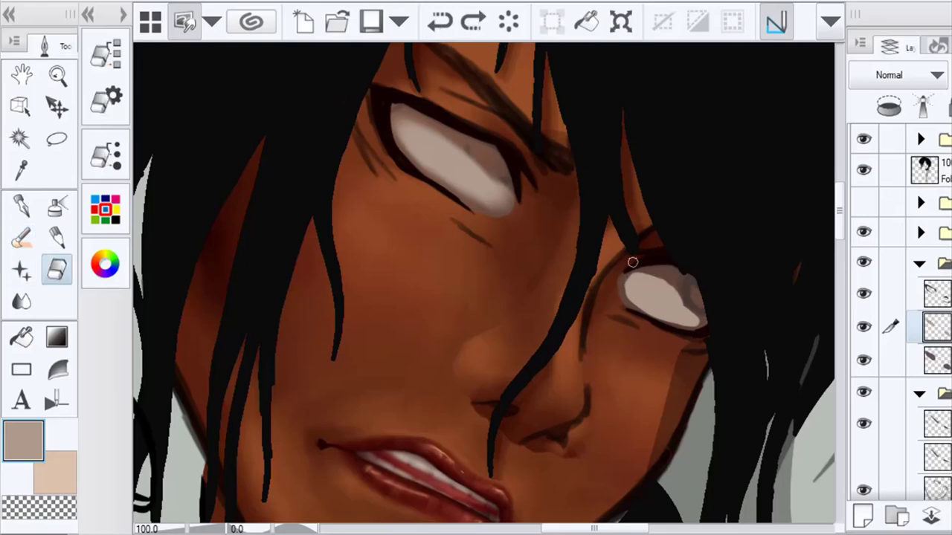
{"action": "key", "text": "ctrl+y"}
{"action": "key", "text": "j"}
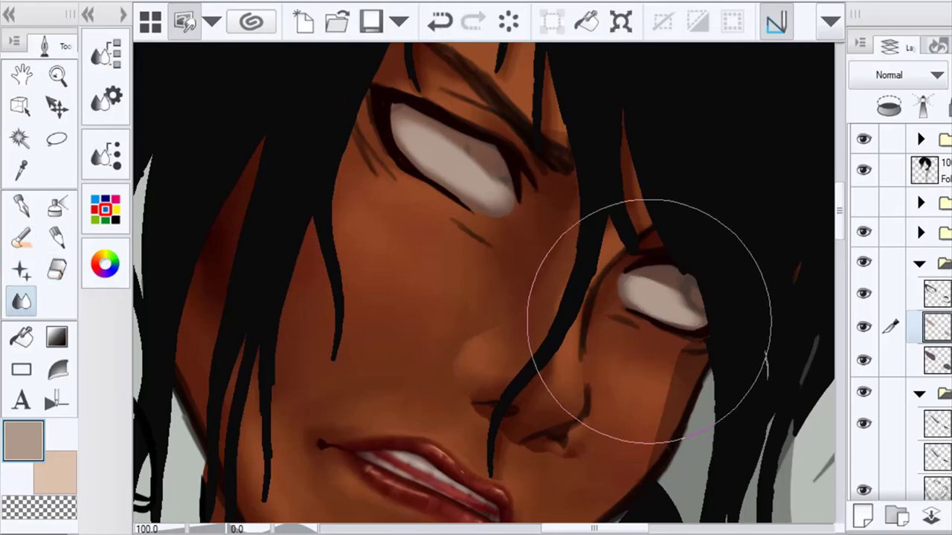
Add a new layer, paint a small pale beige highlight on each eyeball, and blend the highlights
{"action": "left_click", "coordinate": [863, 515]}
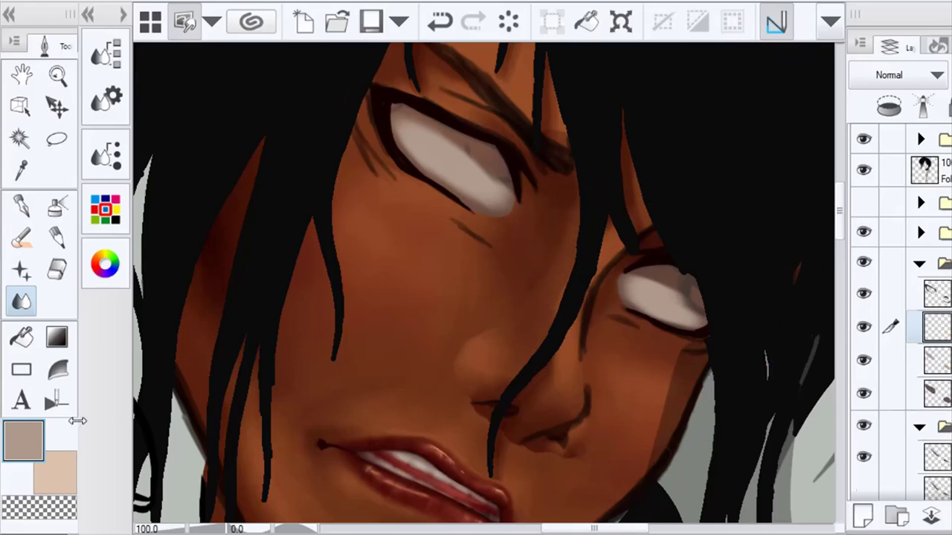
{"action": "left_click", "coordinate": [58, 476]}
{"action": "left_click", "coordinate": [21, 238]}
{"action": "left_click_drag", "start_coordinate": [425, 147], "coordinate": [440, 158]}
{"action": "key", "text": "j"}
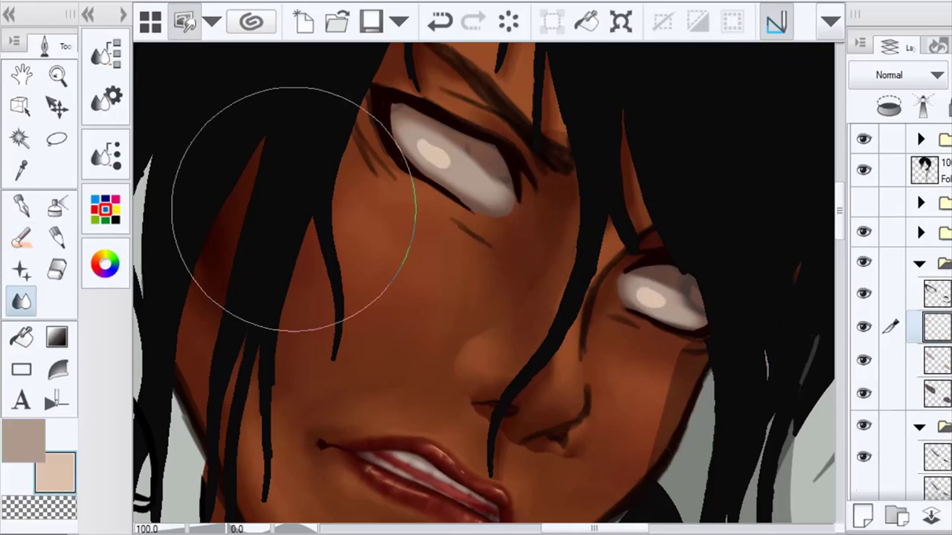
Add a layer beneath the skin base layer and paint pale beige and greyish tan swatches below the existing colour palette
{"action": "scroll", "coordinate": [706, 347], "scroll_direction": "down", "scroll_amount": 5}
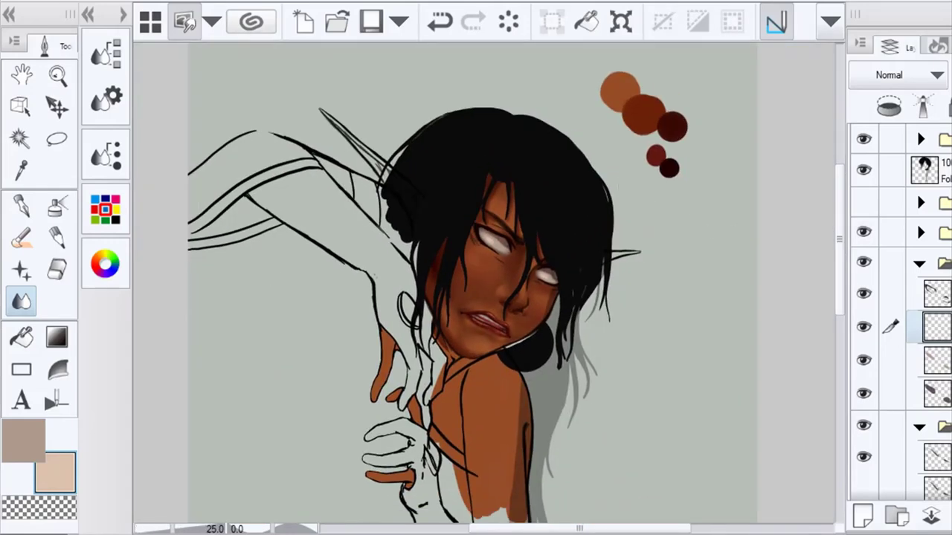
{"action": "scroll", "coordinate": [929, 357], "scroll_direction": "down", "scroll_amount": 5}
{"action": "left_click", "coordinate": [938, 418]}
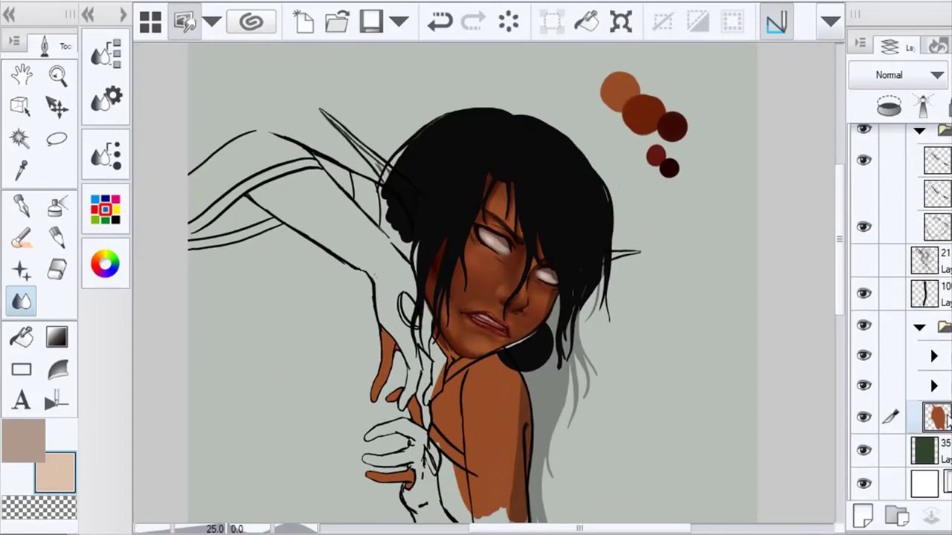
{"action": "left_click", "coordinate": [862, 516]}
{"action": "left_click_drag", "start_coordinate": [938, 418], "coordinate": [938, 464]}
{"action": "key", "text": "b"}
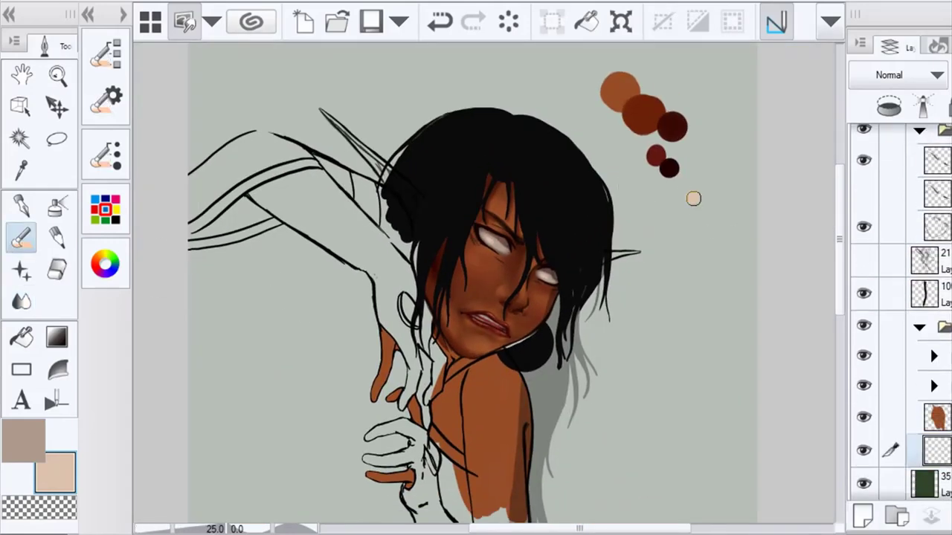
{"action": "key", "text": "x"}
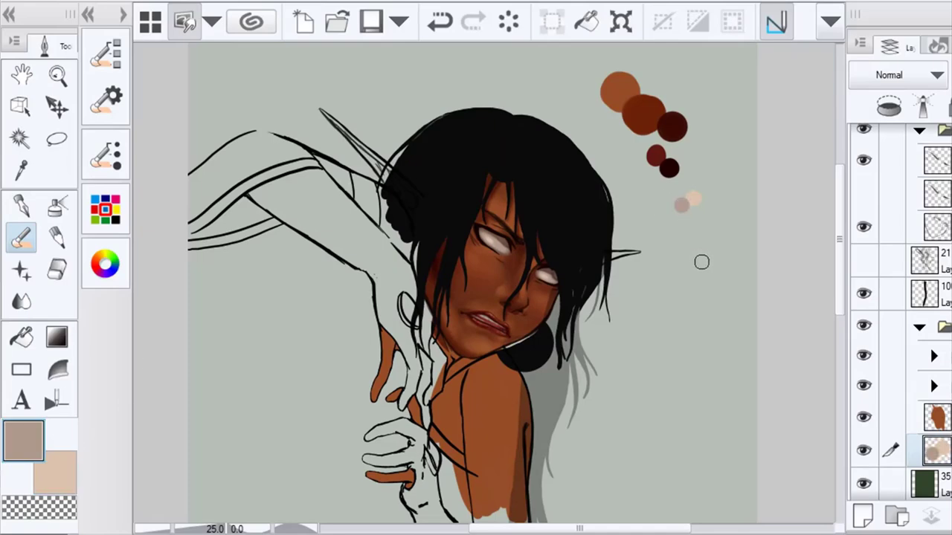
Toggle the sketch layer to check it, and add a new layer between the eye highlights and the eye lines
{"action": "scroll", "coordinate": [525, 221], "scroll_direction": "up", "scroll_amount": 5}
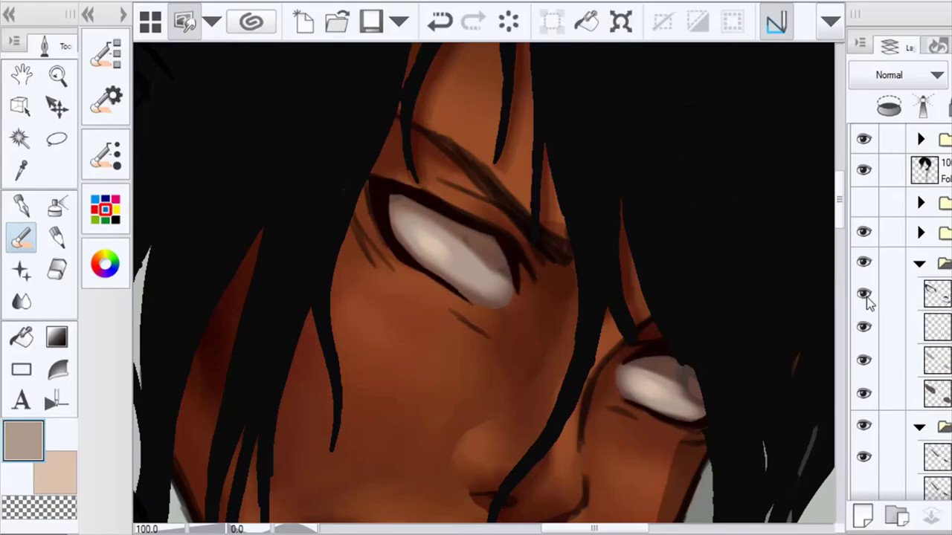
{"action": "scroll", "coordinate": [900, 312], "scroll_direction": "down", "scroll_amount": 3}
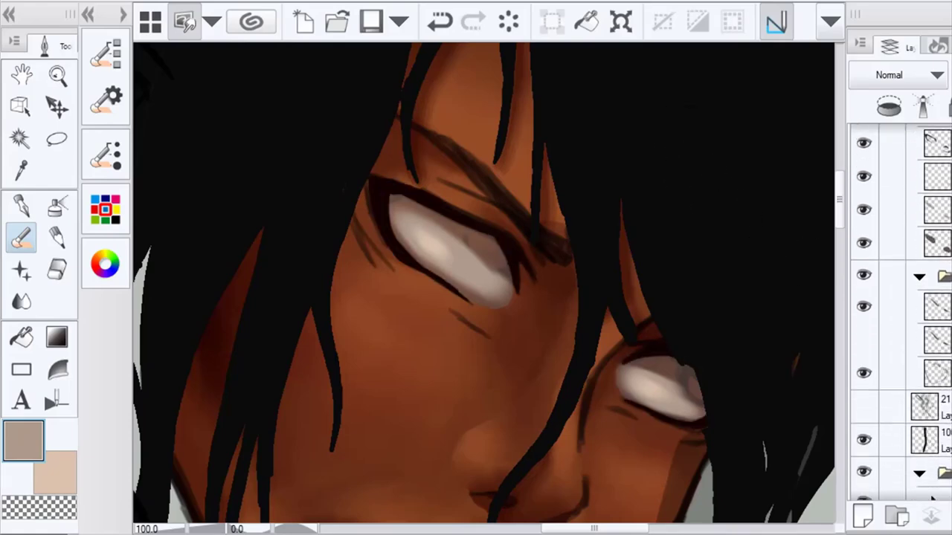
{"action": "left_click", "coordinate": [863, 374]}
{"action": "left_click", "coordinate": [864, 374]}
{"action": "left_click", "coordinate": [929, 374]}
{"action": "scroll", "coordinate": [899, 312], "scroll_direction": "up", "scroll_amount": 3}
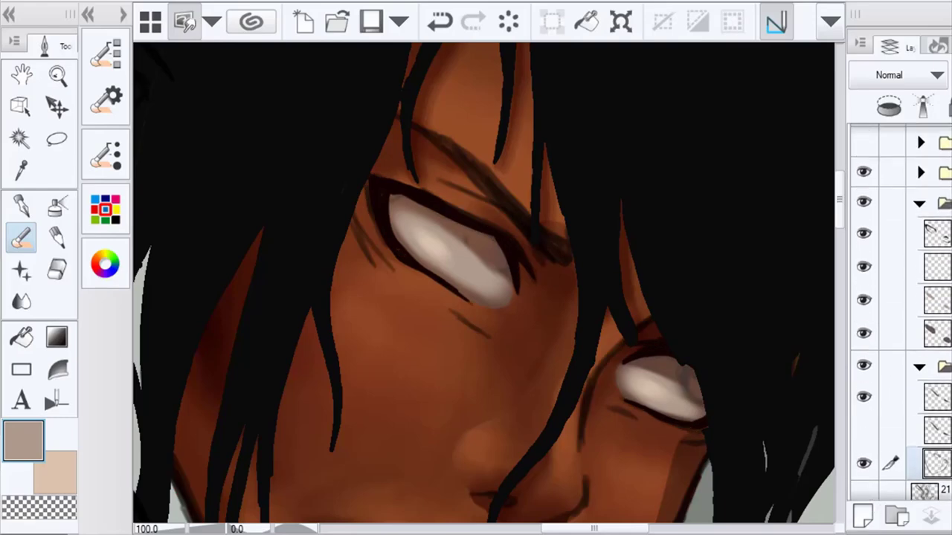
{"action": "left_click", "coordinate": [935, 333]}
{"action": "left_click", "coordinate": [935, 233]}
{"action": "left_click", "coordinate": [935, 267]}
{"action": "left_click", "coordinate": [863, 515]}
Set the brush colour to a bright cyan (H 187, S 89, V 92)
{"action": "left_click", "coordinate": [105, 263]}
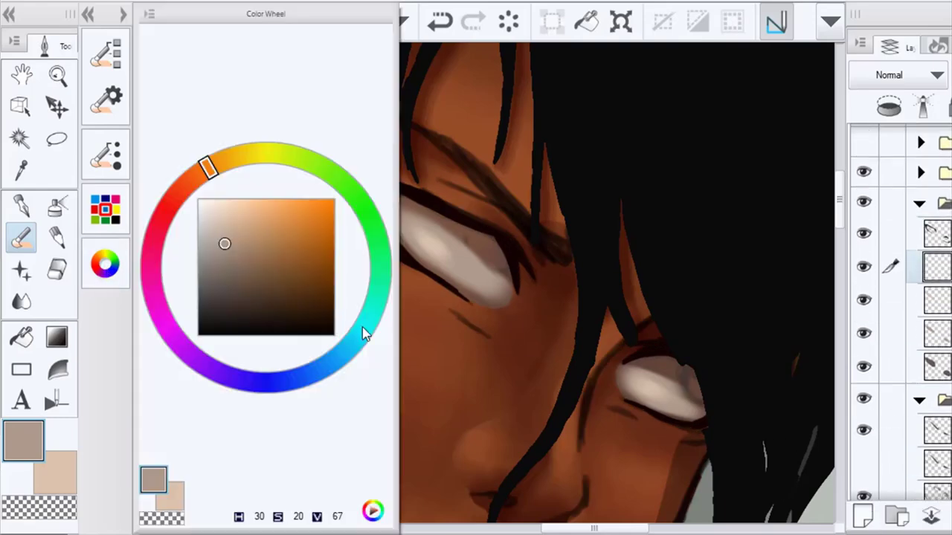
{"action": "left_click", "coordinate": [365, 324]}
{"action": "left_click_drag", "start_coordinate": [321, 243], "coordinate": [321, 214]}
{"action": "left_click", "coordinate": [372, 353]}
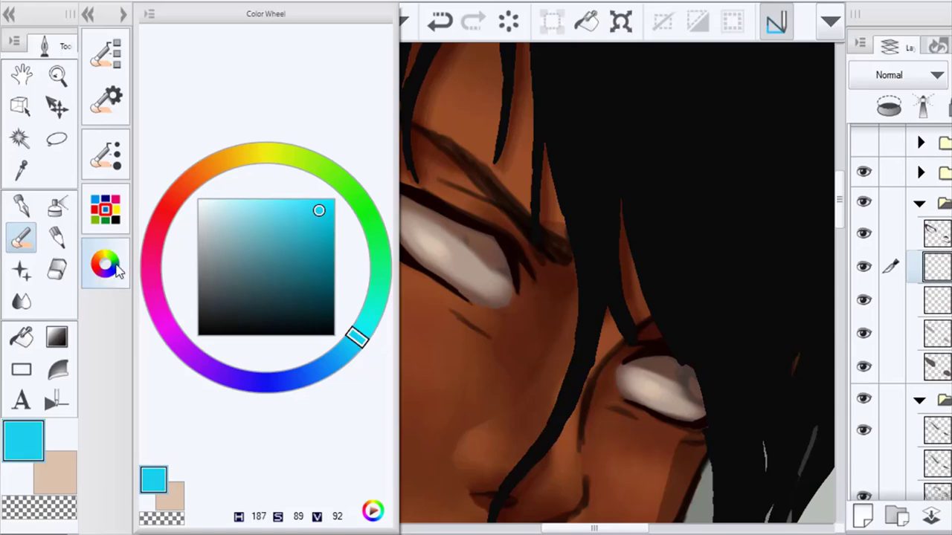
{"action": "left_click", "coordinate": [105, 263]}
Paint bright cyan irises in both eyes against the upper lash lines and blend their outer edges
{"action": "left_click", "coordinate": [485, 255]}
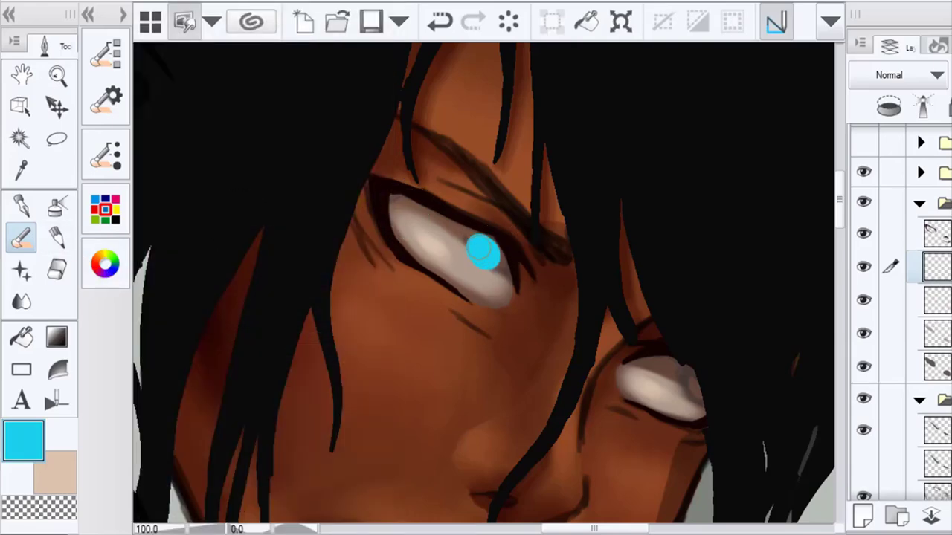
{"action": "mouse_move", "coordinate": [687, 373]}
{"action": "left_mouse_down"}
{"action": "mouse_move", "coordinate": [698, 387]}
{"action": "mouse_move", "coordinate": [619, 324]}
{"action": "left_mouse_up"}
{"action": "scroll", "coordinate": [710, 398], "scroll_direction": "down", "scroll_amount": 6}
{"action": "scroll", "coordinate": [613, 325], "scroll_direction": "up", "scroll_amount": 7}
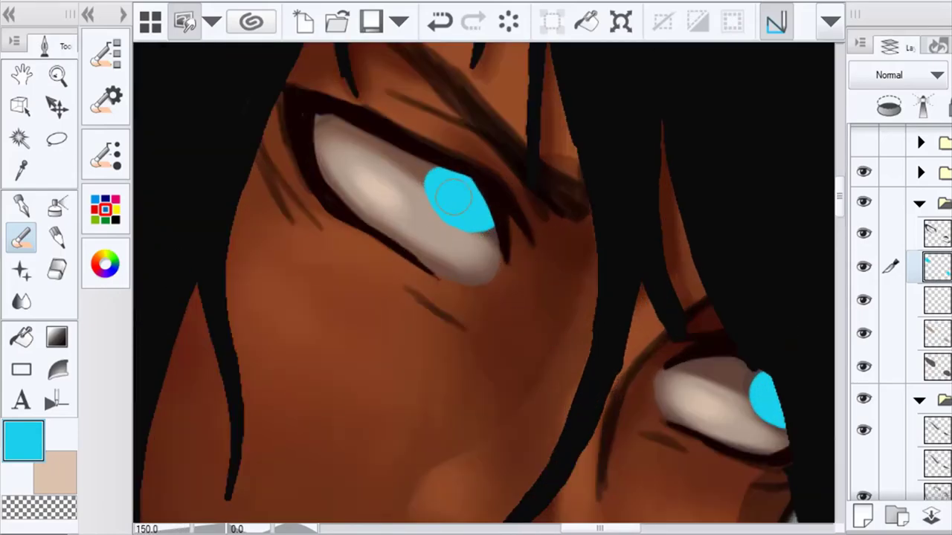
{"action": "left_click", "coordinate": [21, 301]}
{"action": "left_click", "coordinate": [469, 229]}
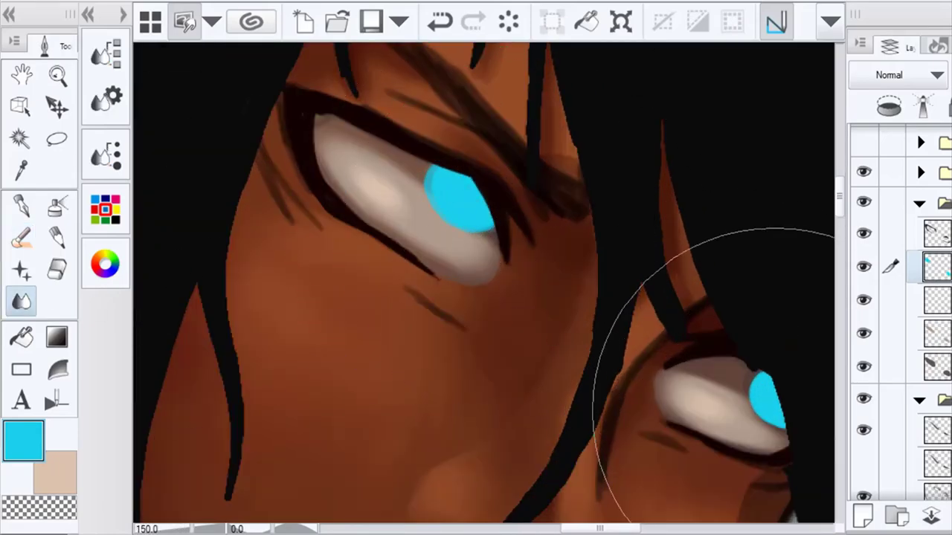
{"action": "left_click", "coordinate": [774, 410]}
Add a new layer above the irises, choose a dark navy blue, and brush the outer rim of the left eye's iris
{"action": "left_click", "coordinate": [860, 520]}
{"action": "left_click", "coordinate": [105, 263]}
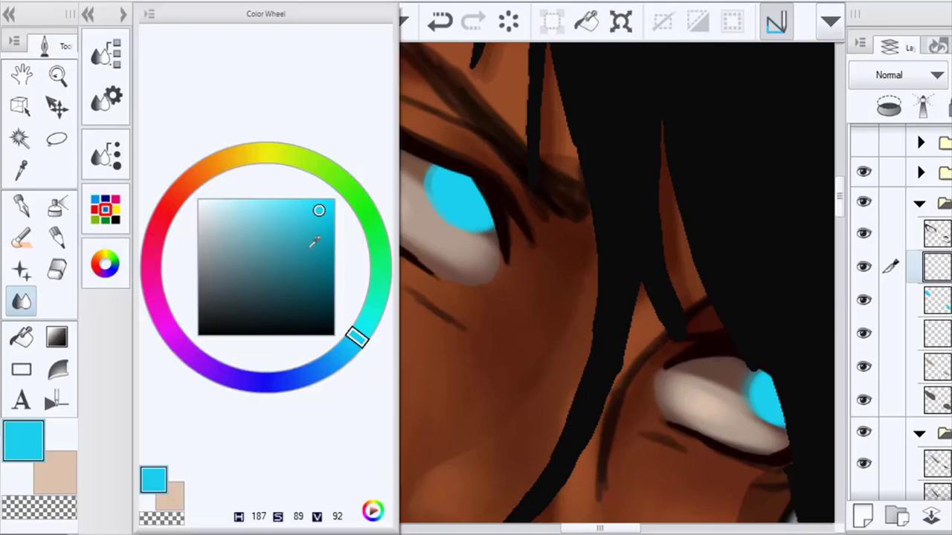
{"action": "left_click", "coordinate": [312, 256]}
{"action": "left_click", "coordinate": [335, 360]}
{"action": "left_click", "coordinate": [330, 284]}
{"action": "left_click", "coordinate": [105, 263]}
{"action": "left_click", "coordinate": [21, 238]}
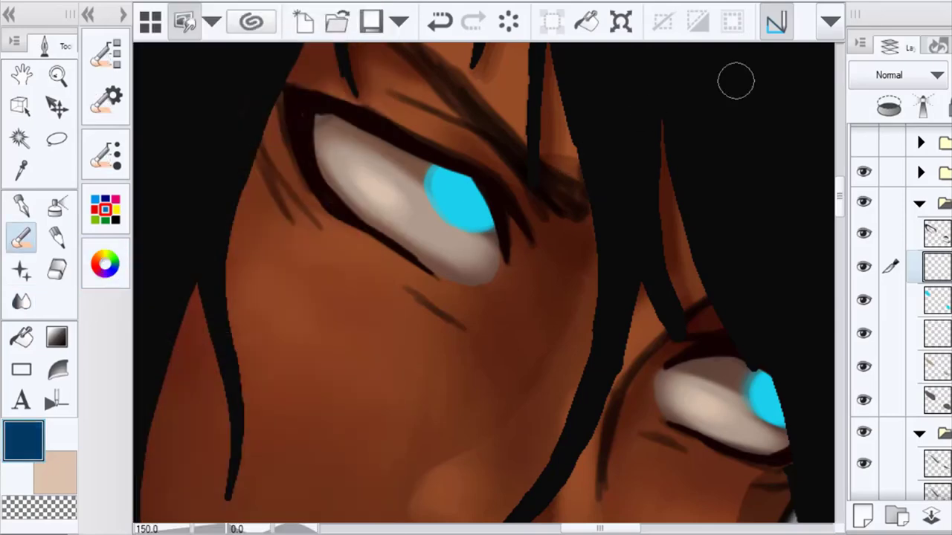
{"action": "mouse_move", "coordinate": [431, 172]}
{"action": "left_mouse_down"}
{"action": "mouse_move", "coordinate": [440, 215]}
{"action": "mouse_move", "coordinate": [434, 185]}
{"action": "mouse_move", "coordinate": [469, 231]}
{"action": "left_mouse_up"}
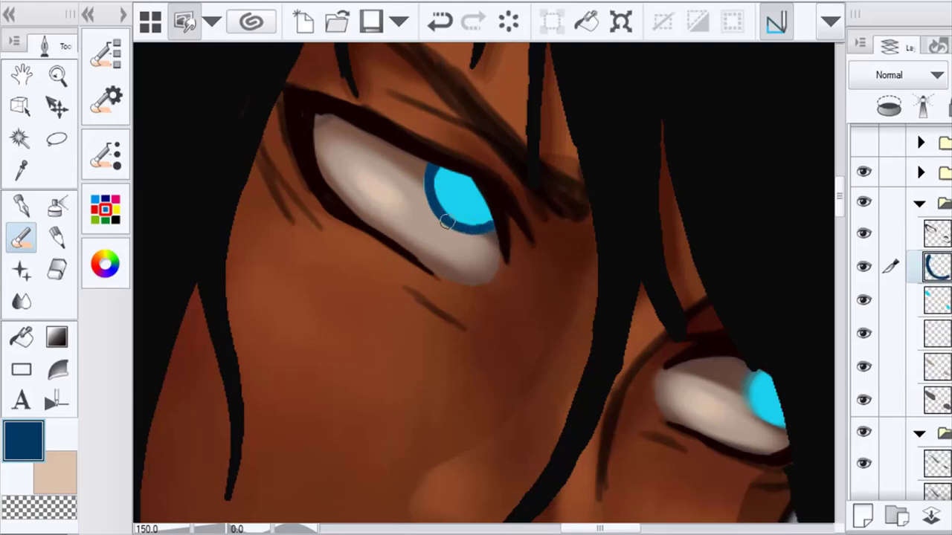
Lower the navy rim layer's opacity, add a rim to the right eye's iris, and blend the rims of both irises
{"action": "left_click_drag", "start_coordinate": [951, 75], "coordinate": [951, 76]}
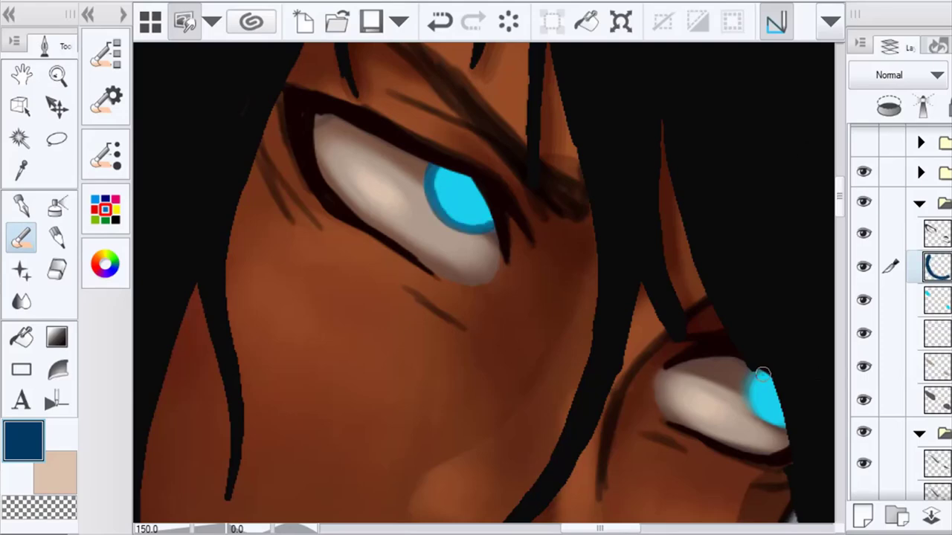
{"action": "left_click_drag", "start_coordinate": [748, 389], "coordinate": [775, 411]}
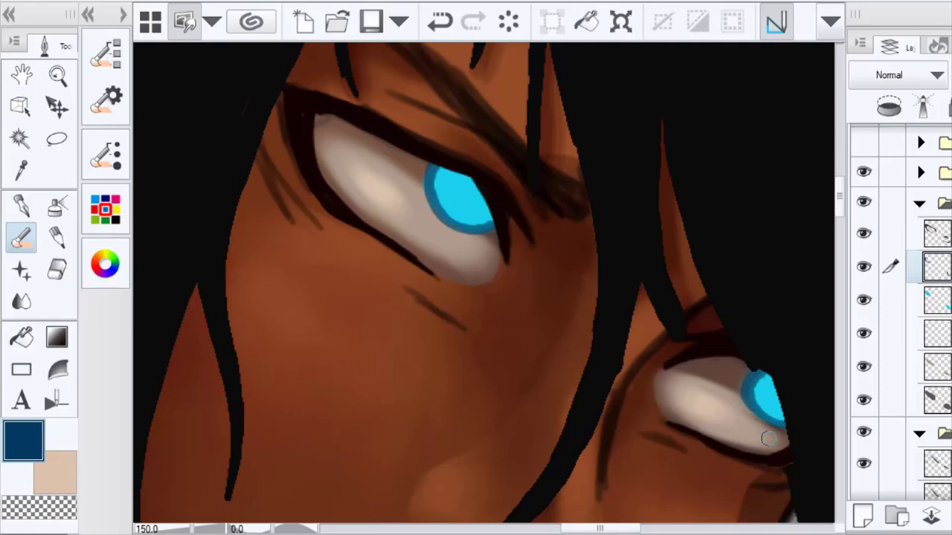
{"action": "key", "text": "j"}
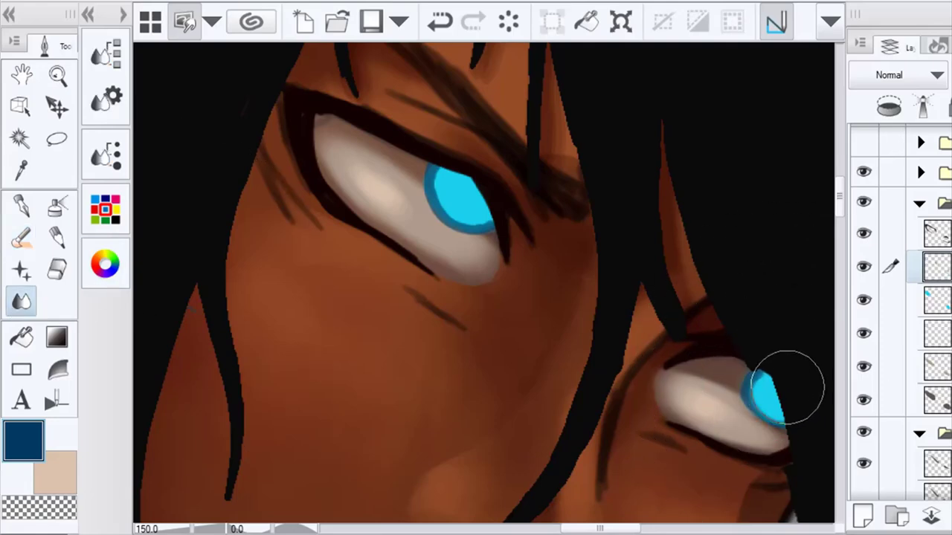
{"action": "left_click", "coordinate": [446, 25]}
{"action": "left_click_drag", "start_coordinate": [785, 404], "coordinate": [761, 390]}
{"action": "left_click_drag", "start_coordinate": [466, 200], "coordinate": [490, 202]}
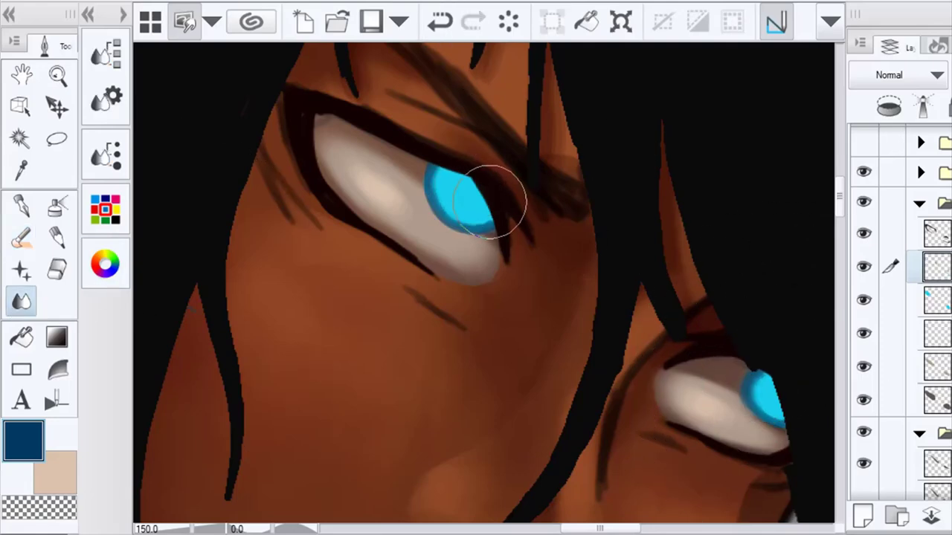
{"action": "left_click_drag", "start_coordinate": [436, 183], "coordinate": [471, 245]}
Add another layer above the cyan irises and clip both the rim layer and the new layer to them
{"action": "scroll", "coordinate": [525, 284], "scroll_direction": "down", "scroll_amount": 4}
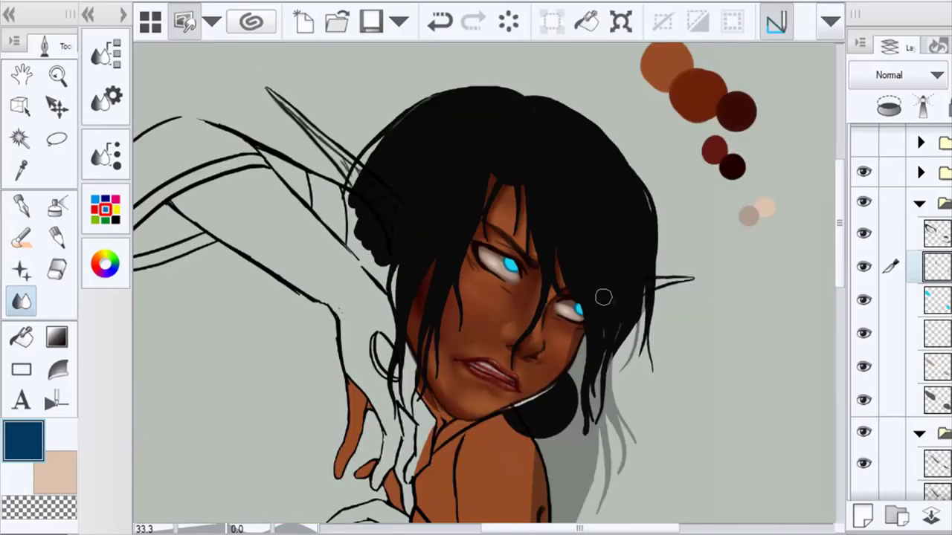
{"action": "left_click", "coordinate": [915, 305]}
{"action": "left_click", "coordinate": [862, 515]}
{"action": "left_click_drag", "start_coordinate": [933, 267], "coordinate": [933, 312]}
{"action": "left_click", "coordinate": [891, 266]}
{"action": "left_click", "coordinate": [893, 106]}
Select the upper clipped layer and set the brush to a darker navy blue
{"action": "scroll", "coordinate": [543, 260], "scroll_direction": "up", "scroll_amount": 4}
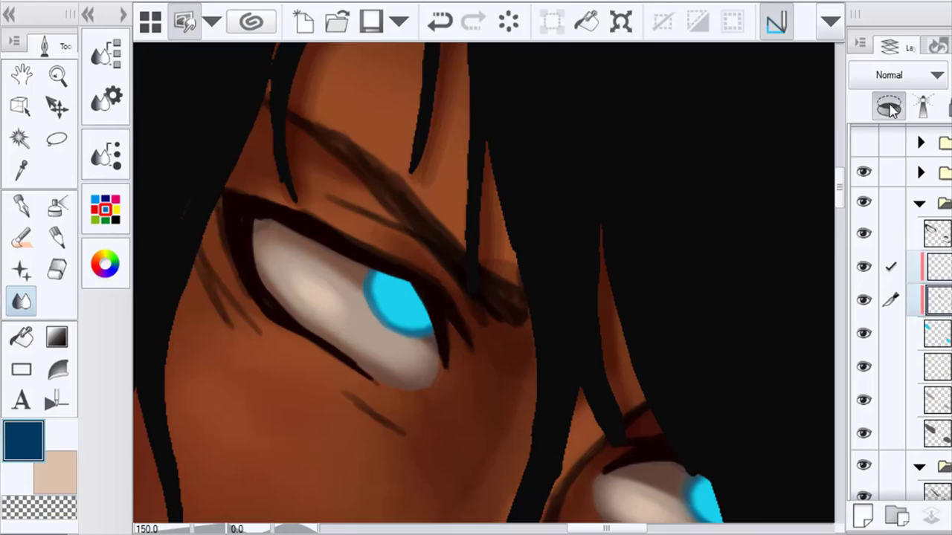
{"action": "left_click", "coordinate": [936, 266]}
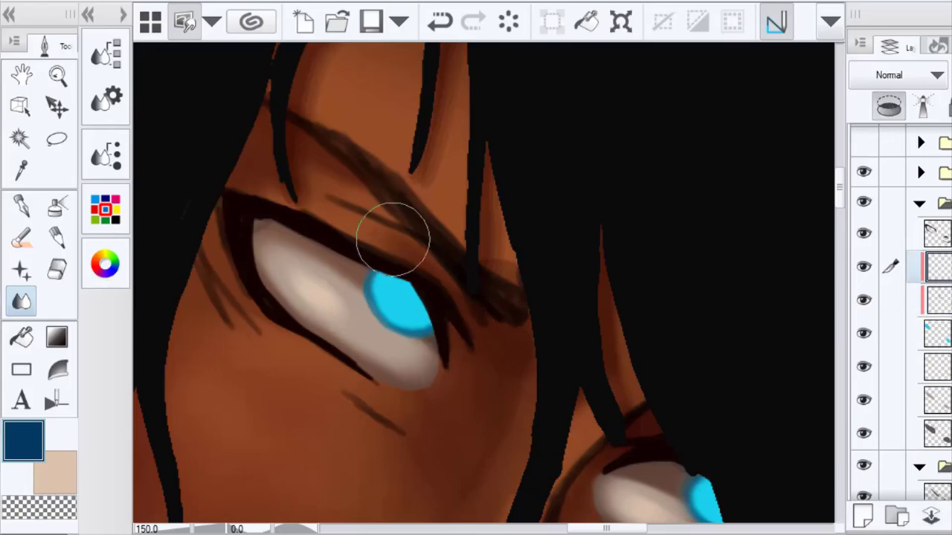
{"action": "left_click", "coordinate": [105, 264]}
{"action": "left_click_drag", "start_coordinate": [330, 283], "coordinate": [333, 297]}
{"action": "left_click", "coordinate": [320, 365]}
{"action": "left_click", "coordinate": [21, 238]}
Try shading the outer side of both irises in dark navy and blending the strokes into the cyan
{"action": "left_click_drag", "start_coordinate": [374, 272], "coordinate": [385, 261]}
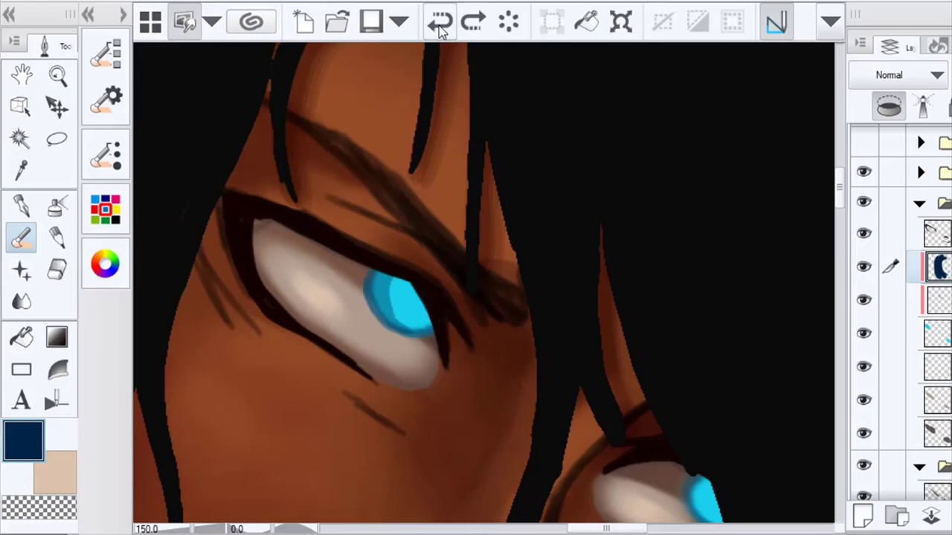
{"action": "left_click_drag", "start_coordinate": [586, 415], "coordinate": [552, 290]}
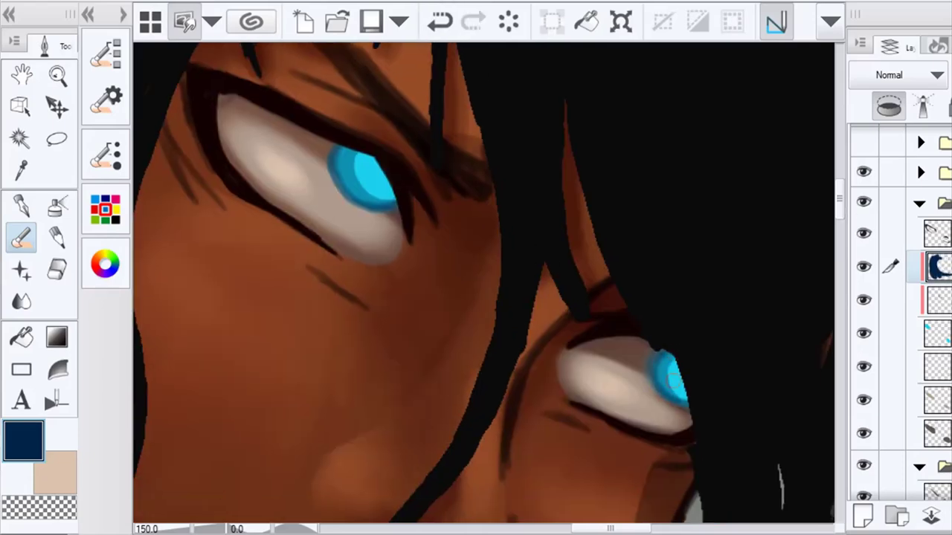
{"action": "left_click", "coordinate": [20, 301]}
{"action": "mouse_move", "coordinate": [393, 178]}
{"action": "left_mouse_down"}
{"action": "mouse_move", "coordinate": [371, 156]}
{"action": "mouse_move", "coordinate": [405, 205]}
{"action": "left_mouse_up"}
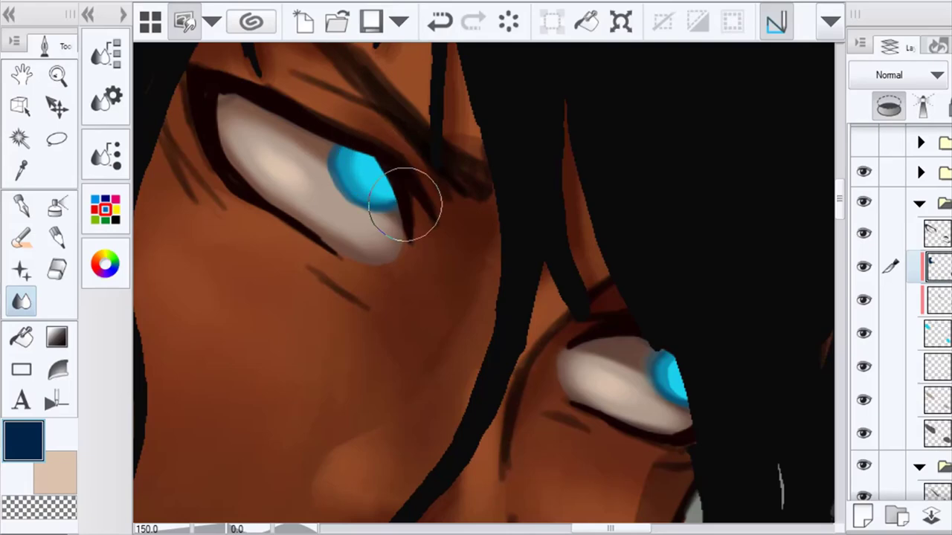
{"action": "left_click_drag", "start_coordinate": [674, 374], "coordinate": [687, 378]}
{"action": "scroll", "coordinate": [685, 377], "scroll_direction": "down", "scroll_amount": 5}
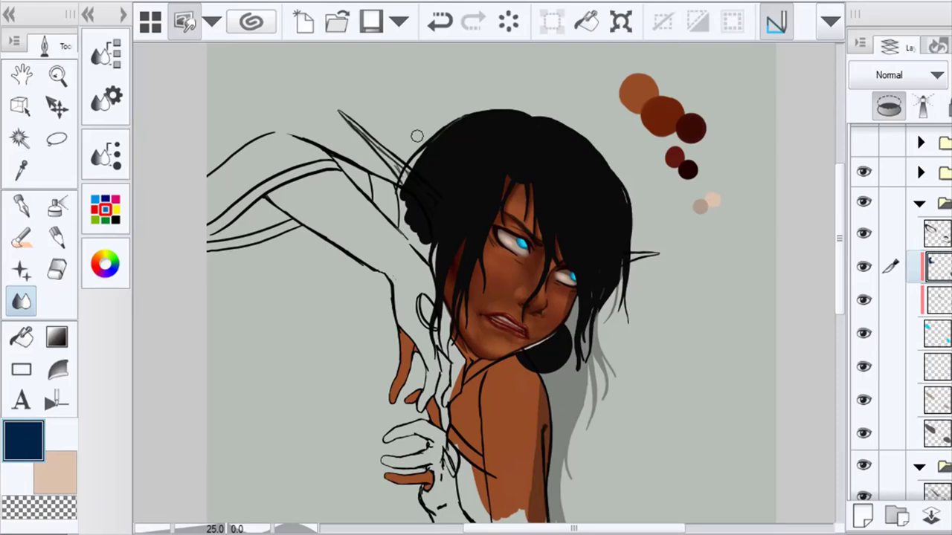
Discard the iris shading layer and brush a dark navy shadow beneath the left eye's upper lash line on a fresh clipped layer
{"action": "left_click_drag", "start_coordinate": [938, 266], "coordinate": [951, 515]}
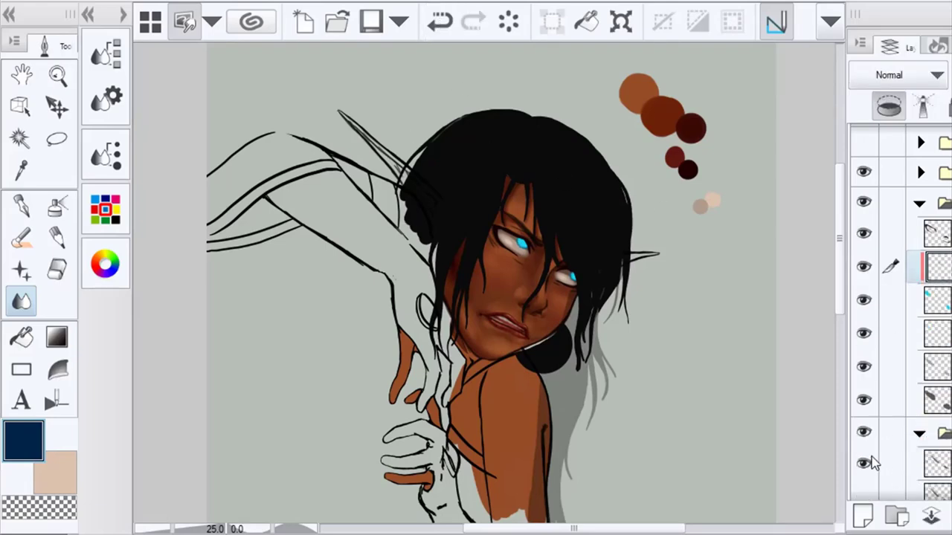
{"action": "left_click", "coordinate": [440, 22]}
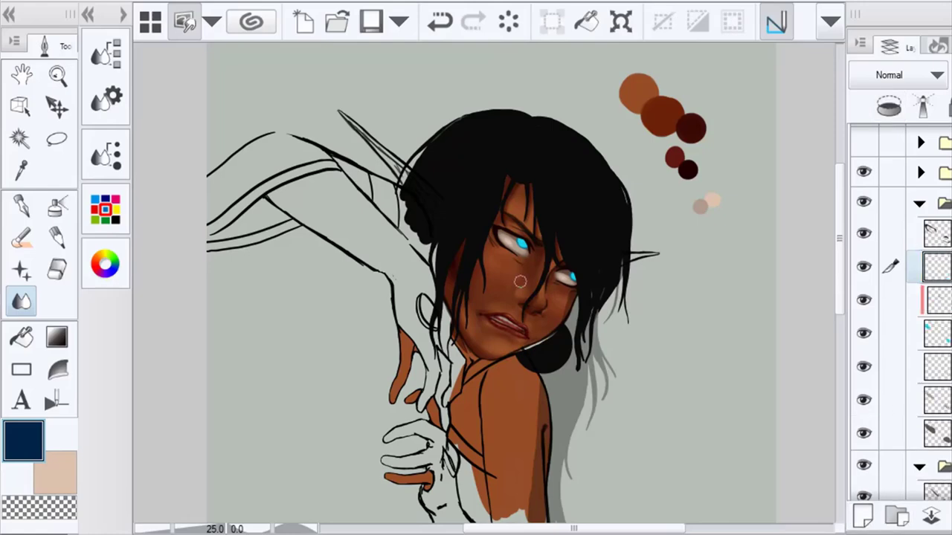
{"action": "scroll", "coordinate": [532, 212], "scroll_direction": "up", "scroll_amount": 4}
{"action": "scroll", "coordinate": [532, 212], "scroll_direction": "up", "scroll_amount": 2}
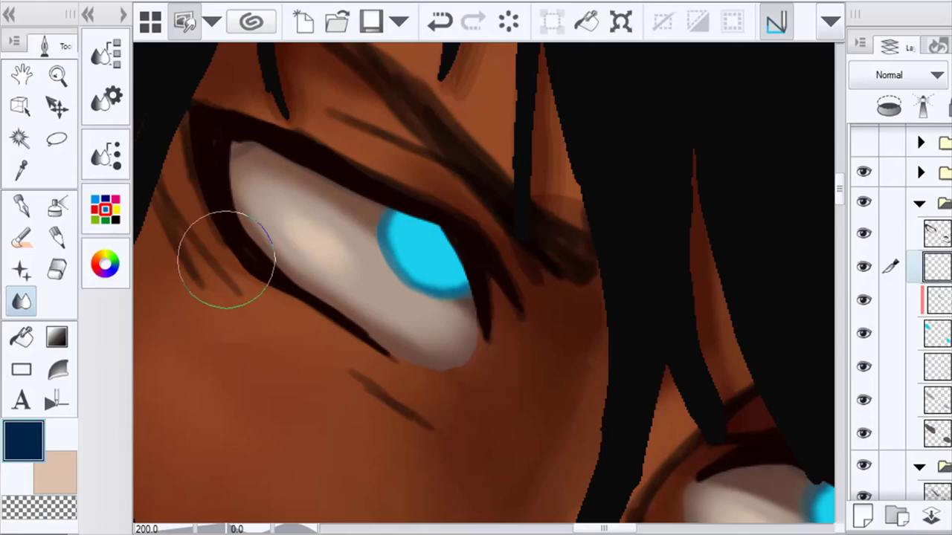
{"action": "key", "text": "b"}
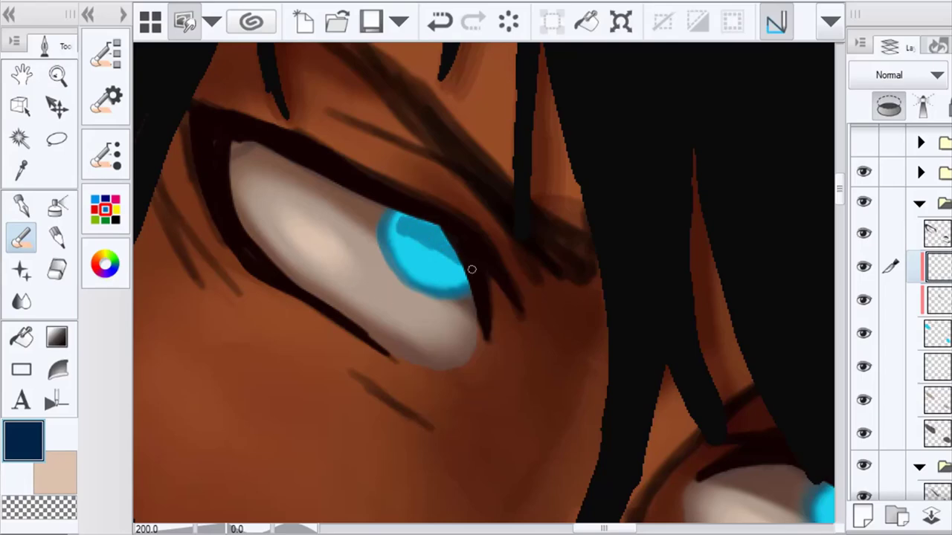
Paint an inner ring and pupil in the left iris on another clipped layer, and blend the navy shading on both layers
{"action": "left_click", "coordinate": [863, 515]}
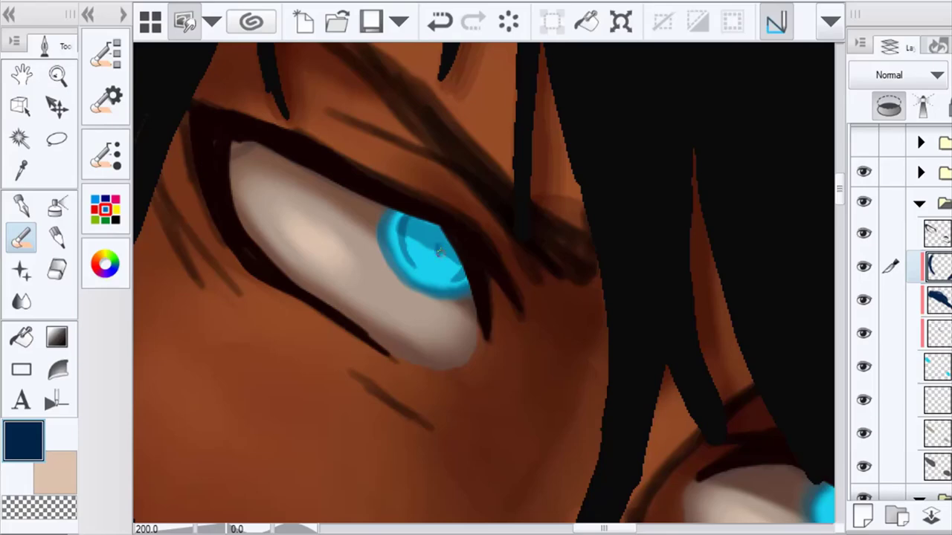
{"action": "left_click", "coordinate": [21, 301]}
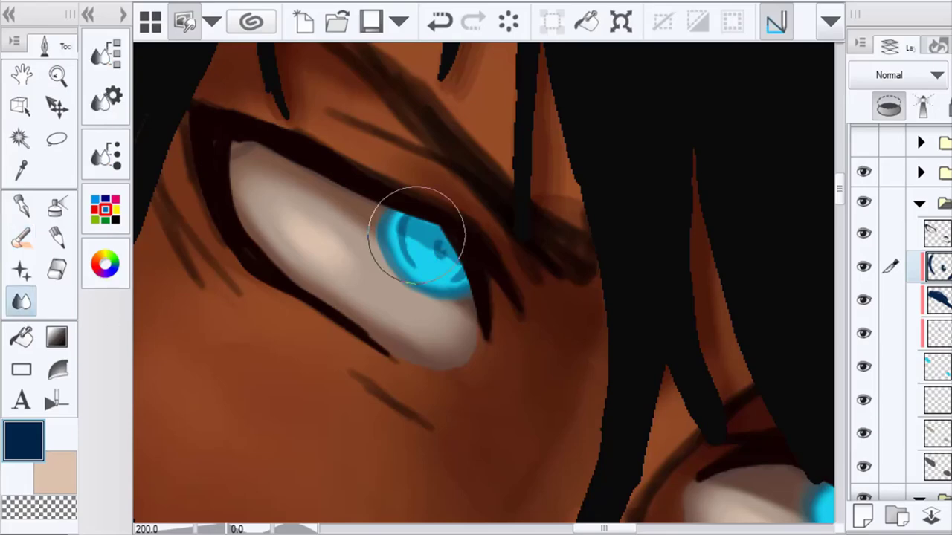
{"action": "mouse_move", "coordinate": [417, 233]}
{"action": "left_mouse_down"}
{"action": "mouse_move", "coordinate": [432, 246]}
{"action": "mouse_move", "coordinate": [421, 251]}
{"action": "mouse_move", "coordinate": [425, 265]}
{"action": "mouse_move", "coordinate": [472, 283]}
{"action": "left_mouse_up"}
{"action": "left_click", "coordinate": [938, 300]}
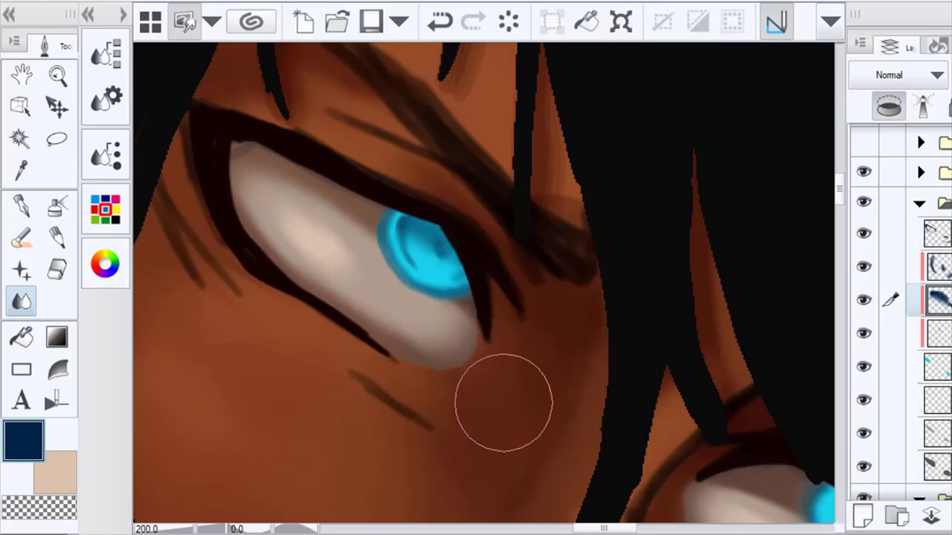
Choose a light cyan, dab small highlights on the left iris on a new clipped layer, and place it above the navy shading
{"action": "left_click", "coordinate": [21, 238]}
{"action": "left_click", "coordinate": [105, 264]}
{"action": "left_click", "coordinate": [361, 336]}
{"action": "left_click_drag", "start_coordinate": [300, 245], "coordinate": [280, 198]}
{"action": "left_click", "coordinate": [105, 265]}
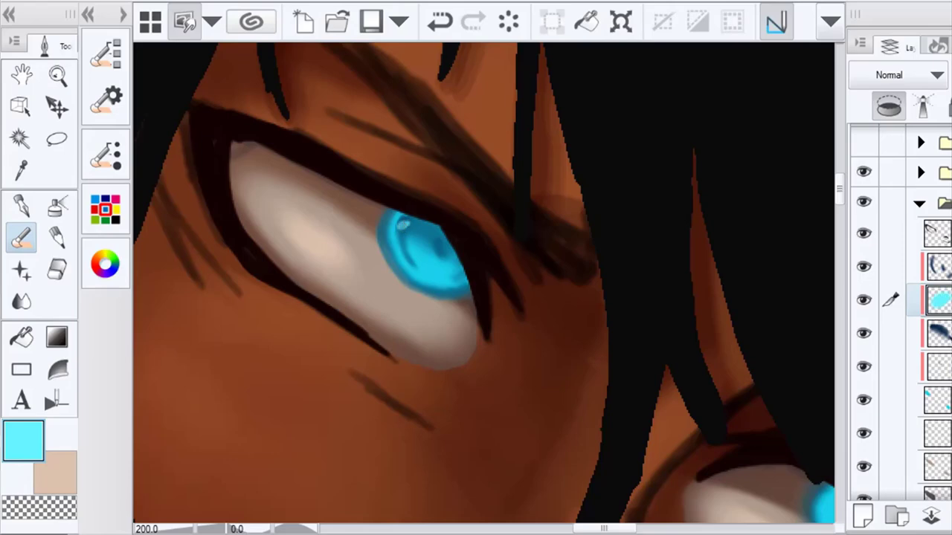
{"action": "left_click_drag", "start_coordinate": [938, 301], "coordinate": [938, 256]}
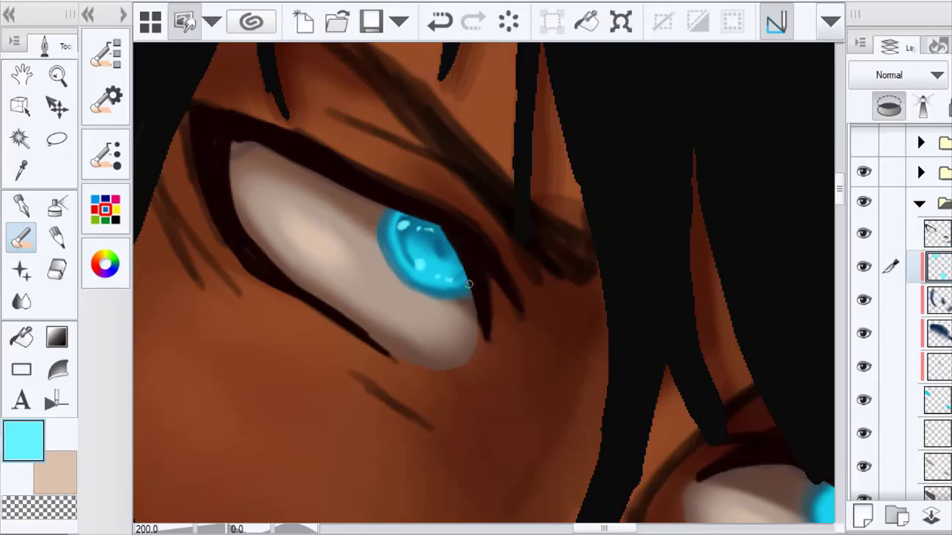
{"action": "scroll", "coordinate": [315, 282], "scroll_direction": "down", "scroll_amount": 5}
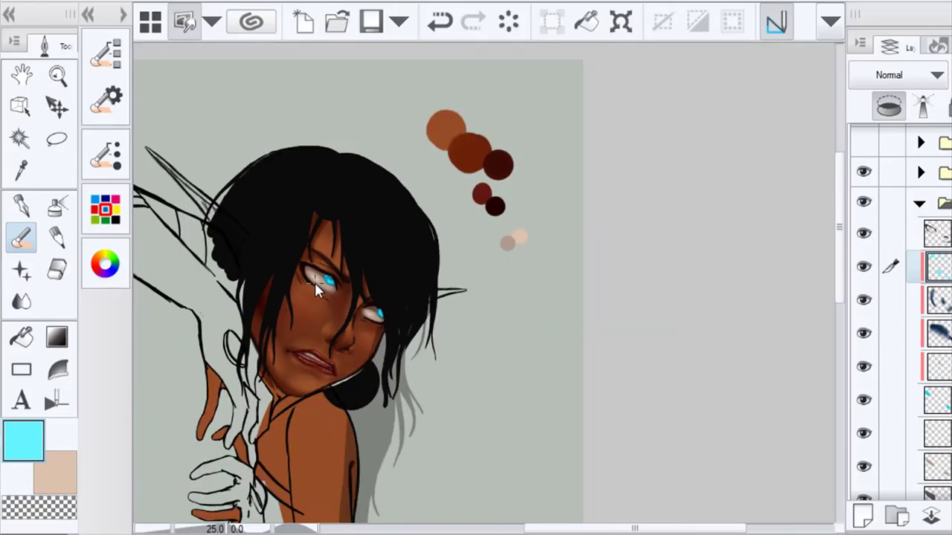
Select the empty layer beneath the cyan irises and set the secondary colour to a dark navy blue
{"action": "scroll", "coordinate": [315, 283], "scroll_direction": "up", "scroll_amount": 6}
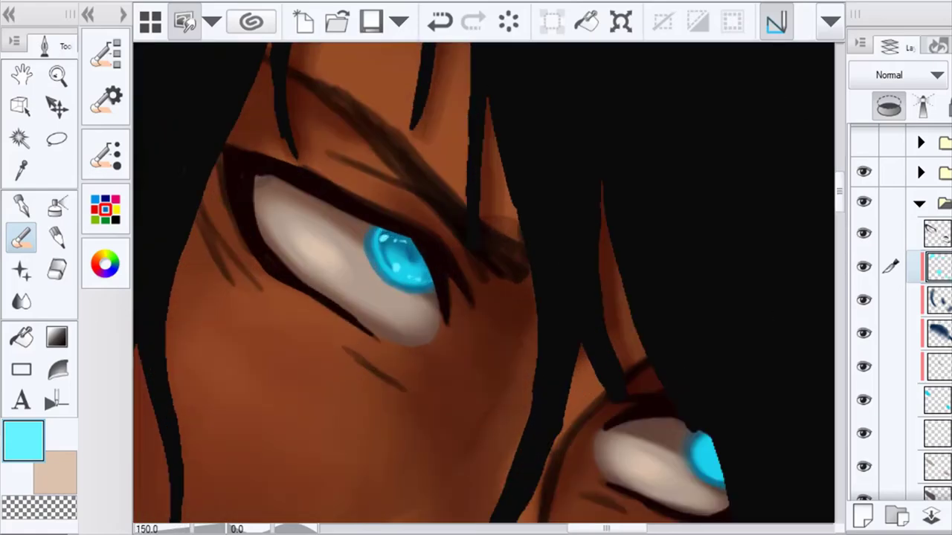
{"action": "left_click", "coordinate": [914, 432]}
{"action": "left_click", "coordinate": [65, 472]}
{"action": "left_click", "coordinate": [105, 264]}
{"action": "left_click", "coordinate": [298, 378]}
{"action": "mouse_move", "coordinate": [307, 301]}
{"action": "left_mouse_down"}
{"action": "mouse_move", "coordinate": [300, 254]}
{"action": "mouse_move", "coordinate": [329, 297]}
{"action": "left_mouse_up"}
{"action": "left_click", "coordinate": [320, 370]}
{"action": "left_click", "coordinate": [105, 265]}
{"action": "scroll", "coordinate": [419, 265], "scroll_direction": "up", "scroll_amount": 1}
{"action": "left_click", "coordinate": [27, 171]}
{"action": "left_click", "coordinate": [360, 255]}
{"action": "left_click", "coordinate": [110, 266]}
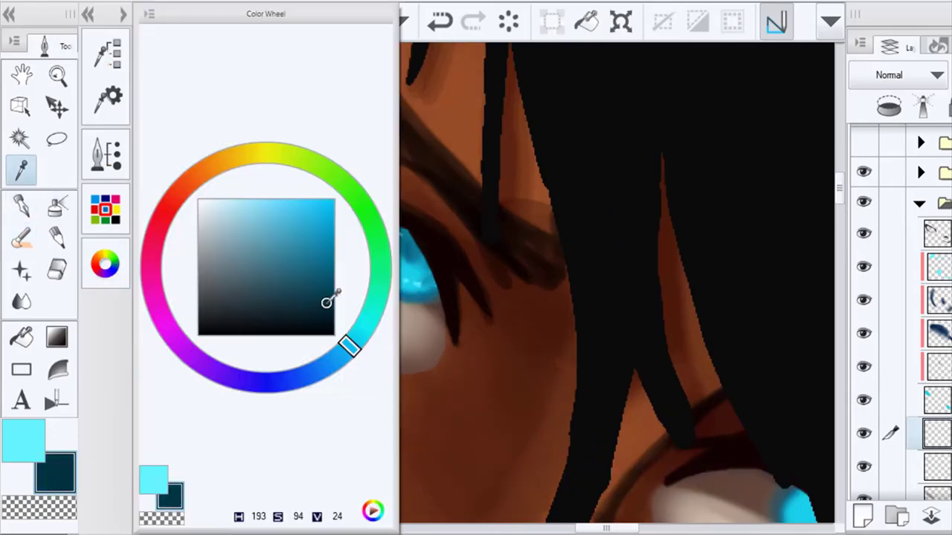
{"action": "left_click", "coordinate": [336, 357]}
Brush a dark navy outline around the outer edge of the left iris
{"action": "key", "text": "b"}
{"action": "scroll", "coordinate": [362, 217], "scroll_direction": "up", "scroll_amount": 2}
{"action": "mouse_move", "coordinate": [346, 212]}
{"action": "left_mouse_down"}
{"action": "mouse_move", "coordinate": [345, 278]}
{"action": "mouse_move", "coordinate": [329, 243]}
{"action": "mouse_move", "coordinate": [360, 339]}
{"action": "mouse_move", "coordinate": [447, 382]}
{"action": "mouse_move", "coordinate": [509, 370]}
{"action": "mouse_move", "coordinate": [464, 378]}
{"action": "mouse_move", "coordinate": [362, 331]}
{"action": "mouse_move", "coordinate": [330, 249]}
{"action": "left_mouse_up"}
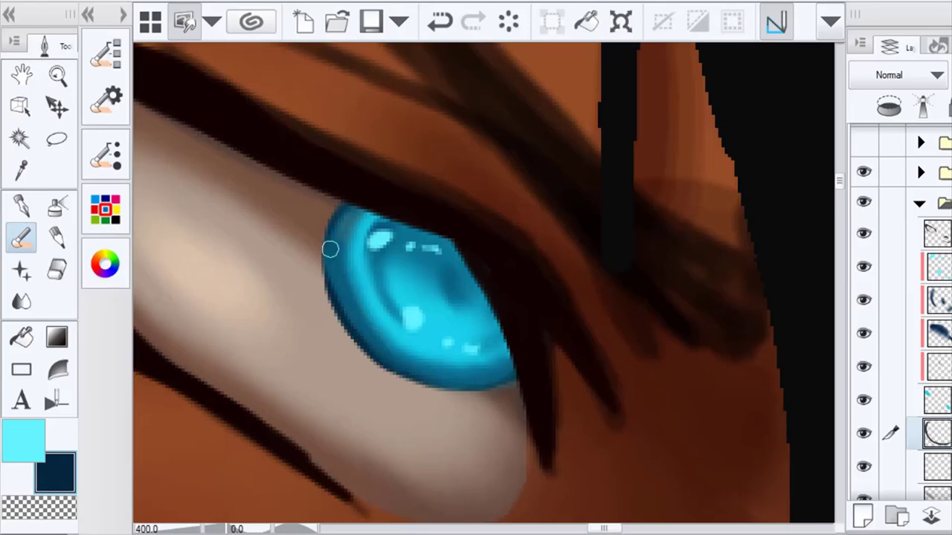
Add a clipped layer above the highlights and brush dark navy shading across the upper part of the left iris
{"action": "scroll", "coordinate": [513, 370], "scroll_direction": "down", "scroll_amount": 7}
{"action": "left_click_drag", "start_coordinate": [523, 329], "coordinate": [416, 223]}
{"action": "scroll", "coordinate": [404, 253], "scroll_direction": "up", "scroll_amount": 3}
{"action": "left_click", "coordinate": [938, 266]}
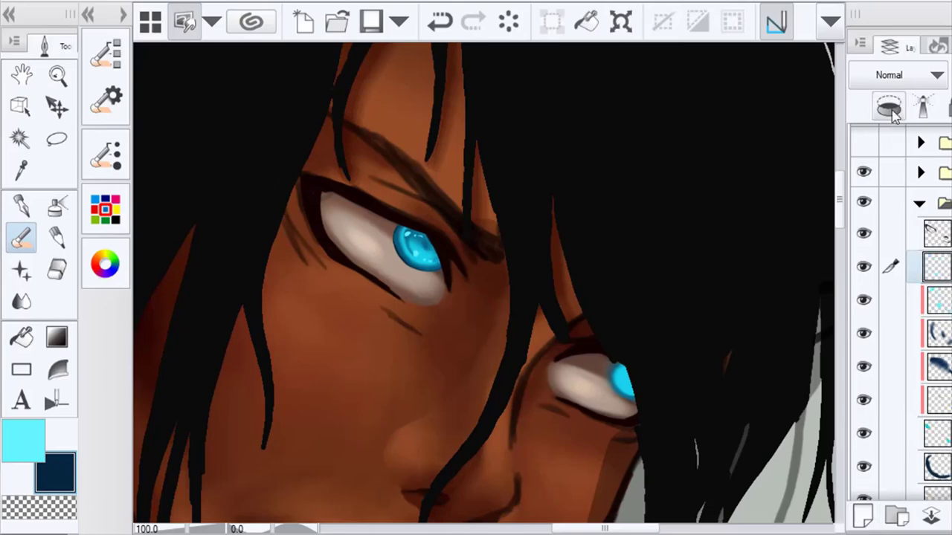
{"action": "scroll", "coordinate": [444, 237], "scroll_direction": "up", "scroll_amount": 1}
{"action": "left_click_drag", "start_coordinate": [401, 202], "coordinate": [372, 212]}
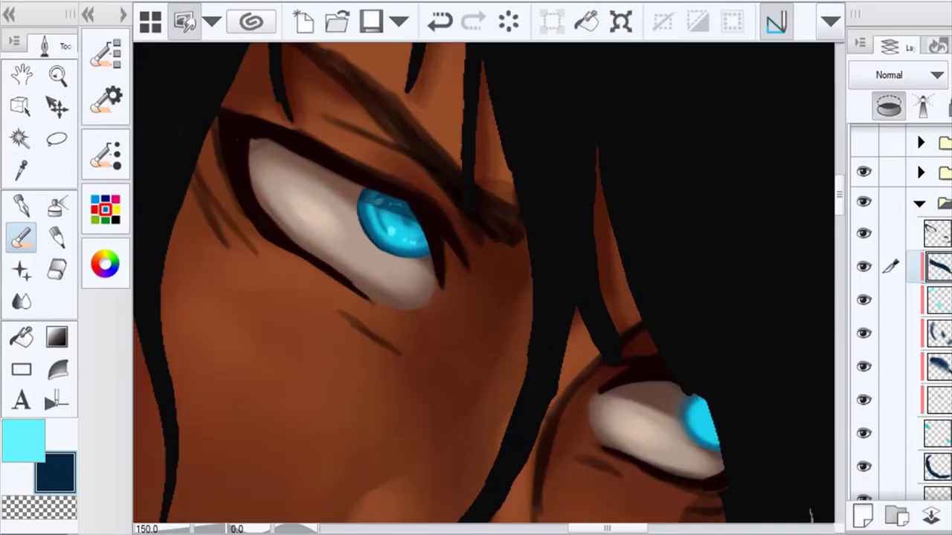
{"action": "key", "text": "ctrl+z"}
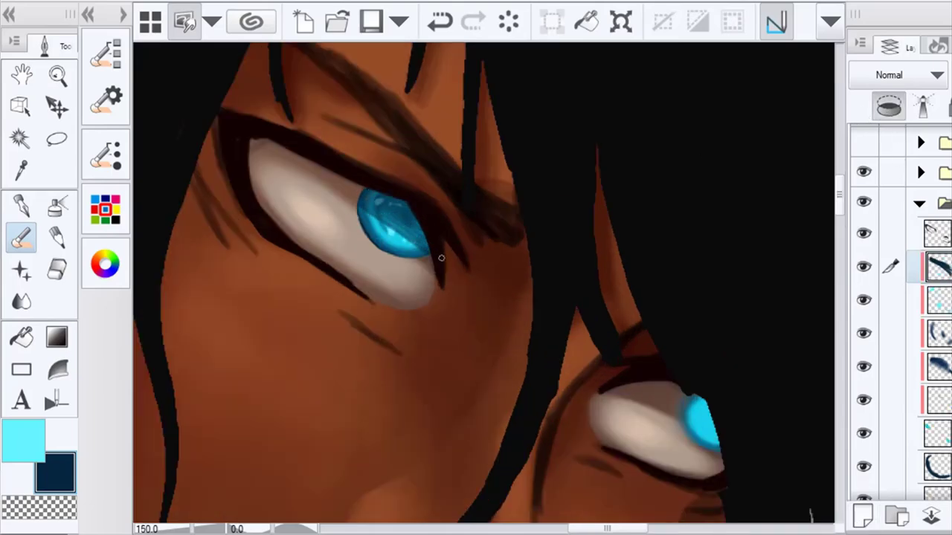
Blend the new shading on the left iris and raise the highlights layer above it, undoing and redoing the move to compare
{"action": "scroll", "coordinate": [448, 264], "scroll_direction": "down", "scroll_amount": 3}
{"action": "scroll", "coordinate": [429, 263], "scroll_direction": "up", "scroll_amount": 2}
{"action": "key", "text": "j"}
{"action": "scroll", "coordinate": [406, 264], "scroll_direction": "up", "scroll_amount": 1}
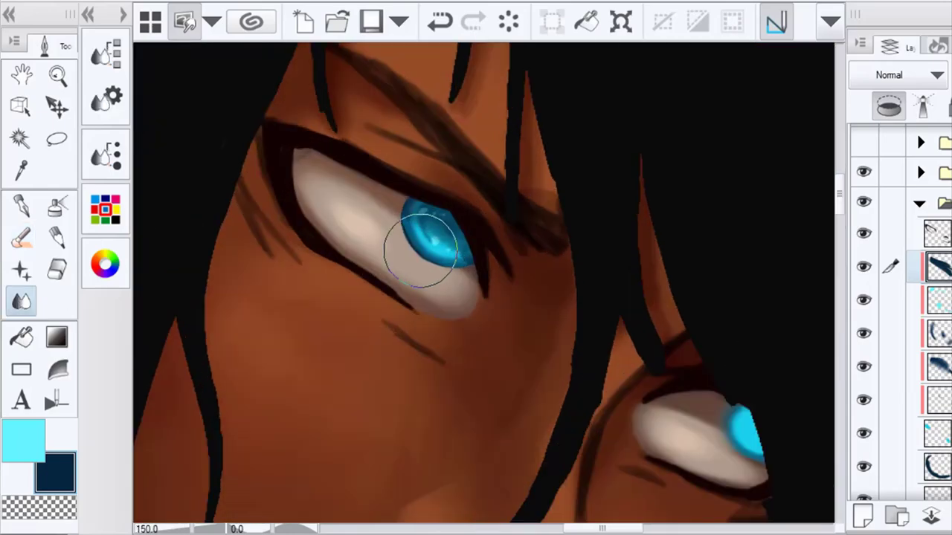
{"action": "scroll", "coordinate": [420, 249], "scroll_direction": "down", "scroll_amount": 5}
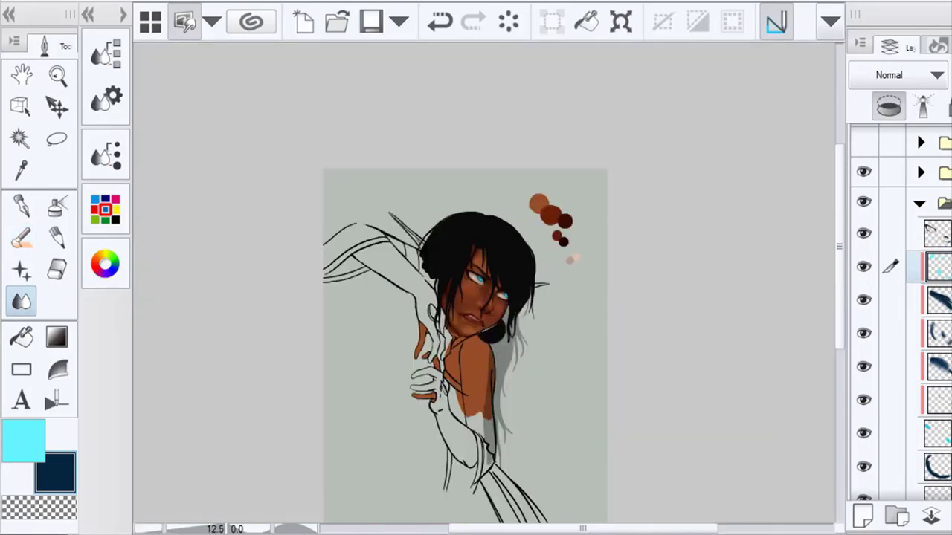
{"action": "scroll", "coordinate": [493, 276], "scroll_direction": "up", "scroll_amount": 5}
{"action": "left_click", "coordinate": [443, 29]}
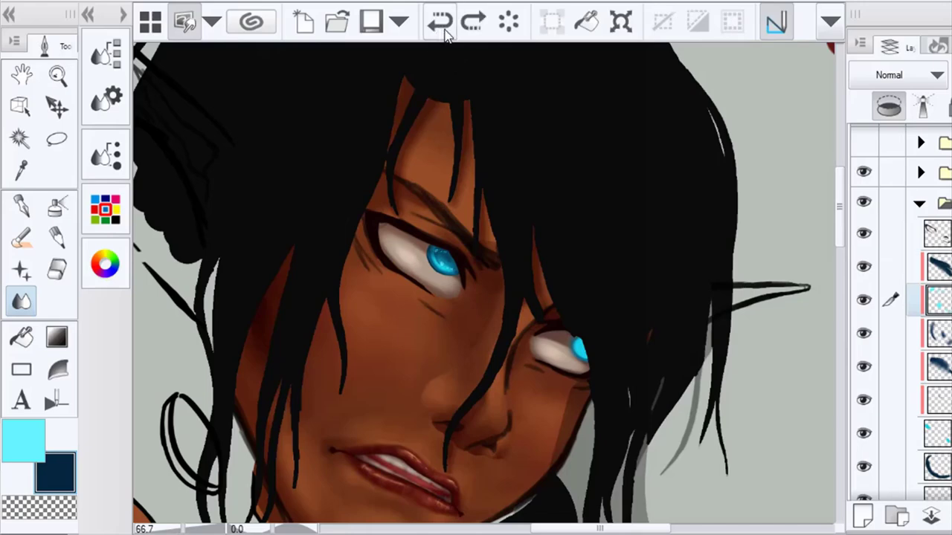
{"action": "left_click", "coordinate": [473, 23]}
{"action": "scroll", "coordinate": [454, 245], "scroll_direction": "up", "scroll_amount": 3}
Add a layer clipped to the left iris's highlights and brush dark navy strokes on it to tone them down
{"action": "left_click", "coordinate": [862, 513]}
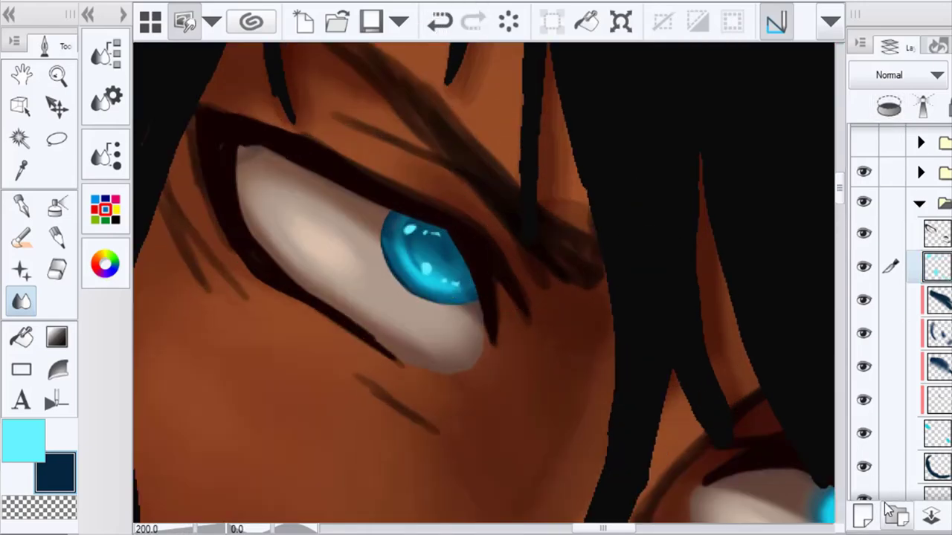
{"action": "left_click", "coordinate": [22, 242]}
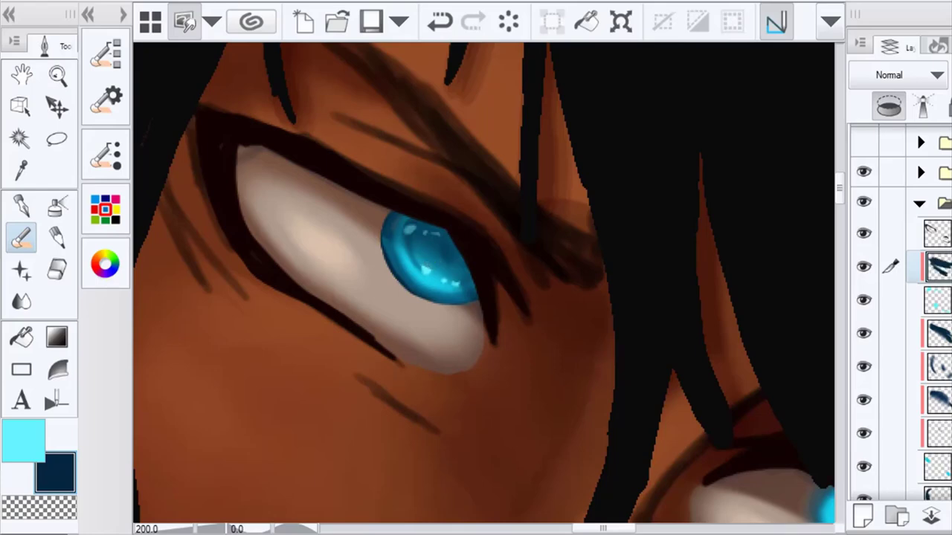
{"action": "scroll", "coordinate": [606, 235], "scroll_direction": "down", "scroll_amount": 5}
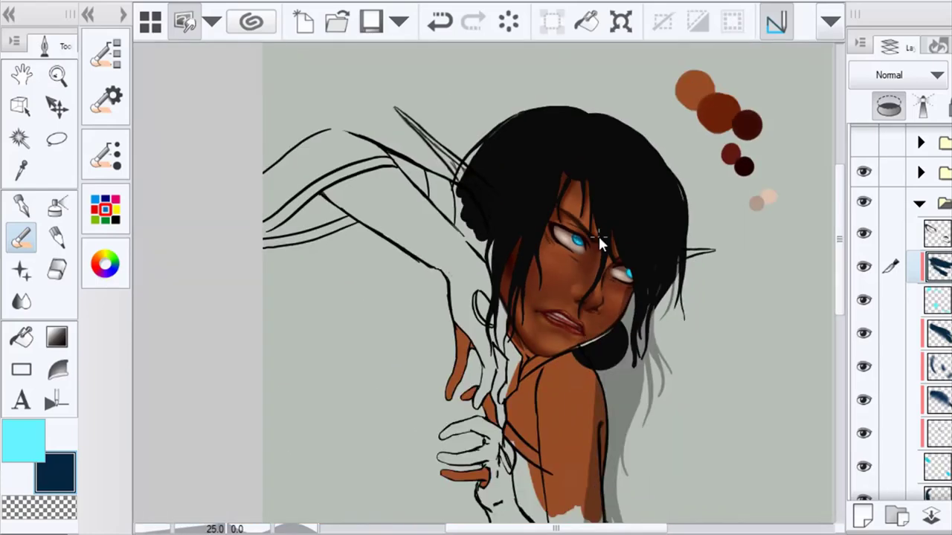
Merge the left iris's toning layer into its highlights and merge the shading layers downward, undoing the last two merges
{"action": "right_click", "coordinate": [937, 267]}
{"action": "left_click", "coordinate": [929, 329]}
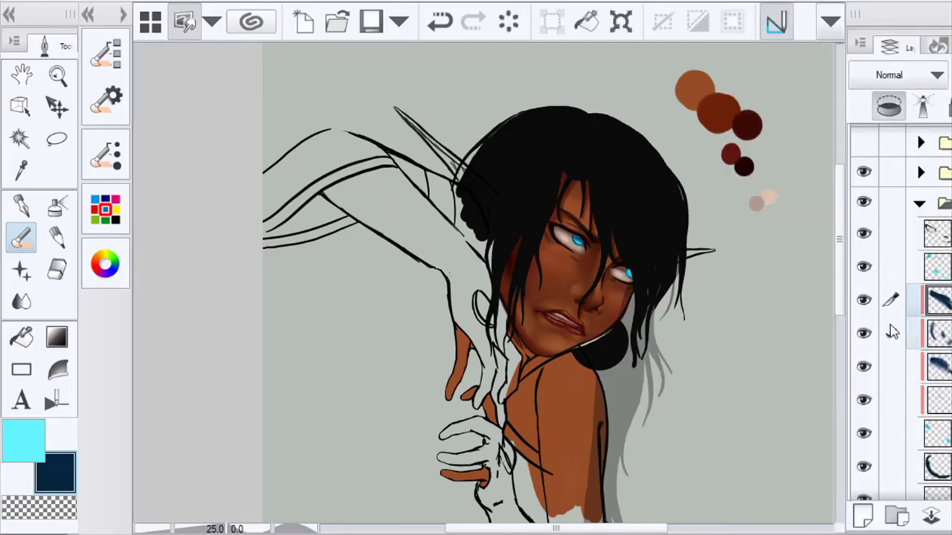
{"action": "right_click", "coordinate": [892, 405]}
{"action": "left_click", "coordinate": [879, 435]}
{"action": "right_click", "coordinate": [947, 372]}
{"action": "left_click", "coordinate": [892, 412]}
{"action": "right_click", "coordinate": [946, 345]}
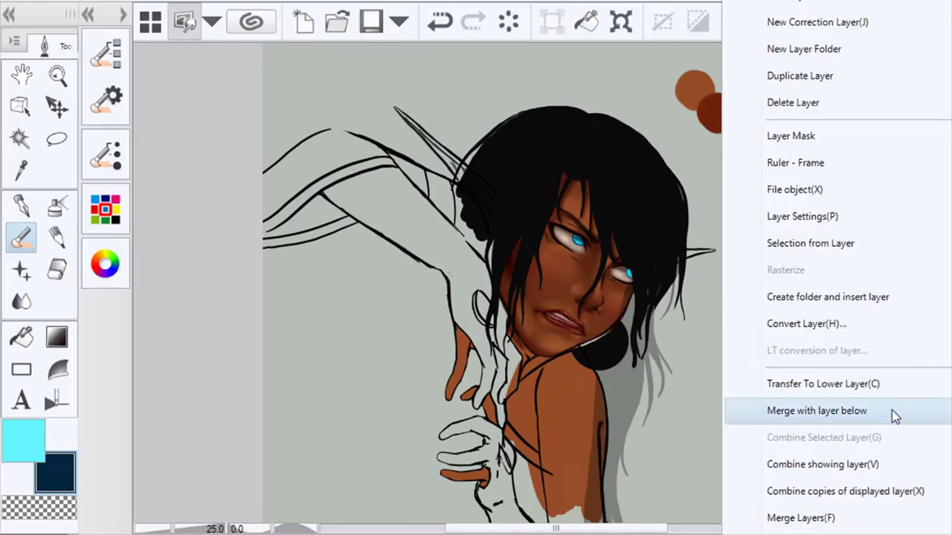
{"action": "left_click", "coordinate": [892, 410]}
{"action": "right_click", "coordinate": [946, 339]}
{"action": "left_click", "coordinate": [891, 409]}
{"action": "left_click", "coordinate": [439, 25]}
{"action": "left_click", "coordinate": [439, 24]}
Merge the remaining shading, highlight and outline layers of the irises down into a single iris layer
{"action": "right_click", "coordinate": [946, 304]}
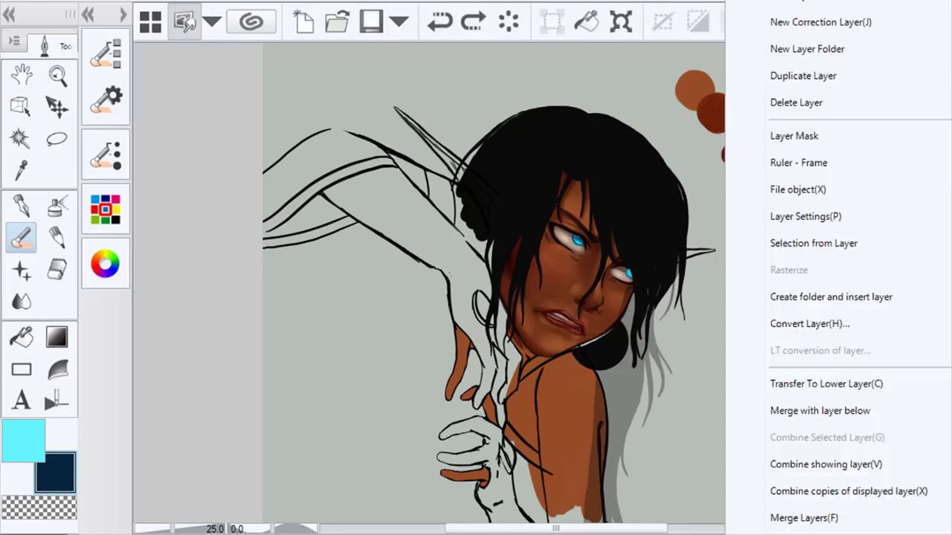
{"action": "left_click", "coordinate": [891, 411]}
{"action": "right_click", "coordinate": [945, 269]}
{"action": "left_click", "coordinate": [891, 411]}
{"action": "right_click", "coordinate": [946, 269]}
{"action": "left_click", "coordinate": [891, 411]}
{"action": "right_click", "coordinate": [944, 269]}
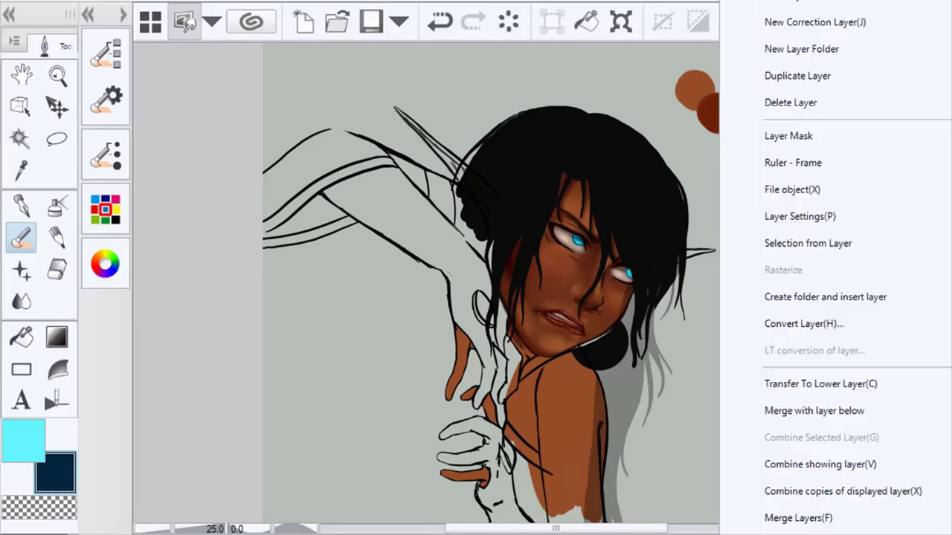
{"action": "left_click", "coordinate": [885, 412]}
{"action": "right_click", "coordinate": [944, 269]}
{"action": "left_click", "coordinate": [878, 414]}
Duplicate the merged iris layer and erase the right iris from the copy so only the detailed left iris remains on it
{"action": "right_click", "coordinate": [943, 269]}
{"action": "left_click", "coordinate": [810, 76]}
{"action": "scroll", "coordinate": [623, 277], "scroll_direction": "up", "scroll_amount": 3}
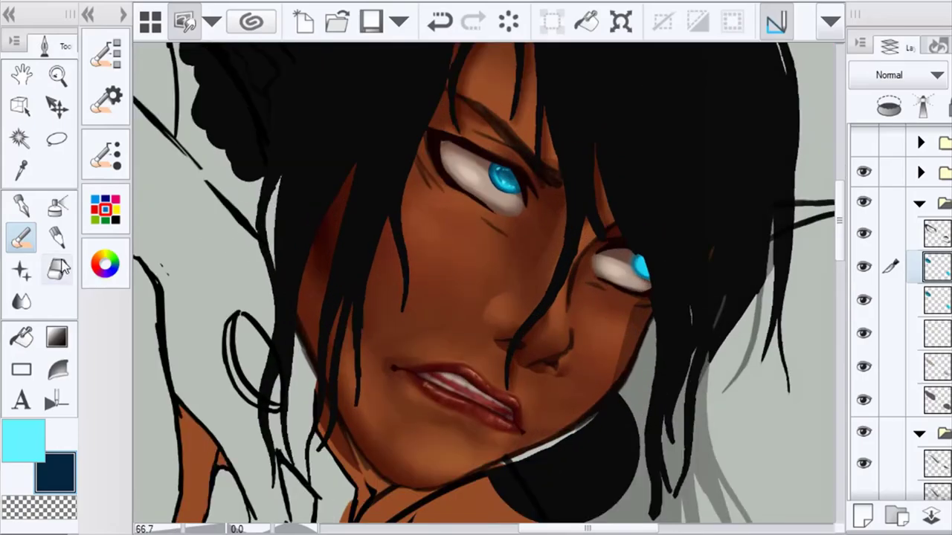
{"action": "key", "text": "e"}
{"action": "key", "text": "o"}
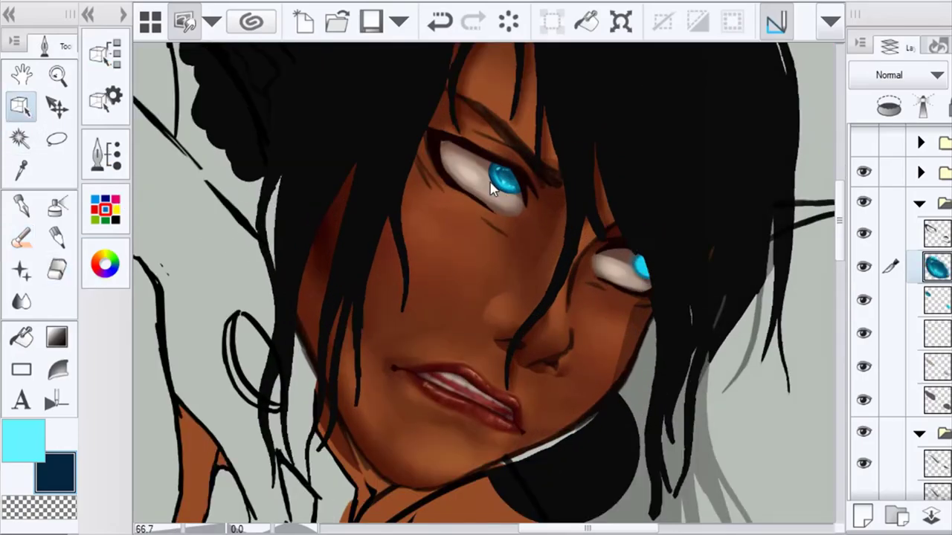
Move the copied iris over the right eye and transform it to fit that eye's position and angle
{"action": "scroll", "coordinate": [648, 277], "scroll_direction": "down", "scroll_amount": 3}
{"action": "scroll", "coordinate": [659, 298], "scroll_direction": "up", "scroll_amount": 5}
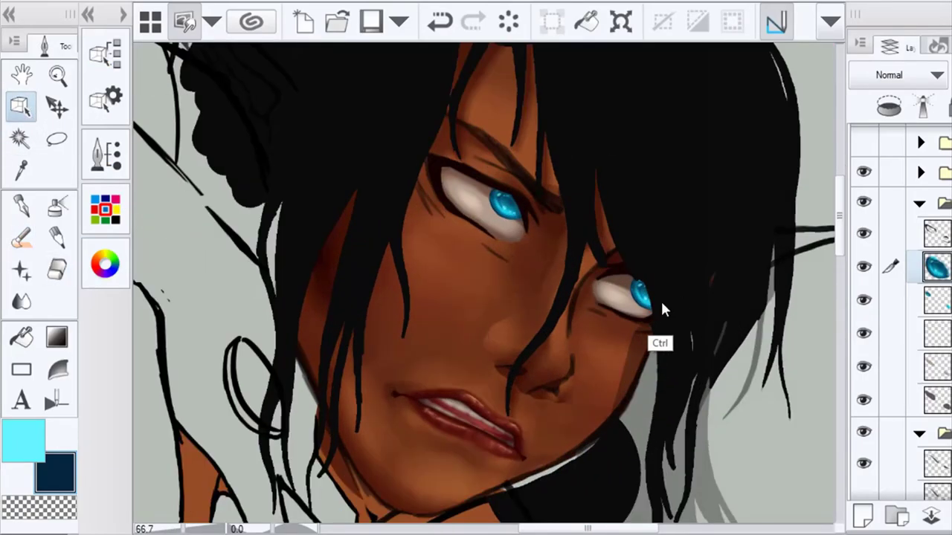
{"action": "key", "text": "ctrl+t"}
{"action": "left_click_drag", "start_coordinate": [657, 252], "coordinate": [652, 250]}
{"action": "left_click_drag", "start_coordinate": [638, 296], "coordinate": [615, 307]}
{"action": "left_click_drag", "start_coordinate": [635, 260], "coordinate": [636, 257]}
{"action": "left_click", "coordinate": [584, 343]}
{"action": "scroll", "coordinate": [599, 354], "scroll_direction": "down", "scroll_amount": 3}
{"action": "scroll", "coordinate": [615, 358], "scroll_direction": "up", "scroll_amount": 5}
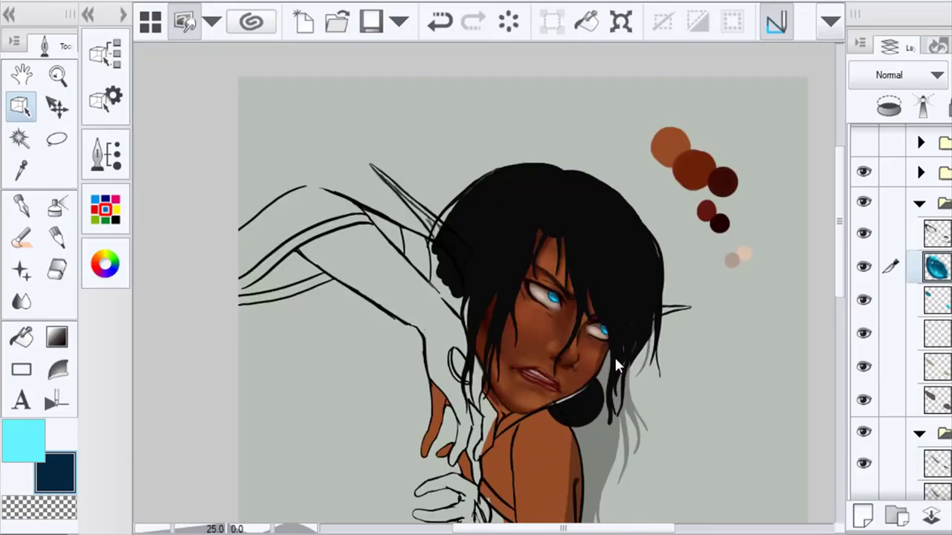
Add a layer beneath the copied iris, brush a dark navy edge along the right iris's lower rim, and blend it
{"action": "left_click", "coordinate": [939, 300]}
{"action": "key", "text": "j"}
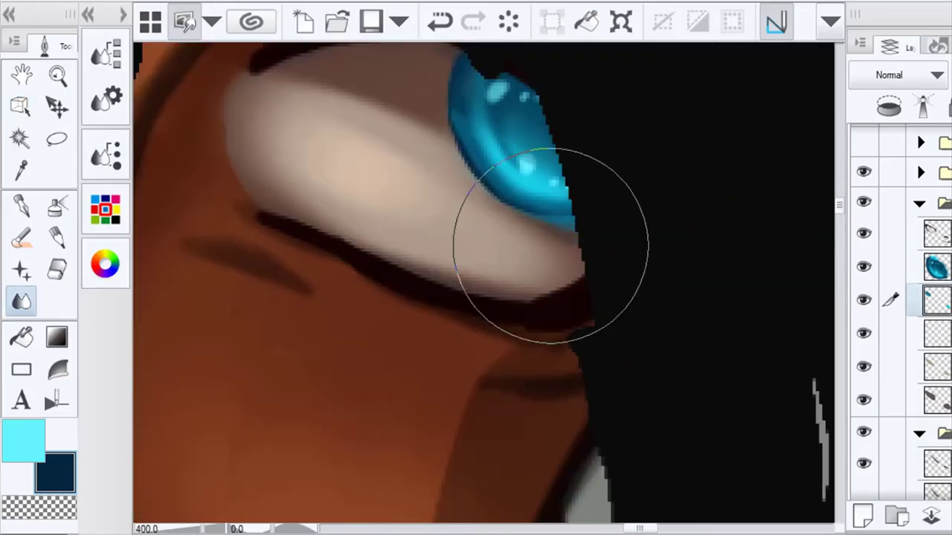
{"action": "left_click", "coordinate": [864, 513]}
{"action": "key", "text": "b"}
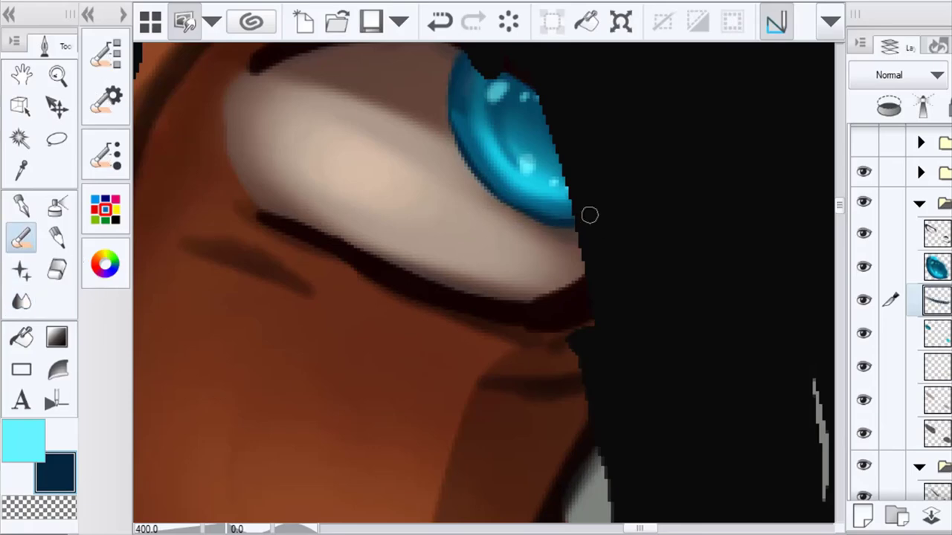
{"action": "key", "text": "j"}
{"action": "scroll", "coordinate": [605, 290], "scroll_direction": "down", "scroll_amount": 10}
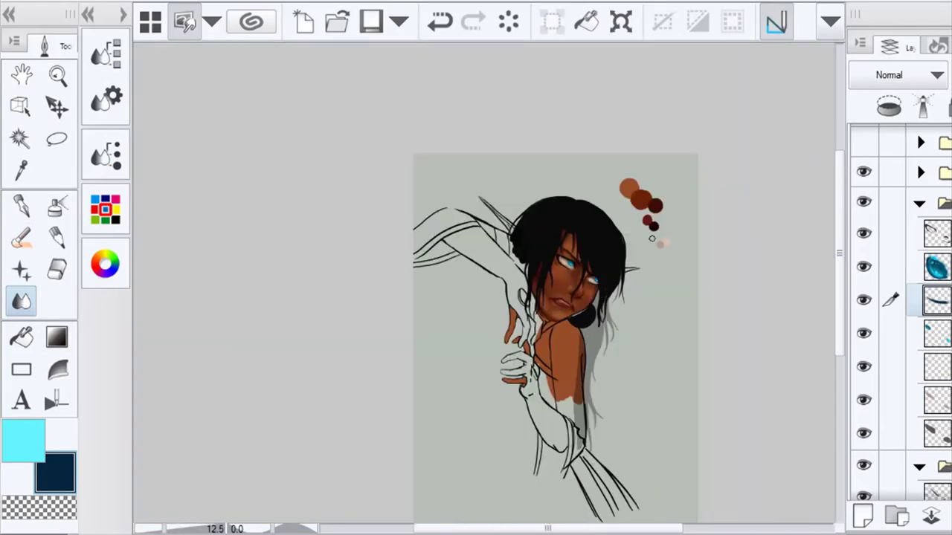
Merge the copied iris and its dark rim layer down into the original iris layer
{"action": "right_click", "coordinate": [937, 267]}
{"action": "left_click", "coordinate": [908, 409]}
{"action": "right_click", "coordinate": [937, 268]}
{"action": "left_click", "coordinate": [908, 407]}
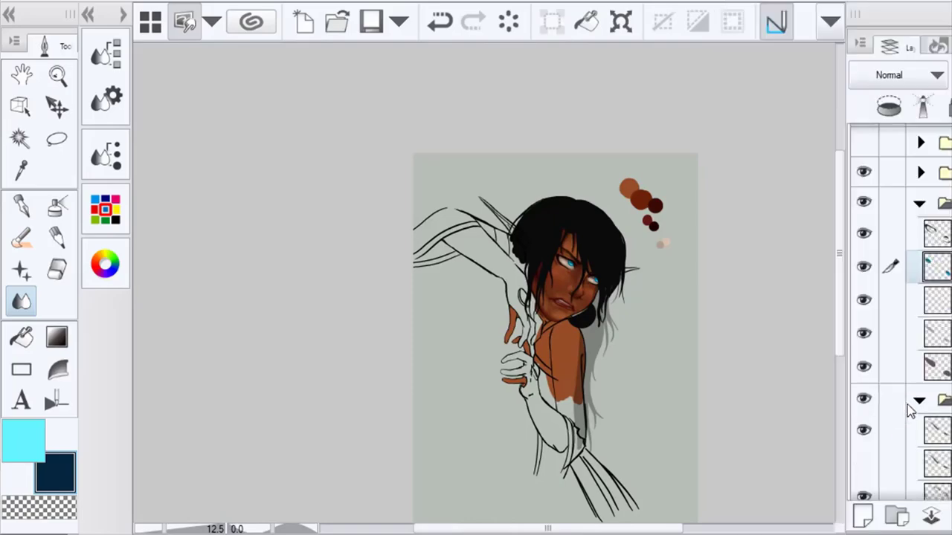
{"action": "scroll", "coordinate": [602, 303], "scroll_direction": "up", "scroll_amount": 2}
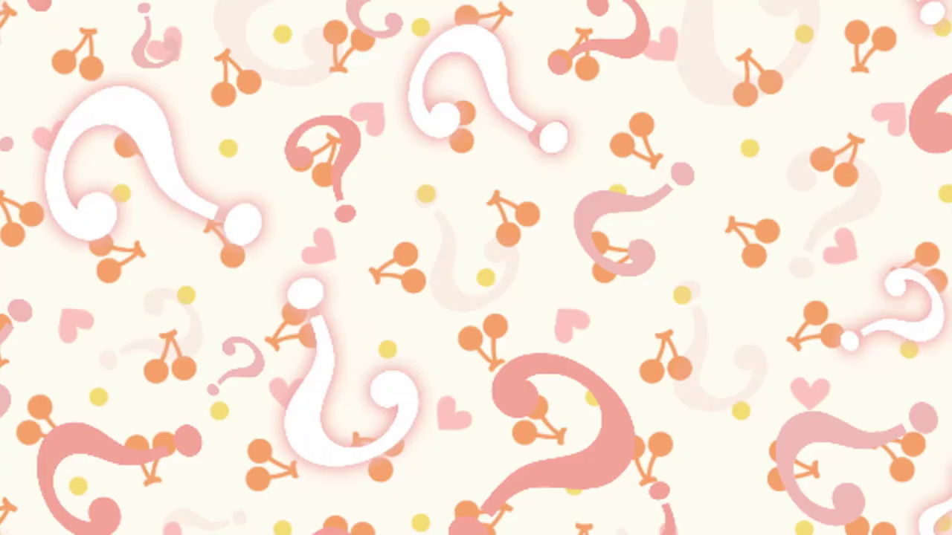
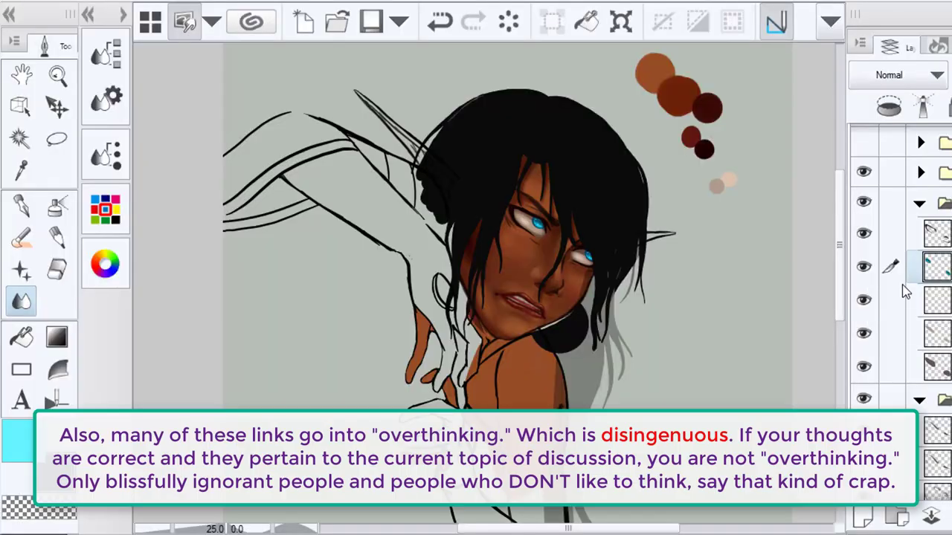
Combine the iris layer and the eye-white layers beneath it into one layer
{"action": "left_click", "coordinate": [935, 365], "text": "shift"}
{"action": "right_click", "coordinate": [936, 365]}
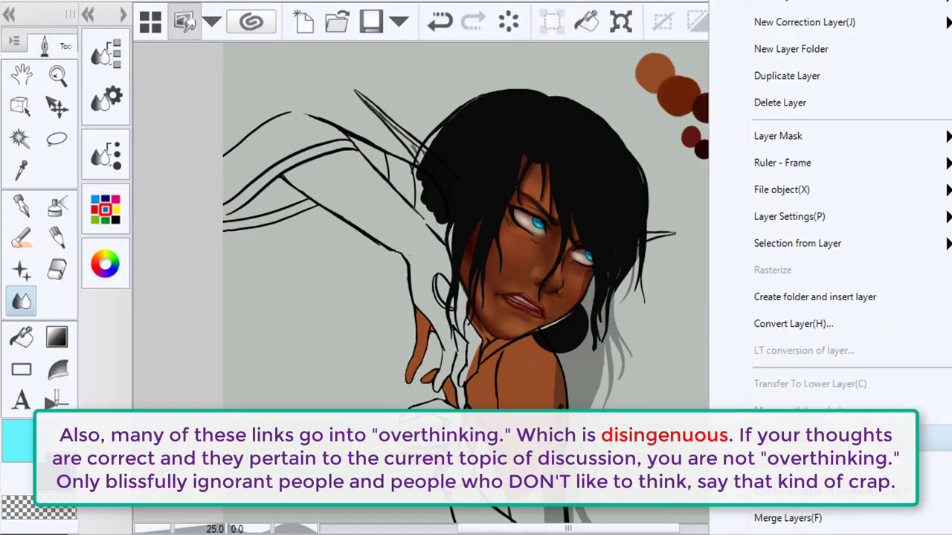
{"action": "left_click", "coordinate": [932, 437]}
{"action": "left_click", "coordinate": [84, 3]}
{"action": "mouse_move", "coordinate": [155, 351]}
{"action": "left_click", "coordinate": [428, 159]}
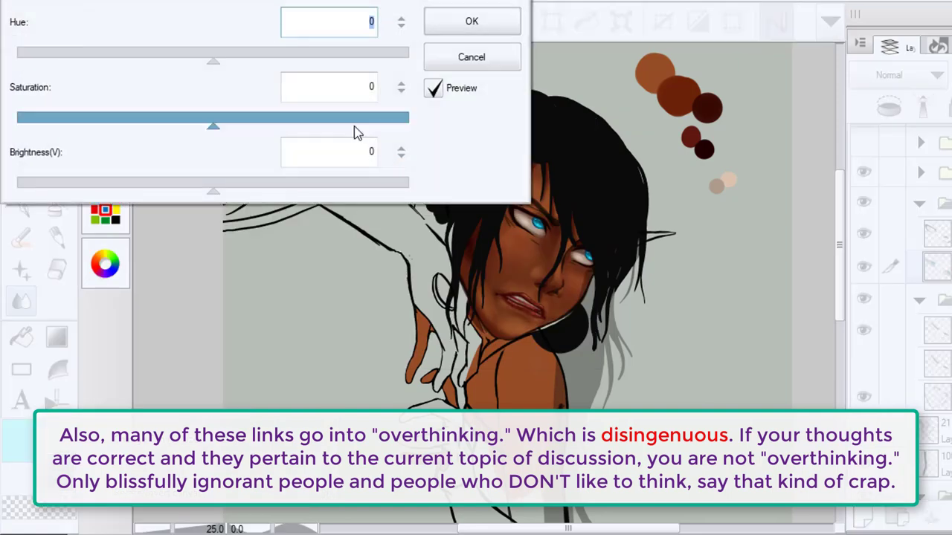
{"action": "left_click", "coordinate": [246, 186]}
{"action": "left_click", "coordinate": [187, 118]}
{"action": "left_click", "coordinate": [212, 186]}
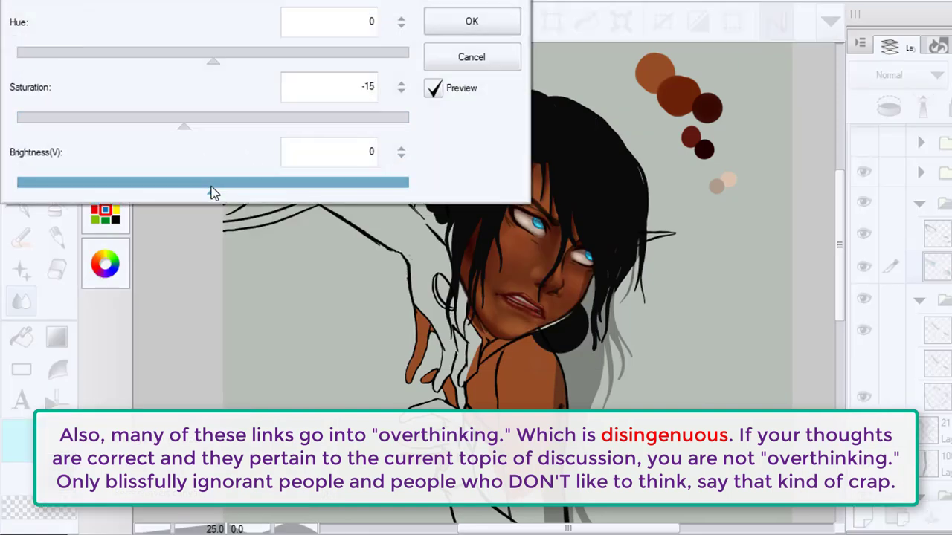
{"action": "left_click", "coordinate": [470, 66]}
Try lowering the combined eye layer's saturation to -43, and undo the correction
{"action": "left_click", "coordinate": [85, 2]}
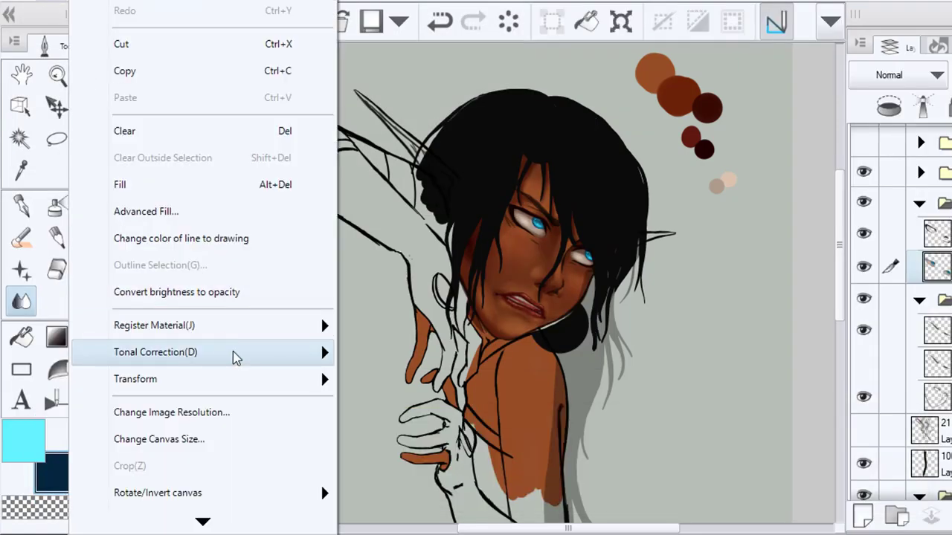
{"action": "mouse_move", "coordinate": [233, 355]}
{"action": "left_click", "coordinate": [446, 159]}
{"action": "left_click", "coordinate": [148, 120]}
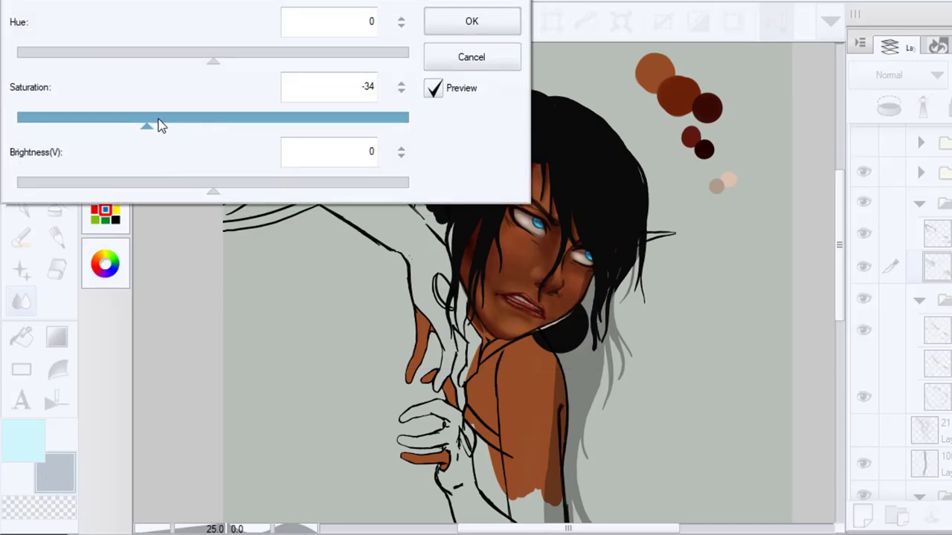
{"action": "left_click", "coordinate": [230, 191]}
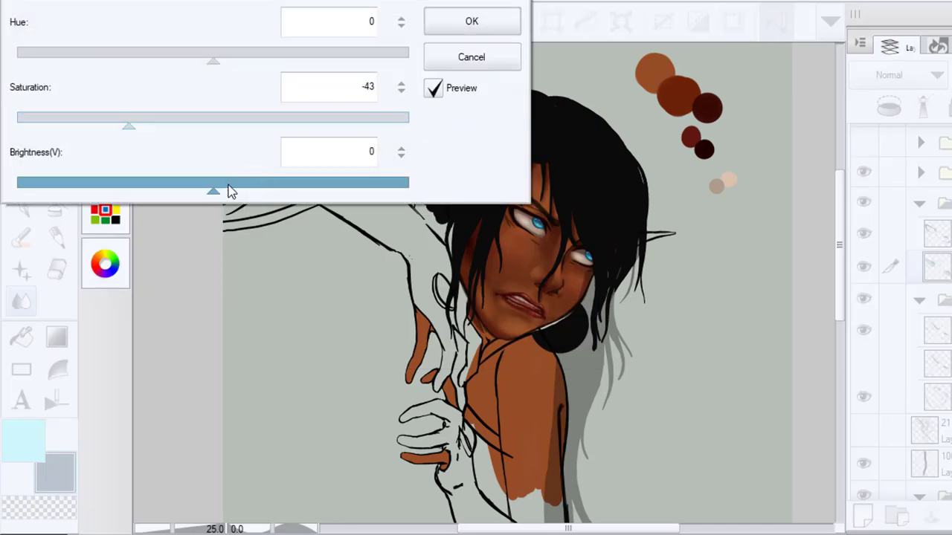
{"action": "left_click", "coordinate": [471, 21]}
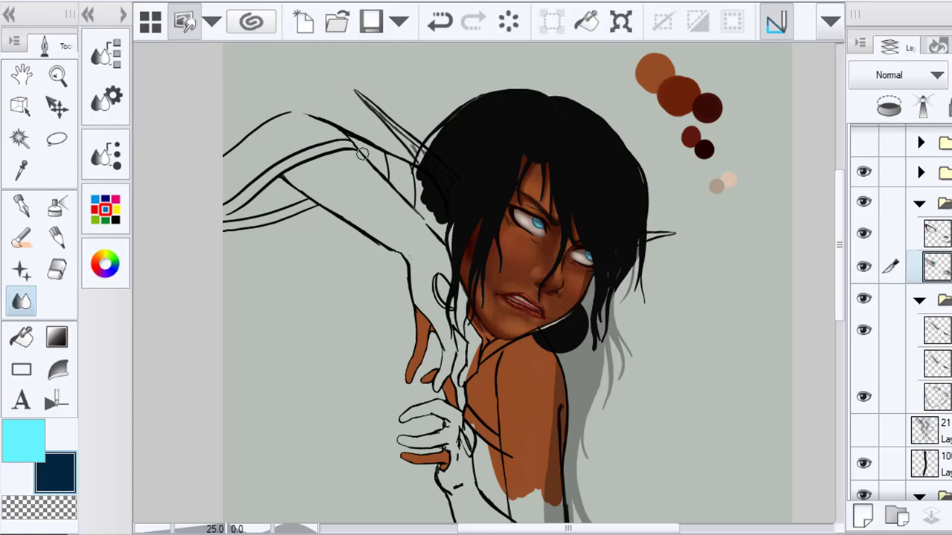
{"action": "scroll", "coordinate": [362, 152], "scroll_direction": "down", "scroll_amount": 3}
{"action": "left_click", "coordinate": [436, 33]}
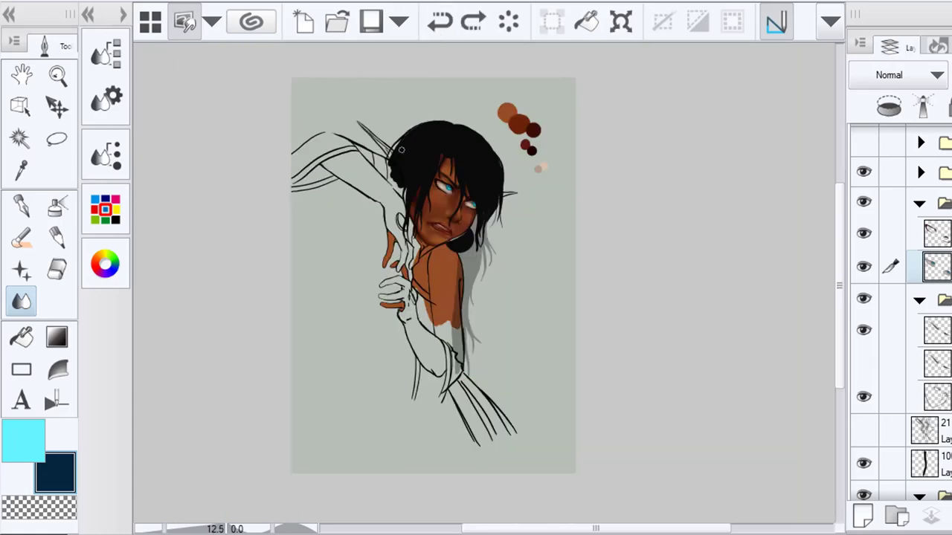
Add a layer over the eyes, derive a grey-brown from the eye white, and brush shading beneath the left eye's upper lid
{"action": "scroll", "coordinate": [430, 183], "scroll_direction": "up", "scroll_amount": 5}
{"action": "left_click", "coordinate": [862, 515]}
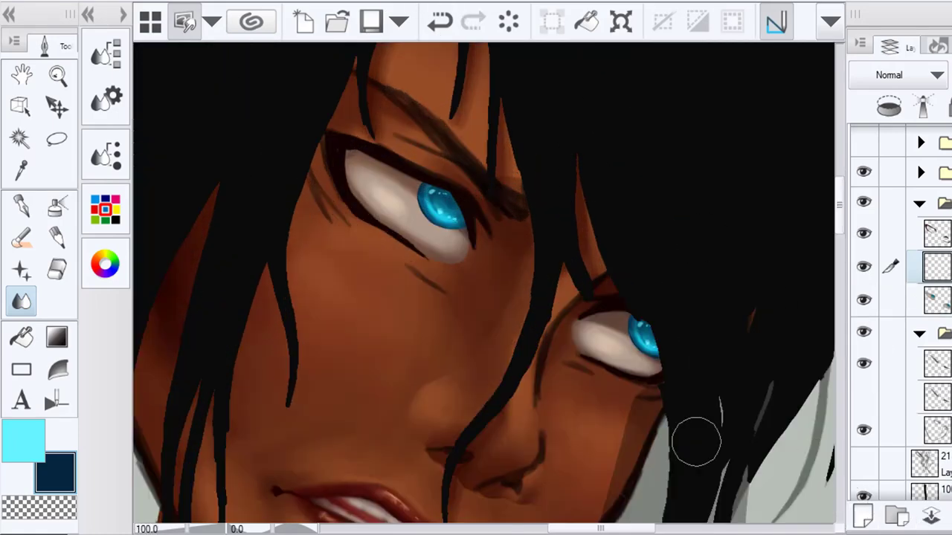
{"action": "left_click", "coordinate": [14, 162]}
{"action": "left_click", "coordinate": [395, 197]}
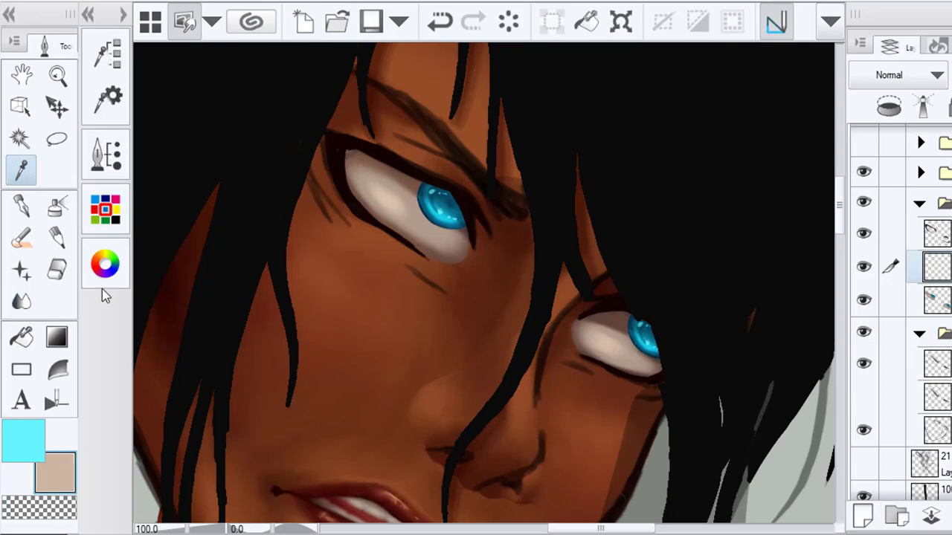
{"action": "key", "text": "b"}
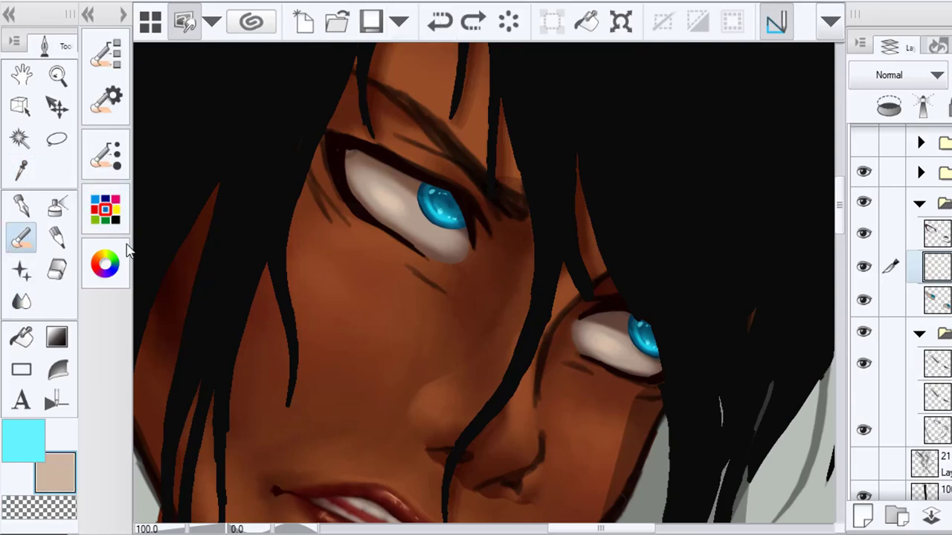
{"action": "left_click", "coordinate": [105, 263]}
{"action": "left_click", "coordinate": [247, 273]}
{"action": "left_click", "coordinate": [197, 176]}
{"action": "left_click", "coordinate": [102, 274]}
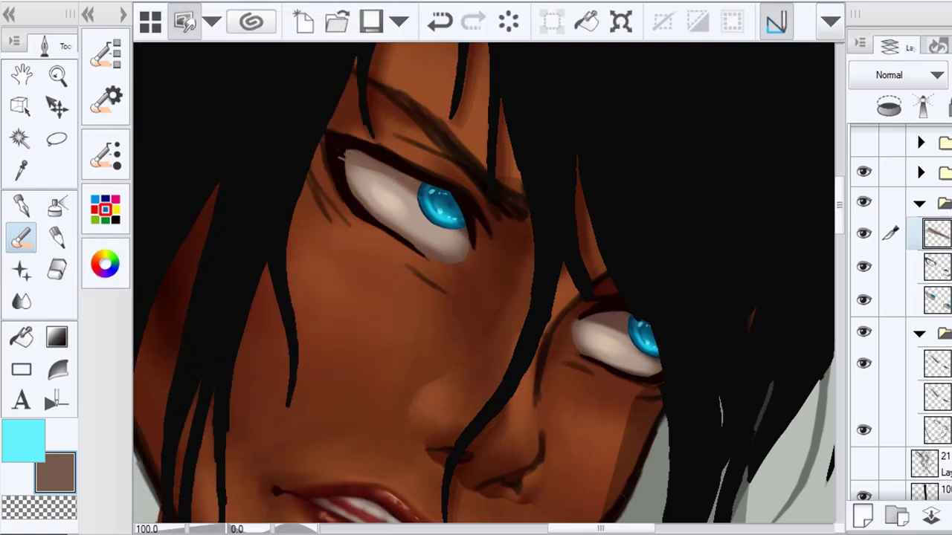
{"action": "left_click", "coordinate": [869, 265]}
{"action": "left_click", "coordinate": [864, 266]}
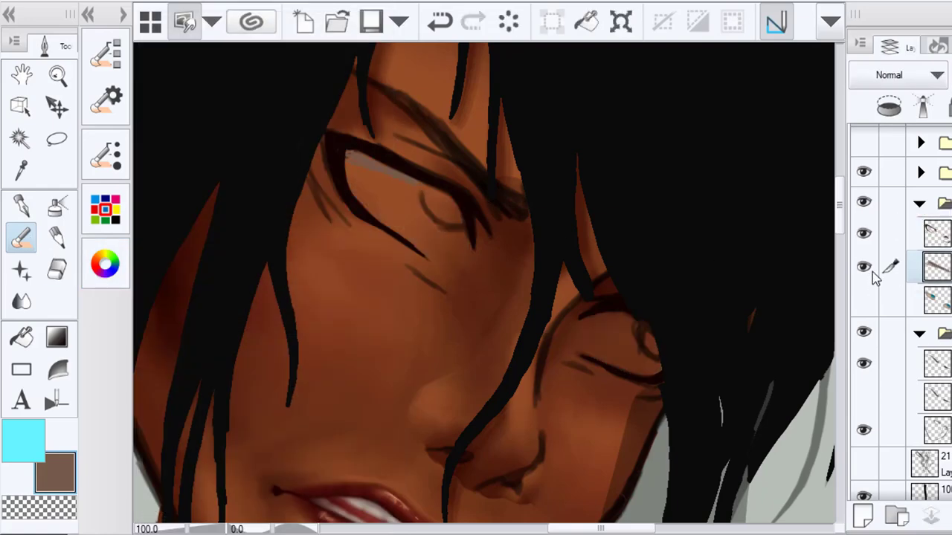
Darken the brush colour to brown H 18, S 51, V 27 and go over the shading beneath the left eye's upper lid
{"action": "left_click", "coordinate": [105, 263]}
{"action": "left_click_drag", "start_coordinate": [252, 276], "coordinate": [270, 291]}
{"action": "left_click", "coordinate": [187, 186]}
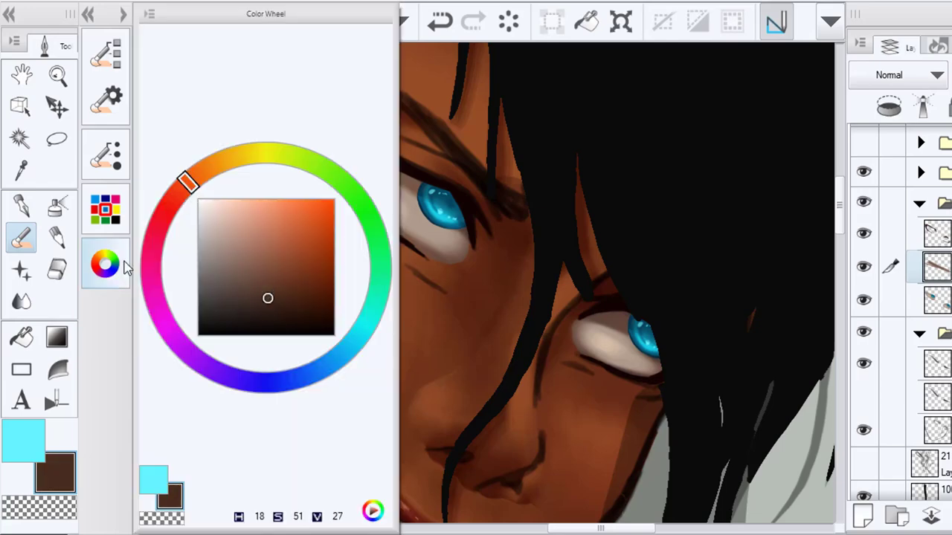
{"action": "left_click", "coordinate": [108, 263]}
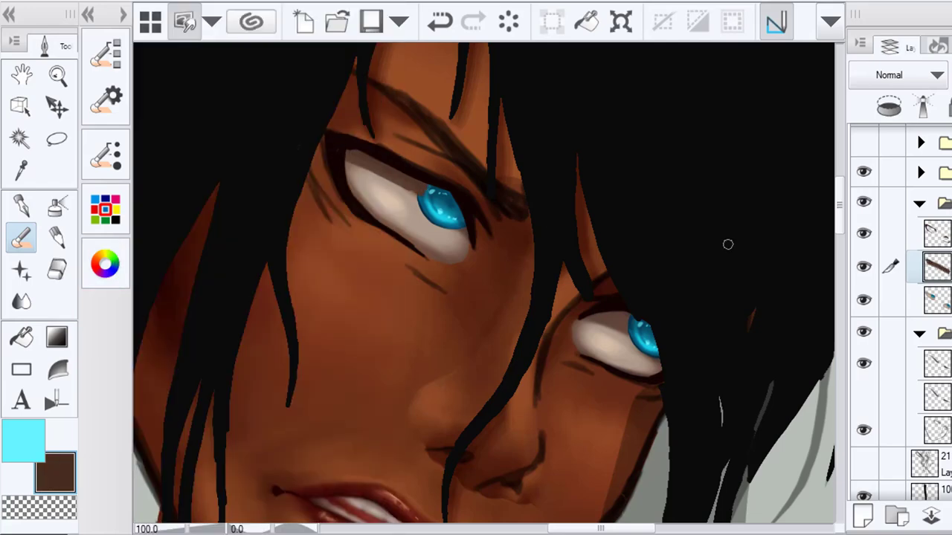
{"action": "left_click", "coordinate": [863, 300]}
{"action": "left_click", "coordinate": [863, 299]}
Undo the upper-lid shading and the combining of the iris and eye-white layers
{"action": "left_click", "coordinate": [438, 21]}
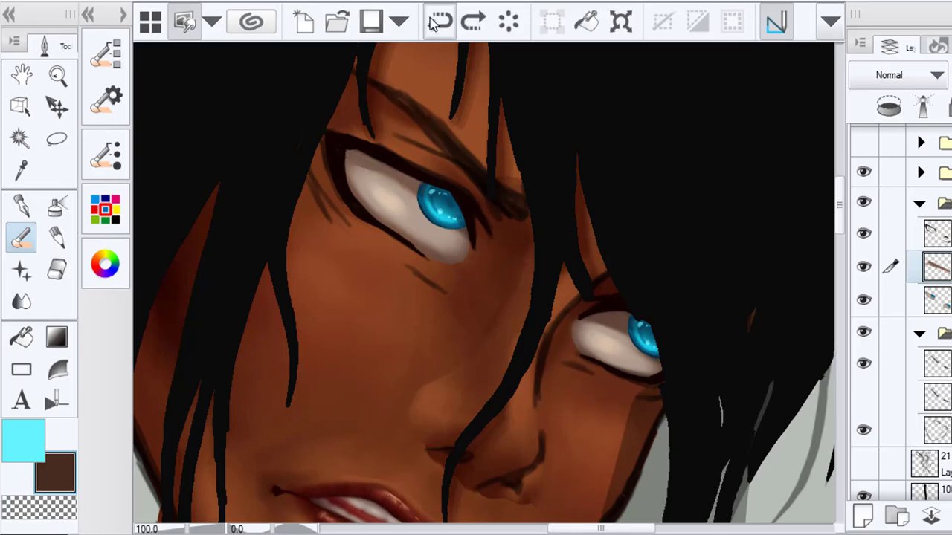
{"action": "left_click", "coordinate": [434, 25]}
{"action": "left_click", "coordinate": [435, 26]}
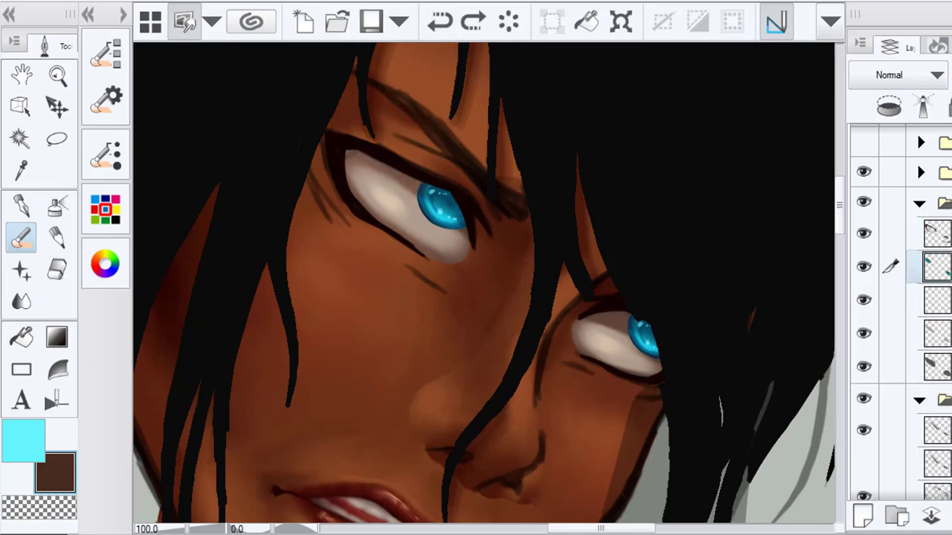
Combine the three eye-white layers below the irises into one layer, keeping the iris layer separate
{"action": "left_click", "coordinate": [867, 301]}
{"action": "left_click", "coordinate": [867, 301]}
{"action": "left_click", "coordinate": [937, 301]}
{"action": "left_click_drag", "start_coordinate": [892, 333], "coordinate": [895, 360]}
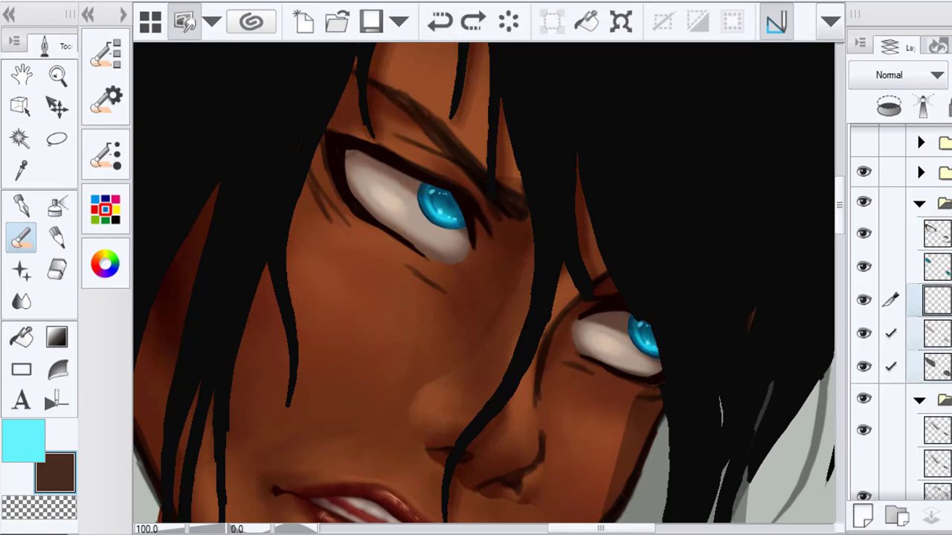
{"action": "right_click", "coordinate": [947, 331]}
{"action": "left_click", "coordinate": [824, 437]}
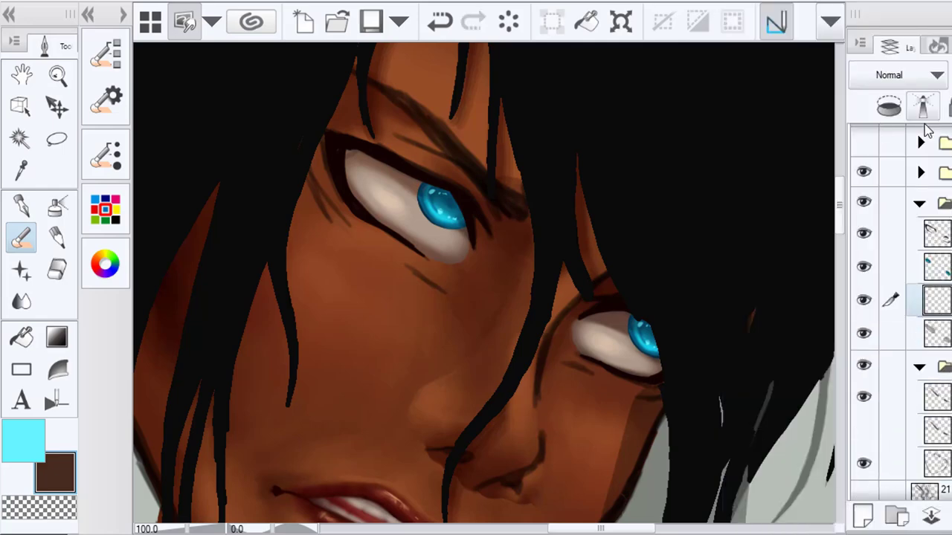
Clip the empty shading layer to the eye-white layer and try a brown stroke beneath the left eye's upper lid
{"action": "left_click", "coordinate": [888, 107]}
{"action": "left_click_drag", "start_coordinate": [347, 159], "coordinate": [410, 181]}
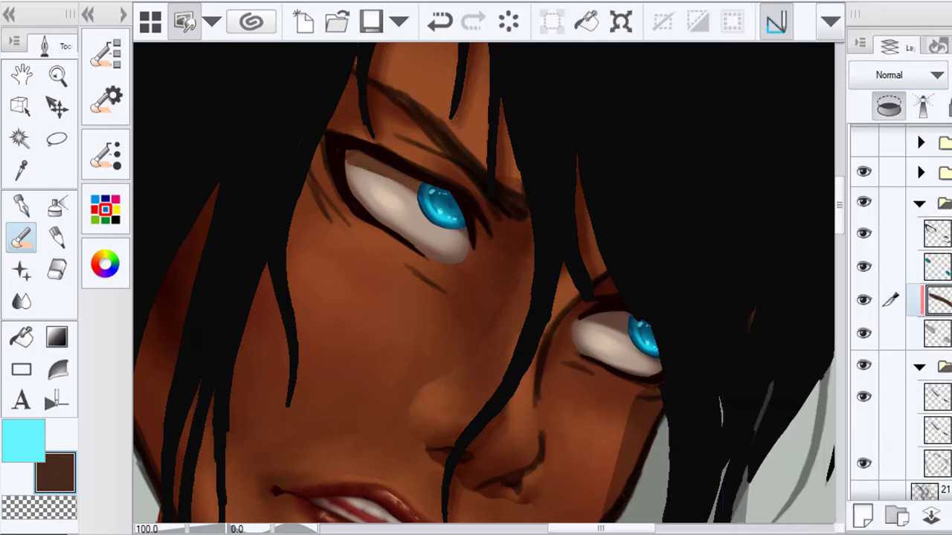
{"action": "key", "text": "ctrl+z"}
Darken the brush colour to a near-black brown and brush shading beneath the left eye's upper lid
{"action": "left_click", "coordinate": [105, 264]}
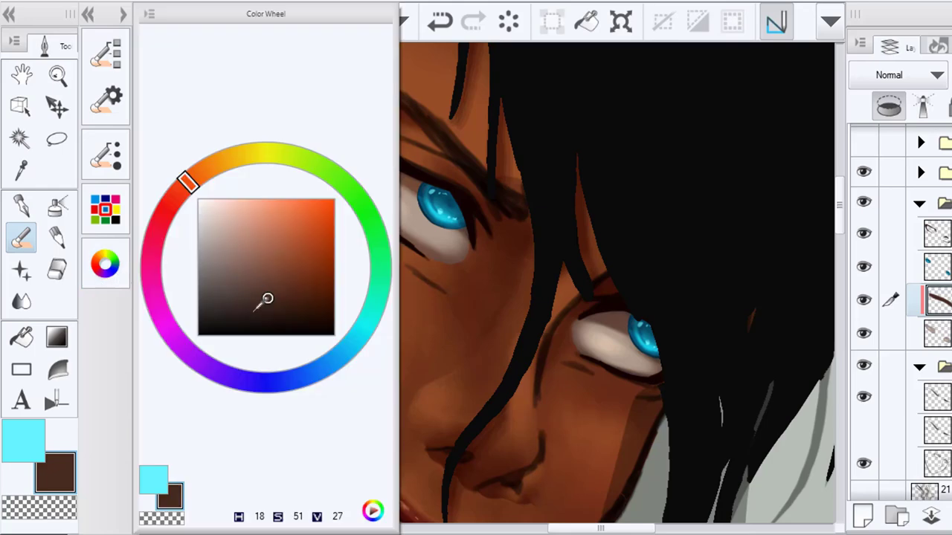
{"action": "left_click", "coordinate": [251, 312]}
{"action": "left_click", "coordinate": [105, 264]}
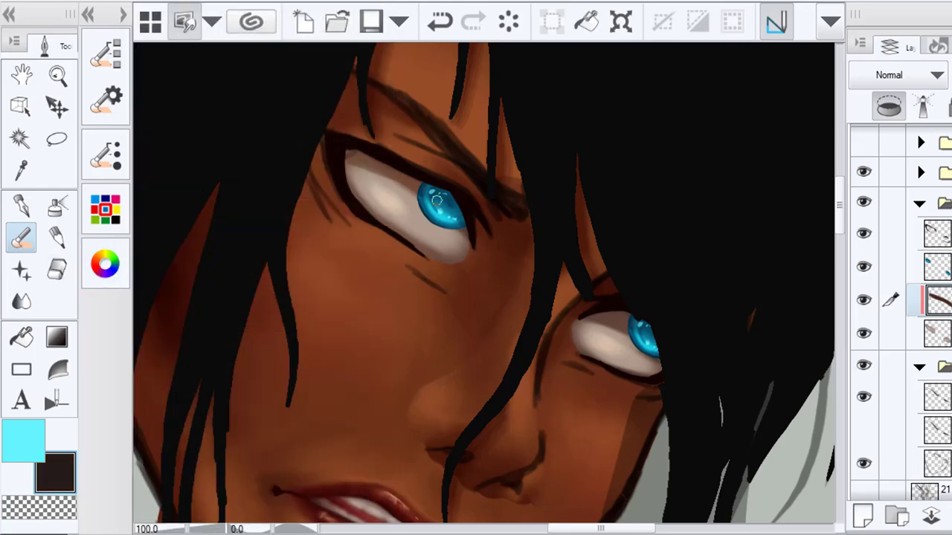
{"action": "left_click", "coordinate": [105, 264]}
{"action": "left_click", "coordinate": [255, 320]}
{"action": "left_click", "coordinate": [105, 263]}
{"action": "left_click_drag", "start_coordinate": [348, 153], "coordinate": [419, 189]}
{"action": "key", "text": "ctrl+minus"}
{"action": "key", "text": "ctrl+minus"}
{"action": "key", "text": "ctrl+minus"}
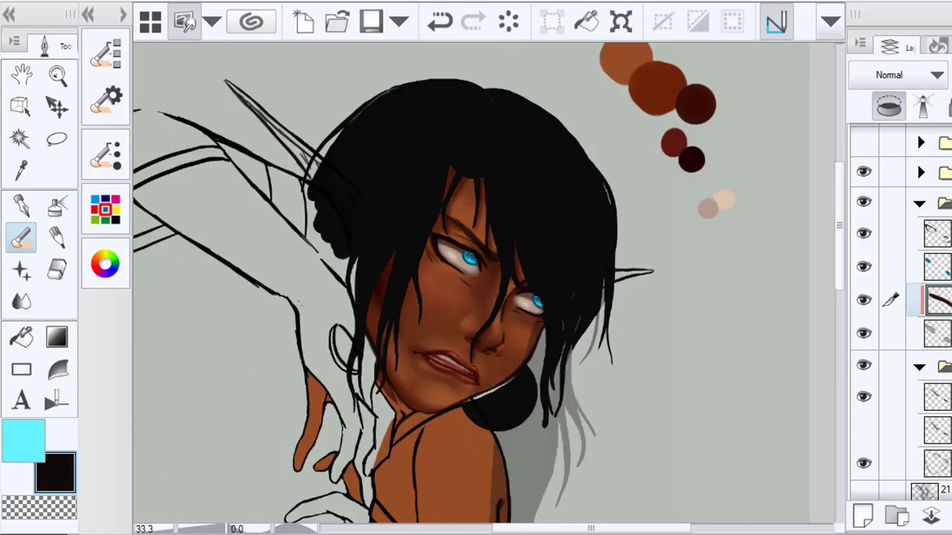
{"action": "key", "text": "ctrl+plus"}
{"action": "key", "text": "ctrl+plus"}
{"action": "key", "text": "ctrl+plus"}
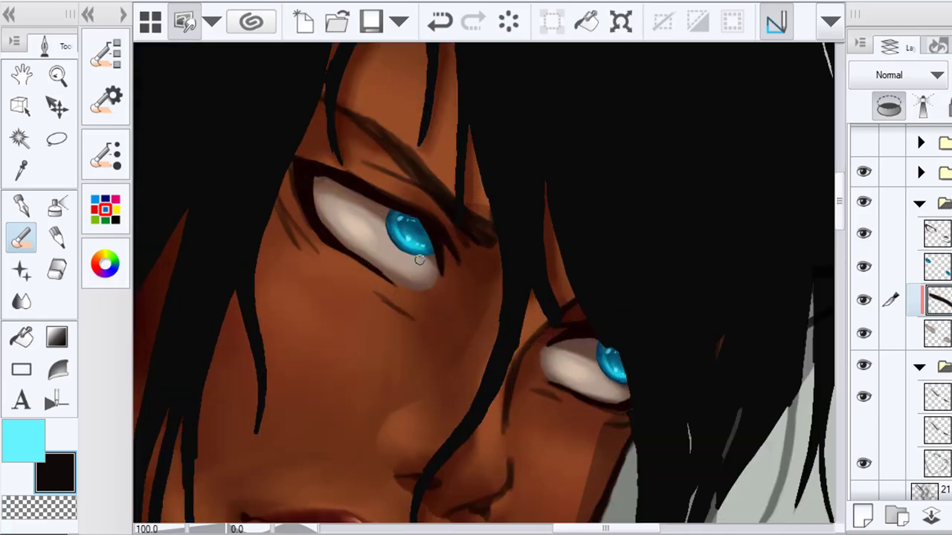
Blend the shading beneath the upper lids, compare it with the eye-white layer toggled, and release the shading layer's clipping
{"action": "left_click", "coordinate": [21, 301]}
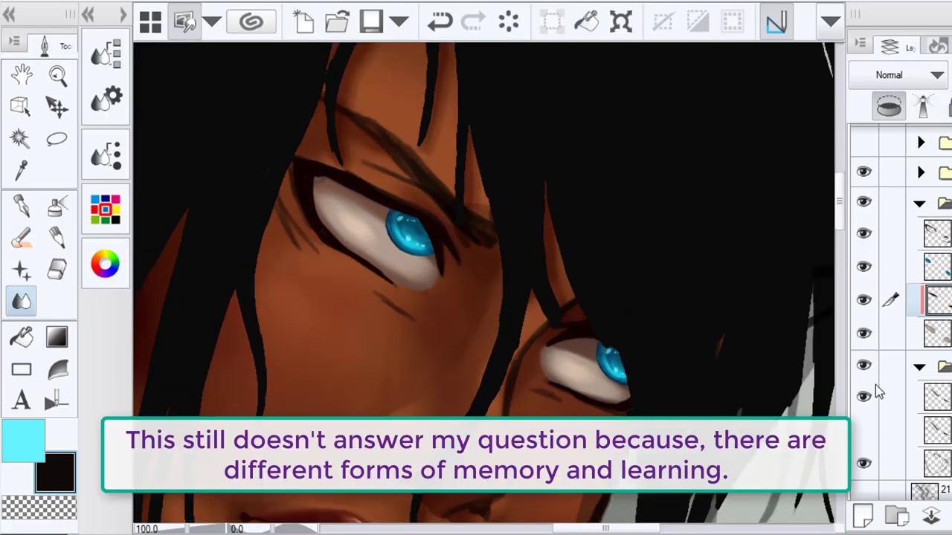
{"action": "left_click", "coordinate": [863, 333]}
{"action": "left_click", "coordinate": [863, 333]}
{"action": "left_click", "coordinate": [879, 335]}
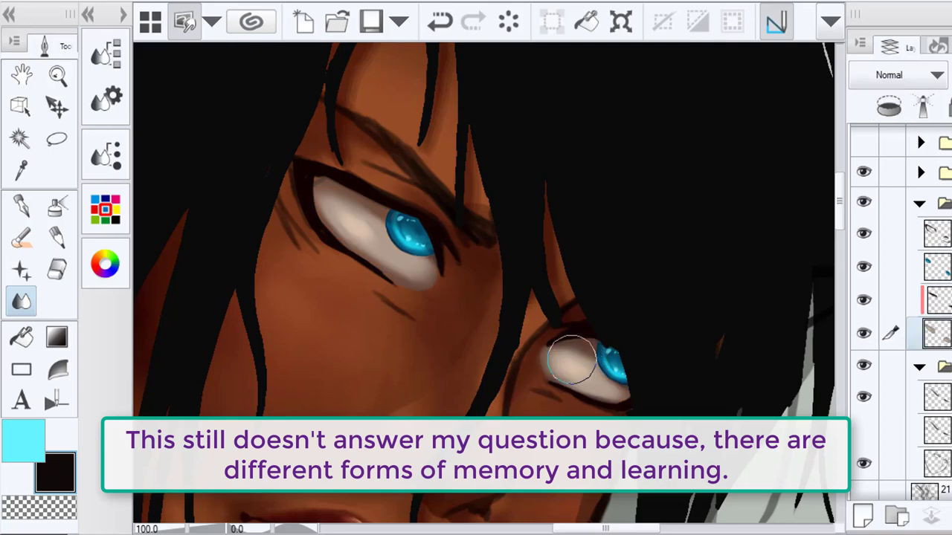
{"action": "left_click", "coordinate": [907, 300]}
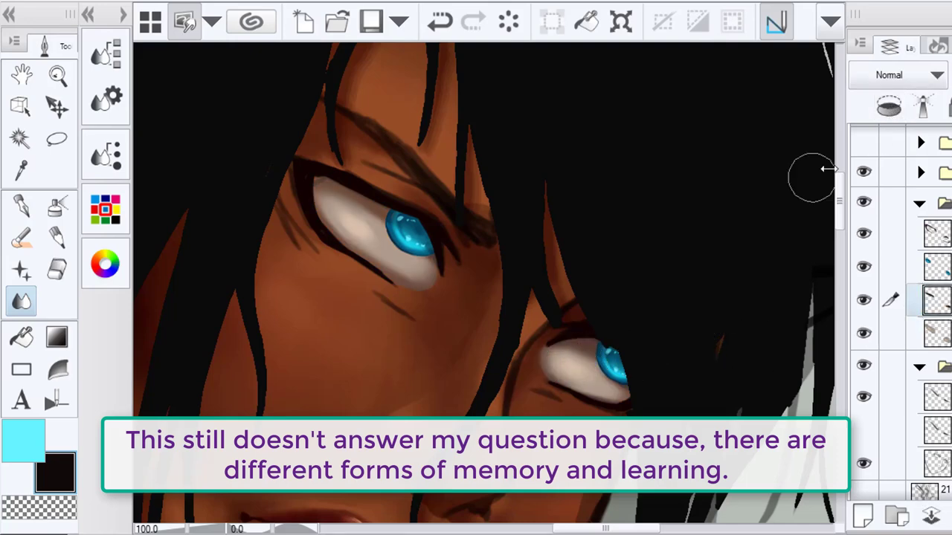
Add a layer above the shading, brush near-black beneath the left eye's upper lid, and soften it with the Blend tool
{"action": "left_click", "coordinate": [863, 515]}
{"action": "left_click", "coordinate": [20, 238]}
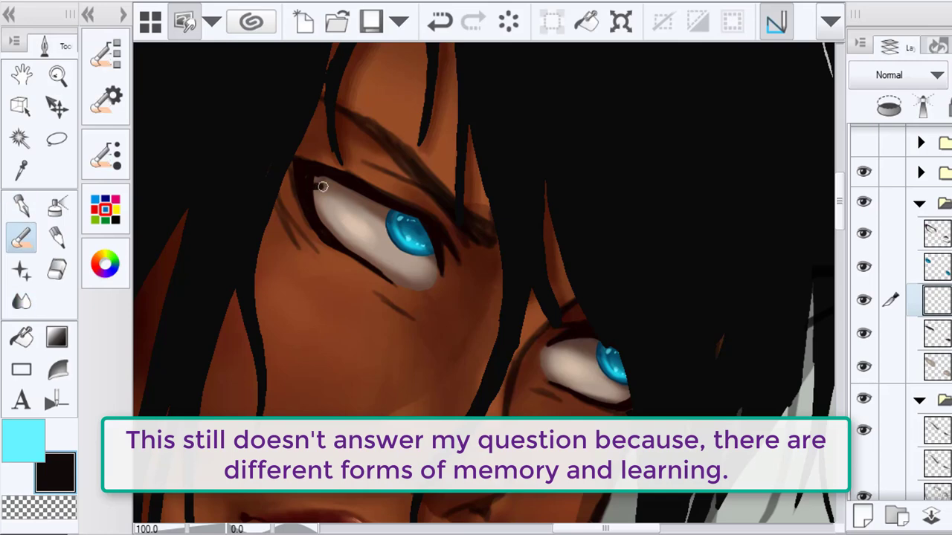
{"action": "left_click", "coordinate": [21, 300]}
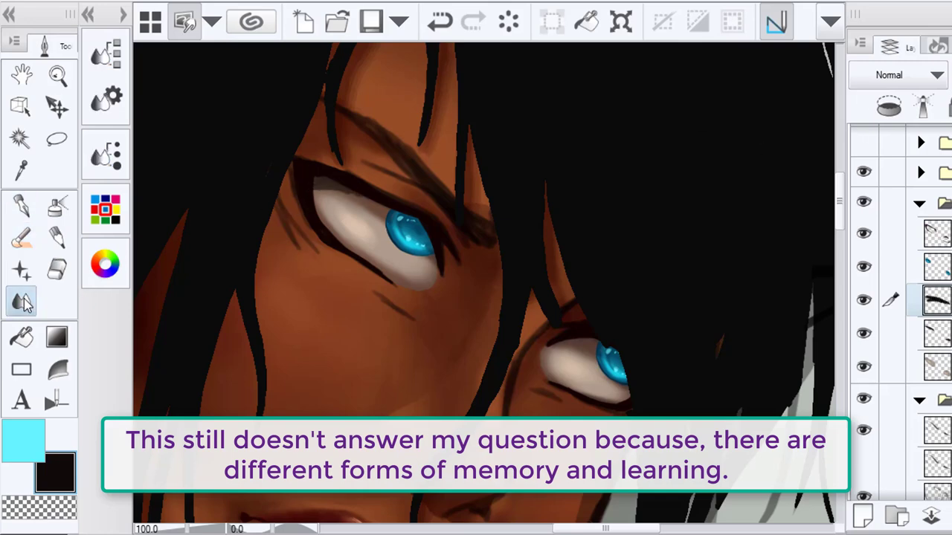
{"action": "left_click_drag", "start_coordinate": [321, 211], "coordinate": [340, 227]}
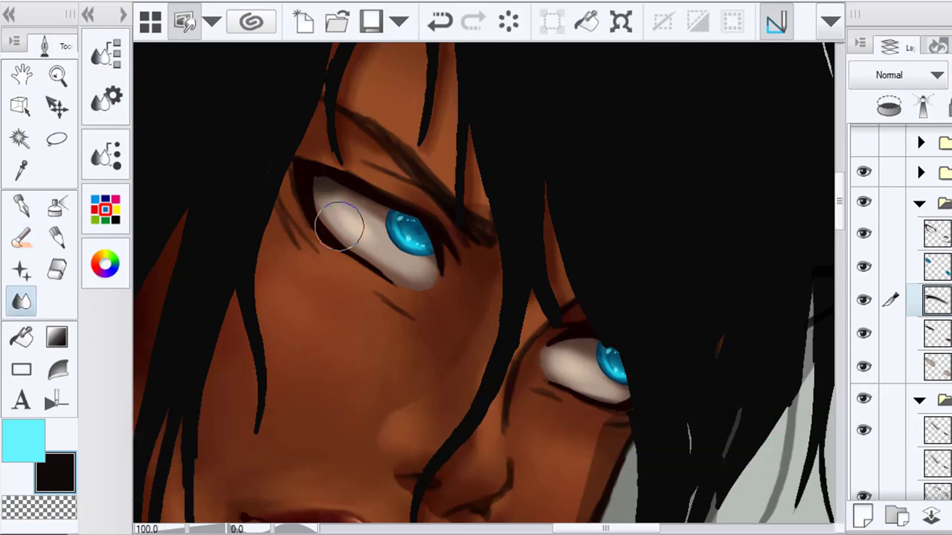
{"action": "left_click", "coordinate": [437, 30]}
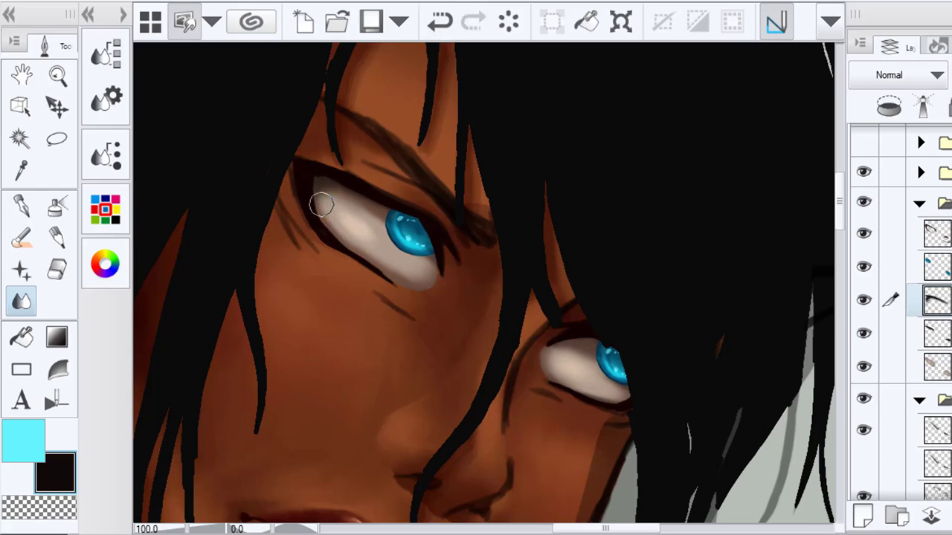
Brush near-black shading beneath the right eye's upper lid and blend it softly into the eye white
{"action": "scroll", "coordinate": [388, 312], "scroll_direction": "down", "scroll_amount": 4}
{"action": "scroll", "coordinate": [431, 333], "scroll_direction": "up", "scroll_amount": 5}
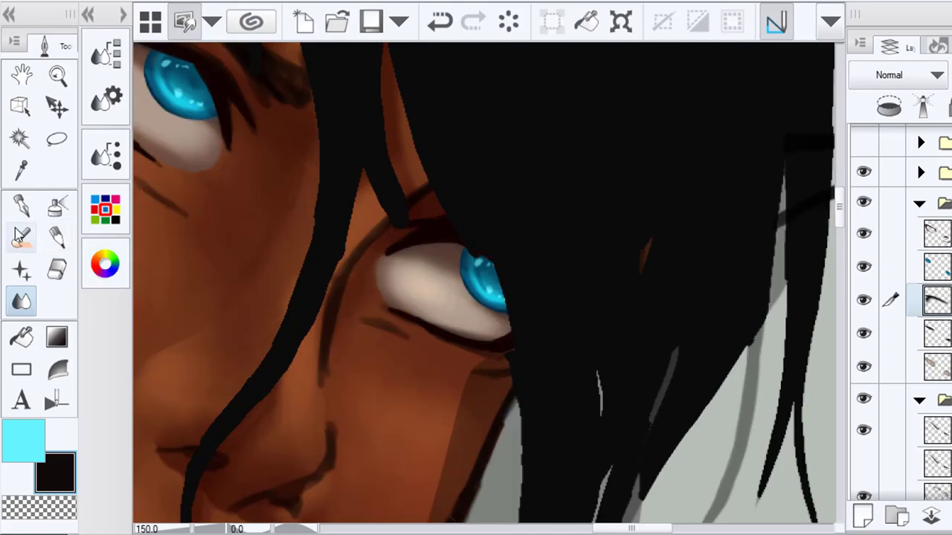
{"action": "left_click", "coordinate": [21, 236]}
{"action": "mouse_move", "coordinate": [446, 240]}
{"action": "left_mouse_down"}
{"action": "mouse_move", "coordinate": [396, 259]}
{"action": "mouse_move", "coordinate": [461, 253]}
{"action": "mouse_move", "coordinate": [387, 318]}
{"action": "mouse_move", "coordinate": [397, 340]}
{"action": "left_mouse_up"}
{"action": "left_click", "coordinate": [21, 300]}
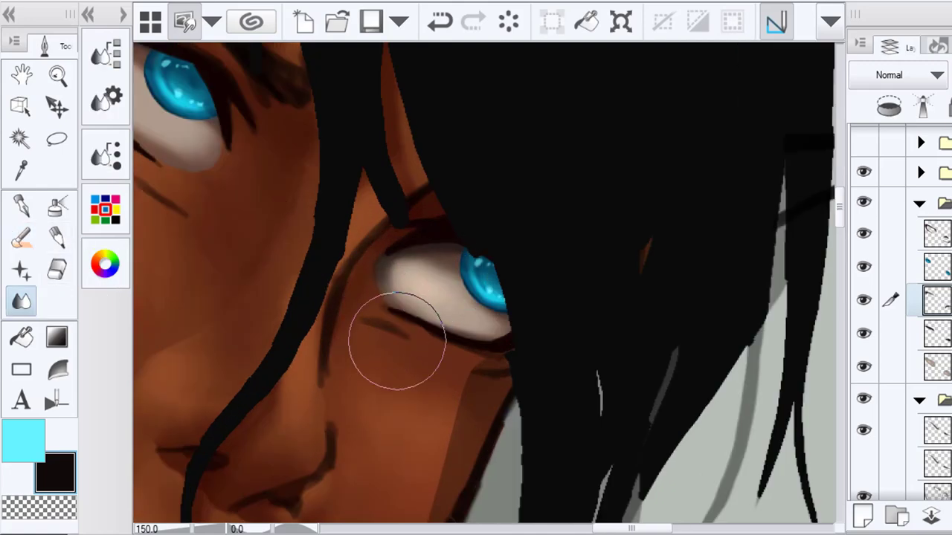
{"action": "scroll", "coordinate": [417, 357], "scroll_direction": "down", "scroll_amount": 5}
{"action": "scroll", "coordinate": [450, 374], "scroll_direction": "up", "scroll_amount": 1}
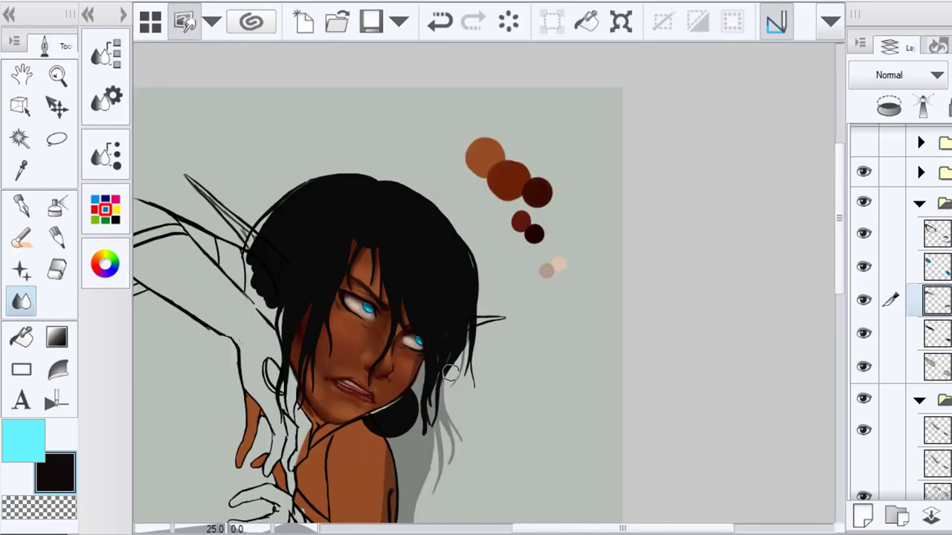
{"action": "scroll", "coordinate": [319, 265], "scroll_direction": "up", "scroll_amount": 4}
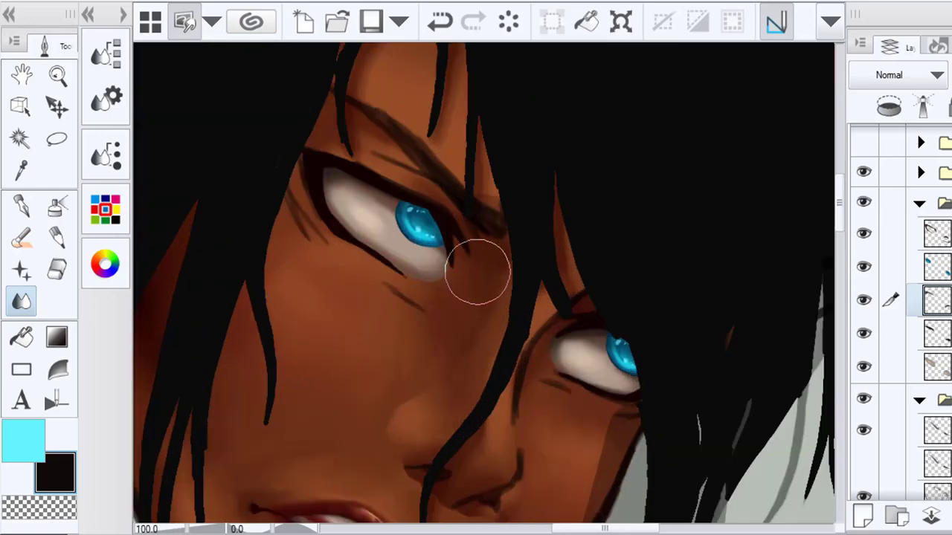
Add a layer above the eye layers and brush a dusty pink rim along the left eye's lower lid and inner corner, trimming its edge
{"action": "left_click", "coordinate": [863, 515]}
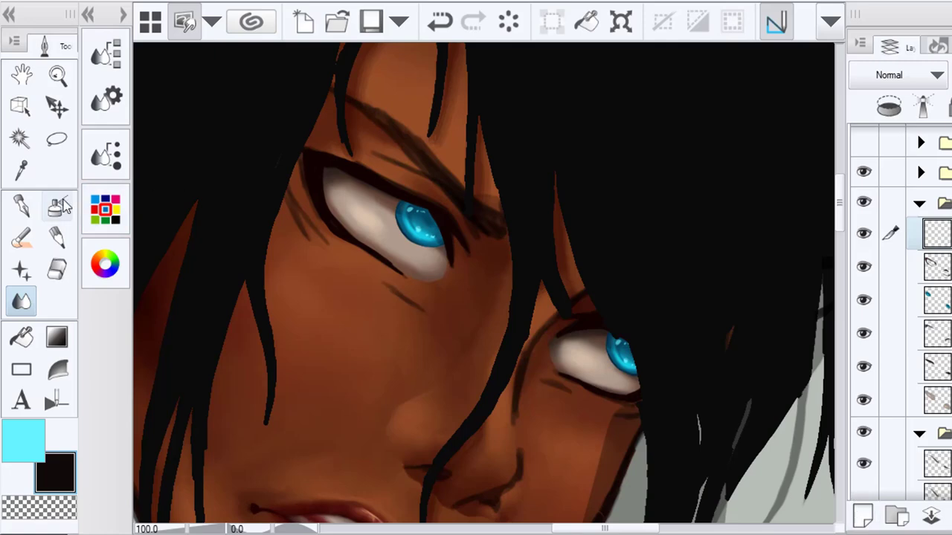
{"action": "left_click", "coordinate": [105, 263]}
{"action": "left_click", "coordinate": [165, 228]}
{"action": "left_click", "coordinate": [265, 266]}
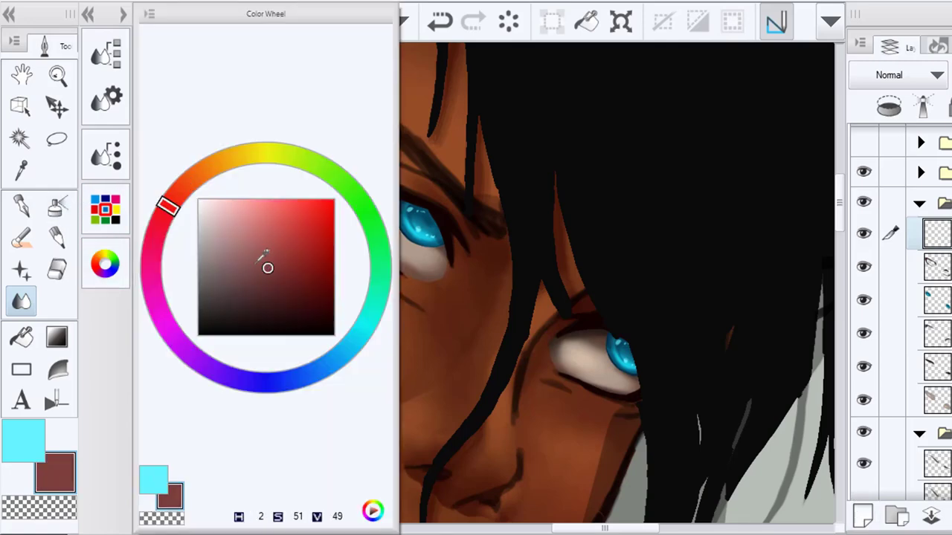
{"action": "left_click", "coordinate": [250, 251]}
{"action": "left_click", "coordinate": [257, 242]}
{"action": "left_click", "coordinate": [105, 263]}
{"action": "left_click", "coordinate": [21, 237]}
{"action": "scroll", "coordinate": [408, 275], "scroll_direction": "up", "scroll_amount": 1}
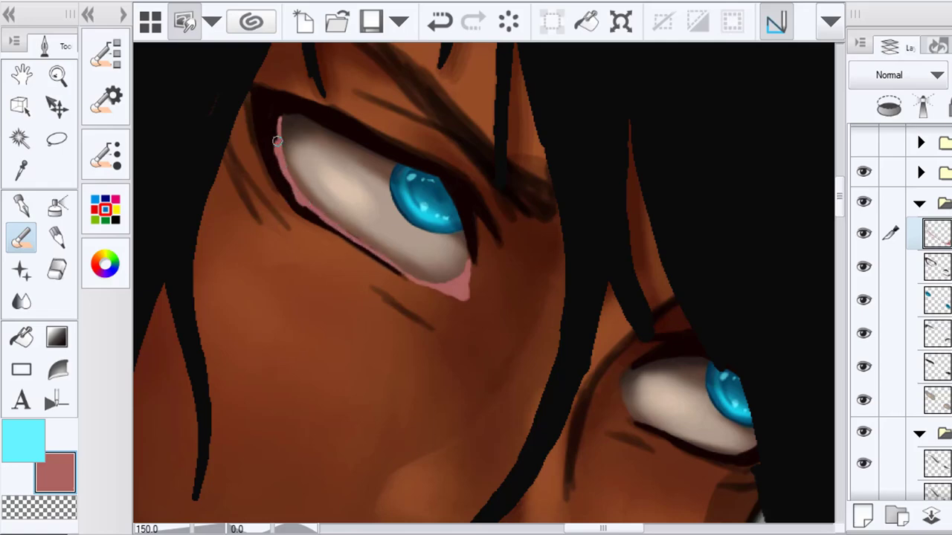
{"action": "key", "text": "e"}
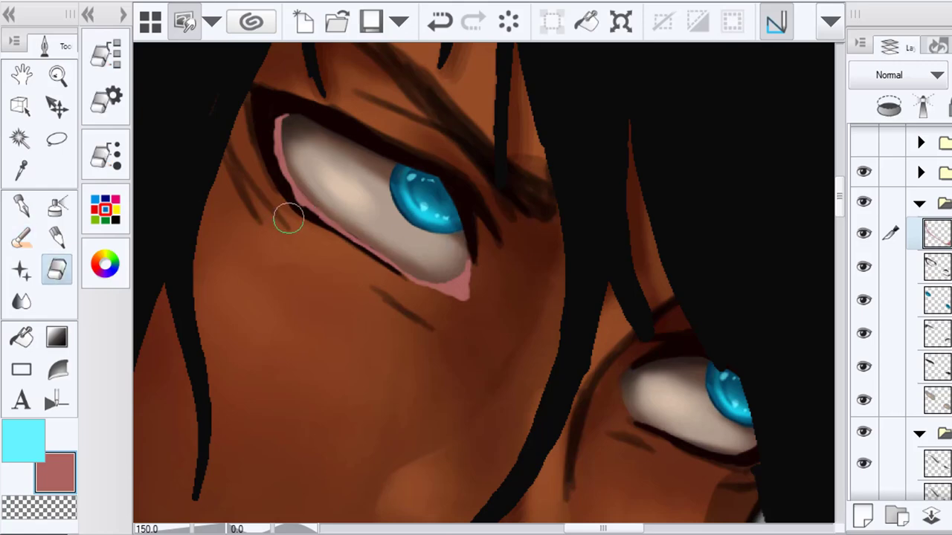
{"action": "left_click_drag", "start_coordinate": [333, 259], "coordinate": [114, 170]}
Brush the same dusty pink rim along the right eye's lower lid and inner corner
{"action": "left_click", "coordinate": [22, 238]}
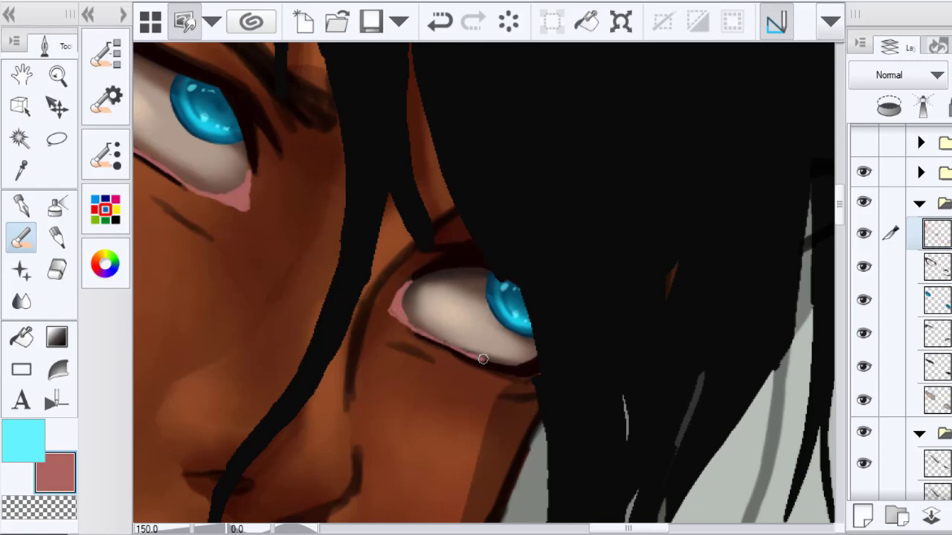
{"action": "scroll", "coordinate": [513, 364], "scroll_direction": "down", "scroll_amount": 6}
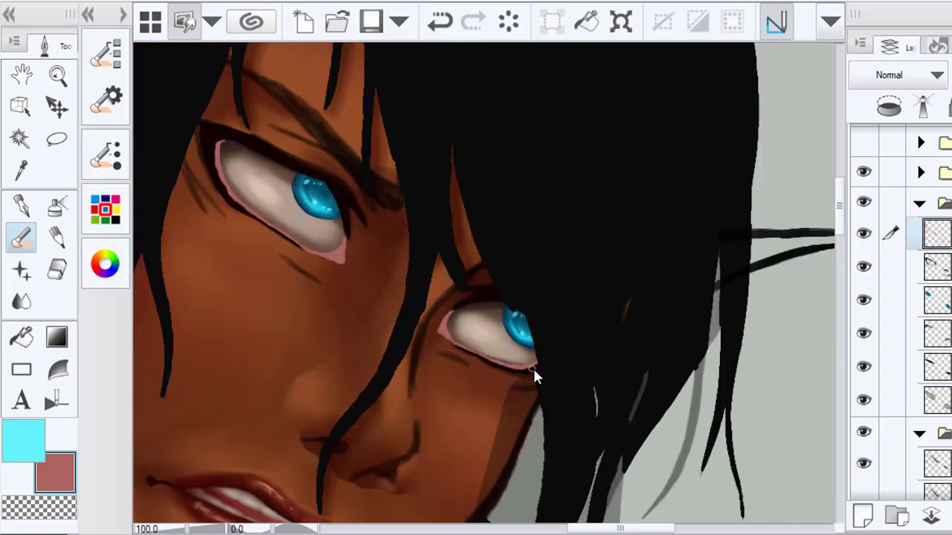
{"action": "scroll", "coordinate": [525, 368], "scroll_direction": "up", "scroll_amount": 6}
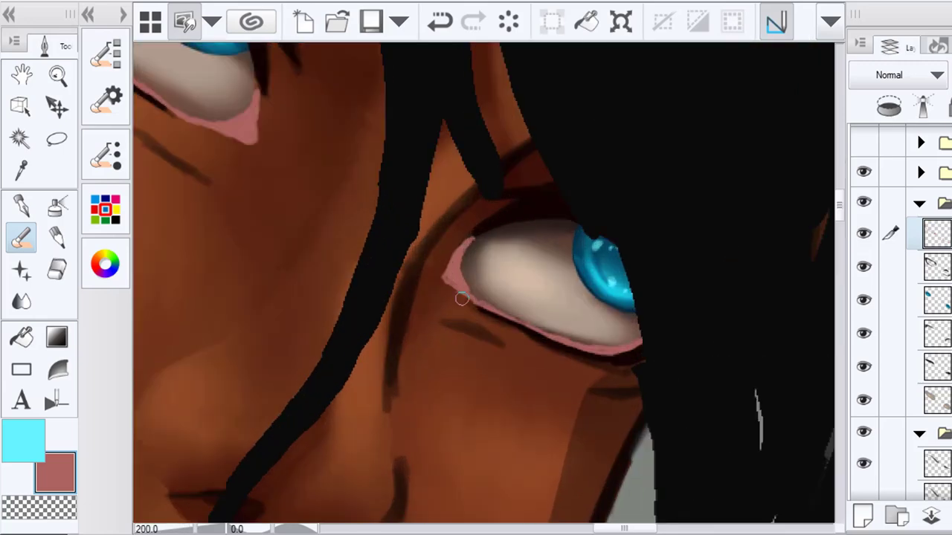
Erase the excess pink at the right eye's inner corner and make the eye-white layer active
{"action": "left_click", "coordinate": [65, 269]}
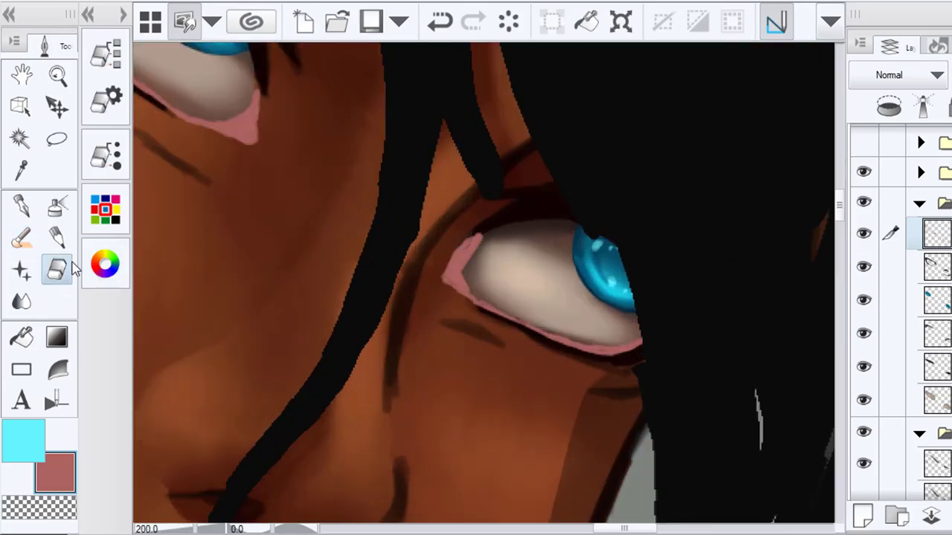
{"action": "left_click", "coordinate": [938, 400]}
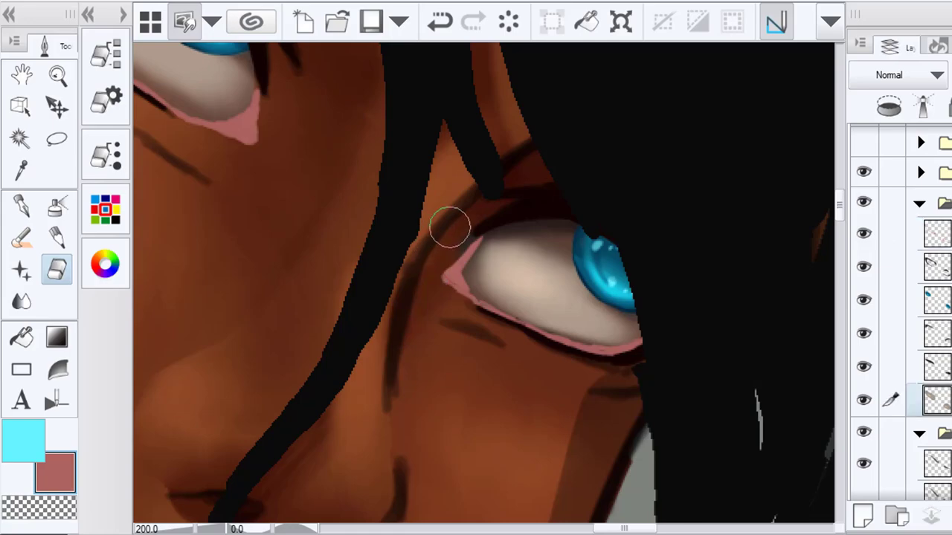
{"action": "scroll", "coordinate": [446, 244], "scroll_direction": "down", "scroll_amount": 6}
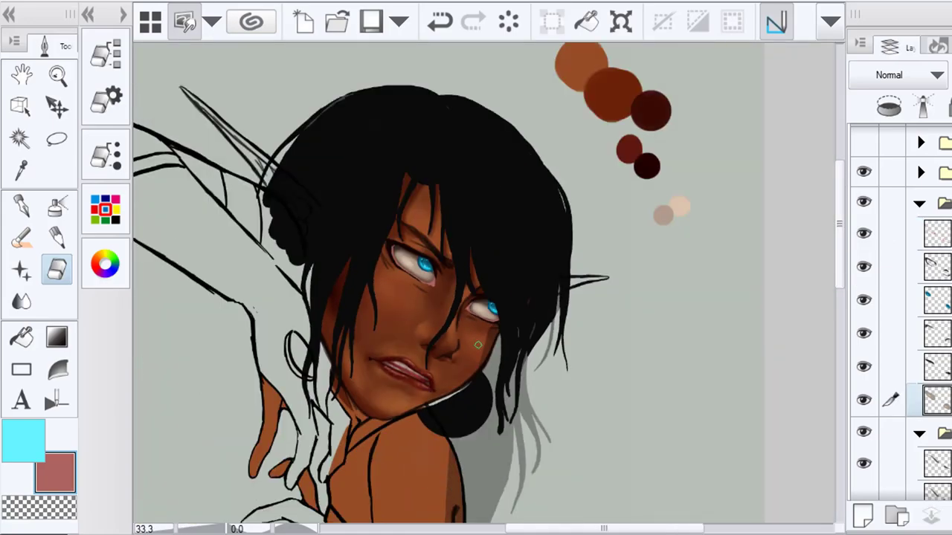
{"action": "scroll", "coordinate": [483, 372], "scroll_direction": "down", "scroll_amount": 2}
{"action": "scroll", "coordinate": [422, 308], "scroll_direction": "up", "scroll_amount": 5}
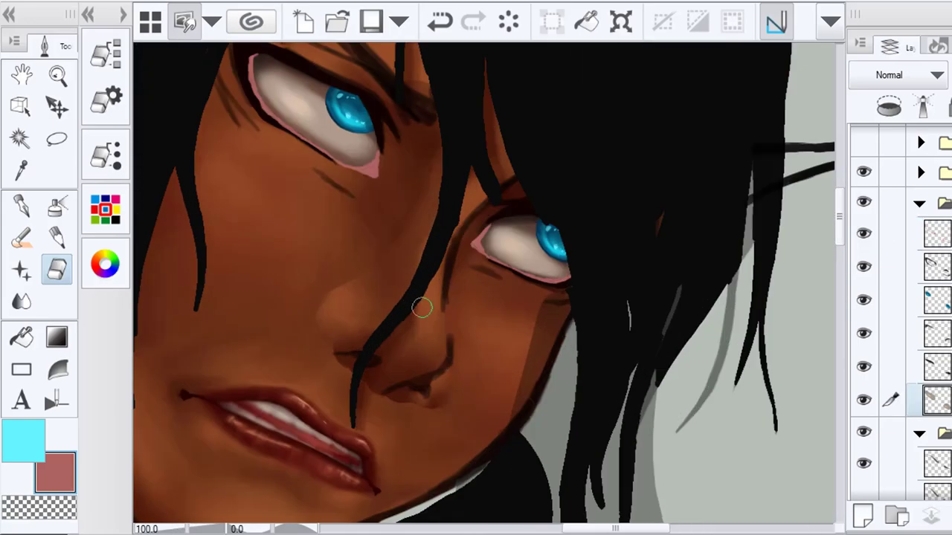
Lasso the left eye's inner corner, reshape its pink rim slightly with a free transform on the pink layer, and deselect
{"action": "left_click", "coordinate": [58, 140]}
{"action": "left_click_drag", "start_coordinate": [378, 185], "coordinate": [375, 187]}
{"action": "left_click", "coordinate": [464, 228]}
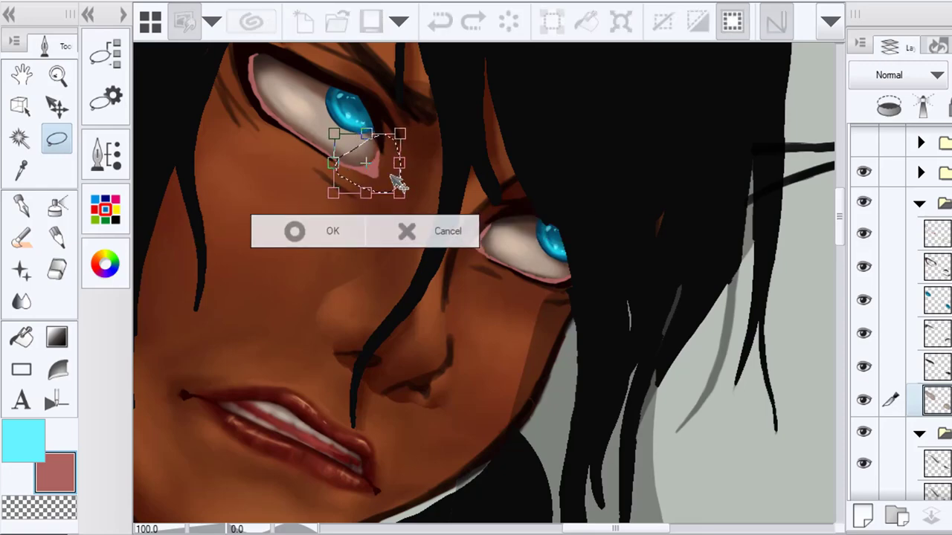
{"action": "left_click", "coordinate": [433, 232]}
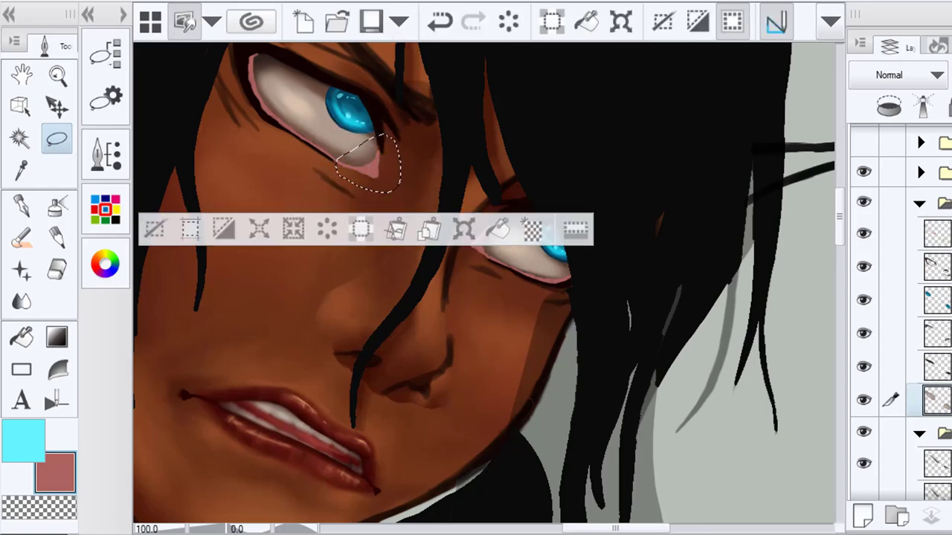
{"action": "left_click", "coordinate": [464, 228]}
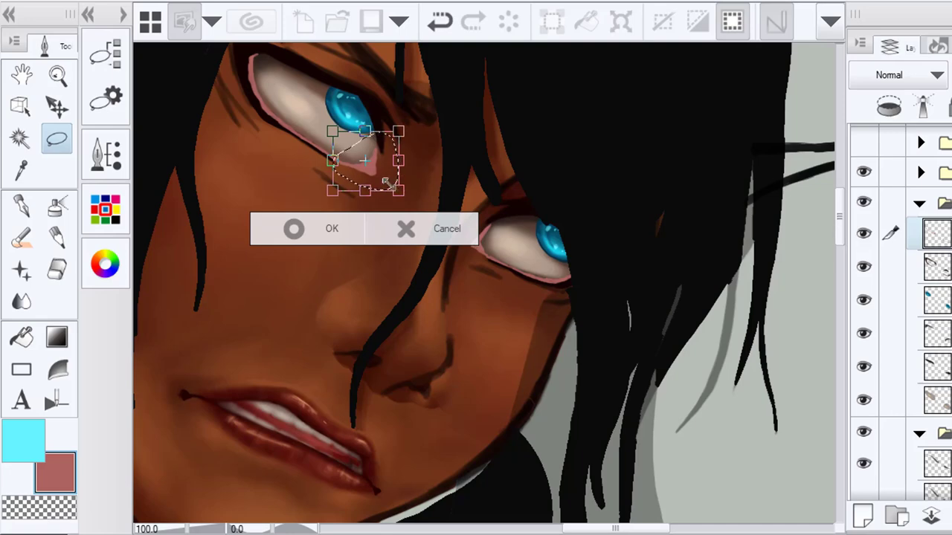
{"action": "left_click_drag", "start_coordinate": [397, 190], "coordinate": [391, 196]}
{"action": "left_click_drag", "start_coordinate": [388, 179], "coordinate": [392, 176]}
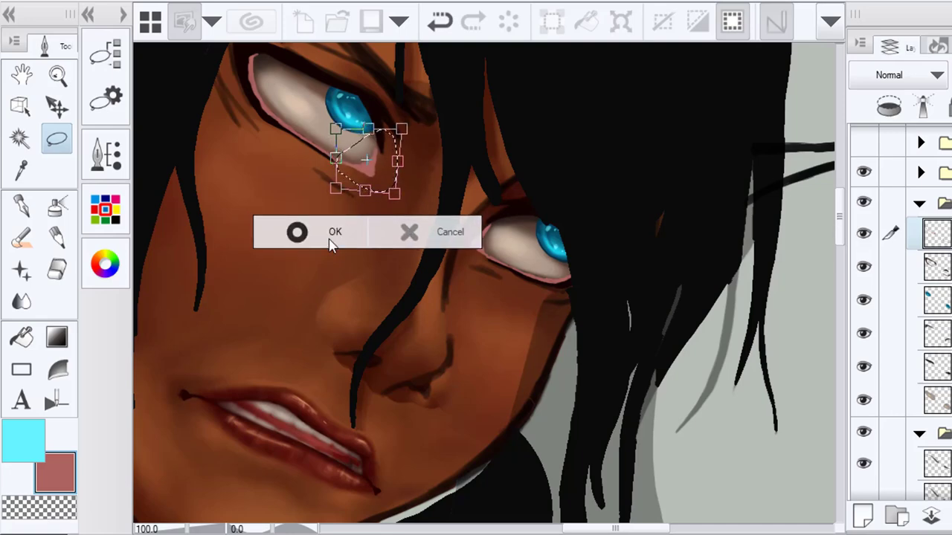
{"action": "left_click", "coordinate": [331, 233]}
{"action": "left_click", "coordinate": [159, 226]}
{"action": "left_click_drag", "start_coordinate": [350, 144], "coordinate": [351, 146]}
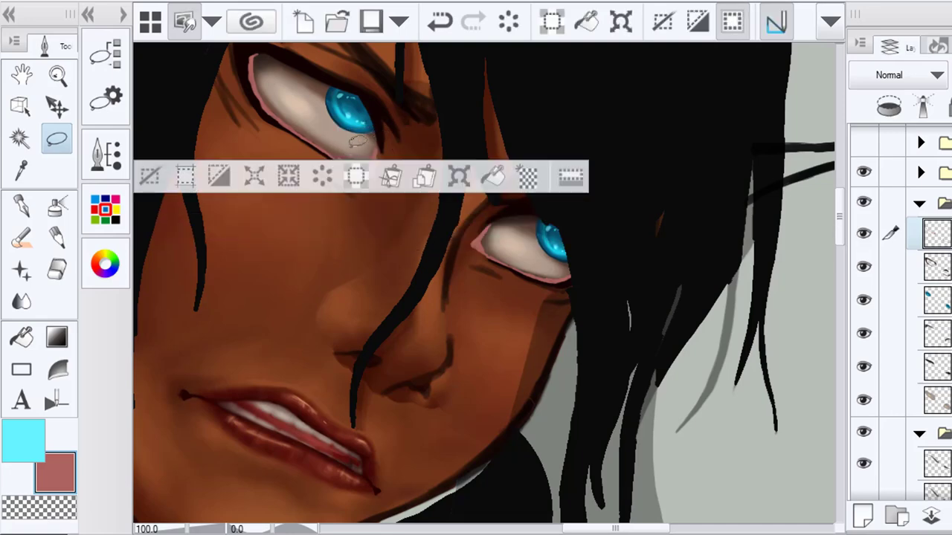
{"action": "left_click", "coordinate": [150, 178]}
Examine the pink rims and inner corners of both eyes up close and within the whole face
{"action": "scroll", "coordinate": [346, 150], "scroll_direction": "down", "scroll_amount": 1}
{"action": "scroll", "coordinate": [346, 150], "scroll_direction": "up", "scroll_amount": 1}
{"action": "key", "text": "b"}
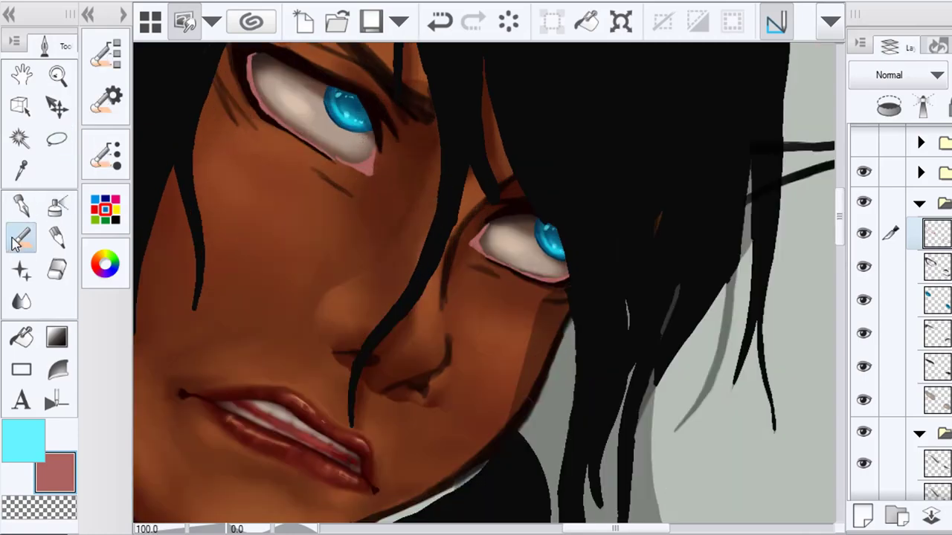
{"action": "scroll", "coordinate": [342, 152], "scroll_direction": "up", "scroll_amount": 3}
{"action": "scroll", "coordinate": [407, 194], "scroll_direction": "down", "scroll_amount": 4}
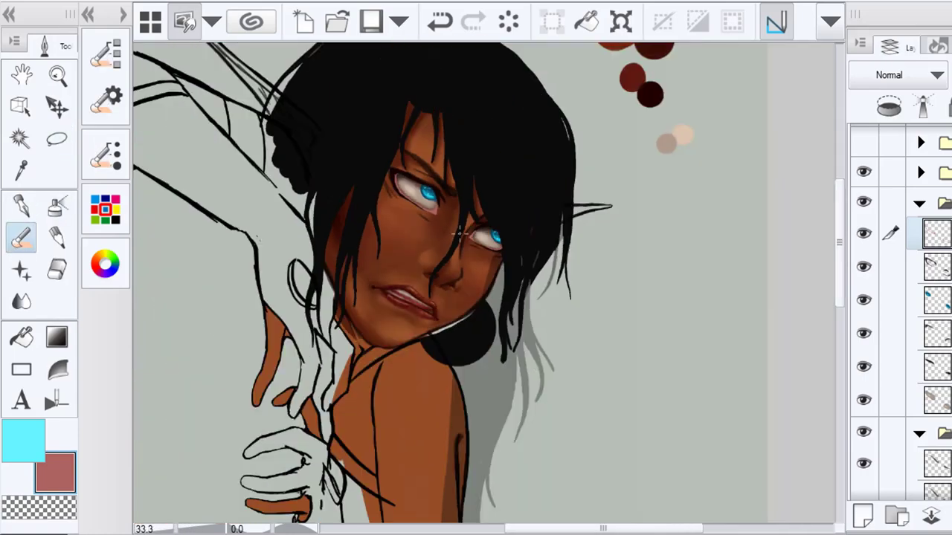
{"action": "scroll", "coordinate": [510, 254], "scroll_direction": "down", "scroll_amount": 1}
{"action": "scroll", "coordinate": [506, 254], "scroll_direction": "up", "scroll_amount": 3}
{"action": "scroll", "coordinate": [493, 252], "scroll_direction": "up", "scroll_amount": 1}
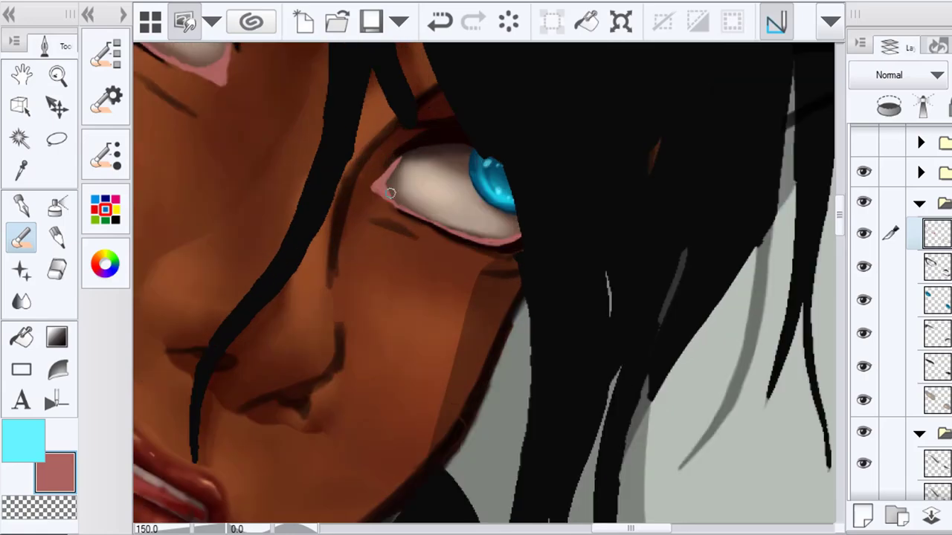
{"action": "scroll", "coordinate": [446, 238], "scroll_direction": "down", "scroll_amount": 5}
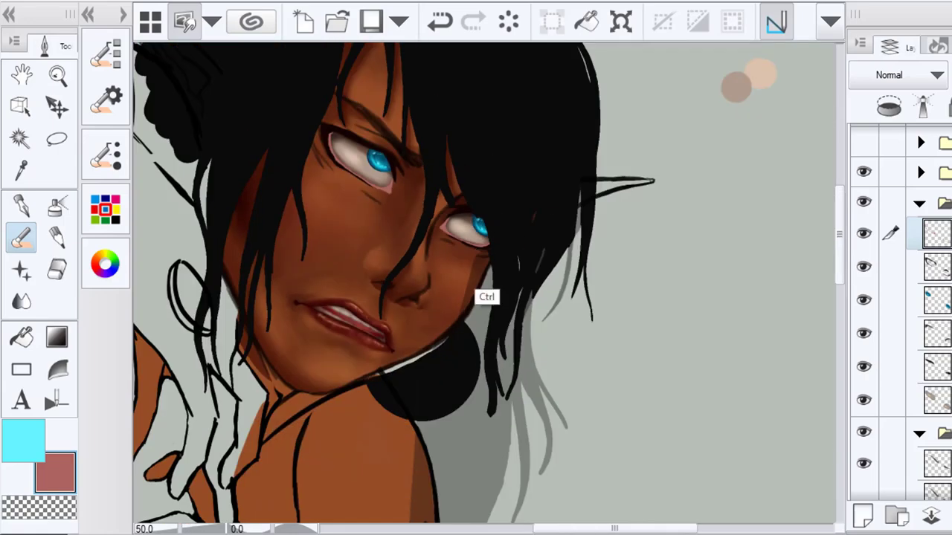
{"action": "scroll", "coordinate": [440, 218], "scroll_direction": "up", "scroll_amount": 4}
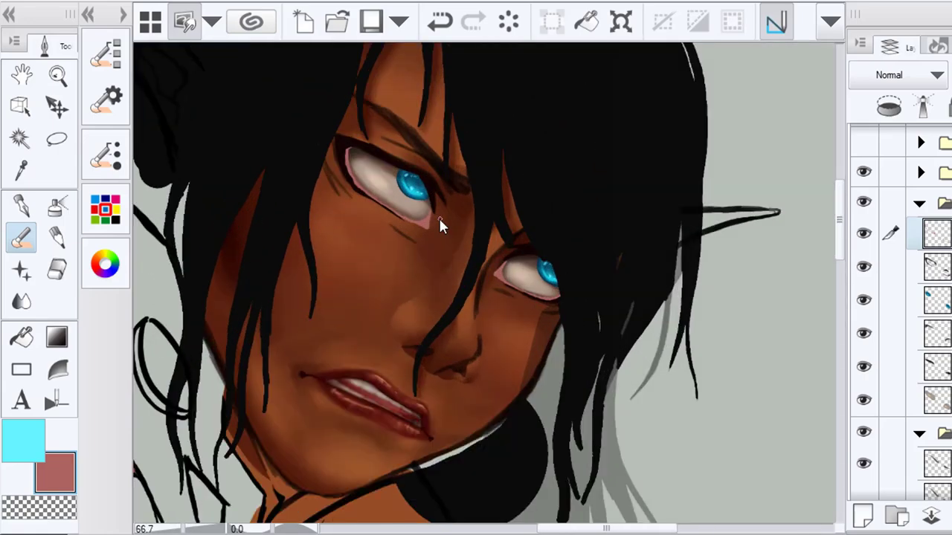
Sample the rim pink, shift it to a dark red, and brush over both eyes' lower-lid rims and inner corners to deepen them
{"action": "key", "text": "i"}
{"action": "left_click", "coordinate": [364, 208]}
{"action": "left_click", "coordinate": [105, 263]}
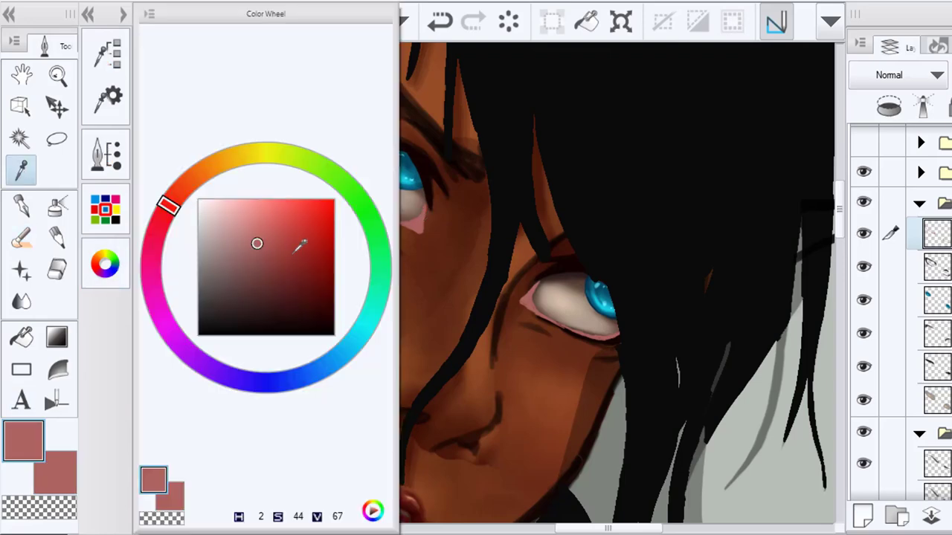
{"action": "left_click", "coordinate": [280, 258]}
{"action": "left_click", "coordinate": [159, 218]}
{"action": "left_click", "coordinate": [291, 277]}
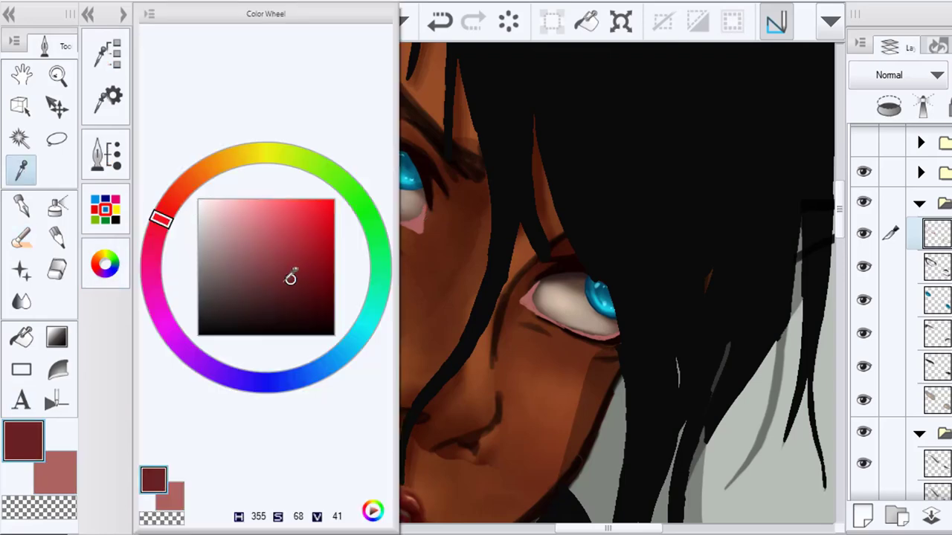
{"action": "left_click", "coordinate": [167, 208]}
{"action": "left_click", "coordinate": [88, 256]}
{"action": "left_click", "coordinate": [22, 238]}
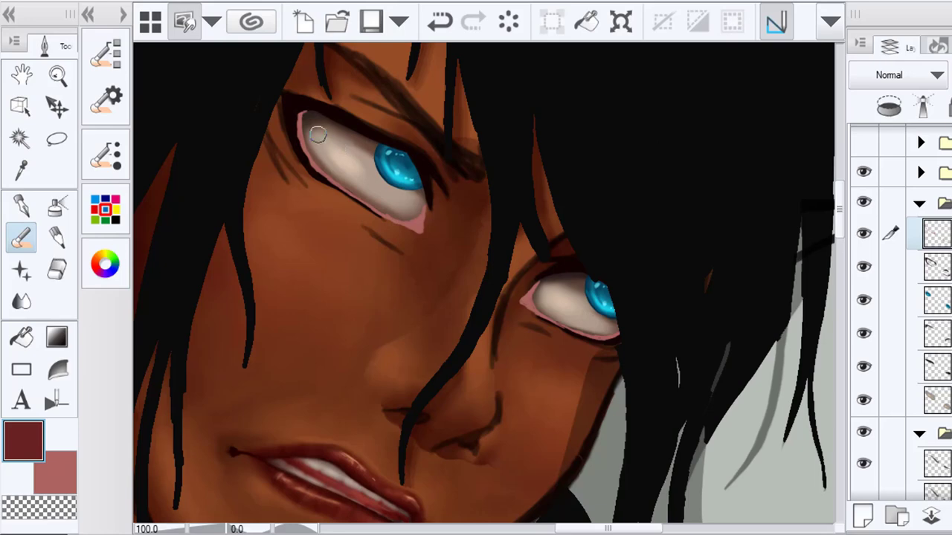
{"action": "left_click_drag", "start_coordinate": [293, 131], "coordinate": [405, 227]}
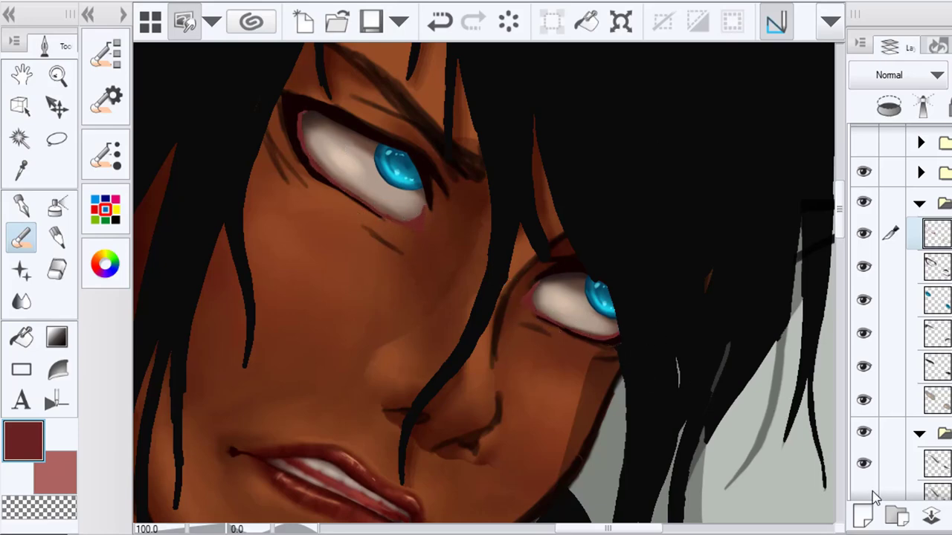
Add a layer above the rim layer and mix a dark reddish brown as the main brush colour
{"action": "left_click", "coordinate": [105, 264]}
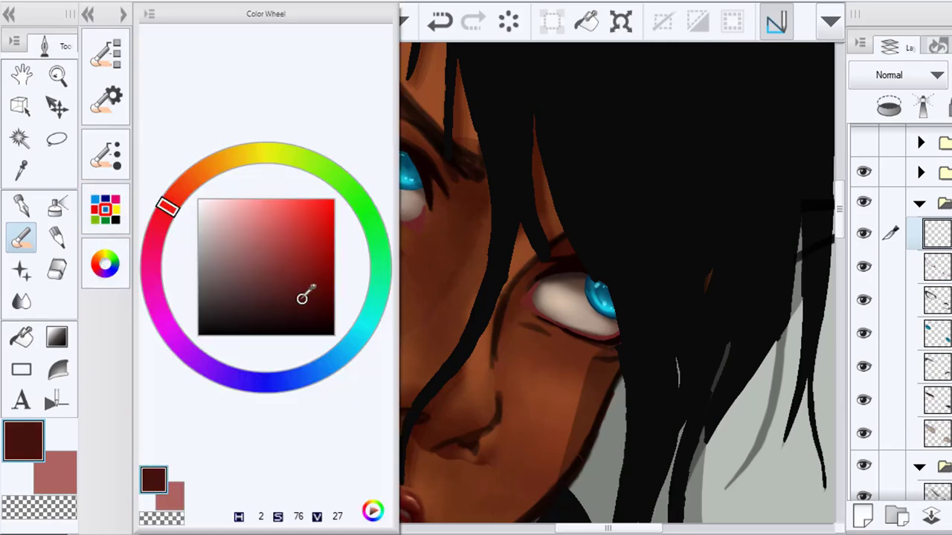
{"action": "left_click", "coordinate": [105, 263]}
{"action": "scroll", "coordinate": [440, 247], "scroll_direction": "up", "scroll_amount": 3}
{"action": "scroll", "coordinate": [426, 239], "scroll_direction": "down", "scroll_amount": 2}
{"action": "left_click", "coordinate": [105, 263]}
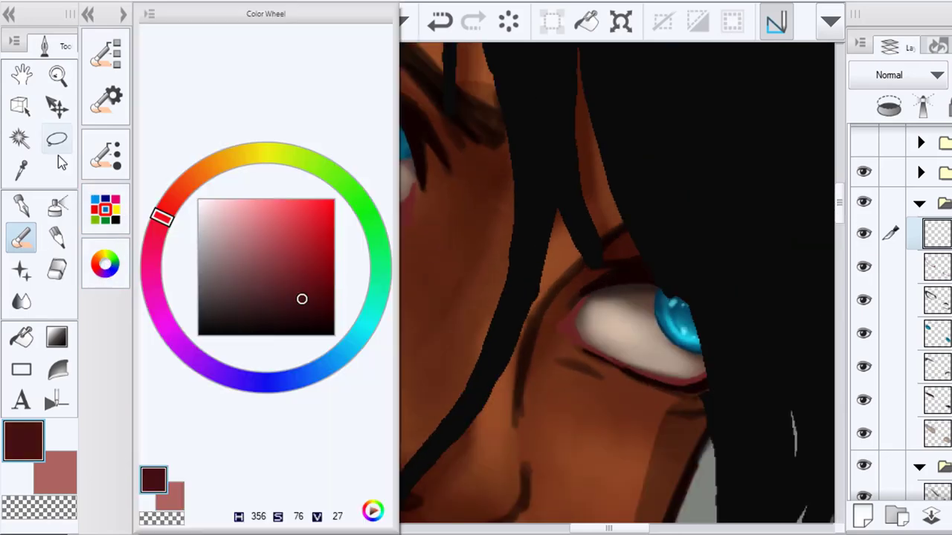
{"action": "left_click", "coordinate": [21, 169]}
{"action": "left_click", "coordinate": [385, 272]}
{"action": "left_click", "coordinate": [105, 263]}
{"action": "left_click", "coordinate": [179, 194]}
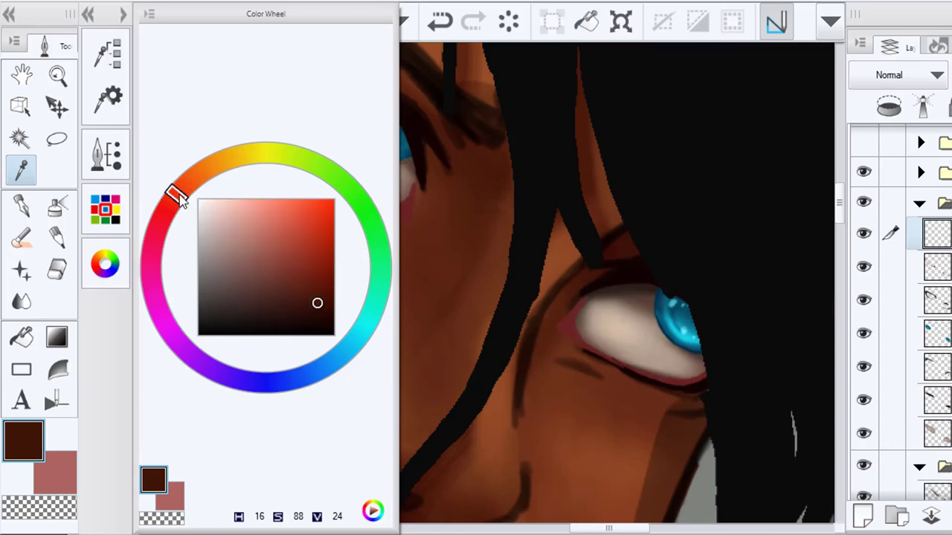
{"action": "left_click", "coordinate": [110, 262]}
{"action": "left_click", "coordinate": [26, 240]}
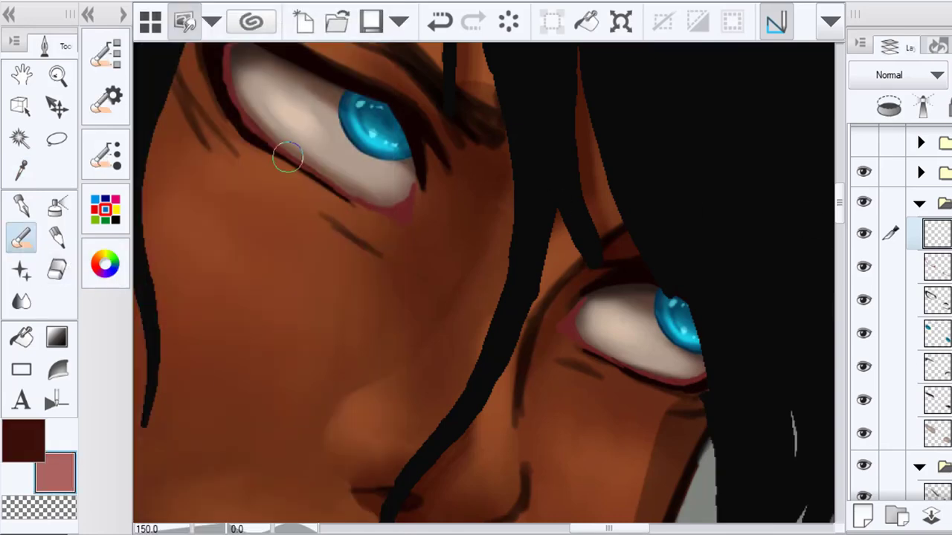
Clip the new layer to the rim layer and brush dusty pink highlights along both eyes' lower rims and inner corners
{"action": "left_click_drag", "start_coordinate": [297, 141], "coordinate": [342, 240]}
{"action": "left_click", "coordinate": [888, 107]}
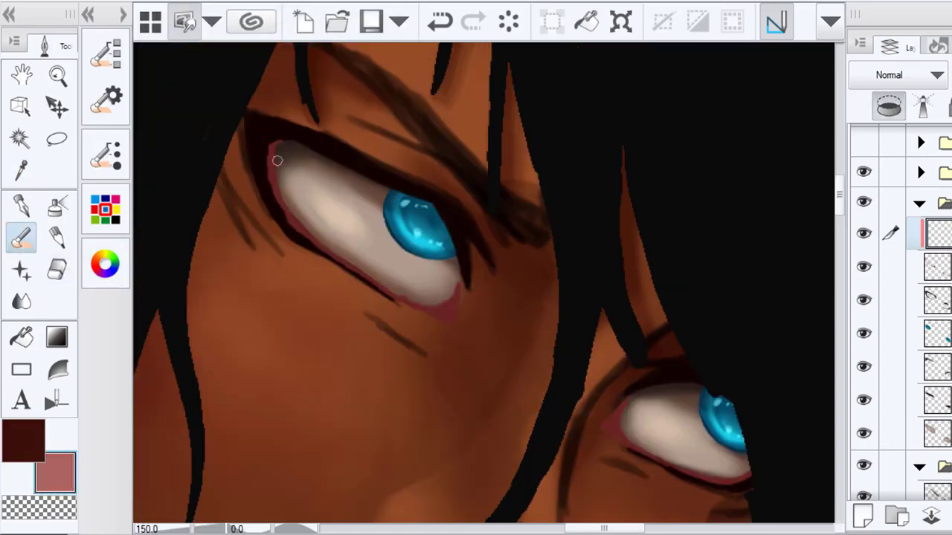
{"action": "key", "text": "ctrl+s"}
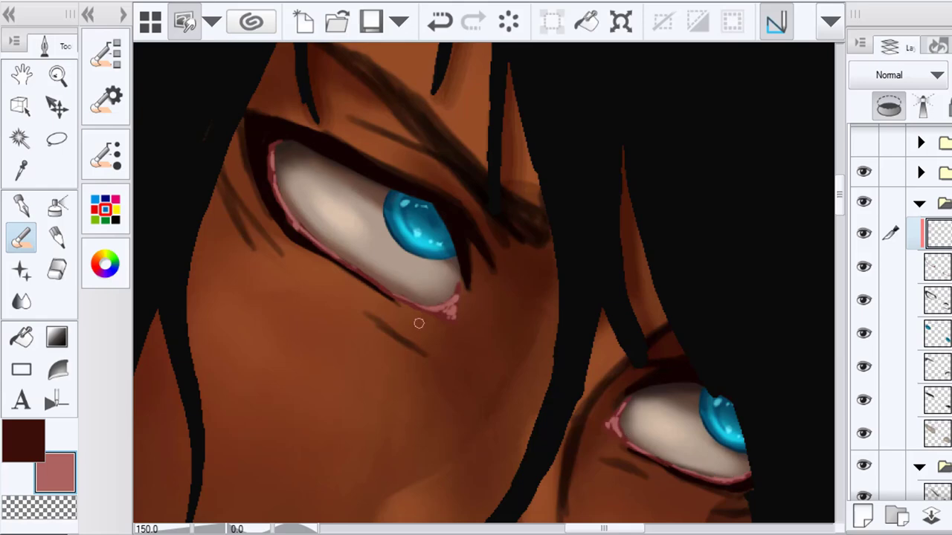
Blend the pink highlights along both eyes' rims and inner corners
{"action": "scroll", "coordinate": [419, 323], "scroll_direction": "down", "scroll_amount": 3}
{"action": "scroll", "coordinate": [403, 344], "scroll_direction": "up", "scroll_amount": 3}
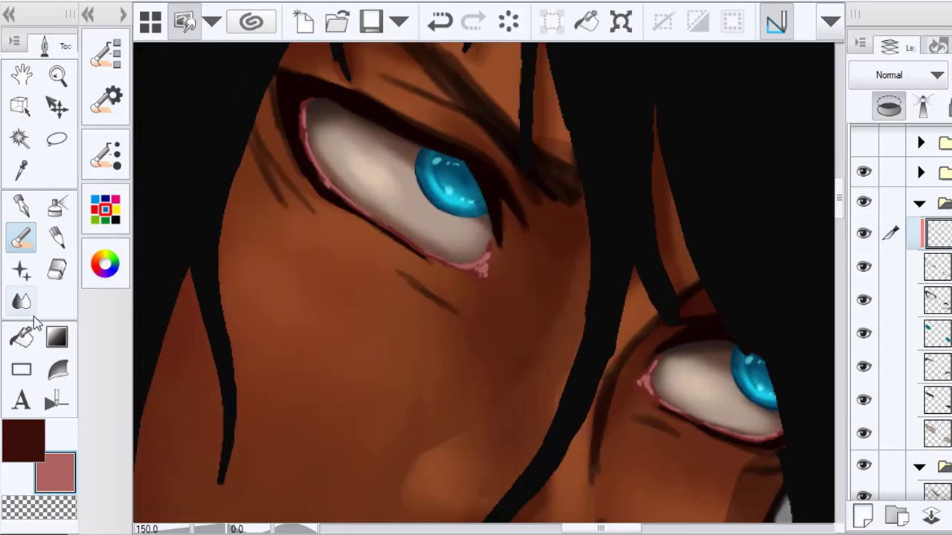
{"action": "left_click", "coordinate": [23, 301]}
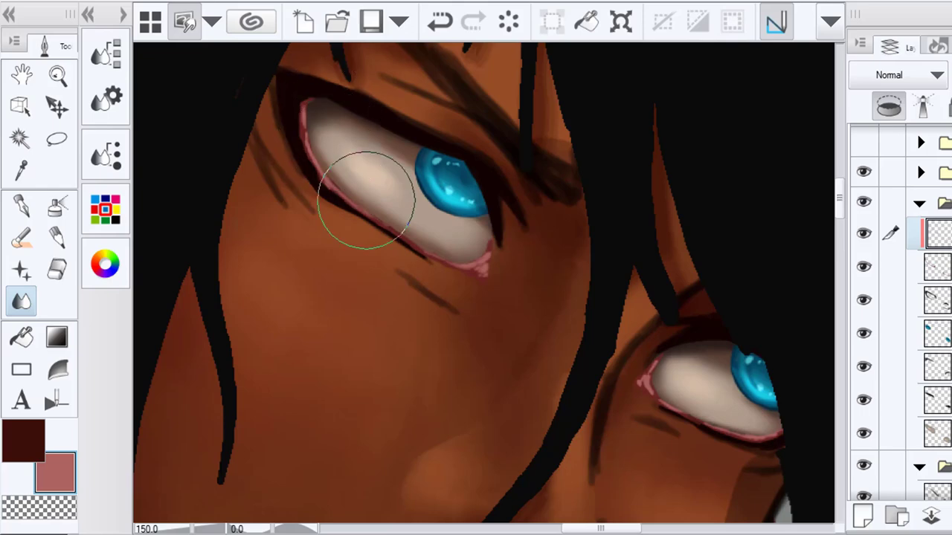
{"action": "left_click_drag", "start_coordinate": [633, 377], "coordinate": [485, 318]}
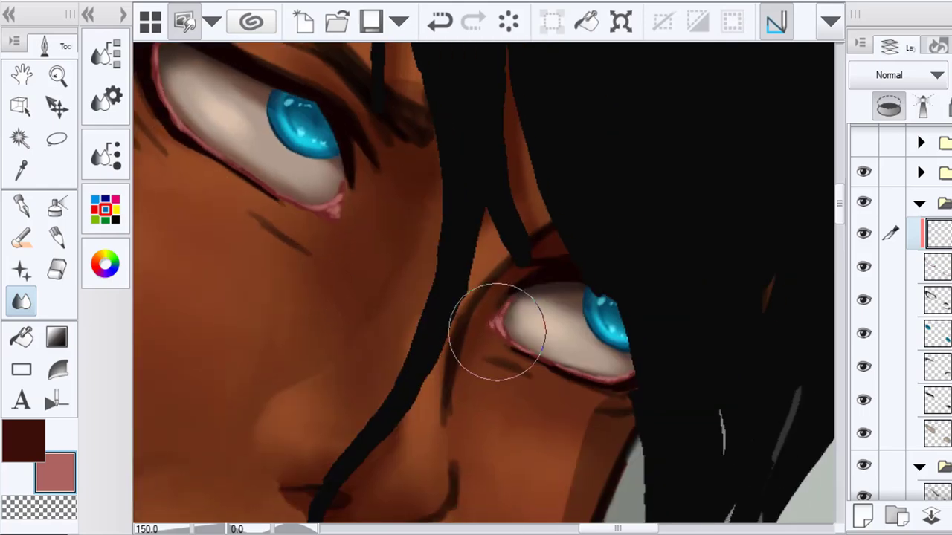
On the top clipped layer of the skin shading folder, brush dark reddish-brown edges around both eyes' inner corners and blend them
{"action": "scroll", "coordinate": [919, 360], "scroll_direction": "down", "scroll_amount": 5}
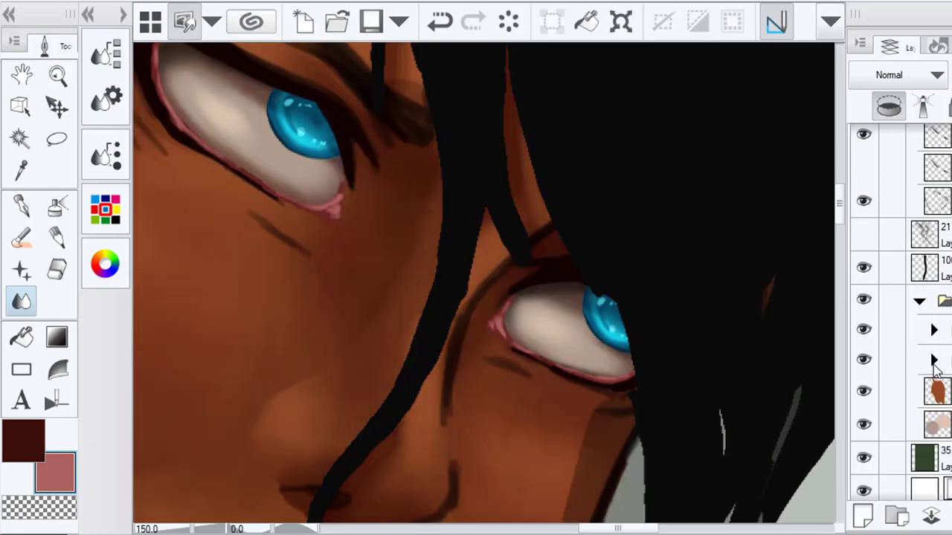
{"action": "left_click", "coordinate": [934, 360]}
{"action": "left_click", "coordinate": [921, 390]}
{"action": "left_click", "coordinate": [14, 440]}
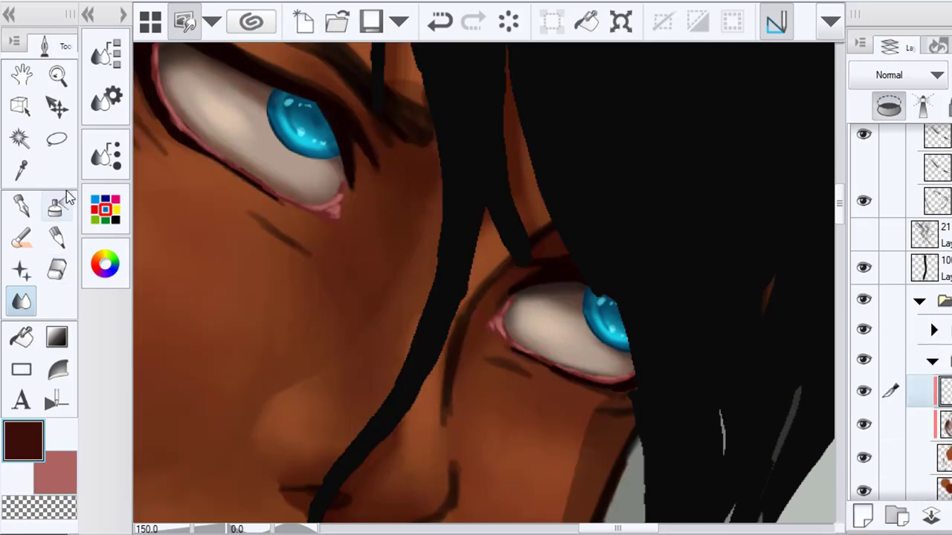
{"action": "left_click", "coordinate": [21, 236]}
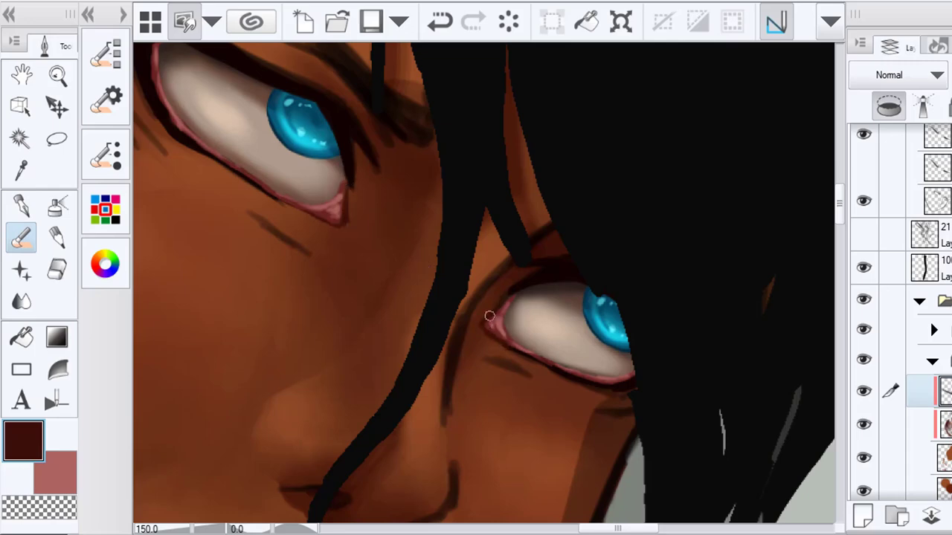
{"action": "key", "text": "j"}
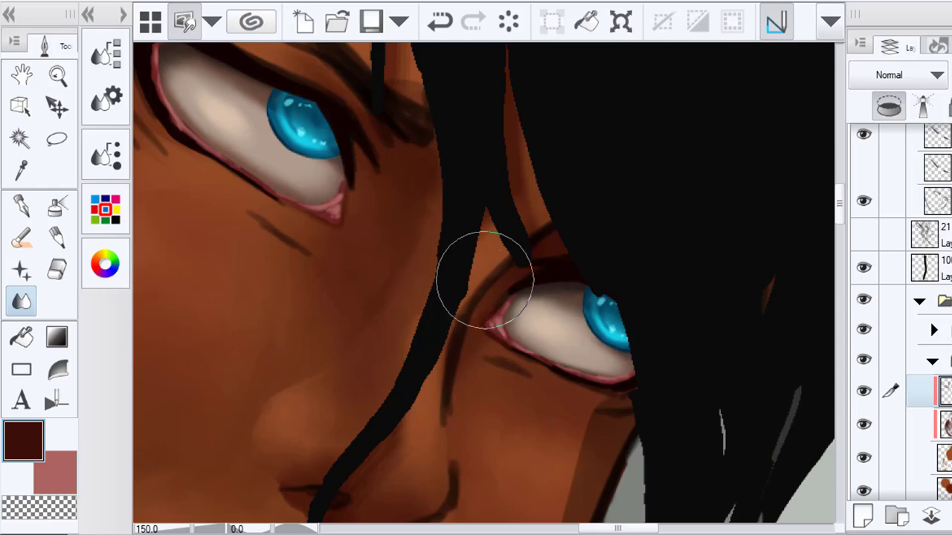
{"action": "scroll", "coordinate": [484, 383], "scroll_direction": "down", "scroll_amount": 5}
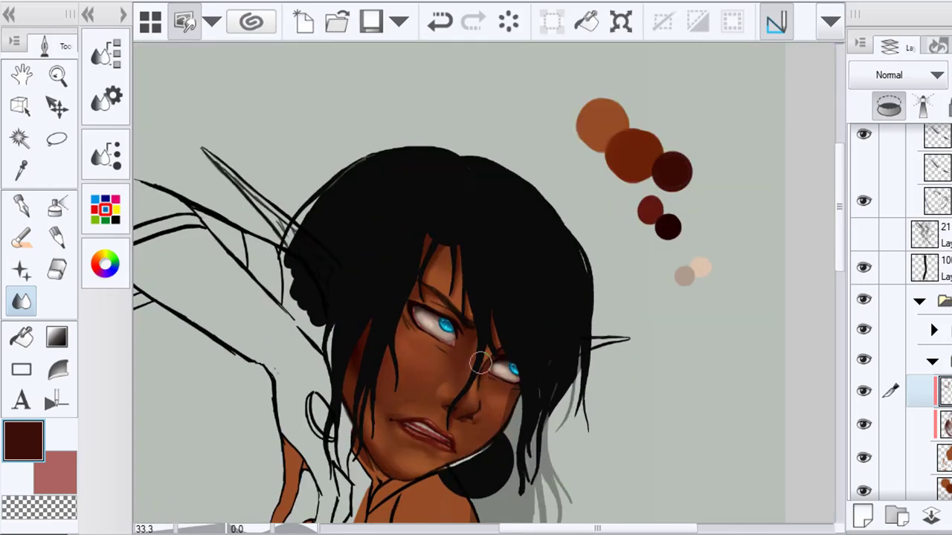
On a new clipped layer above the skin shading, brush shadow beside the left eye's inner corner using the darkest maroon palette swatch
{"action": "scroll", "coordinate": [480, 363], "scroll_direction": "up", "scroll_amount": 2}
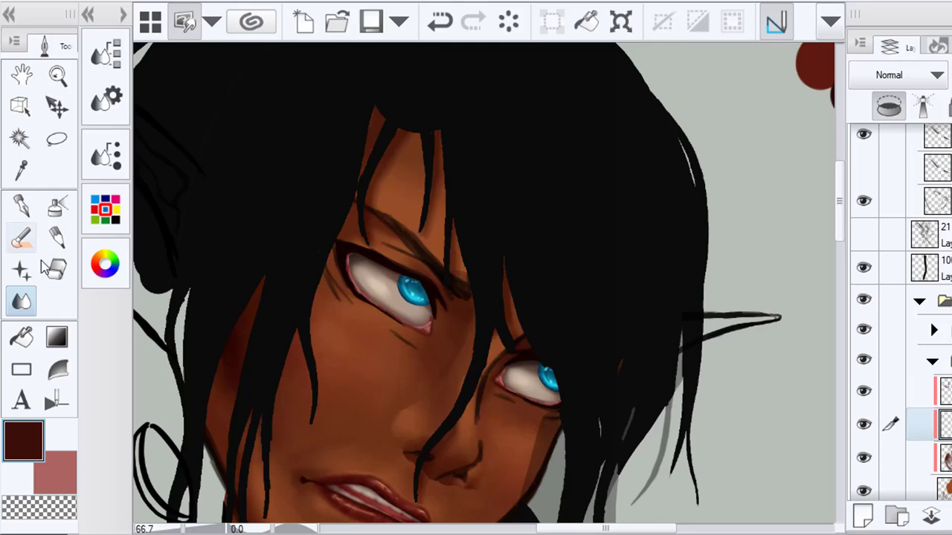
{"action": "left_click", "coordinate": [21, 236]}
{"action": "scroll", "coordinate": [470, 360], "scroll_direction": "up", "scroll_amount": 3}
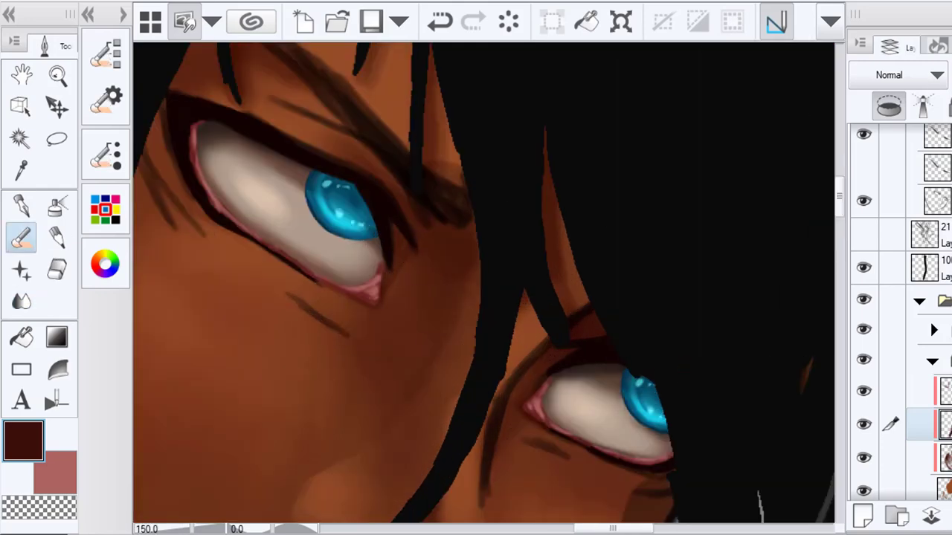
{"action": "scroll", "coordinate": [470, 360], "scroll_direction": "down", "scroll_amount": 3}
{"action": "key", "text": "i"}
{"action": "left_click", "coordinate": [823, 88]}
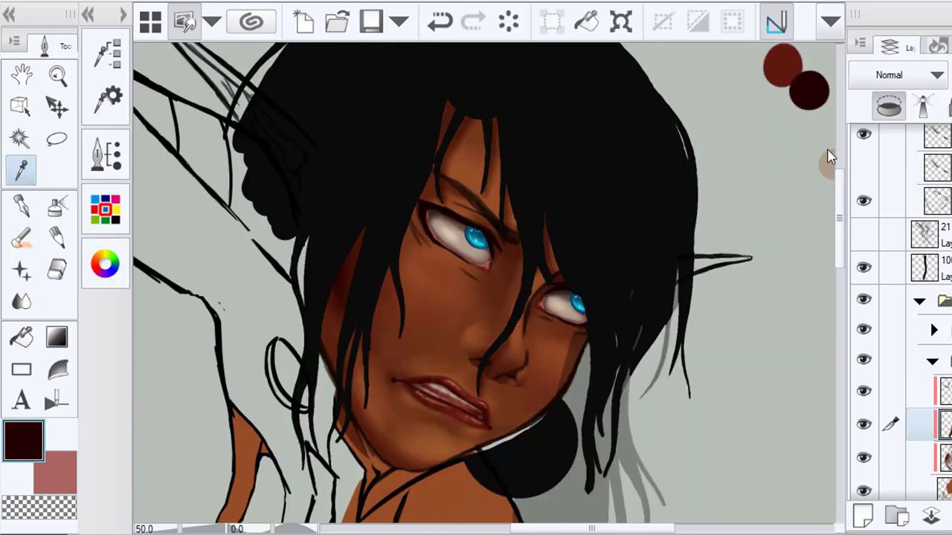
{"action": "scroll", "coordinate": [471, 276], "scroll_direction": "up", "scroll_amount": 3}
{"action": "key", "text": "b"}
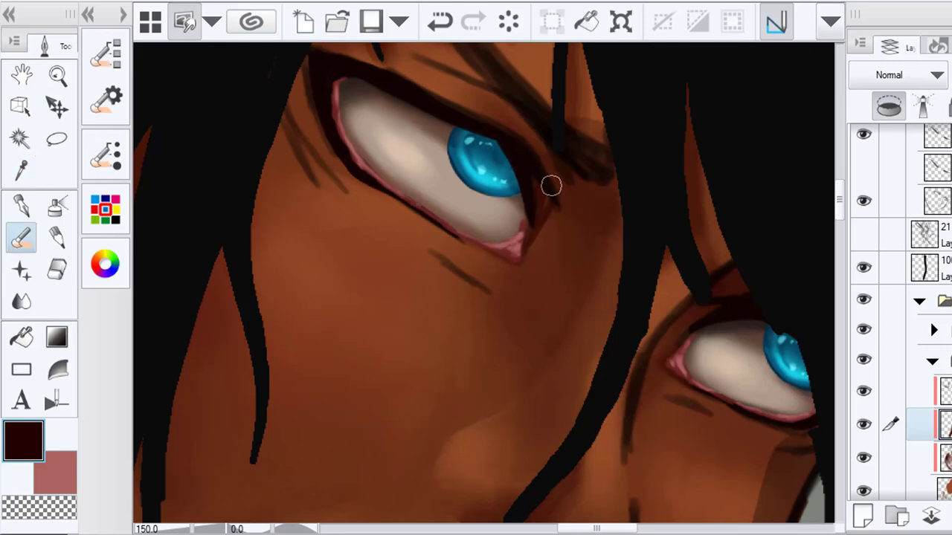
{"action": "left_click_drag", "start_coordinate": [548, 216], "coordinate": [540, 268]}
{"action": "mouse_move", "coordinate": [545, 151]}
{"action": "left_mouse_down"}
{"action": "mouse_move", "coordinate": [550, 203]}
{"action": "mouse_move", "coordinate": [576, 190]}
{"action": "left_mouse_up"}
Blend the dark shadow around the left eye's inner corner into the surrounding skin
{"action": "left_click", "coordinate": [22, 301]}
{"action": "mouse_move", "coordinate": [526, 288]}
{"action": "left_mouse_down"}
{"action": "mouse_move", "coordinate": [512, 242]}
{"action": "mouse_move", "coordinate": [590, 236]}
{"action": "mouse_move", "coordinate": [573, 248]}
{"action": "mouse_move", "coordinate": [564, 303]}
{"action": "mouse_move", "coordinate": [585, 239]}
{"action": "mouse_move", "coordinate": [607, 212]}
{"action": "mouse_move", "coordinate": [558, 152]}
{"action": "mouse_move", "coordinate": [489, 96]}
{"action": "left_mouse_up"}
{"action": "scroll", "coordinate": [612, 344], "scroll_direction": "down", "scroll_amount": 6}
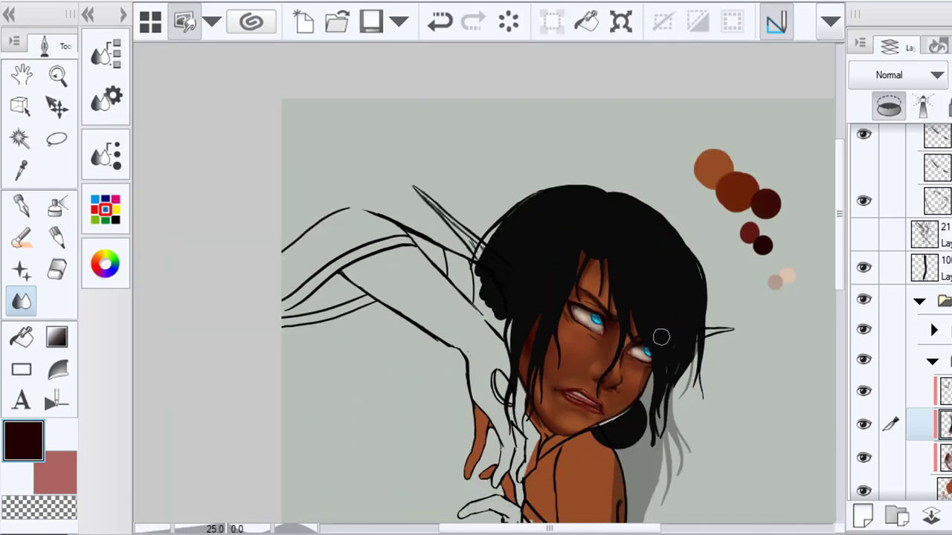
Brush the same dark maroon shadow above the right eye's inner corner and blend it into the skin
{"action": "scroll", "coordinate": [548, 275], "scroll_direction": "up", "scroll_amount": 2}
{"action": "scroll", "coordinate": [548, 275], "scroll_direction": "up", "scroll_amount": 3}
{"action": "key", "text": "b"}
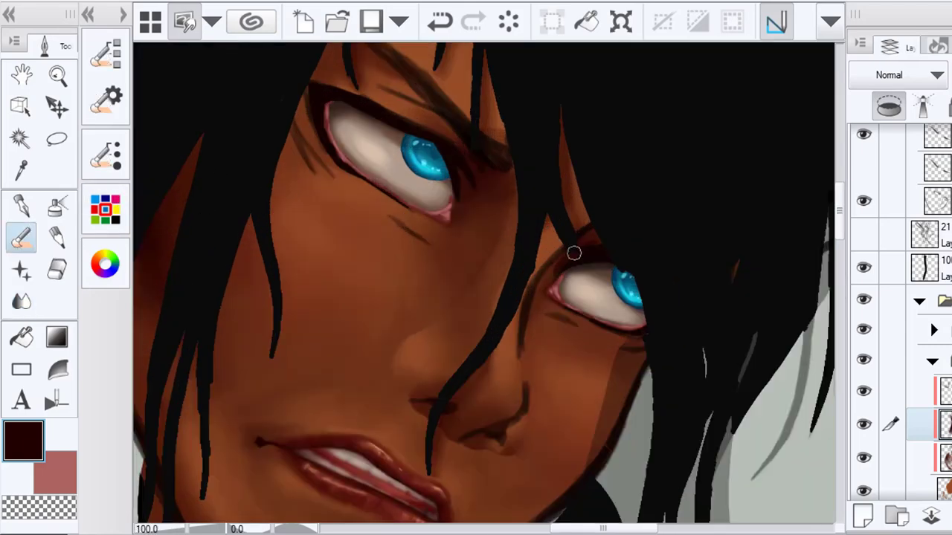
{"action": "left_click", "coordinate": [20, 301]}
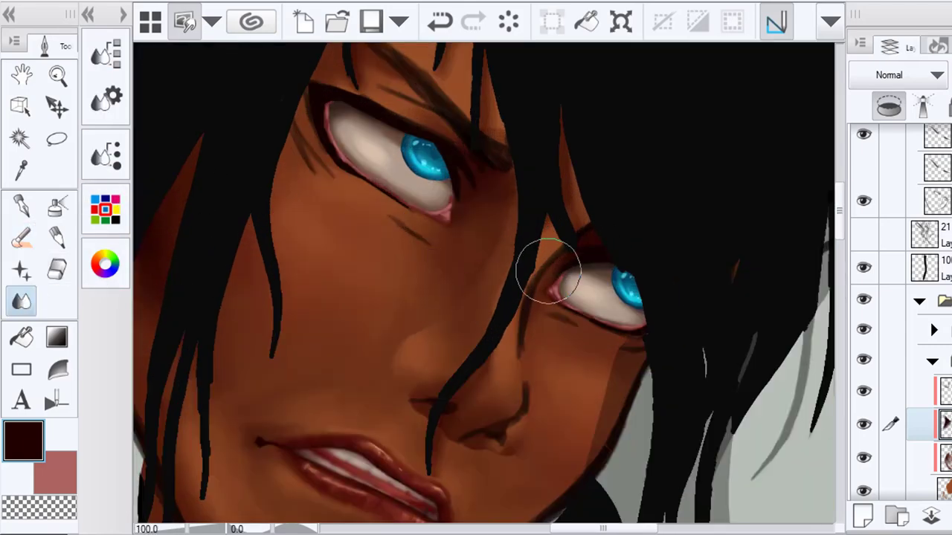
Examine the shaded eyes within the full figure and up close
{"action": "scroll", "coordinate": [533, 376], "scroll_direction": "down", "scroll_amount": 1}
{"action": "scroll", "coordinate": [533, 376], "scroll_direction": "down", "scroll_amount": 2}
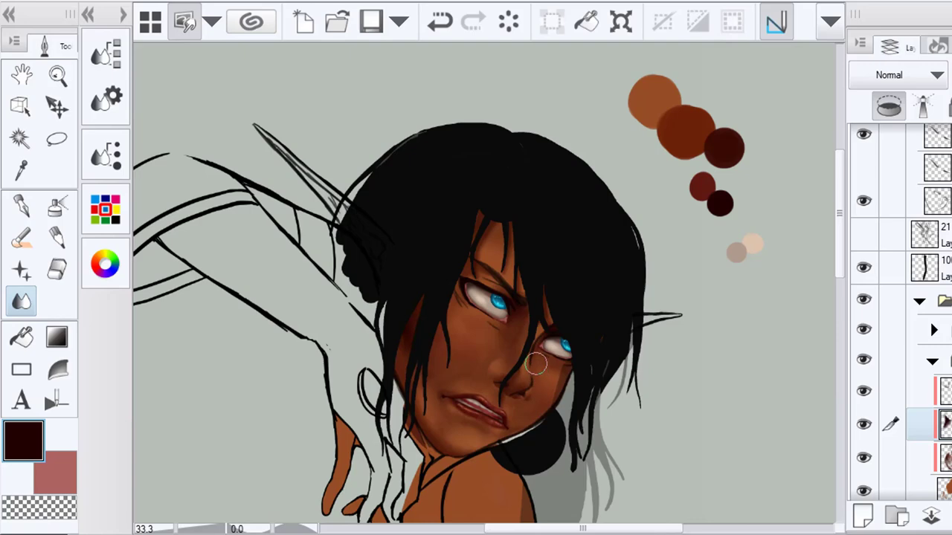
{"action": "scroll", "coordinate": [510, 350], "scroll_direction": "down", "scroll_amount": 1}
{"action": "scroll", "coordinate": [540, 378], "scroll_direction": "down", "scroll_amount": 1}
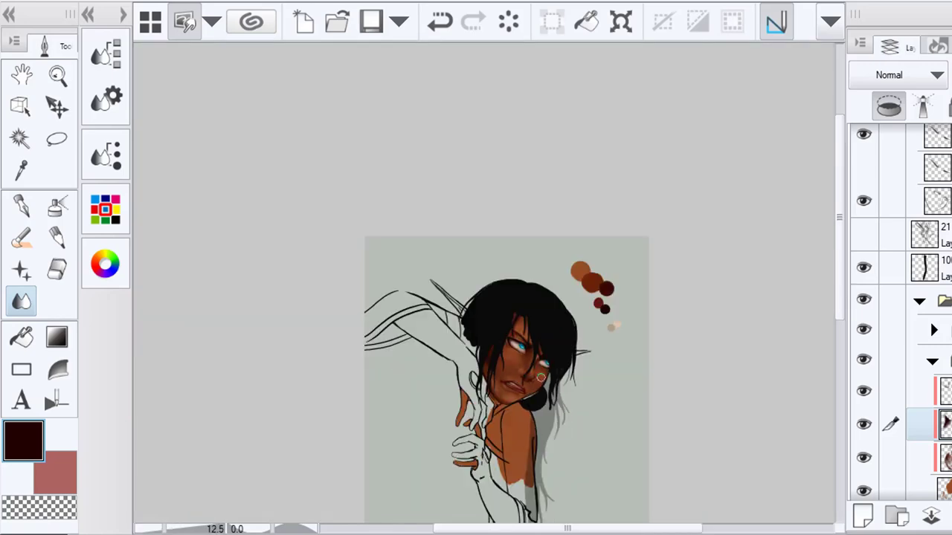
{"action": "scroll", "coordinate": [539, 376], "scroll_direction": "up", "scroll_amount": 1}
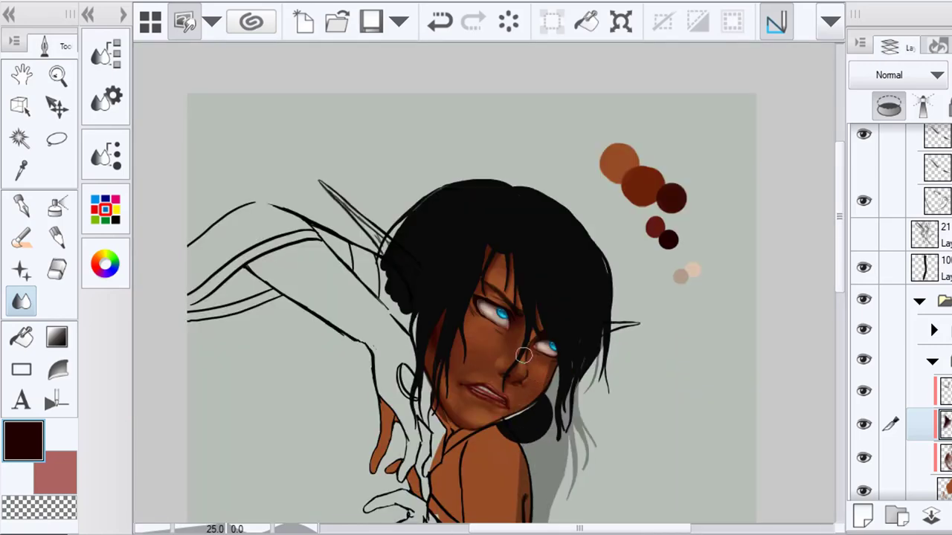
{"action": "scroll", "coordinate": [531, 385], "scroll_direction": "down", "scroll_amount": 1}
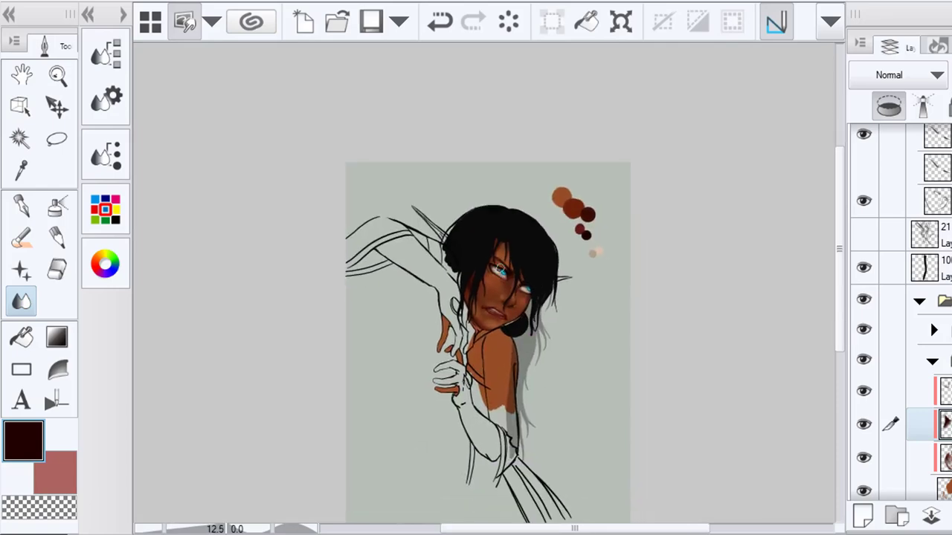
{"action": "scroll", "coordinate": [498, 286], "scroll_direction": "up", "scroll_amount": 6}
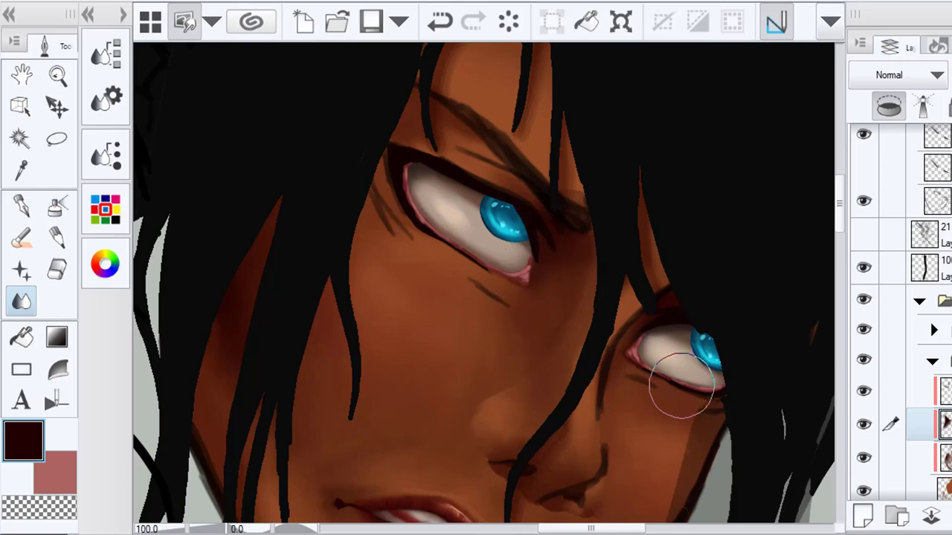
On a new clipped layer, sample the skin tone near the nose and lighten it to a pale orange for brushing
{"action": "scroll", "coordinate": [664, 404], "scroll_direction": "down", "scroll_amount": 3}
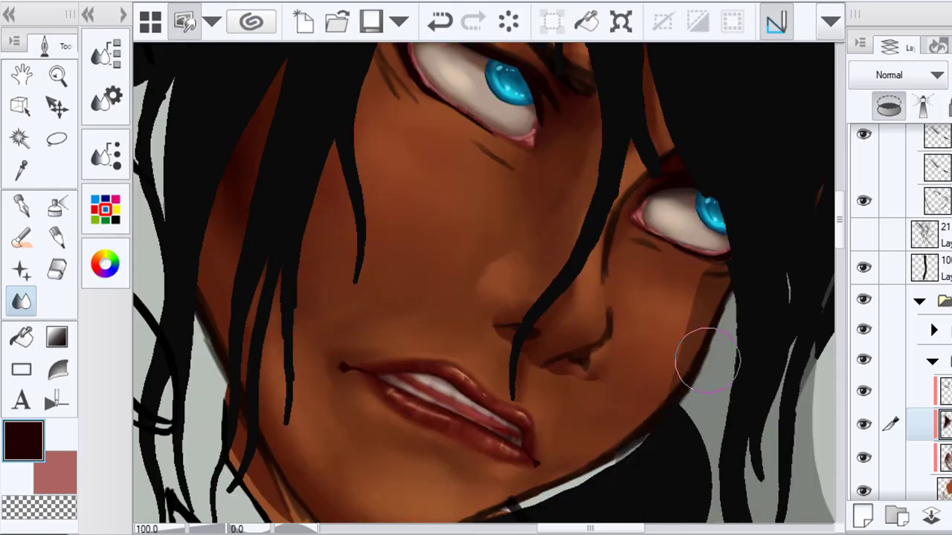
{"action": "left_click", "coordinate": [105, 267]}
{"action": "left_click", "coordinate": [21, 169]}
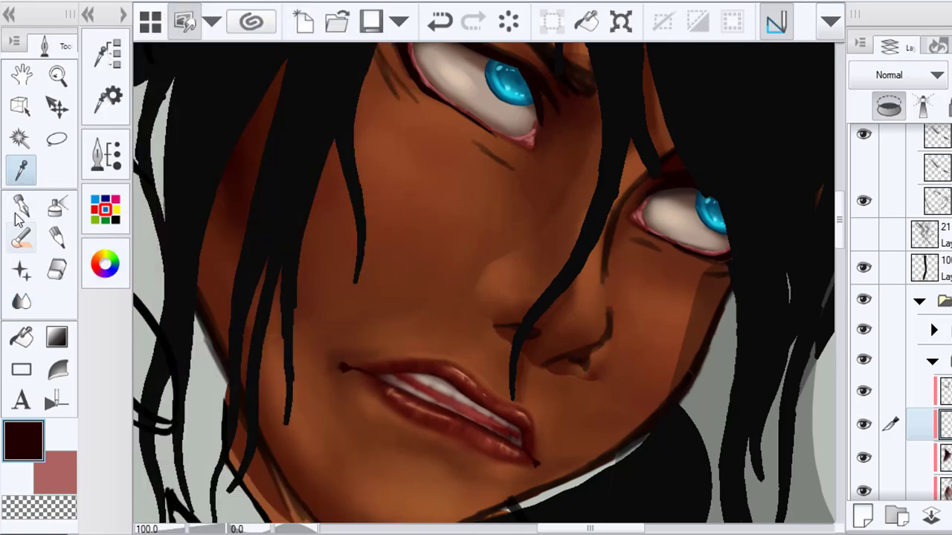
{"action": "left_click", "coordinate": [620, 361]}
{"action": "left_click", "coordinate": [105, 264]}
{"action": "left_click", "coordinate": [289, 245]}
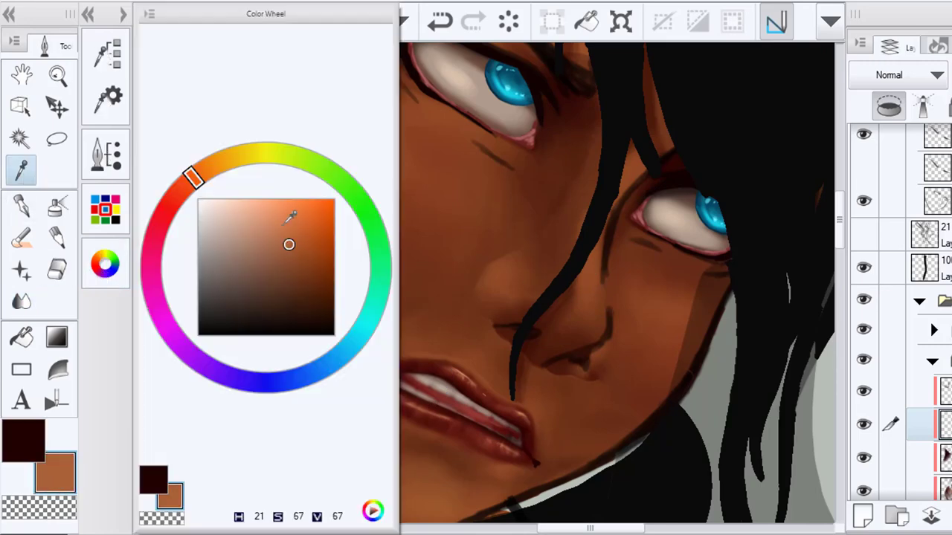
{"action": "left_click", "coordinate": [282, 228]}
{"action": "left_click", "coordinate": [208, 166]}
{"action": "left_click", "coordinate": [21, 238]}
Brush thin pale orange highlight lines around both nostrils and along the nose's outer edge, and reduce the layer's opacity
{"action": "scroll", "coordinate": [587, 394], "scroll_direction": "up", "scroll_amount": 1}
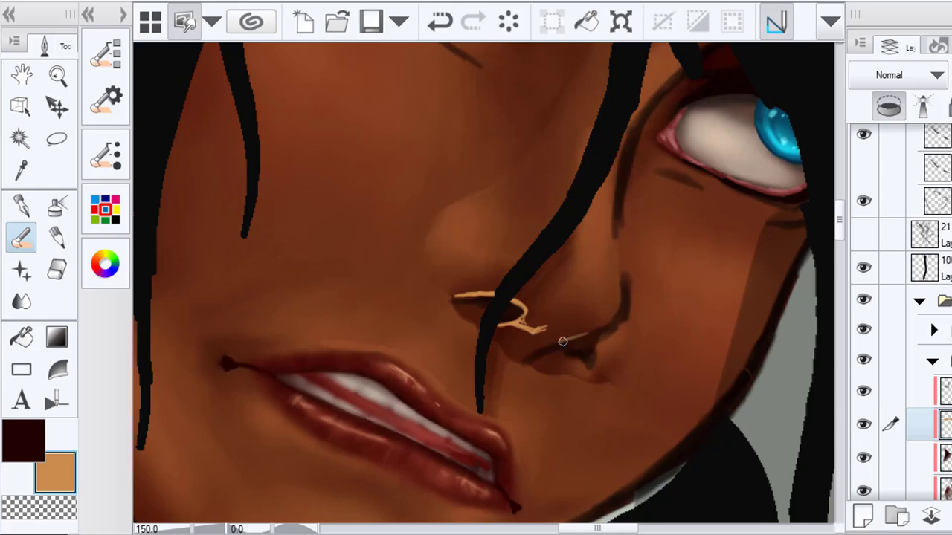
{"action": "left_click_drag", "start_coordinate": [563, 341], "coordinate": [609, 325]}
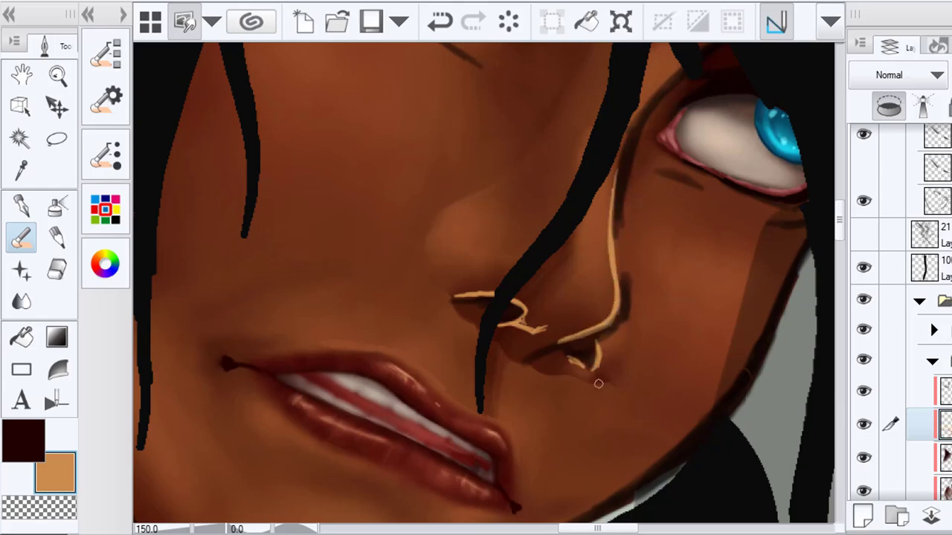
{"action": "left_click", "coordinate": [950, 75]}
Blend the nose highlight lines softly into the surrounding skin
{"action": "left_click", "coordinate": [22, 301]}
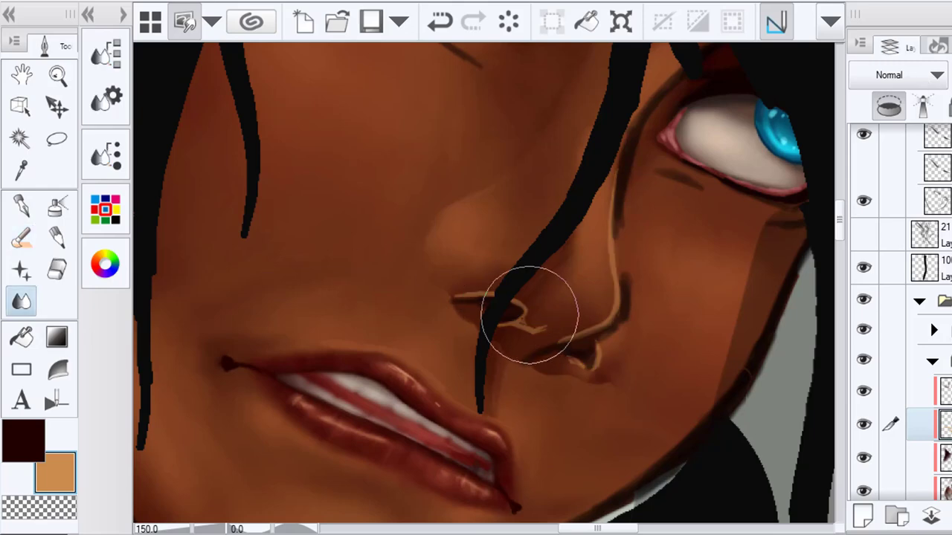
{"action": "mouse_move", "coordinate": [530, 315]}
{"action": "left_mouse_down"}
{"action": "mouse_move", "coordinate": [495, 275]}
{"action": "mouse_move", "coordinate": [436, 271]}
{"action": "left_mouse_up"}
{"action": "mouse_move", "coordinate": [574, 312]}
{"action": "left_mouse_down"}
{"action": "mouse_move", "coordinate": [586, 300]}
{"action": "mouse_move", "coordinate": [594, 241]}
{"action": "left_mouse_up"}
{"action": "scroll", "coordinate": [590, 365], "scroll_direction": "down", "scroll_amount": 5}
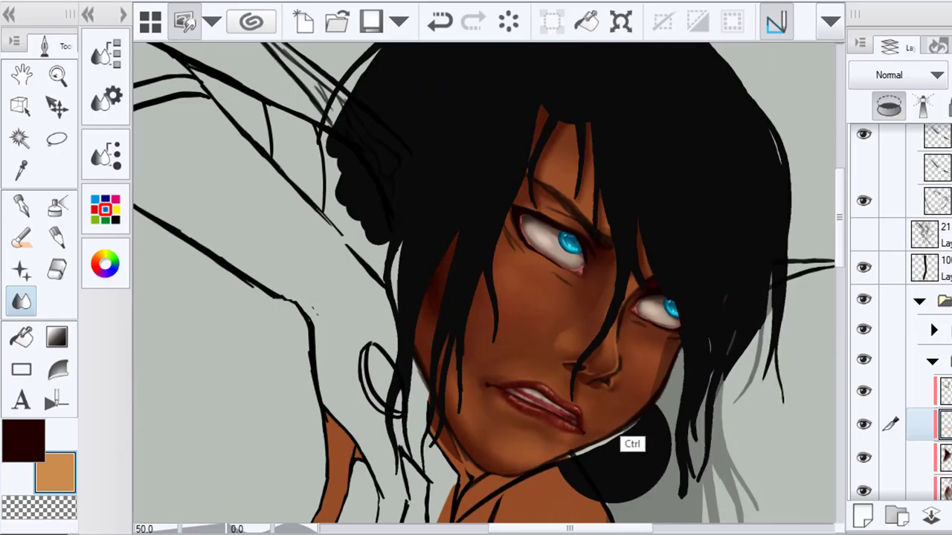
{"action": "scroll", "coordinate": [616, 382], "scroll_direction": "up", "scroll_amount": 4}
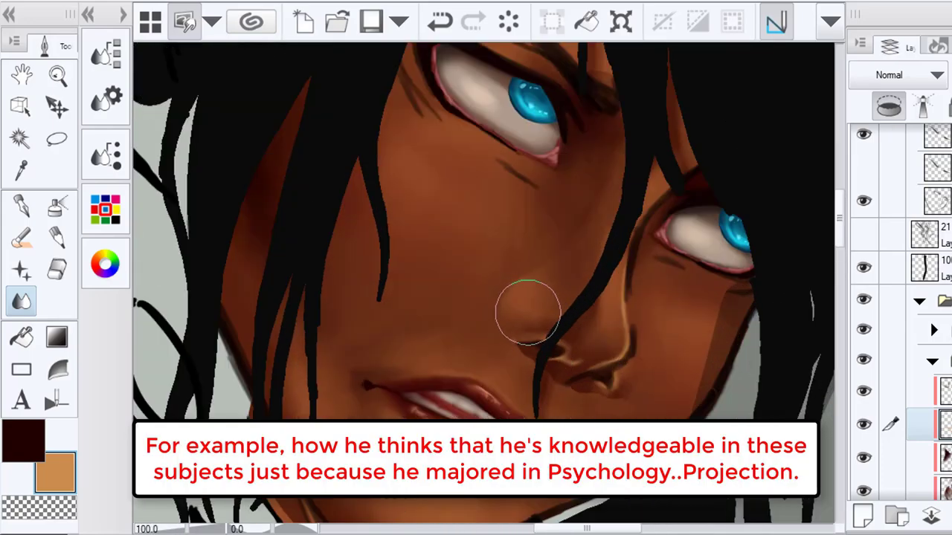
Adjust the nose highlight layer's colour to hue -9, saturation 17 and brightness 11
{"action": "left_click", "coordinate": [84, 1]}
{"action": "mouse_move", "coordinate": [171, 352]}
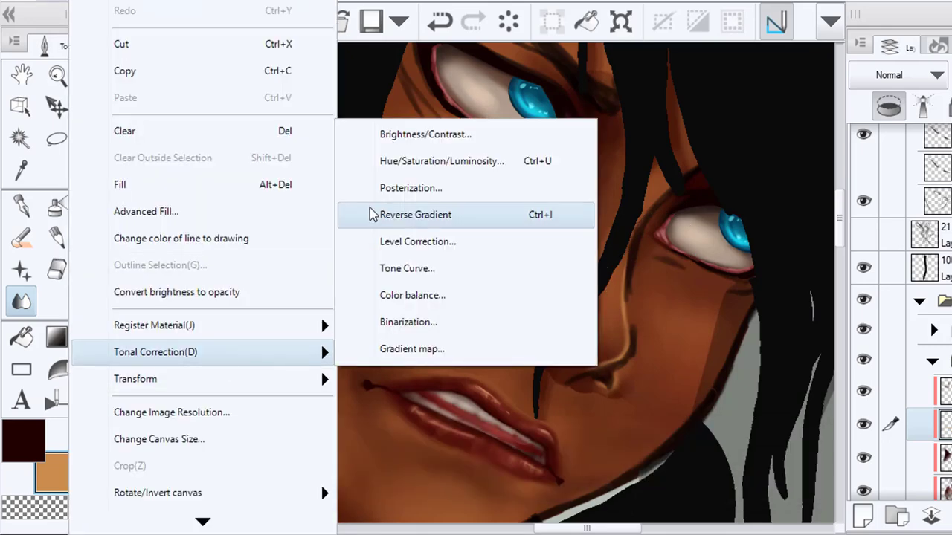
{"action": "left_click", "coordinate": [390, 163]}
{"action": "left_click", "coordinate": [228, 118]}
{"action": "left_click_drag", "start_coordinate": [213, 60], "coordinate": [189, 58]}
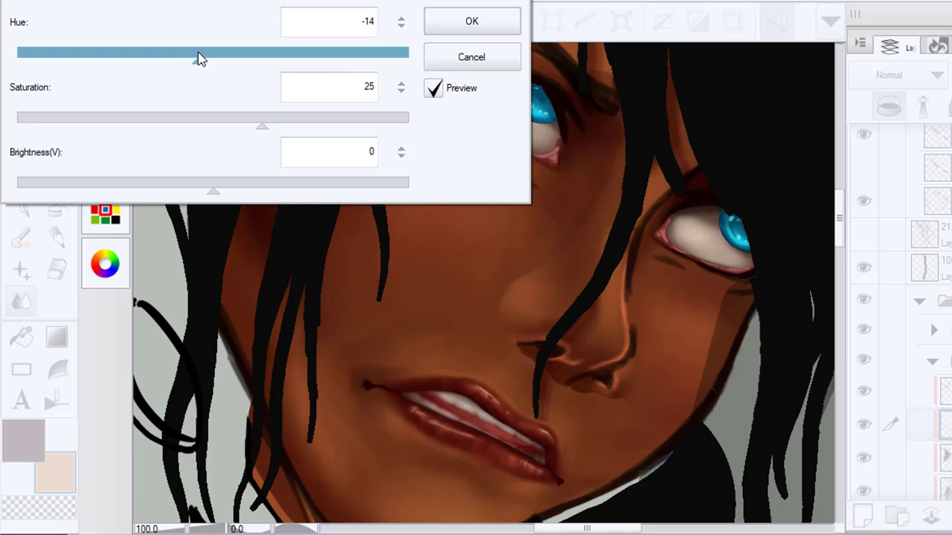
{"action": "left_click", "coordinate": [248, 121]}
{"action": "left_click", "coordinate": [236, 186]}
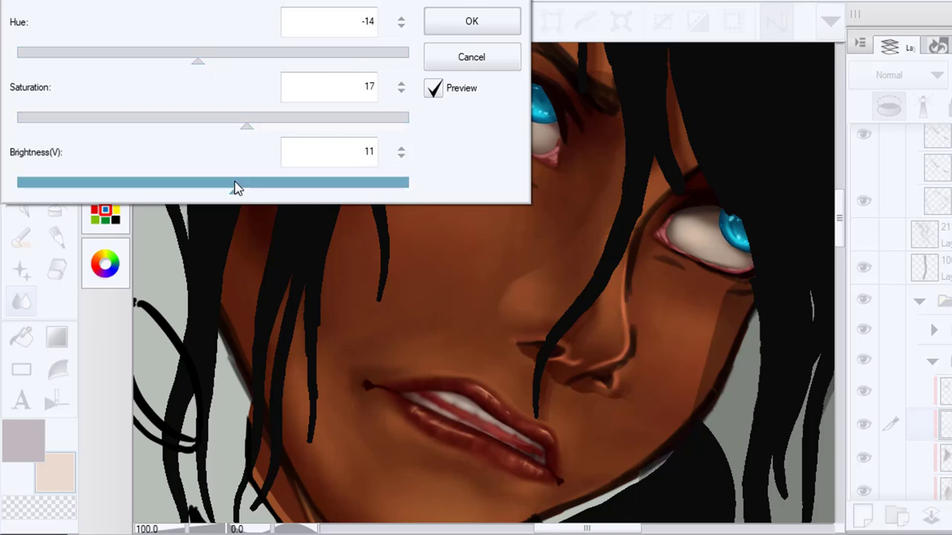
{"action": "left_click", "coordinate": [203, 57]}
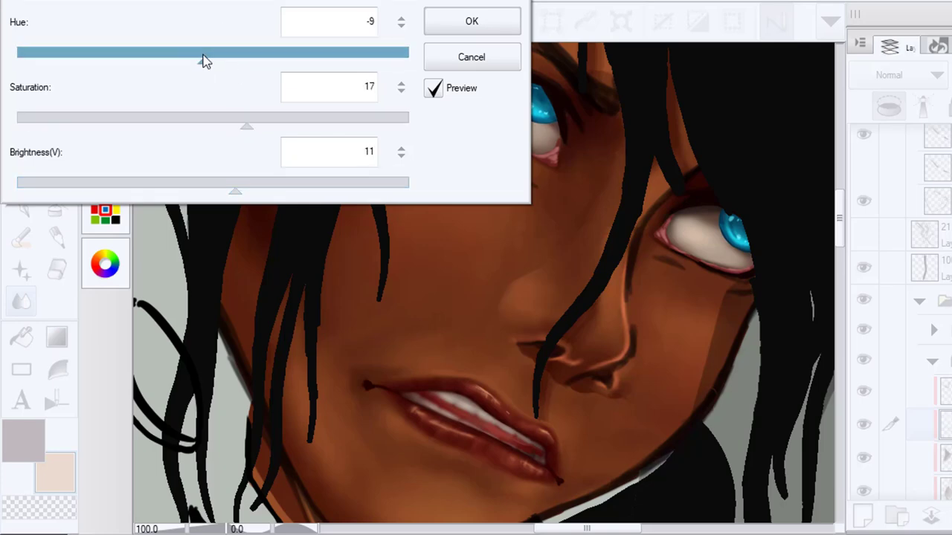
{"action": "left_click", "coordinate": [466, 33]}
On another new clipped layer, brush dark maroon shadows around both nostrils, beneath the nose and beside the nostril wing
{"action": "scroll", "coordinate": [679, 262], "scroll_direction": "down", "scroll_amount": 4}
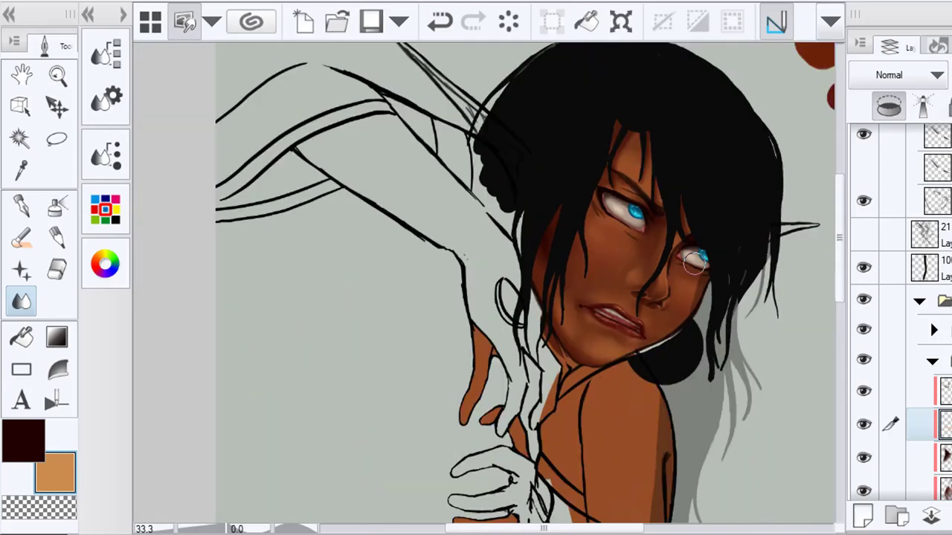
{"action": "scroll", "coordinate": [485, 245], "scroll_direction": "down", "scroll_amount": 1}
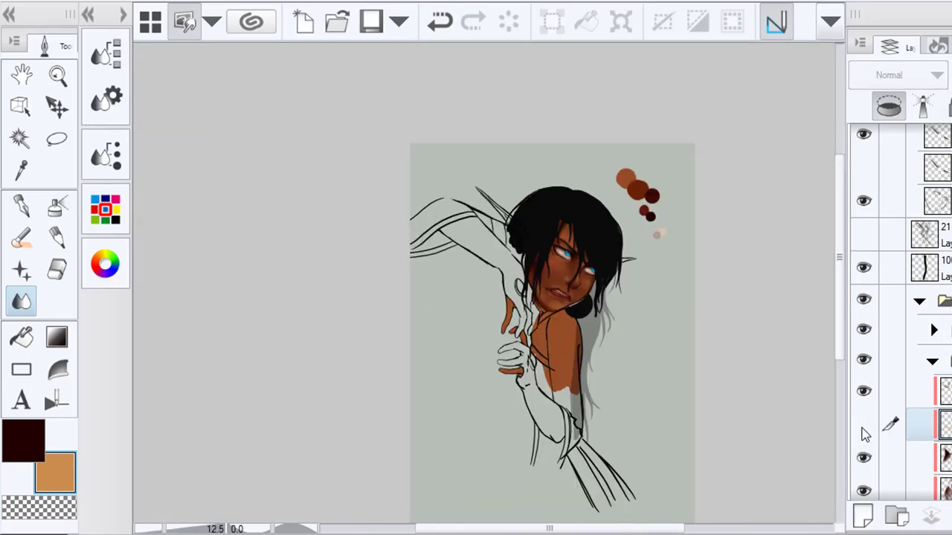
{"action": "scroll", "coordinate": [590, 274], "scroll_direction": "up", "scroll_amount": 1}
{"action": "scroll", "coordinate": [589, 274], "scroll_direction": "up", "scroll_amount": 4}
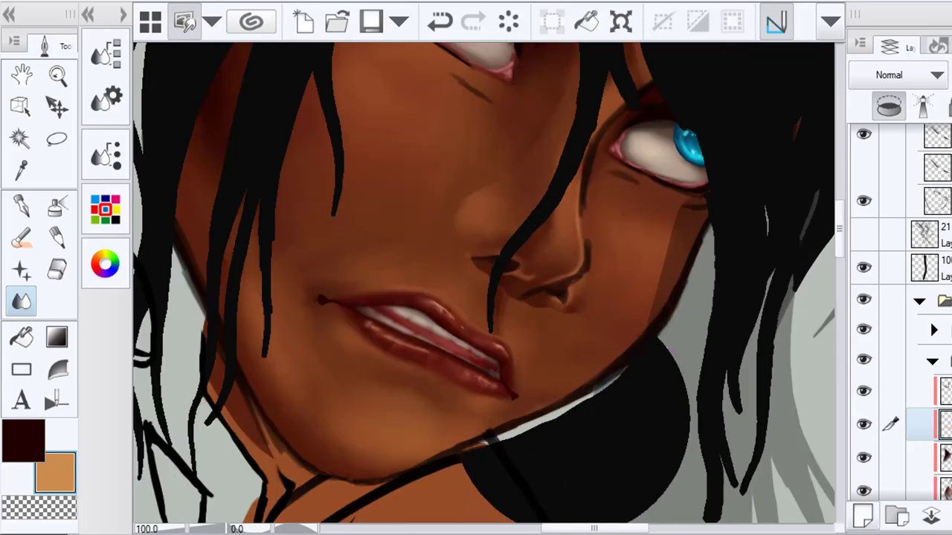
{"action": "left_click", "coordinate": [15, 427]}
{"action": "key", "text": "b"}
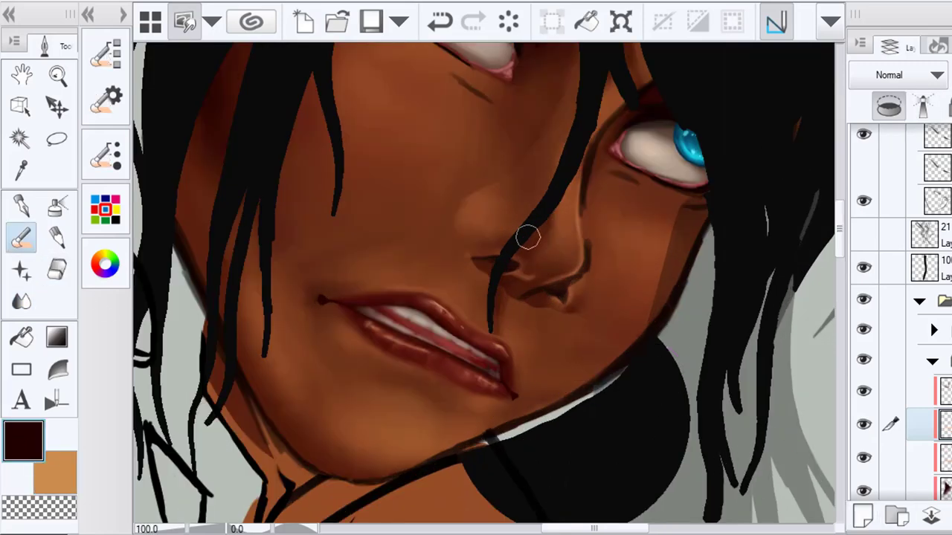
{"action": "mouse_move", "coordinate": [530, 289]}
{"action": "left_mouse_down"}
{"action": "mouse_move", "coordinate": [548, 276]}
{"action": "mouse_move", "coordinate": [522, 257]}
{"action": "left_mouse_up"}
{"action": "left_click_drag", "start_coordinate": [570, 278], "coordinate": [576, 273]}
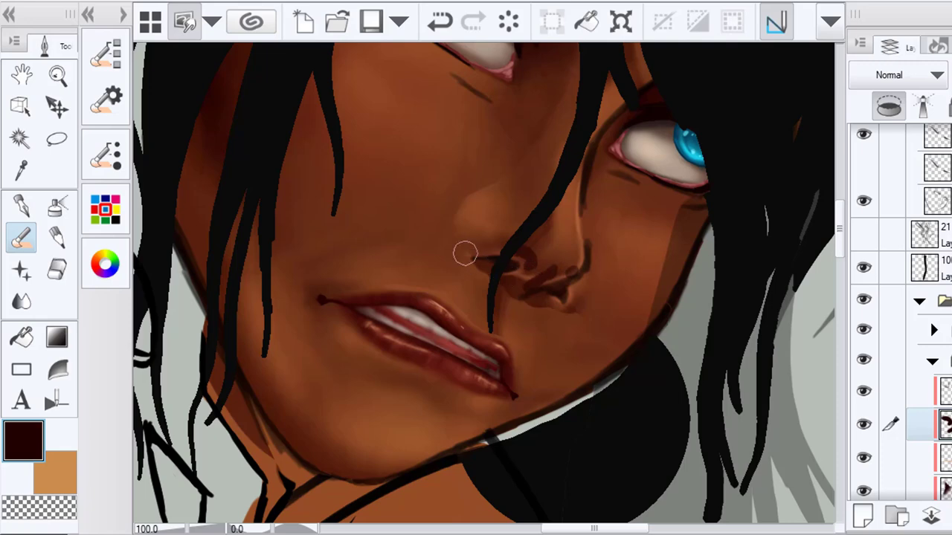
{"action": "left_click_drag", "start_coordinate": [465, 253], "coordinate": [456, 239]}
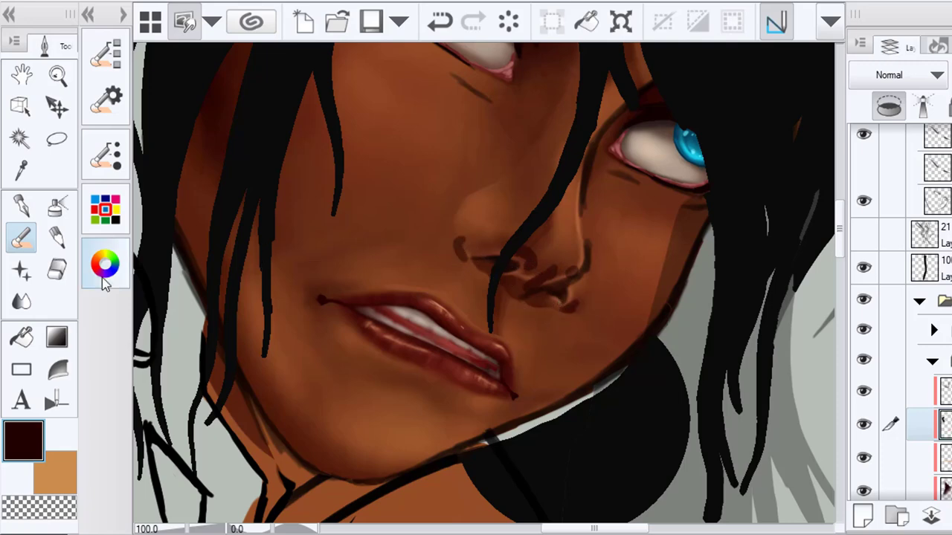
Blend the dark nostril shadows into the skin using a greatly enlarged blending brush
{"action": "left_click", "coordinate": [21, 301]}
{"action": "key", "text": "]"}
{"action": "key", "text": "]"}
{"action": "key", "text": "]"}
{"action": "key", "text": "]"}
{"action": "key", "text": "]"}
{"action": "key", "text": "]"}
{"action": "key", "text": "]"}
{"action": "key", "text": "]"}
{"action": "left_click_drag", "start_coordinate": [537, 274], "coordinate": [534, 273]}
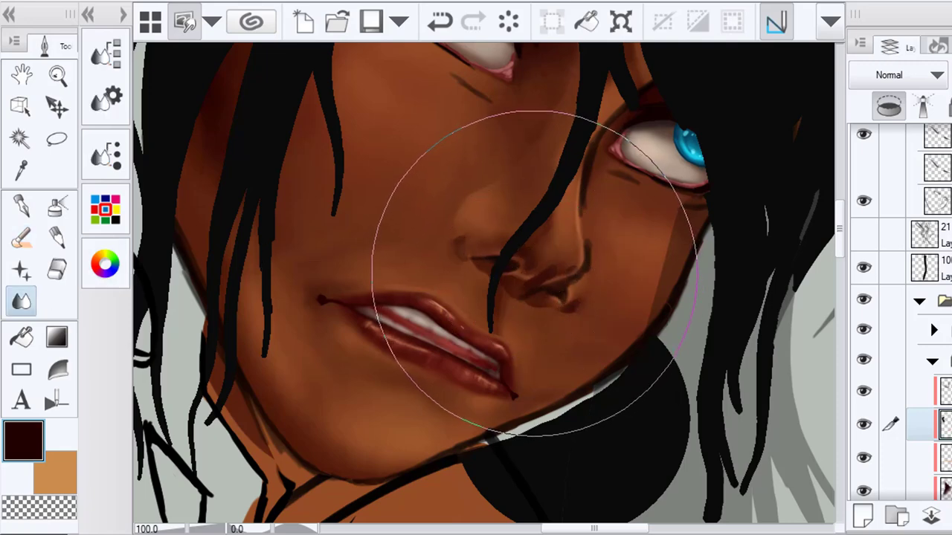
Refine the blending of the nose shadows with a smaller blending brush
{"action": "scroll", "coordinate": [558, 312], "scroll_direction": "down", "scroll_amount": 3}
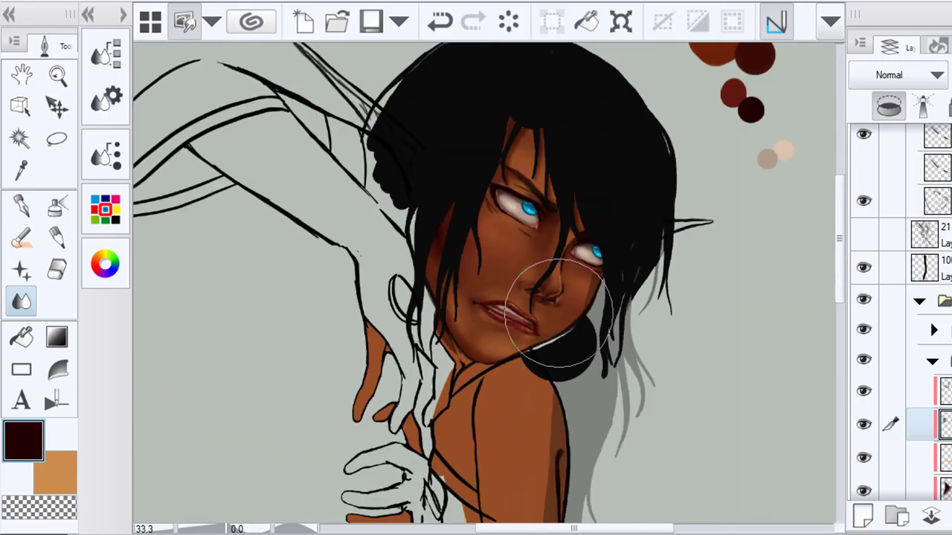
{"action": "scroll", "coordinate": [468, 321], "scroll_direction": "up", "scroll_amount": 3}
{"action": "key", "text": "bracketleft"}
{"action": "key", "text": "bracketleft"}
{"action": "key", "text": "bracketleft"}
{"action": "key", "text": "bracketleft"}
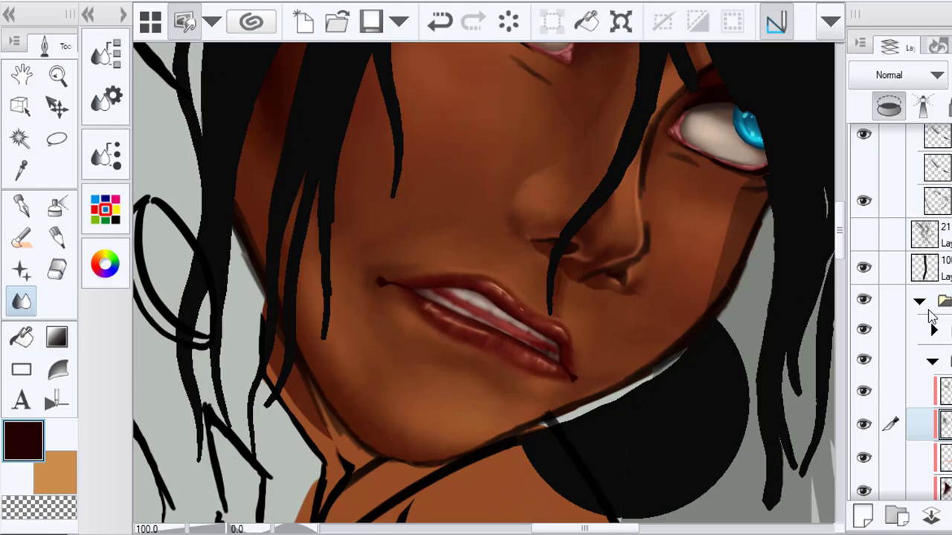
Soften the nose highlights on their own layer with a large blending brush
{"action": "left_click", "coordinate": [920, 457]}
{"action": "key", "text": "bracketright"}
{"action": "key", "text": "bracketright"}
{"action": "key", "text": "bracketright"}
{"action": "key", "text": "bracketright"}
{"action": "key", "text": "bracketright"}
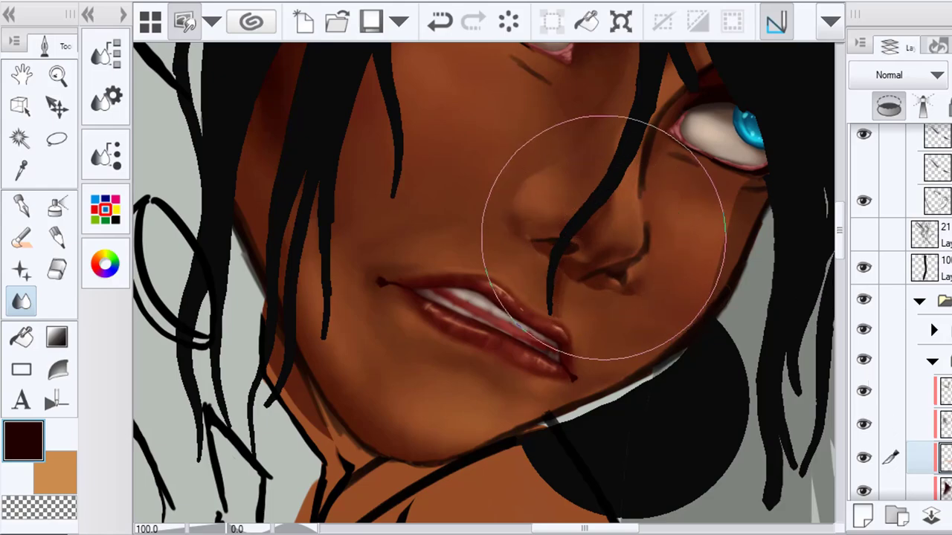
{"action": "scroll", "coordinate": [604, 238], "scroll_direction": "down", "scroll_amount": 5}
{"action": "scroll", "coordinate": [680, 340], "scroll_direction": "up", "scroll_amount": 4}
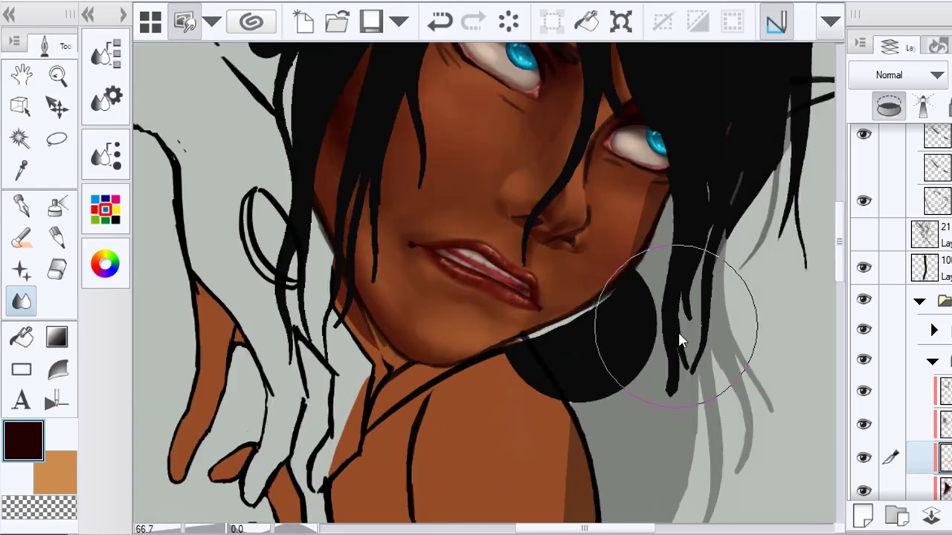
Return to the nose shadow layer and smooth the shadow beneath the nose with a small blending brush
{"action": "left_click", "coordinate": [920, 424]}
{"action": "key", "text": "bracketleft"}
{"action": "key", "text": "bracketleft"}
{"action": "key", "text": "bracketleft"}
{"action": "key", "text": "bracketleft"}
{"action": "key", "text": "bracketleft"}
{"action": "key", "text": "bracketleft"}
{"action": "key", "text": "bracketleft"}
{"action": "key", "text": "bracketleft"}
{"action": "key", "text": "bracketleft"}
{"action": "key", "text": "bracketleft"}
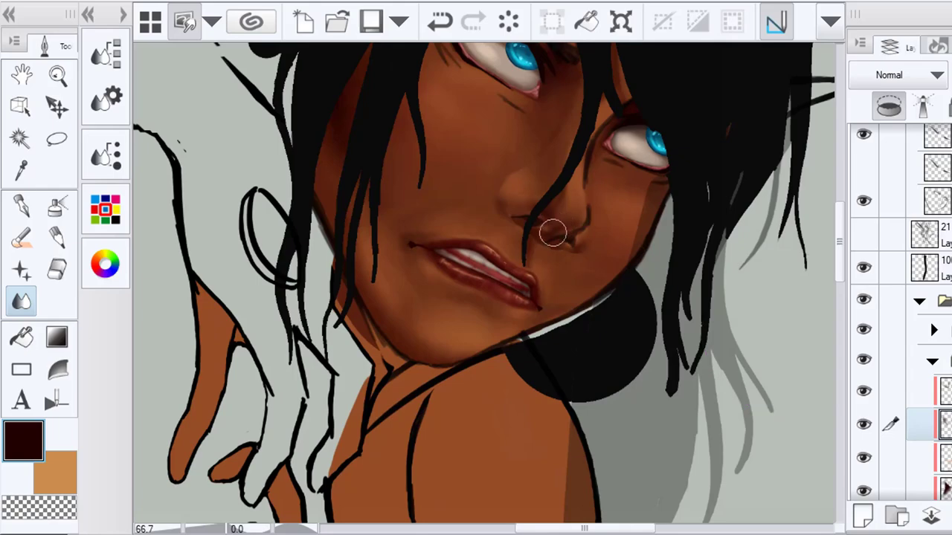
{"action": "scroll", "coordinate": [603, 312], "scroll_direction": "down", "scroll_amount": 2}
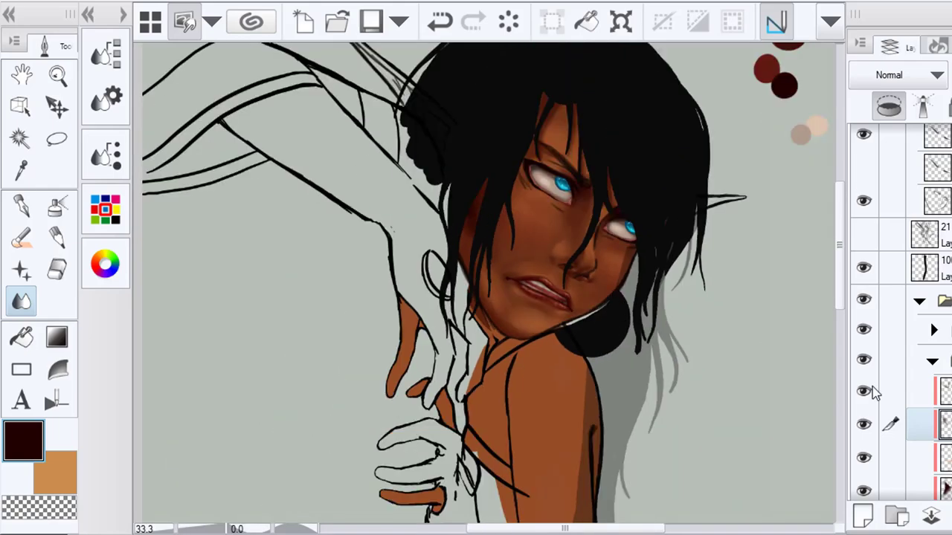
{"action": "scroll", "coordinate": [614, 314], "scroll_direction": "up", "scroll_amount": 3}
{"action": "scroll", "coordinate": [615, 315], "scroll_direction": "down", "scroll_amount": 4}
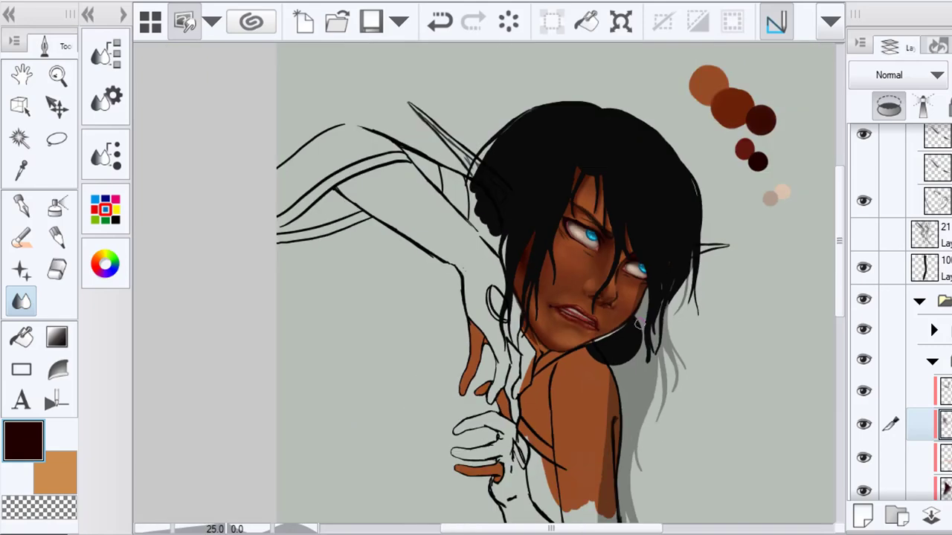
On a new clipped layer, brush a sampled mid-brown skin tone over the nose tip and blend it along the nose's side
{"action": "scroll", "coordinate": [634, 318], "scroll_direction": "up", "scroll_amount": 4}
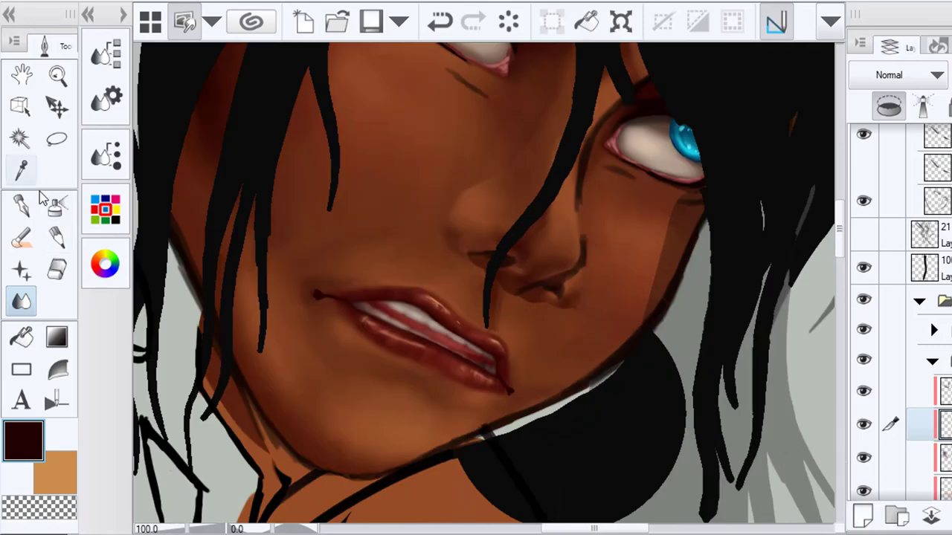
{"action": "left_click", "coordinate": [21, 169]}
{"action": "left_click", "coordinate": [290, 240]}
{"action": "key", "text": "b"}
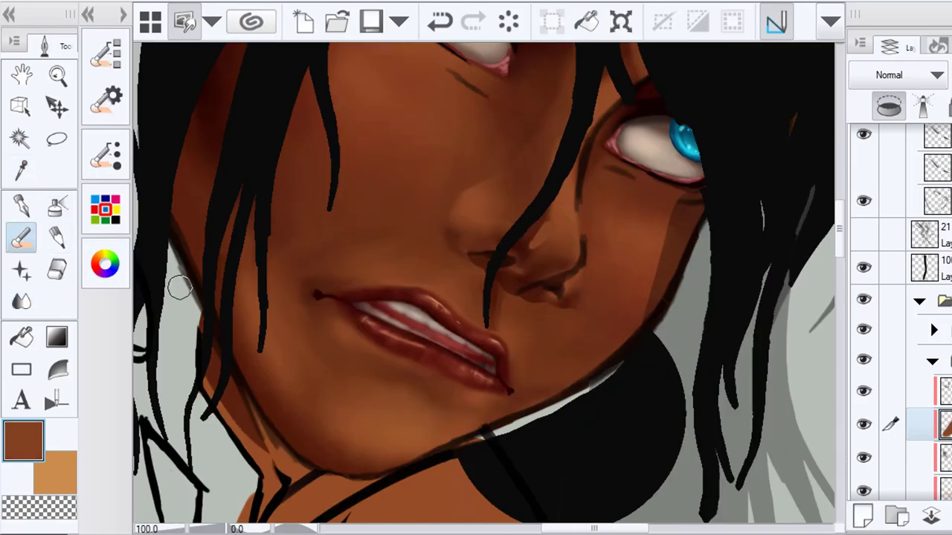
{"action": "key", "text": "j"}
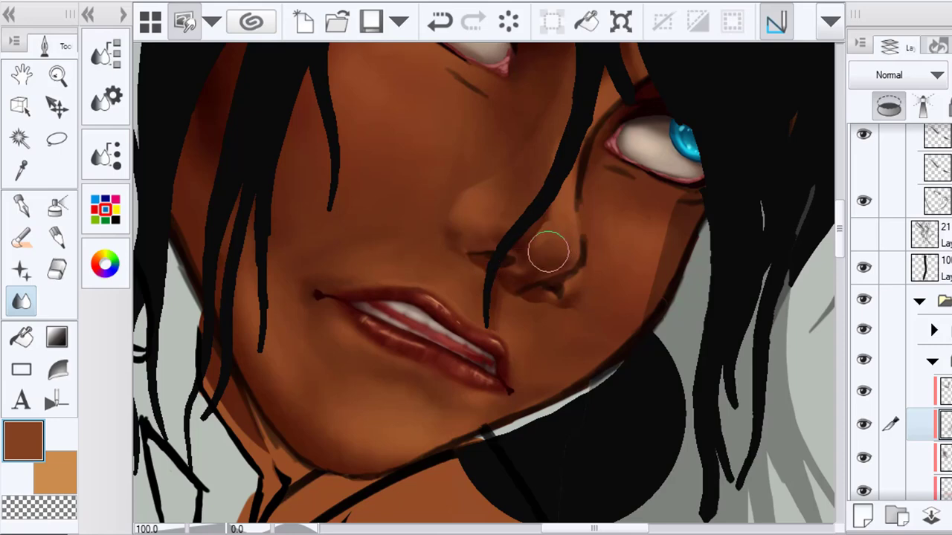
{"action": "mouse_move", "coordinate": [548, 251]}
{"action": "left_mouse_down"}
{"action": "mouse_move", "coordinate": [564, 211]}
{"action": "mouse_move", "coordinate": [543, 229]}
{"action": "mouse_move", "coordinate": [573, 192]}
{"action": "mouse_move", "coordinate": [579, 200]}
{"action": "mouse_move", "coordinate": [554, 238]}
{"action": "mouse_move", "coordinate": [571, 204]}
{"action": "left_mouse_up"}
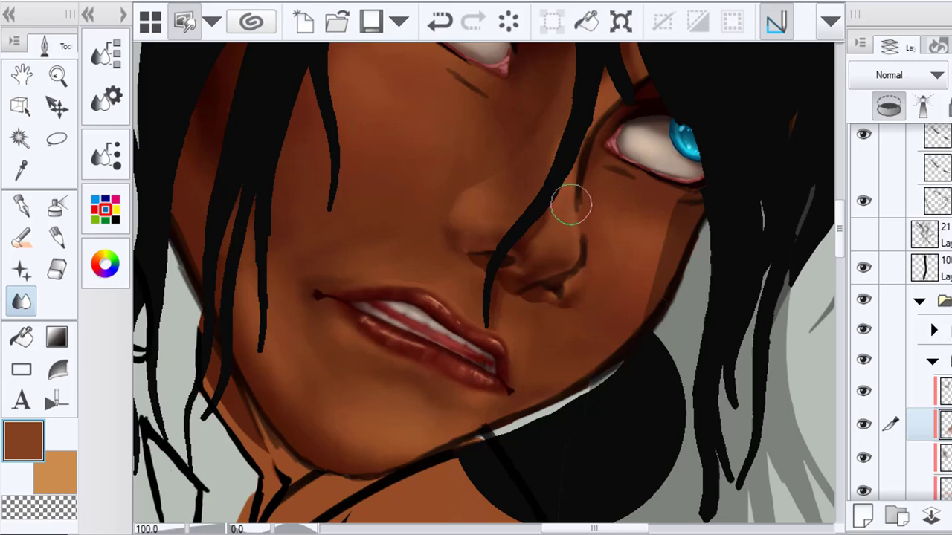
Compare the face with the new nose shading layers hidden and shown, in the full figure and up close
{"action": "scroll", "coordinate": [584, 310], "scroll_direction": "down", "scroll_amount": 4}
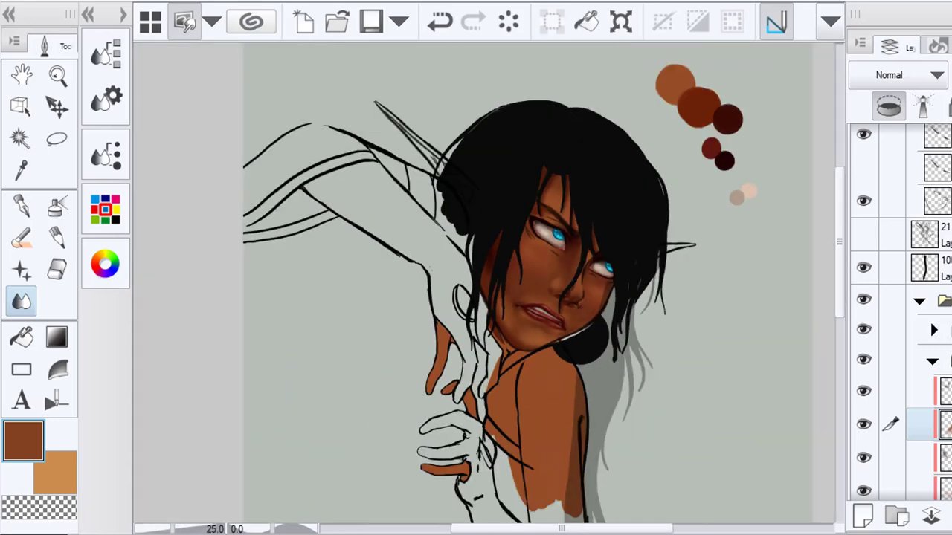
{"action": "left_click", "coordinate": [865, 425]}
{"action": "left_click", "coordinate": [866, 425]}
{"action": "scroll", "coordinate": [552, 349], "scroll_direction": "up", "scroll_amount": 4}
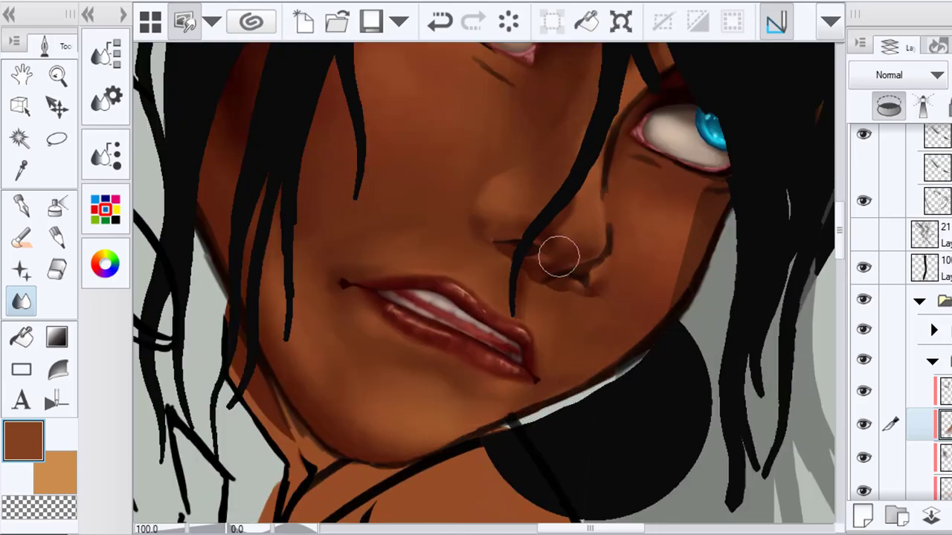
{"action": "scroll", "coordinate": [558, 256], "scroll_direction": "down", "scroll_amount": 4}
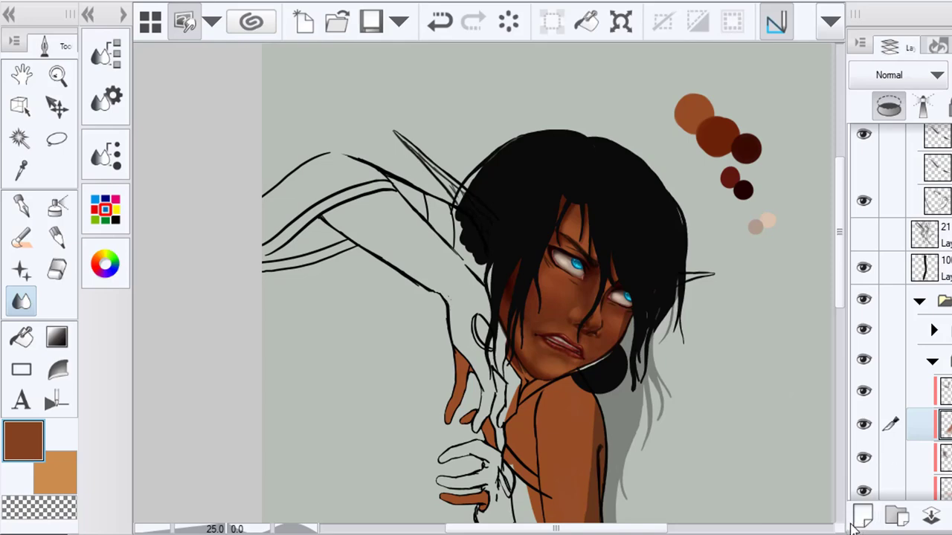
{"action": "left_click", "coordinate": [864, 426]}
{"action": "left_click", "coordinate": [864, 427]}
{"action": "left_click", "coordinate": [863, 457]}
{"action": "left_click", "coordinate": [865, 429]}
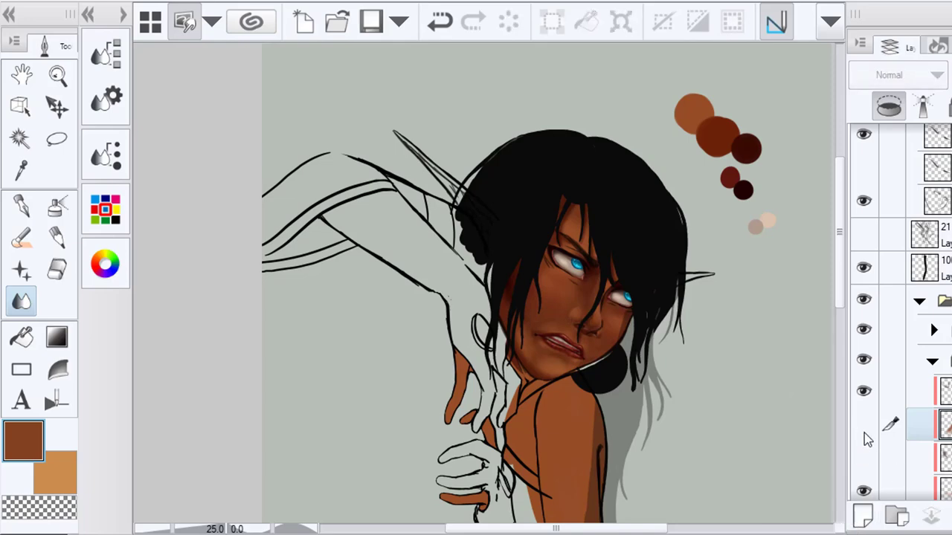
{"action": "left_click", "coordinate": [864, 432]}
{"action": "left_click", "coordinate": [864, 455]}
{"action": "left_click", "coordinate": [864, 430]}
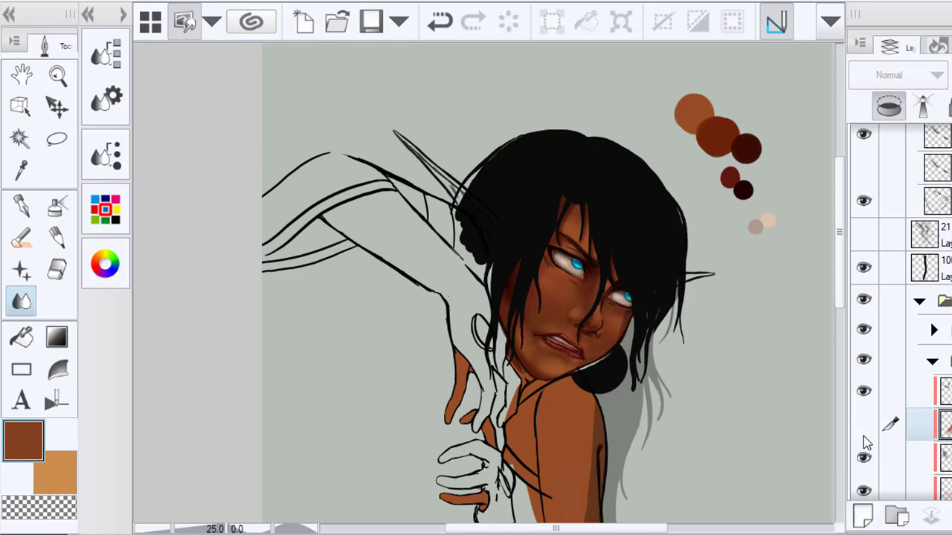
On a new clipped layer, brush a sampled dark reddish brown along the side of the nose bridge and blend it into the skin
{"action": "left_click", "coordinate": [860, 518]}
{"action": "scroll", "coordinate": [423, 283], "scroll_direction": "up", "scroll_amount": 4}
{"action": "key", "text": "i"}
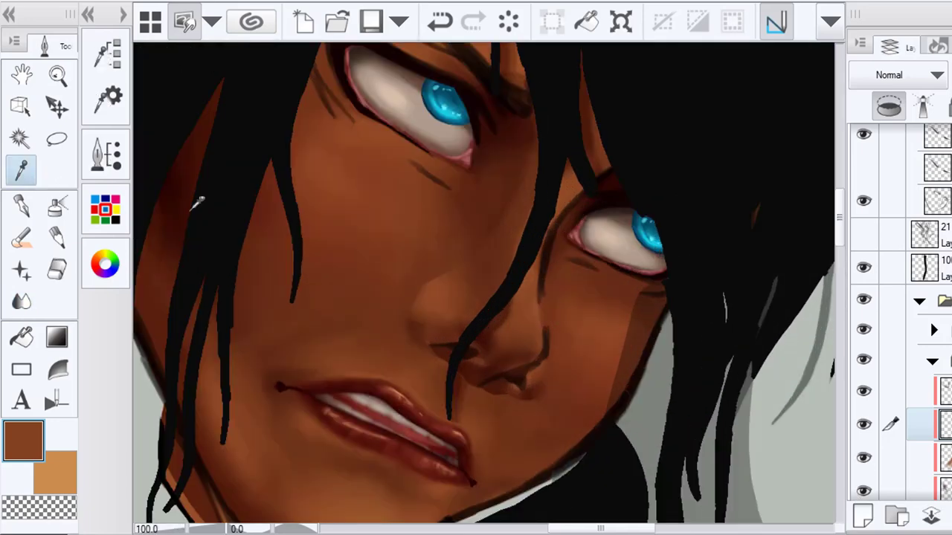
{"action": "left_click", "coordinate": [267, 201]}
{"action": "left_click", "coordinate": [25, 242]}
{"action": "mouse_move", "coordinate": [469, 287]}
{"action": "left_mouse_down"}
{"action": "mouse_move", "coordinate": [469, 272]}
{"action": "mouse_move", "coordinate": [467, 287]}
{"action": "left_mouse_up"}
{"action": "mouse_move", "coordinate": [521, 303]}
{"action": "left_mouse_down"}
{"action": "mouse_move", "coordinate": [518, 312]}
{"action": "mouse_move", "coordinate": [529, 296]}
{"action": "mouse_move", "coordinate": [527, 319]}
{"action": "mouse_move", "coordinate": [456, 266]}
{"action": "mouse_move", "coordinate": [446, 282]}
{"action": "mouse_move", "coordinate": [534, 305]}
{"action": "left_mouse_up"}
{"action": "key", "text": "j"}
{"action": "key", "text": "ctrl+minus"}
{"action": "key", "text": "ctrl+minus"}
{"action": "key", "text": "ctrl+minus"}
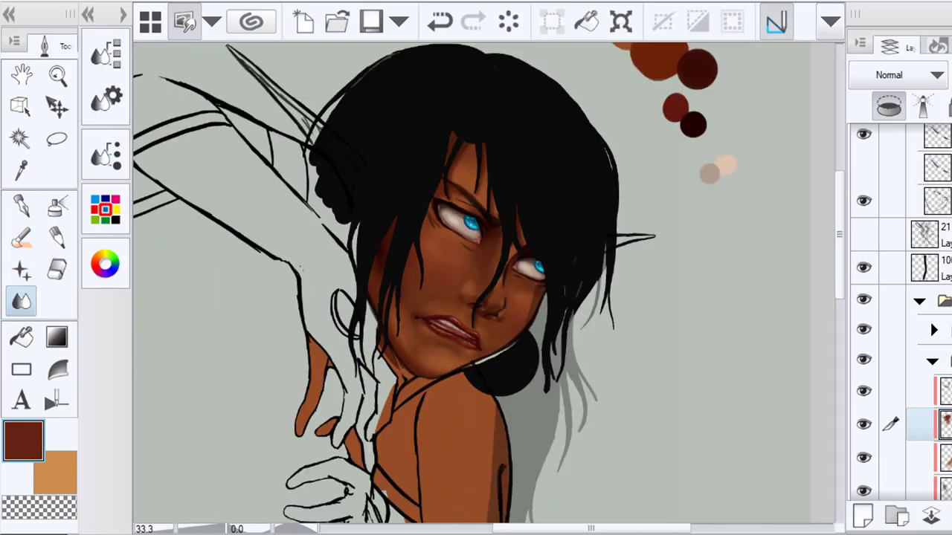
Change the painting colour to a deeper dark red-brown and ready the brush for the eye area
{"action": "left_click", "coordinate": [105, 263]}
{"action": "left_click", "coordinate": [321, 296]}
{"action": "left_click", "coordinate": [105, 263]}
{"action": "left_click", "coordinate": [26, 238]}
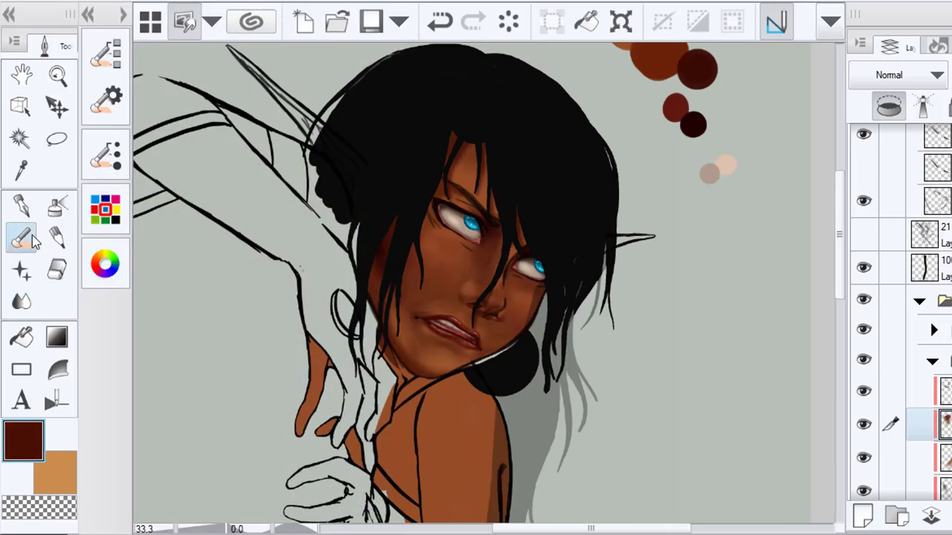
{"action": "scroll", "coordinate": [462, 297], "scroll_direction": "up", "scroll_amount": 2}
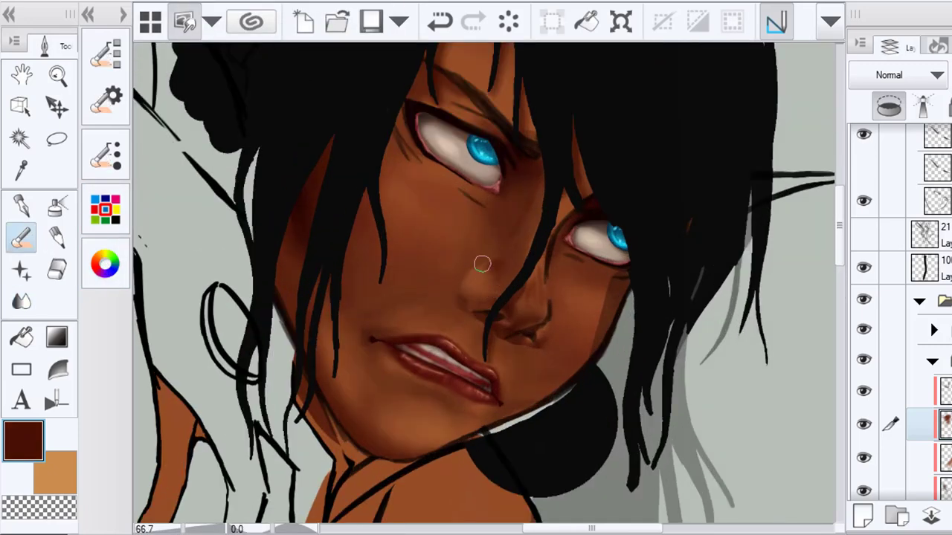
{"action": "key", "text": "ctrl+minus"}
{"action": "key", "text": "ctrl+minus"}
{"action": "key", "text": "ctrl+minus"}
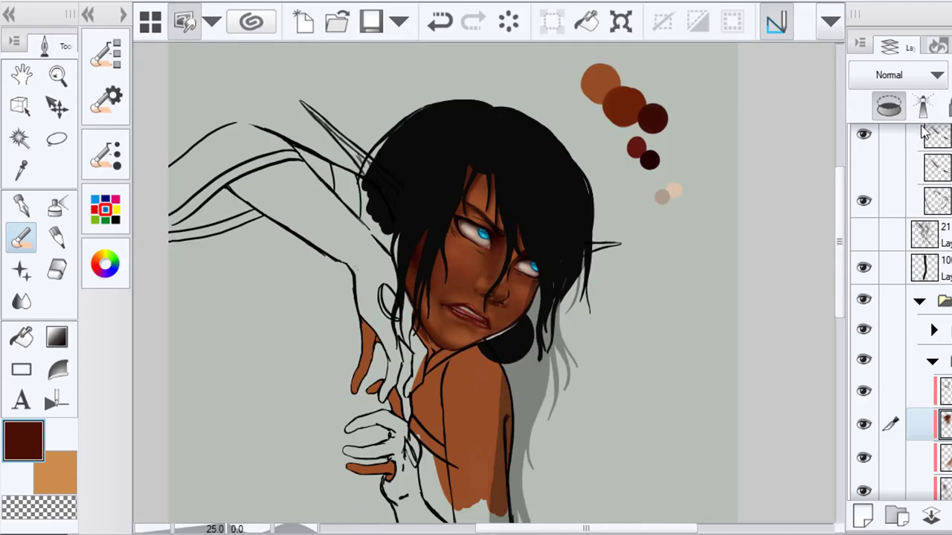
{"action": "scroll", "coordinate": [562, 256], "scroll_direction": "up", "scroll_amount": 2}
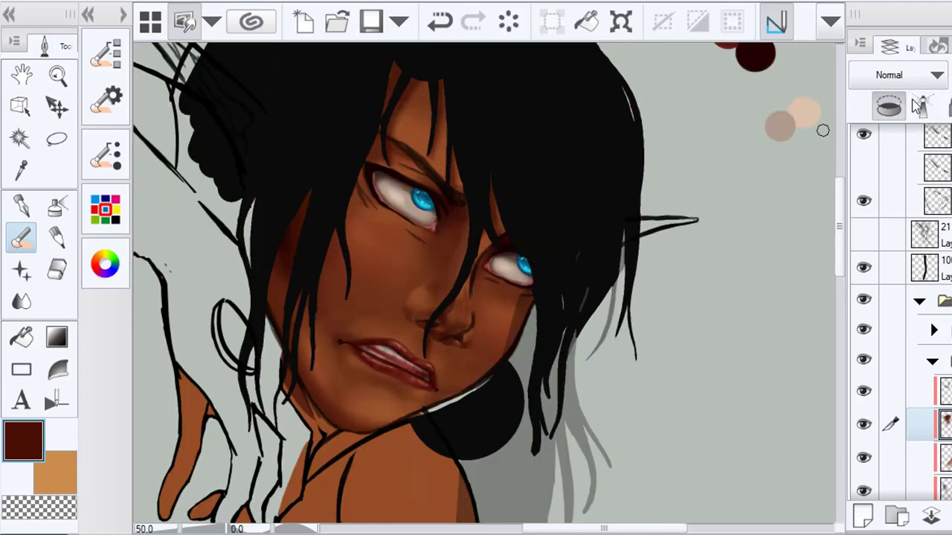
{"action": "scroll", "coordinate": [457, 295], "scroll_direction": "up", "scroll_amount": 1}
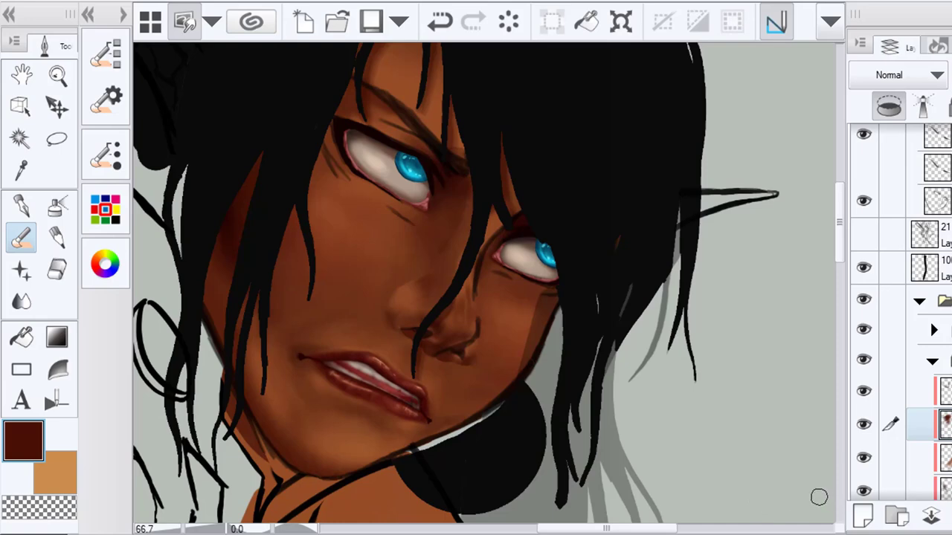
Find the layer holding the sketched crease lines around the eyes and erase those lines
{"action": "key", "text": "o"}
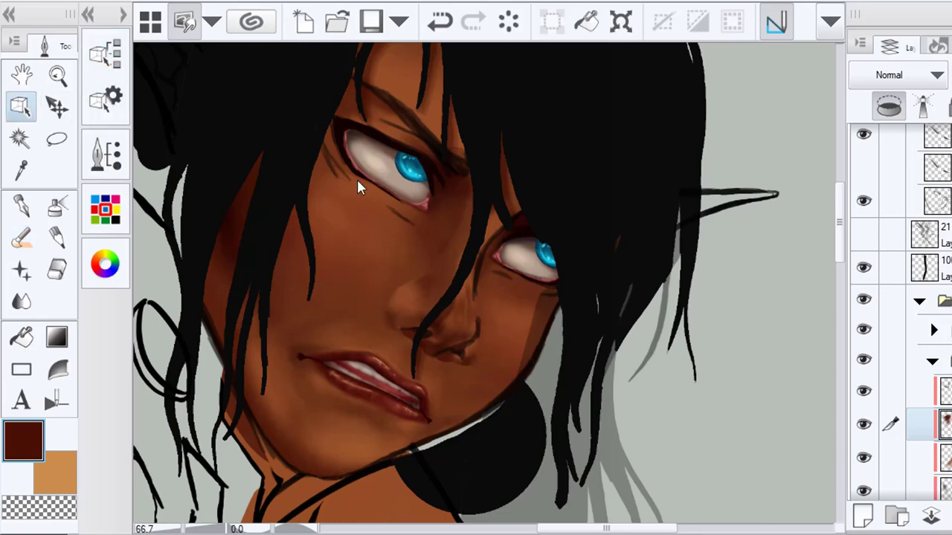
{"action": "left_click", "coordinate": [329, 166]}
{"action": "left_click", "coordinate": [864, 141]}
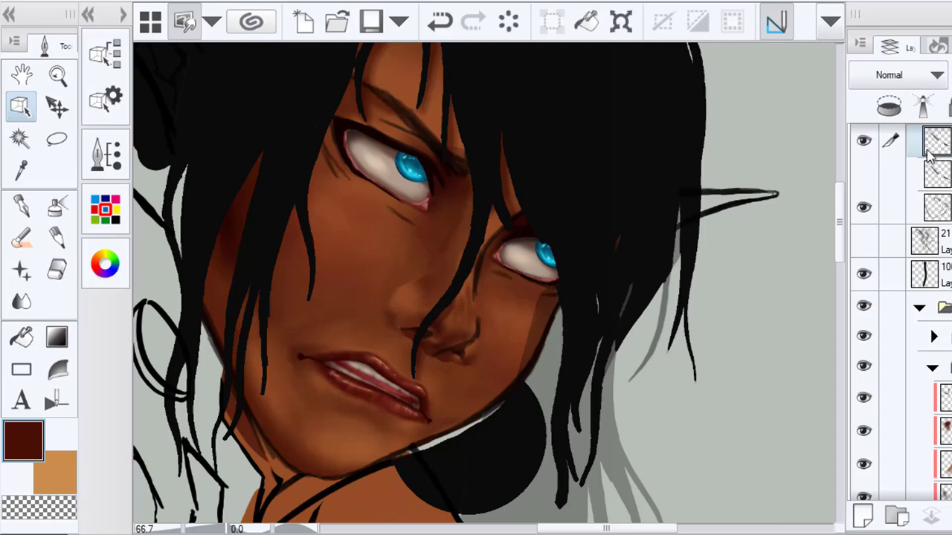
{"action": "key", "text": "e"}
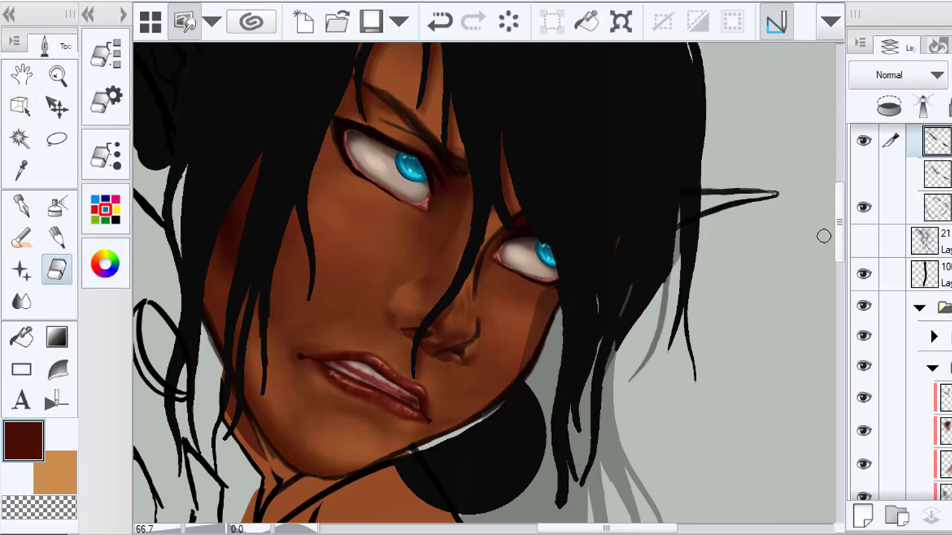
On a new layer above the face shading, brush dark red-brown creases beneath the nearer eye and blend them softly
{"action": "scroll", "coordinate": [929, 312], "scroll_direction": "down", "scroll_amount": 4}
{"action": "left_click", "coordinate": [938, 264]}
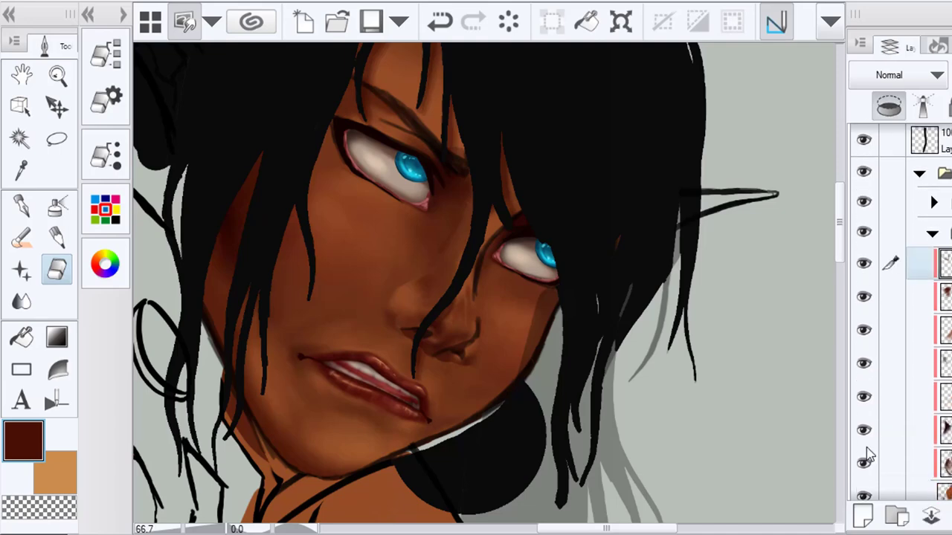
{"action": "left_click", "coordinate": [862, 516]}
{"action": "left_click", "coordinate": [20, 238]}
{"action": "scroll", "coordinate": [346, 155], "scroll_direction": "up", "scroll_amount": 1}
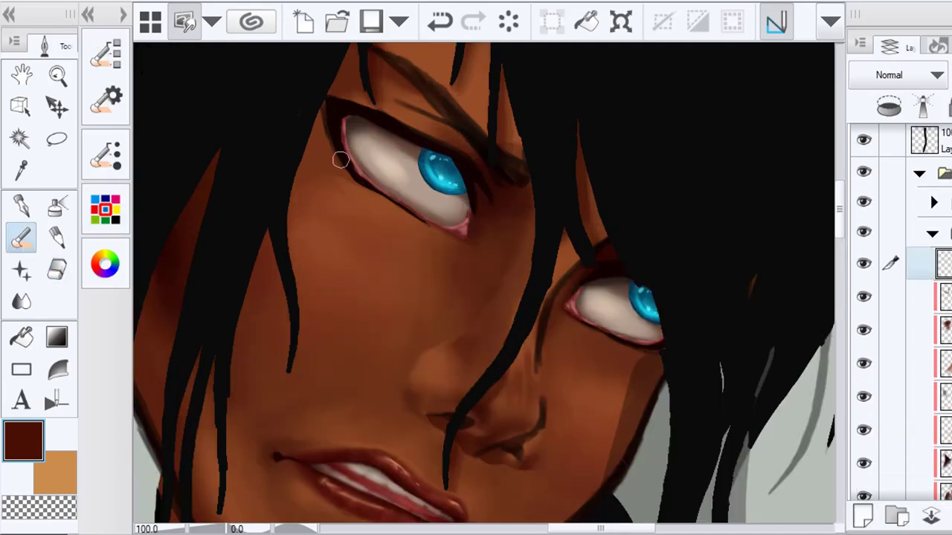
{"action": "left_click_drag", "start_coordinate": [484, 260], "coordinate": [458, 258]}
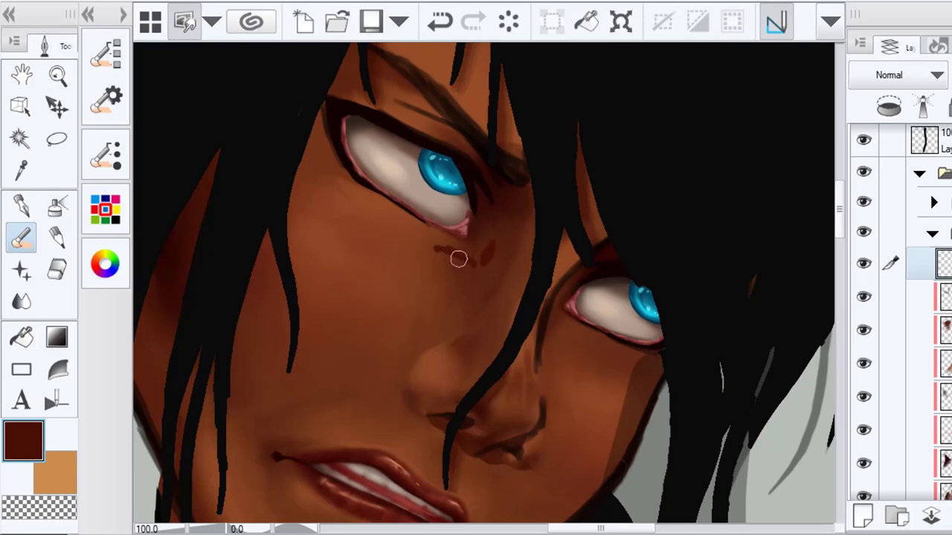
{"action": "key", "text": "j"}
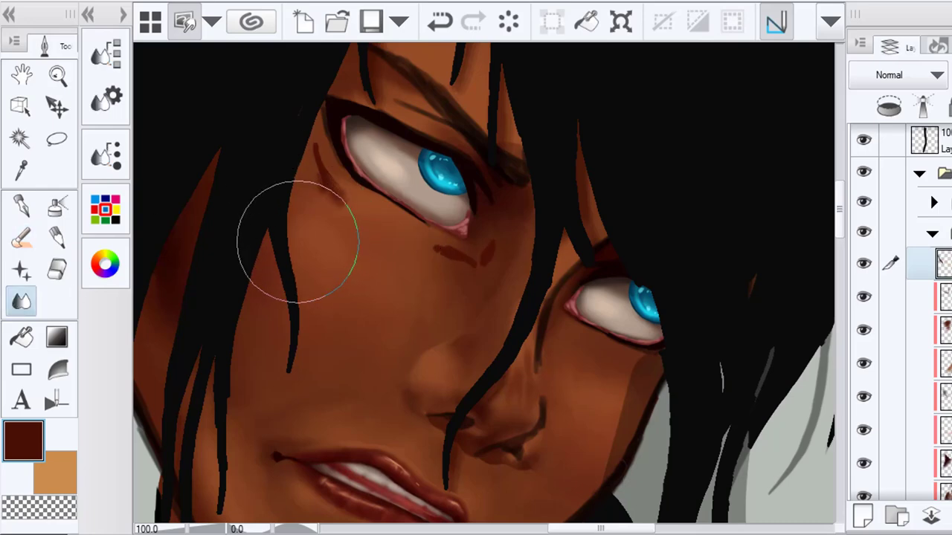
{"action": "mouse_move", "coordinate": [262, 176]}
{"action": "left_mouse_down"}
{"action": "mouse_move", "coordinate": [350, 212]}
{"action": "mouse_move", "coordinate": [404, 314]}
{"action": "mouse_move", "coordinate": [413, 287]}
{"action": "mouse_move", "coordinate": [419, 308]}
{"action": "mouse_move", "coordinate": [513, 301]}
{"action": "mouse_move", "coordinate": [525, 255]}
{"action": "mouse_move", "coordinate": [531, 266]}
{"action": "mouse_move", "coordinate": [374, 259]}
{"action": "mouse_move", "coordinate": [389, 297]}
{"action": "mouse_move", "coordinate": [366, 264]}
{"action": "mouse_move", "coordinate": [307, 245]}
{"action": "mouse_move", "coordinate": [240, 127]}
{"action": "mouse_move", "coordinate": [314, 248]}
{"action": "mouse_move", "coordinate": [258, 205]}
{"action": "left_mouse_up"}
{"action": "scroll", "coordinate": [440, 344], "scroll_direction": "down", "scroll_amount": 3}
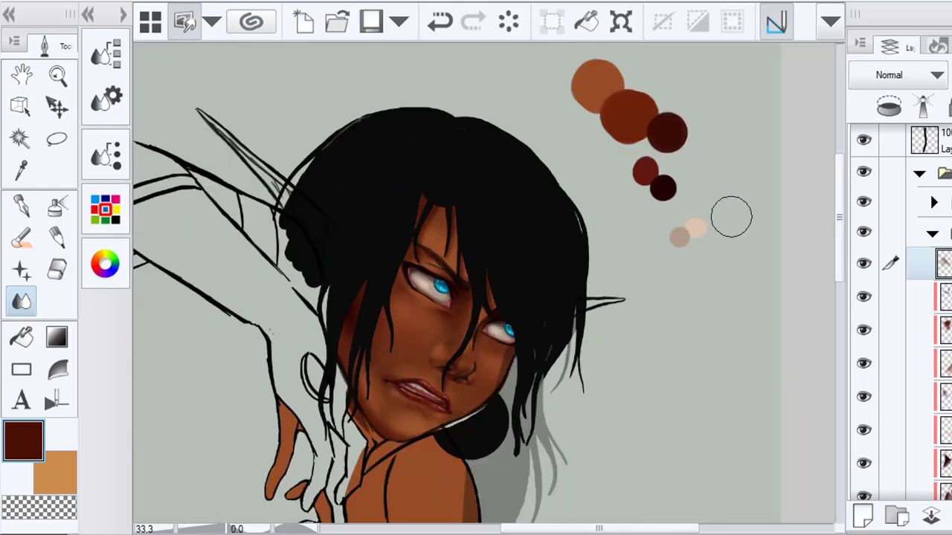
On another new layer, paint lighter sampled skin-brown highlights along the nearer eye's lower creases and blend them
{"action": "left_click", "coordinate": [21, 107]}
{"action": "scroll", "coordinate": [446, 316], "scroll_direction": "up", "scroll_amount": 2}
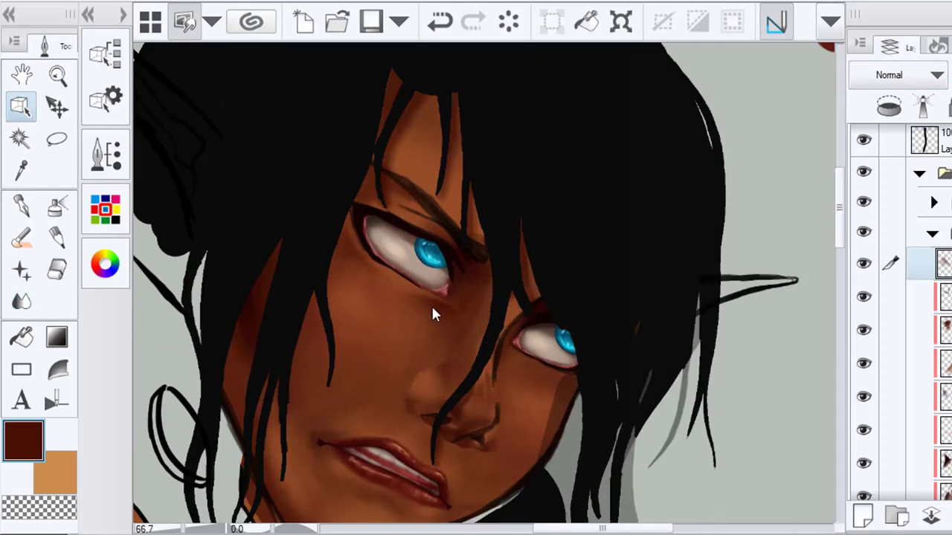
{"action": "scroll", "coordinate": [443, 330], "scroll_direction": "down", "scroll_amount": 2}
{"action": "scroll", "coordinate": [488, 359], "scroll_direction": "up", "scroll_amount": 3}
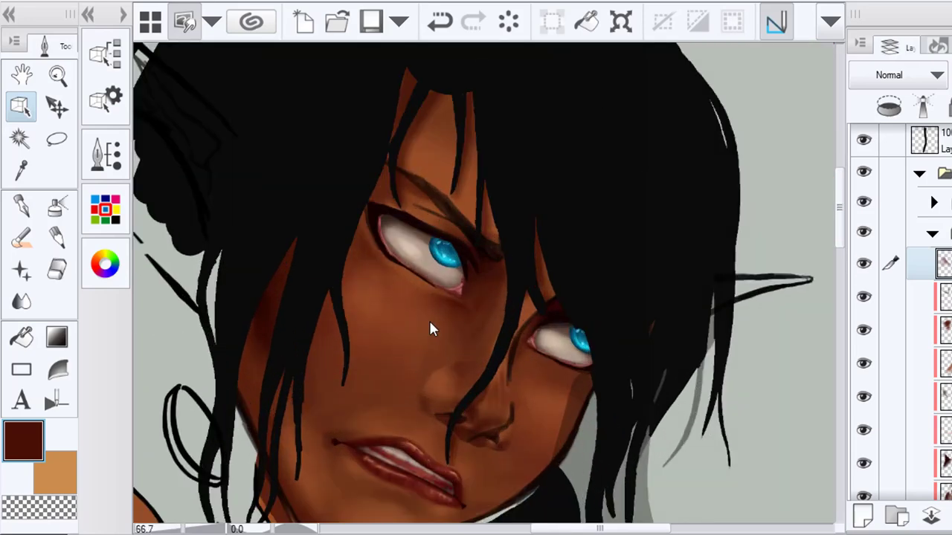
{"action": "left_click", "coordinate": [862, 515]}
{"action": "left_click", "coordinate": [56, 472]}
{"action": "left_click", "coordinate": [21, 169]}
{"action": "left_click", "coordinate": [342, 271]}
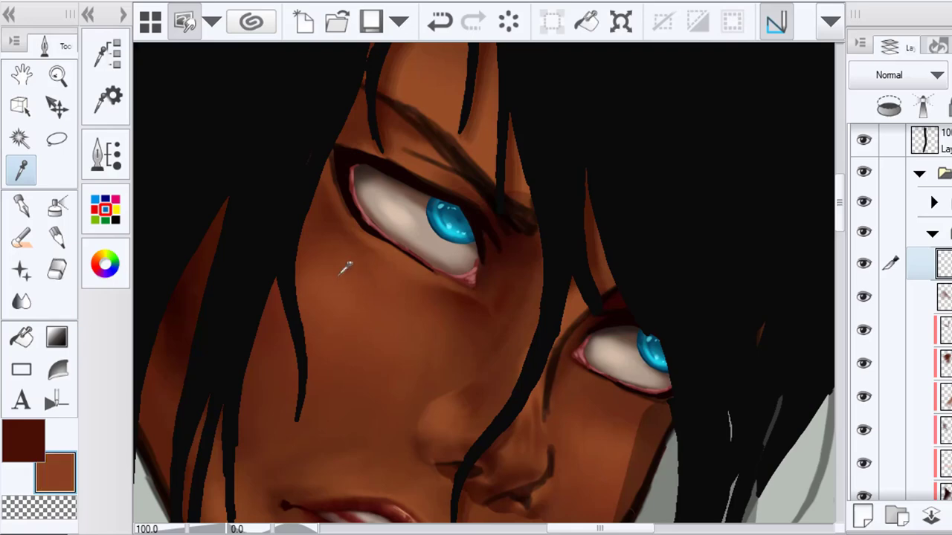
{"action": "left_click", "coordinate": [20, 236]}
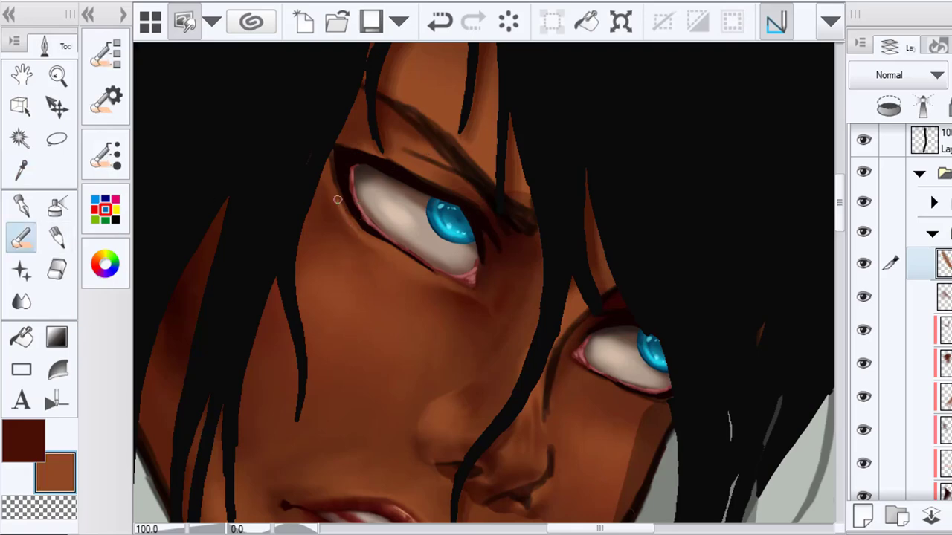
{"action": "left_click", "coordinate": [20, 300]}
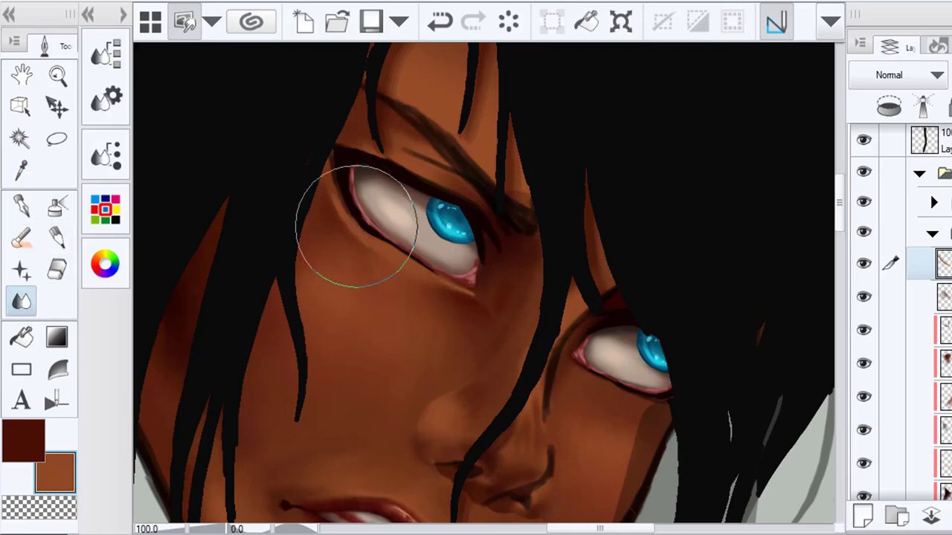
{"action": "scroll", "coordinate": [447, 380], "scroll_direction": "down", "scroll_amount": 1}
{"action": "left_click_drag", "start_coordinate": [463, 381], "coordinate": [347, 298]}
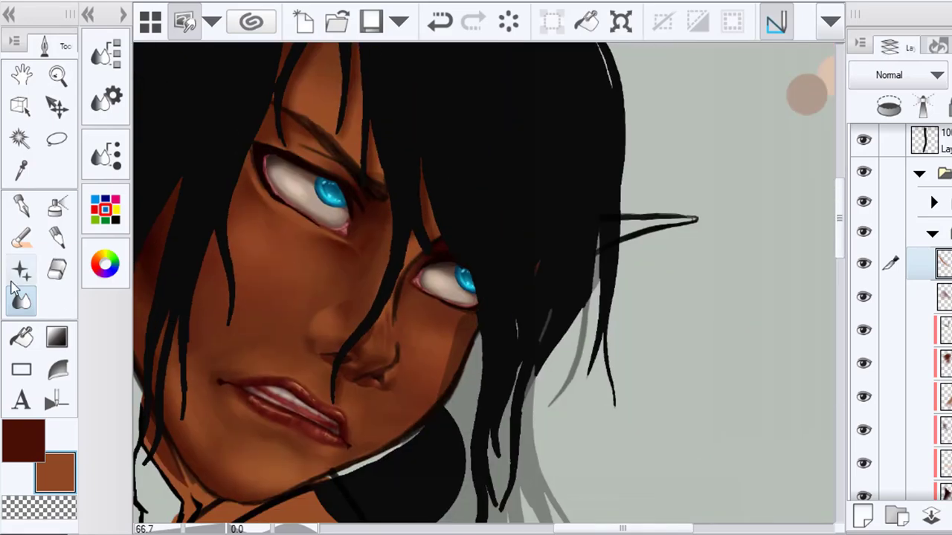
Return to the crease shadow layer, brush dark red-brown creases beneath the farther eye and blend them
{"action": "left_click", "coordinate": [21, 238]}
{"action": "left_click", "coordinate": [23, 441]}
{"action": "scroll", "coordinate": [412, 296], "scroll_direction": "up", "scroll_amount": 2}
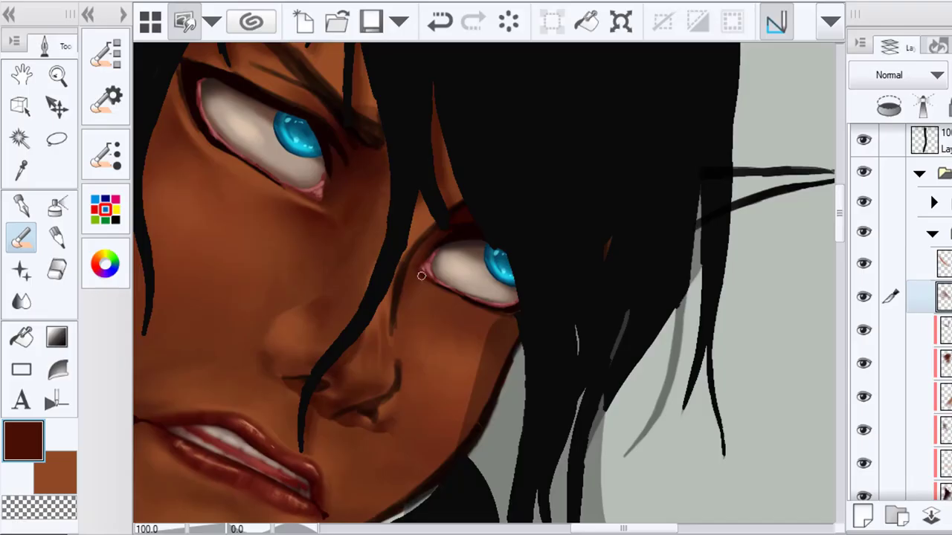
{"action": "scroll", "coordinate": [423, 305], "scroll_direction": "up", "scroll_amount": 3}
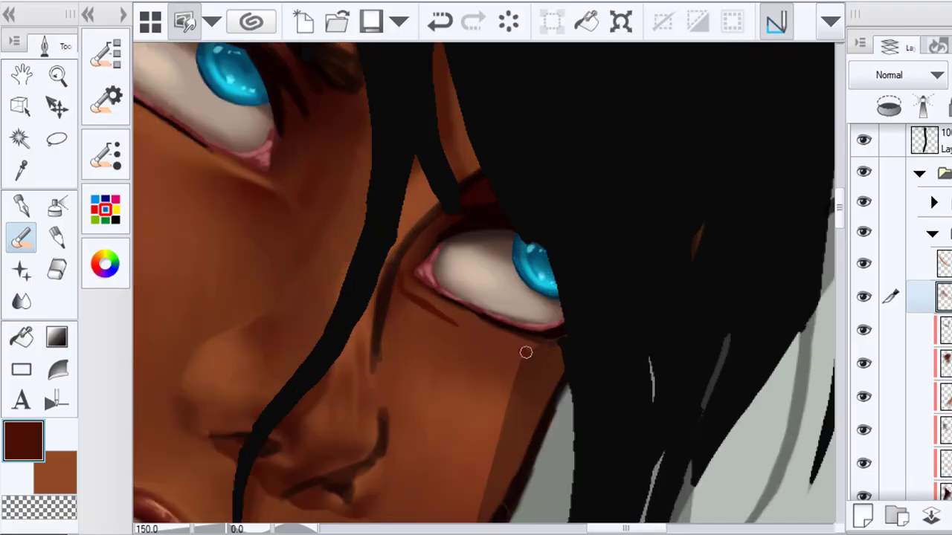
{"action": "left_click_drag", "start_coordinate": [497, 339], "coordinate": [562, 347]}
{"action": "key", "text": "j"}
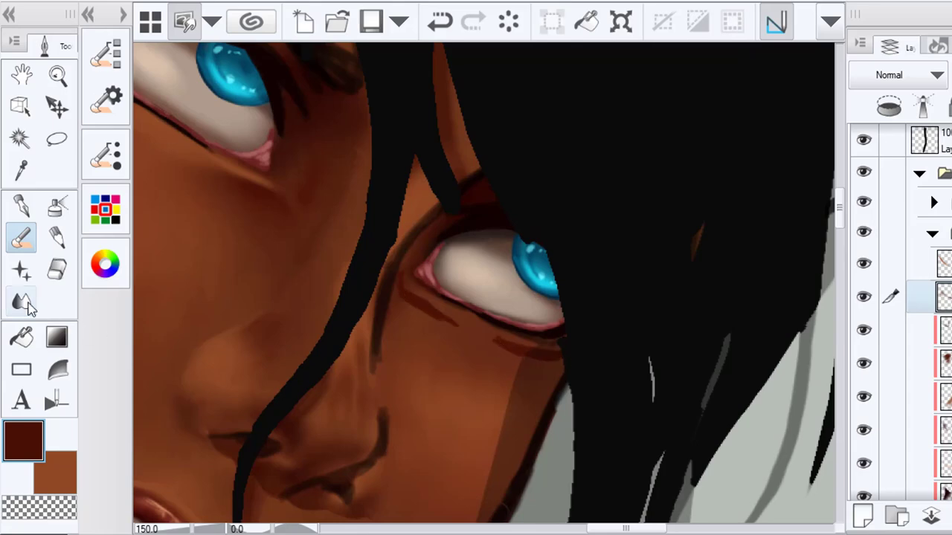
{"action": "mouse_move", "coordinate": [405, 392]}
{"action": "left_mouse_down"}
{"action": "mouse_move", "coordinate": [327, 334]}
{"action": "mouse_move", "coordinate": [388, 320]}
{"action": "mouse_move", "coordinate": [384, 308]}
{"action": "mouse_move", "coordinate": [527, 377]}
{"action": "mouse_move", "coordinate": [504, 424]}
{"action": "mouse_move", "coordinate": [484, 436]}
{"action": "mouse_move", "coordinate": [547, 454]}
{"action": "mouse_move", "coordinate": [571, 448]}
{"action": "mouse_move", "coordinate": [526, 450]}
{"action": "mouse_move", "coordinate": [550, 464]}
{"action": "mouse_move", "coordinate": [542, 441]}
{"action": "mouse_move", "coordinate": [555, 447]}
{"action": "mouse_move", "coordinate": [534, 408]}
{"action": "mouse_move", "coordinate": [542, 415]}
{"action": "mouse_move", "coordinate": [565, 357]}
{"action": "left_mouse_up"}
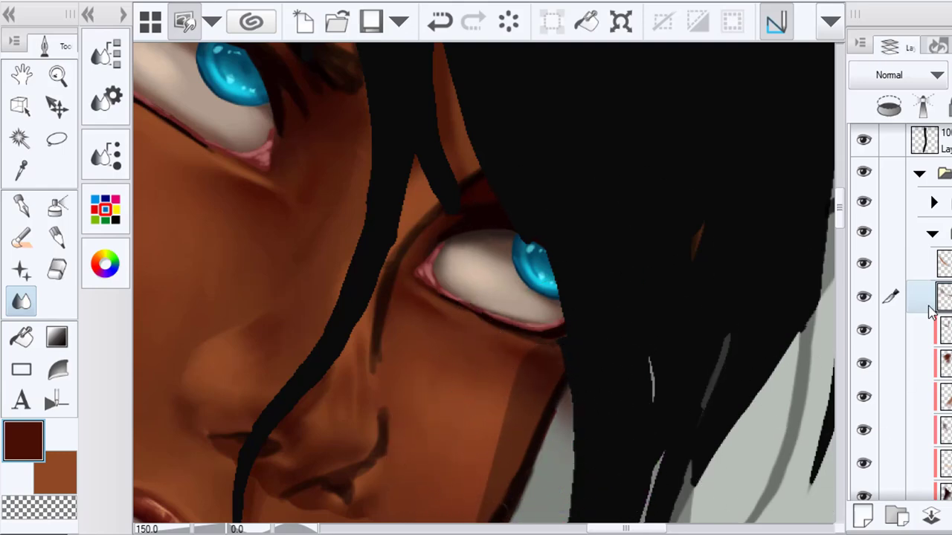
On the crease highlight layer, paint lighter brown accents around the farther eye's inner corner and lower lid, and blend them
{"action": "left_click", "coordinate": [921, 264]}
{"action": "key", "text": "x"}
{"action": "key", "text": "b"}
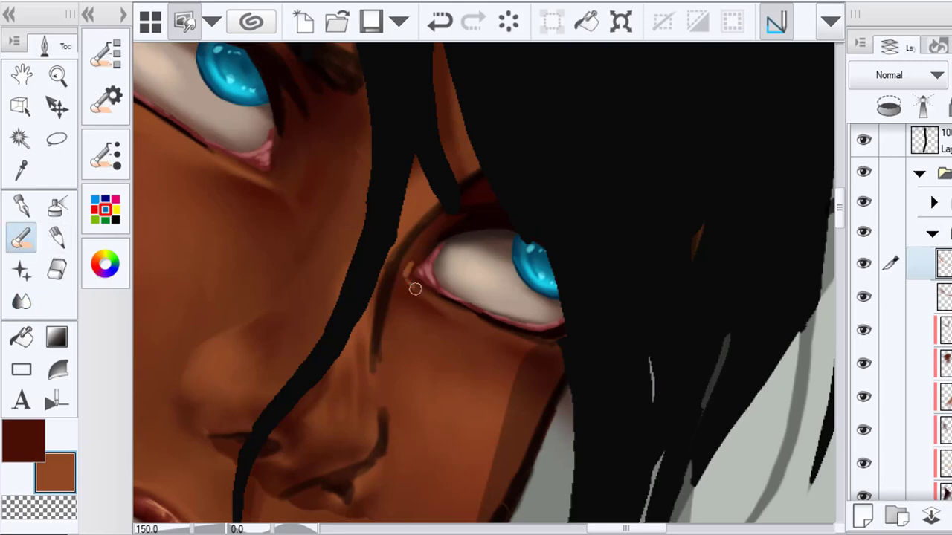
{"action": "key", "text": "j"}
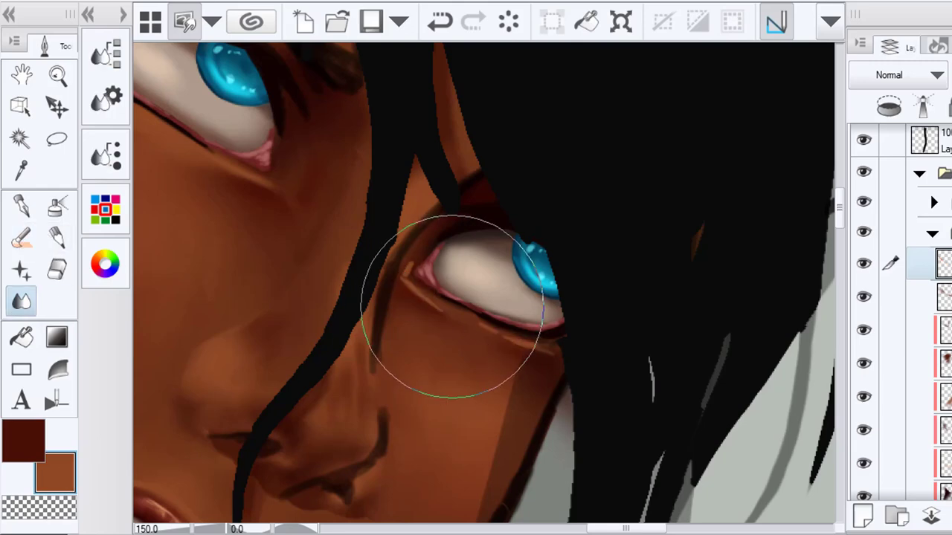
{"action": "scroll", "coordinate": [628, 377], "scroll_direction": "down", "scroll_amount": 8}
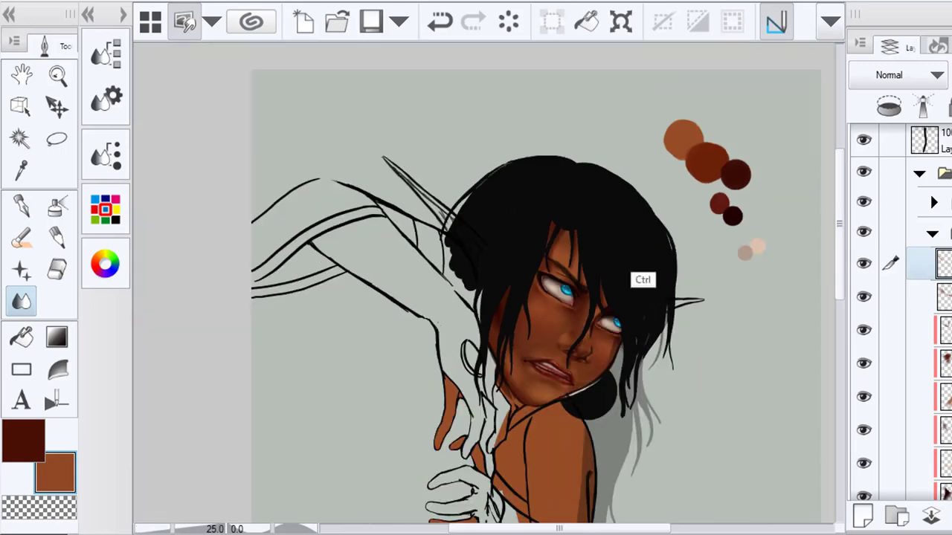
On a new layer, brush dark red-brown shading onto the forehead between the hair strands and blend it, redoing the blend once
{"action": "scroll", "coordinate": [568, 213], "scroll_direction": "up", "scroll_amount": 2}
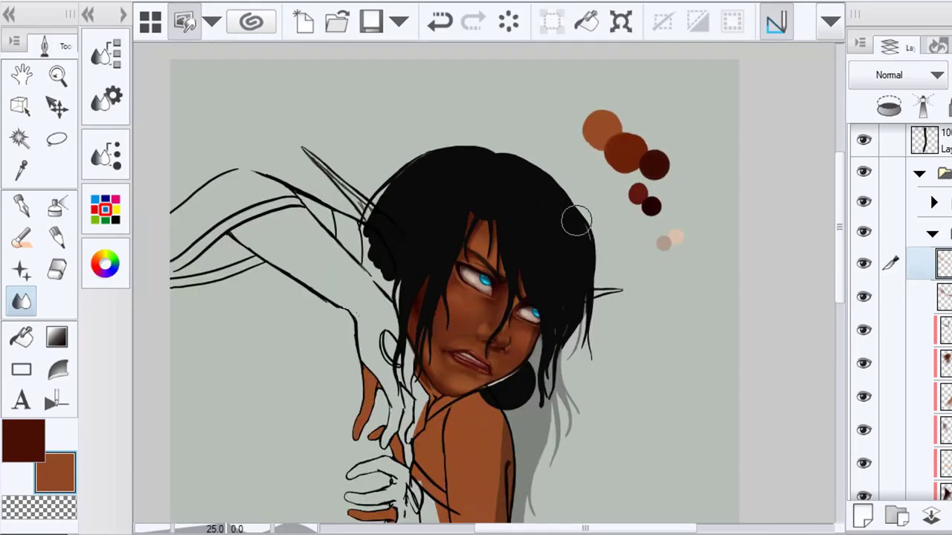
{"action": "scroll", "coordinate": [568, 321], "scroll_direction": "up", "scroll_amount": 3}
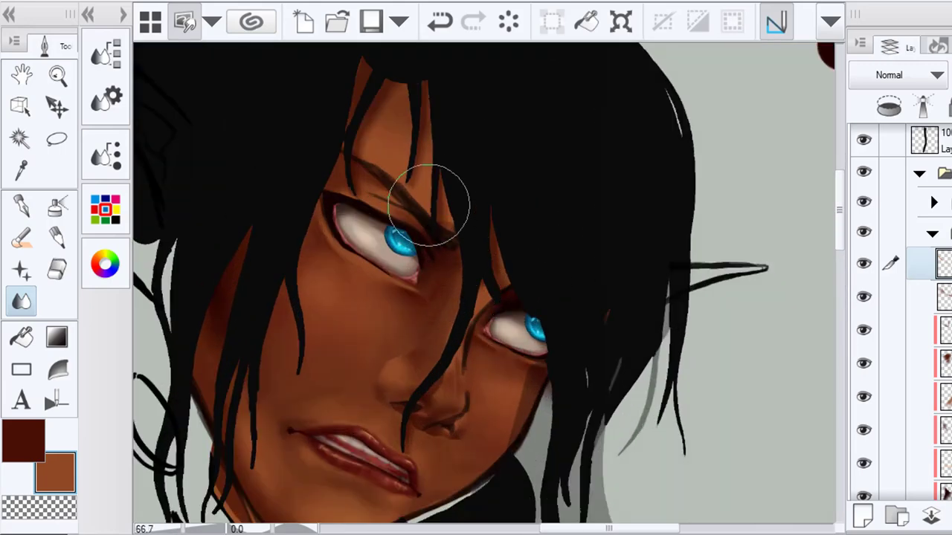
{"action": "scroll", "coordinate": [431, 206], "scroll_direction": "up", "scroll_amount": 1}
{"action": "scroll", "coordinate": [401, 148], "scroll_direction": "down", "scroll_amount": 3}
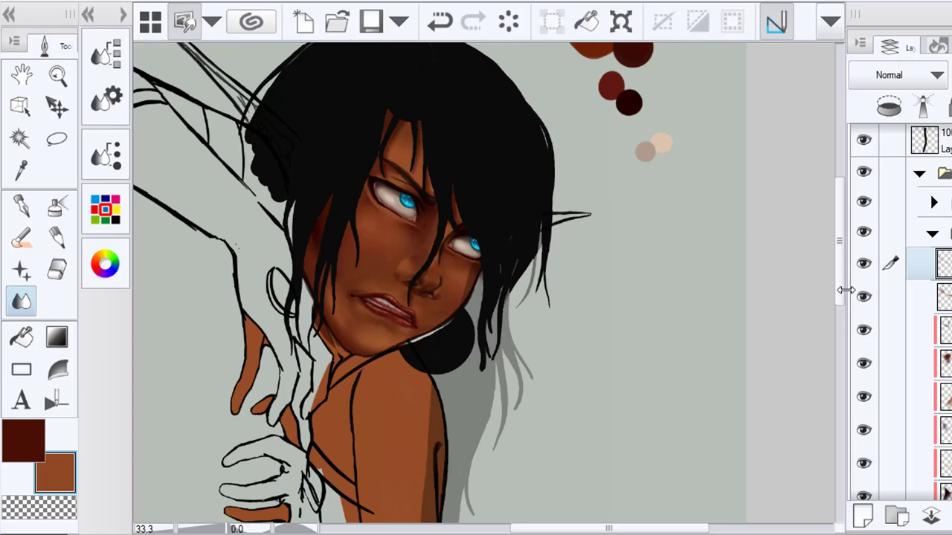
{"action": "left_click", "coordinate": [28, 437]}
{"action": "key", "text": "b"}
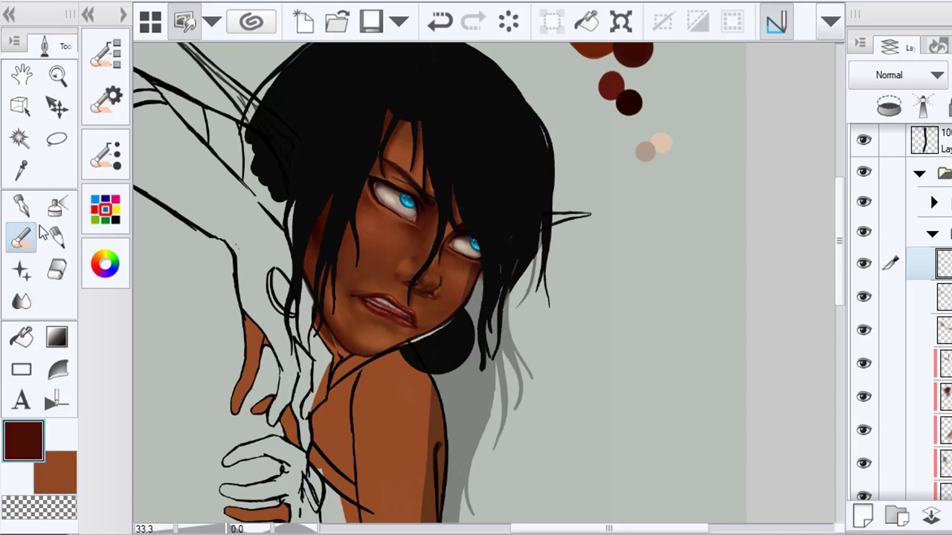
{"action": "scroll", "coordinate": [420, 171], "scroll_direction": "up", "scroll_amount": 1}
{"action": "mouse_move", "coordinate": [394, 172]}
{"action": "left_mouse_down"}
{"action": "mouse_move", "coordinate": [359, 137]}
{"action": "mouse_move", "coordinate": [393, 113]}
{"action": "left_mouse_up"}
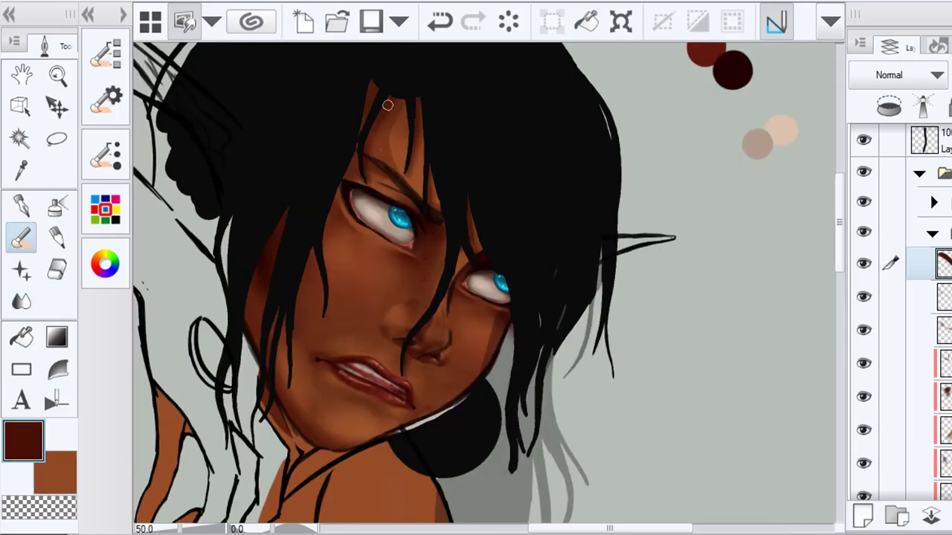
{"action": "key", "text": "j"}
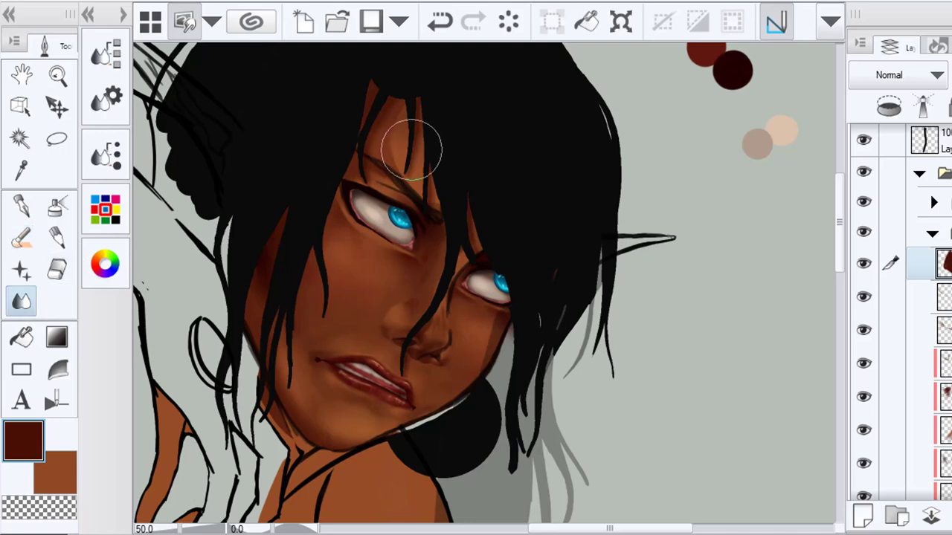
{"action": "left_click", "coordinate": [429, 27]}
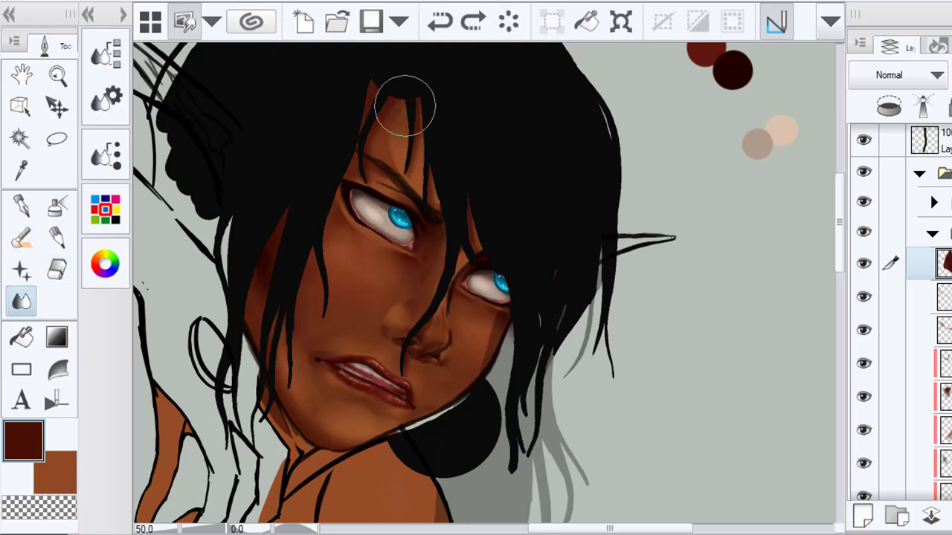
{"action": "left_click_drag", "start_coordinate": [404, 105], "coordinate": [420, 111]}
On another new layer, sample a skin brown, shift its hue to a golden brown and brush a highlight down the forehead's centre
{"action": "scroll", "coordinate": [504, 135], "scroll_direction": "down", "scroll_amount": 1}
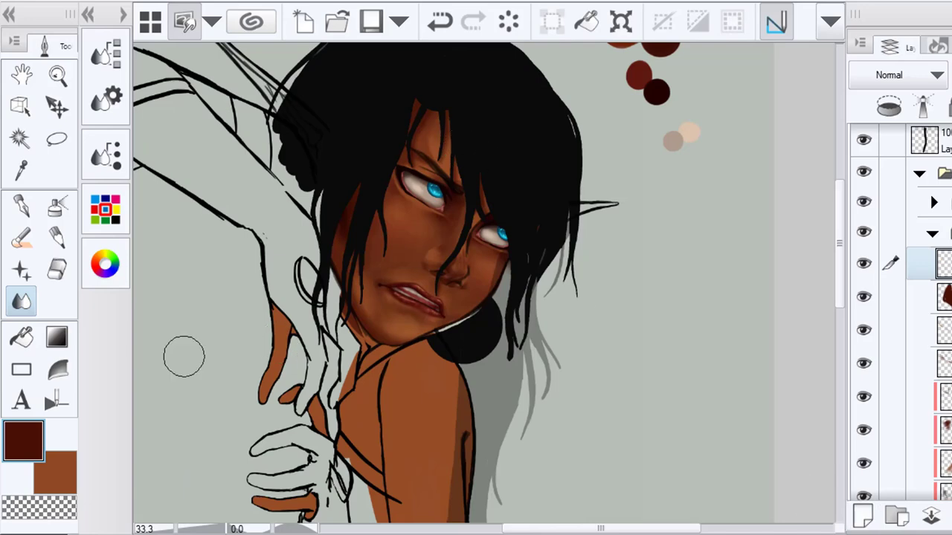
{"action": "left_click", "coordinate": [21, 169]}
{"action": "left_click", "coordinate": [126, 266]}
{"action": "left_click", "coordinate": [290, 238]}
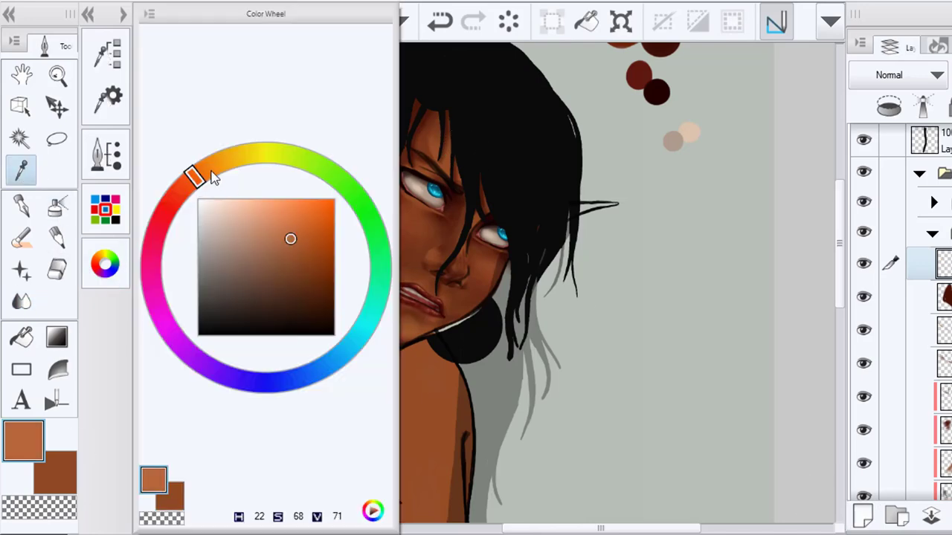
{"action": "left_click", "coordinate": [211, 173]}
{"action": "left_click", "coordinate": [32, 238]}
{"action": "scroll", "coordinate": [439, 172], "scroll_direction": "up", "scroll_amount": 1}
{"action": "scroll", "coordinate": [439, 171], "scroll_direction": "up", "scroll_amount": 1}
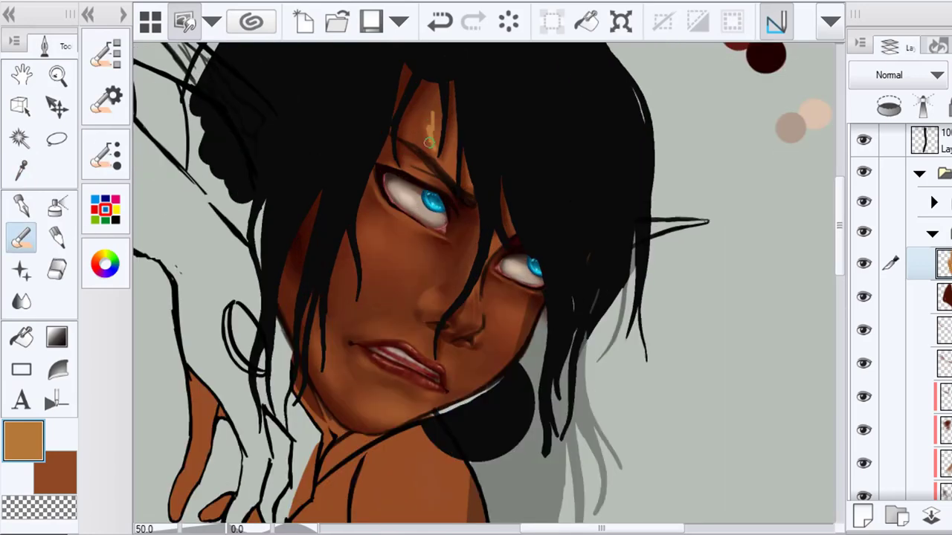
Set the colour to light peach (H 31, S 47, V 90) and add brighter strokes along the forehead highlight down towards the eyebrow
{"action": "left_click", "coordinate": [105, 264]}
{"action": "left_click", "coordinate": [252, 215]}
{"action": "left_click", "coordinate": [260, 210]}
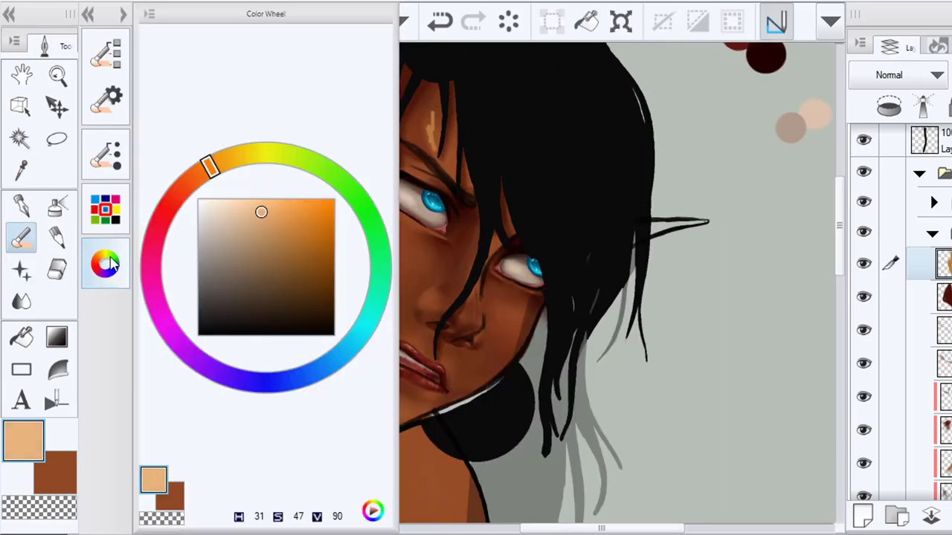
{"action": "left_click", "coordinate": [104, 264]}
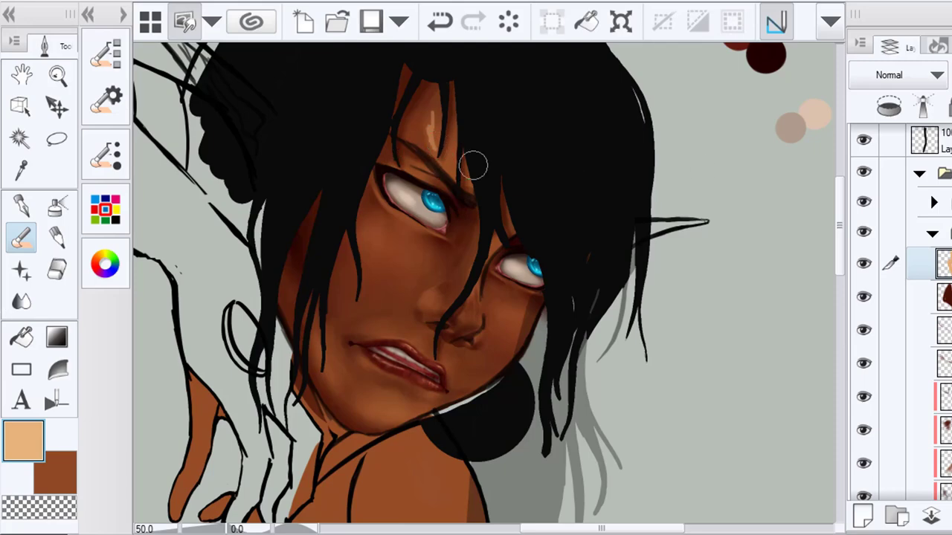
{"action": "left_click", "coordinate": [439, 23]}
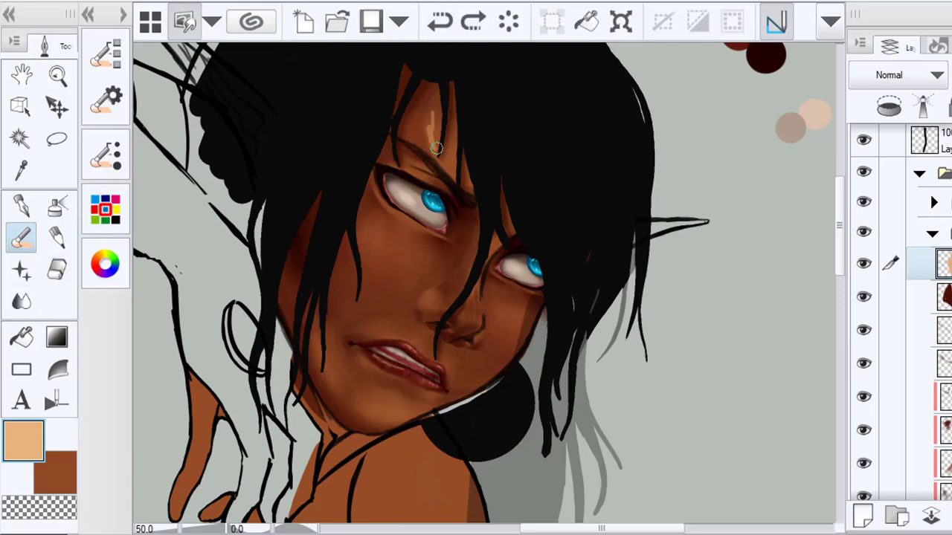
{"action": "left_click_drag", "start_coordinate": [436, 149], "coordinate": [454, 171]}
{"action": "left_click_drag", "start_coordinate": [431, 126], "coordinate": [447, 153]}
Blend the peach forehead highlight with an enlarged blending brush, undo the result and blend the strokes again
{"action": "left_click", "coordinate": [21, 302]}
{"action": "key", "text": "bracketright"}
{"action": "key", "text": "bracketright"}
{"action": "key", "text": "bracketright"}
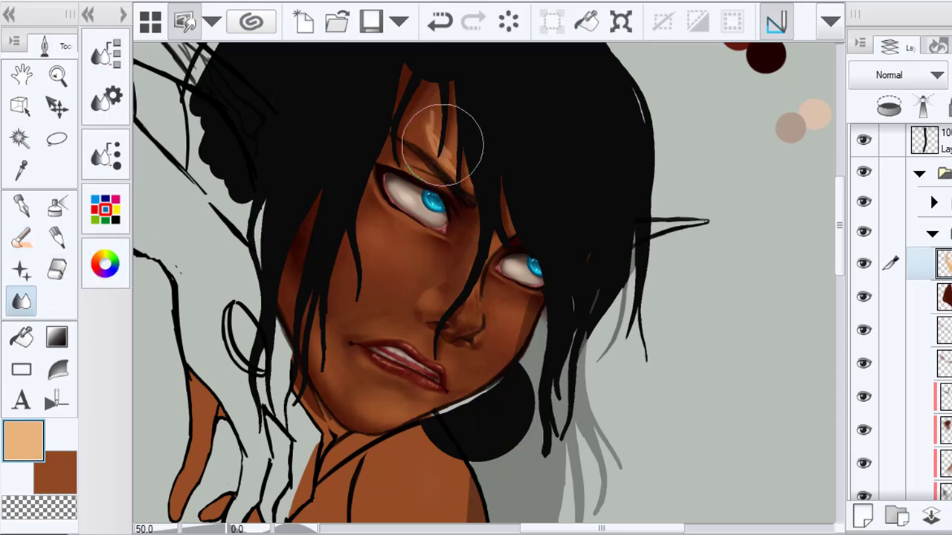
{"action": "scroll", "coordinate": [478, 272], "scroll_direction": "down", "scroll_amount": 3}
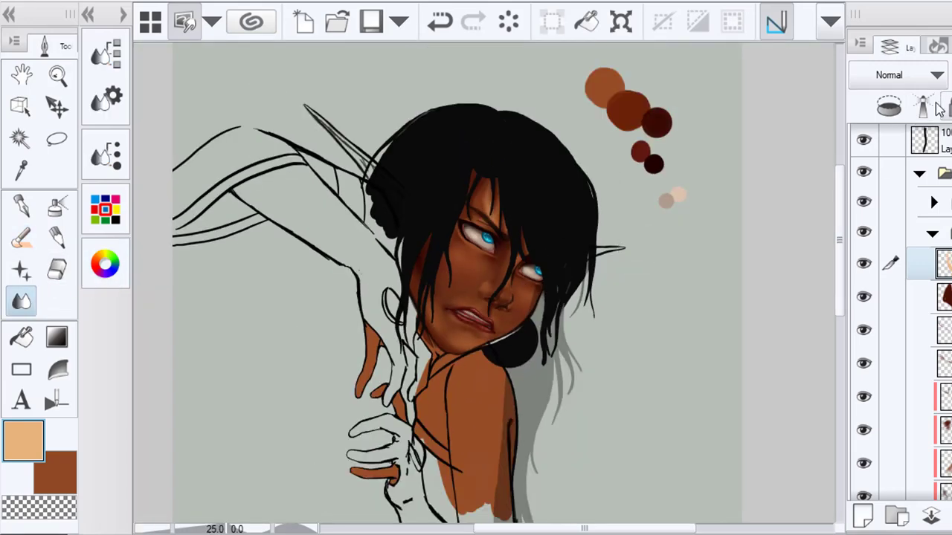
{"action": "left_click", "coordinate": [439, 27]}
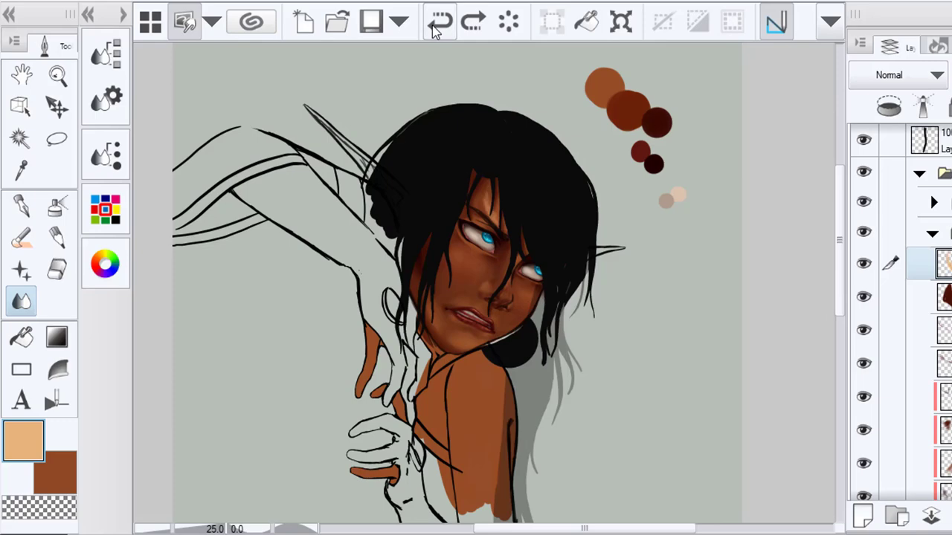
{"action": "left_click", "coordinate": [438, 27]}
{"action": "scroll", "coordinate": [524, 193], "scroll_direction": "up", "scroll_amount": 3}
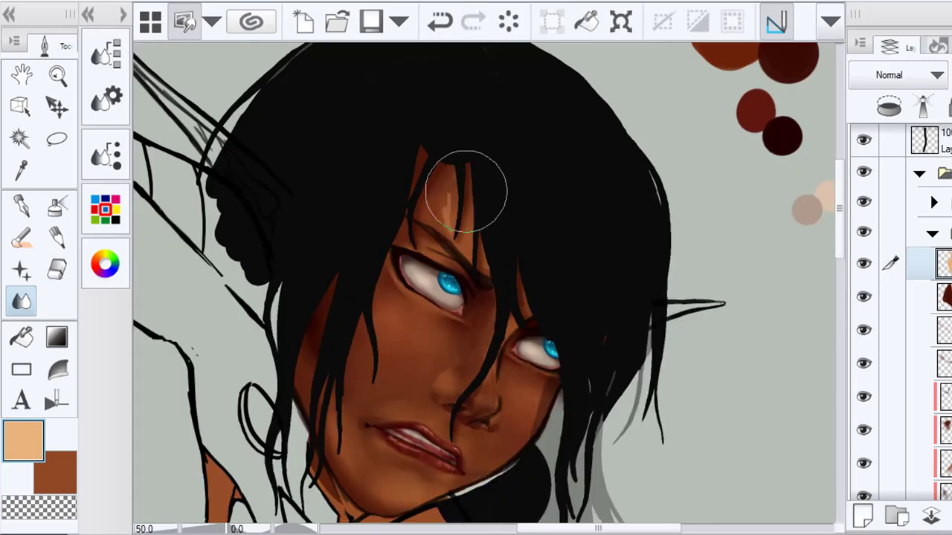
{"action": "scroll", "coordinate": [480, 272], "scroll_direction": "down", "scroll_amount": 4}
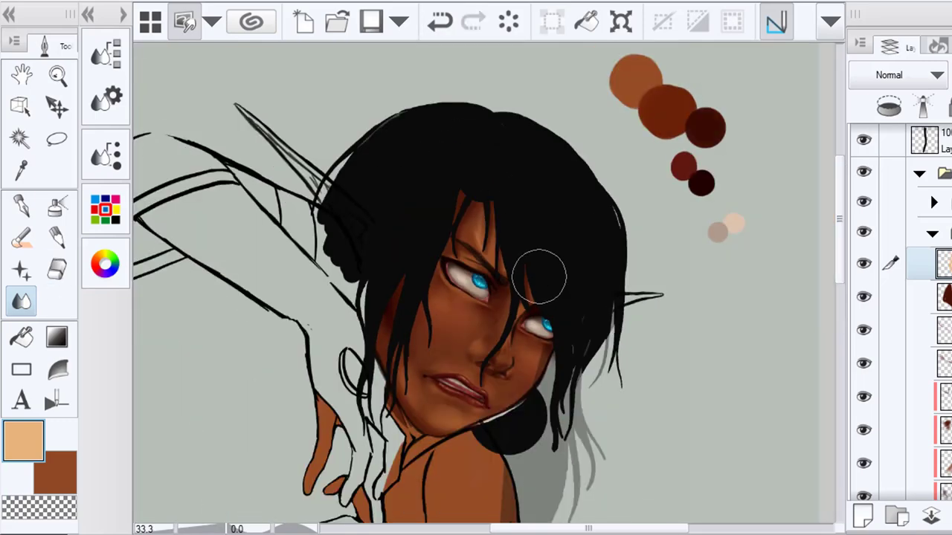
On a new layer, choose a paler peach, brush a brighter highlight onto the centre of the forehead and blend it
{"action": "scroll", "coordinate": [532, 276], "scroll_direction": "up", "scroll_amount": 3}
{"action": "scroll", "coordinate": [532, 277], "scroll_direction": "up", "scroll_amount": 2}
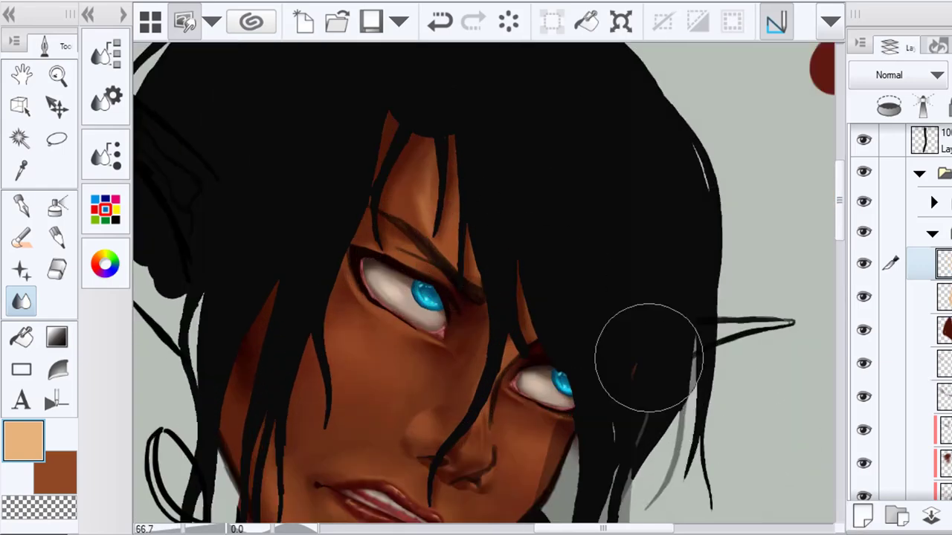
{"action": "left_click", "coordinate": [105, 263]}
{"action": "left_click", "coordinate": [239, 202]}
{"action": "left_click", "coordinate": [105, 263]}
{"action": "left_click", "coordinate": [21, 238]}
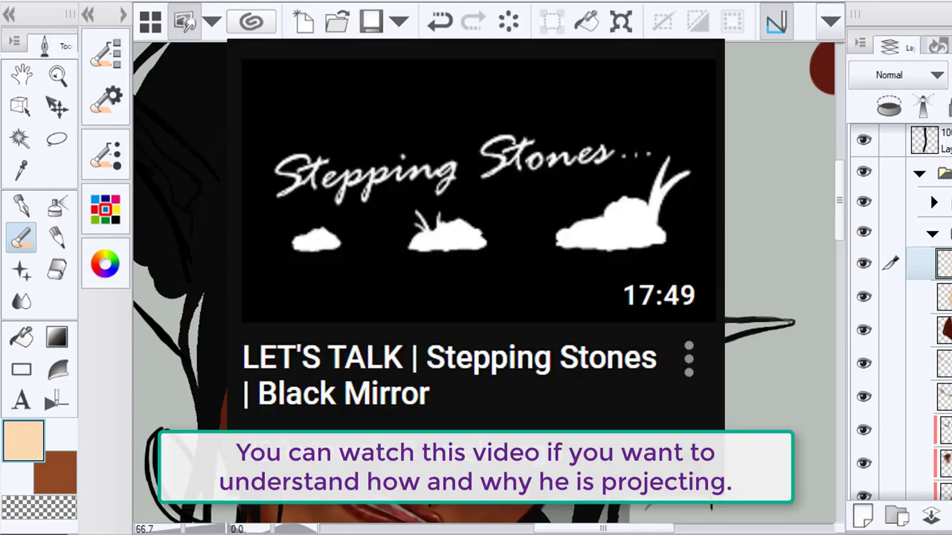
{"action": "key", "text": "j"}
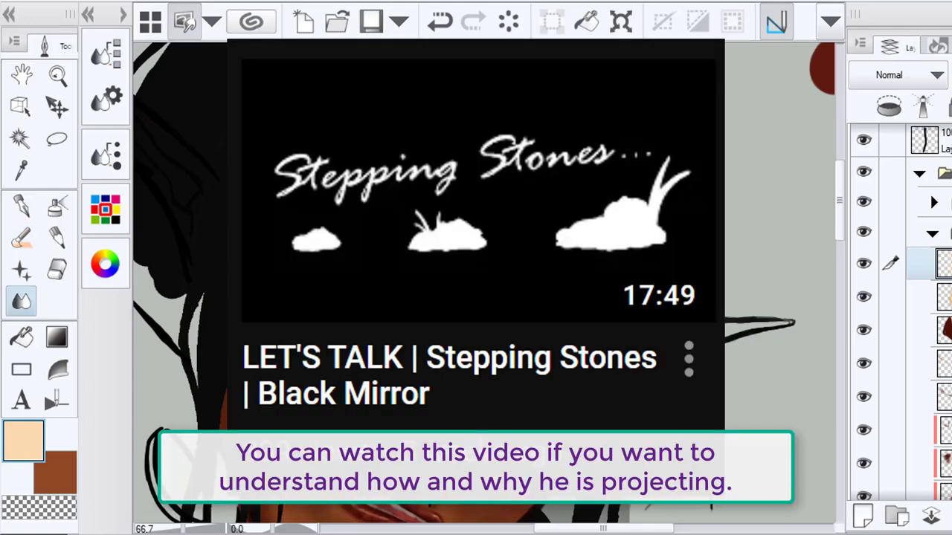
{"action": "scroll", "coordinate": [483, 285], "scroll_direction": "down", "scroll_amount": 3}
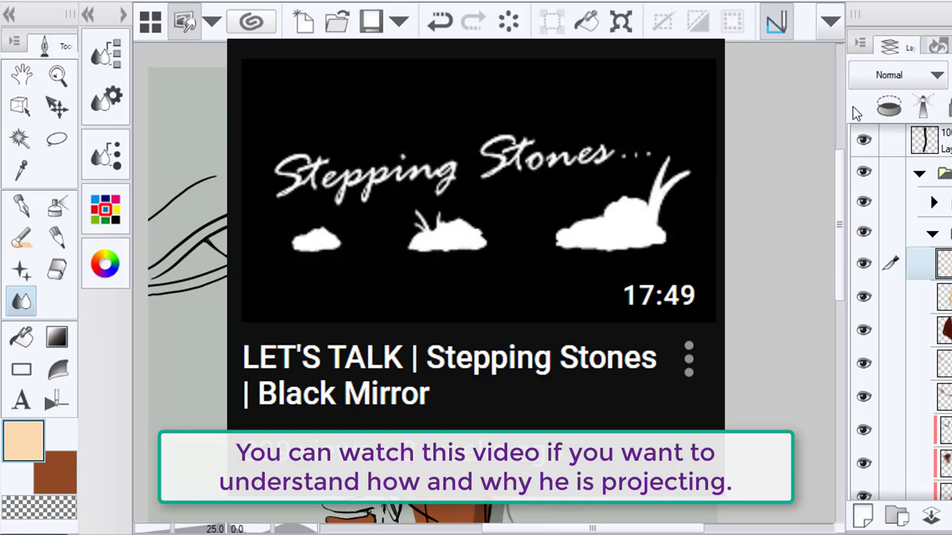
Rework the pale forehead highlight with the eraser, dot small pale peach specks above the eyebrow and blend them
{"action": "scroll", "coordinate": [463, 272], "scroll_direction": "up", "scroll_amount": 4}
{"action": "key", "text": "e"}
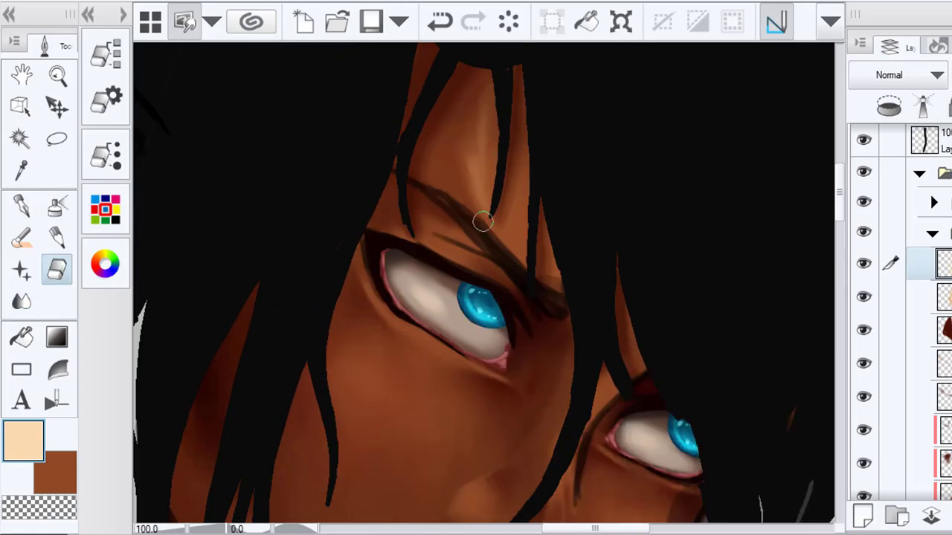
{"action": "key", "text": "b"}
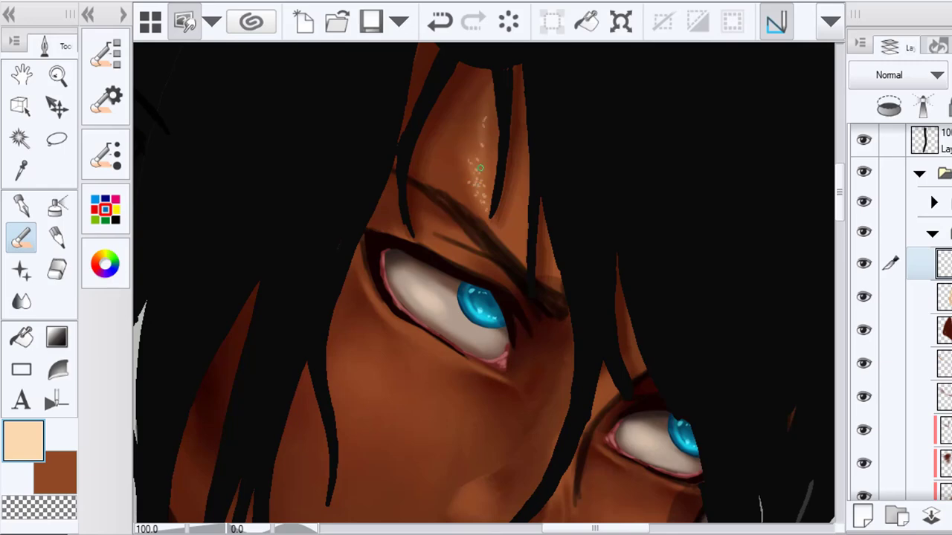
{"action": "left_click", "coordinate": [21, 300]}
{"action": "scroll", "coordinate": [551, 257], "scroll_direction": "down", "scroll_amount": 3}
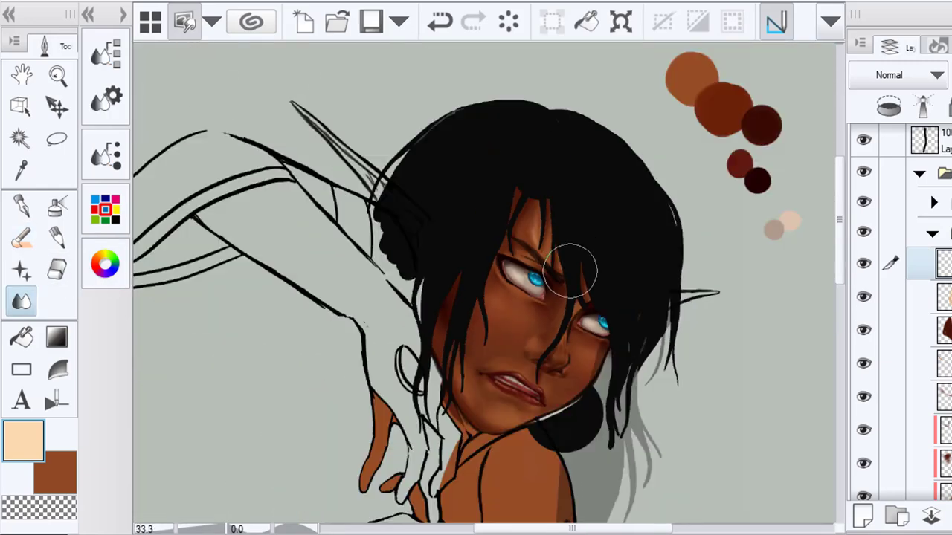
On a new layer, dab small pure white glints along the forehead highlight above the nearer eyebrow and blend them softly
{"action": "scroll", "coordinate": [576, 269], "scroll_direction": "up", "scroll_amount": 1}
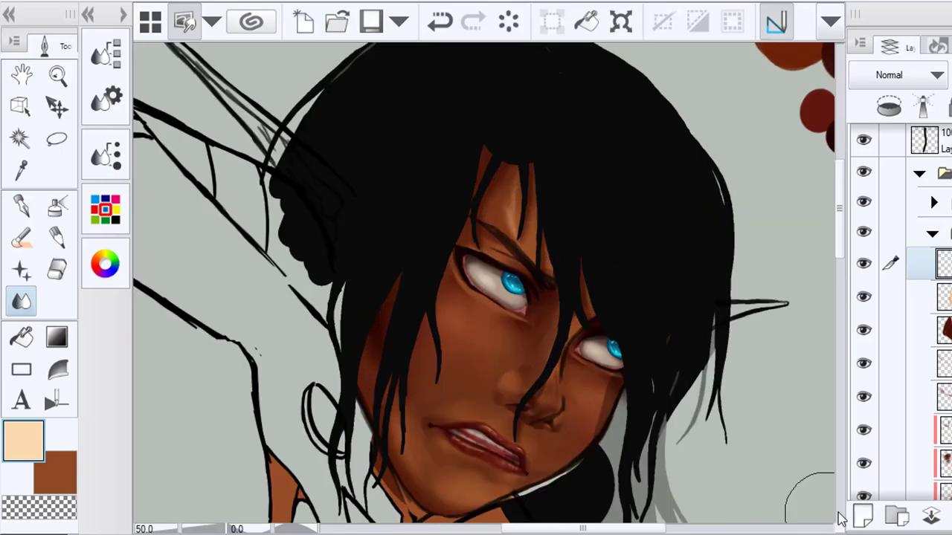
{"action": "left_click", "coordinate": [104, 263]}
{"action": "left_click", "coordinate": [198, 199]}
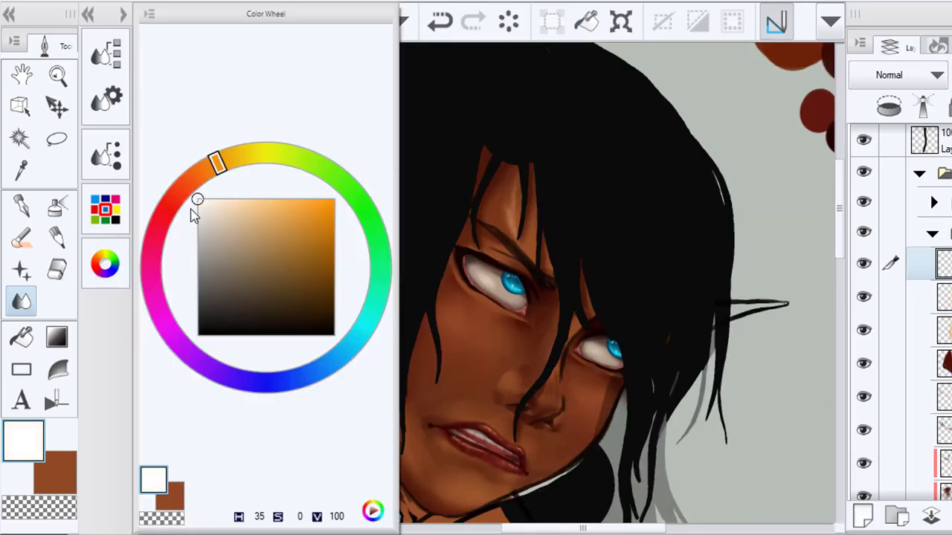
{"action": "left_click", "coordinate": [20, 236]}
{"action": "scroll", "coordinate": [505, 206], "scroll_direction": "up", "scroll_amount": 4}
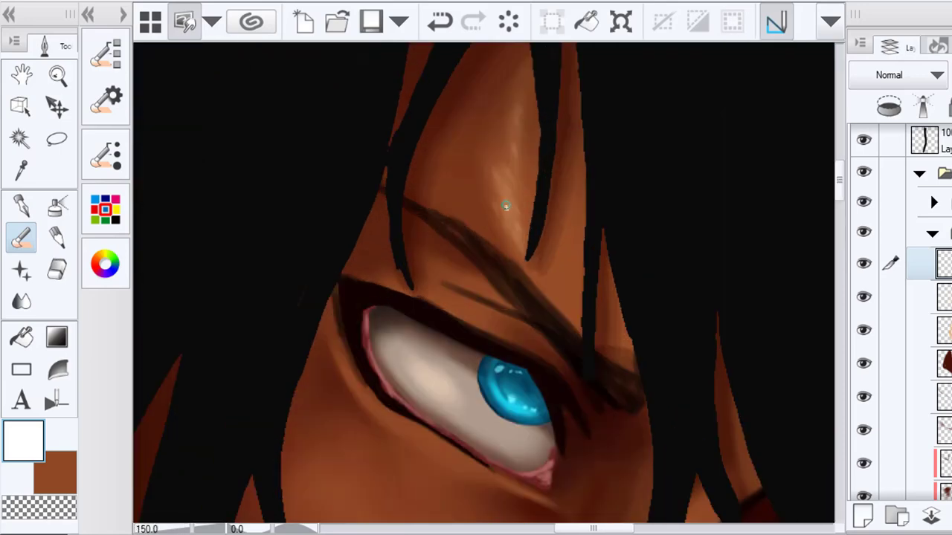
{"action": "key", "text": "j"}
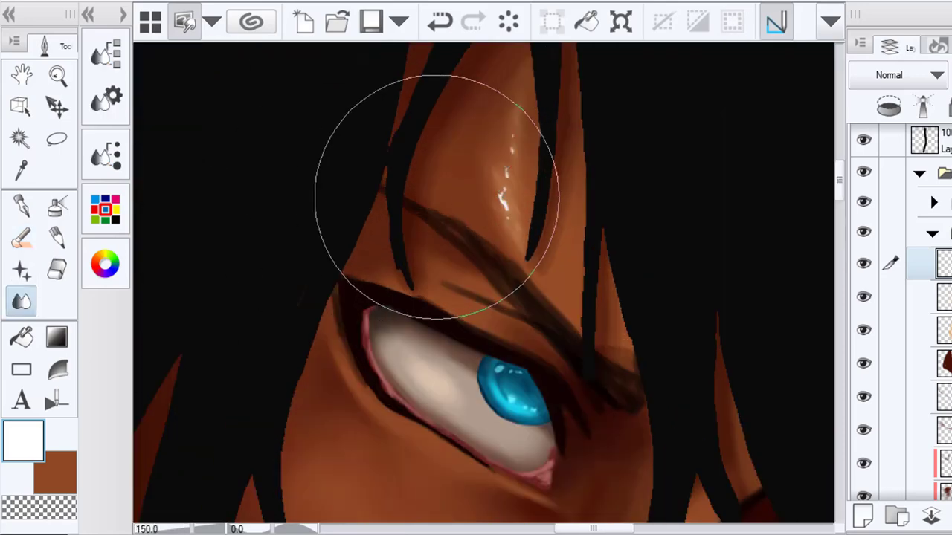
{"action": "scroll", "coordinate": [524, 278], "scroll_direction": "down", "scroll_amount": 5}
{"action": "scroll", "coordinate": [529, 279], "scroll_direction": "down", "scroll_amount": 2}
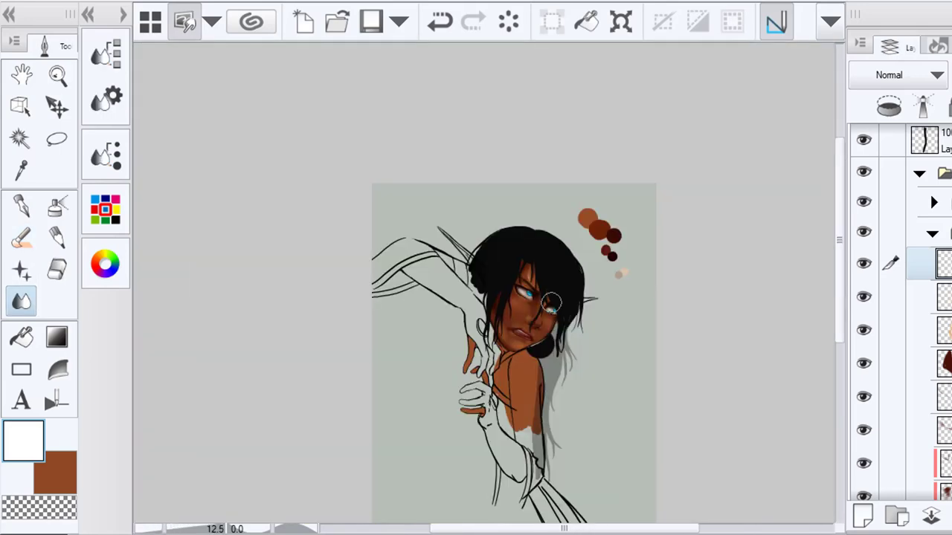
On another new layer, sample the darkest brown swatch, brush a jagged shadow line down the forehead beside the highlight and blend it
{"action": "scroll", "coordinate": [529, 283], "scroll_direction": "up", "scroll_amount": 4}
{"action": "left_click", "coordinate": [862, 520]}
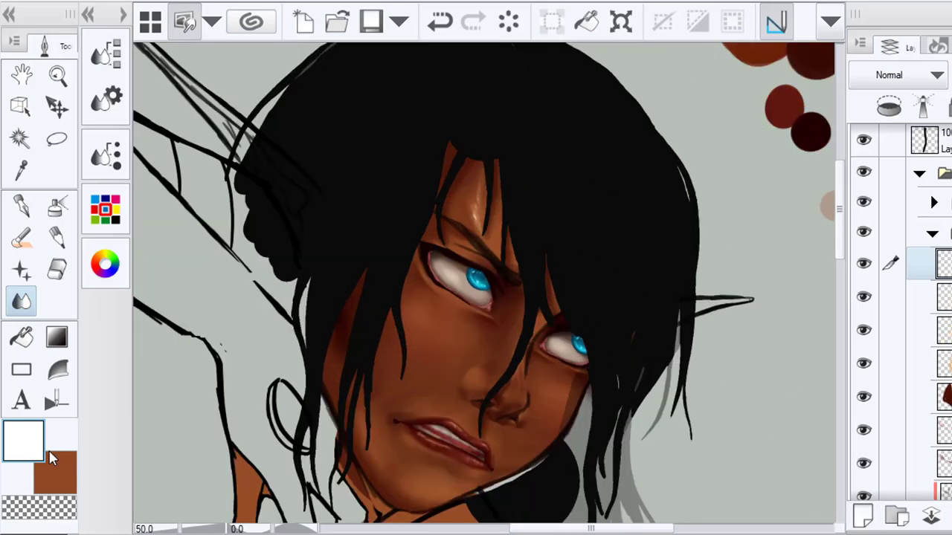
{"action": "left_click", "coordinate": [28, 179]}
{"action": "left_click", "coordinate": [808, 118]}
{"action": "key", "text": "b"}
{"action": "scroll", "coordinate": [477, 168], "scroll_direction": "up", "scroll_amount": 1}
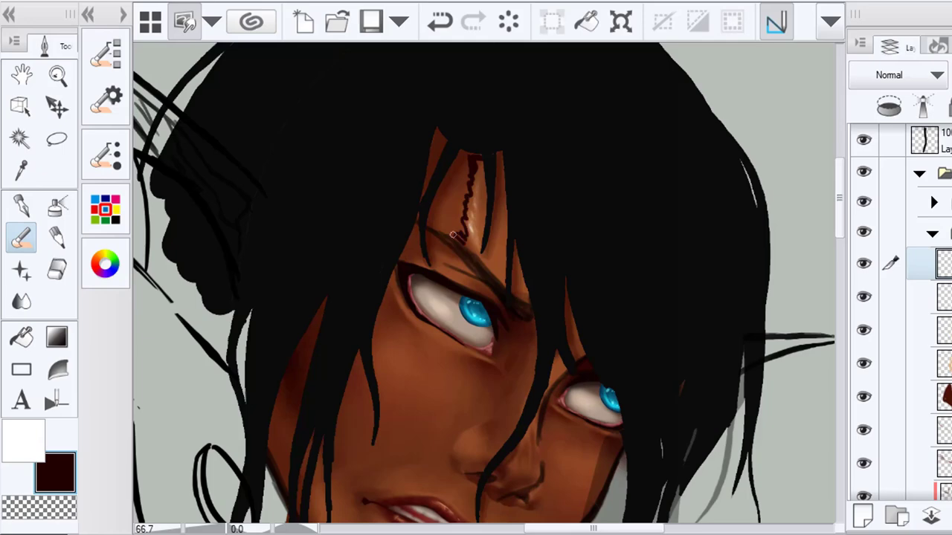
{"action": "key", "text": "j"}
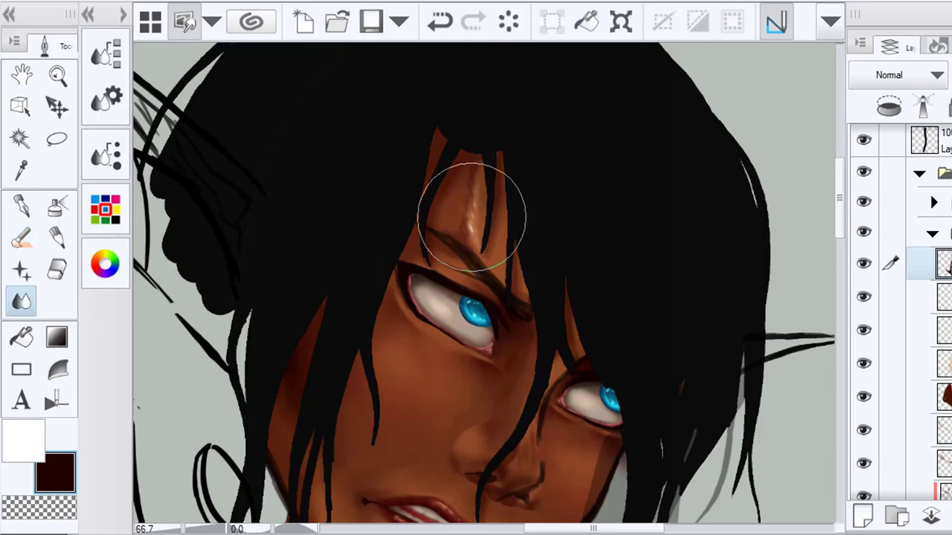
{"action": "scroll", "coordinate": [449, 233], "scroll_direction": "down", "scroll_amount": 3}
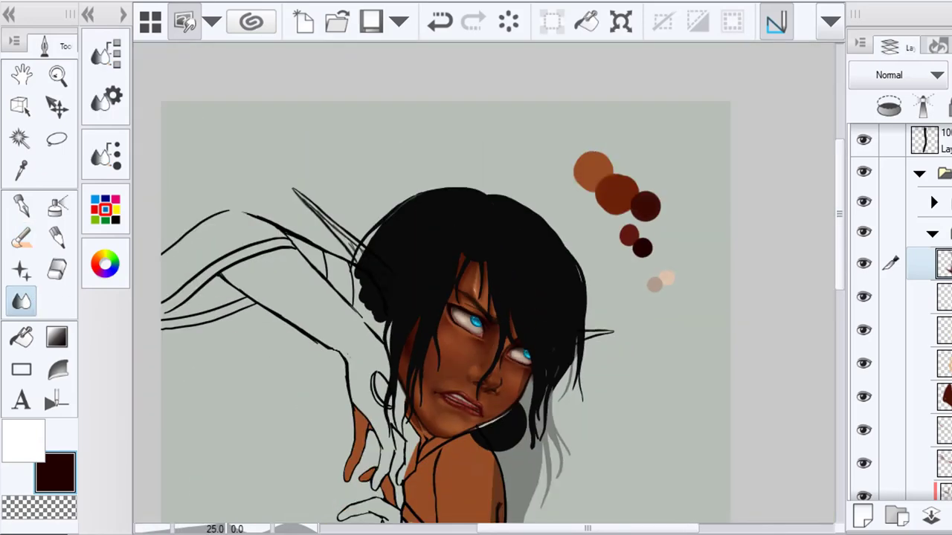
Combine the three shading layers directly above the brown skin layer in the face folder into one layer
{"action": "left_click", "coordinate": [929, 284]}
{"action": "left_click", "coordinate": [891, 329]}
{"action": "left_click", "coordinate": [892, 363]}
{"action": "right_click", "coordinate": [891, 363]}
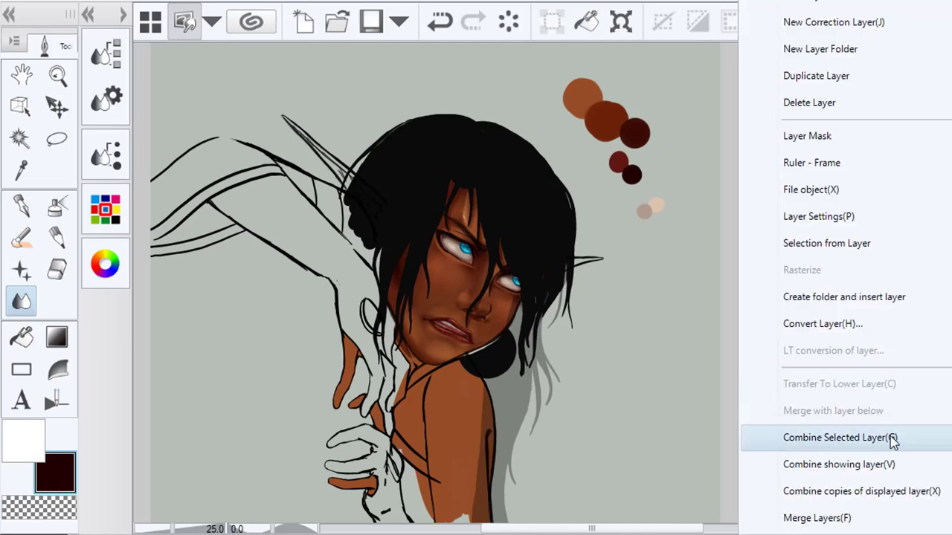
{"action": "left_click", "coordinate": [890, 435]}
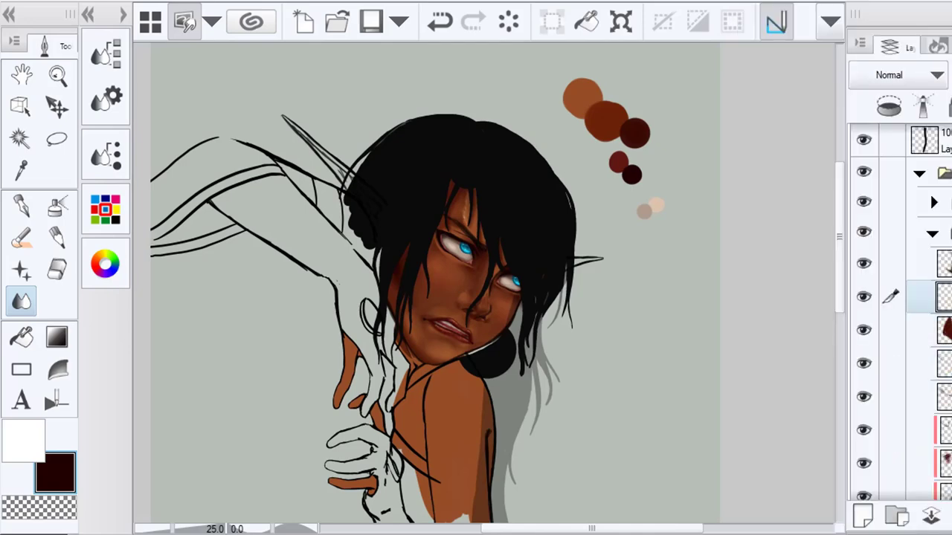
Examine the painted face up close and at reduced size to judge the shading around the forehead and eyes
{"action": "scroll", "coordinate": [447, 228], "scroll_direction": "up", "scroll_amount": 2}
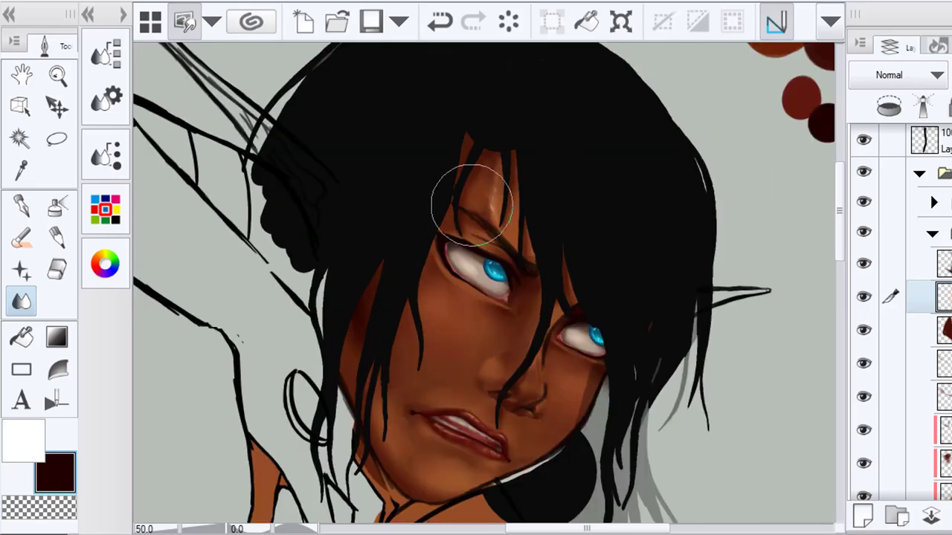
{"action": "scroll", "coordinate": [483, 238], "scroll_direction": "down", "scroll_amount": 2}
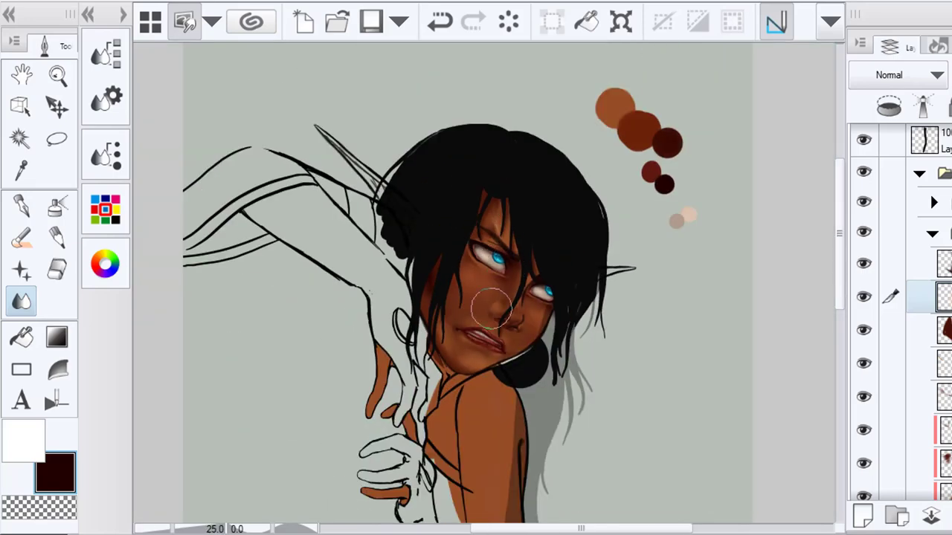
{"action": "scroll", "coordinate": [488, 348], "scroll_direction": "down", "scroll_amount": 1}
{"action": "scroll", "coordinate": [504, 383], "scroll_direction": "up", "scroll_amount": 1}
{"action": "scroll", "coordinate": [488, 202], "scroll_direction": "up", "scroll_amount": 2}
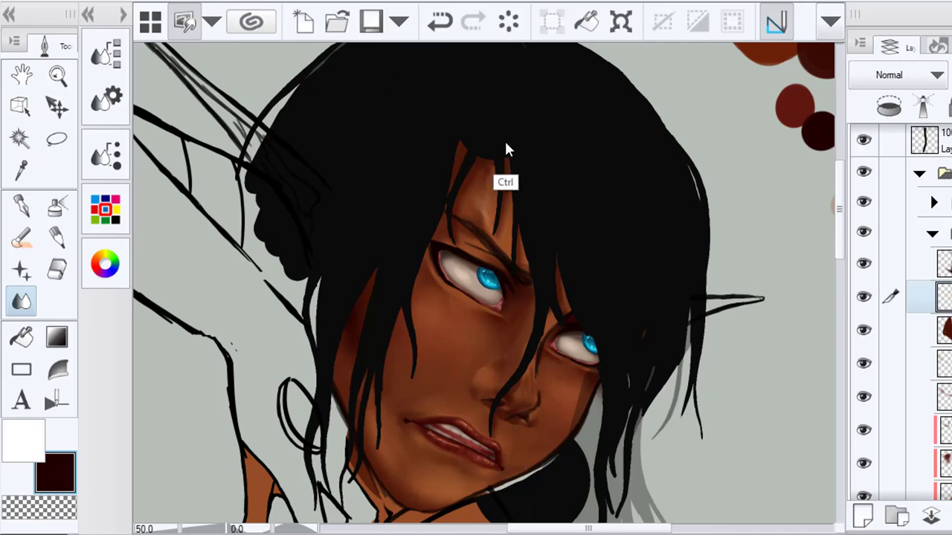
{"action": "scroll", "coordinate": [497, 186], "scroll_direction": "down", "scroll_amount": 3}
{"action": "scroll", "coordinate": [570, 225], "scroll_direction": "up", "scroll_amount": 2}
{"action": "scroll", "coordinate": [570, 227], "scroll_direction": "up", "scroll_amount": 1}
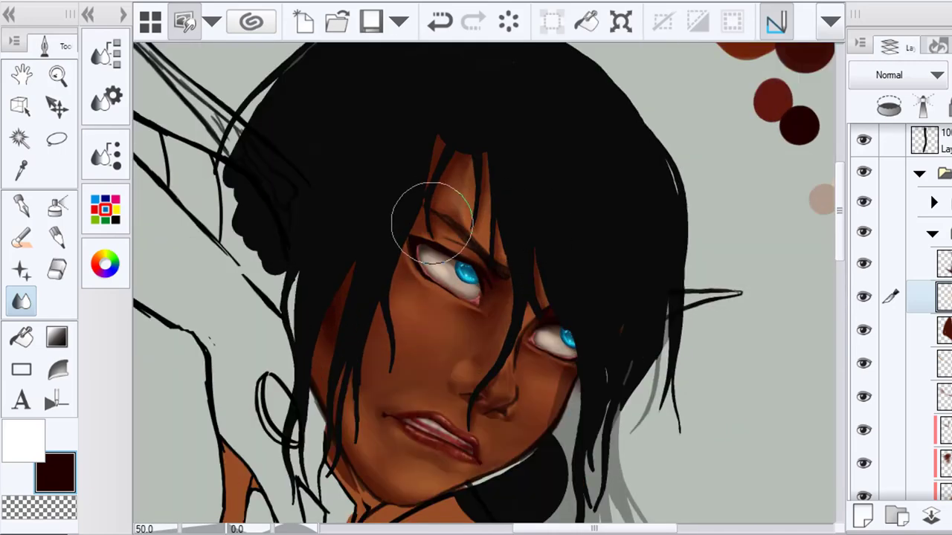
{"action": "scroll", "coordinate": [479, 325], "scroll_direction": "down", "scroll_amount": 2}
Try to merge the combined shading layer into the brown skin layer below it
{"action": "left_click_drag", "start_coordinate": [535, 299], "coordinate": [575, 205]}
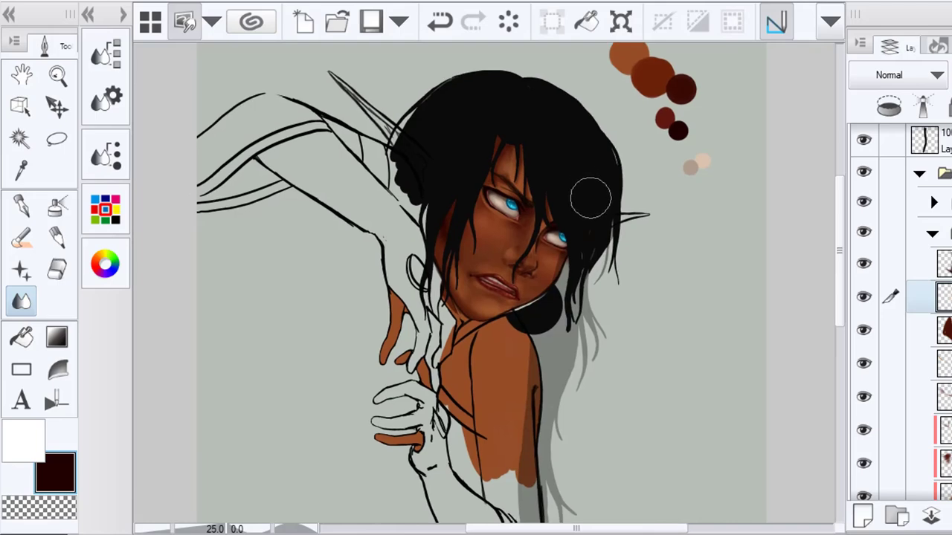
{"action": "key", "text": "ctrl+e"}
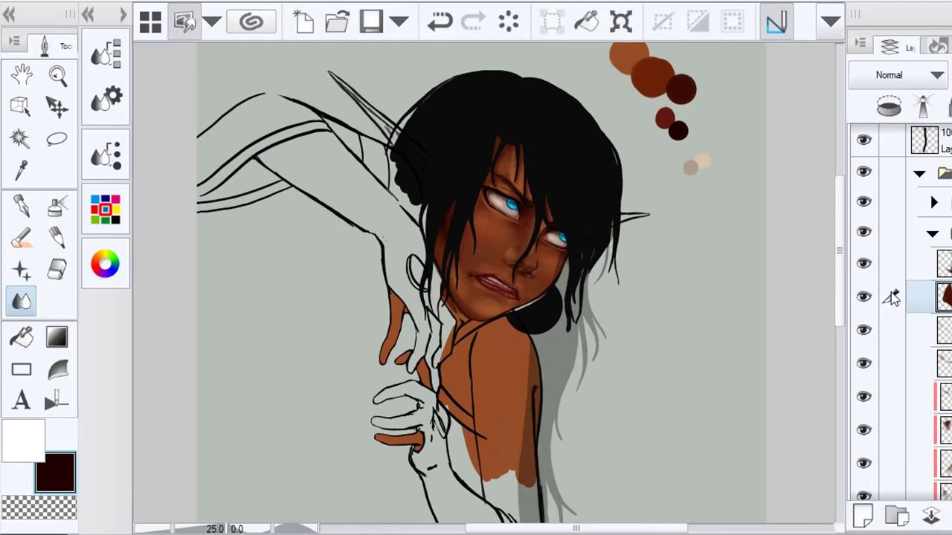
{"action": "key", "text": "ctrl+z"}
Reshape the forehead highlight on the topmost visible face shading layer by transforming its corners above the brow
{"action": "left_click", "coordinate": [944, 264]}
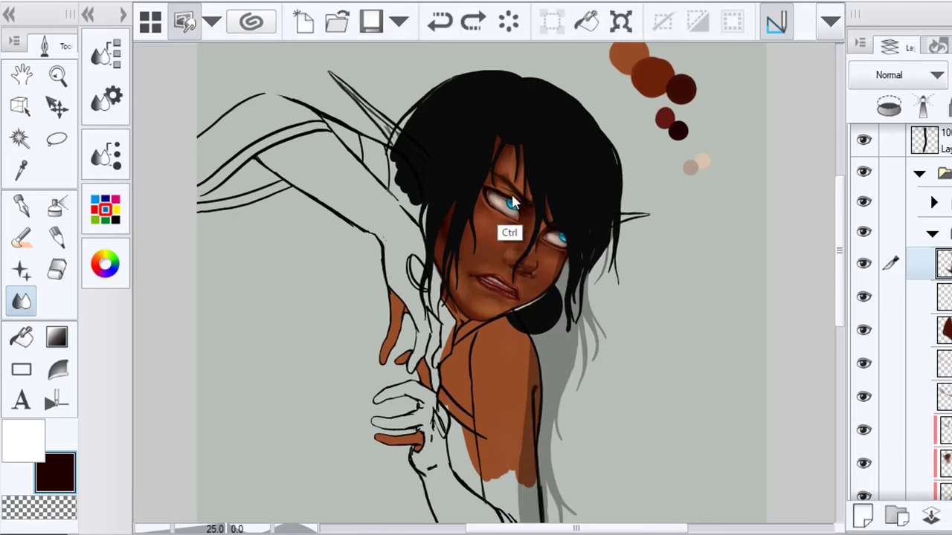
{"action": "key", "text": "ctrl+t"}
{"action": "scroll", "coordinate": [508, 177], "scroll_direction": "up", "scroll_amount": 3}
{"action": "left_click_drag", "start_coordinate": [507, 177], "coordinate": [493, 171]}
{"action": "left_click_drag", "start_coordinate": [511, 73], "coordinate": [518, 77]}
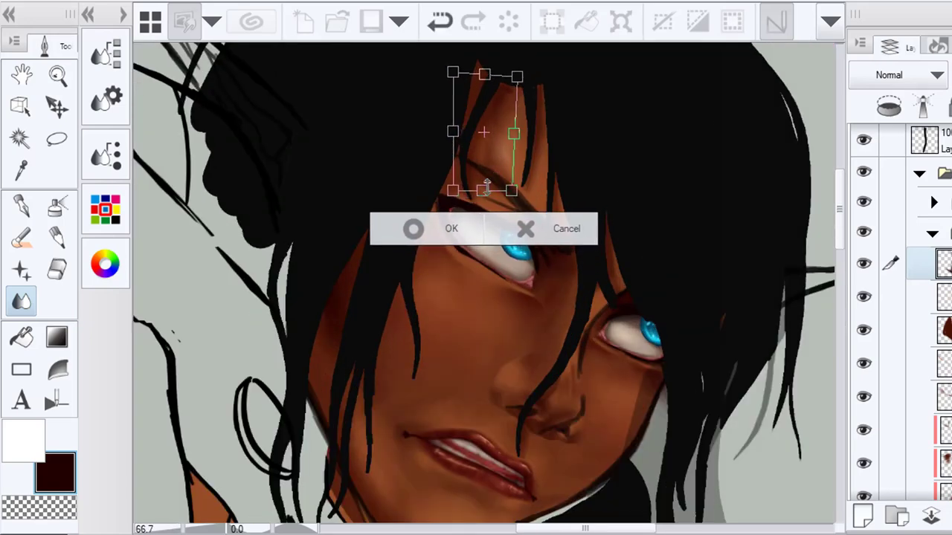
{"action": "left_click_drag", "start_coordinate": [453, 191], "coordinate": [454, 180]}
{"action": "left_click_drag", "start_coordinate": [511, 191], "coordinate": [507, 179]}
{"action": "key", "text": "Return"}
{"action": "scroll", "coordinate": [446, 246], "scroll_direction": "down", "scroll_amount": 2}
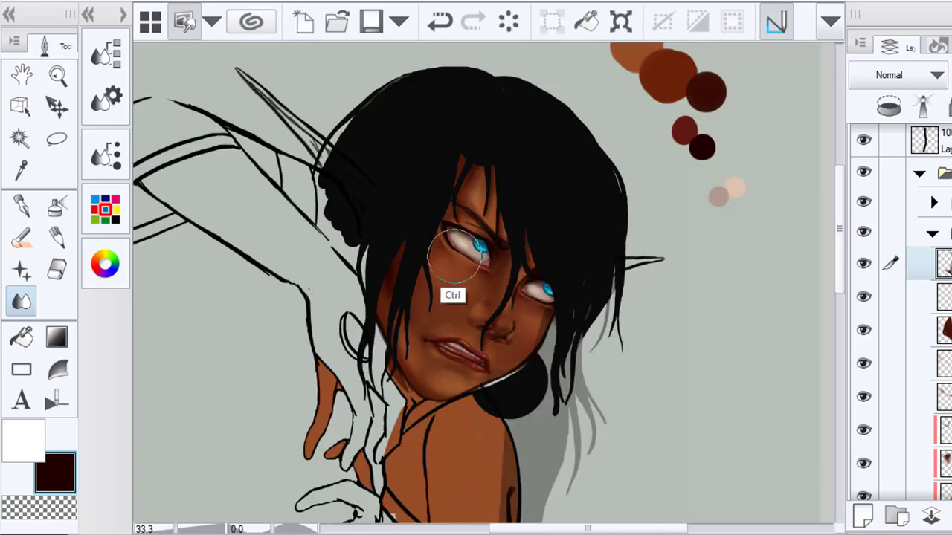
Check the whole figure on the canvas and save the illustration
{"action": "scroll", "coordinate": [455, 257], "scroll_direction": "down", "scroll_amount": 3}
{"action": "scroll", "coordinate": [554, 273], "scroll_direction": "up", "scroll_amount": 2}
{"action": "left_click_drag", "start_coordinate": [547, 272], "coordinate": [623, 234]}
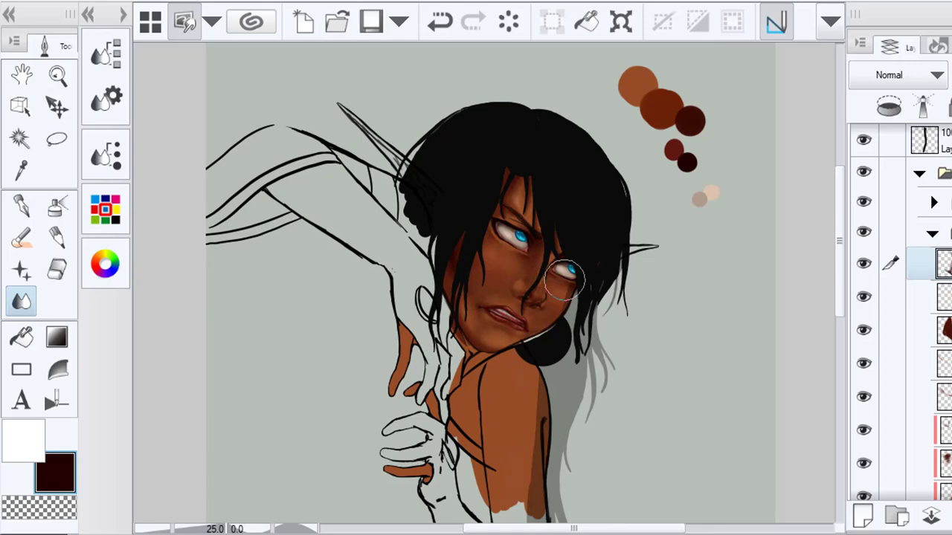
{"action": "scroll", "coordinate": [556, 291], "scroll_direction": "down", "scroll_amount": 2}
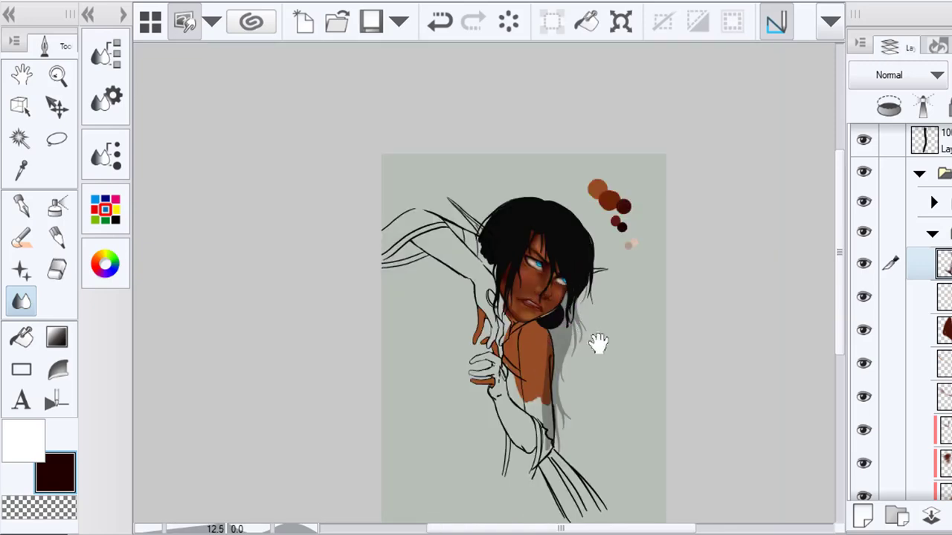
{"action": "left_click_drag", "start_coordinate": [599, 343], "coordinate": [572, 271]}
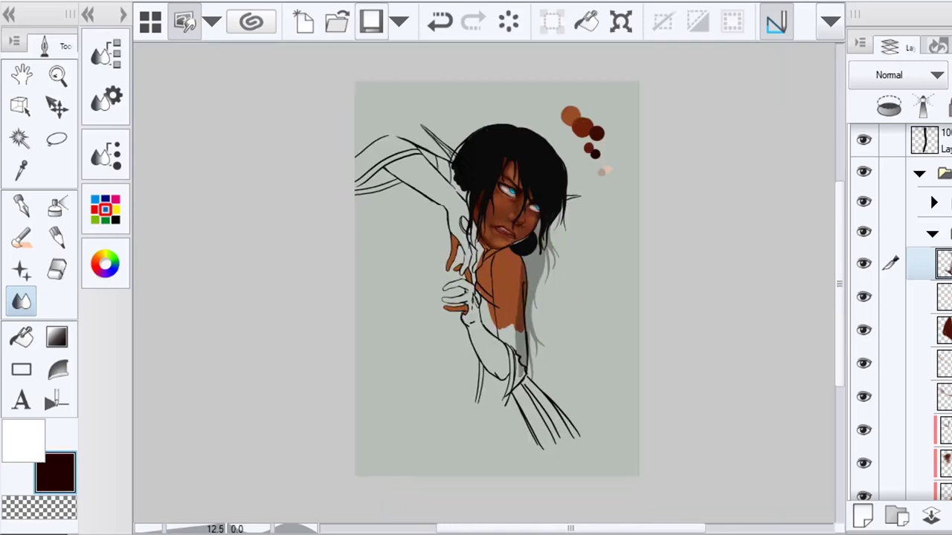
{"action": "left_click", "coordinate": [372, 24]}
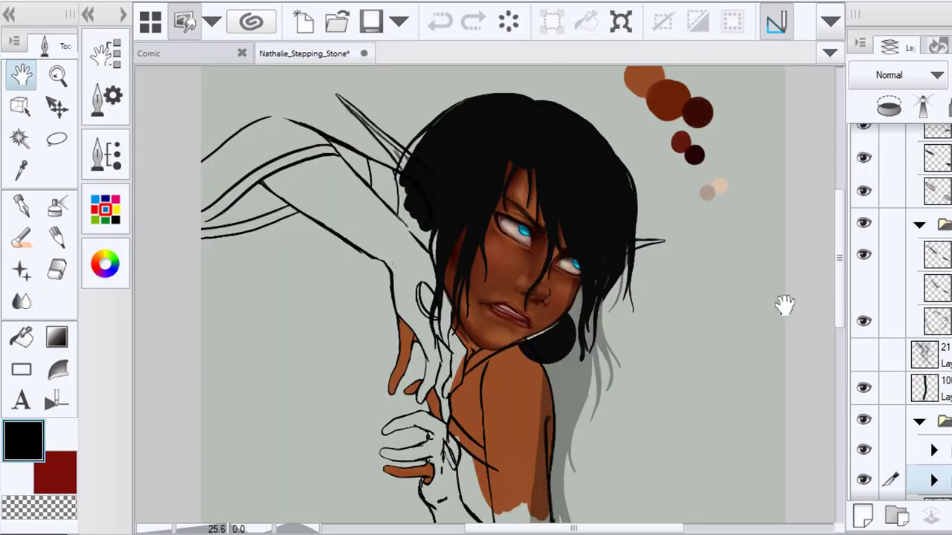
Expand the face painting folder and select the base skin layer just above the colour swatch layer
{"action": "left_click_drag", "start_coordinate": [716, 304], "coordinate": [759, 234]}
{"action": "scroll", "coordinate": [737, 252], "scroll_direction": "down", "scroll_amount": 2}
{"action": "scroll", "coordinate": [737, 253], "scroll_direction": "up", "scroll_amount": 1}
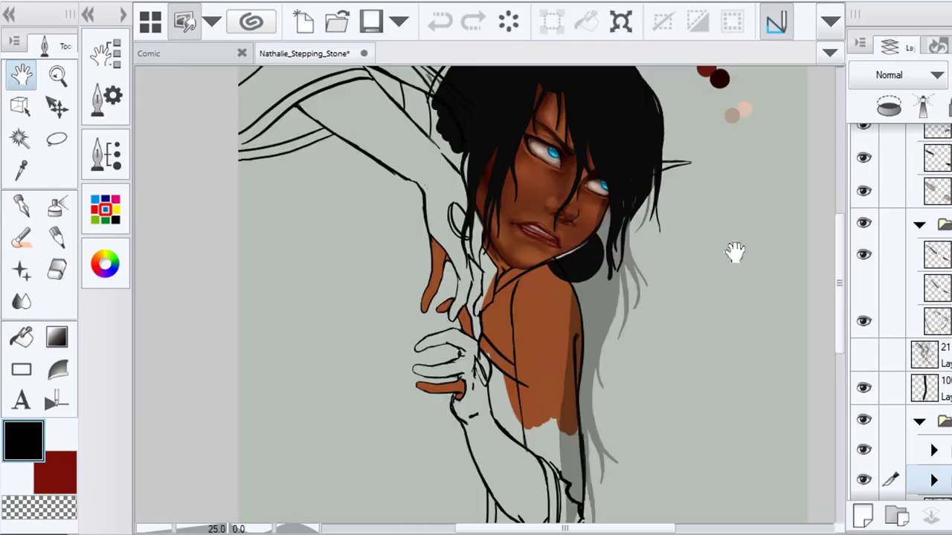
{"action": "scroll", "coordinate": [900, 312], "scroll_direction": "down", "scroll_amount": 3}
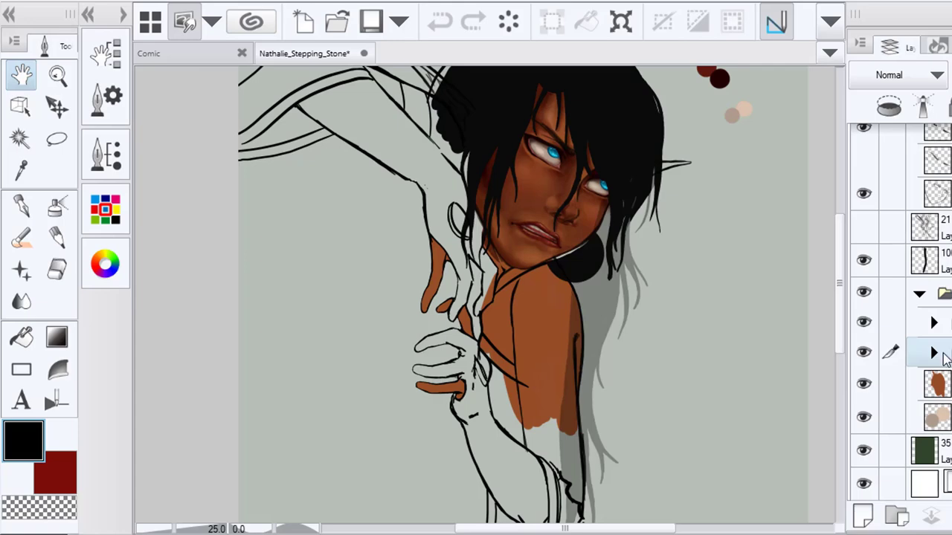
{"action": "left_click", "coordinate": [934, 354]}
{"action": "scroll", "coordinate": [899, 312], "scroll_direction": "down", "scroll_amount": 5}
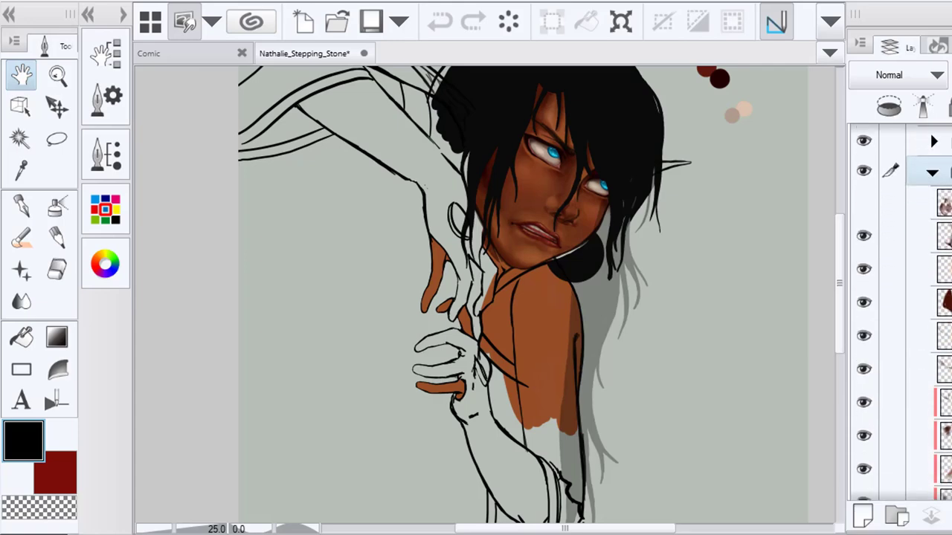
{"action": "left_click_drag", "start_coordinate": [661, 236], "coordinate": [684, 314]}
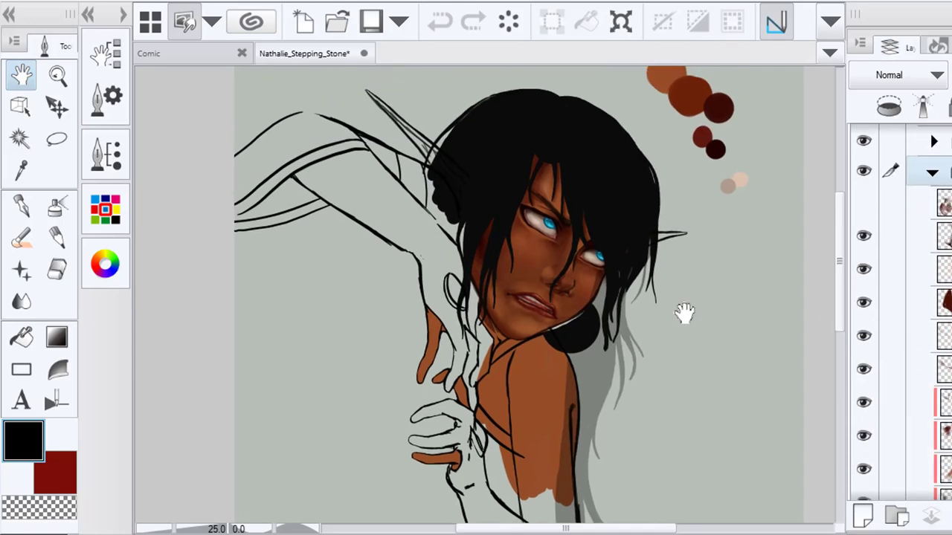
{"action": "scroll", "coordinate": [900, 327], "scroll_direction": "down", "scroll_amount": 8}
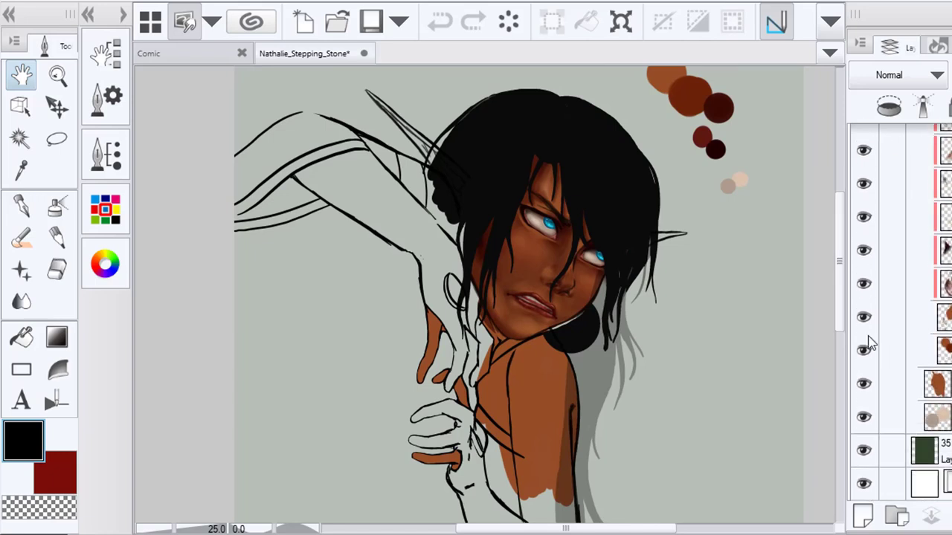
{"action": "left_click", "coordinate": [867, 319]}
{"action": "left_click", "coordinate": [867, 319]}
{"action": "left_click", "coordinate": [938, 318]}
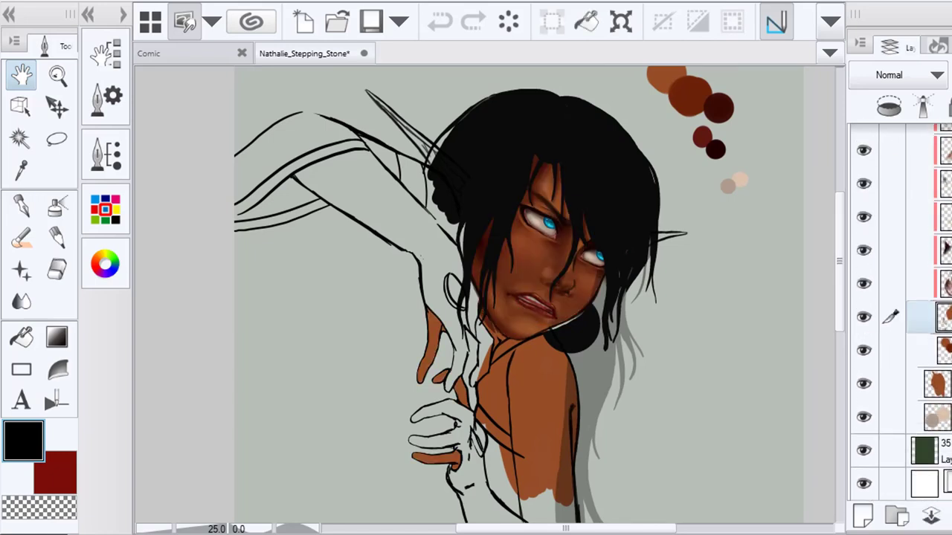
Create a new layer folder above the hidden sketch layer and add an empty raster layer inside it
{"action": "scroll", "coordinate": [900, 320], "scroll_direction": "up", "scroll_amount": 10}
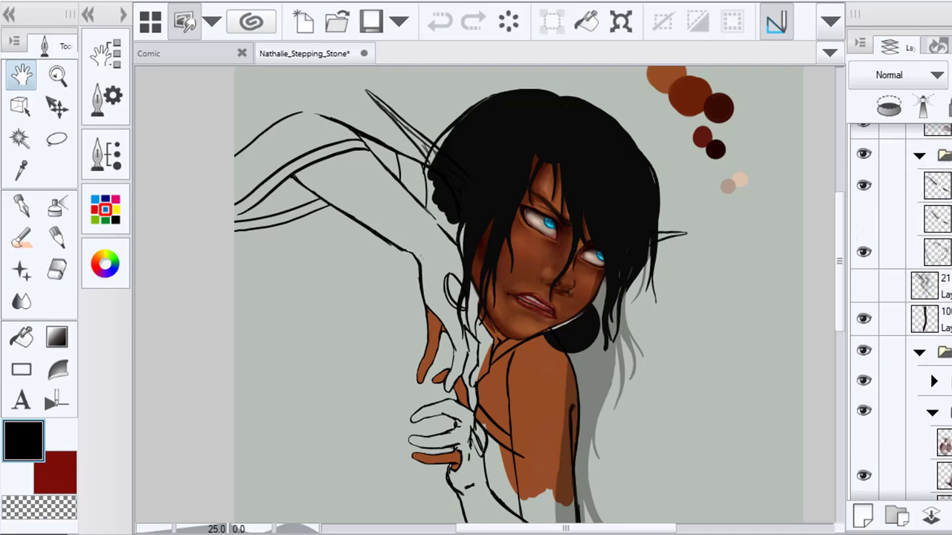
{"action": "left_click", "coordinate": [938, 331]}
{"action": "left_click", "coordinate": [897, 516]}
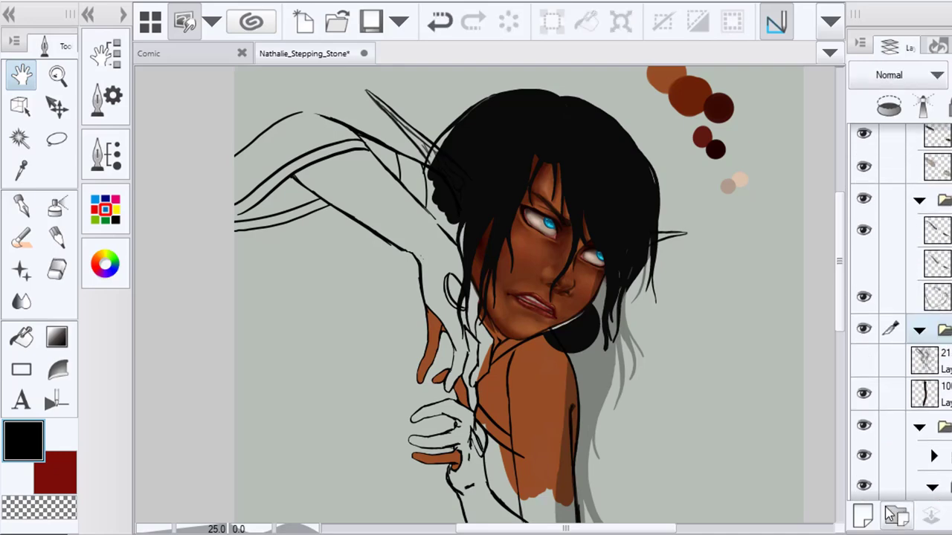
{"action": "left_click", "coordinate": [863, 516]}
Sample the brown skin colour from the shoulder and brush a rounded patch at the base of the long ear
{"action": "left_click", "coordinate": [18, 171]}
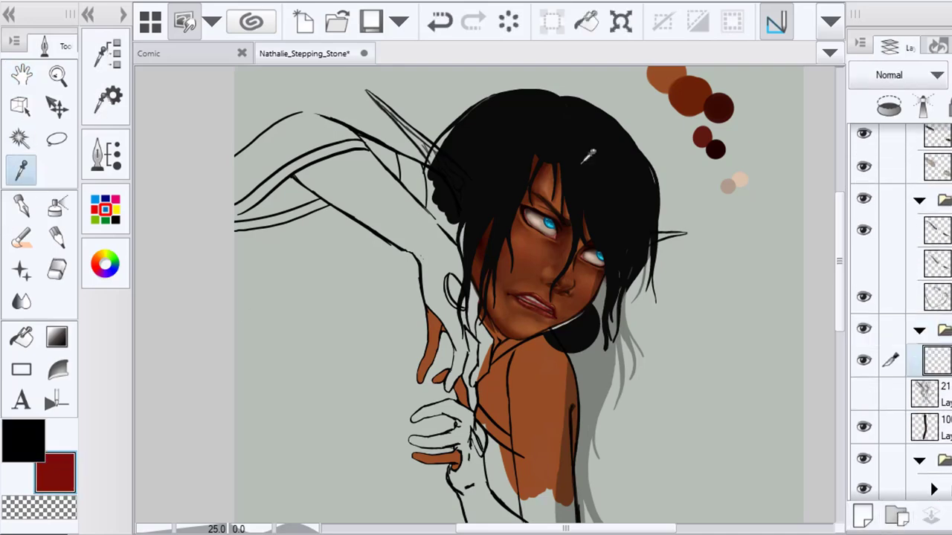
{"action": "left_click", "coordinate": [543, 370]}
{"action": "key", "text": "b"}
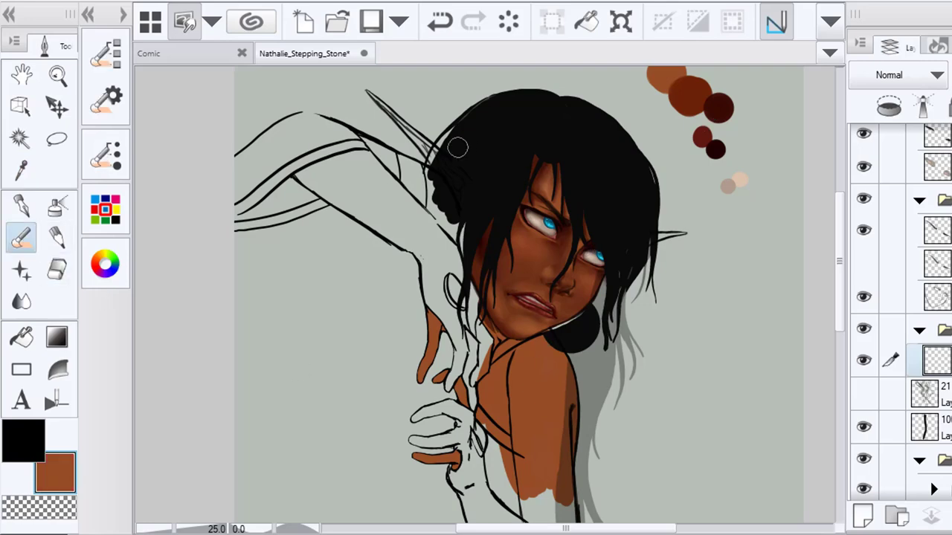
{"action": "scroll", "coordinate": [454, 196], "scroll_direction": "up", "scroll_amount": 2}
{"action": "scroll", "coordinate": [454, 194], "scroll_direction": "up", "scroll_amount": 1}
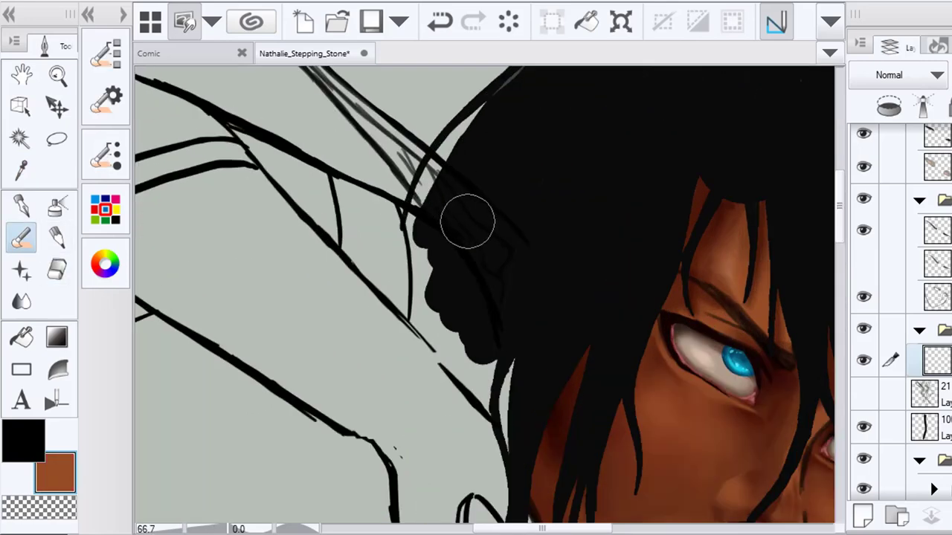
Move the ear patch's folder above the line art folder, directly beneath the facial features folder
{"action": "left_click_drag", "start_coordinate": [948, 330], "coordinate": [948, 188]}
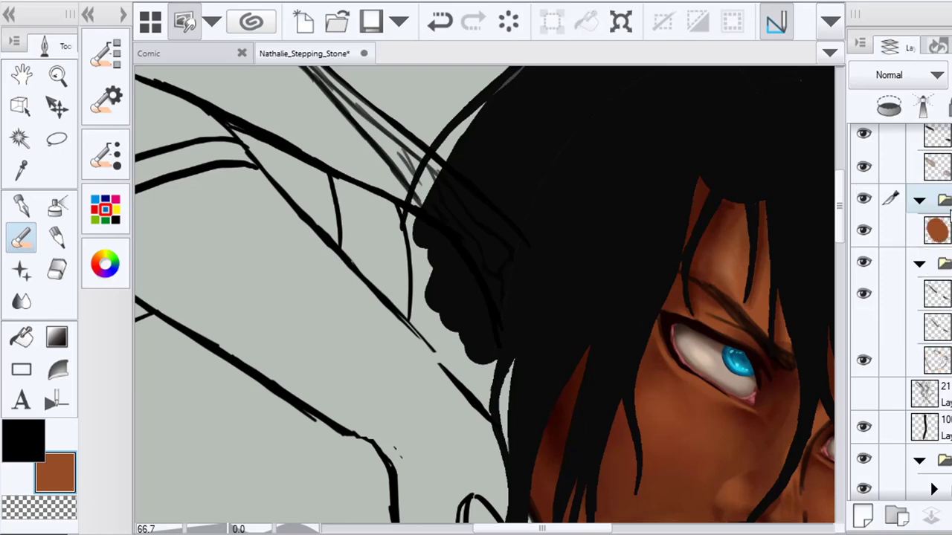
{"action": "scroll", "coordinate": [944, 223], "scroll_direction": "up", "scroll_amount": 6}
{"action": "scroll", "coordinate": [944, 297], "scroll_direction": "down", "scroll_amount": 2}
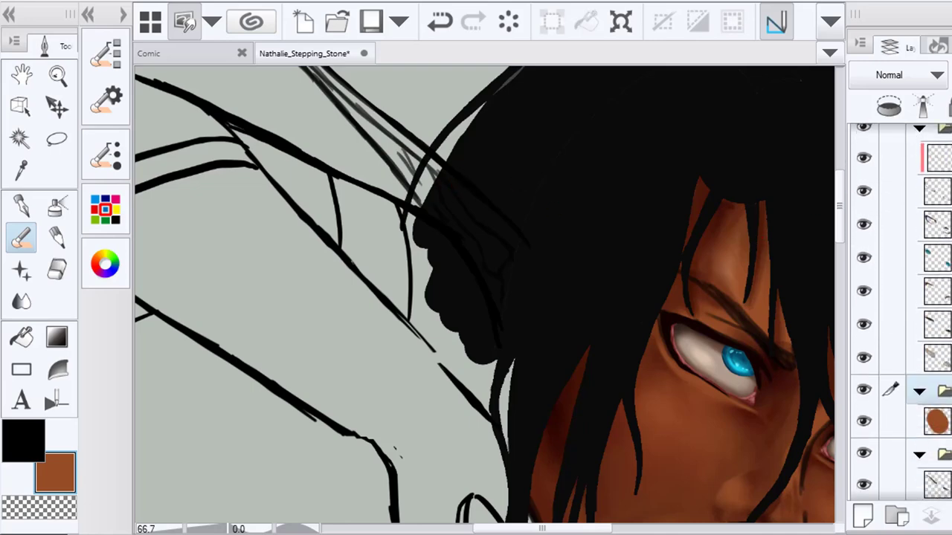
Move the ear patch's folder further up the layer stack to sit just below the black hair layer
{"action": "left_click_drag", "start_coordinate": [946, 392], "coordinate": [945, 176]}
{"action": "scroll", "coordinate": [944, 298], "scroll_direction": "up", "scroll_amount": 3}
{"action": "left_click_drag", "start_coordinate": [945, 325], "coordinate": [946, 181]}
{"action": "left_click", "coordinate": [945, 230]}
{"action": "left_click", "coordinate": [945, 168]}
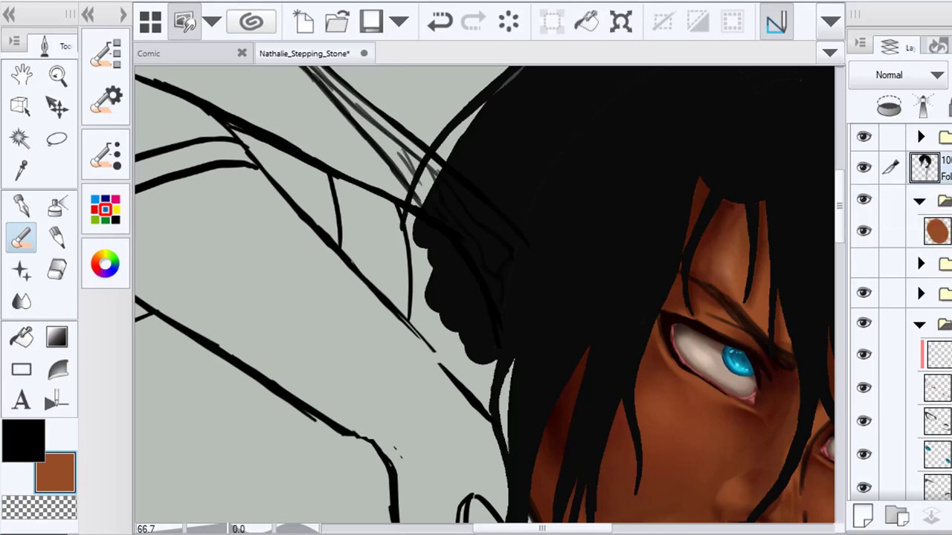
Move the ear patch's folder to the very top of the layer stack and hide it
{"action": "left_click", "coordinate": [862, 139]}
{"action": "left_click", "coordinate": [862, 139]}
{"action": "left_click", "coordinate": [946, 201]}
{"action": "left_click", "coordinate": [946, 139], "text": "ctrl"}
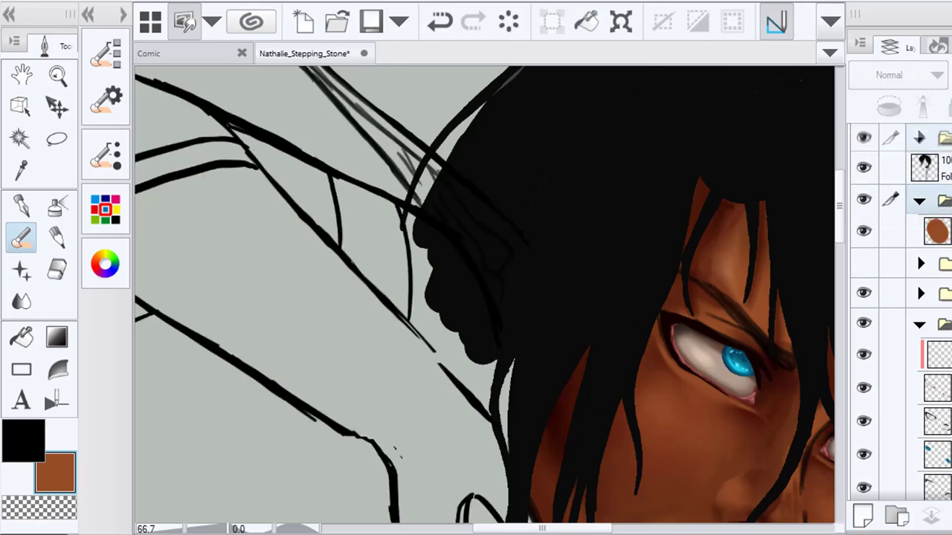
{"action": "left_click", "coordinate": [946, 201]}
{"action": "left_click_drag", "start_coordinate": [946, 200], "coordinate": [944, 129]}
{"action": "left_click", "coordinate": [862, 143]}
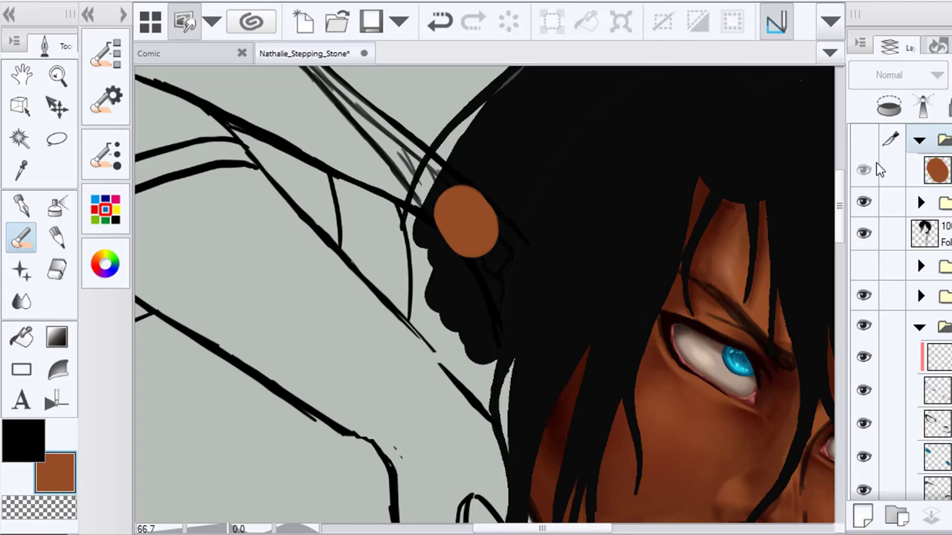
Toggle the visibility of the folders beneath the hair layer to examine which parts of the drawing each contains
{"action": "left_click", "coordinate": [863, 326]}
{"action": "left_click", "coordinate": [863, 326]}
{"action": "left_click", "coordinate": [863, 297]}
{"action": "left_click", "coordinate": [866, 329]}
{"action": "left_click", "coordinate": [865, 329]}
{"action": "left_click", "coordinate": [864, 306]}
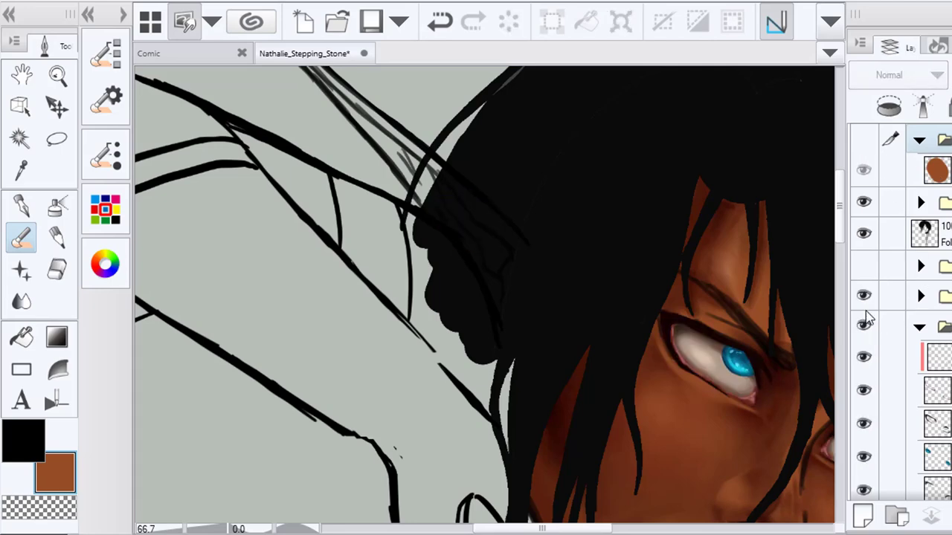
{"action": "left_click", "coordinate": [863, 267]}
{"action": "left_click", "coordinate": [864, 267]}
{"action": "left_click", "coordinate": [865, 271]}
{"action": "key", "text": "ctrl+minus"}
{"action": "key", "text": "ctrl+minus"}
{"action": "left_click", "coordinate": [865, 270]}
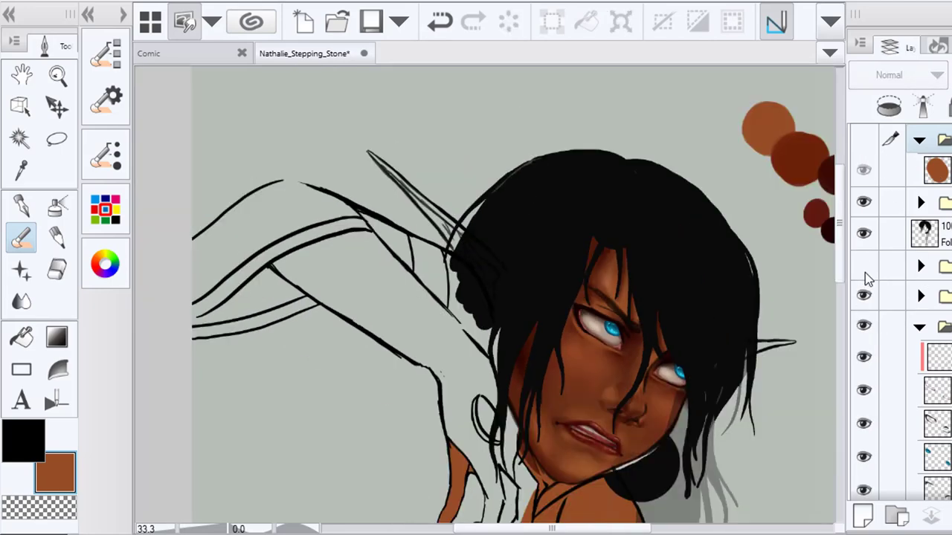
{"action": "left_click", "coordinate": [865, 271]}
{"action": "left_click", "coordinate": [866, 270]}
{"action": "left_click", "coordinate": [863, 326]}
{"action": "left_click", "coordinate": [863, 326]}
{"action": "left_click", "coordinate": [864, 326]}
{"action": "left_click", "coordinate": [863, 326]}
Undo the moves that placed the ear patch's folder above the facial features folder
{"action": "scroll", "coordinate": [900, 312], "scroll_direction": "down", "scroll_amount": 2}
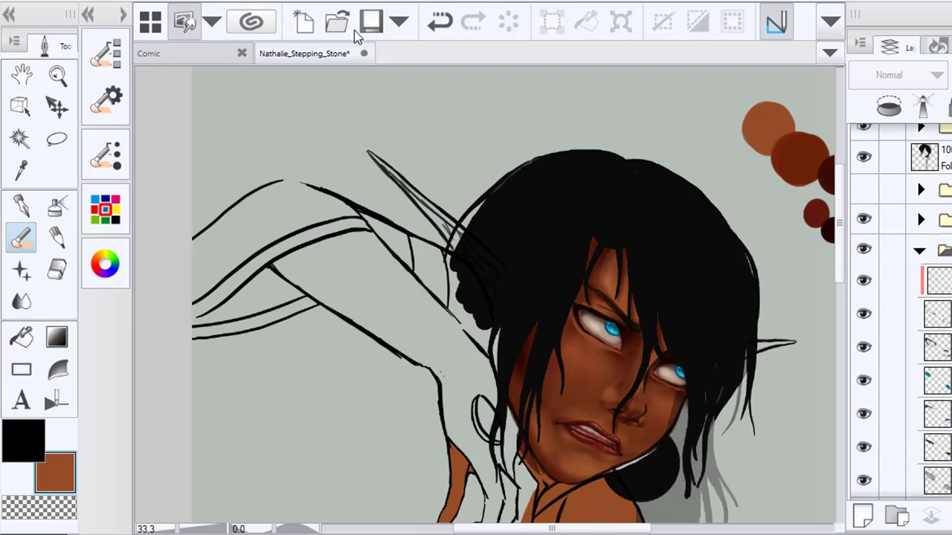
{"action": "left_click", "coordinate": [440, 21]}
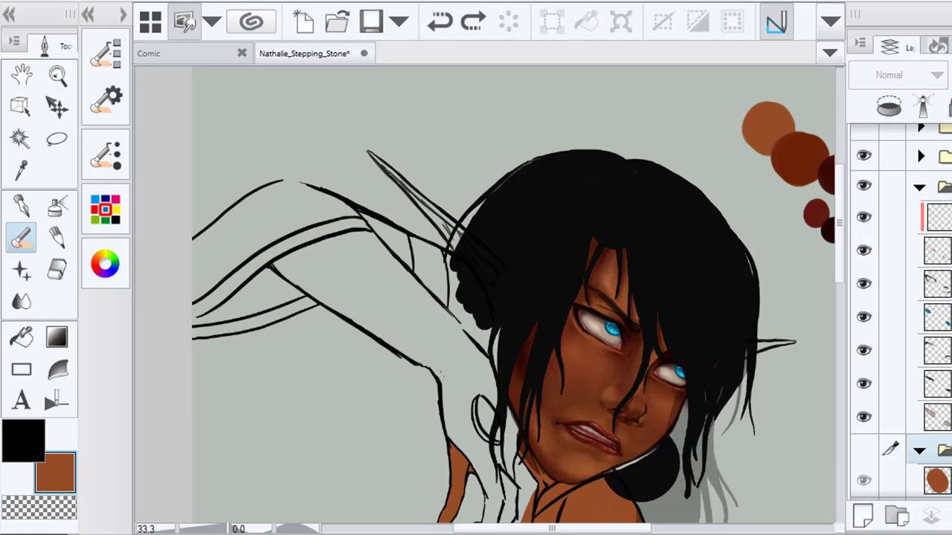
Move the ear patch's folder out of the facial features layers to the very top of the layer stack
{"action": "scroll", "coordinate": [900, 312], "scroll_direction": "down", "scroll_amount": 3}
{"action": "left_click_drag", "start_coordinate": [938, 376], "coordinate": [938, 228]}
{"action": "scroll", "coordinate": [899, 312], "scroll_direction": "up", "scroll_amount": 6}
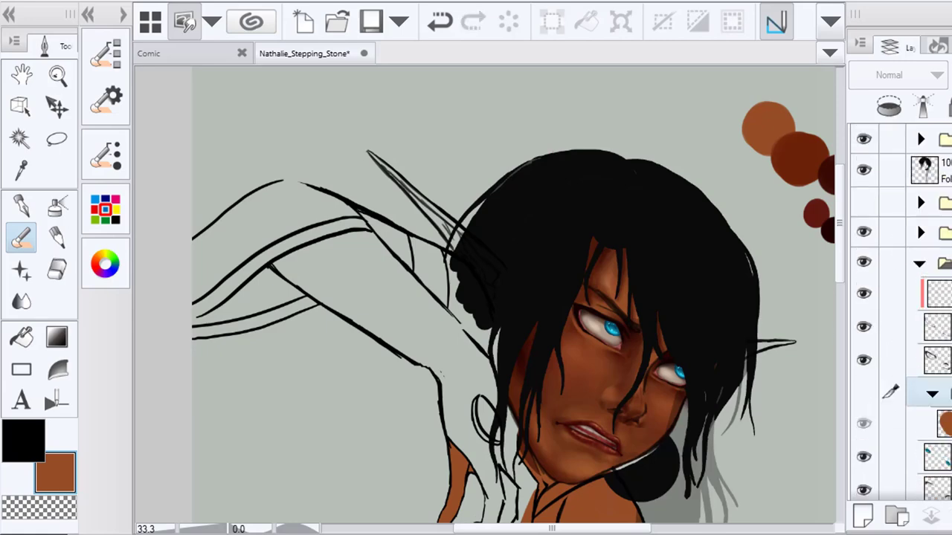
{"action": "left_click_drag", "start_coordinate": [947, 393], "coordinate": [945, 129]}
{"action": "left_click", "coordinate": [947, 171]}
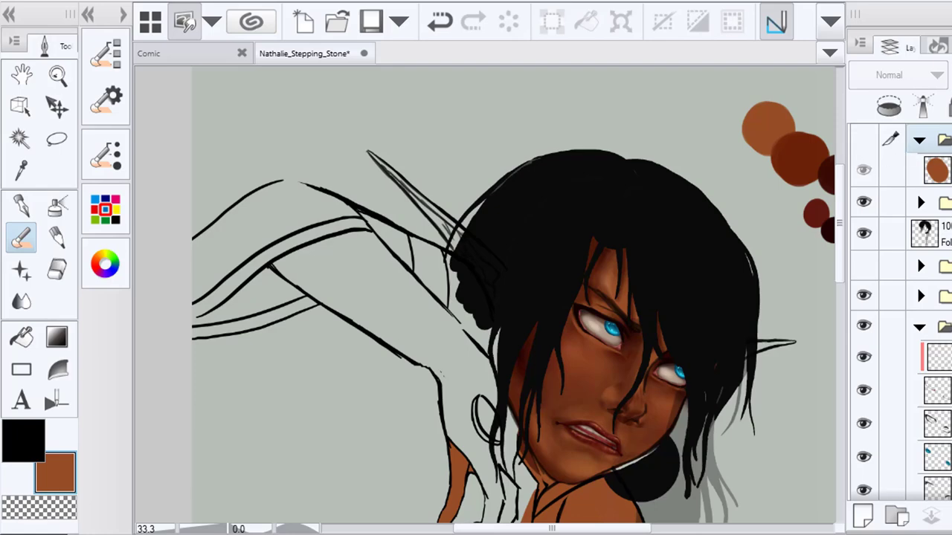
Look through the layer stack, toggling the facial features folder and the black hair layer to examine what each contains
{"action": "scroll", "coordinate": [927, 266], "scroll_direction": "down", "scroll_amount": 5}
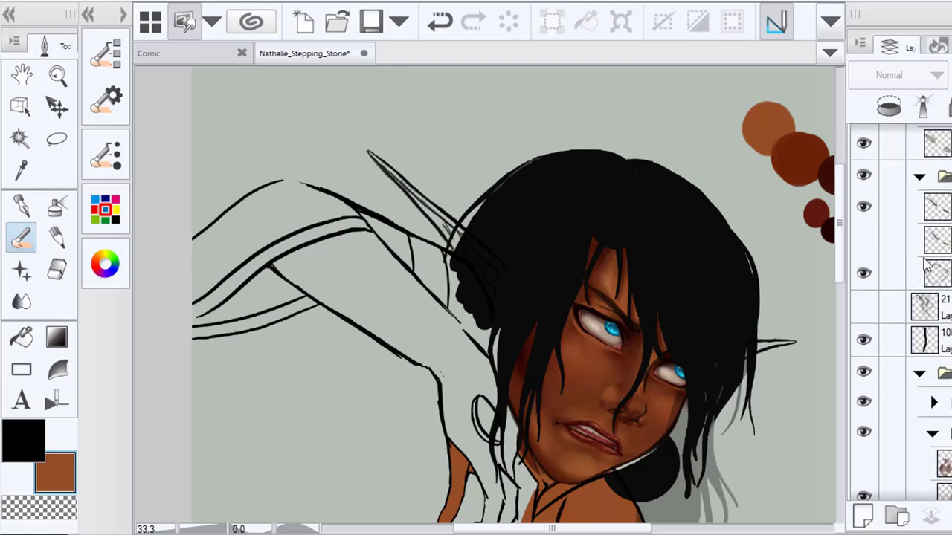
{"action": "left_click", "coordinate": [864, 271]}
{"action": "scroll", "coordinate": [900, 297], "scroll_direction": "down", "scroll_amount": 7}
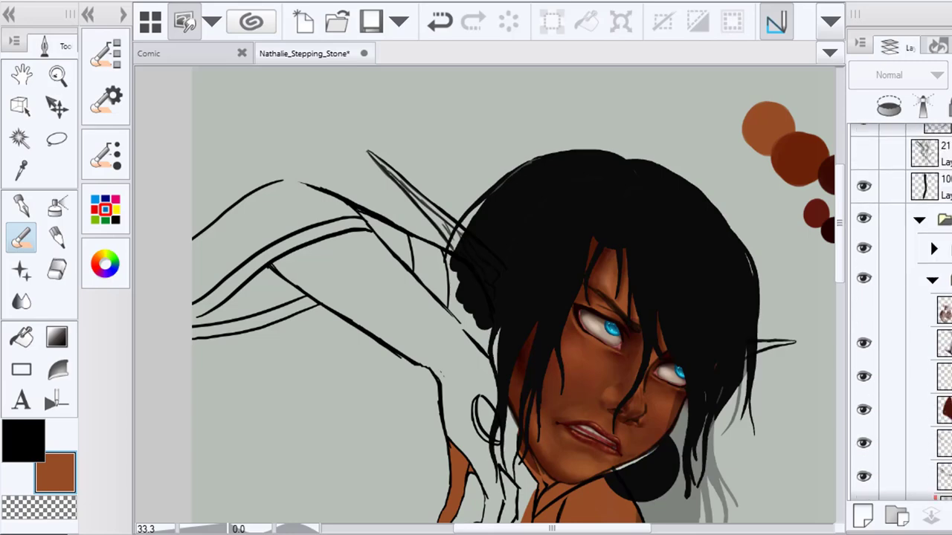
{"action": "scroll", "coordinate": [930, 326], "scroll_direction": "up", "scroll_amount": 3}
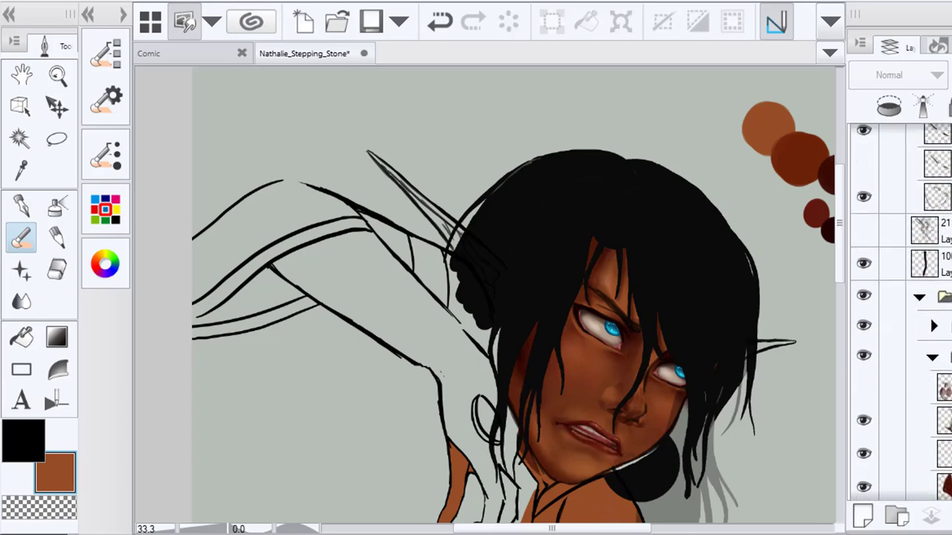
{"action": "scroll", "coordinate": [898, 363], "scroll_direction": "up", "scroll_amount": 2}
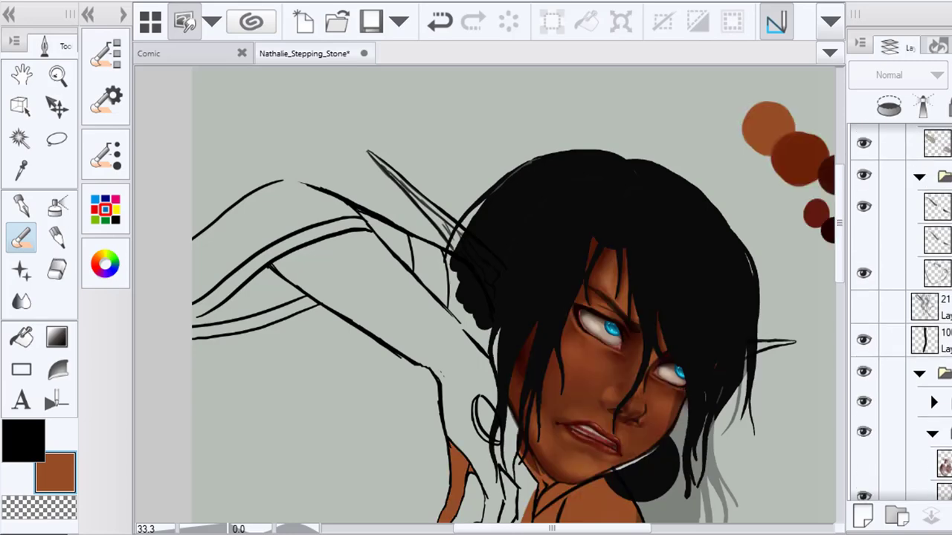
{"action": "scroll", "coordinate": [900, 312], "scroll_direction": "up", "scroll_amount": 4}
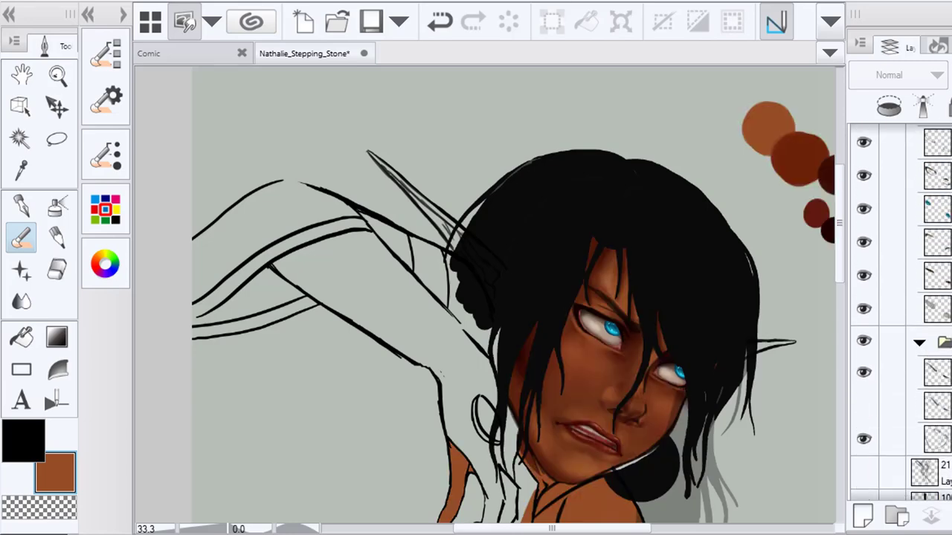
{"action": "left_click", "coordinate": [865, 344]}
{"action": "scroll", "coordinate": [898, 297], "scroll_direction": "up", "scroll_amount": 4}
{"action": "left_click", "coordinate": [865, 232]}
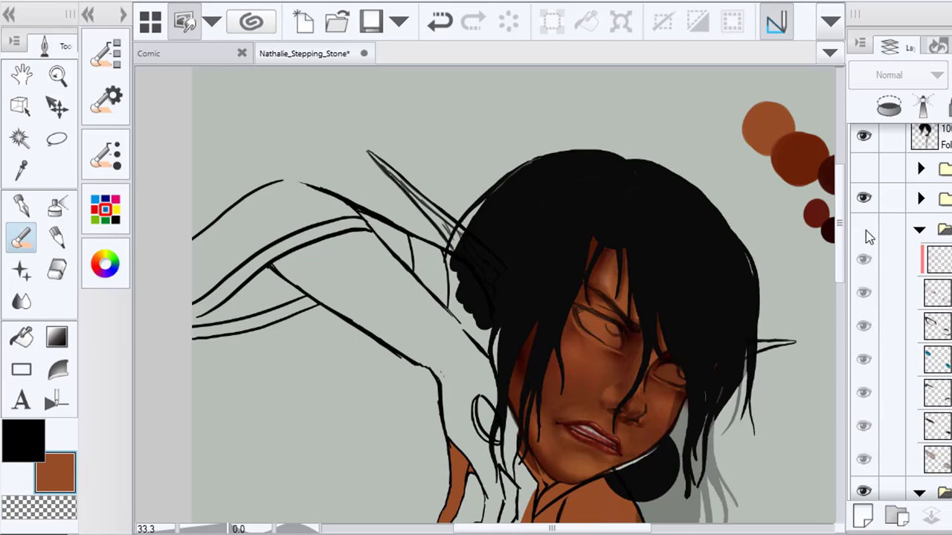
{"action": "left_click", "coordinate": [866, 232]}
{"action": "scroll", "coordinate": [870, 298], "scroll_direction": "up", "scroll_amount": 2}
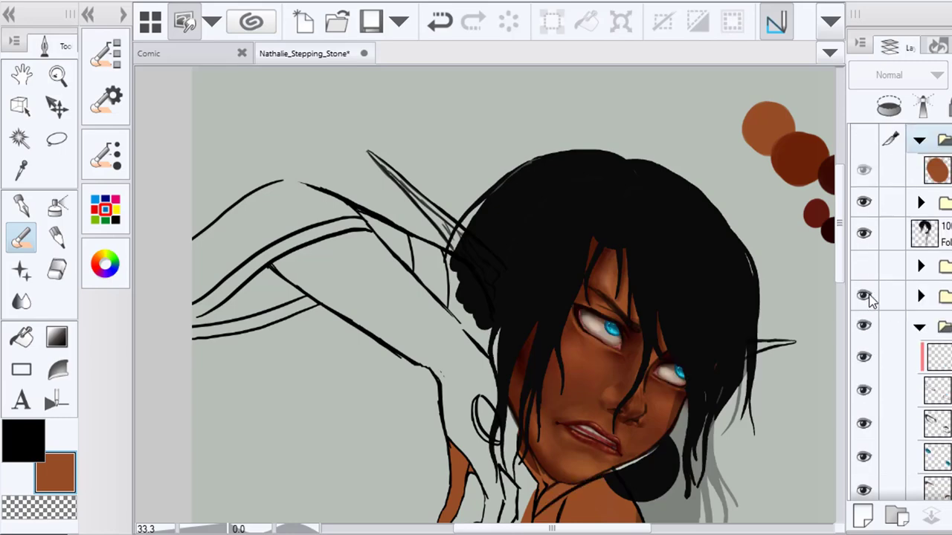
{"action": "left_click", "coordinate": [865, 234]}
{"action": "left_click", "coordinate": [865, 233]}
{"action": "scroll", "coordinate": [425, 193], "scroll_direction": "up", "scroll_amount": 1}
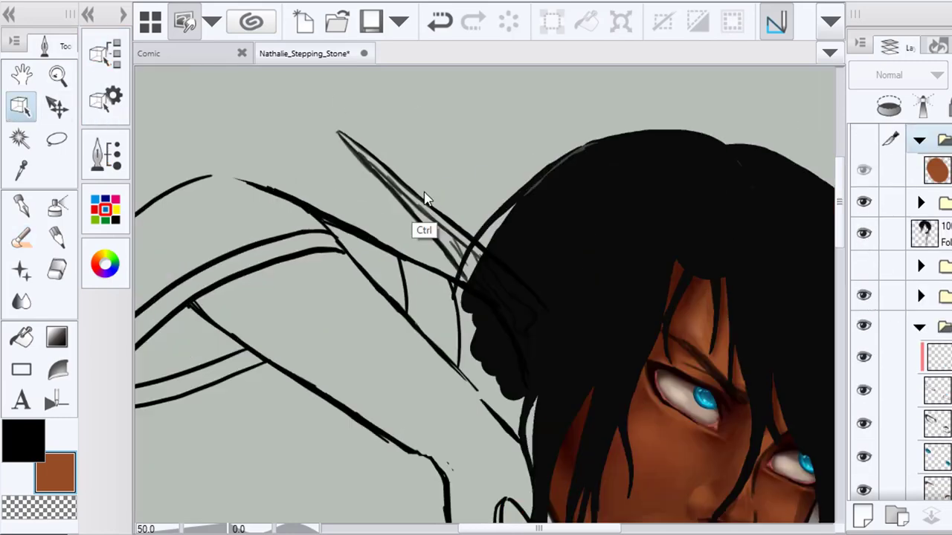
Move the ear's line art layer into the ear patch's folder above the patch, and make the folder visible
{"action": "scroll", "coordinate": [423, 199], "scroll_direction": "up", "scroll_amount": 3}
{"action": "left_click", "coordinate": [480, 256], "text": "ctrl"}
{"action": "left_click_drag", "start_coordinate": [944, 266], "coordinate": [944, 156]}
{"action": "left_click", "coordinate": [863, 139]}
{"action": "scroll", "coordinate": [703, 310], "scroll_direction": "down", "scroll_amount": 1}
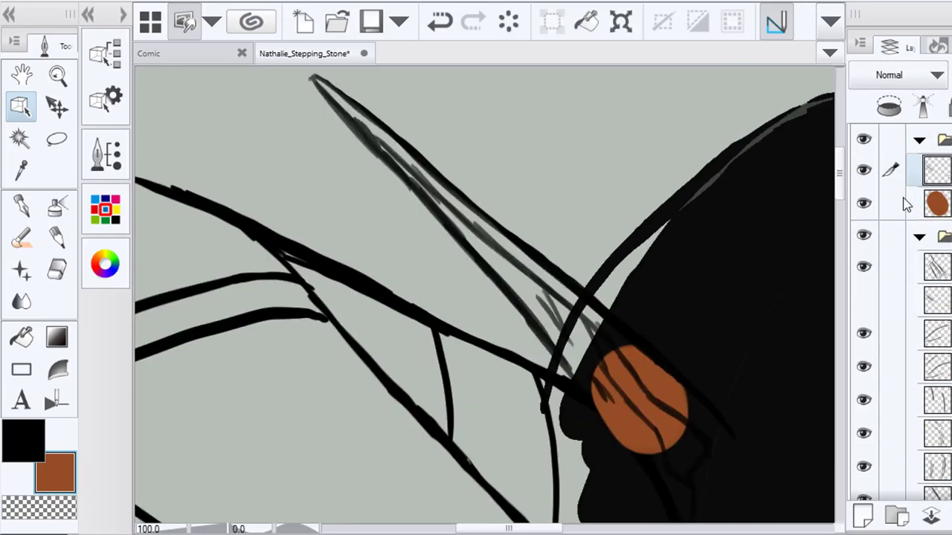
Paint the elf's long ear brown on the patch's layer, from the tip down to the existing patch
{"action": "left_click", "coordinate": [916, 203]}
{"action": "left_click", "coordinate": [22, 238]}
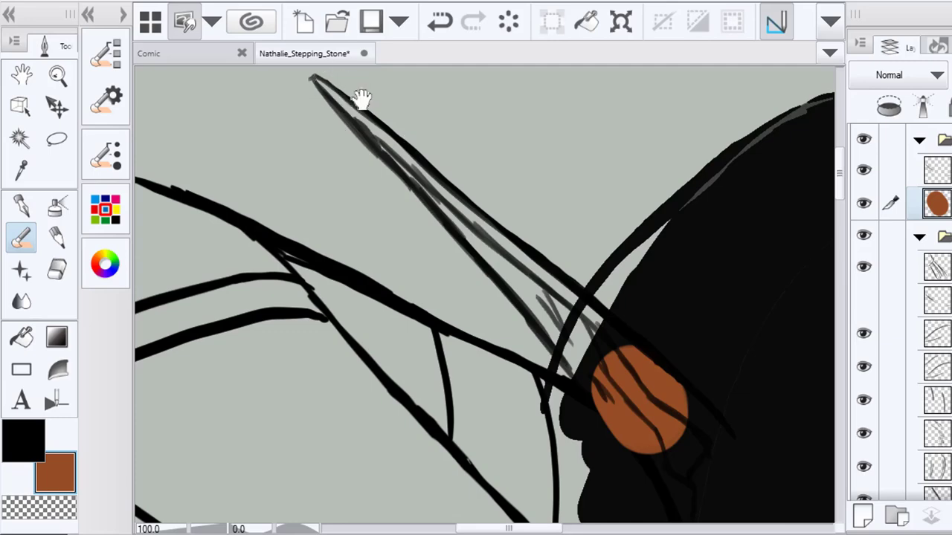
{"action": "scroll", "coordinate": [361, 100], "scroll_direction": "up", "scroll_amount": 1}
{"action": "left_click", "coordinate": [318, 128]}
{"action": "mouse_move", "coordinate": [318, 128]}
{"action": "left_mouse_down"}
{"action": "mouse_move", "coordinate": [306, 119]}
{"action": "mouse_move", "coordinate": [503, 278]}
{"action": "left_mouse_up"}
{"action": "left_click", "coordinate": [57, 269]}
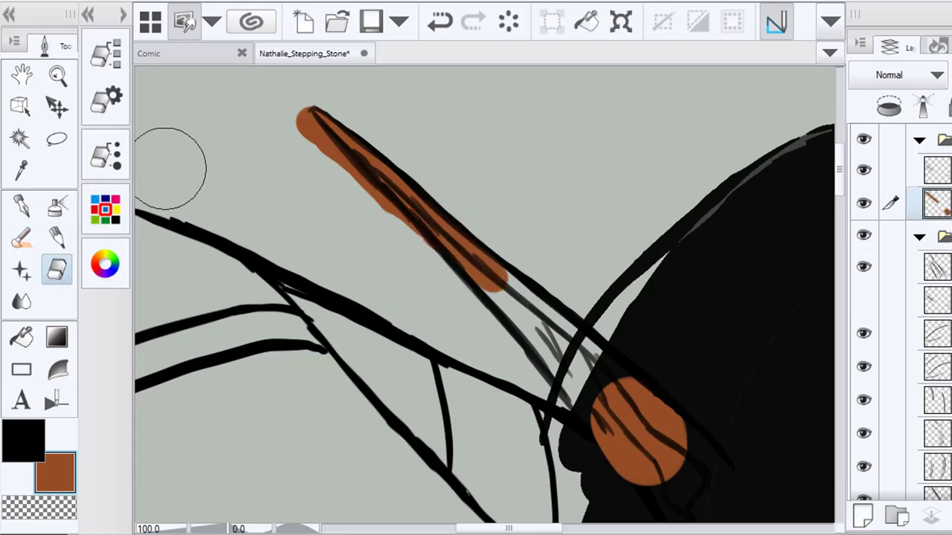
{"action": "left_click", "coordinate": [21, 237]}
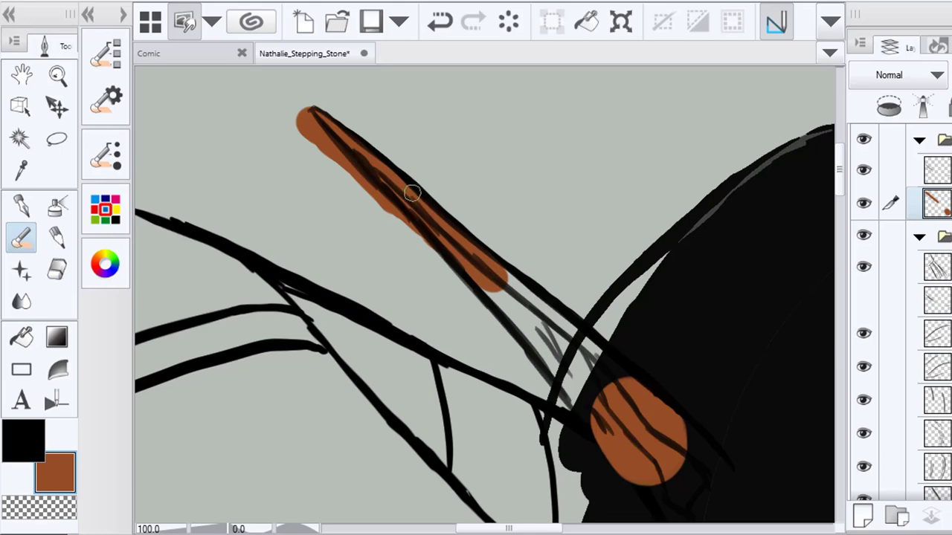
{"action": "mouse_move", "coordinate": [495, 278]}
{"action": "left_mouse_down"}
{"action": "mouse_move", "coordinate": [529, 301]}
{"action": "mouse_move", "coordinate": [521, 287]}
{"action": "mouse_move", "coordinate": [609, 368]}
{"action": "mouse_move", "coordinate": [543, 334]}
{"action": "mouse_move", "coordinate": [567, 345]}
{"action": "mouse_move", "coordinate": [570, 380]}
{"action": "mouse_move", "coordinate": [483, 282]}
{"action": "left_mouse_up"}
Clean up the ear's brown base by erasing the overspill around the tip and lower edge and touching up the tip
{"action": "key", "text": "e"}
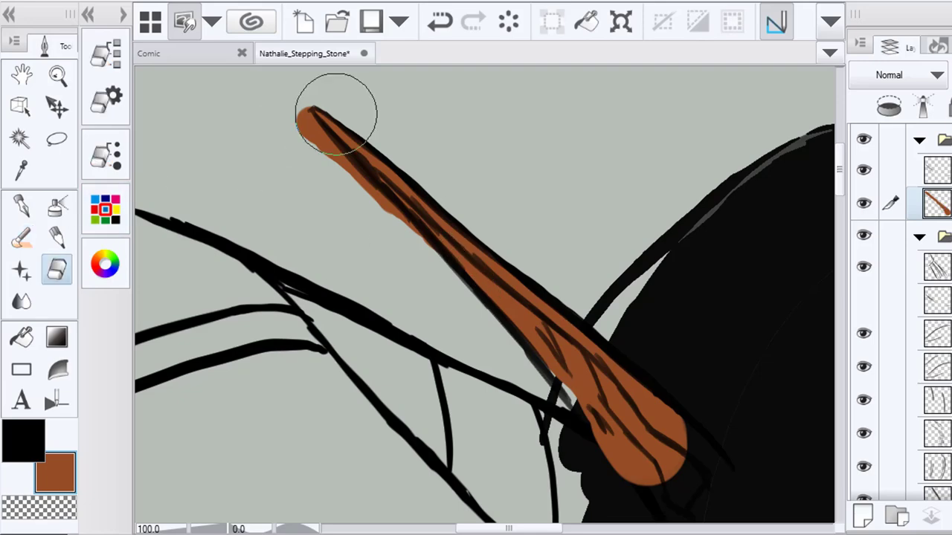
{"action": "mouse_move", "coordinate": [335, 110]}
{"action": "left_mouse_down"}
{"action": "mouse_move", "coordinate": [255, 105]}
{"action": "mouse_move", "coordinate": [275, 92]}
{"action": "mouse_move", "coordinate": [280, 147]}
{"action": "mouse_move", "coordinate": [325, 200]}
{"action": "left_mouse_up"}
{"action": "key", "text": "b"}
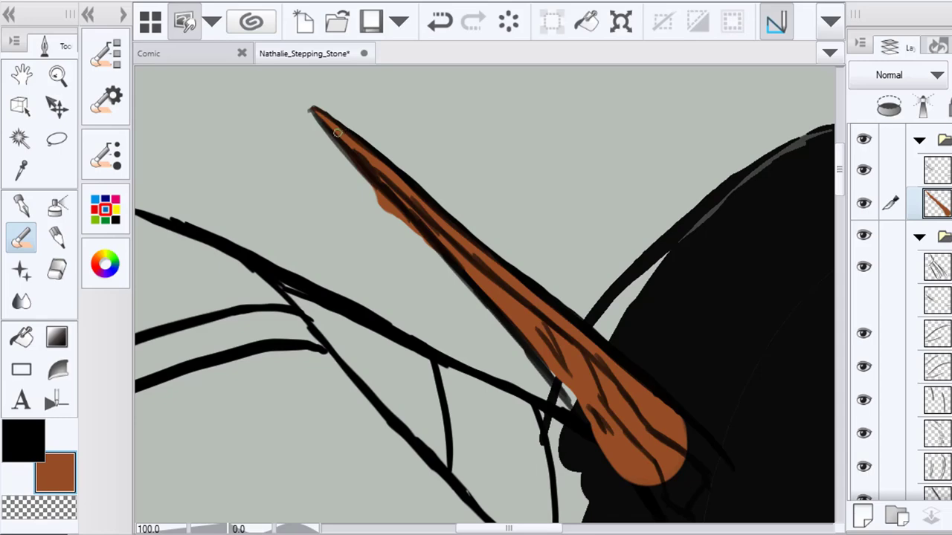
{"action": "key", "text": "e"}
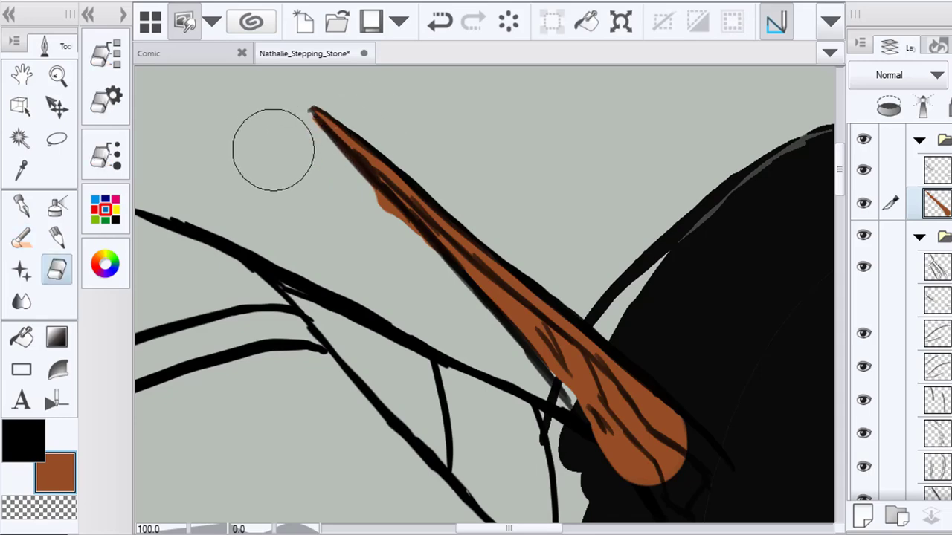
{"action": "mouse_move", "coordinate": [334, 212]}
{"action": "left_mouse_down"}
{"action": "mouse_move", "coordinate": [340, 205]}
{"action": "mouse_move", "coordinate": [402, 274]}
{"action": "left_mouse_up"}
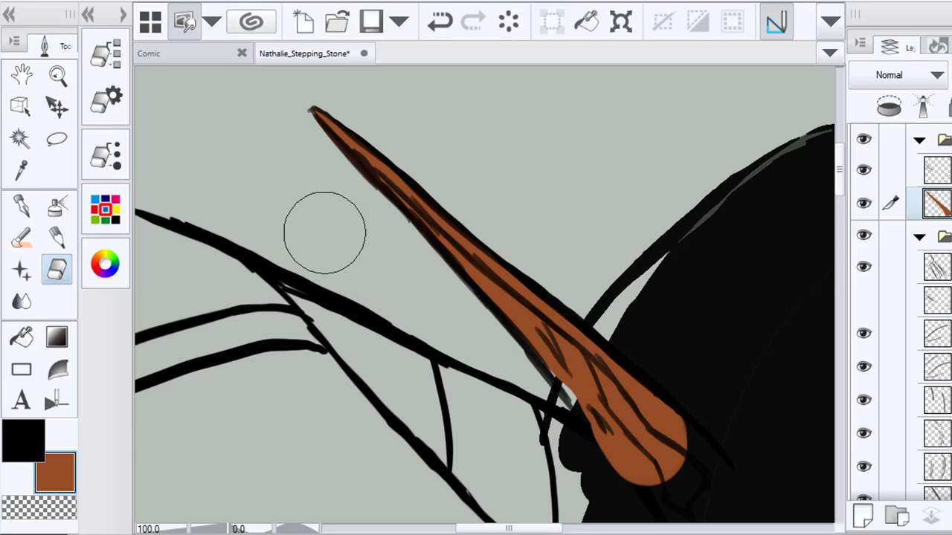
Fill the unpainted gap along the ear's lower edge near the hair with brown and trim the outer edge
{"action": "left_click", "coordinate": [22, 238]}
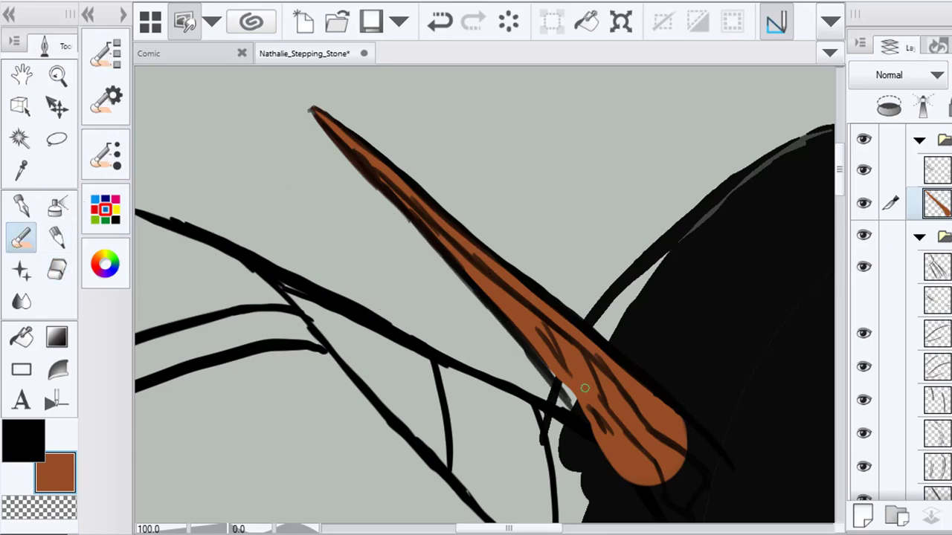
{"action": "left_click_drag", "start_coordinate": [538, 362], "coordinate": [575, 405]}
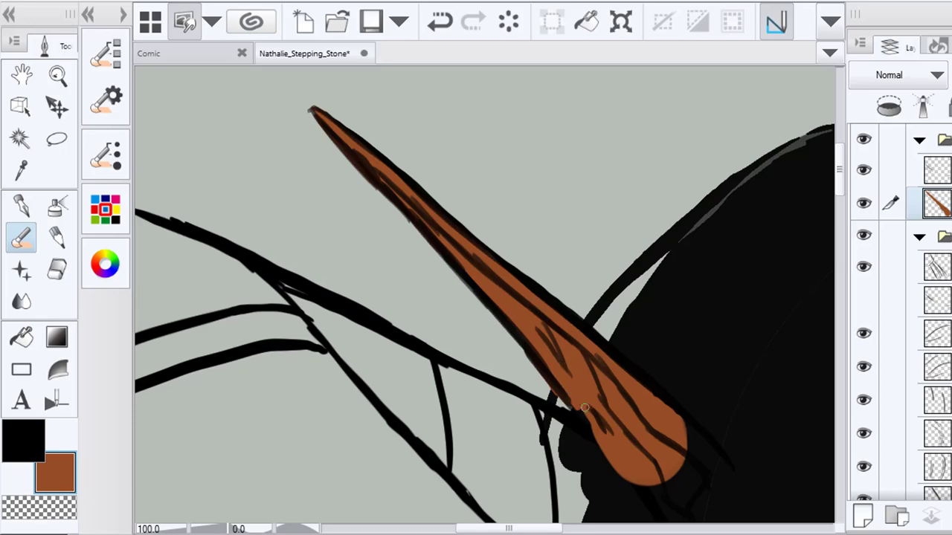
{"action": "key", "text": "e"}
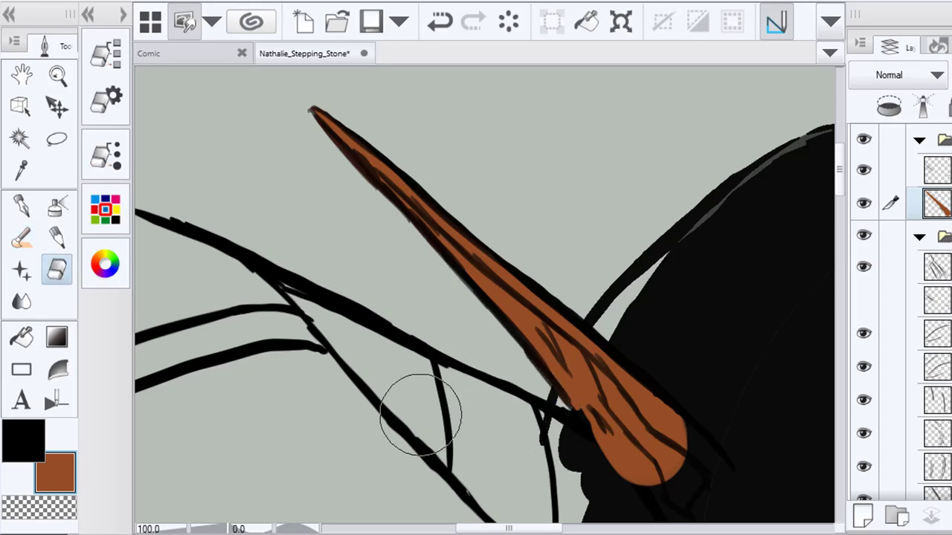
{"action": "left_click_drag", "start_coordinate": [427, 290], "coordinate": [283, 158]}
Extend the brown base over the root of the ear, following the line art down to the lobe
{"action": "key", "text": "b"}
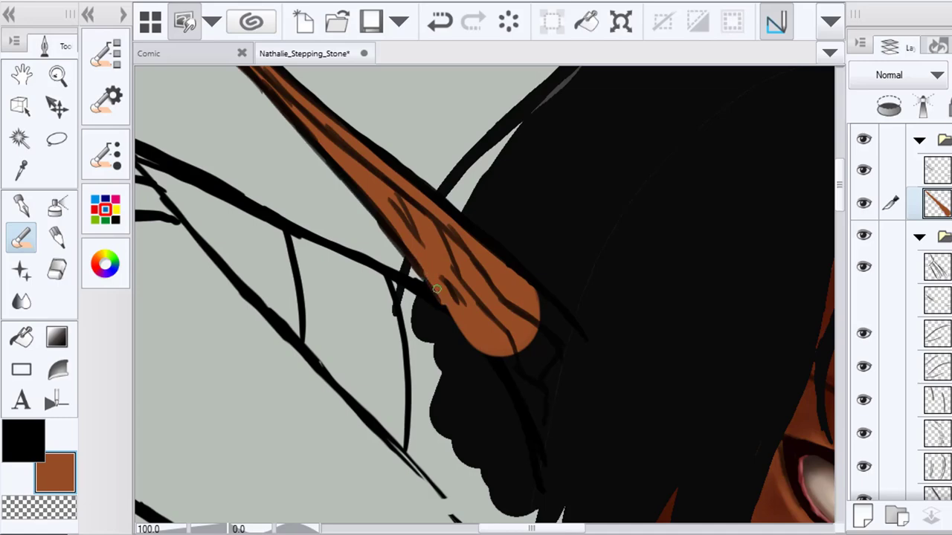
{"action": "mouse_move", "coordinate": [473, 325]}
{"action": "left_mouse_down"}
{"action": "mouse_move", "coordinate": [515, 382]}
{"action": "mouse_move", "coordinate": [510, 366]}
{"action": "mouse_move", "coordinate": [540, 437]}
{"action": "mouse_move", "coordinate": [571, 339]}
{"action": "mouse_move", "coordinate": [550, 302]}
{"action": "mouse_move", "coordinate": [559, 313]}
{"action": "mouse_move", "coordinate": [564, 321]}
{"action": "mouse_move", "coordinate": [541, 292]}
{"action": "mouse_move", "coordinate": [563, 339]}
{"action": "mouse_move", "coordinate": [546, 303]}
{"action": "mouse_move", "coordinate": [554, 350]}
{"action": "mouse_move", "coordinate": [538, 408]}
{"action": "mouse_move", "coordinate": [518, 350]}
{"action": "mouse_move", "coordinate": [500, 347]}
{"action": "mouse_move", "coordinate": [536, 411]}
{"action": "left_mouse_up"}
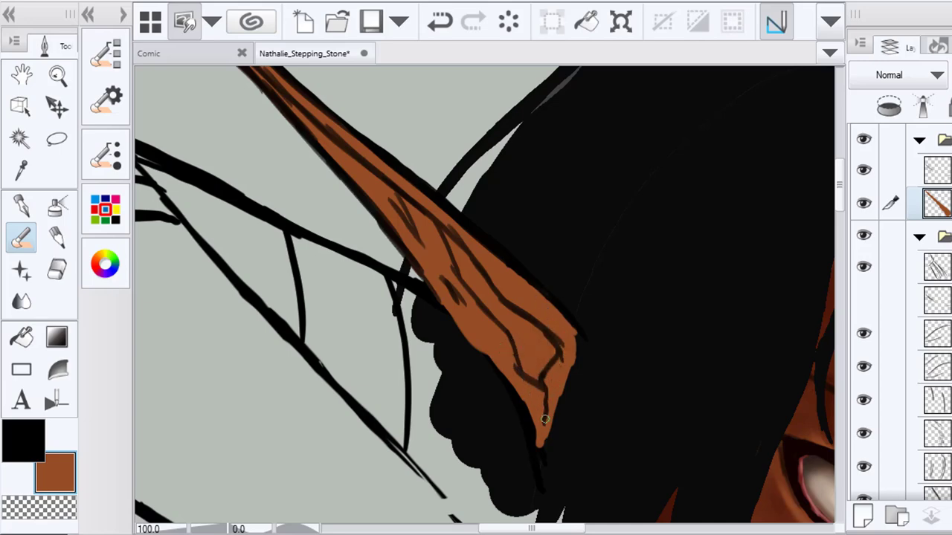
{"action": "key", "text": "ctrl+minus"}
{"action": "key", "text": "ctrl+minus"}
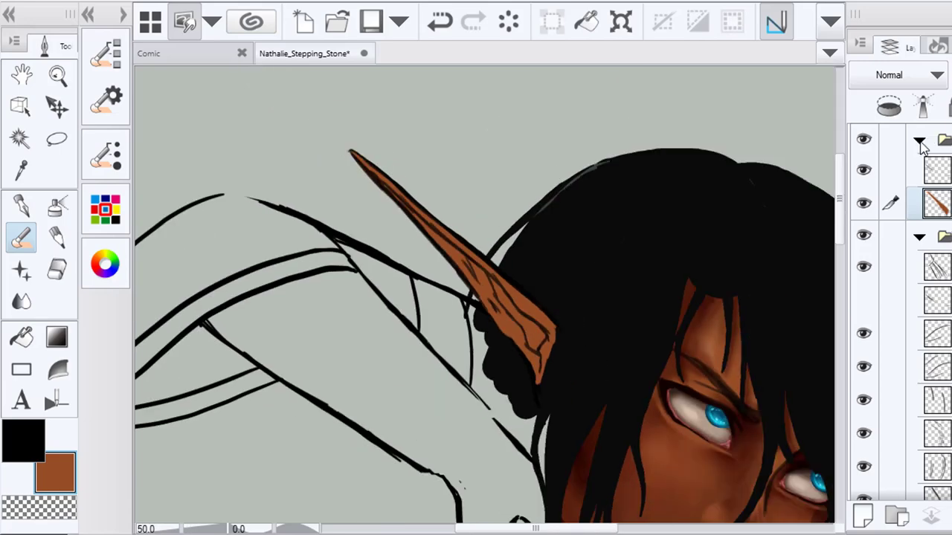
Collapse the ear's folder, select the black hair layer and toggle its visibility to examine what it covers
{"action": "left_click", "coordinate": [921, 141]}
{"action": "scroll", "coordinate": [899, 312], "scroll_direction": "down", "scroll_amount": 3}
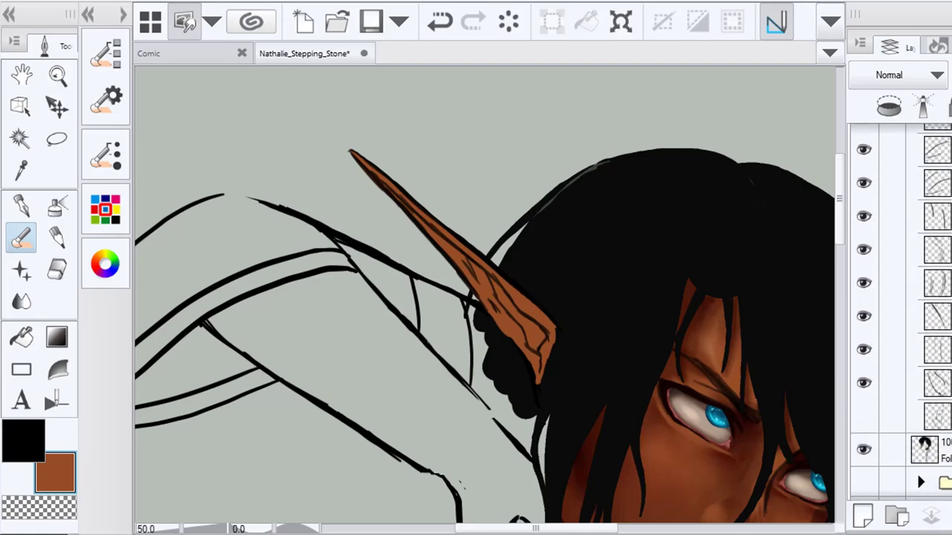
{"action": "scroll", "coordinate": [899, 297], "scroll_direction": "down", "scroll_amount": 3}
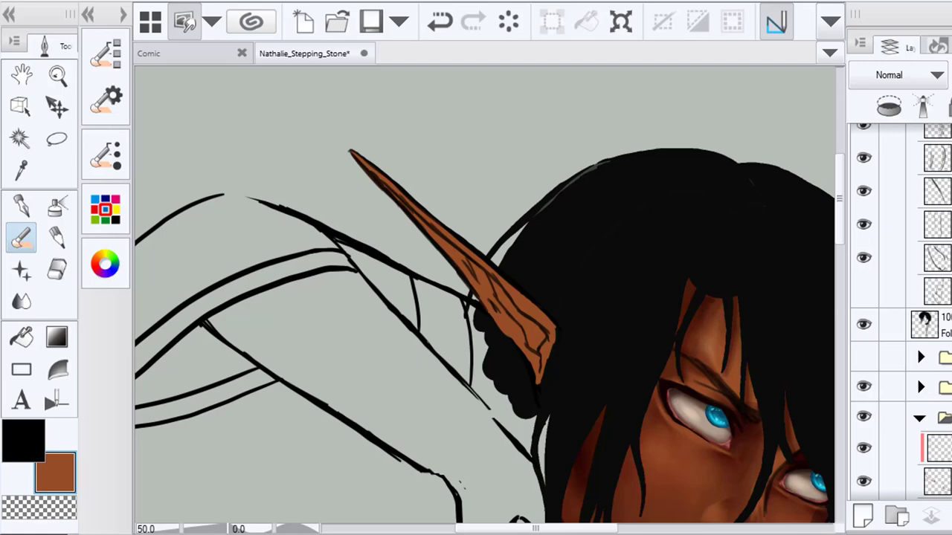
{"action": "scroll", "coordinate": [899, 313], "scroll_direction": "down", "scroll_amount": 2}
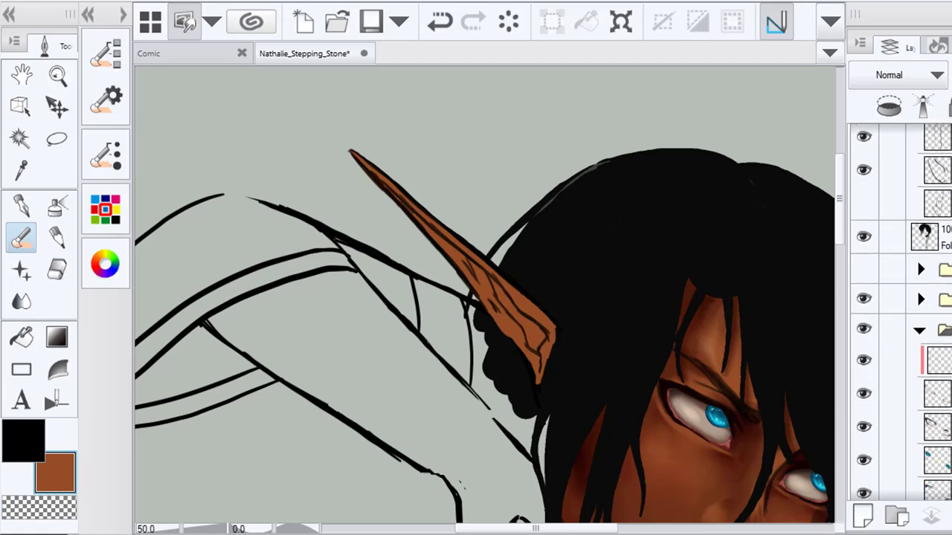
{"action": "left_click", "coordinate": [931, 236]}
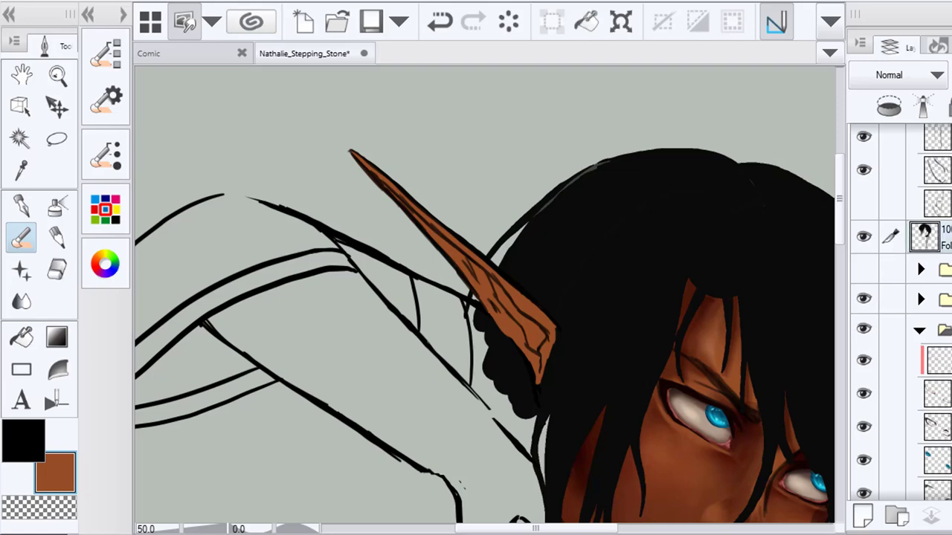
{"action": "left_click", "coordinate": [863, 238]}
{"action": "left_click", "coordinate": [864, 238]}
{"action": "scroll", "coordinate": [865, 230], "scroll_direction": "down", "scroll_amount": 1}
Toggle and expand the hair pieces folder beneath the black hair layer to examine which strands it contains
{"action": "left_click_drag", "start_coordinate": [703, 350], "coordinate": [600, 84]}
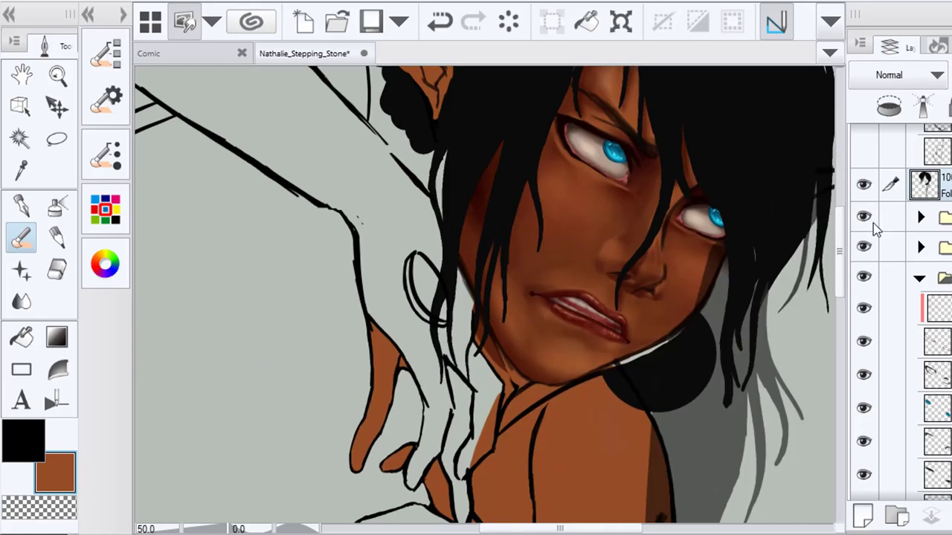
{"action": "left_click", "coordinate": [868, 222]}
{"action": "left_click", "coordinate": [864, 247]}
{"action": "left_click", "coordinate": [920, 218]}
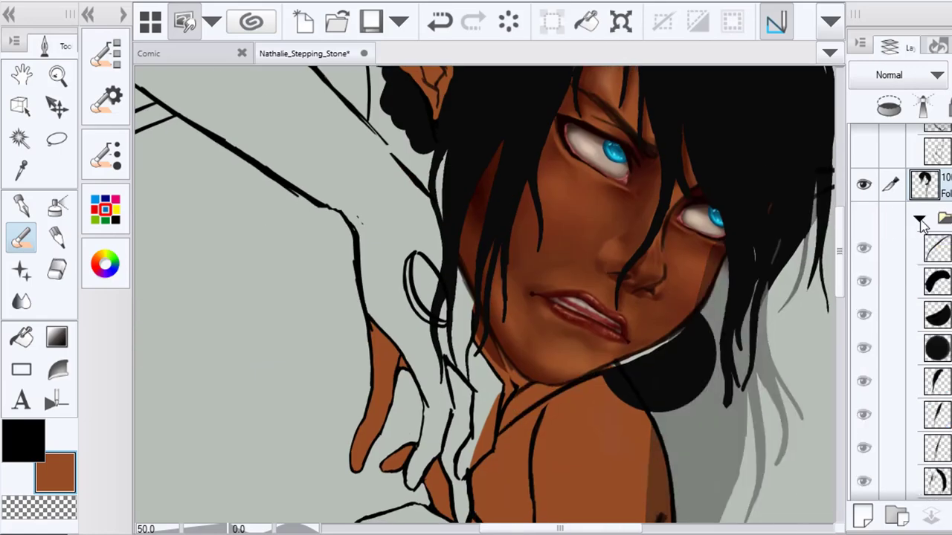
{"action": "left_click", "coordinate": [864, 220]}
Try moving the collapsed hair pieces folder down among the facial features layers, and undo the move
{"action": "left_click", "coordinate": [919, 217]}
{"action": "left_click_drag", "start_coordinate": [940, 217], "coordinate": [939, 426]}
{"action": "left_click", "coordinate": [439, 22]}
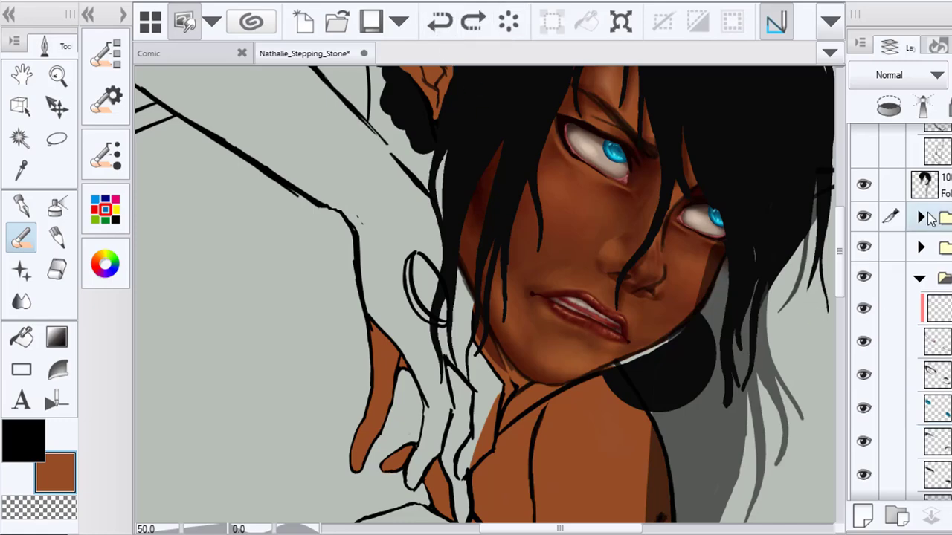
Move the curved black hair strand's layer out of the hair pieces folder, down the layer stack
{"action": "left_click", "coordinate": [920, 218]}
{"action": "scroll", "coordinate": [900, 312], "scroll_direction": "down", "scroll_amount": 3}
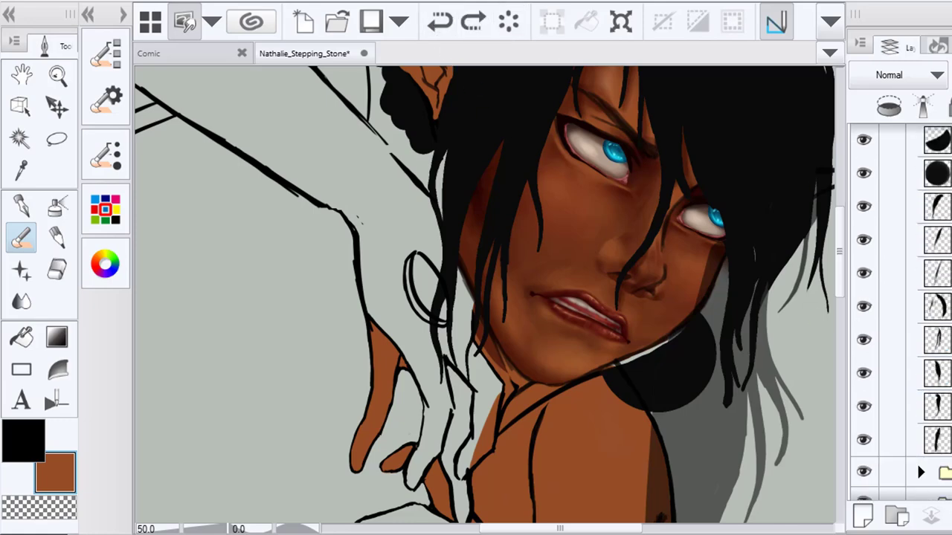
{"action": "left_click", "coordinate": [867, 315]}
{"action": "left_click_drag", "start_coordinate": [943, 313], "coordinate": [942, 475]}
{"action": "scroll", "coordinate": [914, 357], "scroll_direction": "up", "scroll_amount": 3}
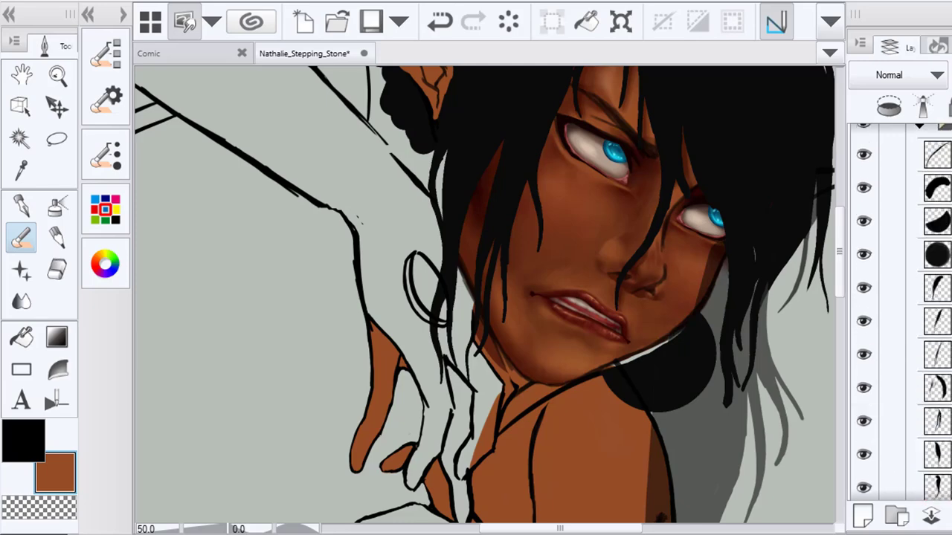
{"action": "scroll", "coordinate": [919, 317], "scroll_direction": "up", "scroll_amount": 3}
{"action": "left_click", "coordinate": [919, 317]}
{"action": "scroll", "coordinate": [921, 320], "scroll_direction": "down", "scroll_amount": 3}
{"action": "left_click_drag", "start_coordinate": [940, 307], "coordinate": [929, 440]}
Place the curved hair strand's layer inside the painted face's folder, further down among its shading layers
{"action": "scroll", "coordinate": [930, 320], "scroll_direction": "down", "scroll_amount": 4}
{"action": "left_click_drag", "start_coordinate": [936, 165], "coordinate": [937, 315]}
{"action": "scroll", "coordinate": [929, 315], "scroll_direction": "down", "scroll_amount": 2}
{"action": "left_click_drag", "start_coordinate": [936, 160], "coordinate": [937, 425]}
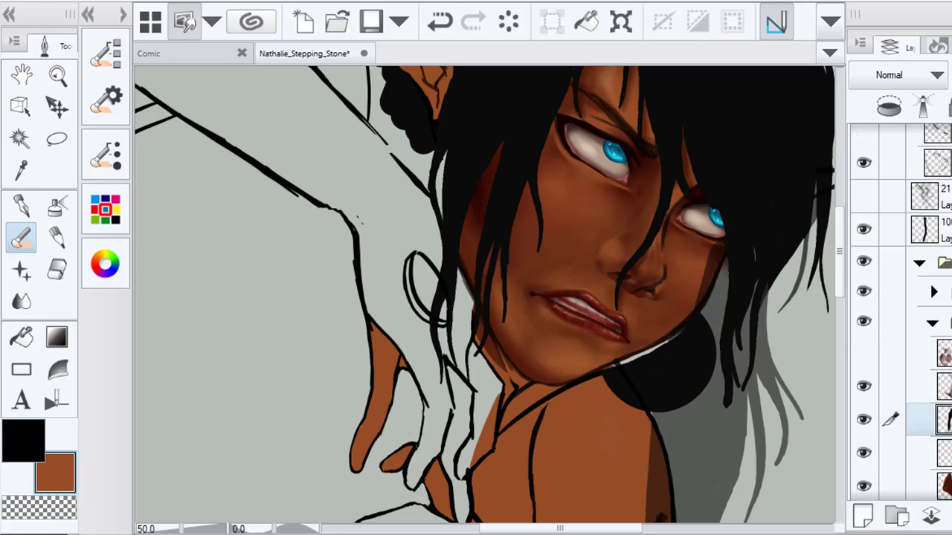
{"action": "scroll", "coordinate": [929, 424], "scroll_direction": "down", "scroll_amount": 3}
{"action": "left_click_drag", "start_coordinate": [933, 210], "coordinate": [933, 458]}
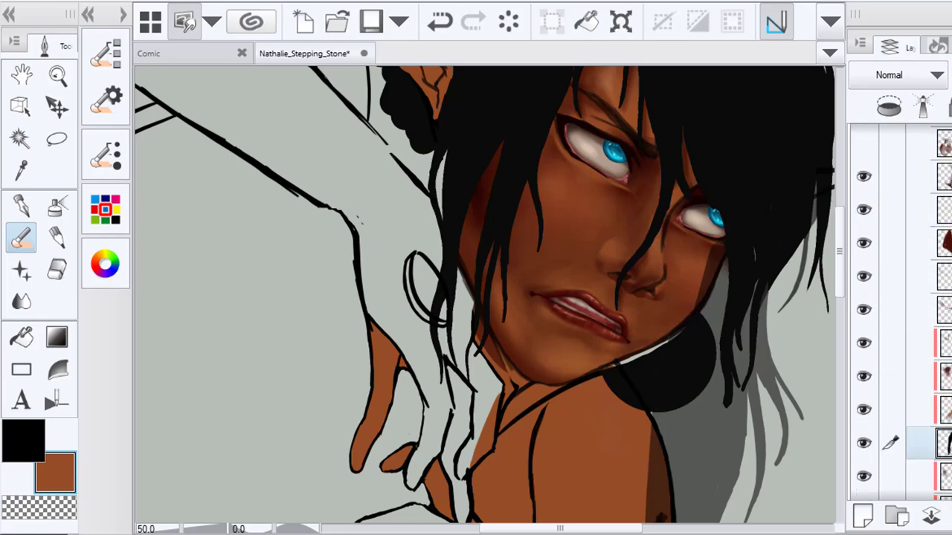
Move the curved hair strand's layer below the skin colour layers, directly above the dark green background layer
{"action": "scroll", "coordinate": [933, 446], "scroll_direction": "down", "scroll_amount": 3}
{"action": "left_click_drag", "start_coordinate": [933, 274], "coordinate": [933, 457]}
{"action": "scroll", "coordinate": [933, 446], "scroll_direction": "down", "scroll_amount": 3}
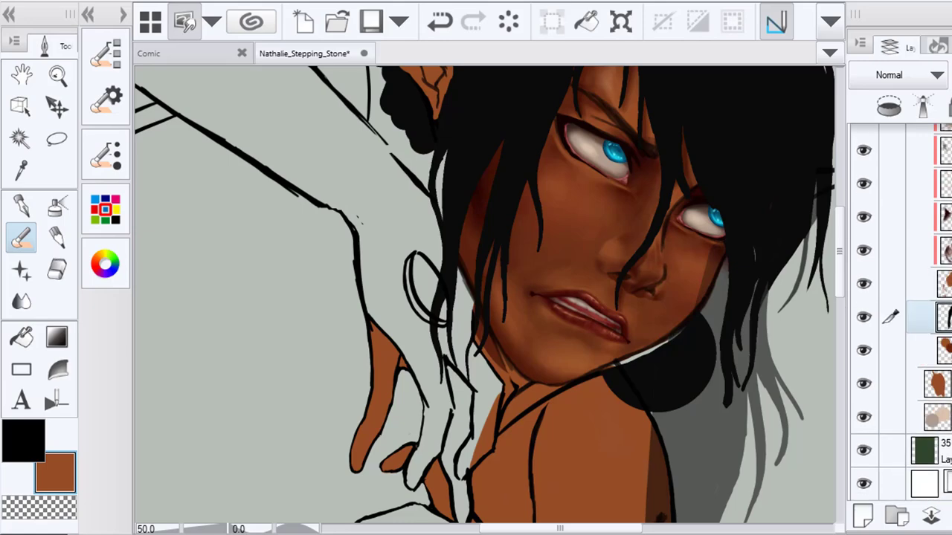
{"action": "left_click_drag", "start_coordinate": [933, 317], "coordinate": [933, 431]}
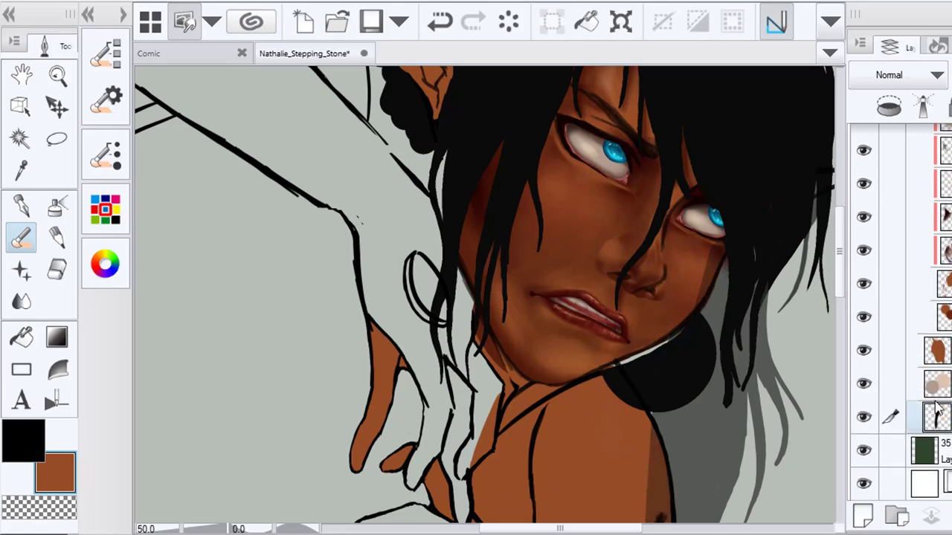
{"action": "key", "text": "ctrl+minus"}
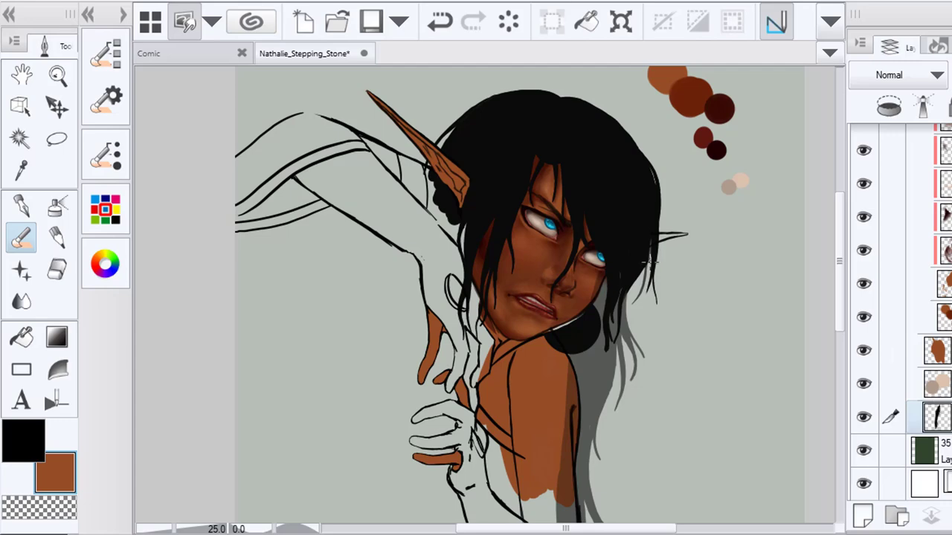
Toggle the collapsed folders beneath the black hair layer and above the face shading layers to examine what each contains
{"action": "scroll", "coordinate": [900, 313], "scroll_direction": "up", "scroll_amount": 10}
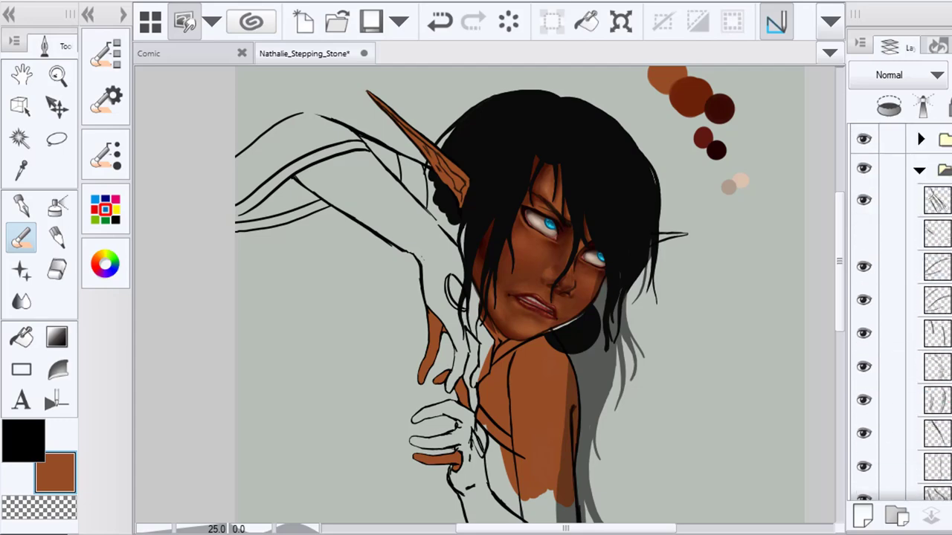
{"action": "scroll", "coordinate": [875, 312], "scroll_direction": "down", "scroll_amount": 3}
{"action": "left_click", "coordinate": [863, 186]}
{"action": "left_click", "coordinate": [863, 185]}
{"action": "left_click", "coordinate": [864, 215]}
{"action": "left_click", "coordinate": [863, 214]}
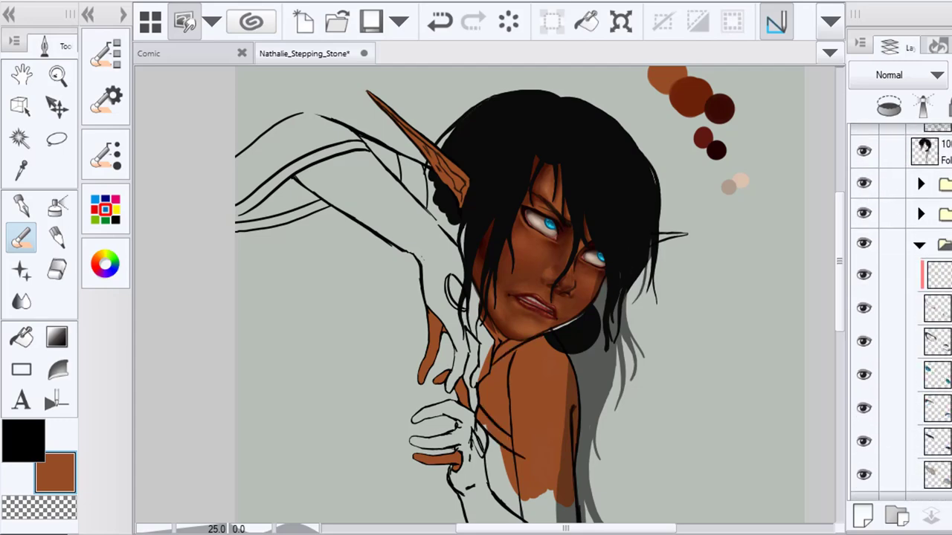
{"action": "scroll", "coordinate": [875, 313], "scroll_direction": "down", "scroll_amount": 5}
{"action": "scroll", "coordinate": [899, 312], "scroll_direction": "down", "scroll_amount": 5}
{"action": "left_click", "coordinate": [863, 291]}
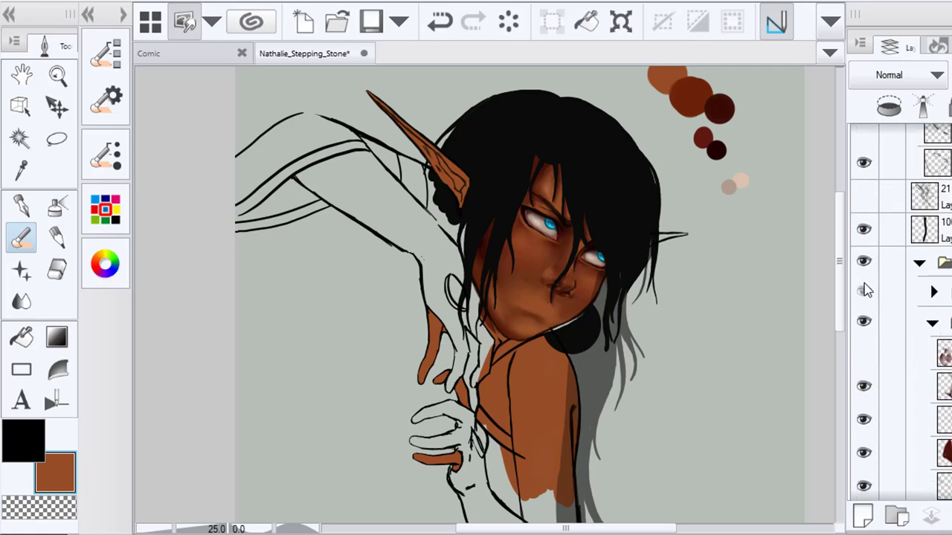
{"action": "left_click", "coordinate": [863, 291]}
Pick the near ear's layer from the canvas, collapse its folder and move the folder down among the line art layers
{"action": "left_click", "coordinate": [22, 105]}
{"action": "scroll", "coordinate": [465, 174], "scroll_direction": "up", "scroll_amount": 4}
{"action": "left_click", "coordinate": [443, 187]}
{"action": "key", "text": "ctrl+minus"}
{"action": "key", "text": "ctrl+minus"}
{"action": "key", "text": "ctrl+minus"}
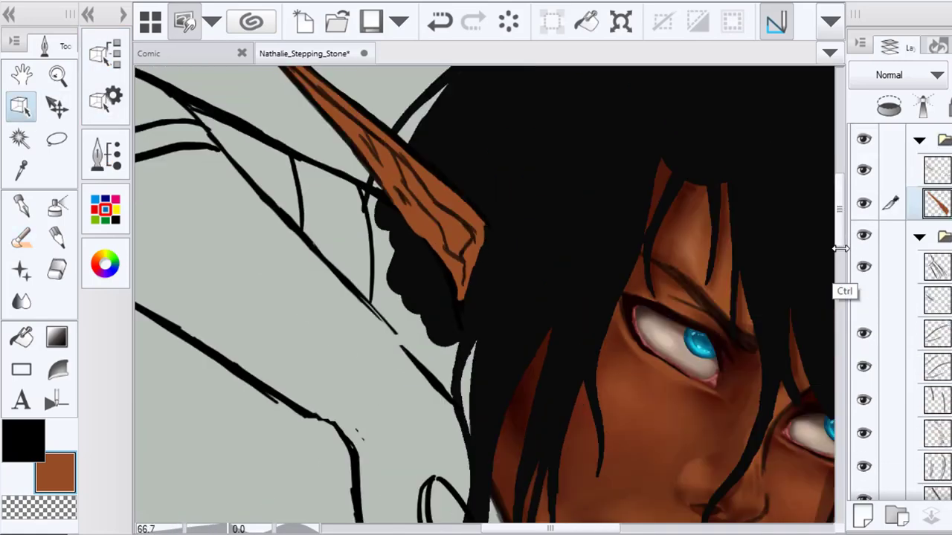
{"action": "key", "text": "ctrl+plus"}
{"action": "key", "text": "ctrl+plus"}
{"action": "scroll", "coordinate": [452, 259], "scroll_direction": "up", "scroll_amount": 2}
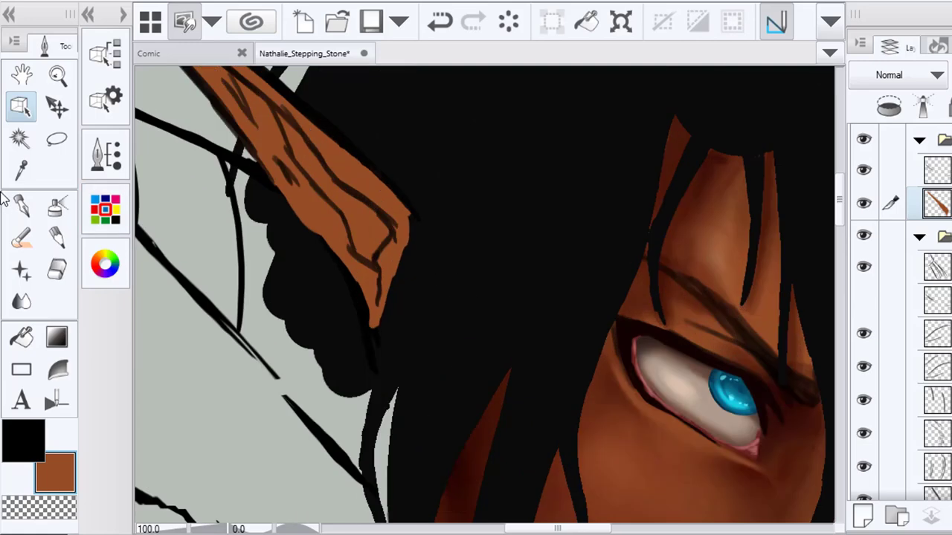
{"action": "left_click", "coordinate": [918, 142]}
{"action": "left_click_drag", "start_coordinate": [938, 142], "coordinate": [935, 388]}
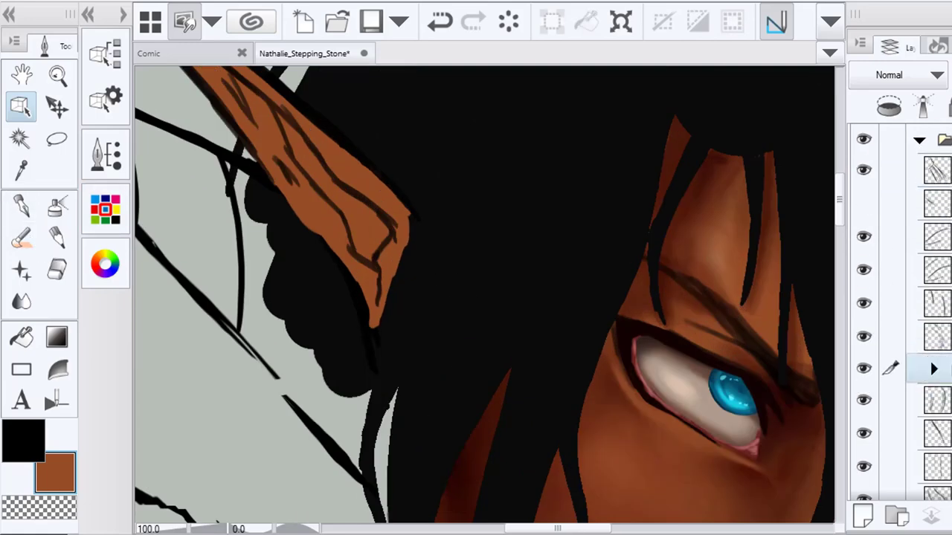
Move the ear folder out of the line art folder and place it directly above the black hair layer
{"action": "scroll", "coordinate": [935, 372], "scroll_direction": "down", "scroll_amount": 5}
{"action": "left_click_drag", "start_coordinate": [938, 194], "coordinate": [935, 374]}
{"action": "left_click", "coordinate": [935, 391]}
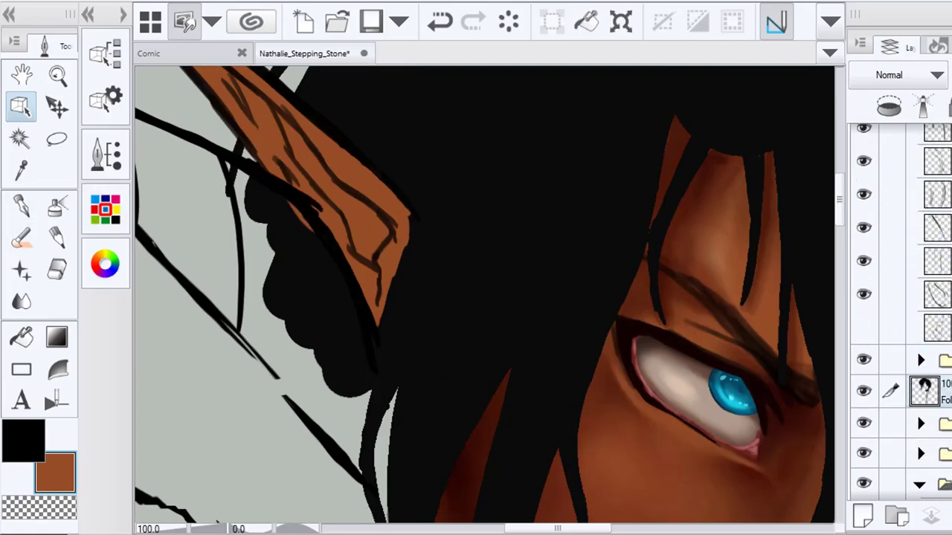
{"action": "scroll", "coordinate": [929, 372], "scroll_direction": "down", "scroll_amount": 4}
{"action": "scroll", "coordinate": [929, 372], "scroll_direction": "up", "scroll_amount": 2}
{"action": "mouse_move", "coordinate": [938, 259]}
{"action": "left_mouse_down"}
{"action": "mouse_move", "coordinate": [937, 306]}
{"action": "mouse_move", "coordinate": [937, 249]}
{"action": "left_mouse_up"}
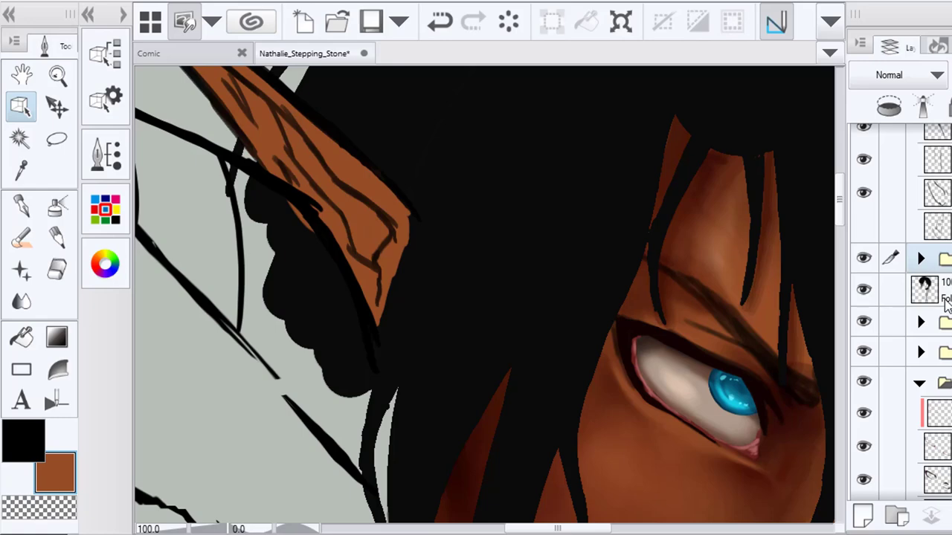
{"action": "scroll", "coordinate": [371, 226], "scroll_direction": "down", "scroll_amount": 1}
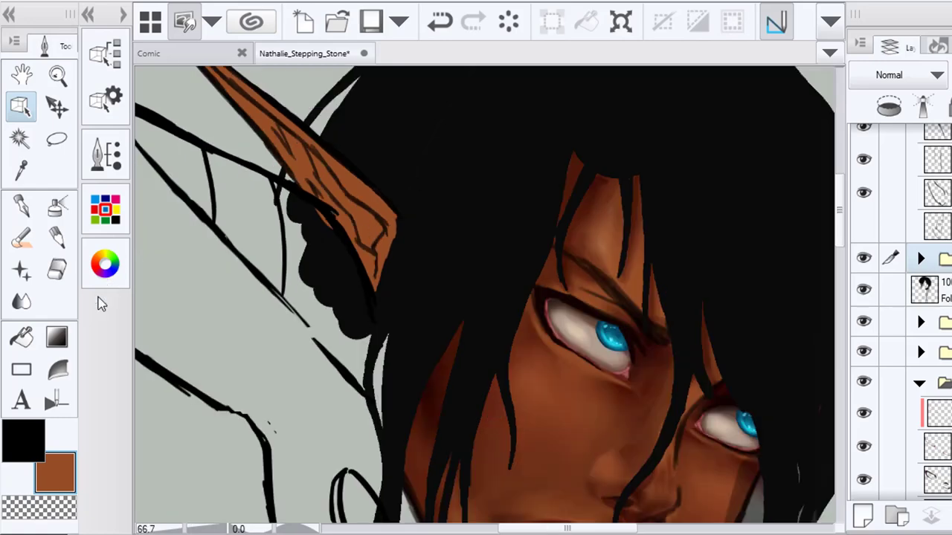
Expand the ear folder and extend the brown base colour along the near ear's inner edge and lower tip
{"action": "key", "text": "e"}
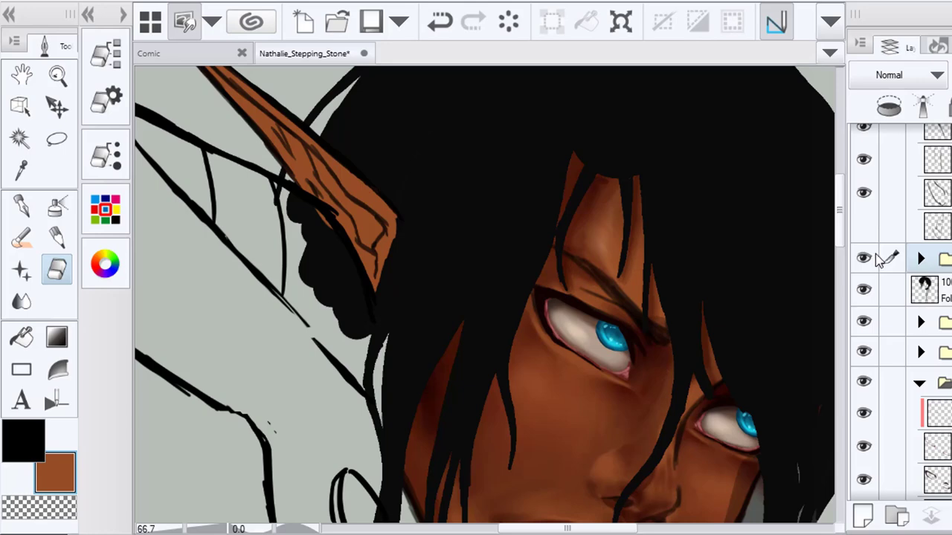
{"action": "left_click", "coordinate": [920, 259]}
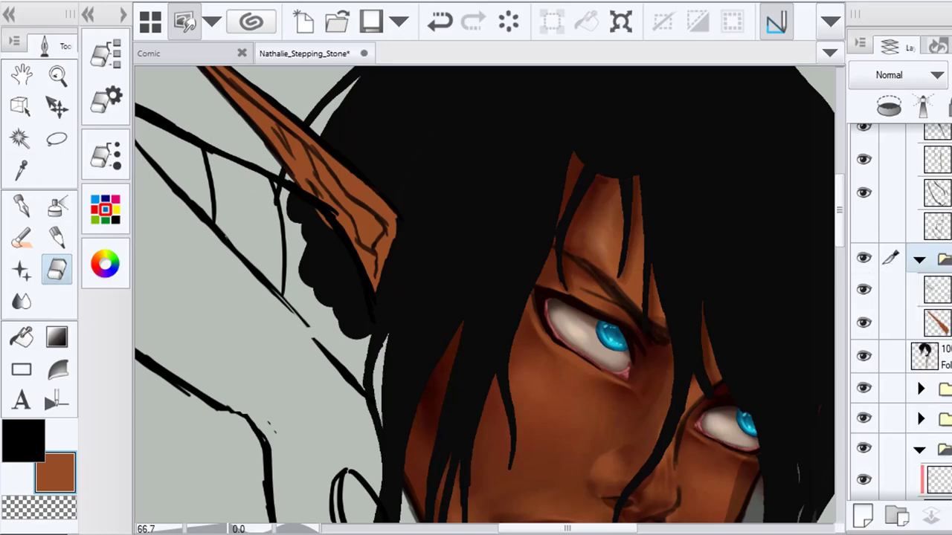
{"action": "left_click", "coordinate": [926, 329]}
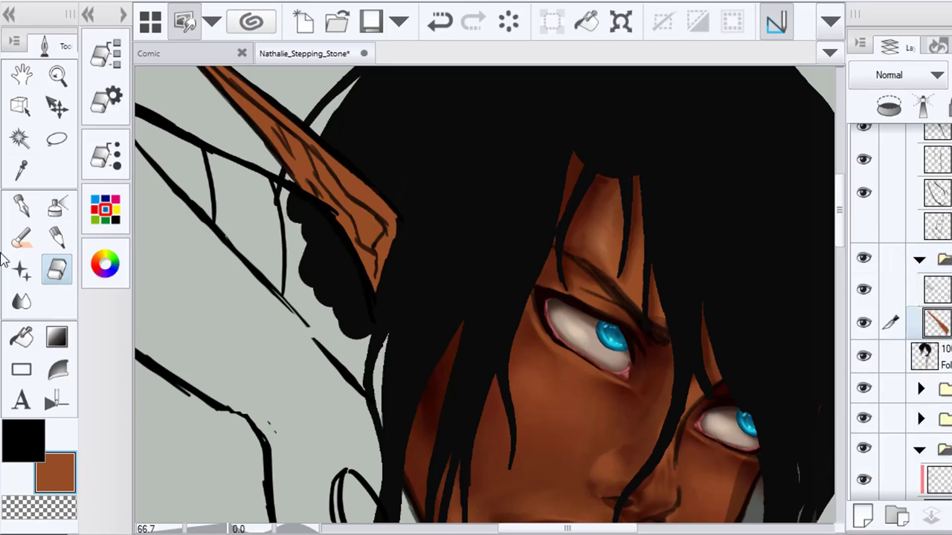
{"action": "key", "text": "b"}
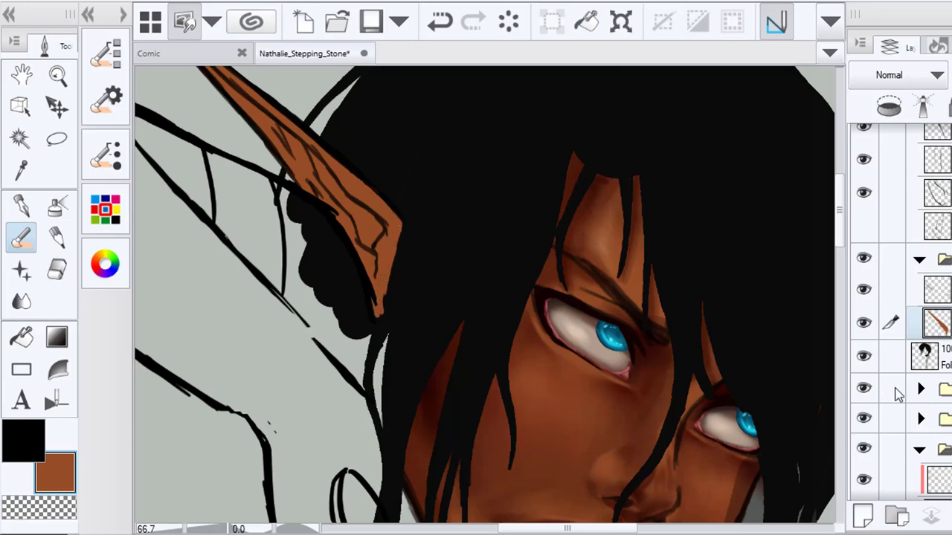
{"action": "scroll", "coordinate": [896, 143], "scroll_direction": "up", "scroll_amount": 3}
{"action": "scroll", "coordinate": [896, 298], "scroll_direction": "down", "scroll_amount": 4}
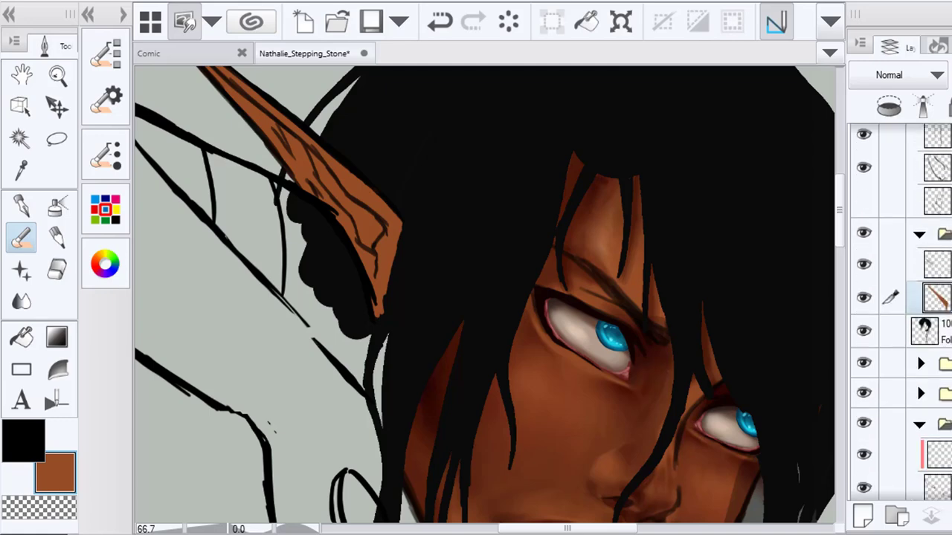
Try moving the black hair layer into the ear folder above the ear colour layer, and undo the move
{"action": "key", "text": "ctrl+z"}
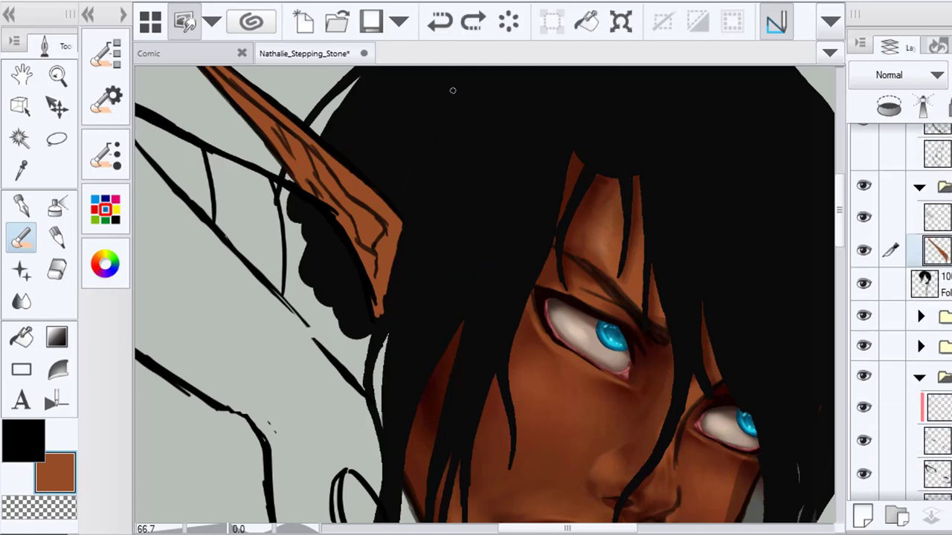
{"action": "left_click_drag", "start_coordinate": [944, 288], "coordinate": [938, 244]}
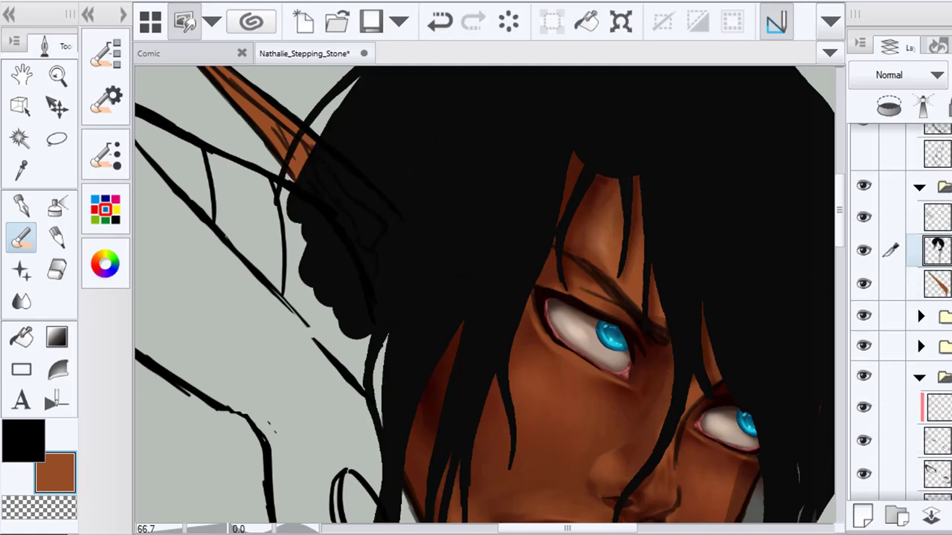
{"action": "left_click", "coordinate": [450, 23]}
Erase the excess brown along the near ear's inner edge, beside the hair, on the ear colour layer
{"action": "left_click", "coordinate": [937, 252]}
{"action": "scroll", "coordinate": [376, 282], "scroll_direction": "up", "scroll_amount": 1}
{"action": "left_click", "coordinate": [56, 269]}
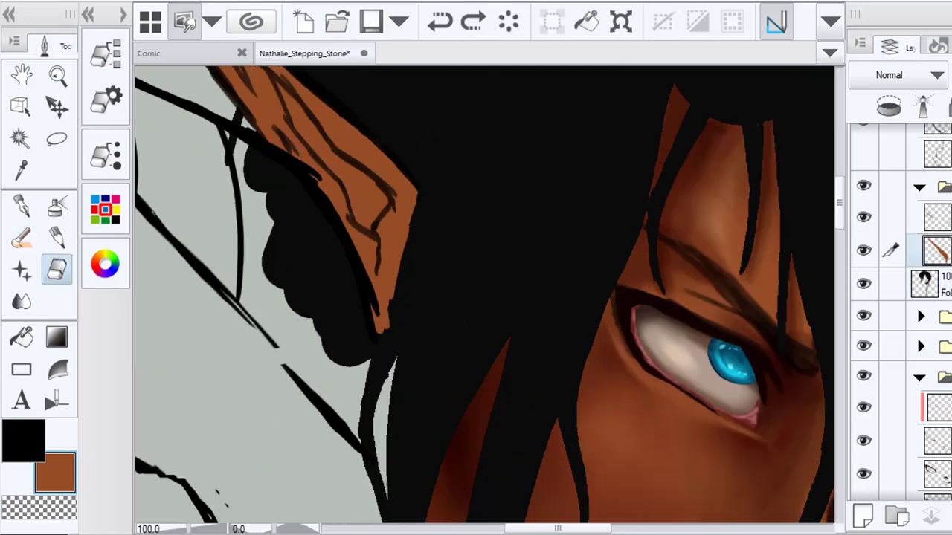
{"action": "left_click_drag", "start_coordinate": [421, 339], "coordinate": [443, 260]}
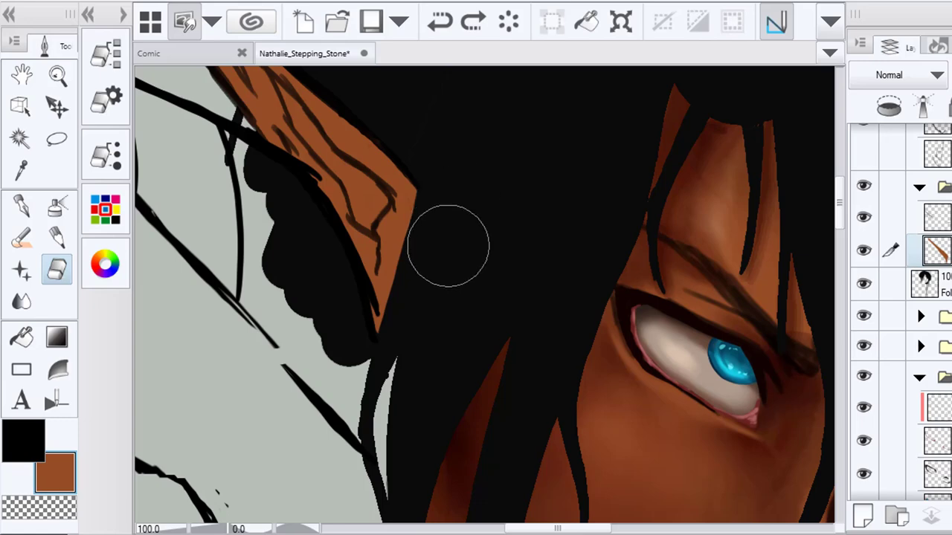
{"action": "left_click_drag", "start_coordinate": [456, 210], "coordinate": [441, 275]}
{"action": "scroll", "coordinate": [462, 287], "scroll_direction": "down", "scroll_amount": 2}
{"action": "scroll", "coordinate": [462, 295], "scroll_direction": "down", "scroll_amount": 1}
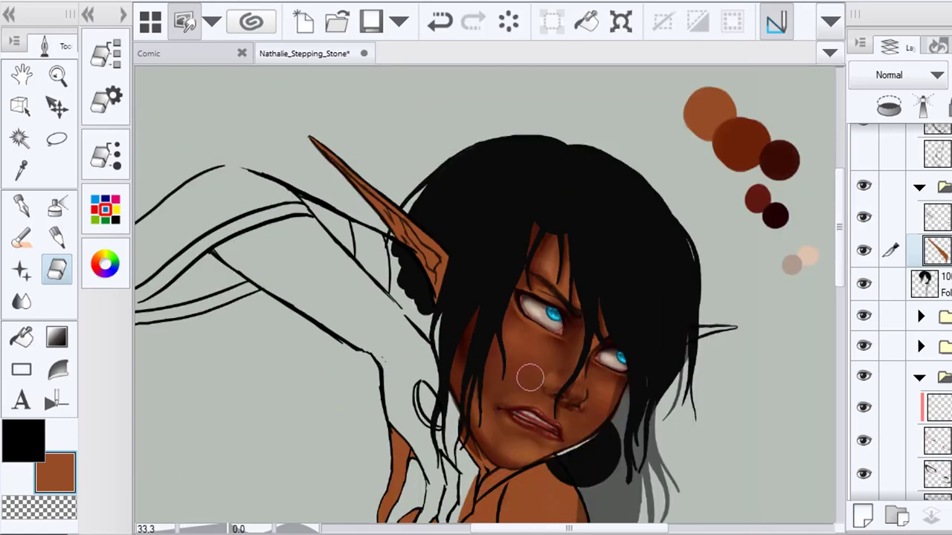
Paint brown base colour into the base, upper edge and tip of the far ear behind the hair
{"action": "left_click_drag", "start_coordinate": [526, 343], "coordinate": [539, 265]}
{"action": "left_click", "coordinate": [21, 238]}
{"action": "left_click", "coordinate": [742, 250], "text": "ctrl"}
{"action": "left_click", "coordinate": [742, 250], "text": "ctrl"}
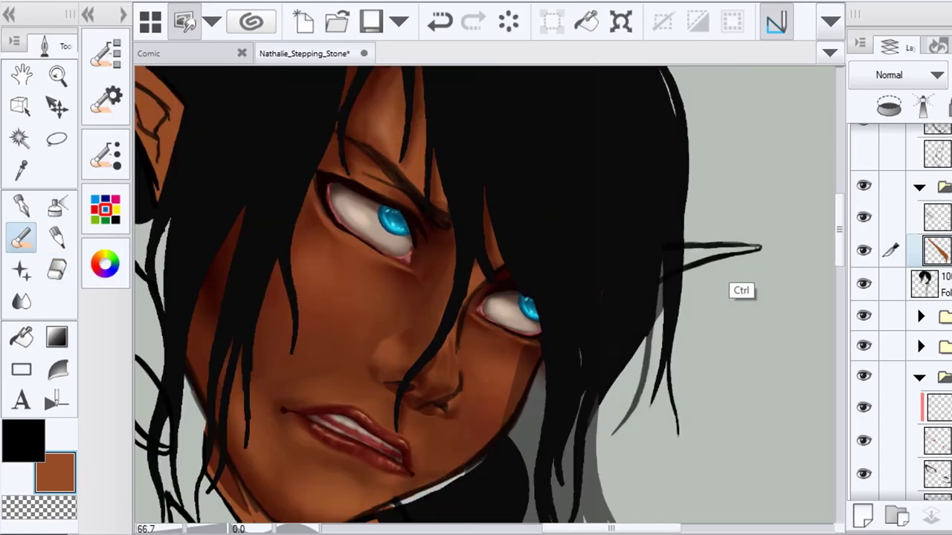
{"action": "scroll", "coordinate": [758, 247], "scroll_direction": "up", "scroll_amount": 2}
{"action": "mouse_move", "coordinate": [744, 239]}
{"action": "left_mouse_down"}
{"action": "mouse_move", "coordinate": [514, 240]}
{"action": "mouse_move", "coordinate": [494, 263]}
{"action": "mouse_move", "coordinate": [483, 332]}
{"action": "mouse_move", "coordinate": [498, 266]}
{"action": "mouse_move", "coordinate": [551, 246]}
{"action": "mouse_move", "coordinate": [610, 246]}
{"action": "left_mouse_up"}
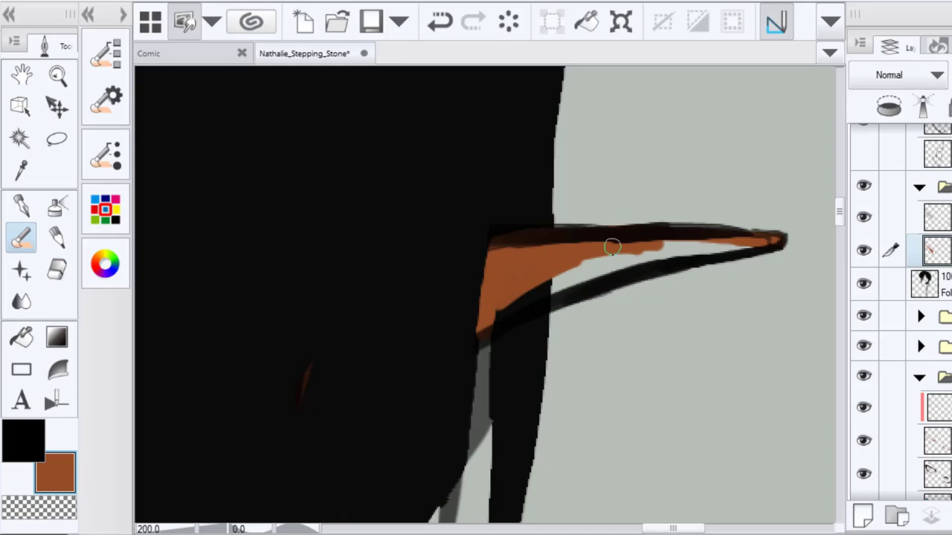
Move the black hair layer to the top of the ear folder, above the ear's line and colour layers
{"action": "left_click", "coordinate": [26, 102]}
{"action": "left_click", "coordinate": [508, 175]}
{"action": "left_click", "coordinate": [857, 283]}
{"action": "left_click", "coordinate": [856, 283]}
{"action": "left_click_drag", "start_coordinate": [923, 283], "coordinate": [924, 216]}
{"action": "scroll", "coordinate": [443, 347], "scroll_direction": "down", "scroll_amount": 5}
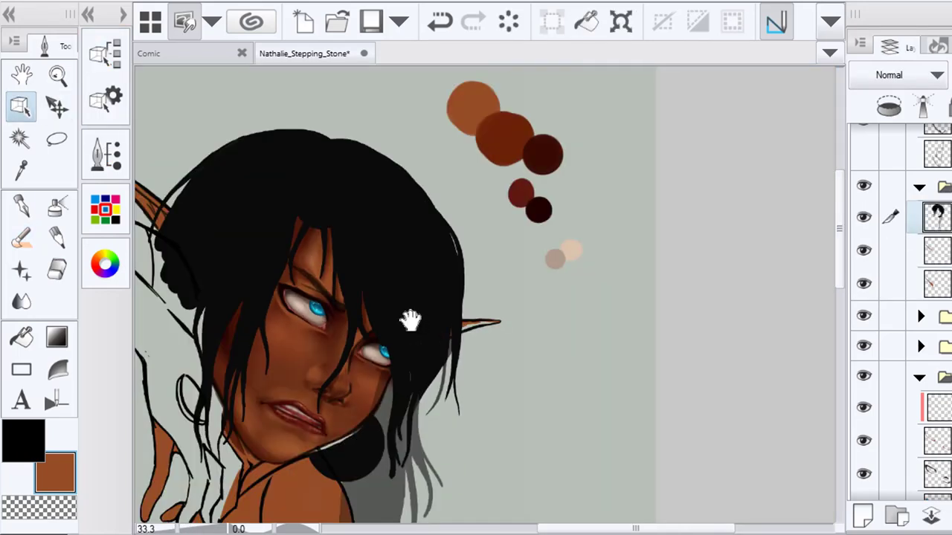
Select the near ear's coloured shape with the magic wand, try clearing the black hair inside it, and undo the clearing
{"action": "left_click_drag", "start_coordinate": [410, 320], "coordinate": [614, 331]}
{"action": "left_click", "coordinate": [933, 284]}
{"action": "left_click", "coordinate": [20, 138]}
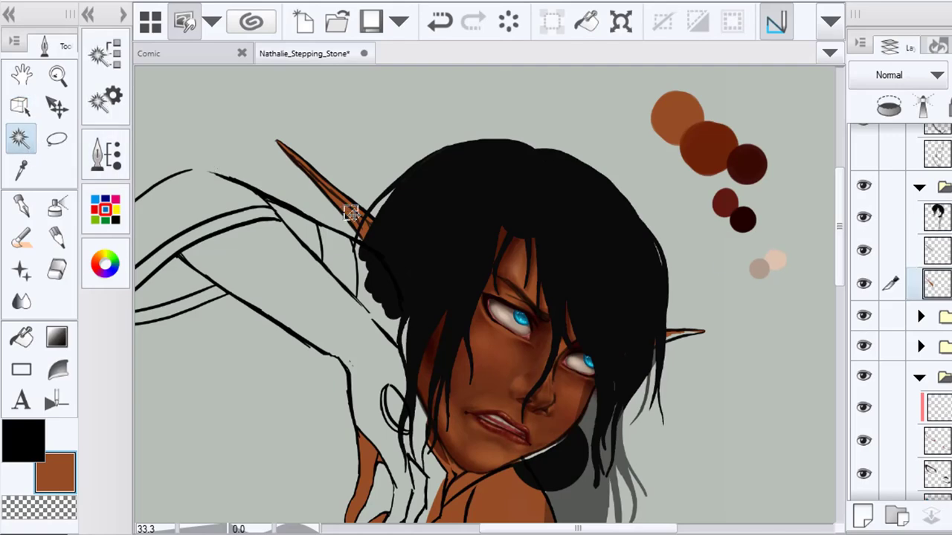
{"action": "left_click", "coordinate": [351, 213]}
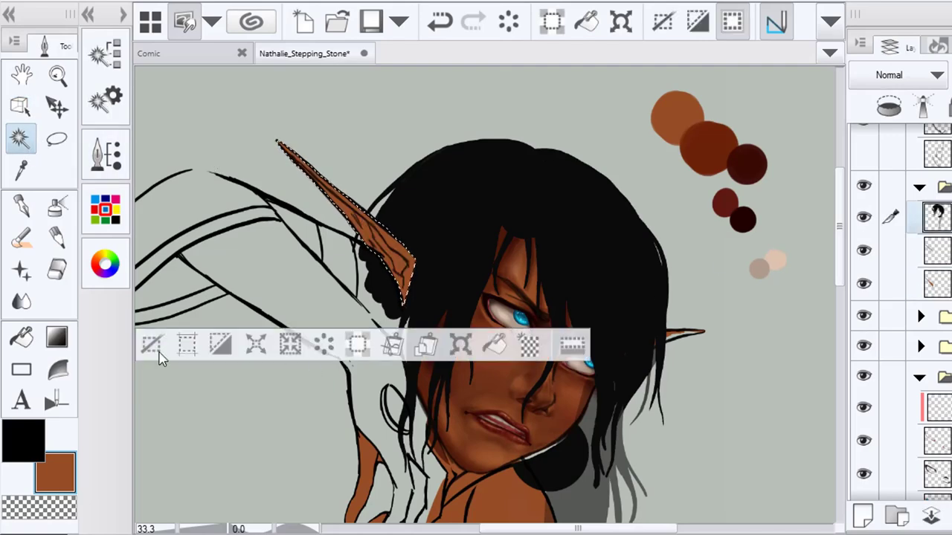
{"action": "left_click", "coordinate": [437, 29]}
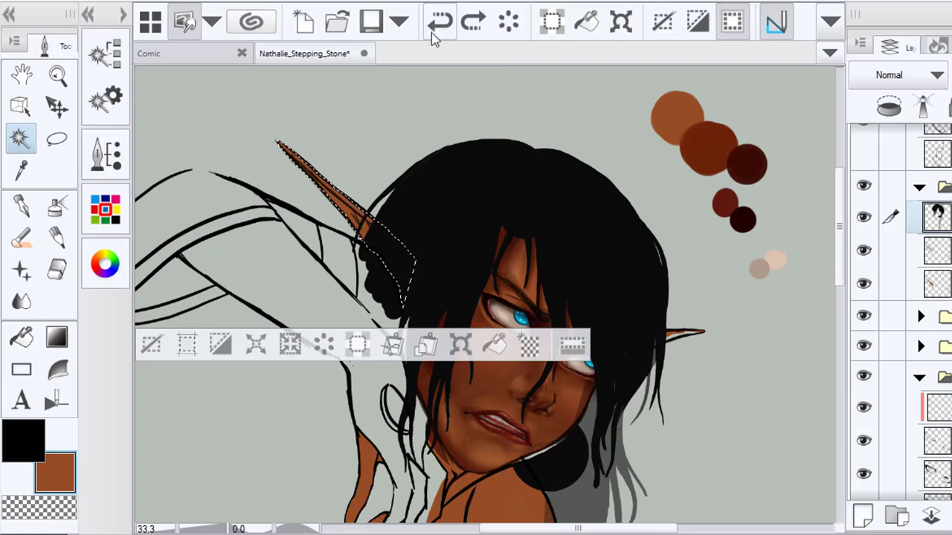
Erase the black hair covering the near ear within the selection on the hair layer, and deselect
{"action": "scroll", "coordinate": [408, 266], "scroll_direction": "up", "scroll_amount": 2}
{"action": "key", "text": "e"}
{"action": "mouse_move", "coordinate": [325, 172]}
{"action": "left_mouse_down"}
{"action": "mouse_move", "coordinate": [355, 195]}
{"action": "mouse_move", "coordinate": [338, 207]}
{"action": "mouse_move", "coordinate": [357, 232]}
{"action": "mouse_move", "coordinate": [424, 248]}
{"action": "left_mouse_up"}
{"action": "left_click", "coordinate": [152, 385]}
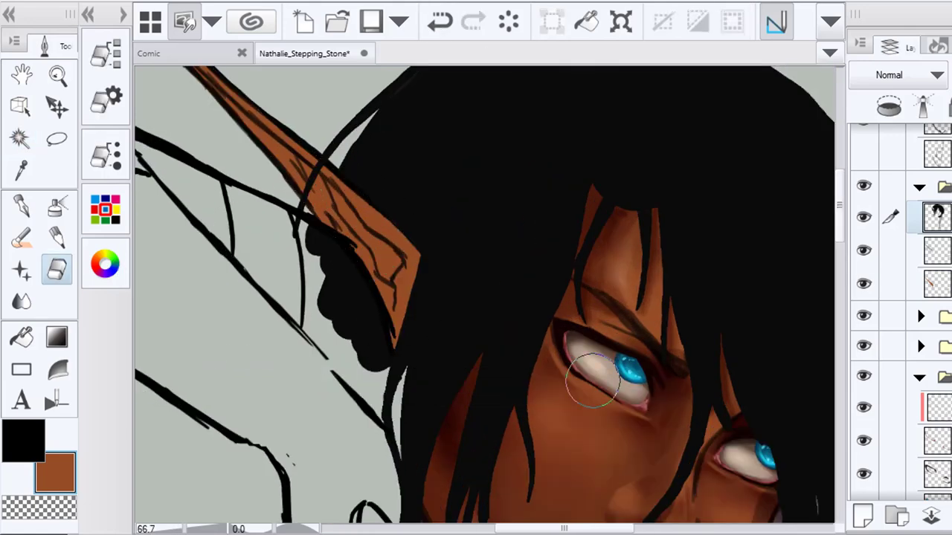
Fill the remaining gaps of the far ear with the brown base colour on the ear colour layer
{"action": "left_click", "coordinate": [885, 283]}
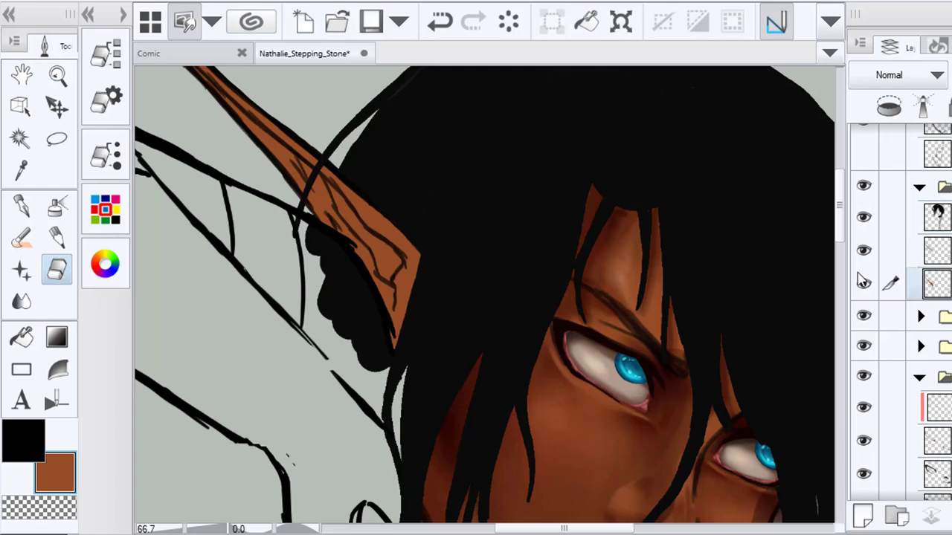
{"action": "left_click", "coordinate": [21, 239]}
{"action": "scroll", "coordinate": [545, 318], "scroll_direction": "down", "scroll_amount": 1}
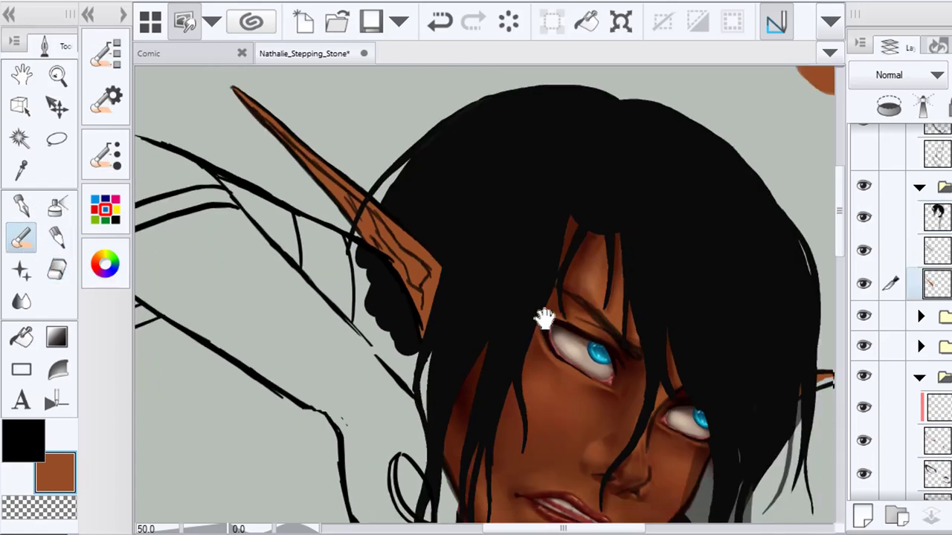
{"action": "left_click_drag", "start_coordinate": [545, 318], "coordinate": [430, 159]}
{"action": "scroll", "coordinate": [755, 232], "scroll_direction": "up", "scroll_amount": 4}
{"action": "left_click_drag", "start_coordinate": [571, 174], "coordinate": [600, 170]}
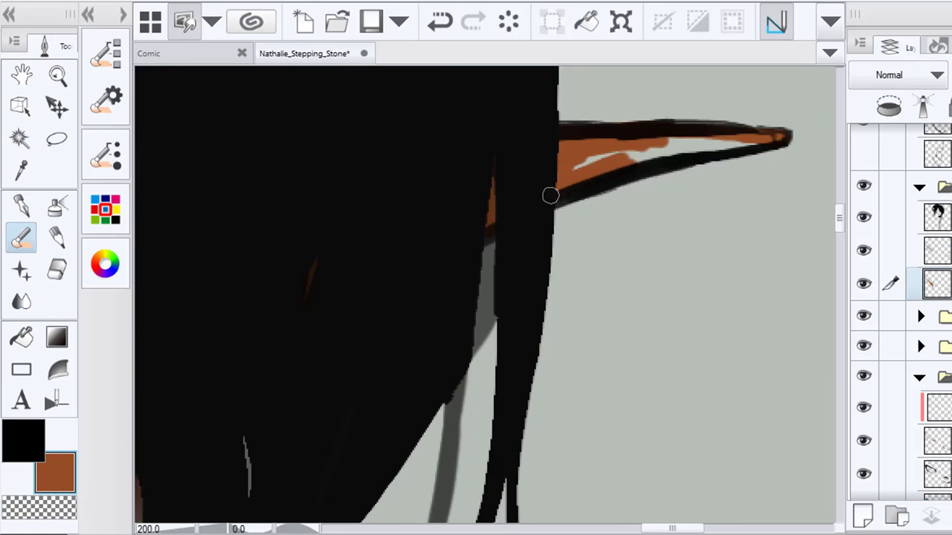
{"action": "mouse_move", "coordinate": [656, 165]}
{"action": "left_mouse_down"}
{"action": "mouse_move", "coordinate": [752, 139]}
{"action": "mouse_move", "coordinate": [635, 144]}
{"action": "mouse_move", "coordinate": [661, 149]}
{"action": "left_mouse_up"}
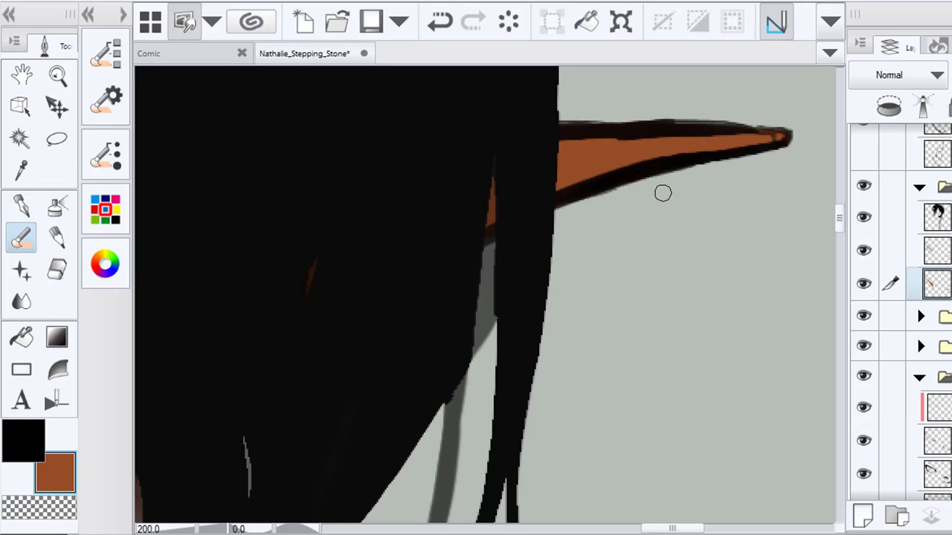
{"action": "scroll", "coordinate": [662, 195], "scroll_direction": "down", "scroll_amount": 8}
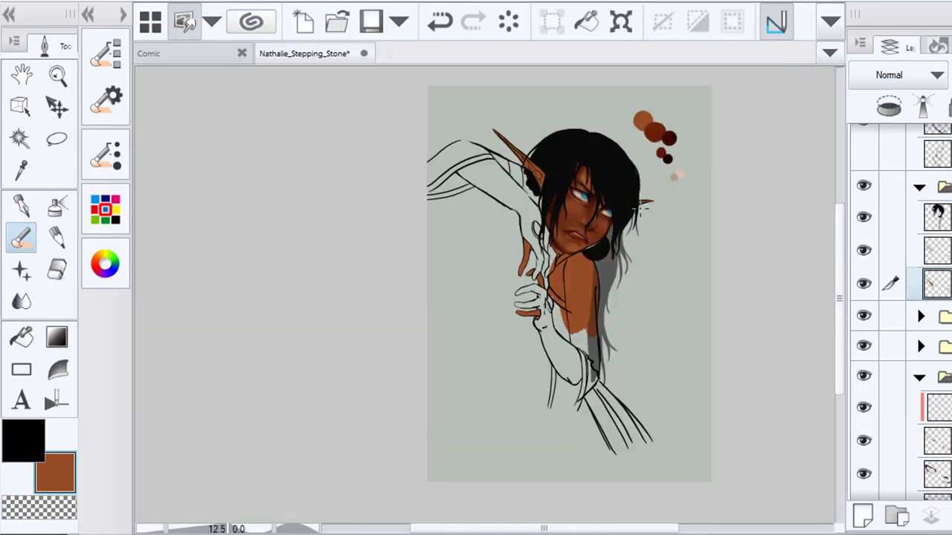
{"action": "scroll", "coordinate": [603, 174], "scroll_direction": "up", "scroll_amount": 4}
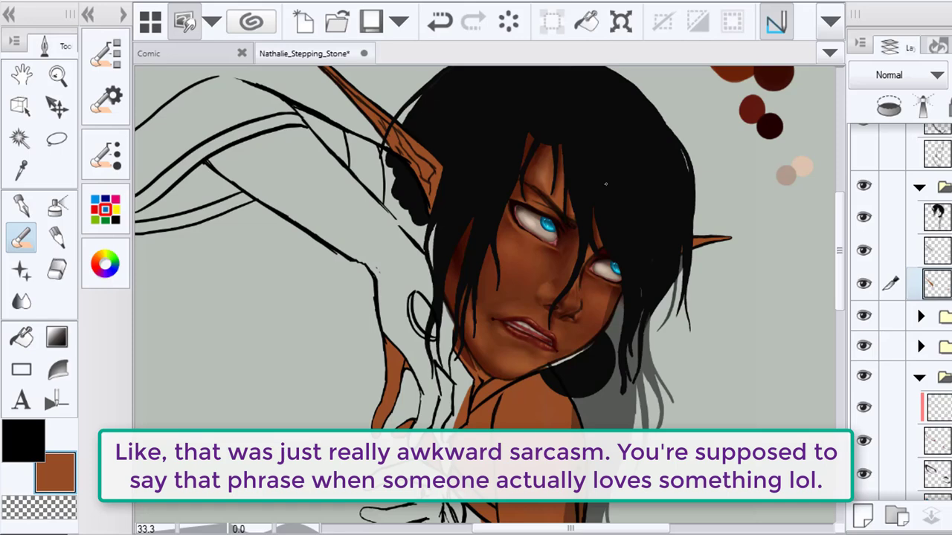
On the face's base colour layer, paint brown skin behind the black patch under the near ear, out to the surrounding lines
{"action": "scroll", "coordinate": [606, 184], "scroll_direction": "up", "scroll_amount": 1}
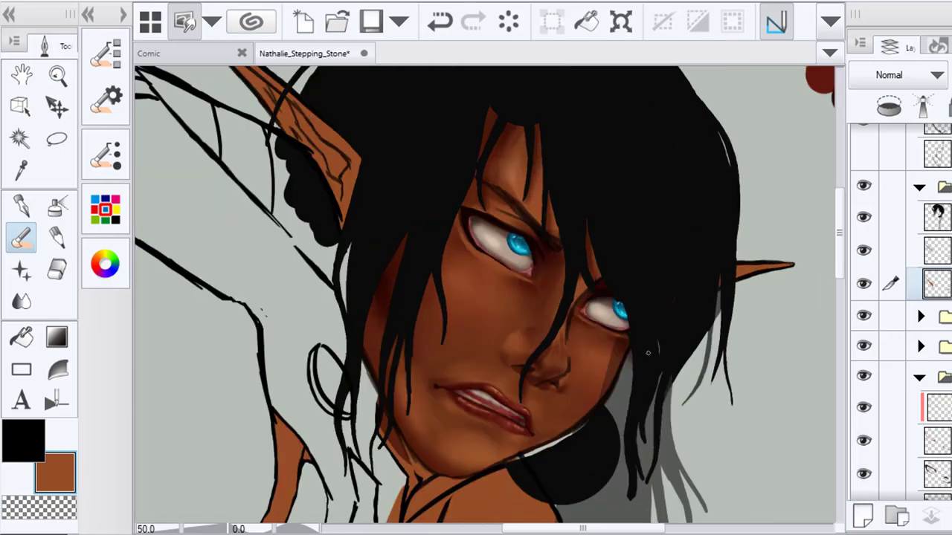
{"action": "scroll", "coordinate": [647, 351], "scroll_direction": "down", "scroll_amount": 1}
{"action": "left_click_drag", "start_coordinate": [656, 344], "coordinate": [659, 177]}
{"action": "left_click_drag", "start_coordinate": [665, 264], "coordinate": [642, 346]}
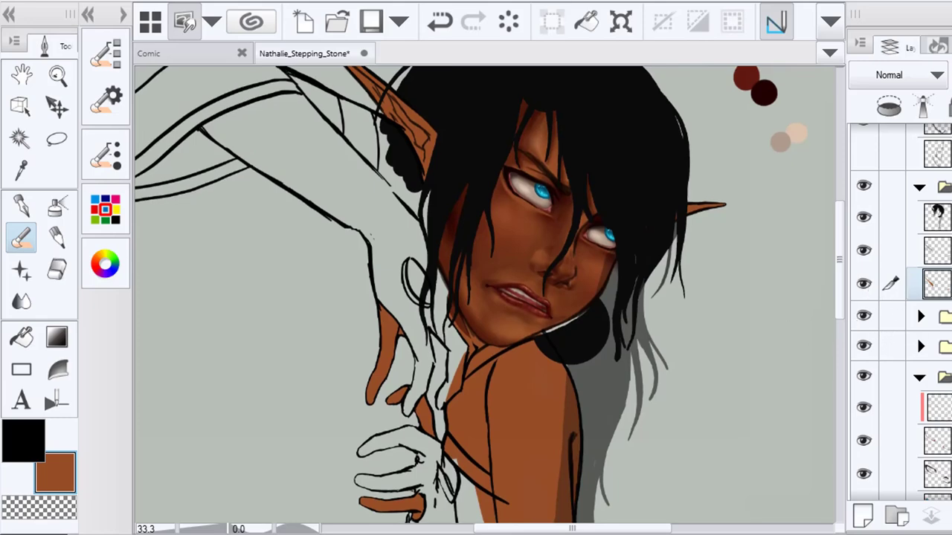
{"action": "scroll", "coordinate": [893, 312], "scroll_direction": "down", "scroll_amount": 5}
{"action": "left_click", "coordinate": [916, 340]}
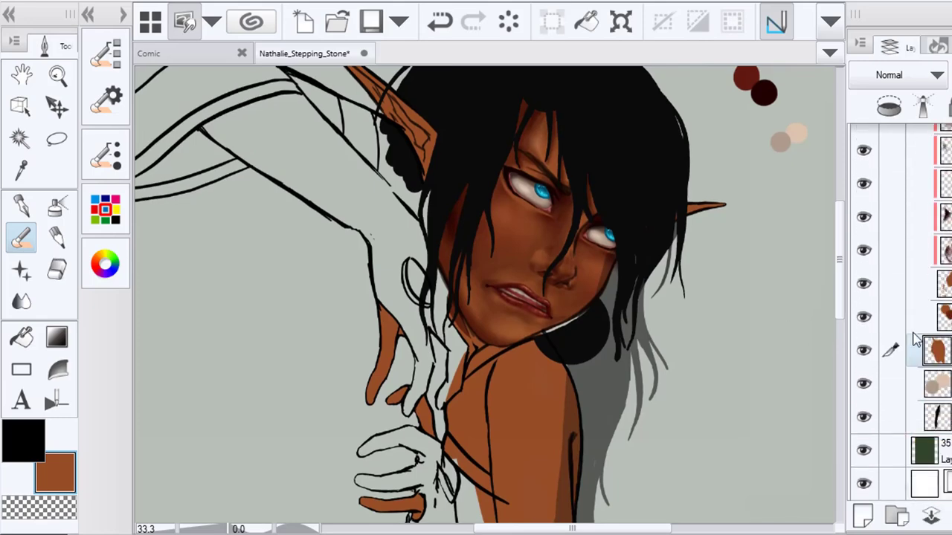
{"action": "scroll", "coordinate": [380, 116], "scroll_direction": "up", "scroll_amount": 3}
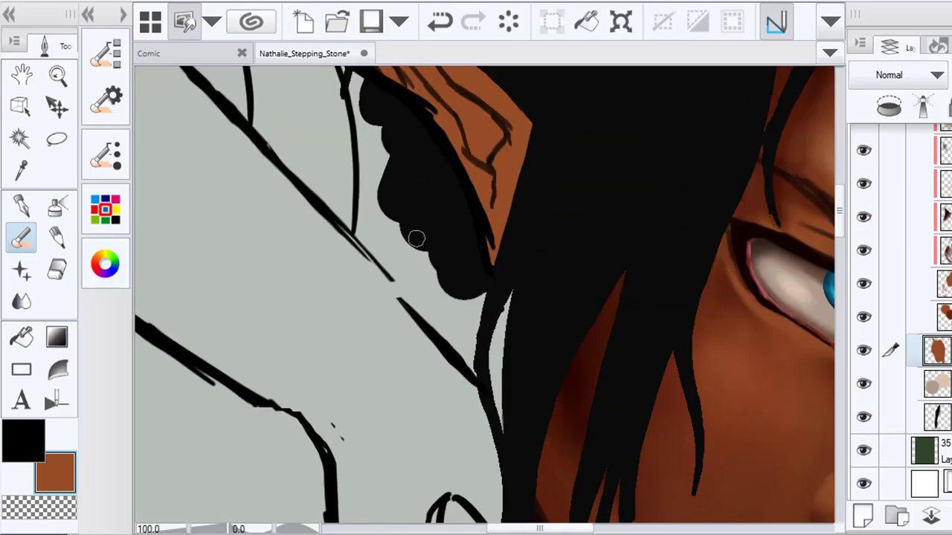
{"action": "mouse_move", "coordinate": [417, 239]}
{"action": "left_mouse_down"}
{"action": "mouse_move", "coordinate": [386, 149]}
{"action": "mouse_move", "coordinate": [399, 223]}
{"action": "mouse_move", "coordinate": [386, 154]}
{"action": "left_mouse_up"}
{"action": "mouse_move", "coordinate": [356, 89]}
{"action": "left_mouse_down"}
{"action": "mouse_move", "coordinate": [410, 211]}
{"action": "mouse_move", "coordinate": [412, 200]}
{"action": "mouse_move", "coordinate": [416, 298]}
{"action": "mouse_move", "coordinate": [421, 279]}
{"action": "left_mouse_up"}
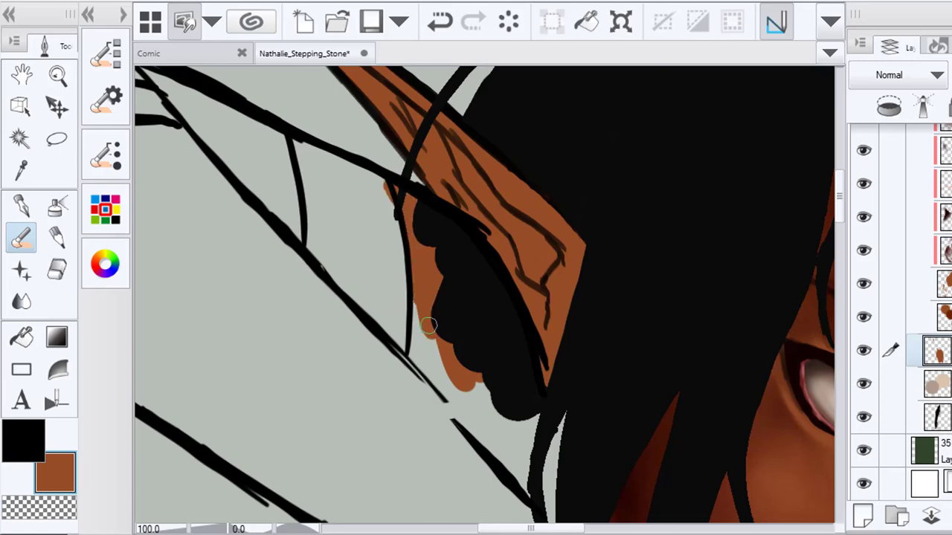
{"action": "left_click_drag", "start_coordinate": [429, 326], "coordinate": [419, 322]}
{"action": "mouse_move", "coordinate": [414, 359]}
{"action": "left_mouse_down"}
{"action": "mouse_move", "coordinate": [476, 419]}
{"action": "mouse_move", "coordinate": [522, 488]}
{"action": "mouse_move", "coordinate": [537, 403]}
{"action": "left_mouse_up"}
{"action": "mouse_move", "coordinate": [541, 459]}
{"action": "left_mouse_down"}
{"action": "mouse_move", "coordinate": [543, 451]}
{"action": "mouse_move", "coordinate": [549, 512]}
{"action": "left_mouse_up"}
{"action": "scroll", "coordinate": [548, 447], "scroll_direction": "down", "scroll_amount": 3}
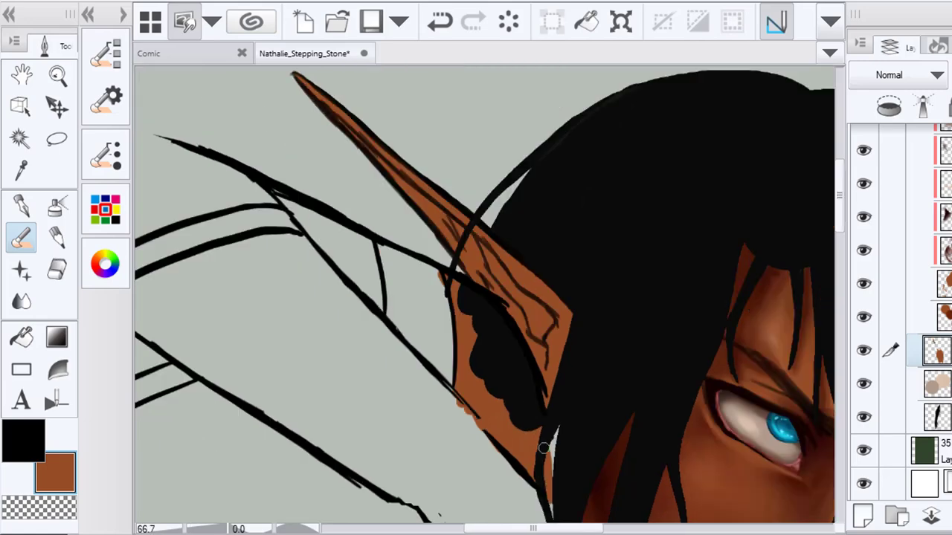
Extend the brown skin base into the gap beside the hair strand below the near ear and down its outline
{"action": "left_click_drag", "start_coordinate": [506, 385], "coordinate": [455, 214]}
{"action": "scroll", "coordinate": [497, 282], "scroll_direction": "up", "scroll_amount": 3}
{"action": "scroll", "coordinate": [497, 284], "scroll_direction": "up", "scroll_amount": 1}
{"action": "mouse_move", "coordinate": [493, 274]}
{"action": "left_mouse_down"}
{"action": "mouse_move", "coordinate": [523, 198]}
{"action": "mouse_move", "coordinate": [502, 441]}
{"action": "mouse_move", "coordinate": [455, 275]}
{"action": "mouse_move", "coordinate": [473, 227]}
{"action": "mouse_move", "coordinate": [498, 217]}
{"action": "left_mouse_up"}
{"action": "mouse_move", "coordinate": [487, 252]}
{"action": "left_mouse_down"}
{"action": "mouse_move", "coordinate": [471, 275]}
{"action": "mouse_move", "coordinate": [464, 347]}
{"action": "left_mouse_up"}
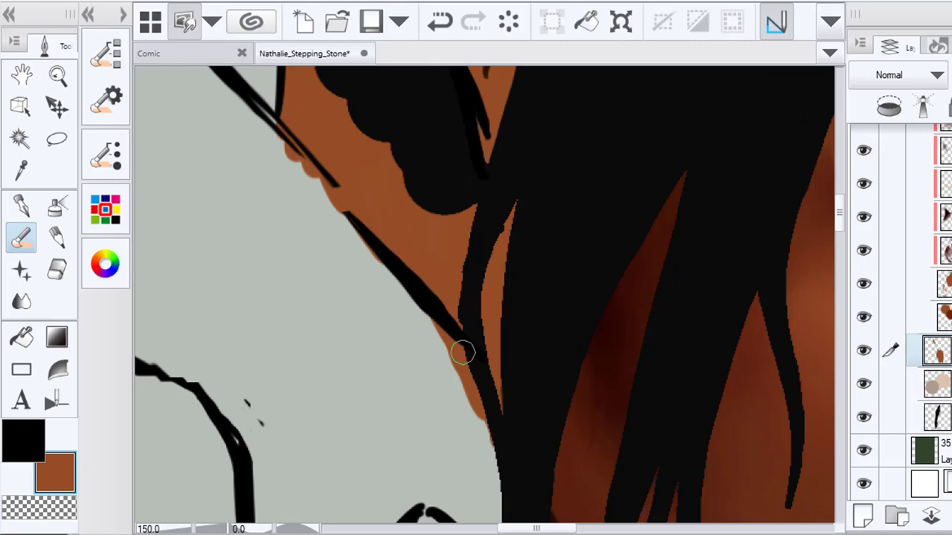
Erase the brown base colour that spills outside the outlines below and behind the near ear
{"action": "left_click", "coordinate": [58, 270]}
{"action": "mouse_move", "coordinate": [255, 189]}
{"action": "left_mouse_down"}
{"action": "mouse_move", "coordinate": [283, 233]}
{"action": "mouse_move", "coordinate": [376, 319]}
{"action": "mouse_move", "coordinate": [439, 457]}
{"action": "left_mouse_up"}
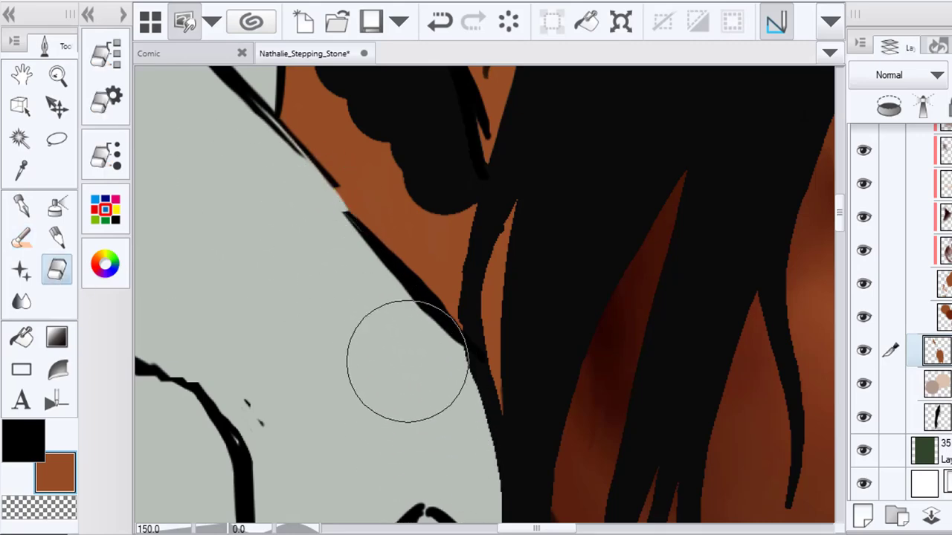
{"action": "scroll", "coordinate": [394, 317], "scroll_direction": "down", "scroll_amount": 2}
{"action": "scroll", "coordinate": [329, 157], "scroll_direction": "up", "scroll_amount": 1}
{"action": "left_click_drag", "start_coordinate": [325, 210], "coordinate": [324, 187]}
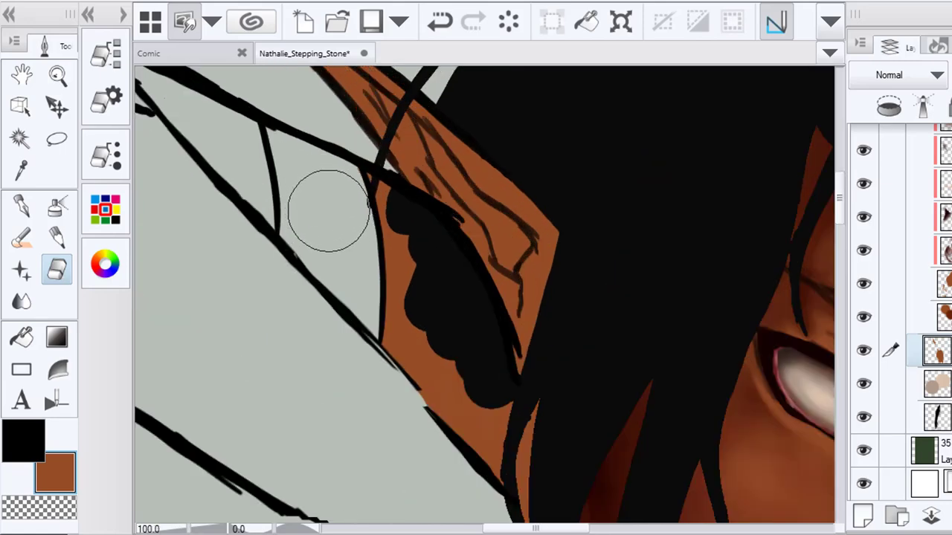
{"action": "key", "text": "["}
{"action": "key", "text": "["}
{"action": "key", "text": "["}
{"action": "key", "text": "["}
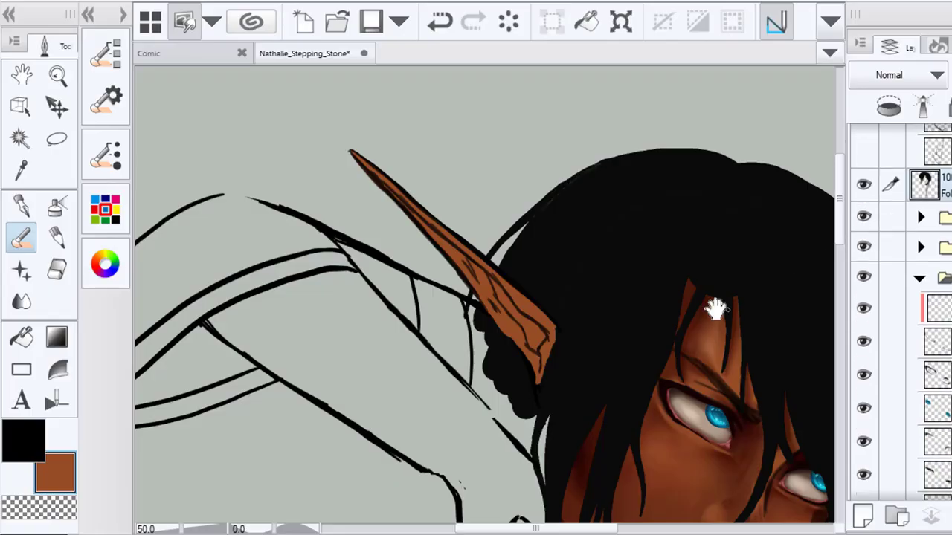
Check the folder beneath the black hair layer by toggling its visibility, try moving it among the face layers, and undo the move
{"action": "left_click_drag", "start_coordinate": [718, 310], "coordinate": [559, 164]}
{"action": "left_click", "coordinate": [864, 248]}
{"action": "left_click", "coordinate": [921, 218]}
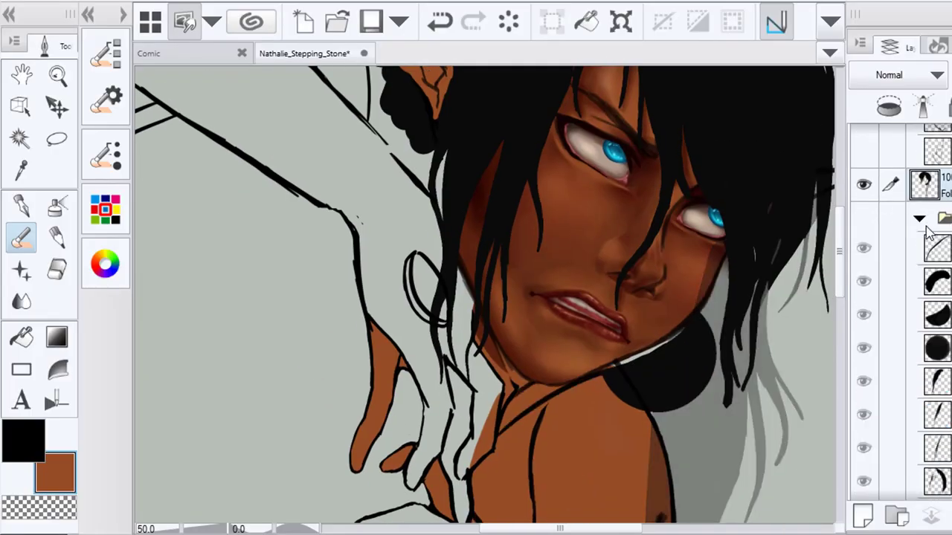
{"action": "left_click", "coordinate": [920, 218]}
{"action": "left_click", "coordinate": [863, 217]}
{"action": "left_click_drag", "start_coordinate": [938, 217], "coordinate": [936, 424]}
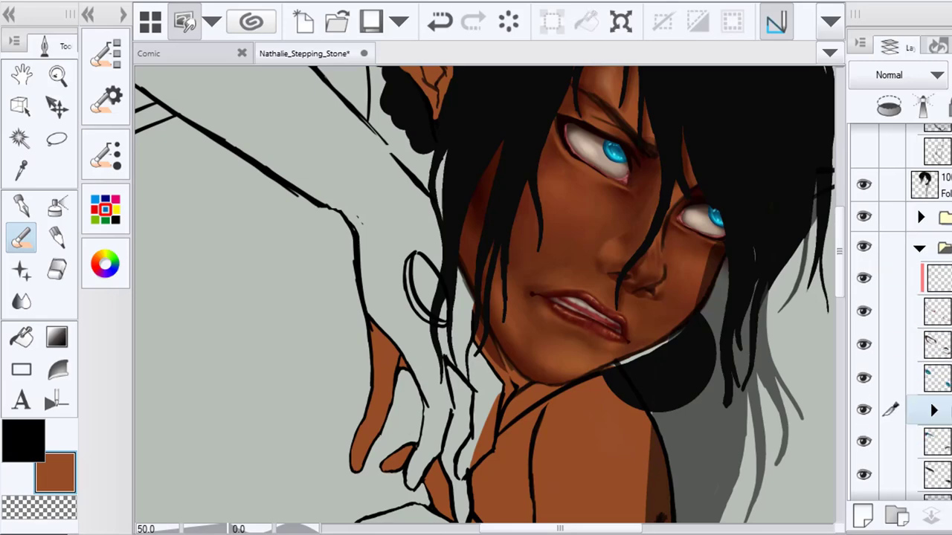
{"action": "left_click", "coordinate": [440, 22]}
Move the long hair strand layer out of its hair folder to the bottom of the face's layers, beneath the pale swatches layer
{"action": "left_click", "coordinate": [921, 217]}
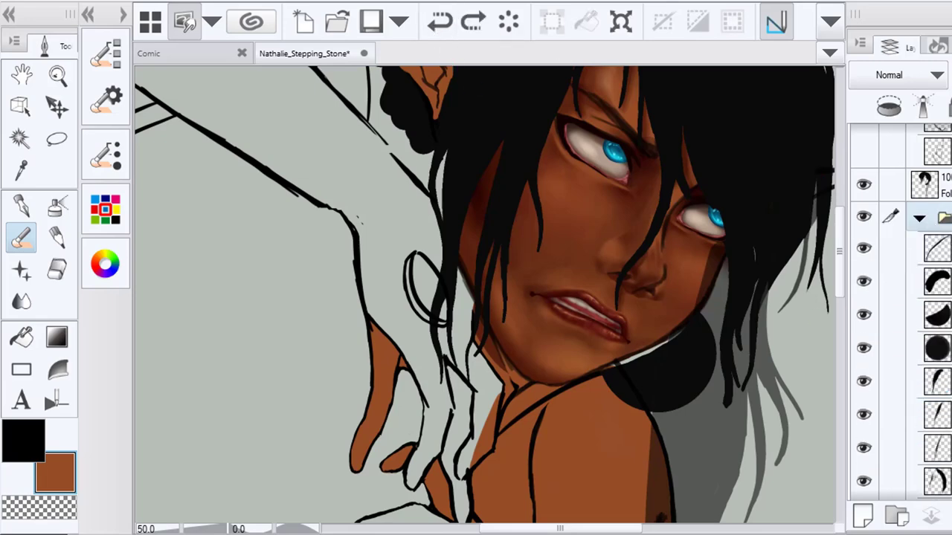
{"action": "scroll", "coordinate": [888, 318], "scroll_direction": "down", "scroll_amount": 3}
{"action": "left_click_drag", "start_coordinate": [936, 313], "coordinate": [934, 455]}
{"action": "left_click", "coordinate": [935, 473]}
{"action": "scroll", "coordinate": [925, 334], "scroll_direction": "up", "scroll_amount": 3}
{"action": "left_click", "coordinate": [920, 315]}
{"action": "scroll", "coordinate": [925, 335], "scroll_direction": "down", "scroll_amount": 3}
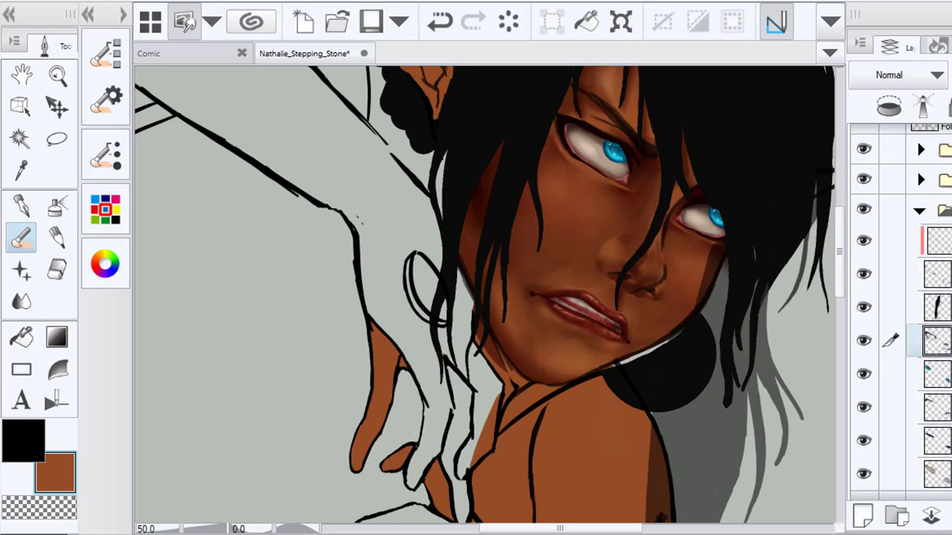
{"action": "left_click_drag", "start_coordinate": [935, 308], "coordinate": [933, 455]}
{"action": "scroll", "coordinate": [926, 371], "scroll_direction": "down", "scroll_amount": 4}
{"action": "scroll", "coordinate": [929, 297], "scroll_direction": "down", "scroll_amount": 2}
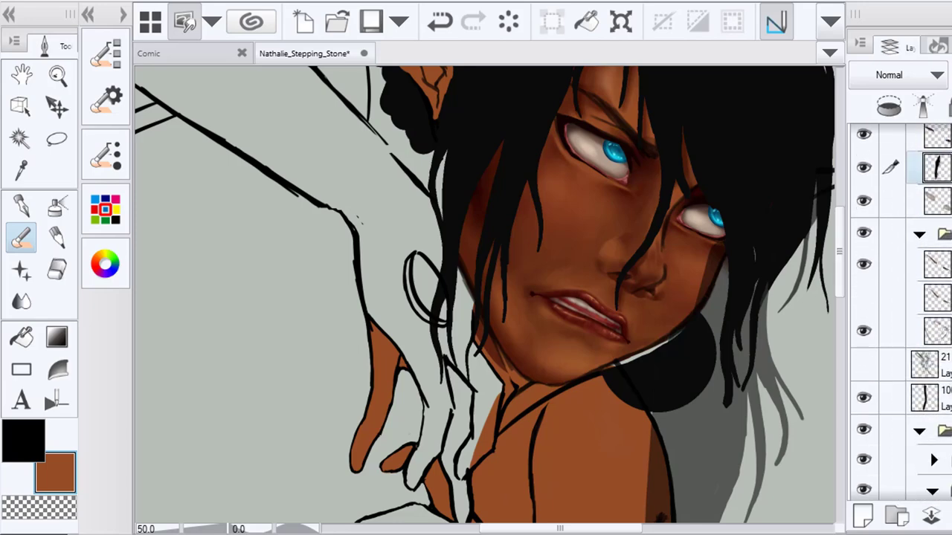
{"action": "left_click_drag", "start_coordinate": [935, 166], "coordinate": [936, 305]}
{"action": "scroll", "coordinate": [929, 305], "scroll_direction": "down", "scroll_amount": 5}
{"action": "left_click_drag", "start_coordinate": [935, 161], "coordinate": [935, 427]}
{"action": "scroll", "coordinate": [935, 356], "scroll_direction": "down", "scroll_amount": 5}
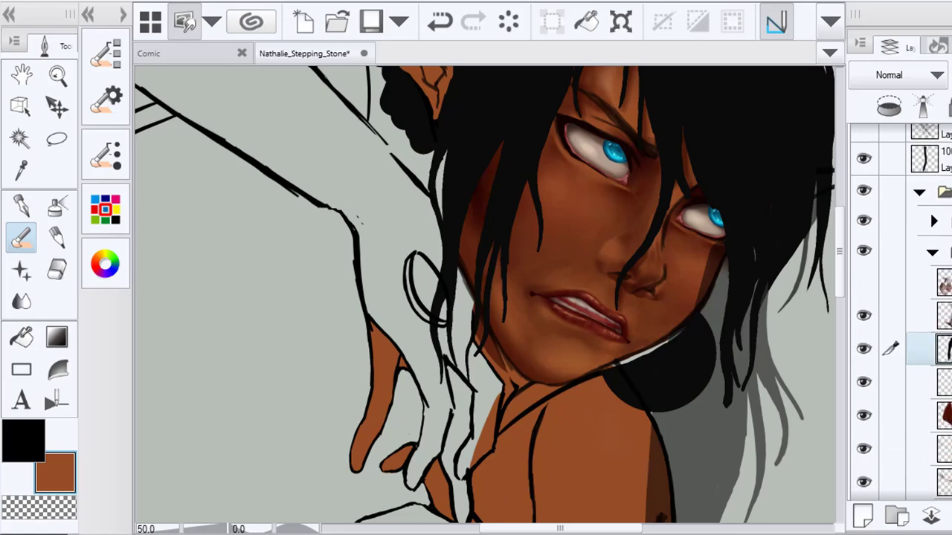
{"action": "left_click_drag", "start_coordinate": [936, 210], "coordinate": [935, 438]}
{"action": "scroll", "coordinate": [936, 439], "scroll_direction": "down", "scroll_amount": 1}
{"action": "scroll", "coordinate": [935, 371], "scroll_direction": "down", "scroll_amount": 3}
{"action": "left_click_drag", "start_coordinate": [935, 278], "coordinate": [935, 452]}
{"action": "scroll", "coordinate": [935, 417], "scroll_direction": "down", "scroll_amount": 3}
{"action": "left_click_drag", "start_coordinate": [935, 317], "coordinate": [935, 429]}
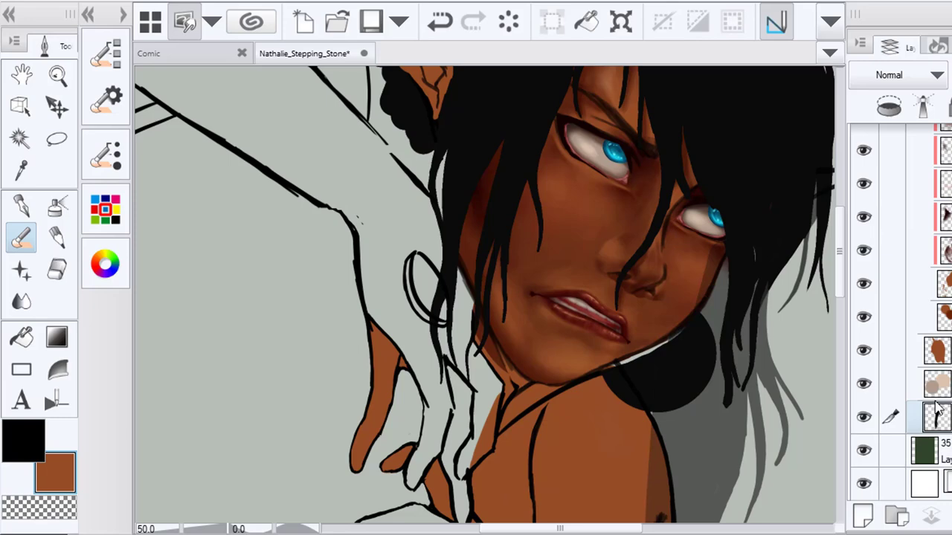
Toggle the visibility of the collapsed hair folders and the mouth folder to check what each one contains
{"action": "key", "text": "ctrl+minus"}
{"action": "key", "text": "ctrl+minus"}
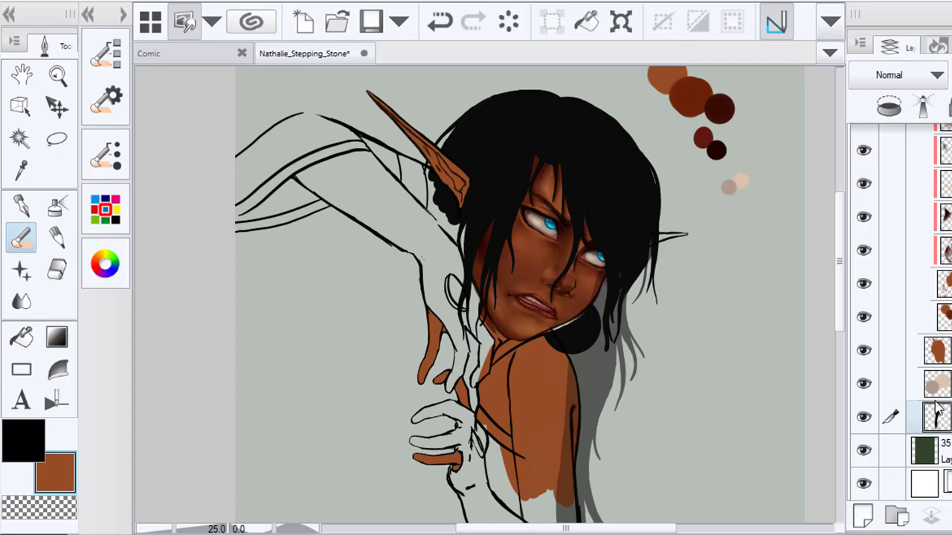
{"action": "scroll", "coordinate": [876, 180], "scroll_direction": "up", "scroll_amount": 10}
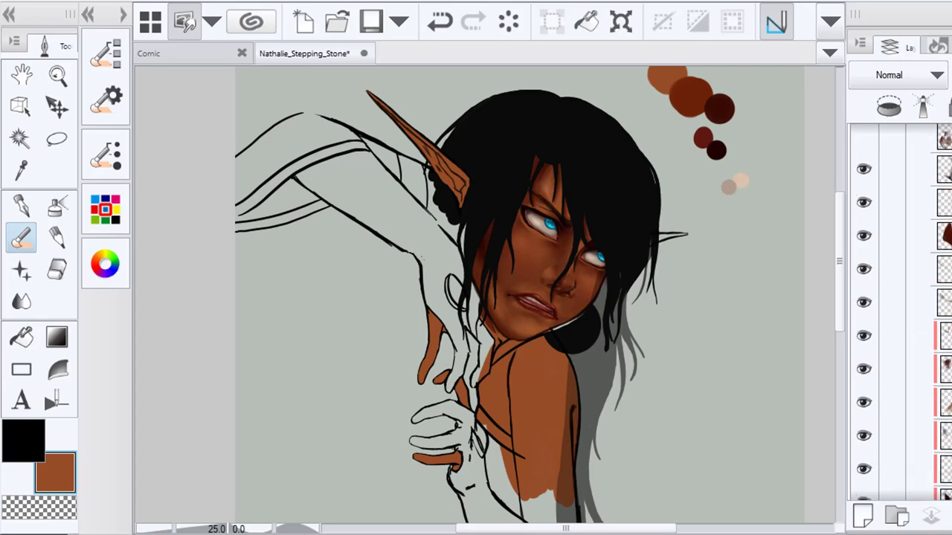
{"action": "left_click", "coordinate": [864, 183]}
{"action": "left_click", "coordinate": [864, 183]}
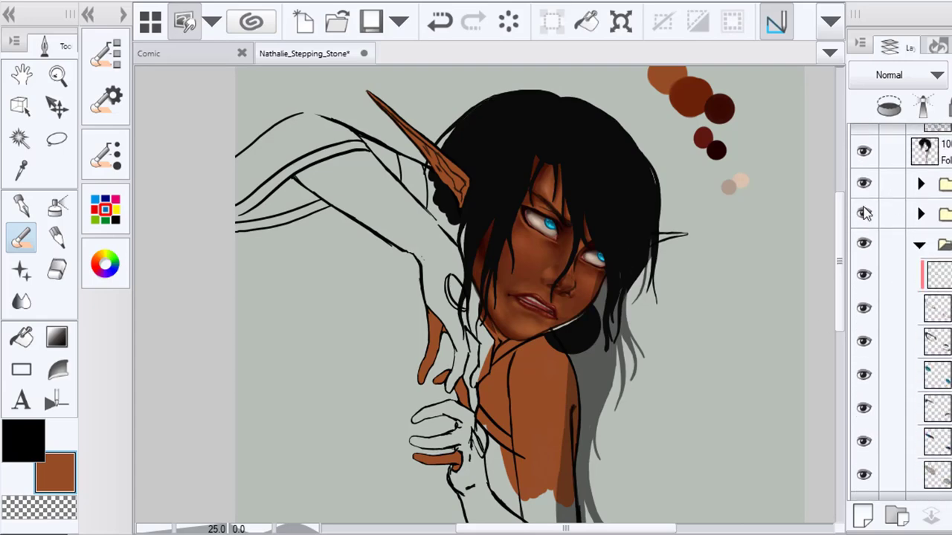
{"action": "left_click", "coordinate": [863, 213]}
{"action": "left_click", "coordinate": [863, 213]}
{"action": "scroll", "coordinate": [862, 231], "scroll_direction": "down", "scroll_amount": 6}
{"action": "left_click", "coordinate": [863, 291]}
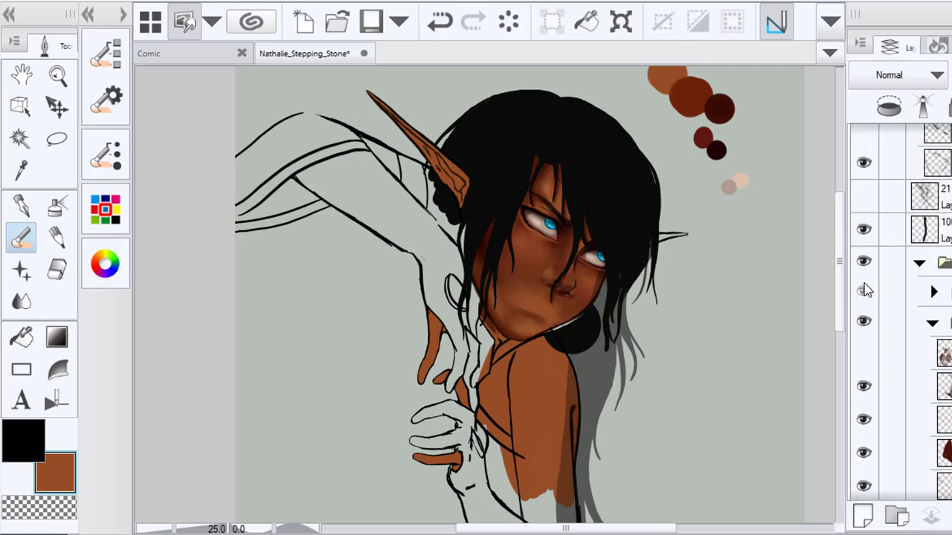
{"action": "left_click", "coordinate": [863, 290]}
Pick the near ear's colour on the canvas and move the ear folder down to directly above the black hair layer
{"action": "left_click", "coordinate": [28, 107]}
{"action": "scroll", "coordinate": [457, 177], "scroll_direction": "up", "scroll_amount": 4}
{"action": "left_click", "coordinate": [444, 187]}
{"action": "scroll", "coordinate": [570, 274], "scroll_direction": "down", "scroll_amount": 5}
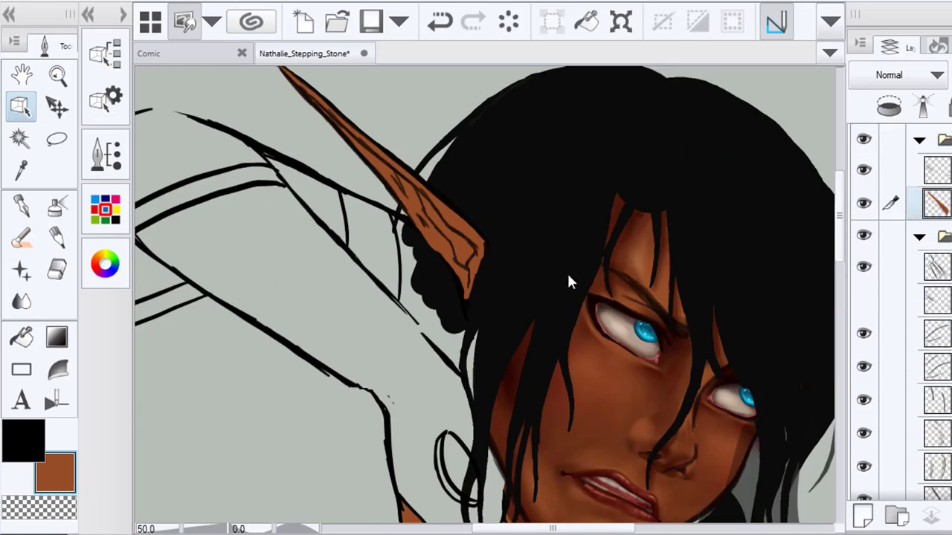
{"action": "scroll", "coordinate": [441, 261], "scroll_direction": "up", "scroll_amount": 5}
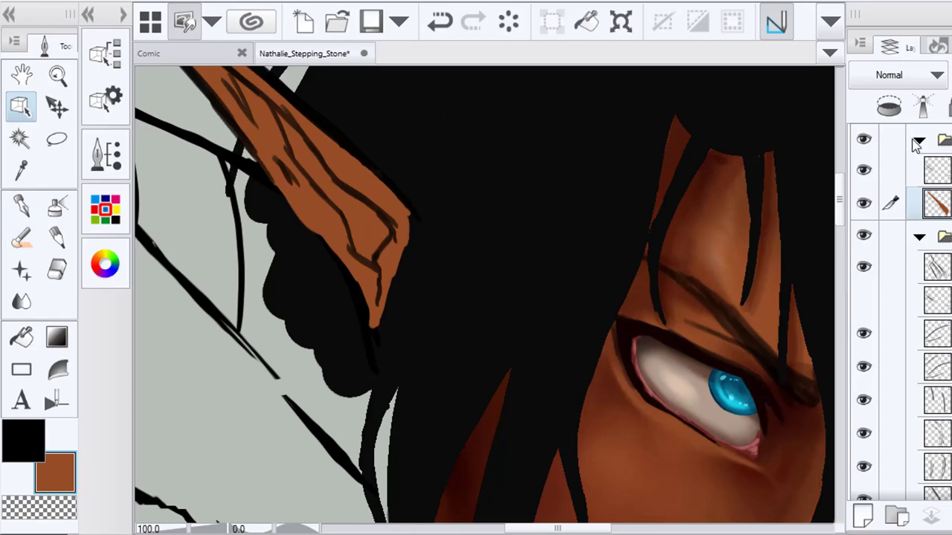
{"action": "scroll", "coordinate": [922, 223], "scroll_direction": "down", "scroll_amount": 4}
{"action": "left_click_drag", "start_coordinate": [941, 193], "coordinate": [941, 376]}
{"action": "left_click", "coordinate": [941, 391]}
{"action": "scroll", "coordinate": [930, 334], "scroll_direction": "down", "scroll_amount": 4}
{"action": "scroll", "coordinate": [929, 335], "scroll_direction": "up", "scroll_amount": 2}
{"action": "mouse_move", "coordinate": [945, 259]}
{"action": "left_mouse_down"}
{"action": "mouse_move", "coordinate": [945, 307]}
{"action": "mouse_move", "coordinate": [945, 247]}
{"action": "left_mouse_up"}
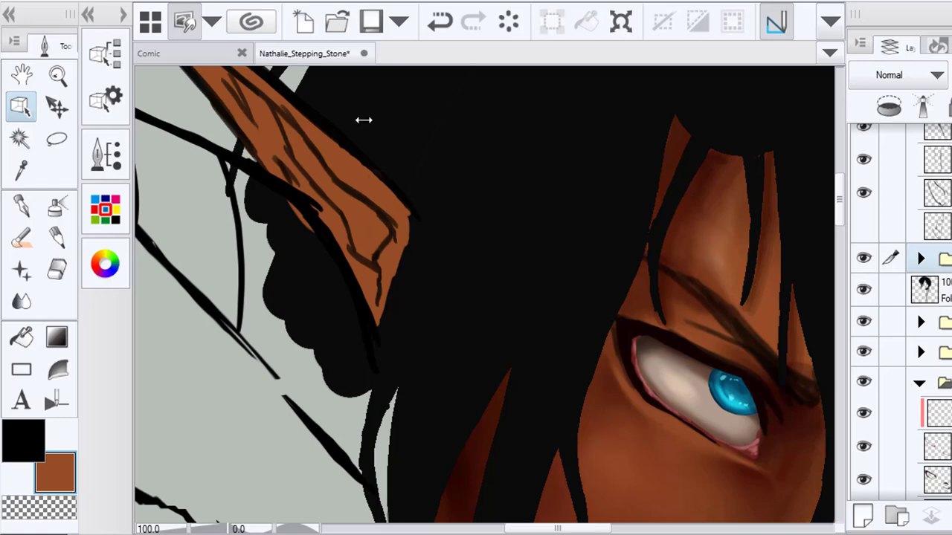
{"action": "scroll", "coordinate": [372, 230], "scroll_direction": "down", "scroll_amount": 1}
Paint the brown base along the near ear's inner edge and lower tip on the ear colour layer
{"action": "key", "text": "e"}
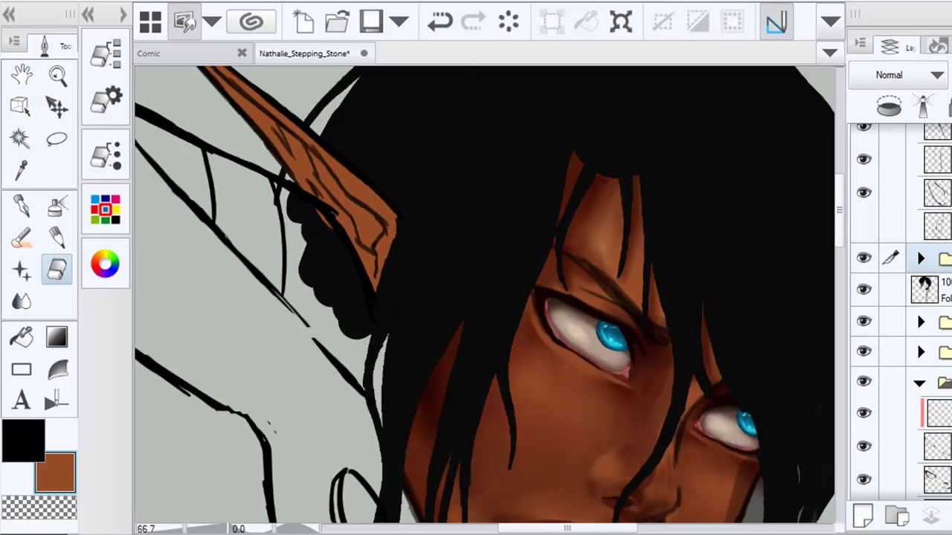
{"action": "left_click", "coordinate": [866, 258]}
{"action": "left_click", "coordinate": [866, 258]}
{"action": "left_click", "coordinate": [921, 258]}
{"action": "left_click", "coordinate": [935, 322]}
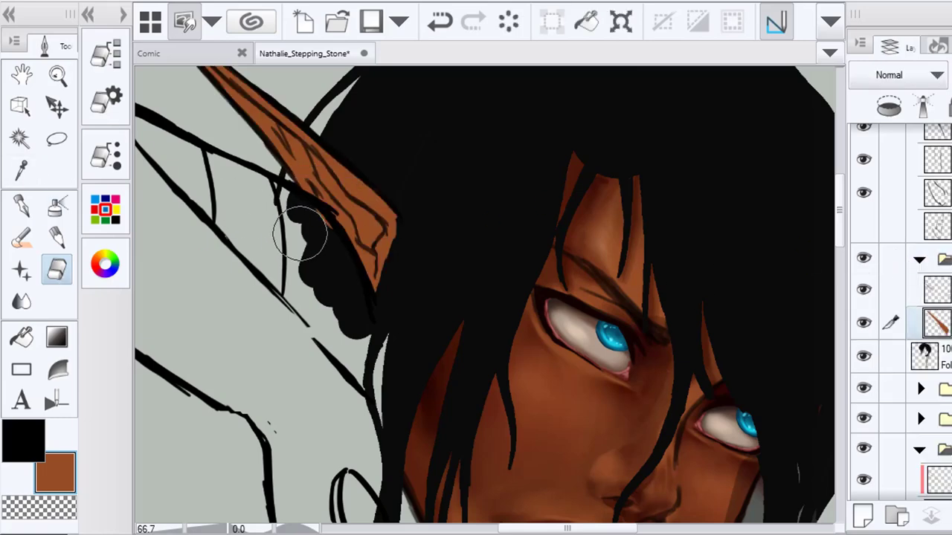
{"action": "key", "text": "b"}
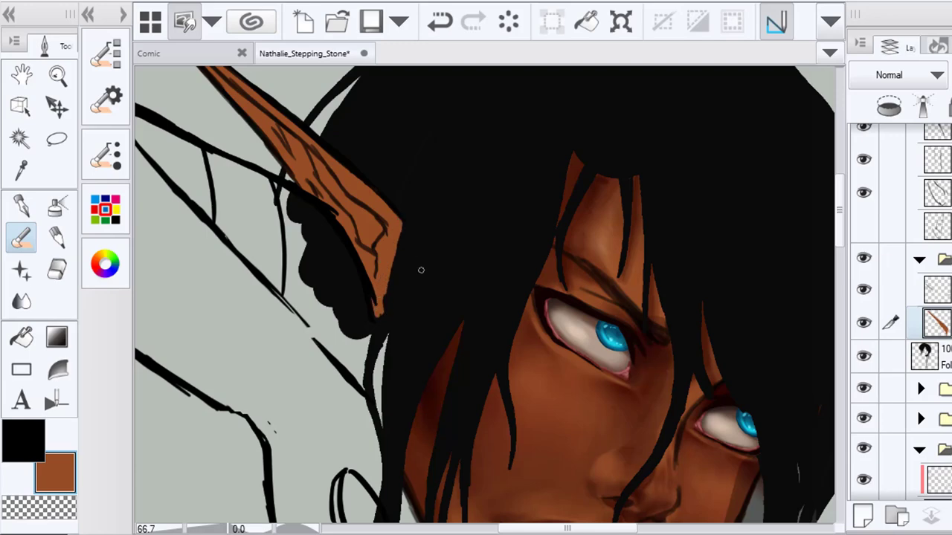
{"action": "scroll", "coordinate": [897, 142], "scroll_direction": "down", "scroll_amount": 5}
{"action": "scroll", "coordinate": [900, 312], "scroll_direction": "up", "scroll_amount": 4}
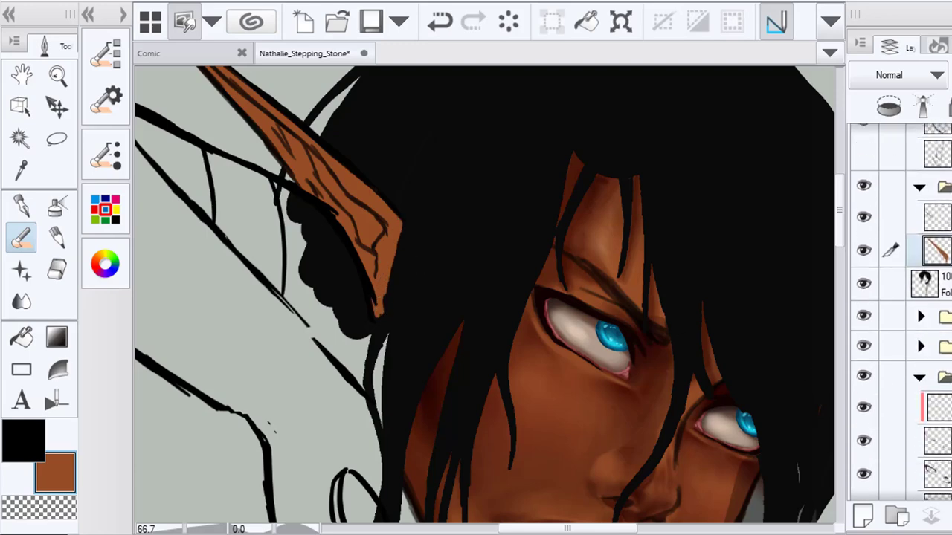
Try moving the black hair layer up into the ear folder, and undo the move
{"action": "key", "text": "ctrl+z"}
{"action": "left_click_drag", "start_coordinate": [923, 286], "coordinate": [927, 236]}
{"action": "left_click", "coordinate": [439, 21]}
Erase the excess brown along the near ear's inner edge on the ear colour layer
{"action": "left_click", "coordinate": [938, 260]}
{"action": "key", "text": "ctrl+plus"}
{"action": "key", "text": "e"}
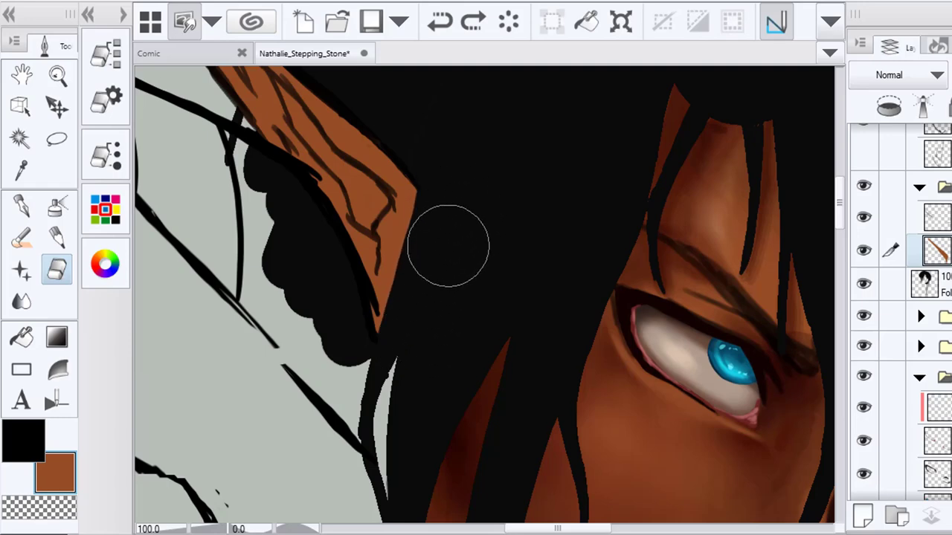
{"action": "left_click_drag", "start_coordinate": [452, 215], "coordinate": [462, 285]}
Paint the brown base colour inside the far ear's outline, from its tip to the hair
{"action": "scroll", "coordinate": [463, 293], "scroll_direction": "down", "scroll_amount": 3}
{"action": "left_click_drag", "start_coordinate": [521, 356], "coordinate": [533, 278]}
{"action": "left_click", "coordinate": [22, 238]}
{"action": "scroll", "coordinate": [749, 250], "scroll_direction": "up", "scroll_amount": 4}
{"action": "scroll", "coordinate": [770, 247], "scroll_direction": "up", "scroll_amount": 1}
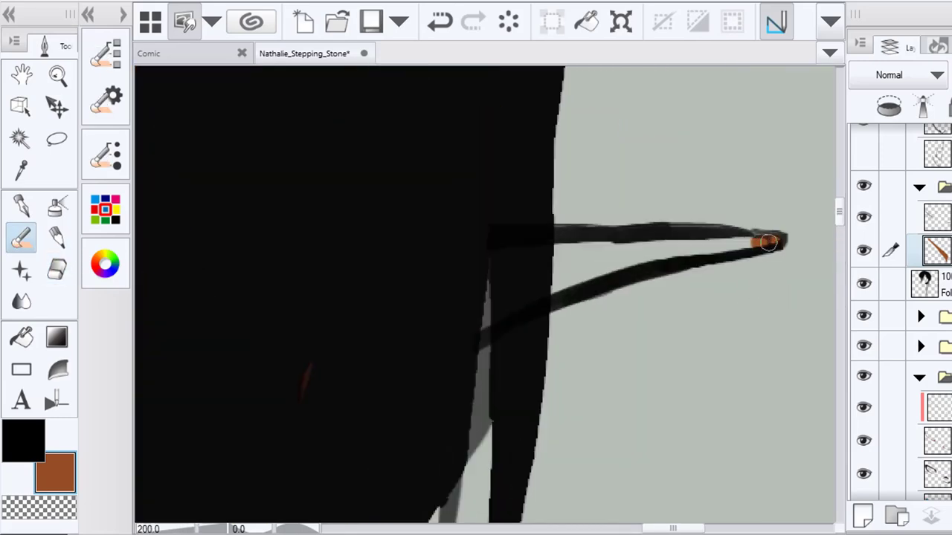
{"action": "mouse_move", "coordinate": [759, 239]}
{"action": "left_mouse_down"}
{"action": "mouse_move", "coordinate": [516, 239]}
{"action": "mouse_move", "coordinate": [497, 249]}
{"action": "mouse_move", "coordinate": [484, 329]}
{"action": "mouse_move", "coordinate": [548, 271]}
{"action": "mouse_move", "coordinate": [499, 267]}
{"action": "mouse_move", "coordinate": [502, 254]}
{"action": "mouse_move", "coordinate": [636, 247]}
{"action": "mouse_move", "coordinate": [549, 260]}
{"action": "mouse_move", "coordinate": [488, 244]}
{"action": "left_mouse_up"}
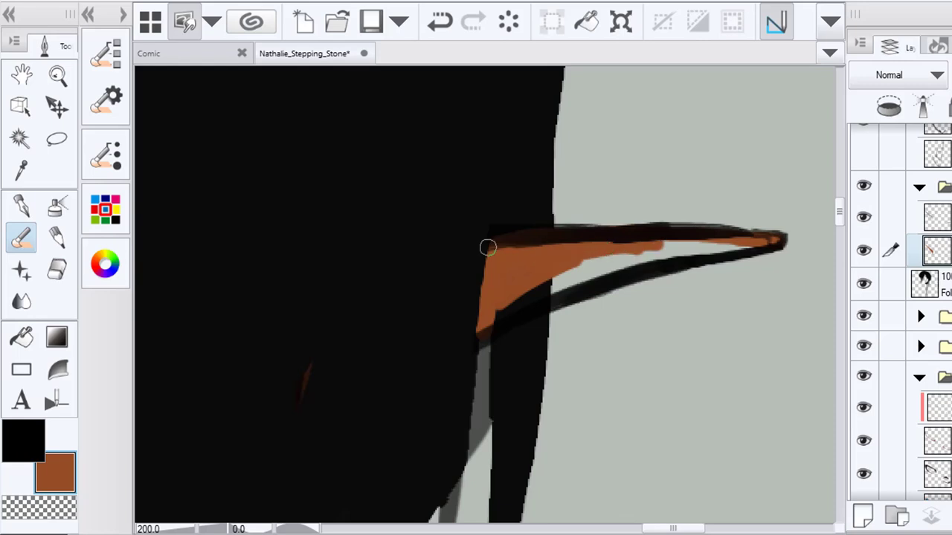
Move the black hair layer to the top of the ear folder, above the ear's line and colour layers
{"action": "key", "text": "o"}
{"action": "left_click", "coordinate": [875, 285]}
{"action": "left_click_drag", "start_coordinate": [876, 285], "coordinate": [874, 217]}
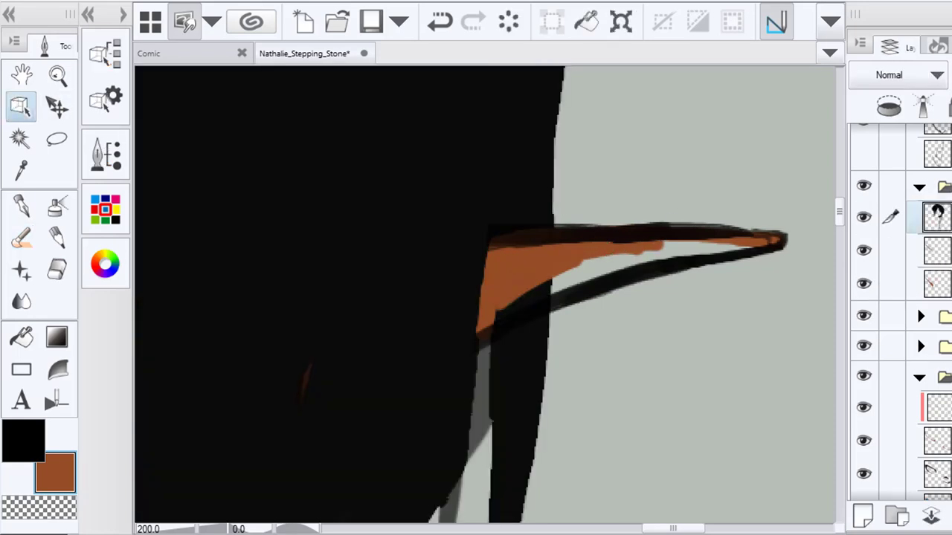
{"action": "scroll", "coordinate": [437, 333], "scroll_direction": "down", "scroll_amount": 5}
{"action": "left_click_drag", "start_coordinate": [414, 319], "coordinate": [620, 332]}
Select the near ear's coloured shape with the magic wand, try clearing the black hair inside it, and undo the clearing
{"action": "left_click", "coordinate": [933, 284]}
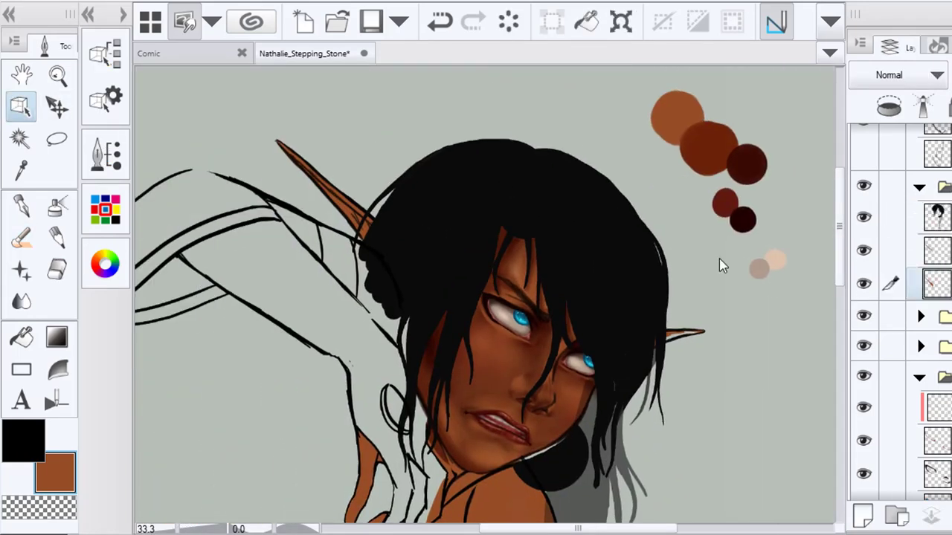
{"action": "left_click", "coordinate": [20, 138]}
{"action": "left_click", "coordinate": [344, 207]}
{"action": "key", "text": "alt+]"}
{"action": "key", "text": "alt+]"}
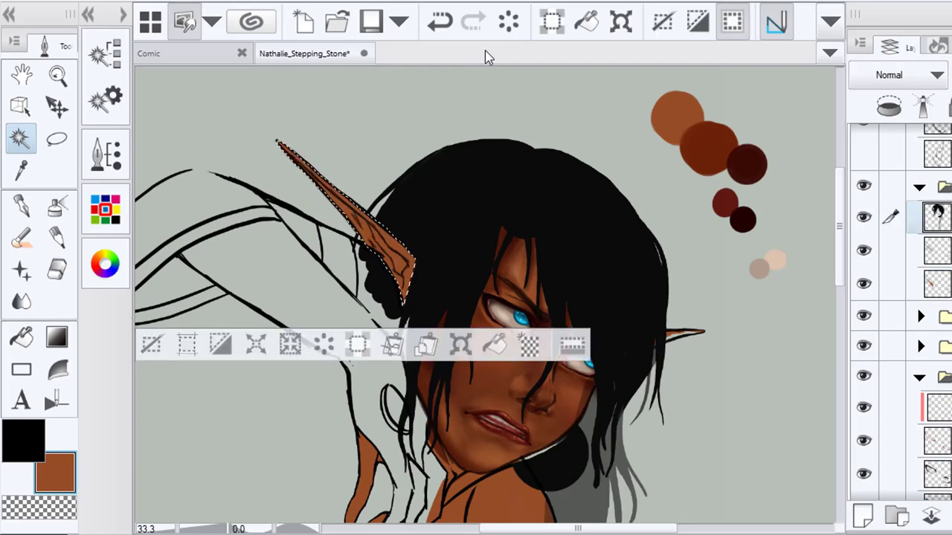
{"action": "left_click", "coordinate": [440, 22]}
Erase the black hair covering the near ear within the selection on the hair layer, and deselect
{"action": "scroll", "coordinate": [409, 265], "scroll_direction": "up", "scroll_amount": 2}
{"action": "mouse_move", "coordinate": [352, 192]}
{"action": "left_mouse_down"}
{"action": "mouse_move", "coordinate": [345, 217]}
{"action": "mouse_move", "coordinate": [365, 335]}
{"action": "mouse_move", "coordinate": [347, 356]}
{"action": "left_mouse_up"}
{"action": "key", "text": "ctrl+d"}
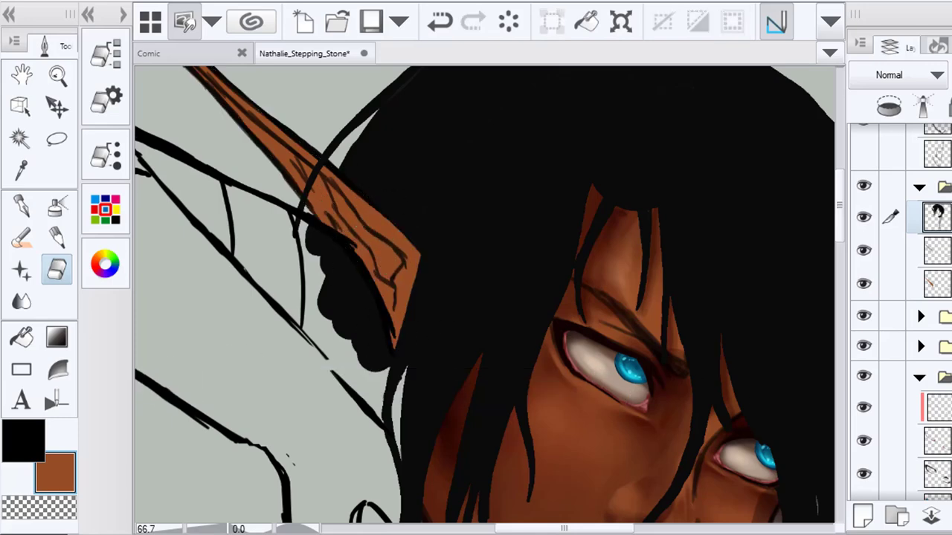
Fill the remaining gap in the far ear with the sampled brown on the ear colour layer, up to the hair
{"action": "left_click", "coordinate": [896, 283]}
{"action": "left_click", "coordinate": [23, 242]}
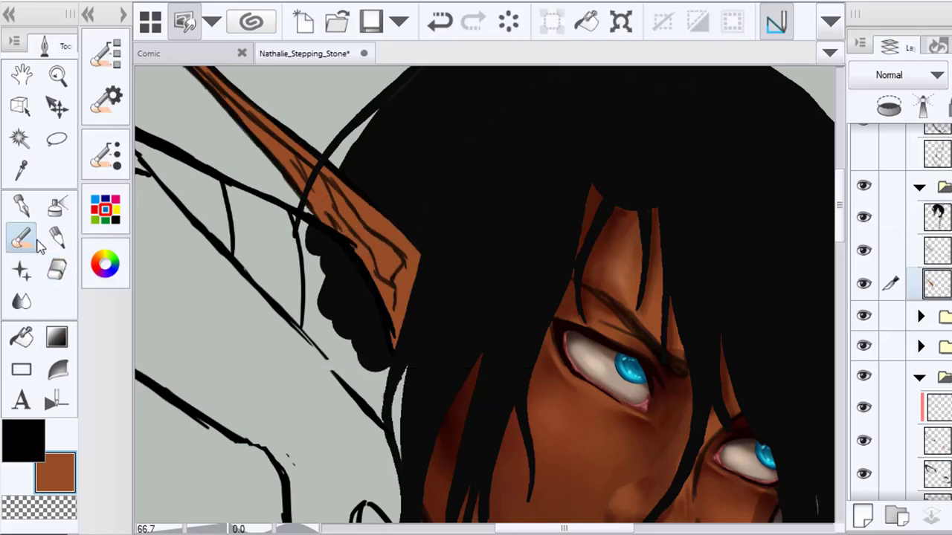
{"action": "left_click", "coordinate": [570, 346], "text": "alt"}
{"action": "left_click_drag", "start_coordinate": [550, 318], "coordinate": [414, 148]}
{"action": "left_click", "coordinate": [746, 236], "text": "ctrl"}
{"action": "left_click", "coordinate": [746, 236], "text": "ctrl"}
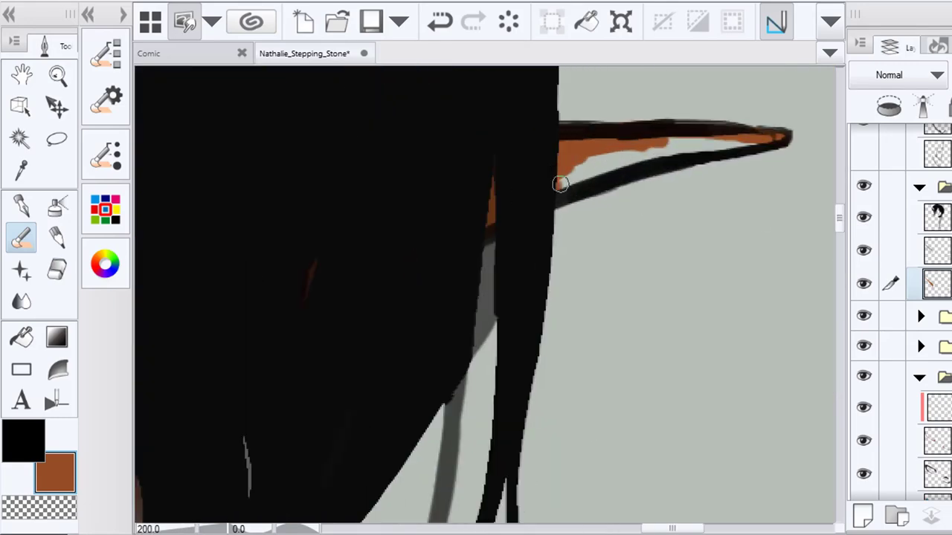
{"action": "left_click_drag", "start_coordinate": [560, 183], "coordinate": [611, 172]}
{"action": "mouse_move", "coordinate": [560, 196]}
{"action": "left_mouse_down"}
{"action": "mouse_move", "coordinate": [744, 144]}
{"action": "mouse_move", "coordinate": [703, 152]}
{"action": "mouse_move", "coordinate": [721, 138]}
{"action": "mouse_move", "coordinate": [687, 139]}
{"action": "mouse_move", "coordinate": [552, 174]}
{"action": "left_mouse_up"}
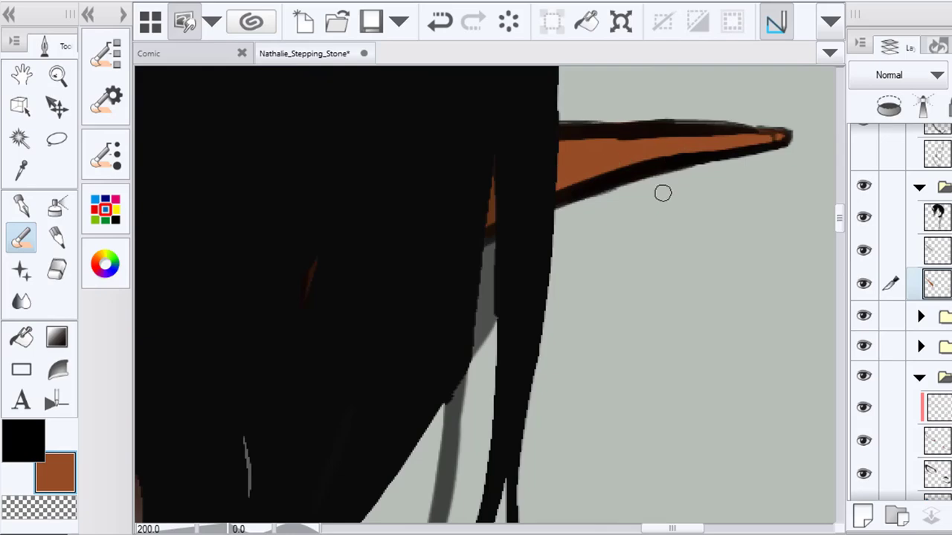
{"action": "scroll", "coordinate": [662, 193], "scroll_direction": "down", "scroll_amount": 5}
{"action": "scroll", "coordinate": [602, 174], "scroll_direction": "up", "scroll_amount": 3}
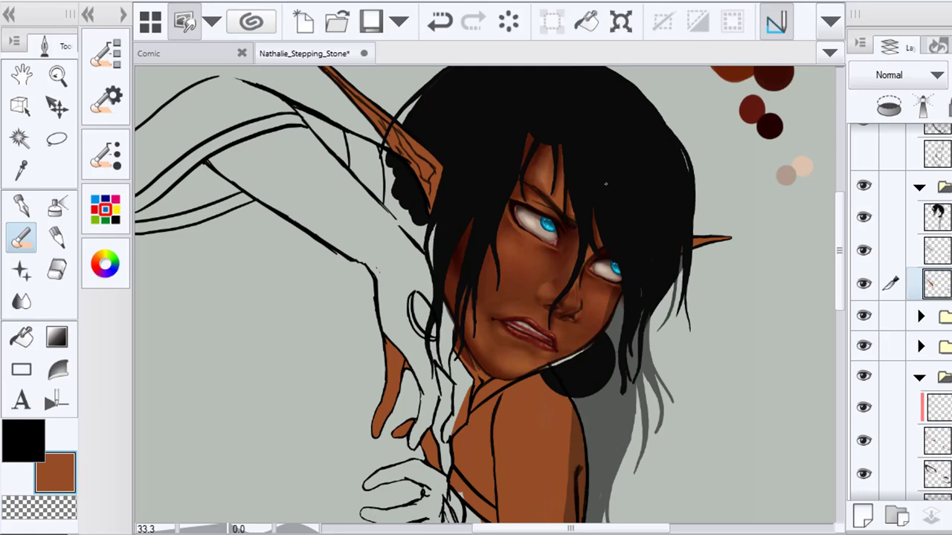
Paint the brown base colour on the skin layer around the black clump in the near ear, down along the hair
{"action": "scroll", "coordinate": [605, 184], "scroll_direction": "up", "scroll_amount": 1}
{"action": "scroll", "coordinate": [653, 353], "scroll_direction": "down", "scroll_amount": 1}
{"action": "mouse_move", "coordinate": [661, 433]}
{"action": "left_mouse_down"}
{"action": "mouse_move", "coordinate": [665, 268]}
{"action": "mouse_move", "coordinate": [641, 347]}
{"action": "left_mouse_up"}
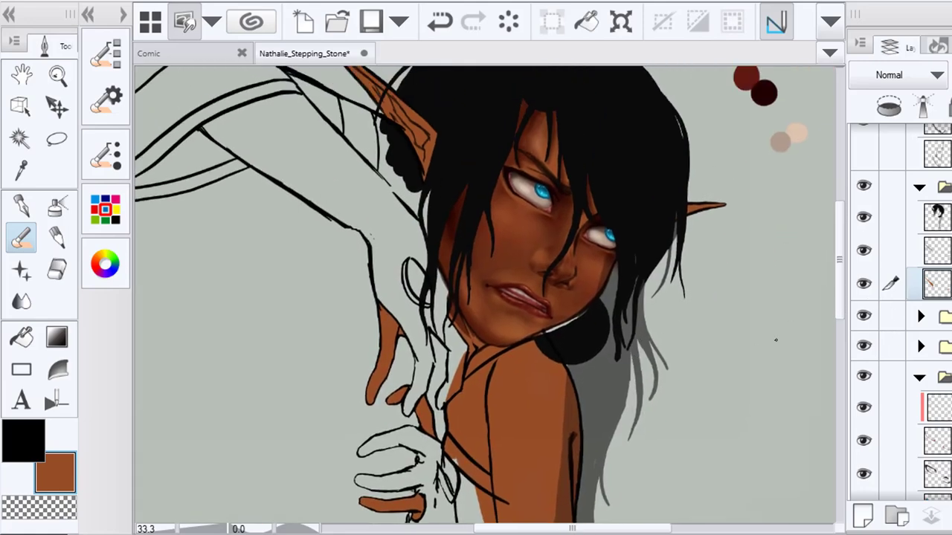
{"action": "scroll", "coordinate": [933, 328], "scroll_direction": "down", "scroll_amount": 10}
{"action": "left_click", "coordinate": [938, 350]}
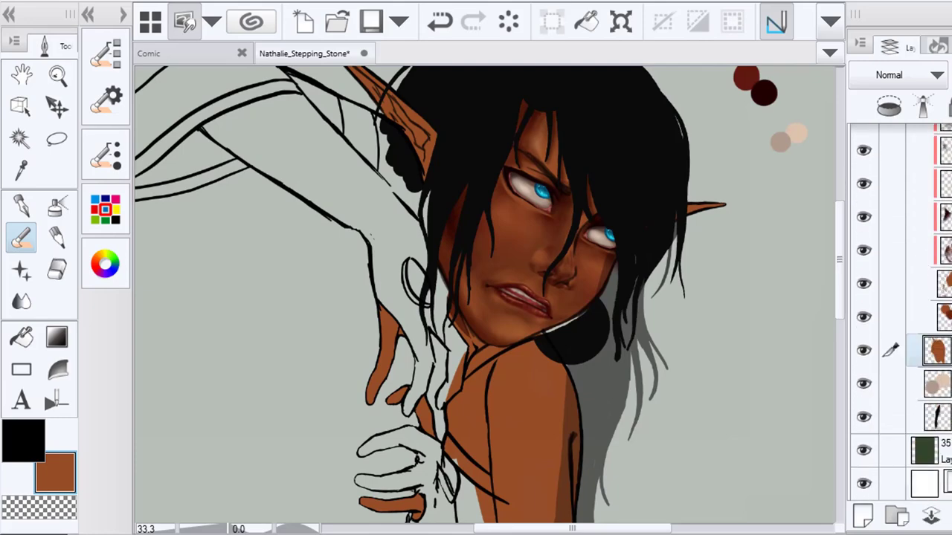
{"action": "scroll", "coordinate": [388, 149], "scroll_direction": "up", "scroll_amount": 4}
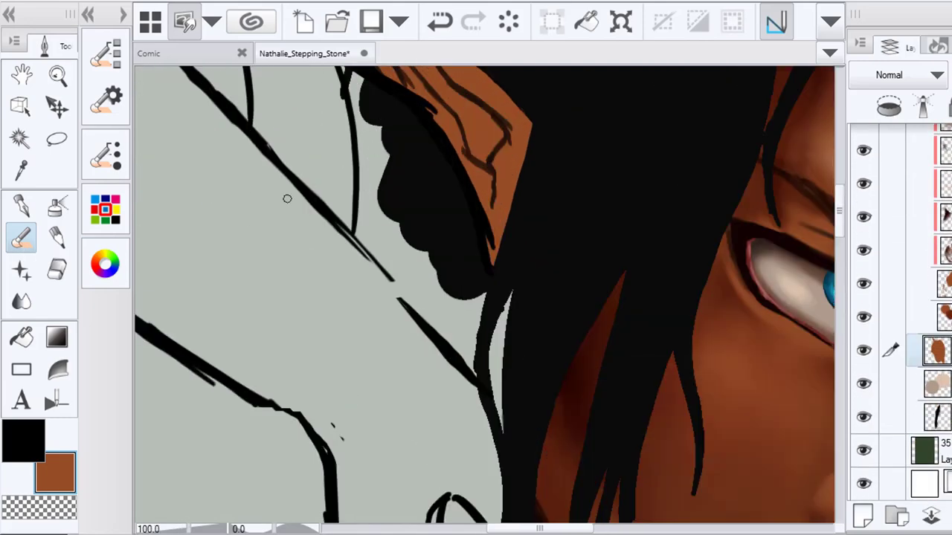
{"action": "mouse_move", "coordinate": [427, 252]}
{"action": "left_mouse_down"}
{"action": "mouse_move", "coordinate": [385, 136]}
{"action": "mouse_move", "coordinate": [409, 235]}
{"action": "mouse_move", "coordinate": [375, 118]}
{"action": "left_mouse_up"}
{"action": "left_click_drag", "start_coordinate": [394, 159], "coordinate": [448, 280]}
{"action": "mouse_move", "coordinate": [408, 215]}
{"action": "left_mouse_down"}
{"action": "mouse_move", "coordinate": [405, 190]}
{"action": "mouse_move", "coordinate": [427, 314]}
{"action": "mouse_move", "coordinate": [417, 266]}
{"action": "mouse_move", "coordinate": [413, 360]}
{"action": "mouse_move", "coordinate": [452, 413]}
{"action": "mouse_move", "coordinate": [433, 351]}
{"action": "mouse_move", "coordinate": [474, 349]}
{"action": "mouse_move", "coordinate": [532, 492]}
{"action": "left_mouse_up"}
{"action": "left_click_drag", "start_coordinate": [536, 435], "coordinate": [538, 424]}
{"action": "mouse_move", "coordinate": [548, 451]}
{"action": "left_mouse_down"}
{"action": "mouse_move", "coordinate": [550, 519]}
{"action": "mouse_move", "coordinate": [546, 438]}
{"action": "mouse_move", "coordinate": [494, 321]}
{"action": "left_mouse_up"}
{"action": "scroll", "coordinate": [548, 455], "scroll_direction": "down", "scroll_amount": 3}
{"action": "scroll", "coordinate": [495, 325], "scroll_direction": "up", "scroll_amount": 4}
{"action": "mouse_move", "coordinate": [506, 244]}
{"action": "left_mouse_down"}
{"action": "mouse_move", "coordinate": [513, 227]}
{"action": "mouse_move", "coordinate": [501, 419]}
{"action": "mouse_move", "coordinate": [484, 212]}
{"action": "mouse_move", "coordinate": [471, 325]}
{"action": "mouse_move", "coordinate": [435, 338]}
{"action": "left_mouse_up"}
Erase the brown that spills past the near ear's outer outline, and reduce the eraser size
{"action": "key", "text": "e"}
{"action": "mouse_move", "coordinate": [298, 208]}
{"action": "left_mouse_down"}
{"action": "mouse_move", "coordinate": [238, 166]}
{"action": "mouse_move", "coordinate": [287, 240]}
{"action": "mouse_move", "coordinate": [379, 334]}
{"action": "mouse_move", "coordinate": [424, 419]}
{"action": "mouse_move", "coordinate": [404, 372]}
{"action": "left_mouse_up"}
{"action": "scroll", "coordinate": [383, 217], "scroll_direction": "down", "scroll_amount": 4}
{"action": "scroll", "coordinate": [383, 217], "scroll_direction": "up", "scroll_amount": 3}
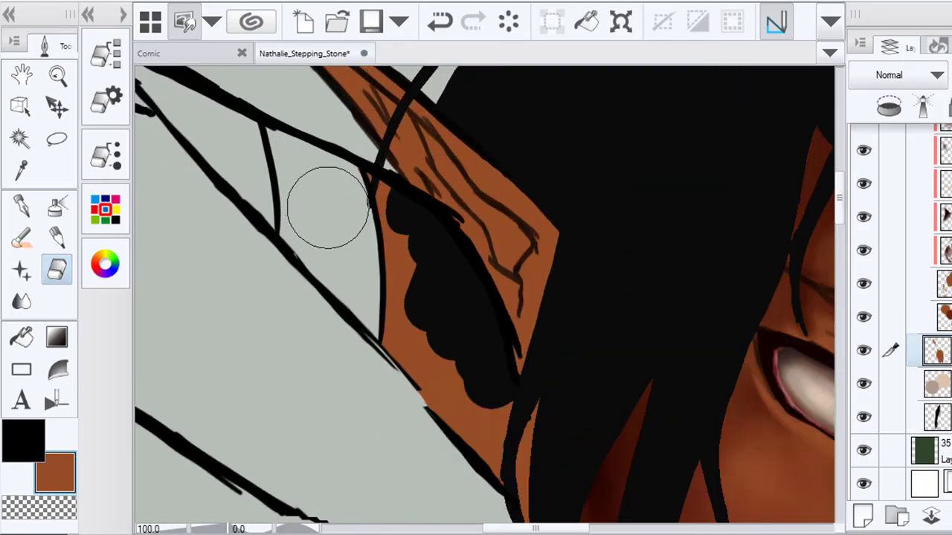
{"action": "key", "text": "bracketleft"}
{"action": "key", "text": "bracketleft"}
{"action": "key", "text": "bracketleft"}
{"action": "key", "text": "bracketleft"}
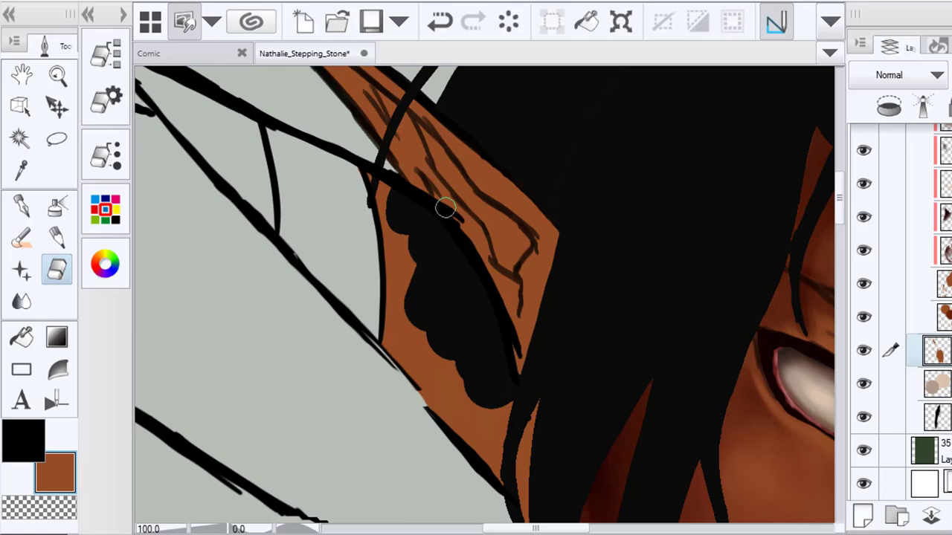
{"action": "scroll", "coordinate": [445, 208], "scroll_direction": "down", "scroll_amount": 3}
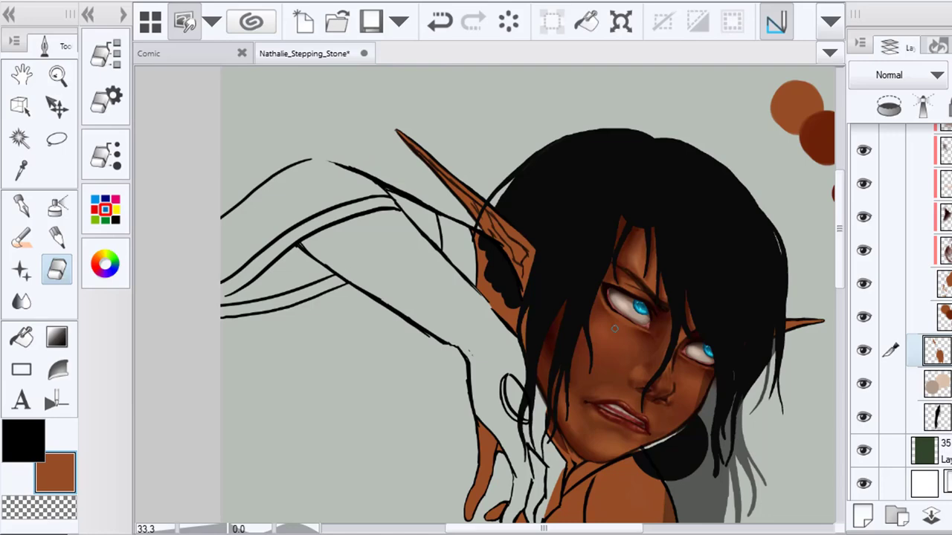
{"action": "scroll", "coordinate": [535, 275], "scroll_direction": "up", "scroll_amount": 3}
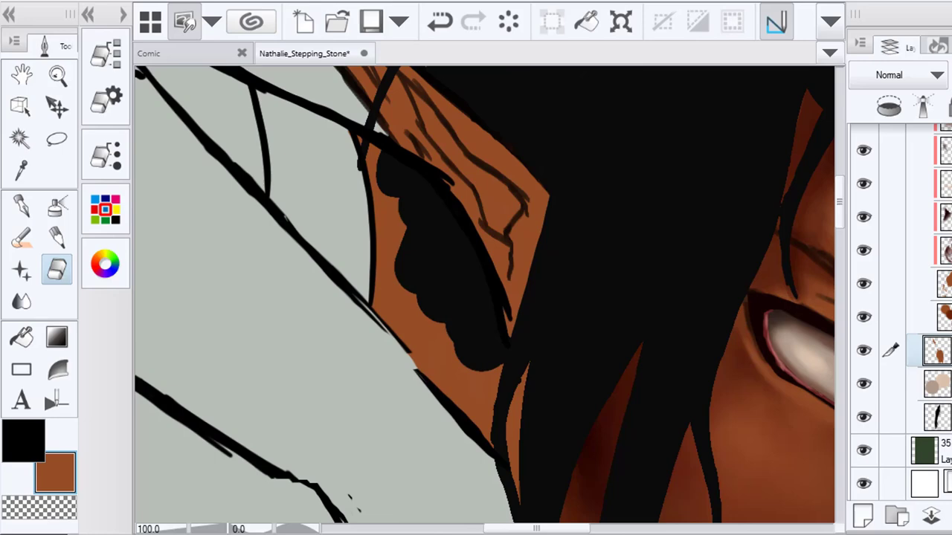
Erase the black hair clump inside the near ear on the hair layer, undoing the stray strokes
{"action": "scroll", "coordinate": [899, 313], "scroll_direction": "up", "scroll_amount": 10}
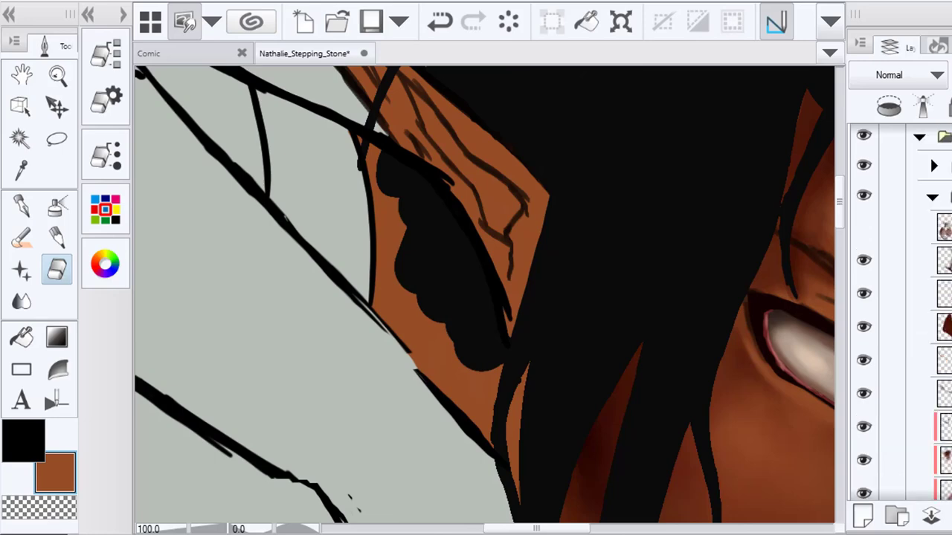
{"action": "scroll", "coordinate": [900, 312], "scroll_direction": "down", "scroll_amount": 3}
{"action": "left_click", "coordinate": [937, 245]}
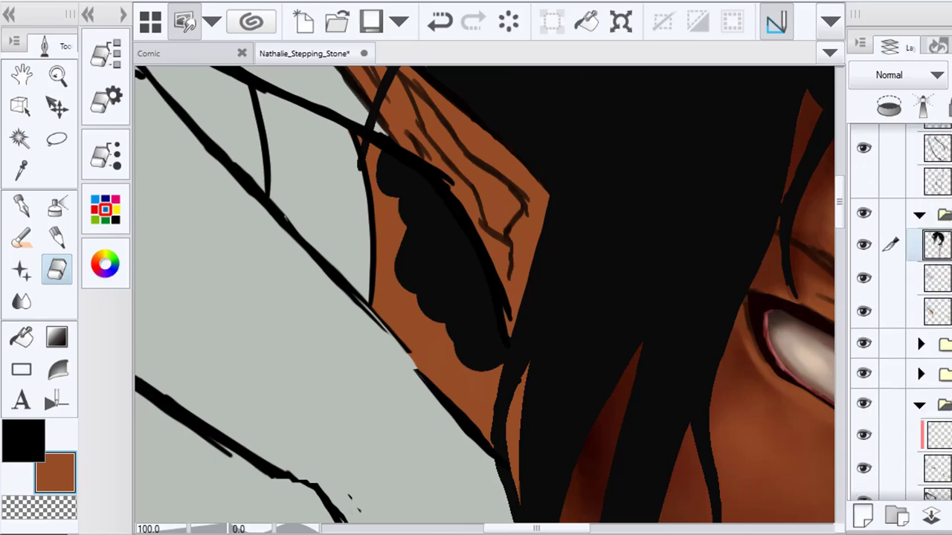
{"action": "left_click", "coordinate": [58, 269]}
{"action": "mouse_move", "coordinate": [404, 212]}
{"action": "left_mouse_down"}
{"action": "mouse_move", "coordinate": [461, 335]}
{"action": "mouse_move", "coordinate": [450, 340]}
{"action": "mouse_move", "coordinate": [456, 332]}
{"action": "mouse_move", "coordinate": [472, 358]}
{"action": "mouse_move", "coordinate": [490, 307]}
{"action": "mouse_move", "coordinate": [494, 358]}
{"action": "mouse_move", "coordinate": [472, 262]}
{"action": "mouse_move", "coordinate": [432, 196]}
{"action": "mouse_move", "coordinate": [383, 163]}
{"action": "mouse_move", "coordinate": [433, 197]}
{"action": "mouse_move", "coordinate": [399, 205]}
{"action": "mouse_move", "coordinate": [379, 174]}
{"action": "mouse_move", "coordinate": [415, 197]}
{"action": "mouse_move", "coordinate": [463, 277]}
{"action": "mouse_move", "coordinate": [420, 216]}
{"action": "mouse_move", "coordinate": [429, 233]}
{"action": "mouse_move", "coordinate": [419, 260]}
{"action": "mouse_move", "coordinate": [396, 234]}
{"action": "mouse_move", "coordinate": [468, 364]}
{"action": "mouse_move", "coordinate": [492, 351]}
{"action": "left_mouse_up"}
{"action": "key", "text": "ctrl+z"}
{"action": "key", "text": "ctrl+z"}
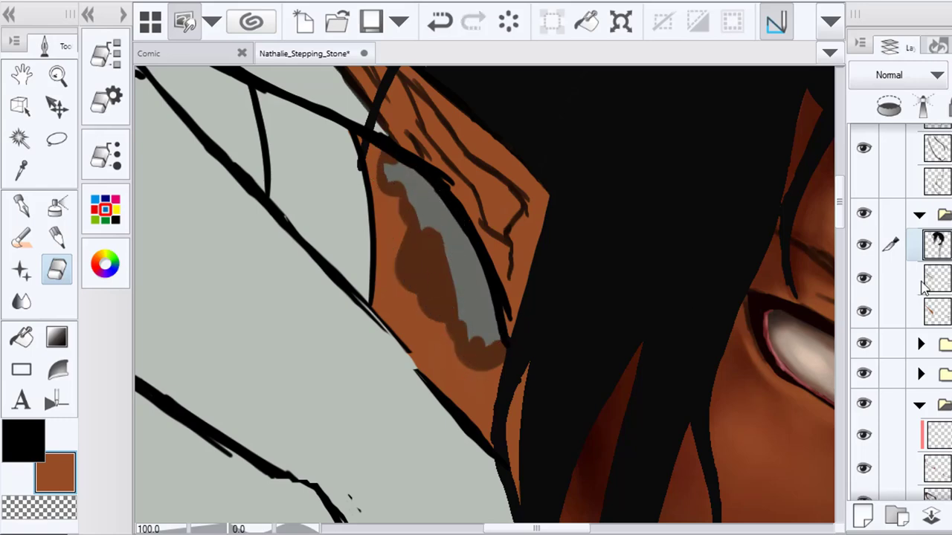
Try painting brown over the grey and dark patches inside the near ear, and undo the strokes
{"action": "scroll", "coordinate": [925, 312], "scroll_direction": "down", "scroll_amount": 10}
{"action": "scroll", "coordinate": [925, 312], "scroll_direction": "down", "scroll_amount": 5}
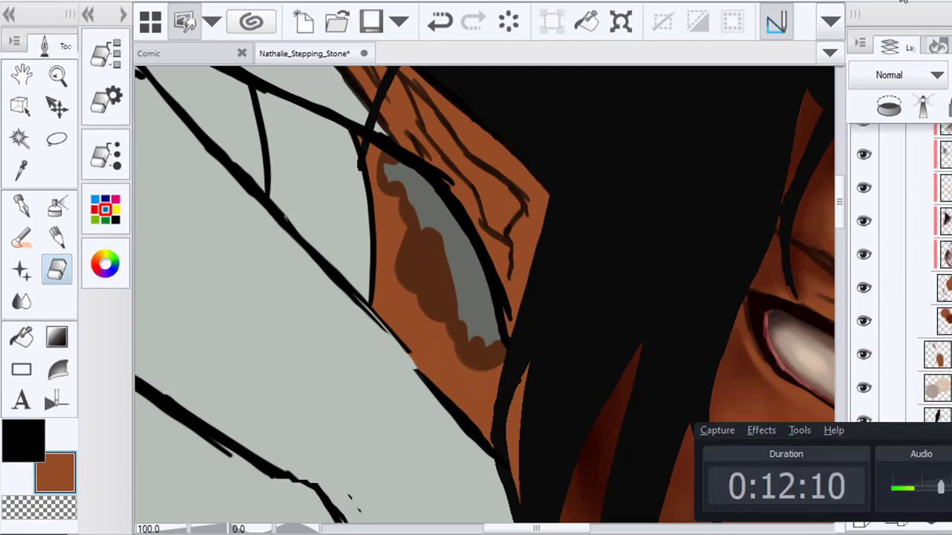
{"action": "left_click", "coordinate": [24, 238]}
{"action": "mouse_move", "coordinate": [412, 205]}
{"action": "left_mouse_down"}
{"action": "mouse_move", "coordinate": [392, 196]}
{"action": "mouse_move", "coordinate": [406, 213]}
{"action": "left_mouse_up"}
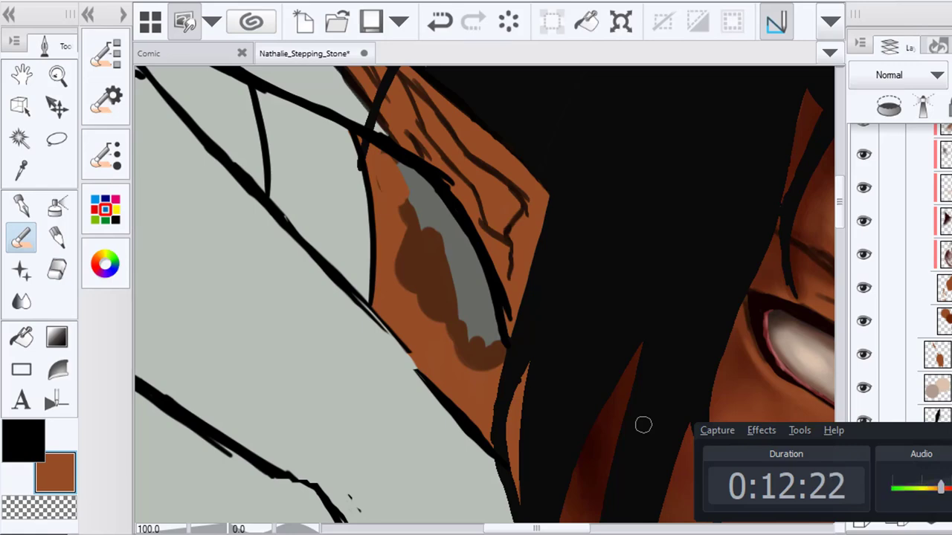
{"action": "mouse_move", "coordinate": [386, 161]}
{"action": "left_mouse_down"}
{"action": "mouse_move", "coordinate": [436, 199]}
{"action": "mouse_move", "coordinate": [476, 279]}
{"action": "mouse_move", "coordinate": [475, 263]}
{"action": "mouse_move", "coordinate": [496, 358]}
{"action": "left_mouse_up"}
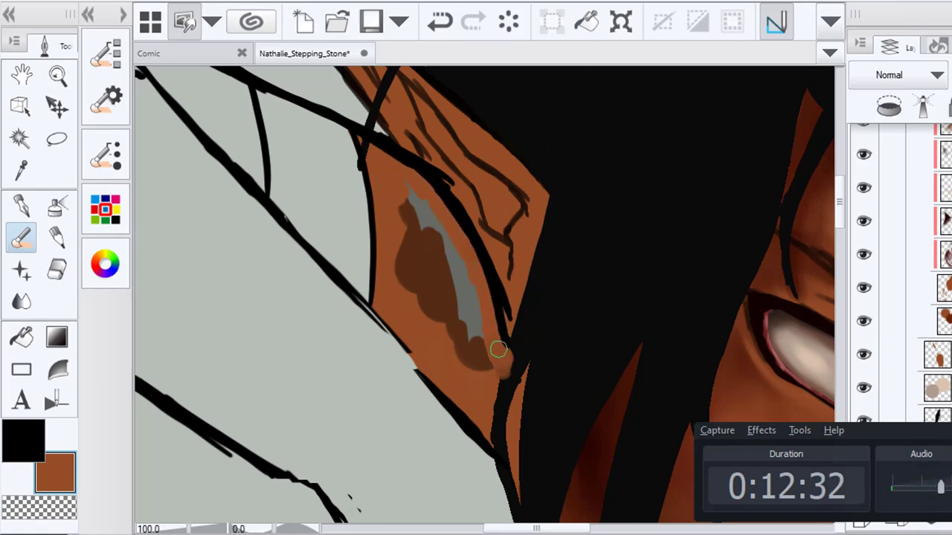
{"action": "left_click", "coordinate": [440, 23]}
{"action": "left_click", "coordinate": [443, 24]}
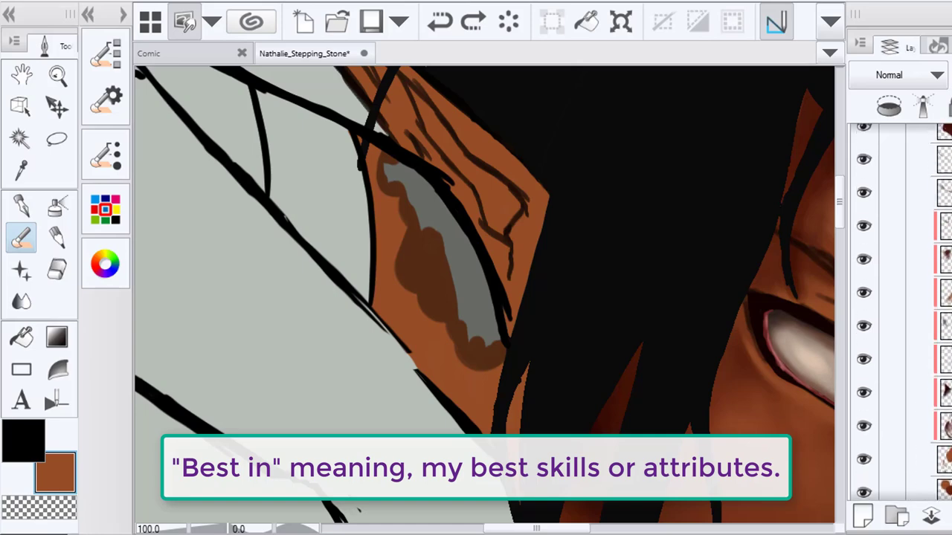
Paint brown over the grey gap inside the near ear on the skin base colour layer
{"action": "left_click", "coordinate": [863, 369]}
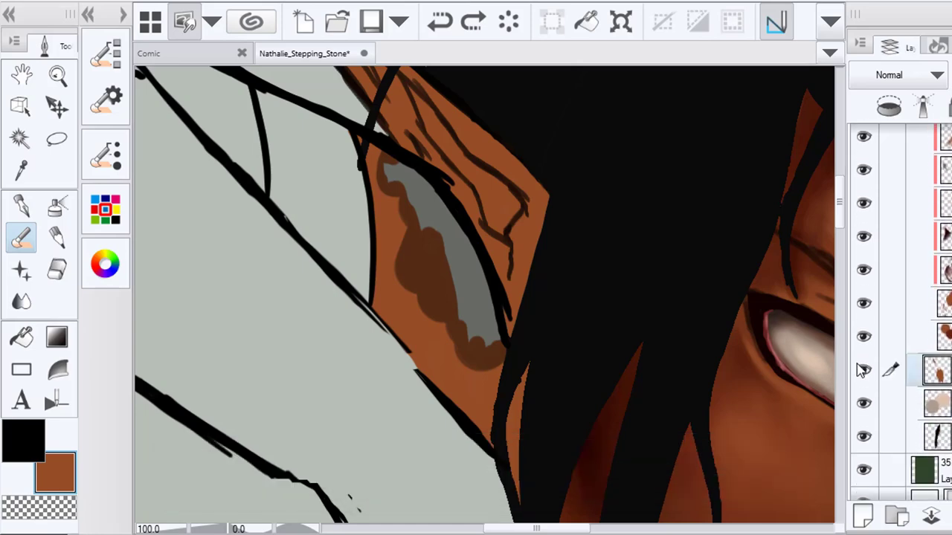
{"action": "mouse_move", "coordinate": [394, 190]}
{"action": "left_mouse_down"}
{"action": "mouse_move", "coordinate": [392, 165]}
{"action": "mouse_move", "coordinate": [423, 183]}
{"action": "mouse_move", "coordinate": [474, 265]}
{"action": "mouse_move", "coordinate": [487, 313]}
{"action": "mouse_move", "coordinate": [477, 328]}
{"action": "mouse_move", "coordinate": [451, 299]}
{"action": "mouse_move", "coordinate": [479, 313]}
{"action": "mouse_move", "coordinate": [416, 213]}
{"action": "left_mouse_up"}
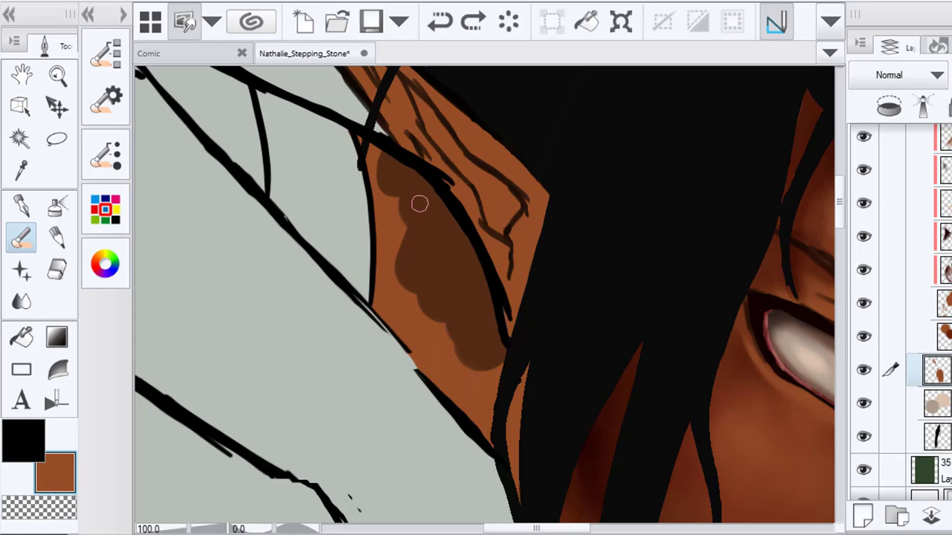
{"action": "left_click_drag", "start_coordinate": [442, 258], "coordinate": [435, 240]}
{"action": "scroll", "coordinate": [476, 325], "scroll_direction": "down", "scroll_amount": 4}
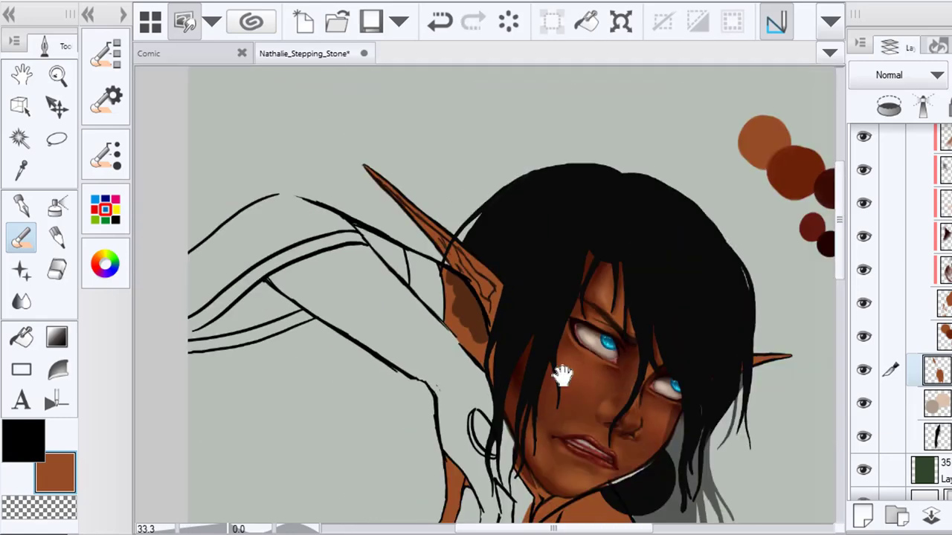
{"action": "left_click_drag", "start_coordinate": [563, 377], "coordinate": [531, 249]}
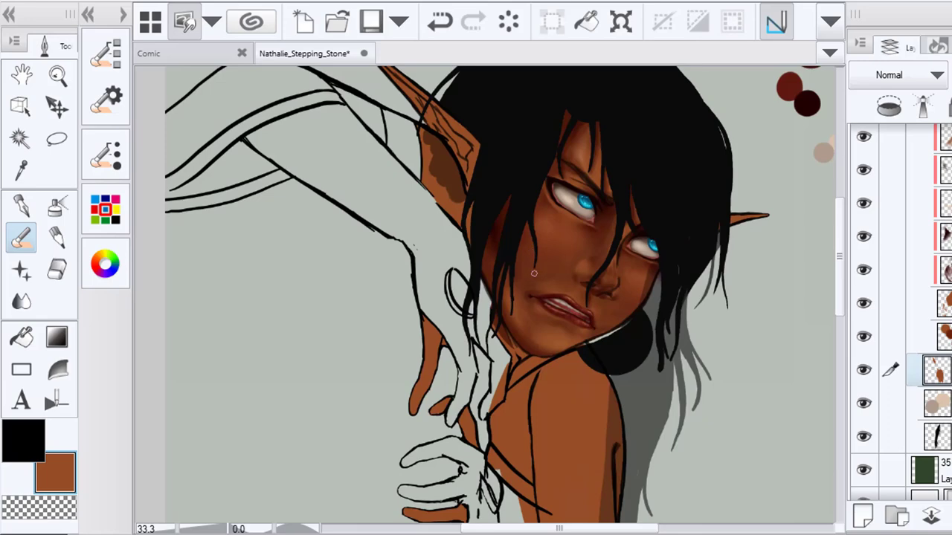
{"action": "scroll", "coordinate": [476, 154], "scroll_direction": "up", "scroll_amount": 3}
{"action": "scroll", "coordinate": [439, 206], "scroll_direction": "down", "scroll_amount": 5}
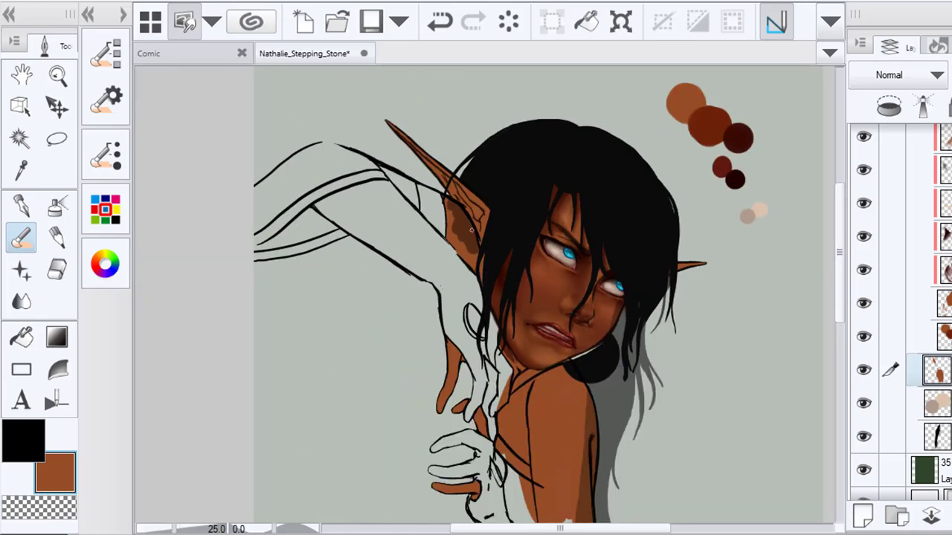
{"action": "left_click_drag", "start_coordinate": [540, 325], "coordinate": [497, 254]}
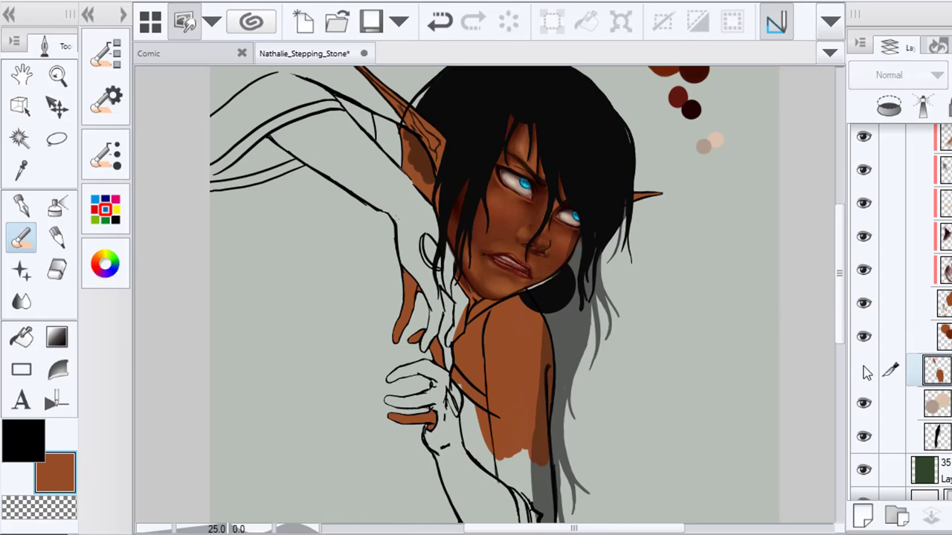
Select the layer of the dark translucent patch inside the near ear by picking it on the canvas, and erase the patch
{"action": "scroll", "coordinate": [863, 370], "scroll_direction": "down", "scroll_amount": 1}
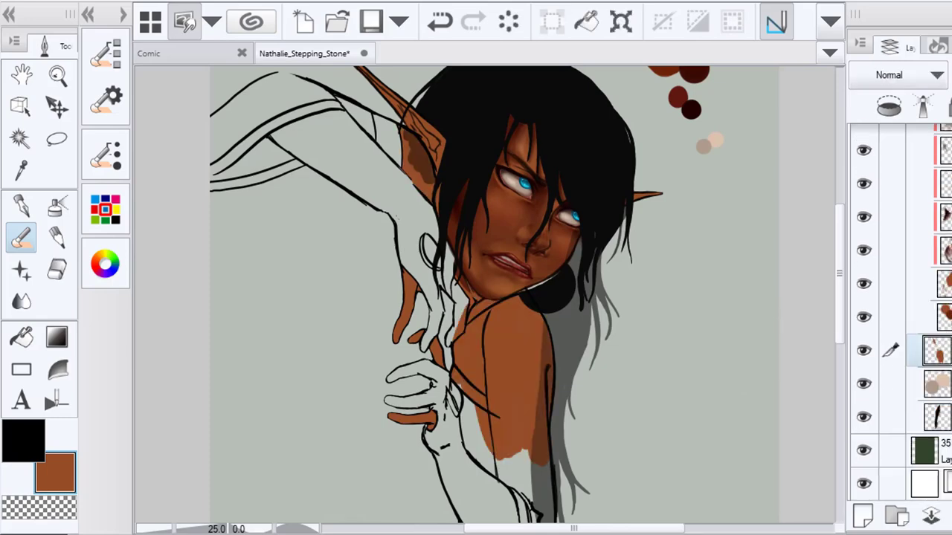
{"action": "scroll", "coordinate": [900, 312], "scroll_direction": "up", "scroll_amount": 3}
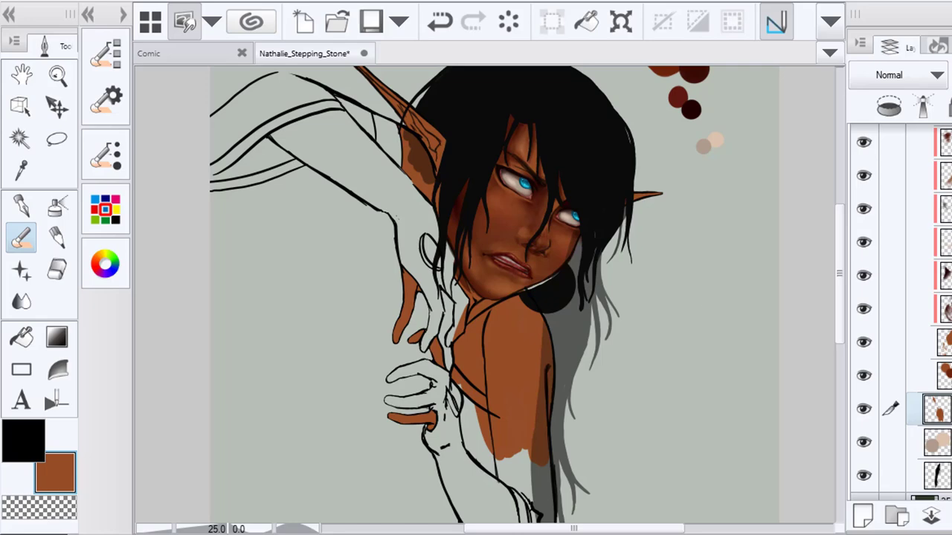
{"action": "left_click", "coordinate": [21, 107]}
{"action": "scroll", "coordinate": [409, 147], "scroll_direction": "up", "scroll_amount": 4}
{"action": "left_click", "coordinate": [429, 152]}
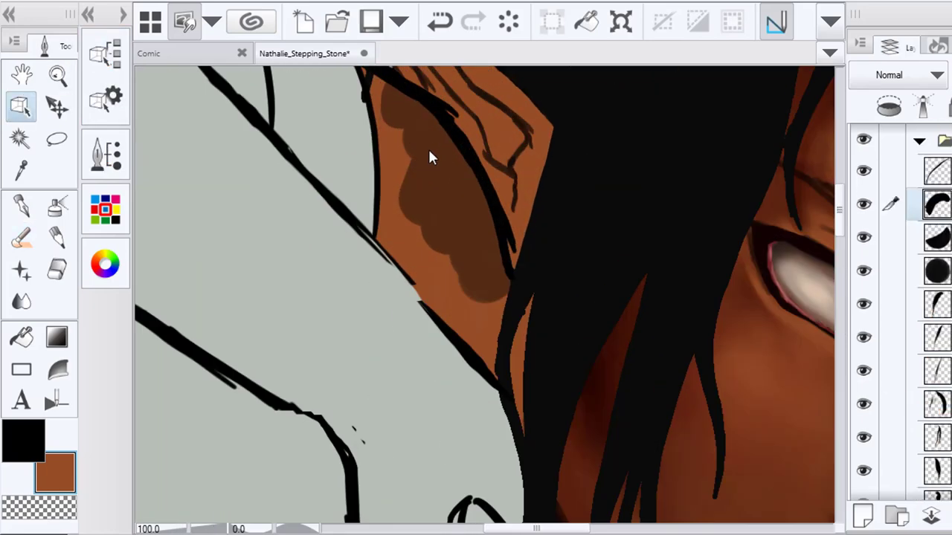
{"action": "left_click", "coordinate": [57, 271]}
{"action": "mouse_move", "coordinate": [389, 114]}
{"action": "left_mouse_down"}
{"action": "mouse_move", "coordinate": [384, 90]}
{"action": "mouse_move", "coordinate": [415, 110]}
{"action": "mouse_move", "coordinate": [472, 188]}
{"action": "mouse_move", "coordinate": [496, 283]}
{"action": "mouse_move", "coordinate": [505, 283]}
{"action": "mouse_move", "coordinate": [485, 312]}
{"action": "mouse_move", "coordinate": [437, 258]}
{"action": "mouse_move", "coordinate": [401, 187]}
{"action": "mouse_move", "coordinate": [395, 115]}
{"action": "mouse_move", "coordinate": [437, 152]}
{"action": "mouse_move", "coordinate": [482, 237]}
{"action": "mouse_move", "coordinate": [483, 256]}
{"action": "mouse_move", "coordinate": [456, 203]}
{"action": "mouse_move", "coordinate": [424, 175]}
{"action": "mouse_move", "coordinate": [468, 228]}
{"action": "mouse_move", "coordinate": [464, 265]}
{"action": "left_mouse_up"}
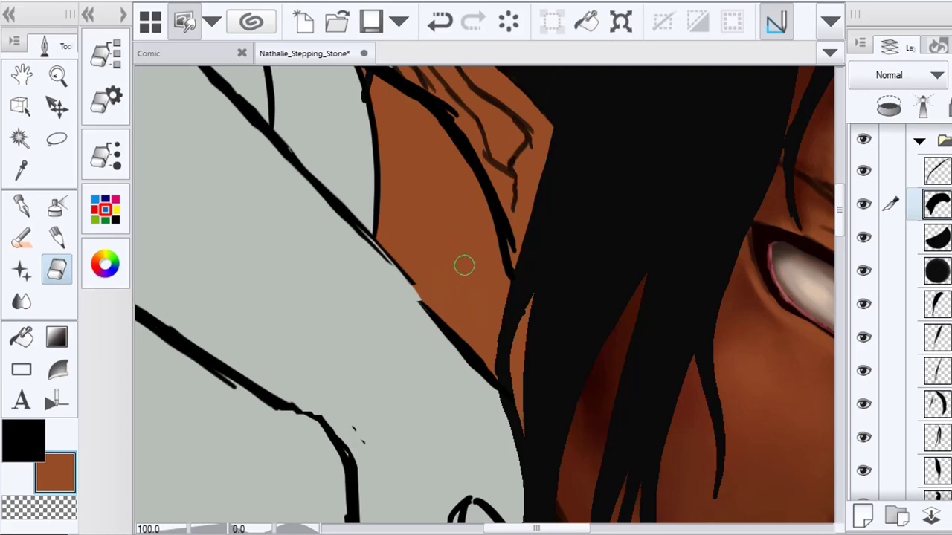
{"action": "scroll", "coordinate": [498, 309], "scroll_direction": "down", "scroll_amount": 3}
{"action": "scroll", "coordinate": [431, 172], "scroll_direction": "up", "scroll_amount": 3}
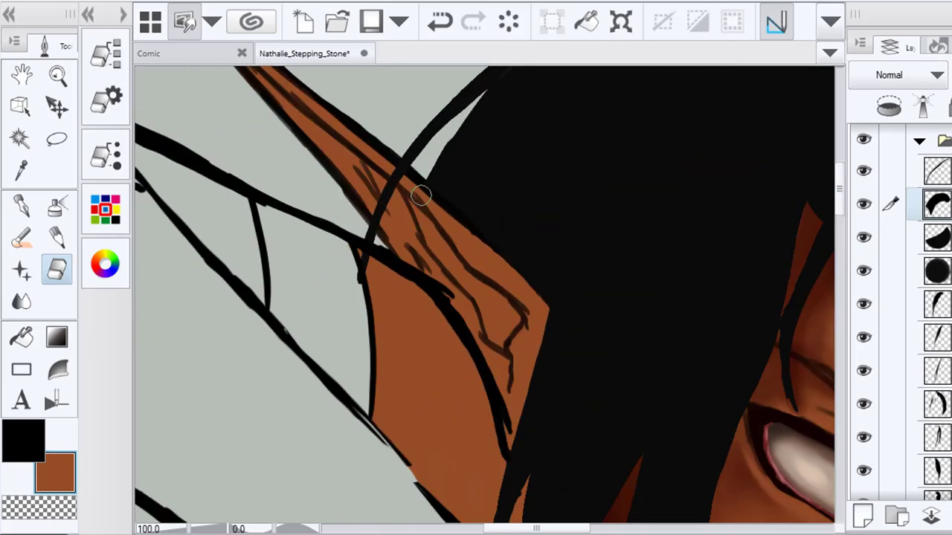
{"action": "scroll", "coordinate": [386, 214], "scroll_direction": "down", "scroll_amount": 4}
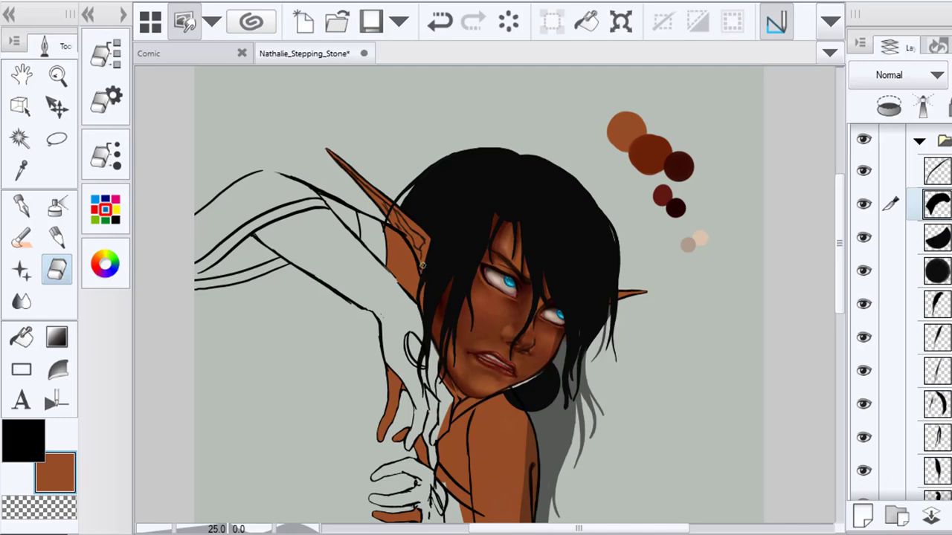
{"action": "scroll", "coordinate": [422, 265], "scroll_direction": "up", "scroll_amount": 3}
{"action": "scroll", "coordinate": [599, 178], "scroll_direction": "down", "scroll_amount": 3}
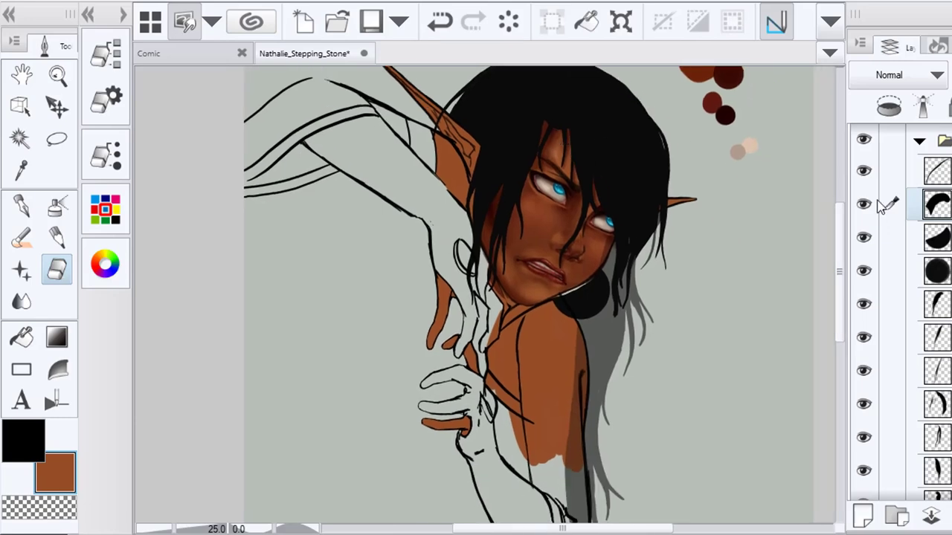
Add a new layer directly beneath the skin base colour layer, above the light swatch layer
{"action": "scroll", "coordinate": [899, 312], "scroll_direction": "down", "scroll_amount": 10}
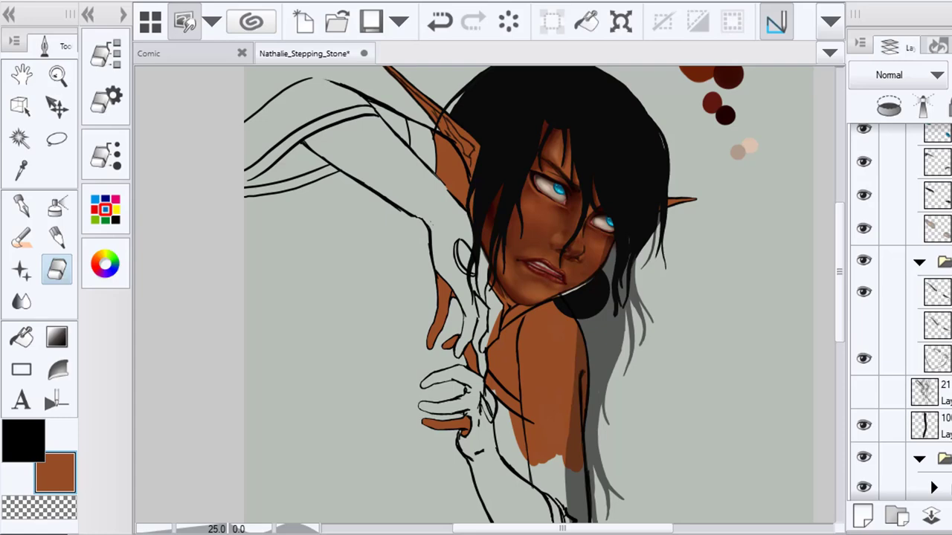
{"action": "scroll", "coordinate": [899, 312], "scroll_direction": "down", "scroll_amount": 10}
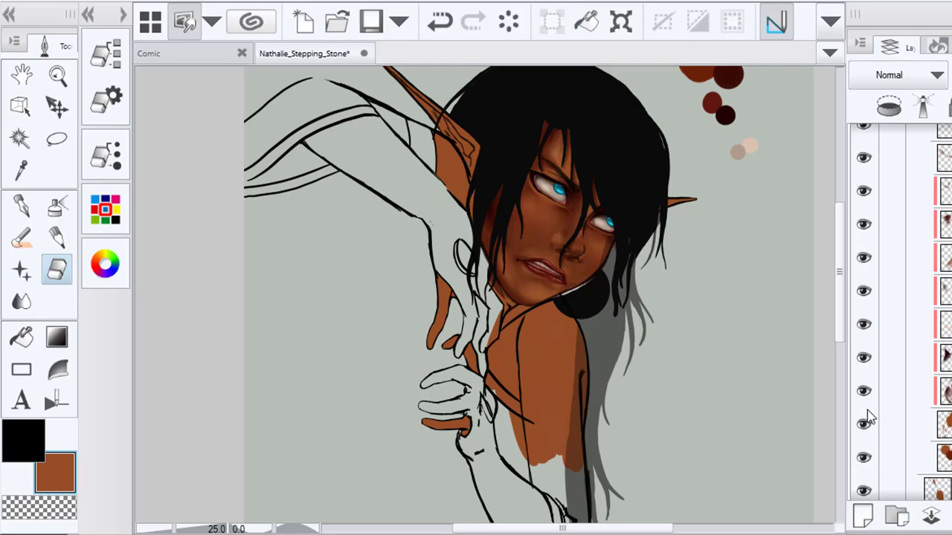
{"action": "left_click", "coordinate": [863, 457]}
{"action": "left_click", "coordinate": [863, 457]}
{"action": "scroll", "coordinate": [885, 446], "scroll_direction": "down", "scroll_amount": 3}
{"action": "left_click", "coordinate": [929, 418]}
{"action": "left_click", "coordinate": [862, 516]}
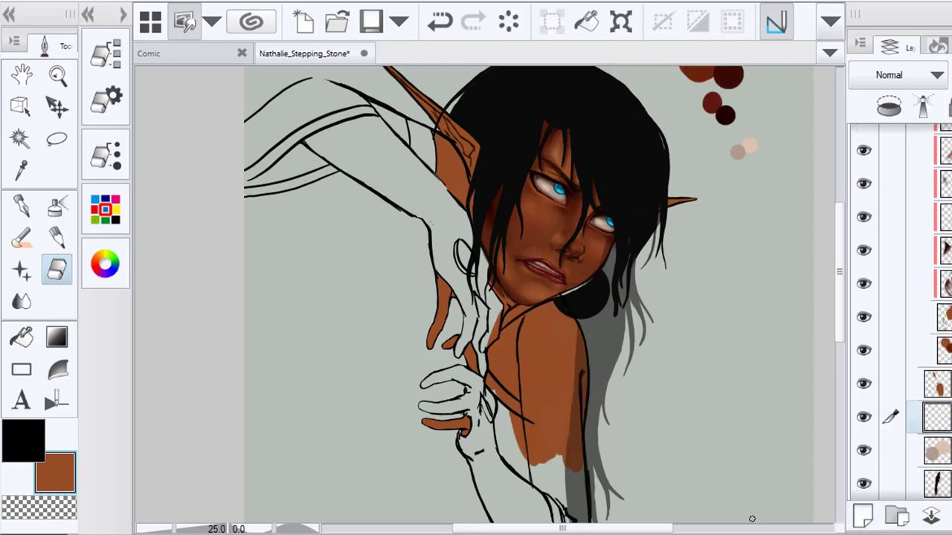
Choose a blue with hue 206, saturation 100 and value 71 as the painting colour
{"action": "left_click", "coordinate": [108, 277]}
{"action": "left_click", "coordinate": [321, 371]}
{"action": "left_click", "coordinate": [339, 239]}
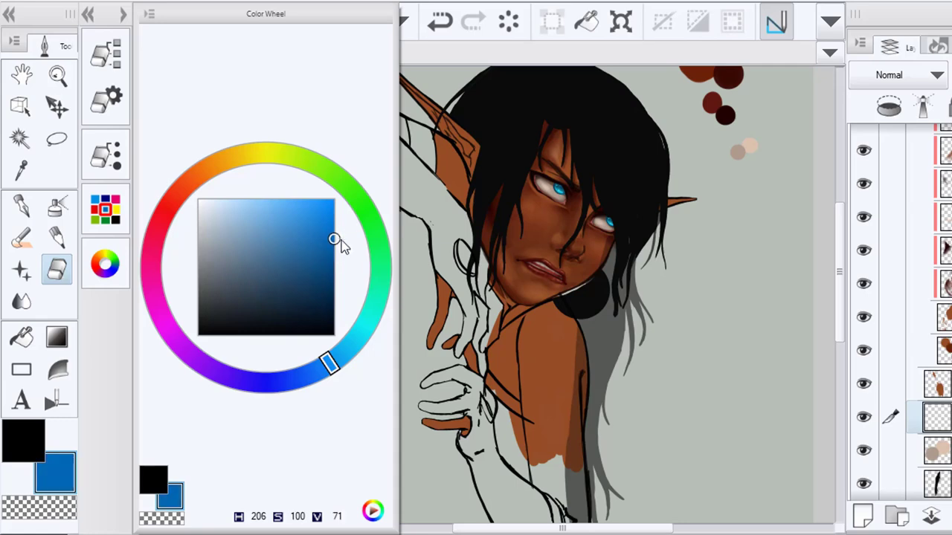
Paint the upper section of the raised arm's sleeve blue on the new base layer, staying above the trim band
{"action": "left_click", "coordinate": [112, 282]}
{"action": "left_click", "coordinate": [26, 239]}
{"action": "left_click", "coordinate": [377, 157], "text": "ctrl"}
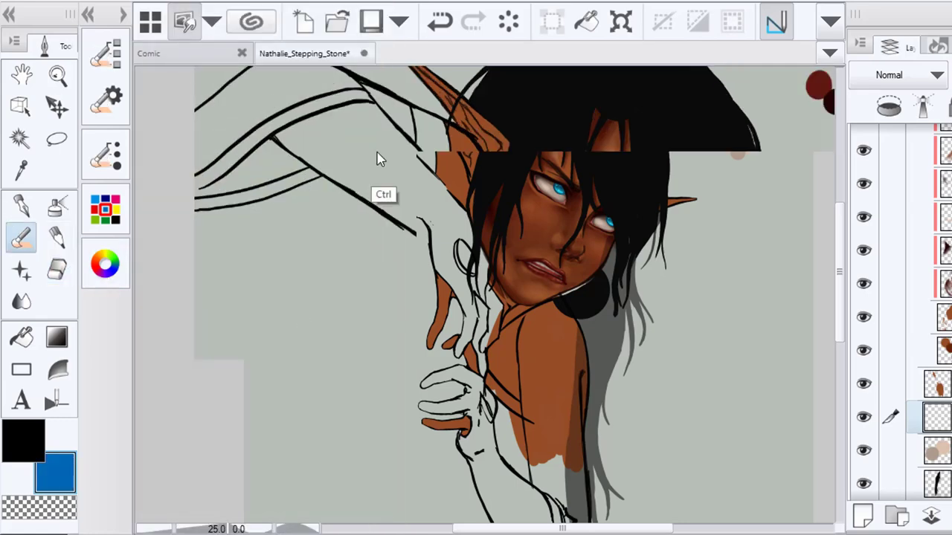
{"action": "left_click", "coordinate": [373, 151], "text": "ctrl"}
{"action": "left_click_drag", "start_coordinate": [355, 134], "coordinate": [502, 269]}
{"action": "mouse_move", "coordinate": [279, 244]}
{"action": "left_mouse_down"}
{"action": "mouse_move", "coordinate": [271, 235]}
{"action": "mouse_move", "coordinate": [336, 183]}
{"action": "mouse_move", "coordinate": [389, 155]}
{"action": "mouse_move", "coordinate": [420, 153]}
{"action": "mouse_move", "coordinate": [355, 191]}
{"action": "mouse_move", "coordinate": [248, 282]}
{"action": "mouse_move", "coordinate": [266, 308]}
{"action": "mouse_move", "coordinate": [375, 226]}
{"action": "mouse_move", "coordinate": [471, 193]}
{"action": "mouse_move", "coordinate": [513, 192]}
{"action": "mouse_move", "coordinate": [439, 160]}
{"action": "mouse_move", "coordinate": [450, 177]}
{"action": "mouse_move", "coordinate": [357, 229]}
{"action": "mouse_move", "coordinate": [472, 186]}
{"action": "left_mouse_up"}
{"action": "key", "text": "e"}
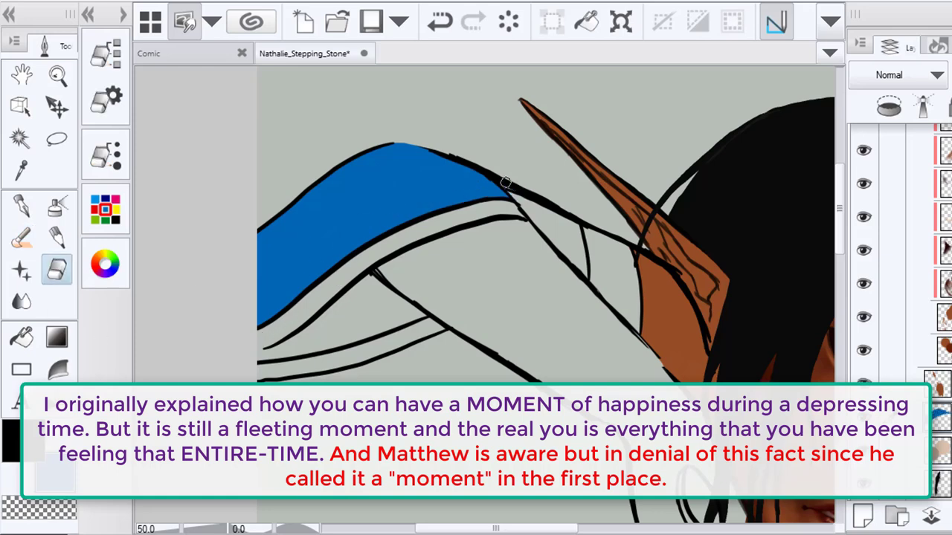
Fill the small pointed sleeve section toward the near ear with blue and erase the overspill outside its outlines
{"action": "key", "text": "b"}
{"action": "mouse_move", "coordinate": [493, 175]}
{"action": "left_mouse_down"}
{"action": "mouse_move", "coordinate": [532, 198]}
{"action": "mouse_move", "coordinate": [505, 183]}
{"action": "mouse_move", "coordinate": [563, 248]}
{"action": "mouse_move", "coordinate": [553, 206]}
{"action": "mouse_move", "coordinate": [581, 224]}
{"action": "mouse_move", "coordinate": [591, 276]}
{"action": "left_mouse_up"}
{"action": "left_click", "coordinate": [56, 269]}
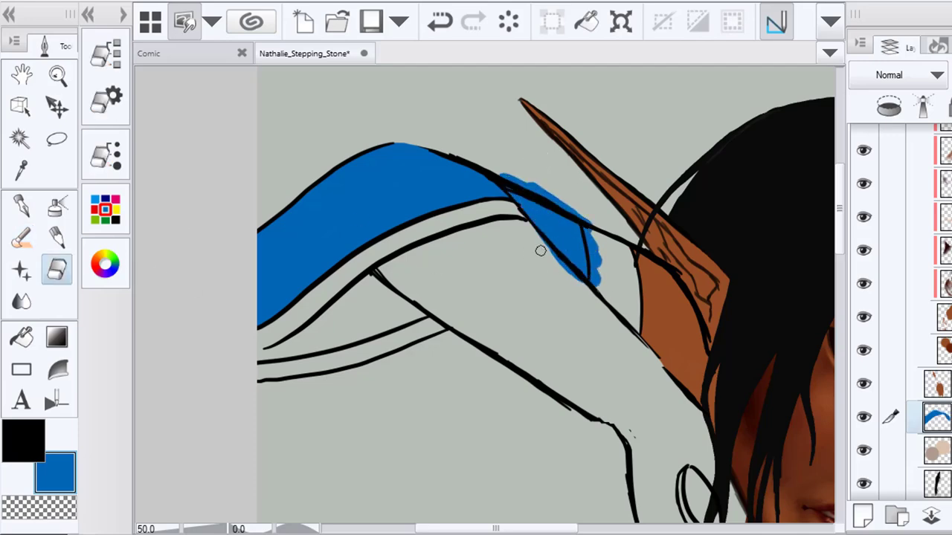
{"action": "left_click_drag", "start_coordinate": [541, 245], "coordinate": [589, 292]}
{"action": "mouse_move", "coordinate": [597, 230]}
{"action": "left_mouse_down"}
{"action": "mouse_move", "coordinate": [602, 270]}
{"action": "mouse_move", "coordinate": [590, 236]}
{"action": "left_mouse_up"}
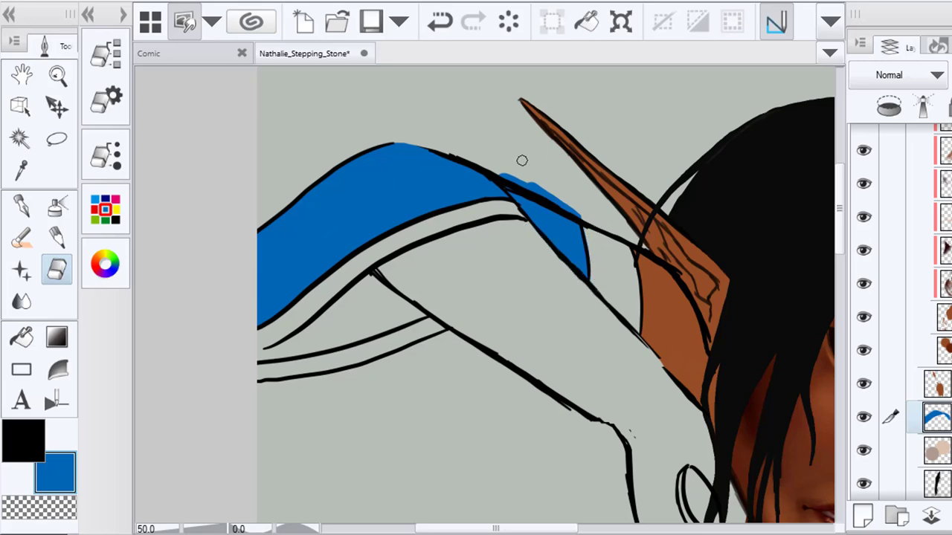
{"action": "mouse_move", "coordinate": [522, 161]}
{"action": "left_mouse_down"}
{"action": "mouse_move", "coordinate": [495, 170]}
{"action": "mouse_move", "coordinate": [563, 204]}
{"action": "left_mouse_up"}
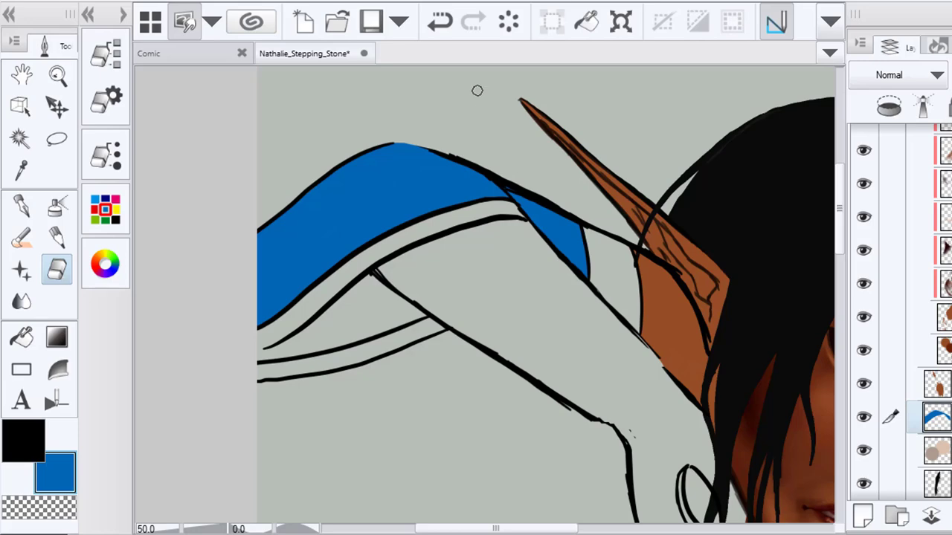
Fill the lower triangular section of the raised arm's sleeve, between the two trim bands, with blue
{"action": "scroll", "coordinate": [576, 341], "scroll_direction": "down", "scroll_amount": 2}
{"action": "scroll", "coordinate": [448, 306], "scroll_direction": "up", "scroll_amount": 3}
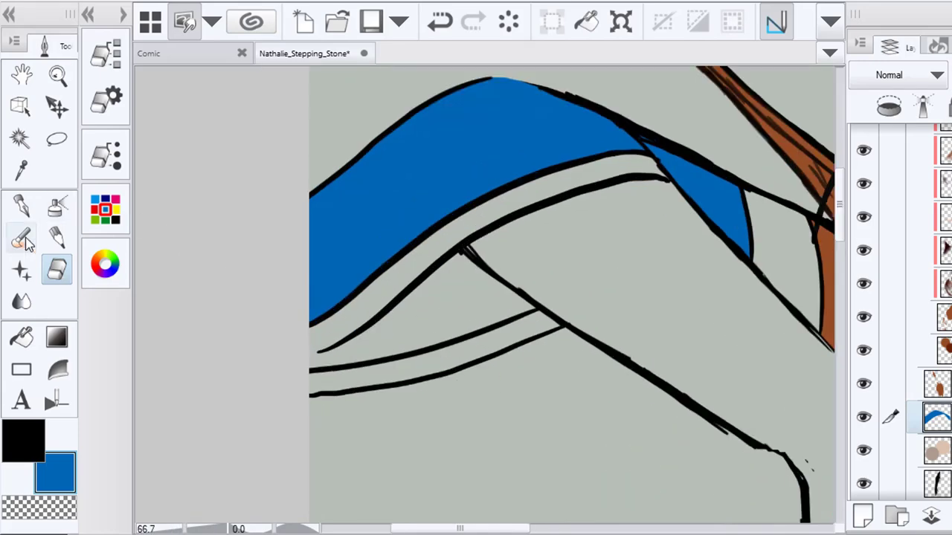
{"action": "left_click", "coordinate": [21, 239]}
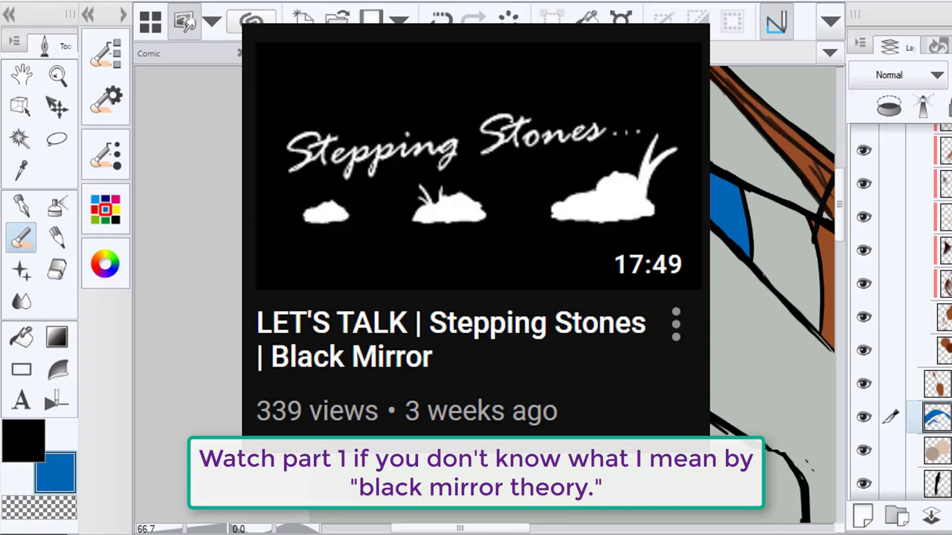
{"action": "key", "text": "e"}
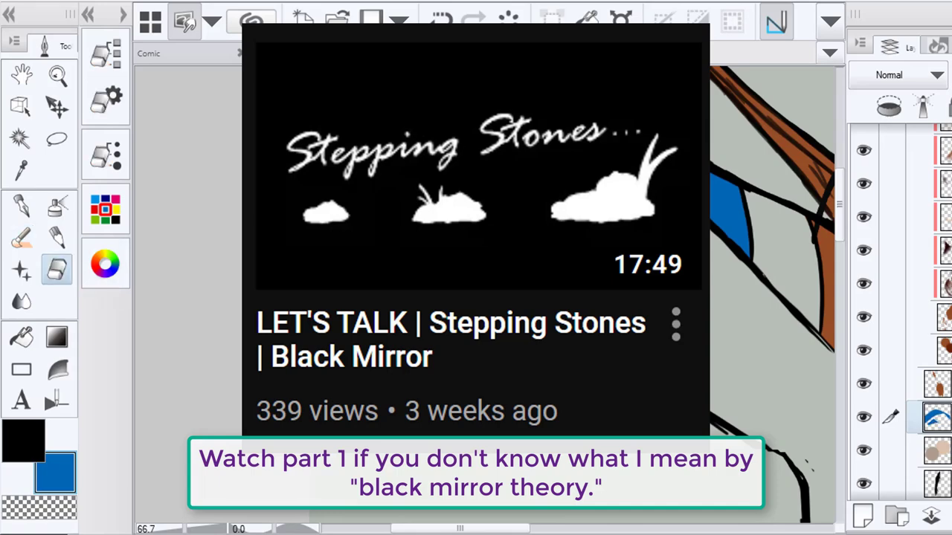
{"action": "key", "text": "b"}
{"action": "left_click_drag", "start_coordinate": [353, 351], "coordinate": [322, 364]}
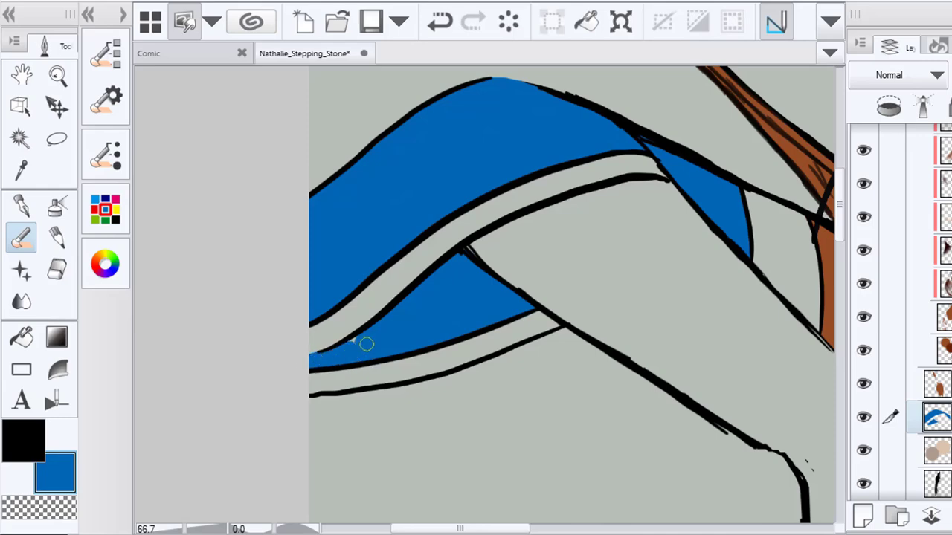
Switch the painting colour to black and add a new layer above the top line art layer in the folder
{"action": "scroll", "coordinate": [541, 369], "scroll_direction": "down", "scroll_amount": 5}
{"action": "left_click_drag", "start_coordinate": [634, 520], "coordinate": [506, 401]}
{"action": "scroll", "coordinate": [506, 408], "scroll_direction": "up", "scroll_amount": 3}
{"action": "scroll", "coordinate": [507, 407], "scroll_direction": "down", "scroll_amount": 1}
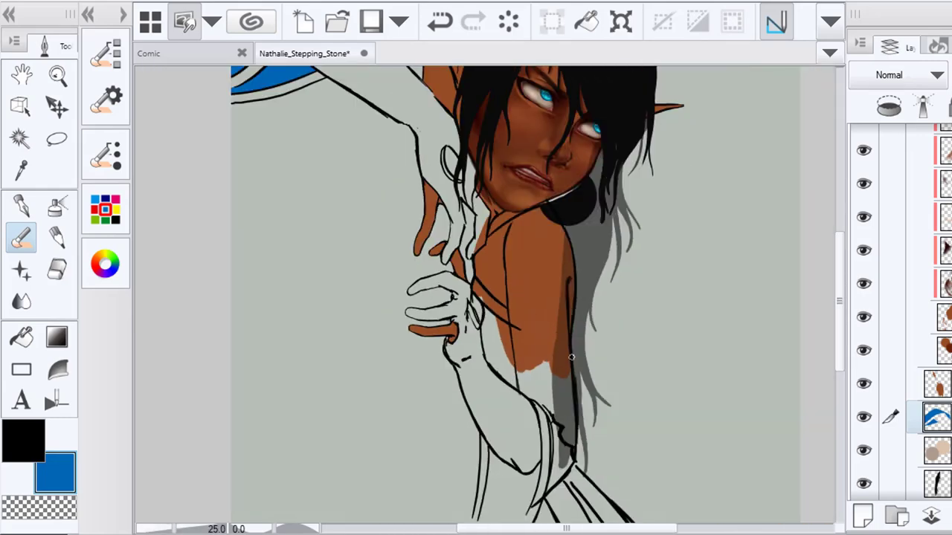
{"action": "left_click", "coordinate": [108, 267]}
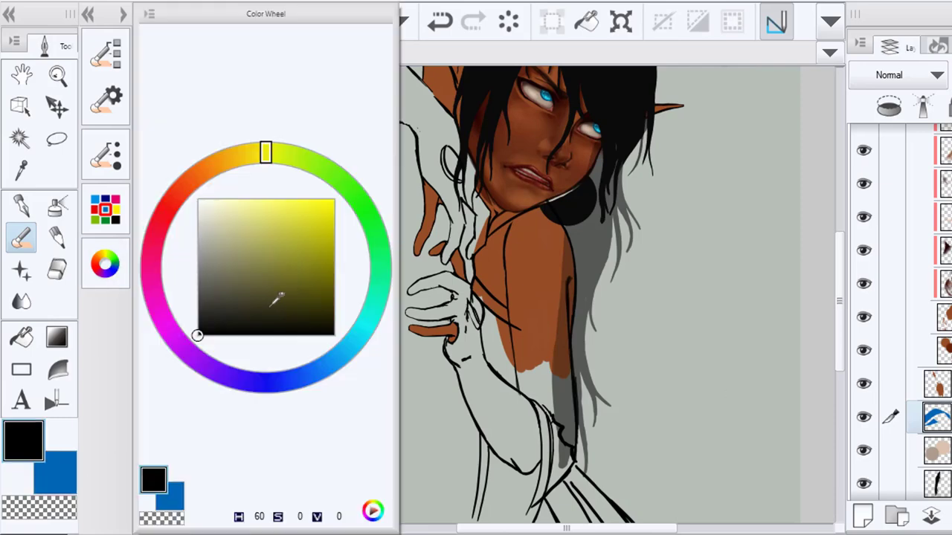
{"action": "left_click", "coordinate": [108, 268]}
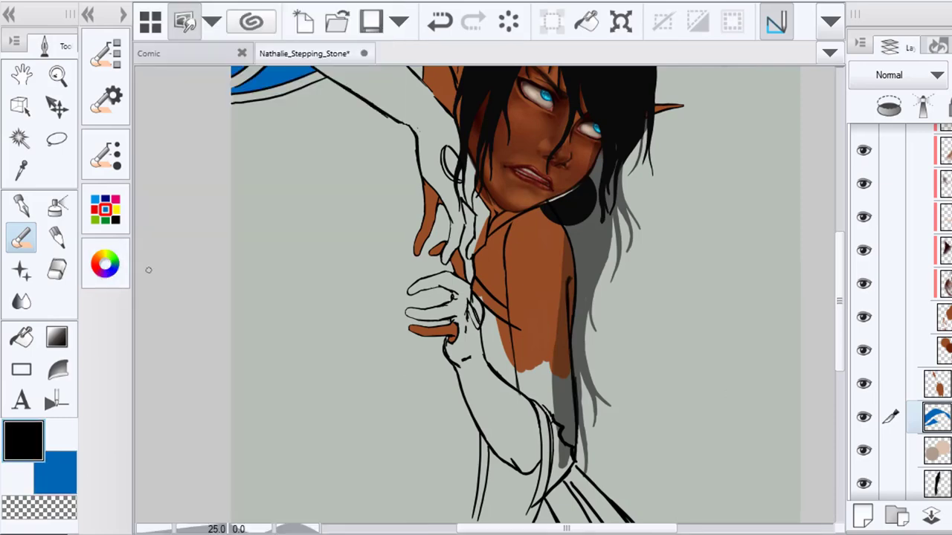
{"action": "left_click", "coordinate": [105, 264]}
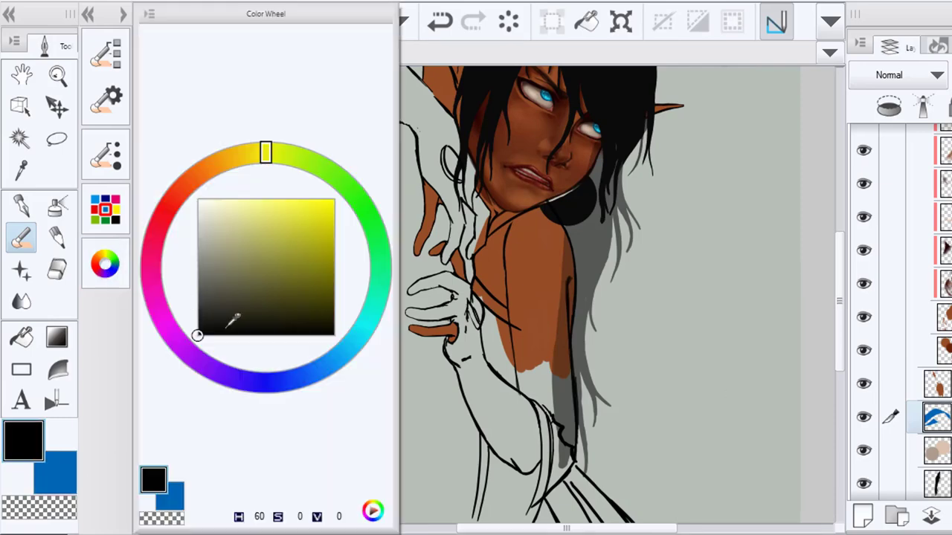
{"action": "left_click", "coordinate": [106, 269]}
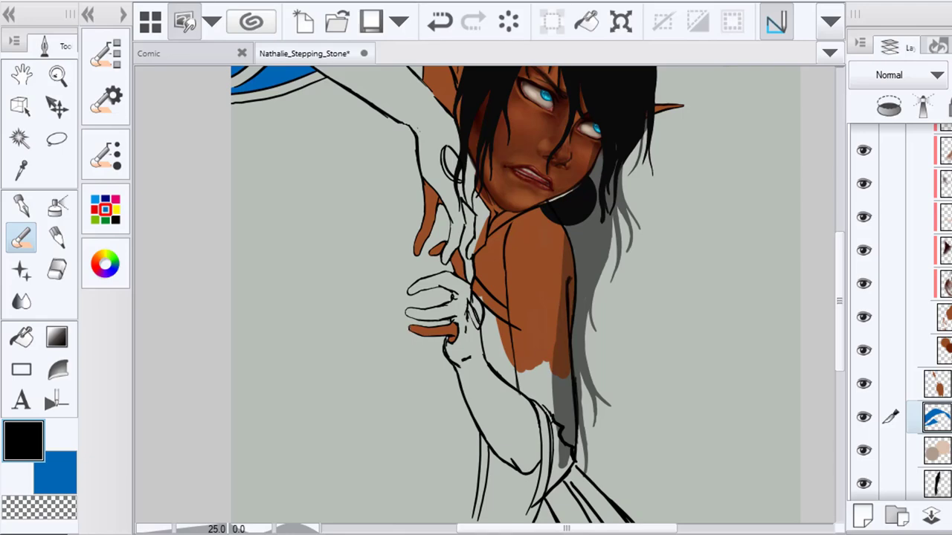
{"action": "scroll", "coordinate": [900, 312], "scroll_direction": "down", "scroll_amount": 2}
{"action": "scroll", "coordinate": [899, 312], "scroll_direction": "up", "scroll_amount": 15}
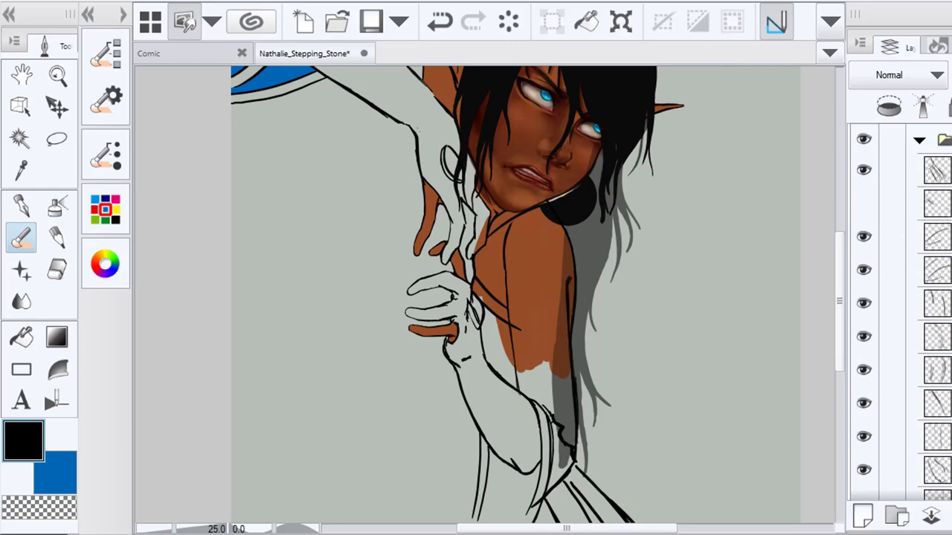
{"action": "left_click", "coordinate": [938, 170]}
{"action": "left_click", "coordinate": [861, 513]}
Draw two curved black lines across the near upper arm as a sleeve trim and erase the ends overshooting the arm outline
{"action": "scroll", "coordinate": [483, 277], "scroll_direction": "up", "scroll_amount": 2}
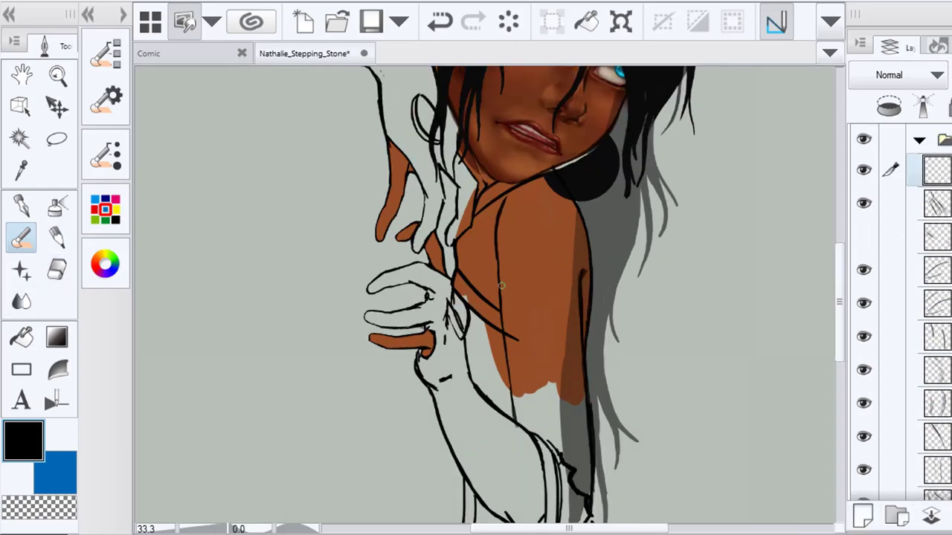
{"action": "left_click_drag", "start_coordinate": [496, 283], "coordinate": [619, 286]}
{"action": "mouse_move", "coordinate": [504, 334]}
{"action": "left_mouse_down"}
{"action": "mouse_move", "coordinate": [599, 338]}
{"action": "mouse_move", "coordinate": [628, 328]}
{"action": "left_mouse_up"}
{"action": "left_click", "coordinate": [58, 269]}
{"action": "scroll", "coordinate": [488, 284], "scroll_direction": "up", "scroll_amount": 3}
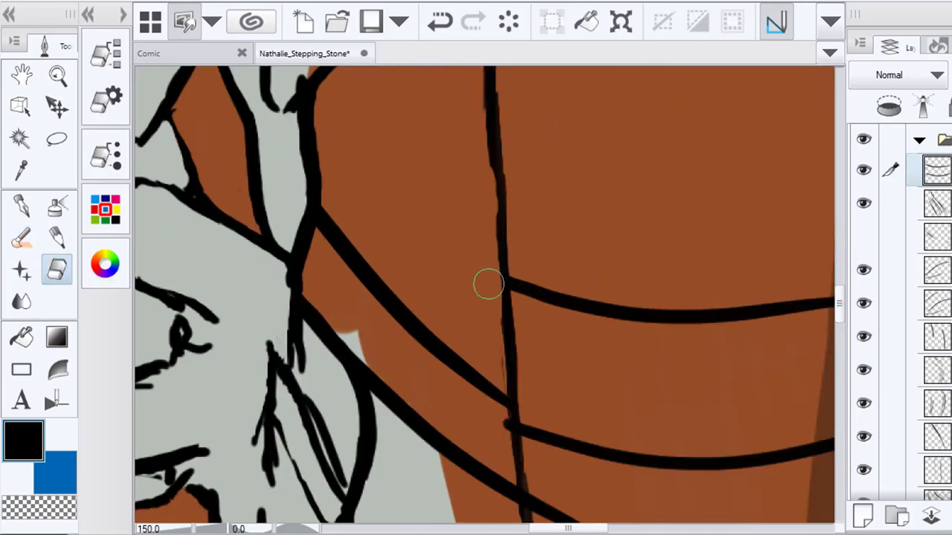
{"action": "left_click_drag", "start_coordinate": [482, 377], "coordinate": [243, 318]}
{"action": "left_click_drag", "start_coordinate": [661, 308], "coordinate": [607, 299]}
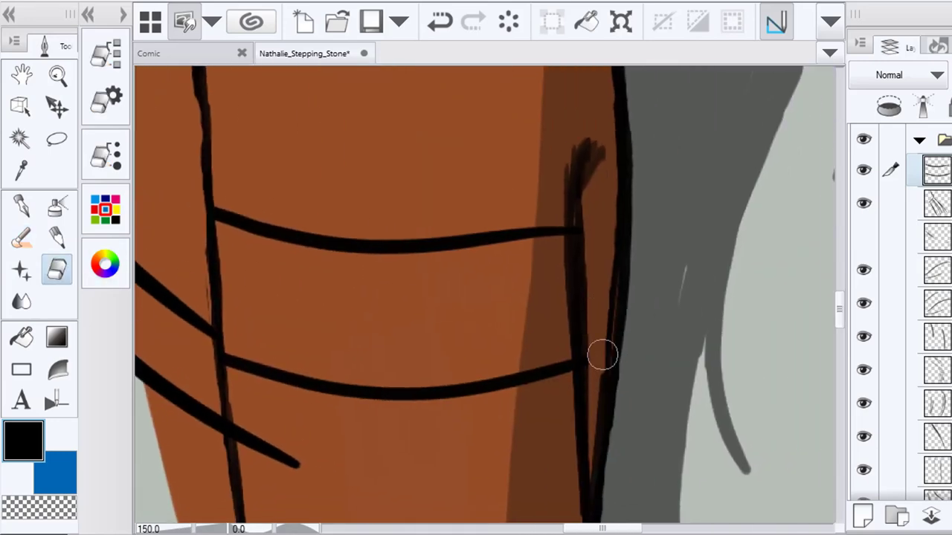
{"action": "left_click_drag", "start_coordinate": [603, 357], "coordinate": [596, 375]}
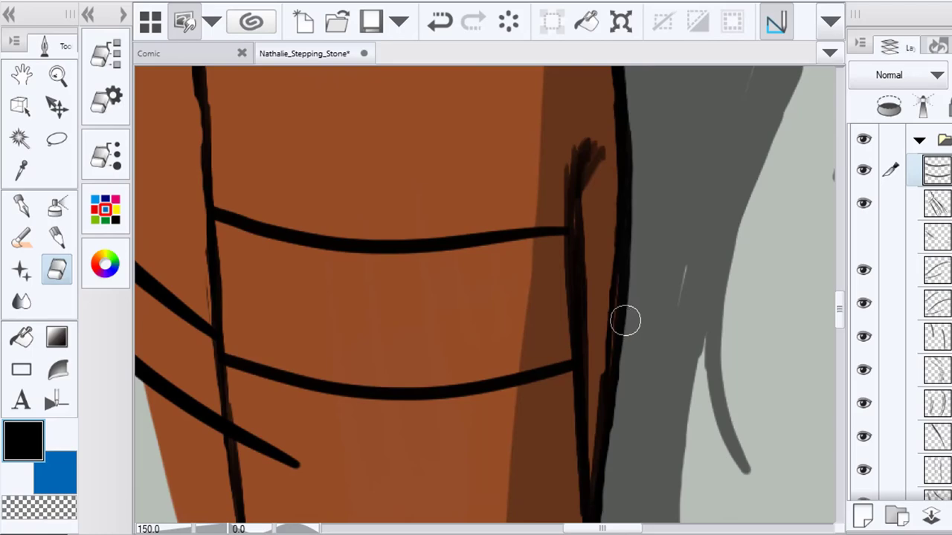
{"action": "scroll", "coordinate": [624, 321], "scroll_direction": "down", "scroll_amount": 3}
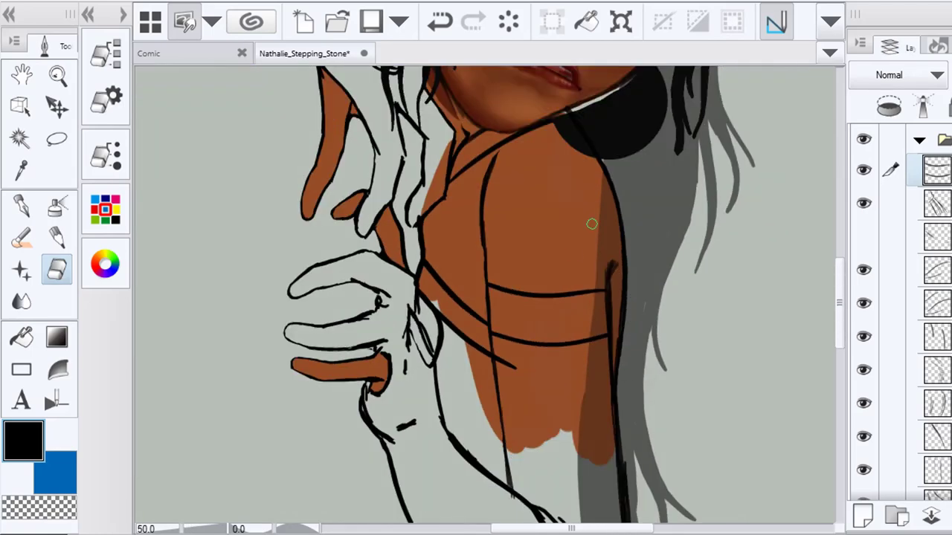
{"action": "scroll", "coordinate": [591, 224], "scroll_direction": "down", "scroll_amount": 2}
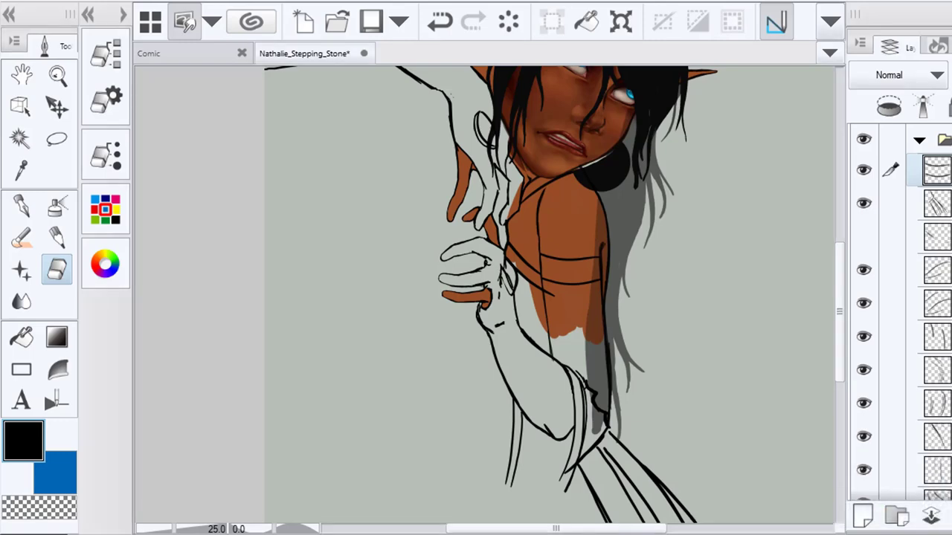
{"action": "left_click_drag", "start_coordinate": [385, 301], "coordinate": [325, 365]}
{"action": "left_click", "coordinate": [20, 238]}
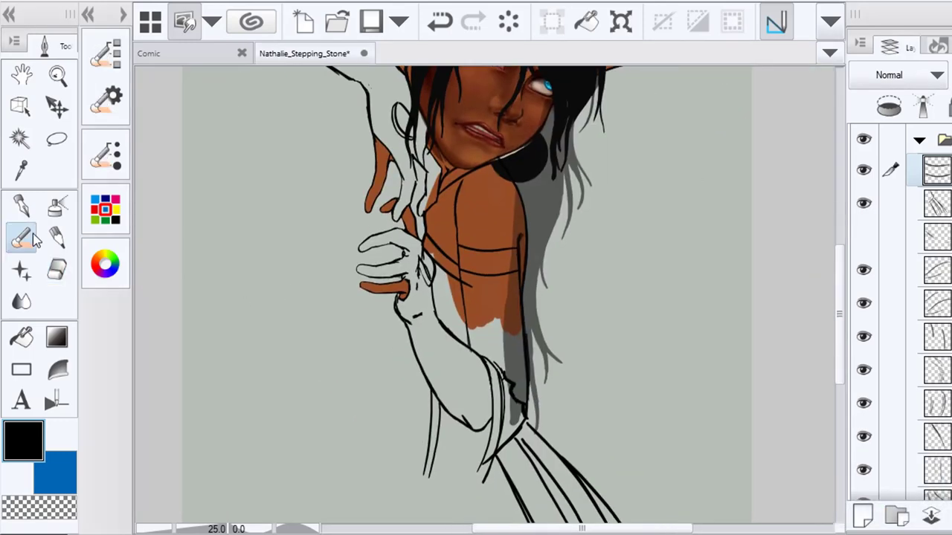
{"action": "scroll", "coordinate": [483, 300], "scroll_direction": "up", "scroll_amount": 5}
{"action": "key", "text": "ctrl+z"}
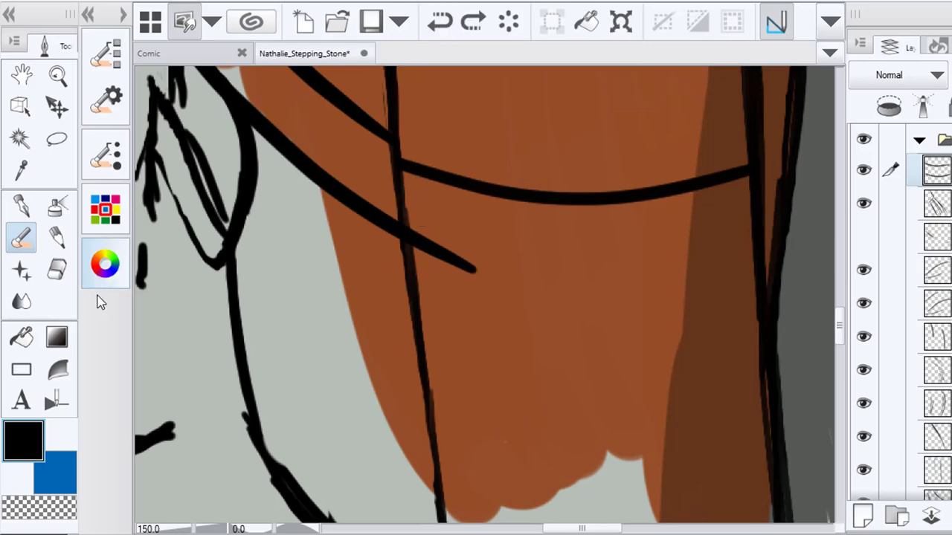
Select the blue base colour layer, switch back to blue and dab a small patch beneath the lower sleeve trim line
{"action": "scroll", "coordinate": [937, 334], "scroll_direction": "down", "scroll_amount": 15}
{"action": "left_click", "coordinate": [938, 350]}
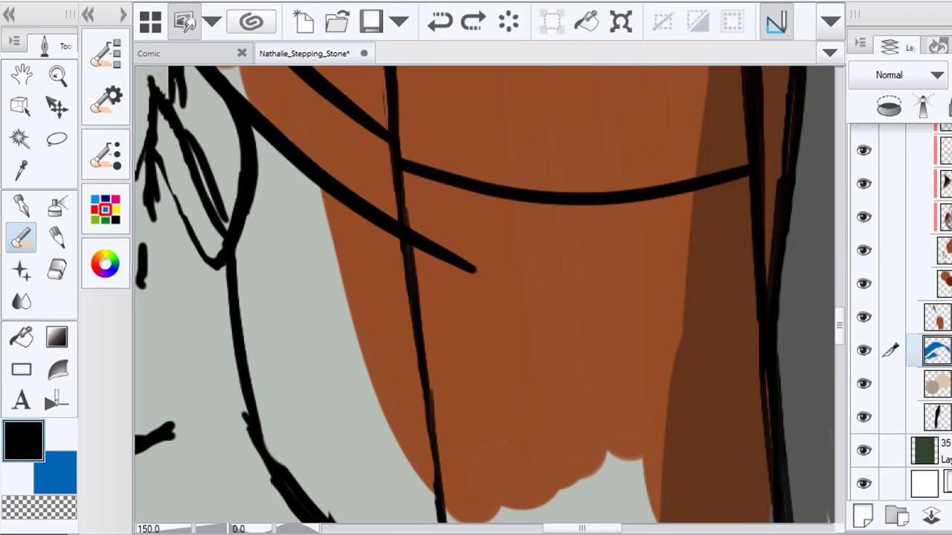
{"action": "left_click", "coordinate": [55, 473]}
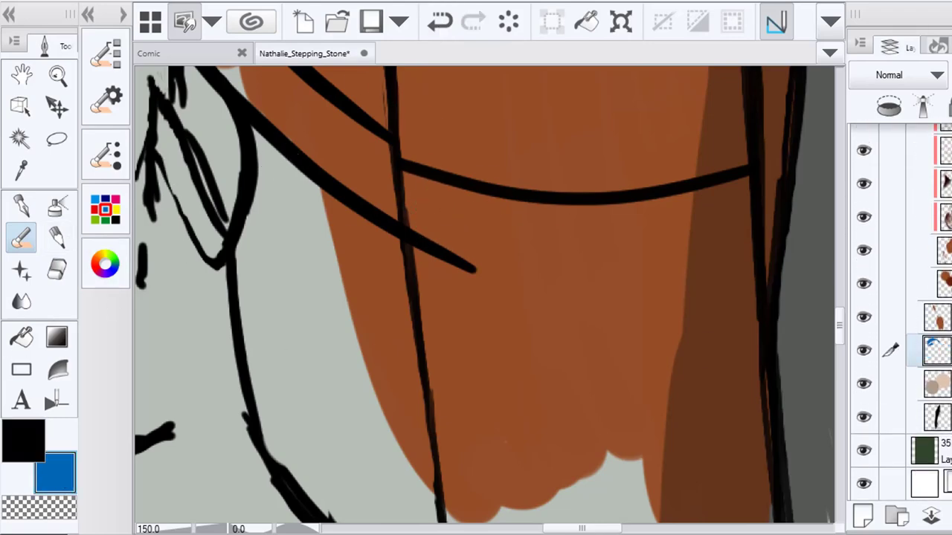
Erase the brown below the lower sleeve trim line and the adjoining chest line on the skin base colour layer
{"action": "left_click", "coordinate": [938, 318]}
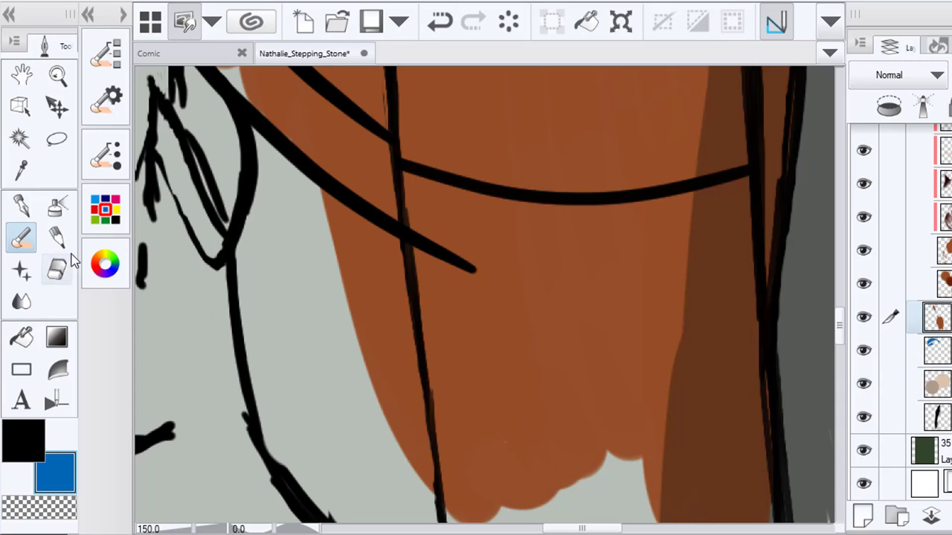
{"action": "left_click", "coordinate": [65, 269]}
{"action": "mouse_move", "coordinate": [485, 235]}
{"action": "left_mouse_down"}
{"action": "mouse_move", "coordinate": [414, 189]}
{"action": "mouse_move", "coordinate": [584, 217]}
{"action": "mouse_move", "coordinate": [735, 192]}
{"action": "mouse_move", "coordinate": [719, 183]}
{"action": "mouse_move", "coordinate": [749, 174]}
{"action": "mouse_move", "coordinate": [737, 220]}
{"action": "left_mouse_up"}
{"action": "scroll", "coordinate": [477, 185], "scroll_direction": "down", "scroll_amount": 2}
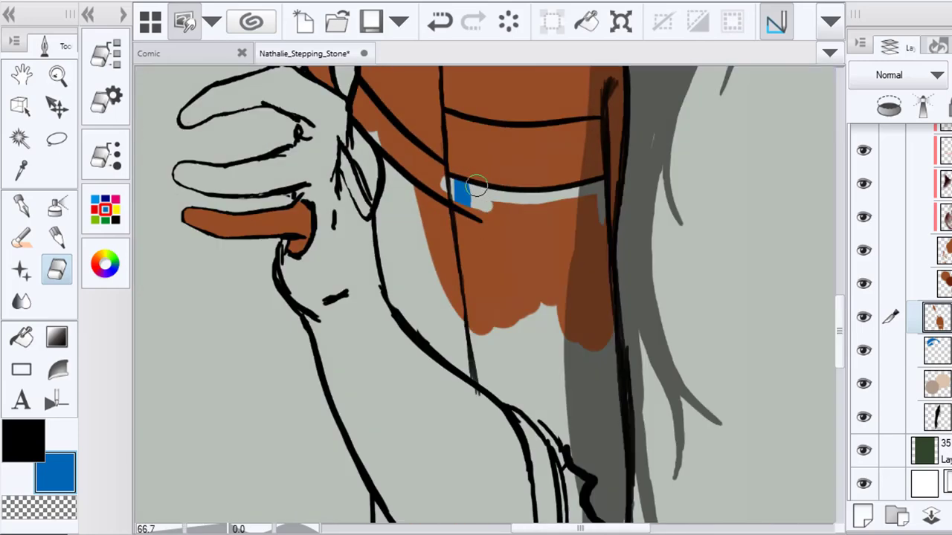
{"action": "scroll", "coordinate": [410, 162], "scroll_direction": "up", "scroll_amount": 1}
{"action": "mouse_move", "coordinate": [451, 174]}
{"action": "left_mouse_down"}
{"action": "mouse_move", "coordinate": [545, 198]}
{"action": "mouse_move", "coordinate": [687, 182]}
{"action": "left_mouse_up"}
{"action": "left_click_drag", "start_coordinate": [371, 138], "coordinate": [444, 228]}
{"action": "mouse_move", "coordinate": [397, 165]}
{"action": "left_mouse_down"}
{"action": "mouse_move", "coordinate": [394, 143]}
{"action": "mouse_move", "coordinate": [401, 182]}
{"action": "mouse_move", "coordinate": [466, 252]}
{"action": "mouse_move", "coordinate": [503, 281]}
{"action": "mouse_move", "coordinate": [436, 219]}
{"action": "mouse_move", "coordinate": [531, 273]}
{"action": "mouse_move", "coordinate": [512, 298]}
{"action": "mouse_move", "coordinate": [563, 462]}
{"action": "mouse_move", "coordinate": [589, 402]}
{"action": "mouse_move", "coordinate": [571, 324]}
{"action": "mouse_move", "coordinate": [575, 332]}
{"action": "mouse_move", "coordinate": [675, 306]}
{"action": "mouse_move", "coordinate": [749, 303]}
{"action": "mouse_move", "coordinate": [765, 446]}
{"action": "mouse_move", "coordinate": [782, 476]}
{"action": "mouse_move", "coordinate": [677, 445]}
{"action": "mouse_move", "coordinate": [616, 364]}
{"action": "mouse_move", "coordinate": [696, 436]}
{"action": "mouse_move", "coordinate": [661, 327]}
{"action": "mouse_move", "coordinate": [745, 377]}
{"action": "left_mouse_up"}
{"action": "left_click", "coordinate": [433, 28]}
Paint blue across the near upper arm just below the lower trim line on the blue base colour layer
{"action": "left_click", "coordinate": [935, 350]}
{"action": "key", "text": "b"}
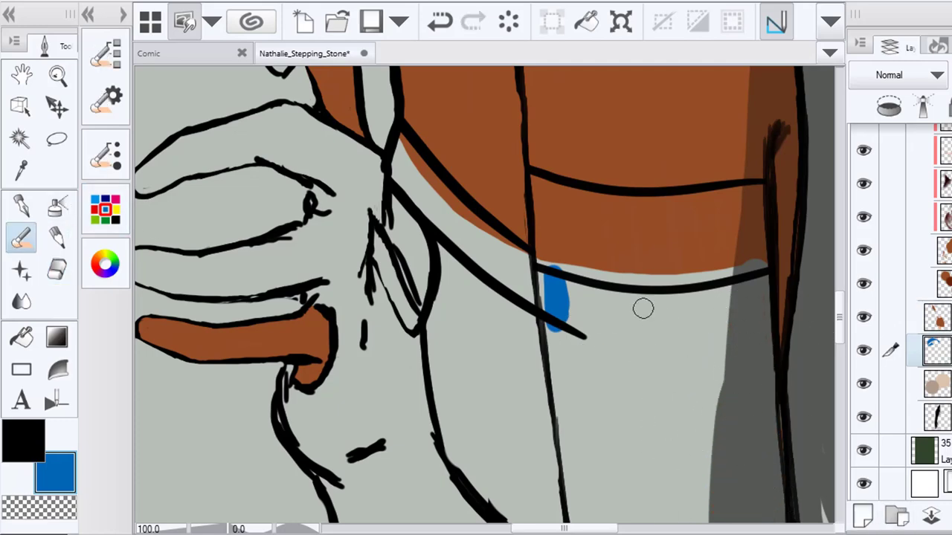
{"action": "mouse_move", "coordinate": [570, 298]}
{"action": "left_mouse_down"}
{"action": "mouse_move", "coordinate": [548, 270]}
{"action": "mouse_move", "coordinate": [548, 302]}
{"action": "mouse_move", "coordinate": [552, 267]}
{"action": "mouse_move", "coordinate": [580, 295]}
{"action": "mouse_move", "coordinate": [596, 269]}
{"action": "mouse_move", "coordinate": [629, 308]}
{"action": "mouse_move", "coordinate": [664, 392]}
{"action": "mouse_move", "coordinate": [660, 261]}
{"action": "mouse_move", "coordinate": [722, 398]}
{"action": "mouse_move", "coordinate": [706, 297]}
{"action": "mouse_move", "coordinate": [733, 359]}
{"action": "mouse_move", "coordinate": [747, 335]}
{"action": "left_mouse_up"}
{"action": "left_click_drag", "start_coordinate": [660, 403], "coordinate": [611, 229]}
{"action": "left_click_drag", "start_coordinate": [505, 161], "coordinate": [523, 301]}
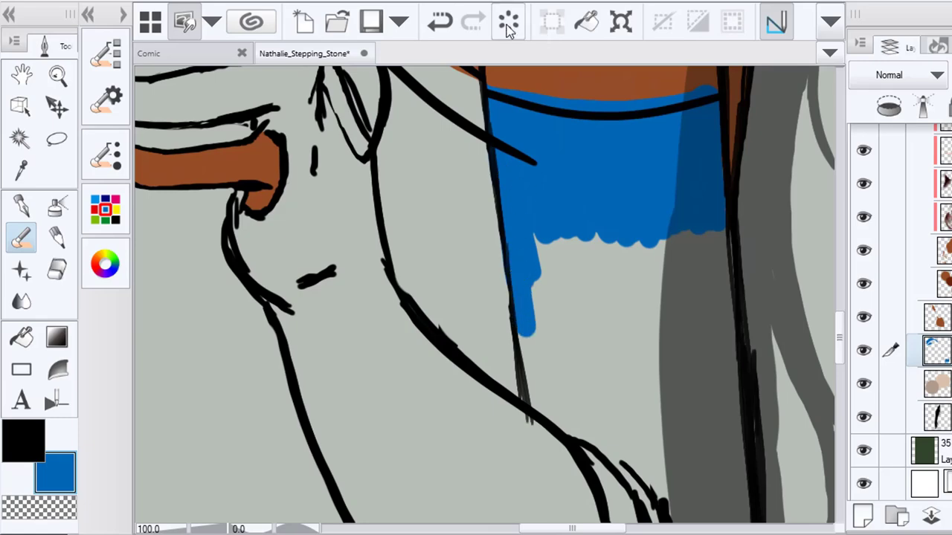
{"action": "left_click", "coordinate": [440, 22]}
Extend the blue down the near sleeve to its pointed end by the elbow, filling the remaining gaps
{"action": "mouse_move", "coordinate": [524, 214]}
{"action": "left_mouse_down"}
{"action": "mouse_move", "coordinate": [523, 272]}
{"action": "mouse_move", "coordinate": [515, 219]}
{"action": "mouse_move", "coordinate": [531, 394]}
{"action": "mouse_move", "coordinate": [638, 468]}
{"action": "mouse_move", "coordinate": [595, 435]}
{"action": "mouse_move", "coordinate": [601, 396]}
{"action": "mouse_move", "coordinate": [659, 252]}
{"action": "mouse_move", "coordinate": [681, 227]}
{"action": "mouse_move", "coordinate": [635, 329]}
{"action": "mouse_move", "coordinate": [646, 223]}
{"action": "mouse_move", "coordinate": [631, 358]}
{"action": "mouse_move", "coordinate": [617, 230]}
{"action": "mouse_move", "coordinate": [622, 431]}
{"action": "mouse_move", "coordinate": [579, 229]}
{"action": "mouse_move", "coordinate": [590, 395]}
{"action": "mouse_move", "coordinate": [580, 215]}
{"action": "mouse_move", "coordinate": [555, 291]}
{"action": "mouse_move", "coordinate": [577, 397]}
{"action": "mouse_move", "coordinate": [597, 426]}
{"action": "mouse_move", "coordinate": [561, 344]}
{"action": "left_mouse_up"}
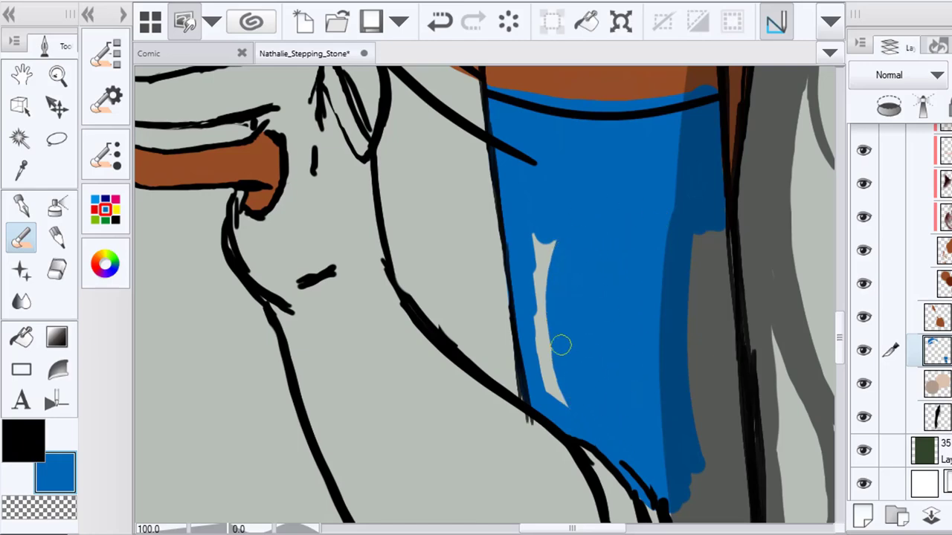
{"action": "mouse_move", "coordinate": [564, 224]}
{"action": "left_mouse_down"}
{"action": "mouse_move", "coordinate": [558, 379]}
{"action": "mouse_move", "coordinate": [592, 425]}
{"action": "mouse_move", "coordinate": [540, 357]}
{"action": "mouse_move", "coordinate": [544, 216]}
{"action": "mouse_move", "coordinate": [692, 344]}
{"action": "mouse_move", "coordinate": [716, 250]}
{"action": "mouse_move", "coordinate": [726, 335]}
{"action": "mouse_move", "coordinate": [713, 318]}
{"action": "mouse_move", "coordinate": [703, 454]}
{"action": "mouse_move", "coordinate": [599, 204]}
{"action": "left_mouse_up"}
{"action": "mouse_move", "coordinate": [620, 299]}
{"action": "left_mouse_down"}
{"action": "mouse_move", "coordinate": [629, 246]}
{"action": "mouse_move", "coordinate": [671, 353]}
{"action": "mouse_move", "coordinate": [693, 256]}
{"action": "mouse_move", "coordinate": [696, 338]}
{"action": "mouse_move", "coordinate": [692, 358]}
{"action": "mouse_move", "coordinate": [675, 324]}
{"action": "mouse_move", "coordinate": [666, 435]}
{"action": "mouse_move", "coordinate": [634, 388]}
{"action": "mouse_move", "coordinate": [631, 339]}
{"action": "left_mouse_up"}
{"action": "scroll", "coordinate": [635, 343], "scroll_direction": "down", "scroll_amount": 3}
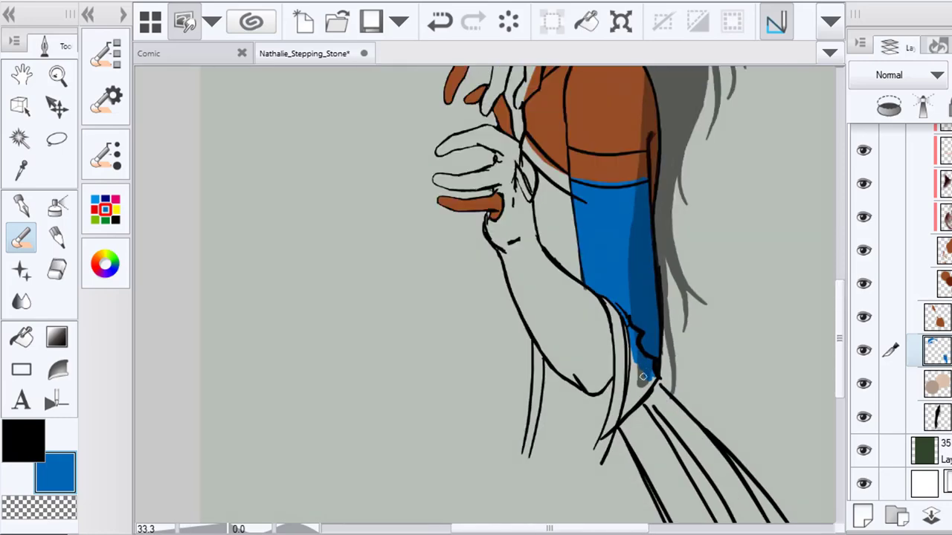
{"action": "scroll", "coordinate": [638, 374], "scroll_direction": "down", "scroll_amount": 2}
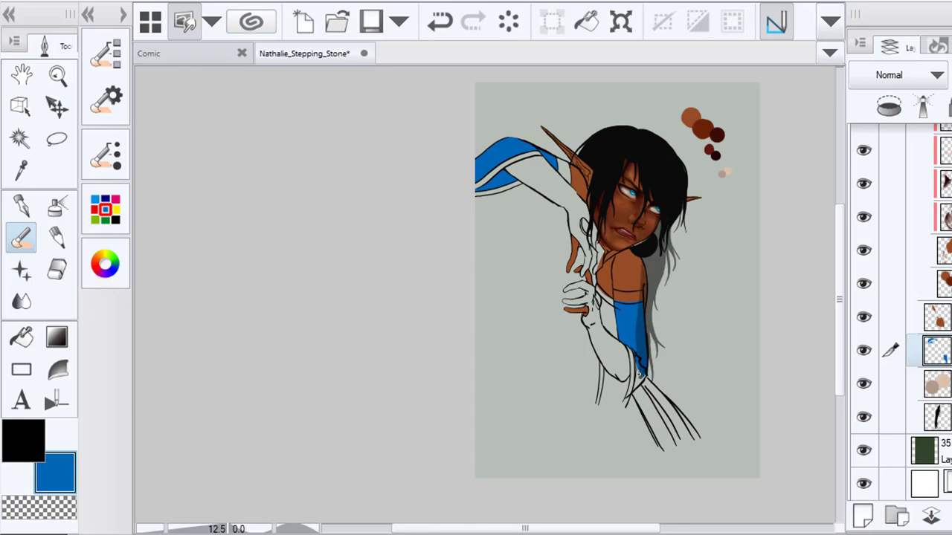
Select the near upper arm's line-art layer, switch to black and thicken the outlines along both sides of the blue sleeve
{"action": "scroll", "coordinate": [633, 365], "scroll_direction": "up", "scroll_amount": 2}
{"action": "scroll", "coordinate": [638, 374], "scroll_direction": "down", "scroll_amount": 2}
{"action": "scroll", "coordinate": [623, 344], "scroll_direction": "up", "scroll_amount": 1}
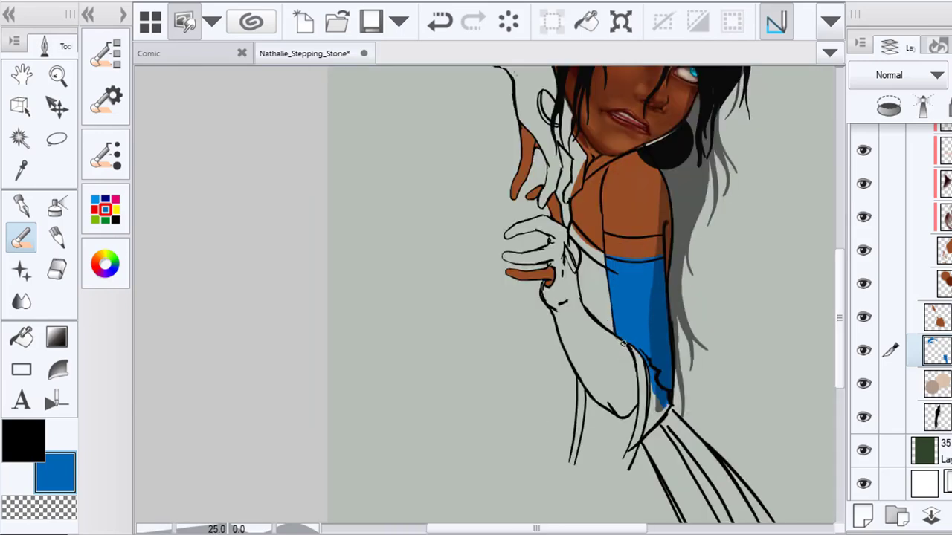
{"action": "scroll", "coordinate": [633, 342], "scroll_direction": "up", "scroll_amount": 1}
{"action": "left_click", "coordinate": [18, 110]}
{"action": "scroll", "coordinate": [757, 302], "scroll_direction": "up", "scroll_amount": 1}
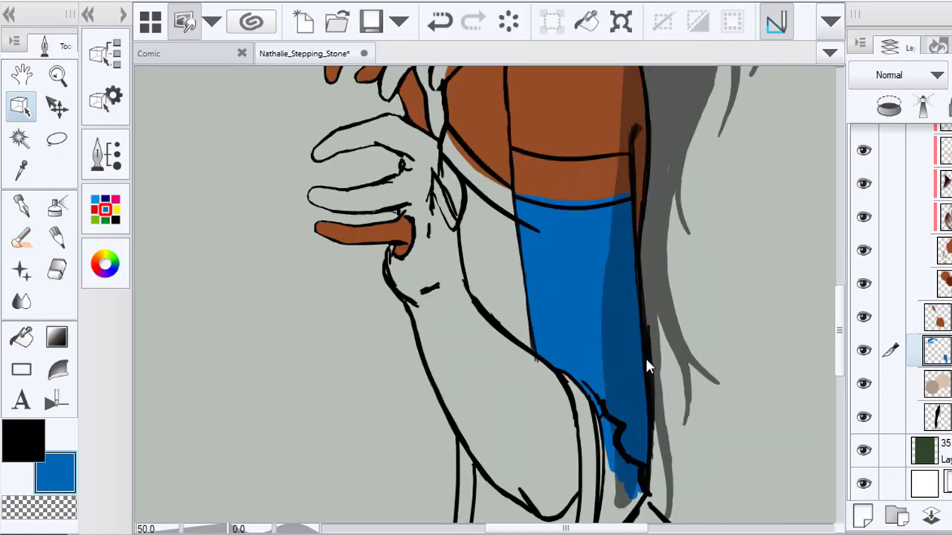
{"action": "left_click", "coordinate": [645, 356]}
{"action": "key", "text": "b"}
{"action": "left_click_drag", "start_coordinate": [519, 244], "coordinate": [522, 320]}
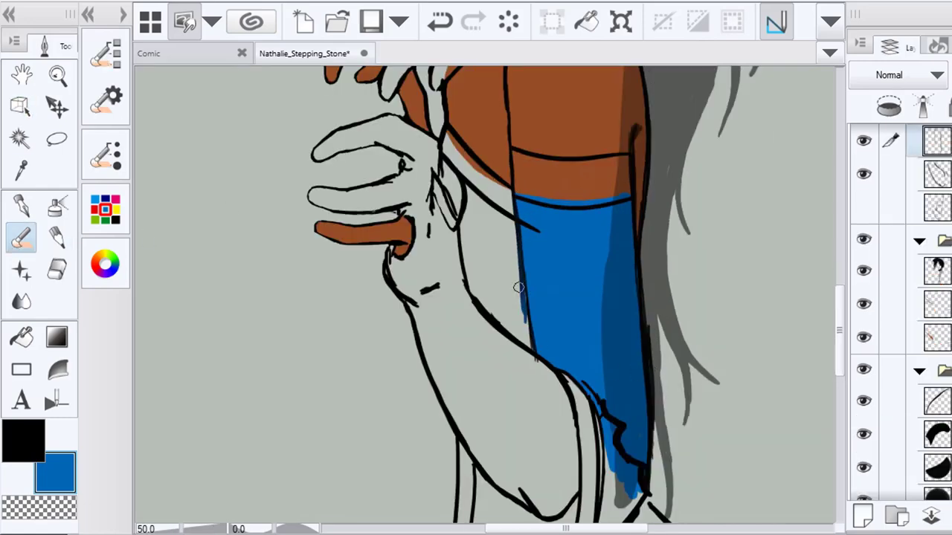
{"action": "left_click", "coordinate": [439, 20]}
{"action": "left_click", "coordinate": [22, 454]}
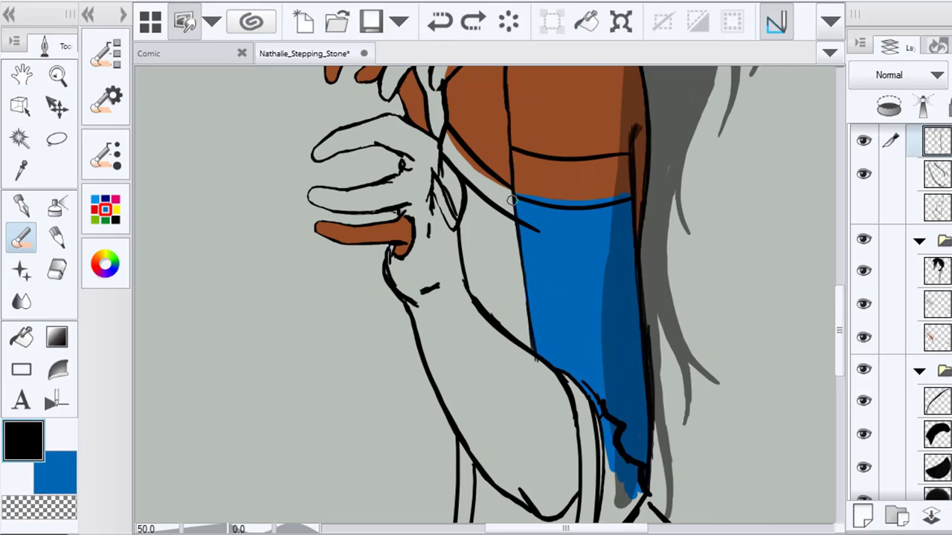
{"action": "left_click_drag", "start_coordinate": [513, 200], "coordinate": [526, 333]}
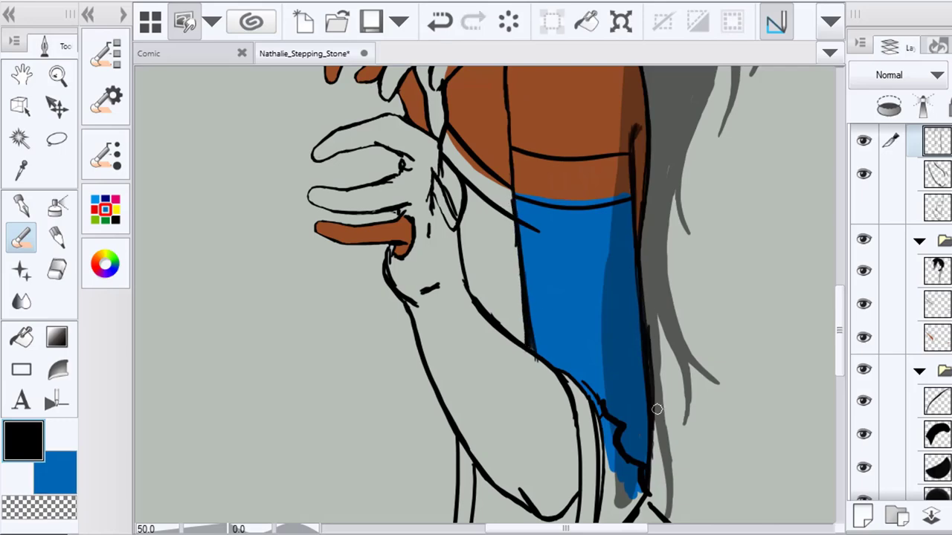
{"action": "left_click_drag", "start_coordinate": [658, 409], "coordinate": [632, 223]}
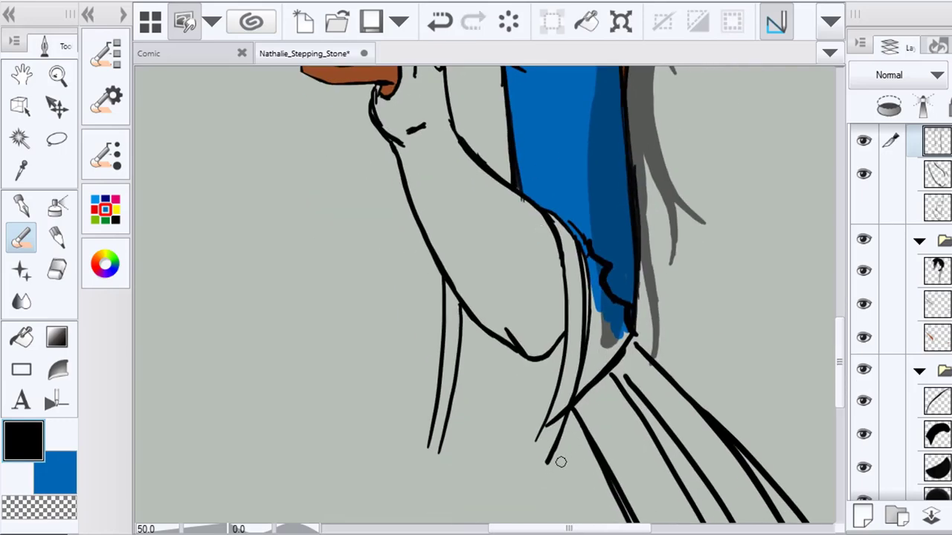
Lasso the lower end of the near sleeve's outer outline and distort it inward to meet the elbow
{"action": "scroll", "coordinate": [629, 293], "scroll_direction": "down", "scroll_amount": 4}
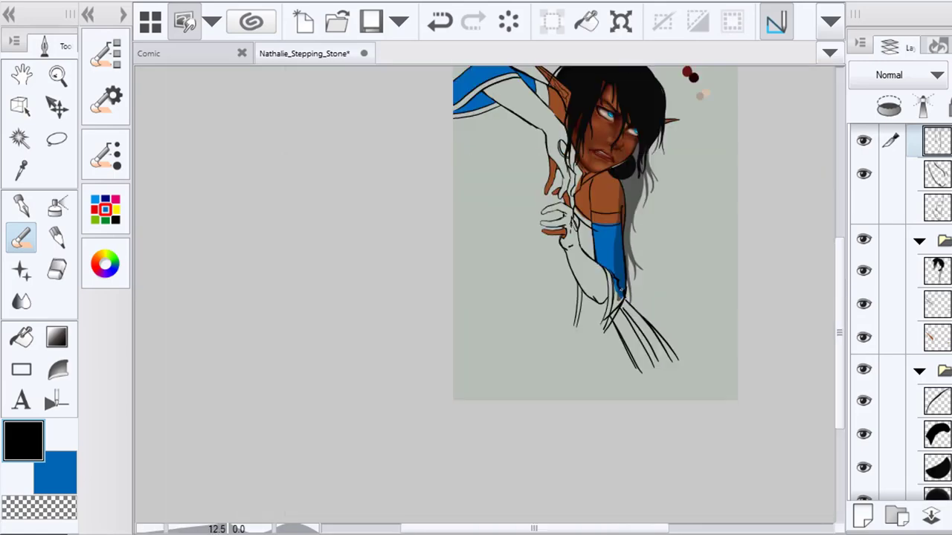
{"action": "scroll", "coordinate": [625, 293], "scroll_direction": "up", "scroll_amount": 3}
{"action": "left_click", "coordinate": [56, 139]}
{"action": "mouse_move", "coordinate": [625, 191]}
{"action": "left_mouse_down"}
{"action": "mouse_move", "coordinate": [650, 185]}
{"action": "mouse_move", "coordinate": [655, 374]}
{"action": "mouse_move", "coordinate": [596, 439]}
{"action": "mouse_move", "coordinate": [550, 430]}
{"action": "mouse_move", "coordinate": [626, 195]}
{"action": "left_mouse_up"}
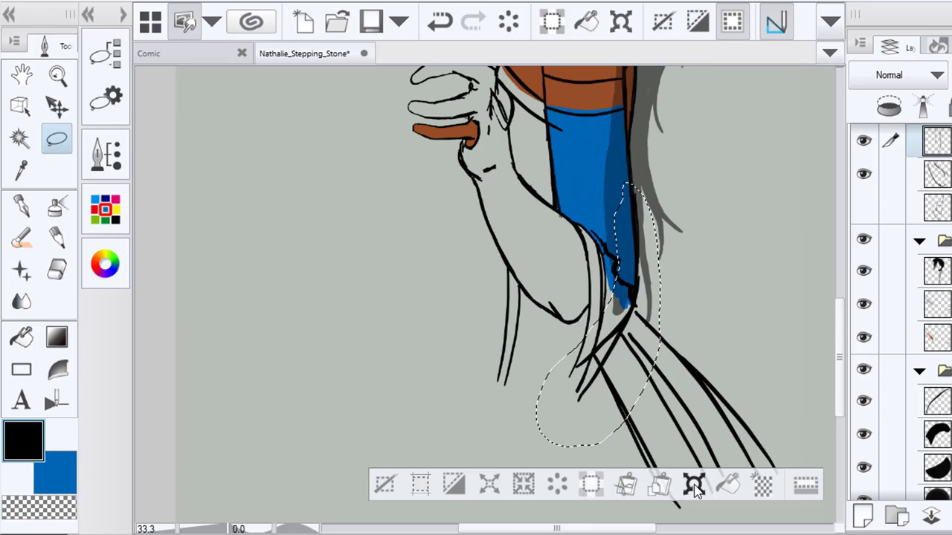
{"action": "left_click", "coordinate": [693, 485]}
{"action": "left_click_drag", "start_coordinate": [659, 439], "coordinate": [647, 413]}
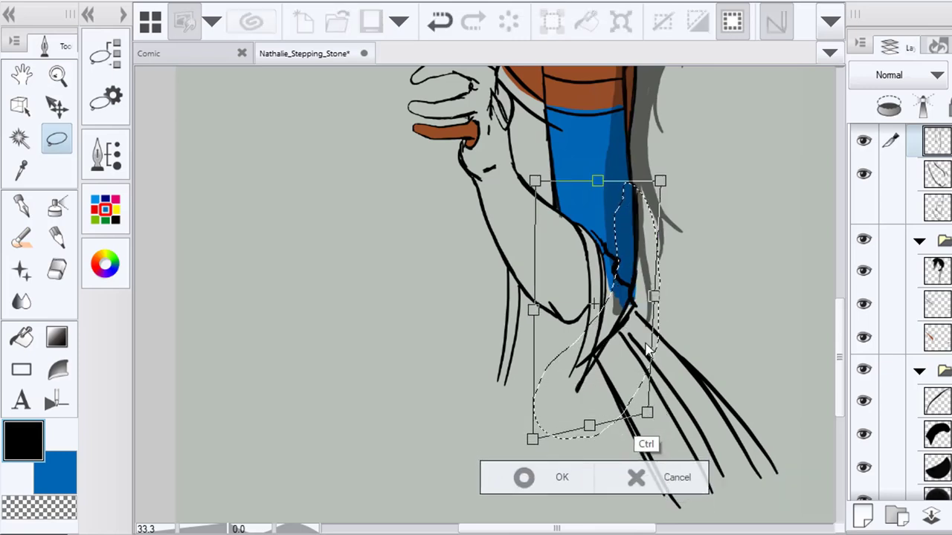
{"action": "left_click_drag", "start_coordinate": [660, 180], "coordinate": [654, 165]}
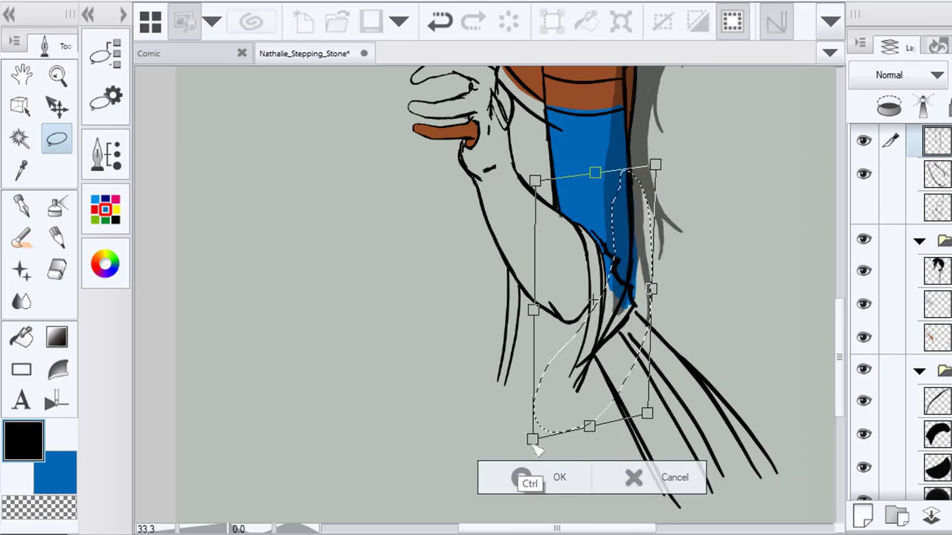
{"action": "left_click_drag", "start_coordinate": [533, 441], "coordinate": [533, 454]}
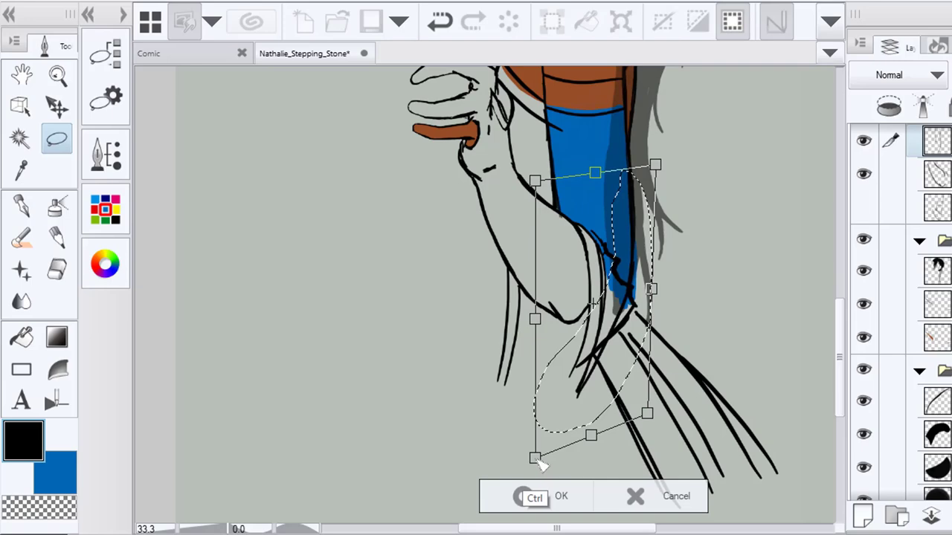
{"action": "left_click", "coordinate": [557, 493]}
On the near forearm's line-art layer, lasso the elbow tip, shift and stretch it down toward the sleeve point, and deselect
{"action": "left_click", "coordinate": [907, 174]}
{"action": "left_click", "coordinate": [864, 173]}
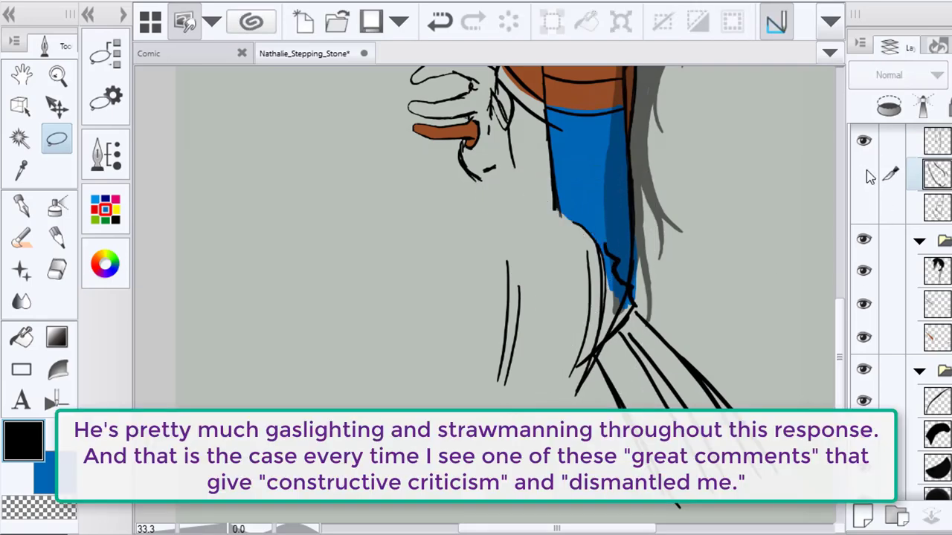
{"action": "scroll", "coordinate": [520, 286], "scroll_direction": "up", "scroll_amount": 1}
{"action": "mouse_move", "coordinate": [554, 294]}
{"action": "left_mouse_down"}
{"action": "mouse_move", "coordinate": [603, 257]}
{"action": "mouse_move", "coordinate": [553, 344]}
{"action": "mouse_move", "coordinate": [549, 320]}
{"action": "left_mouse_up"}
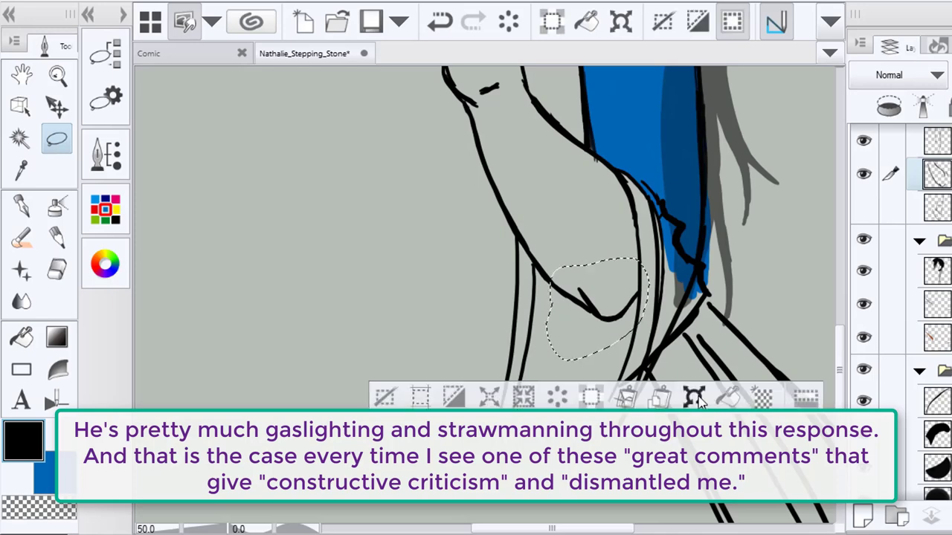
{"action": "left_click", "coordinate": [698, 398]}
{"action": "left_click_drag", "start_coordinate": [617, 323], "coordinate": [647, 338]}
{"action": "left_click_drag", "start_coordinate": [629, 377], "coordinate": [633, 398]}
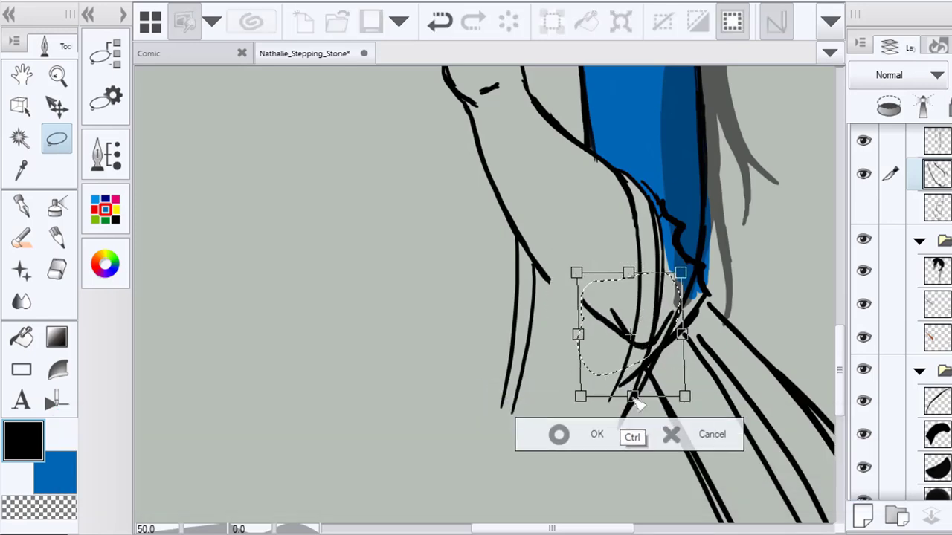
{"action": "left_click", "coordinate": [559, 435]}
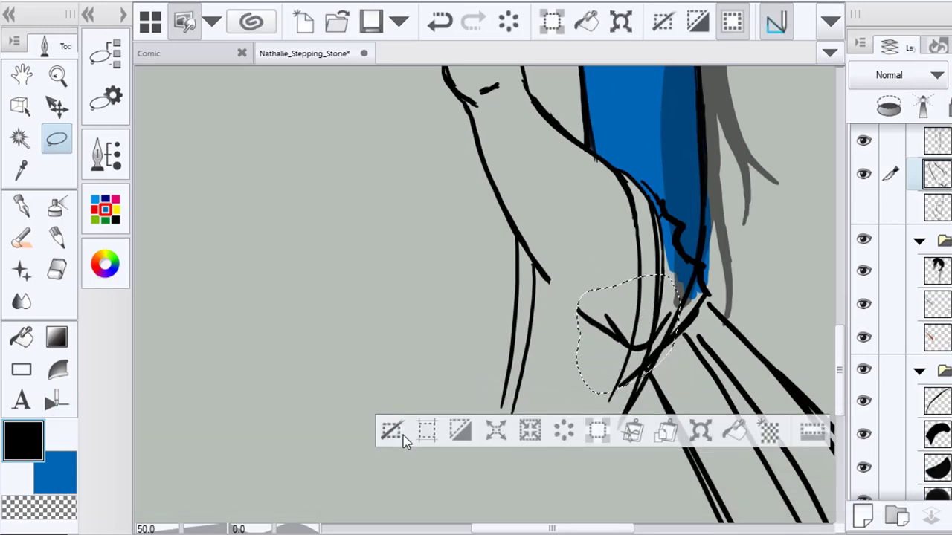
{"action": "left_click", "coordinate": [392, 432]}
Join the gap in the near forearm's lower outline with a black stroke and erase the excess line there and at the elbow tip
{"action": "left_click", "coordinate": [21, 238]}
{"action": "scroll", "coordinate": [556, 290], "scroll_direction": "up", "scroll_amount": 2}
{"action": "left_click_drag", "start_coordinate": [544, 272], "coordinate": [599, 326]}
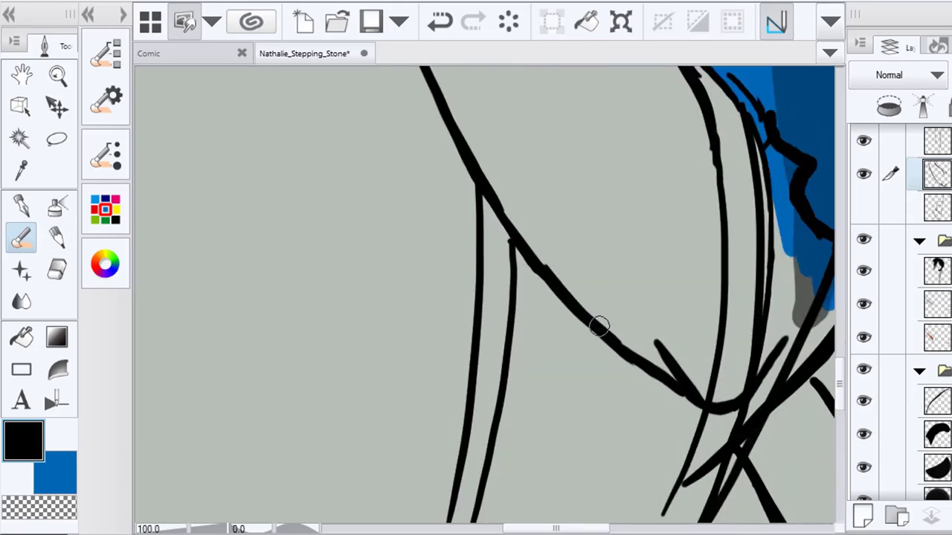
{"action": "left_click", "coordinate": [58, 269]}
{"action": "left_click_drag", "start_coordinate": [554, 259], "coordinate": [626, 327]}
{"action": "scroll", "coordinate": [593, 290], "scroll_direction": "down", "scroll_amount": 3}
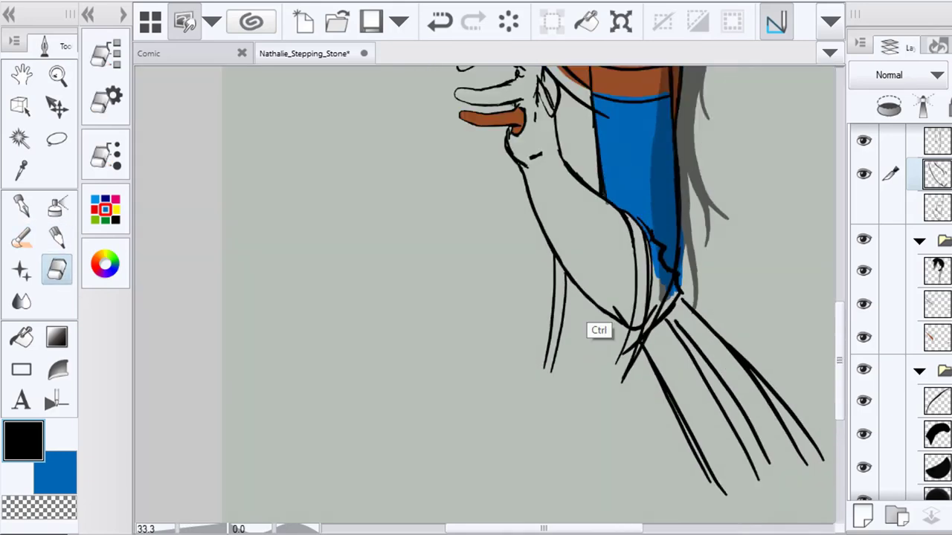
{"action": "scroll", "coordinate": [596, 292], "scroll_direction": "down", "scroll_amount": 1}
{"action": "scroll", "coordinate": [597, 286], "scroll_direction": "up", "scroll_amount": 2}
{"action": "mouse_move", "coordinate": [557, 270]}
{"action": "left_mouse_down"}
{"action": "mouse_move", "coordinate": [549, 295]}
{"action": "mouse_move", "coordinate": [528, 304]}
{"action": "mouse_move", "coordinate": [547, 321]}
{"action": "left_mouse_up"}
{"action": "scroll", "coordinate": [548, 316], "scroll_direction": "down", "scroll_amount": 4}
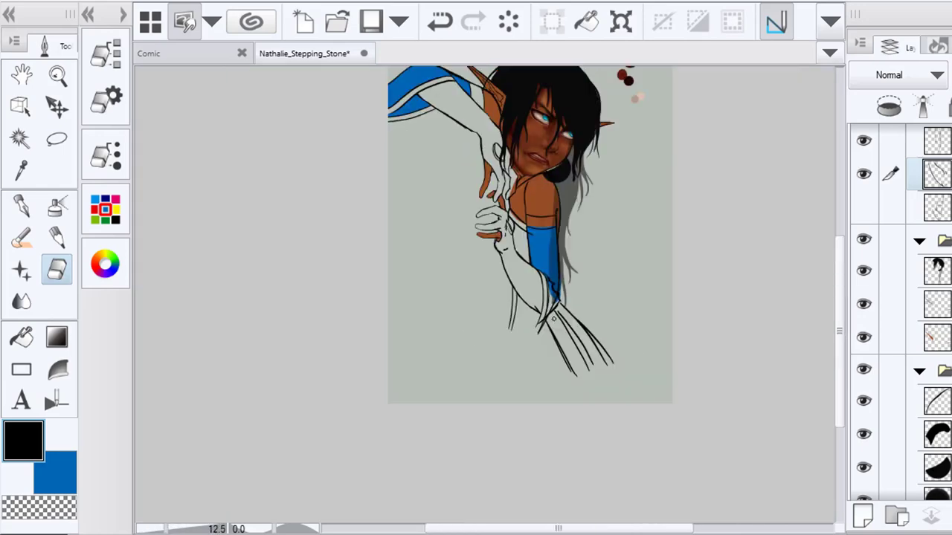
Select the line-art layer with the jagged sleeve edge and erase the jagged line across the blue near the elbow
{"action": "scroll", "coordinate": [553, 318], "scroll_direction": "up", "scroll_amount": 4}
{"action": "left_click", "coordinate": [590, 287], "text": "ctrl"}
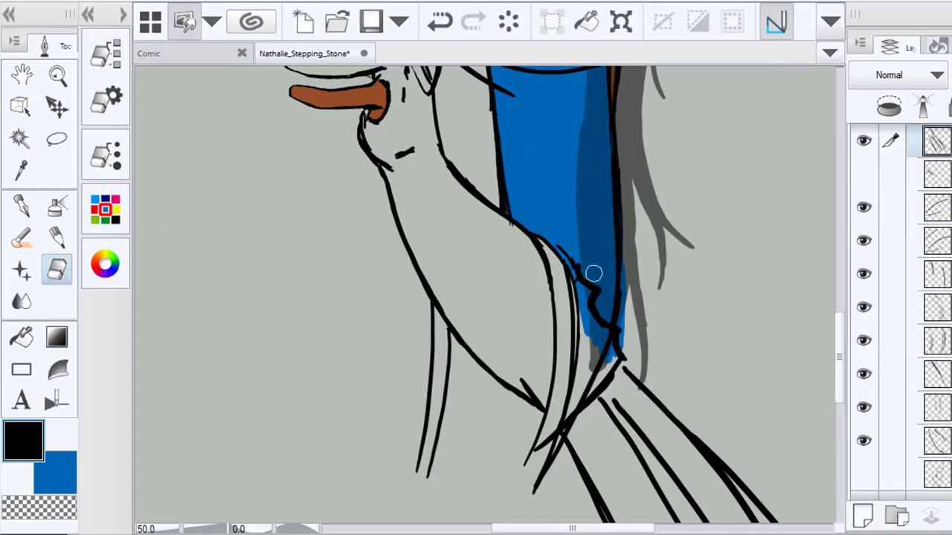
{"action": "left_click_drag", "start_coordinate": [592, 274], "coordinate": [598, 335]}
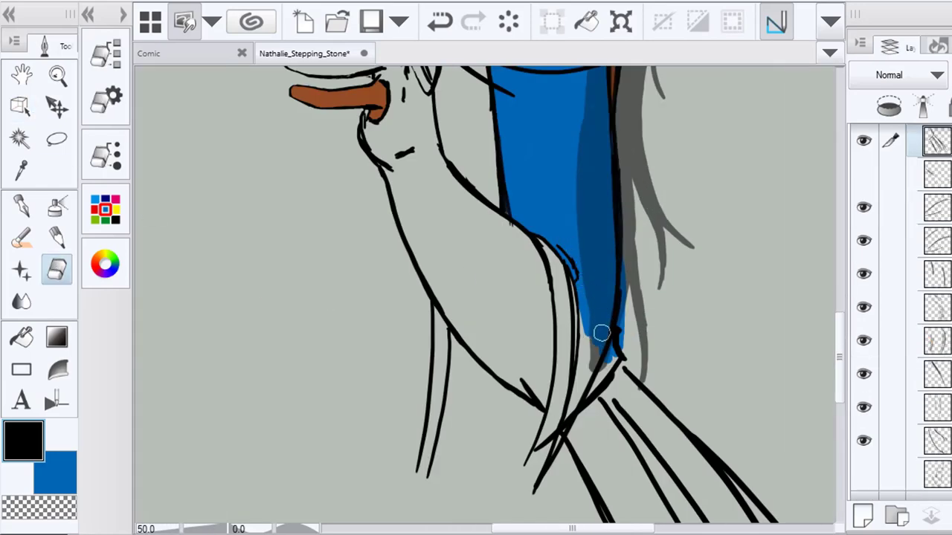
Select the near forearm's line-art layer and erase the rough stray marks along the inner elbow curve and glove edge
{"action": "left_click", "coordinate": [19, 106]}
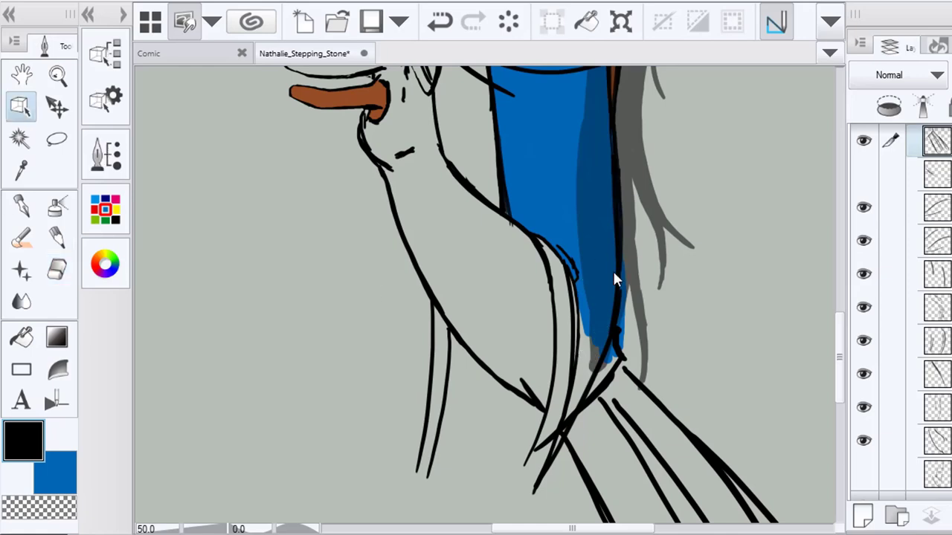
{"action": "scroll", "coordinate": [612, 268], "scroll_direction": "up", "scroll_amount": 2}
{"action": "left_click", "coordinate": [556, 272]}
{"action": "left_click", "coordinate": [49, 272]}
{"action": "mouse_move", "coordinate": [568, 240]}
{"action": "left_mouse_down"}
{"action": "mouse_move", "coordinate": [526, 206]}
{"action": "mouse_move", "coordinate": [568, 316]}
{"action": "left_mouse_up"}
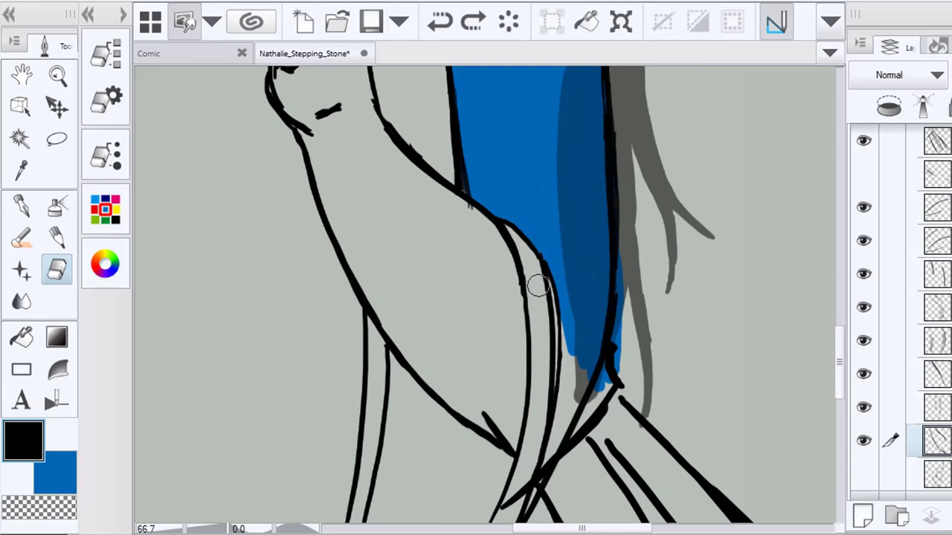
{"action": "left_click_drag", "start_coordinate": [509, 305], "coordinate": [486, 231]}
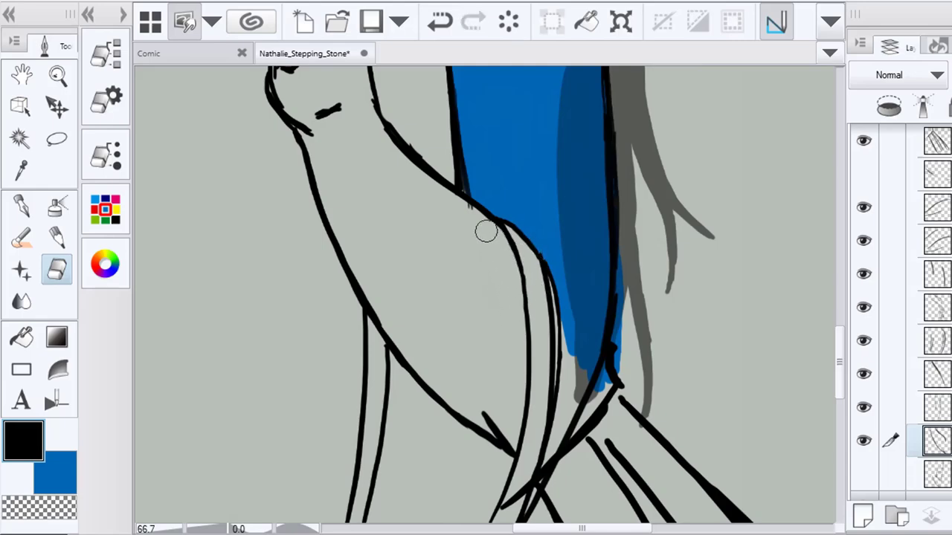
Save the document
{"action": "scroll", "coordinate": [485, 232], "scroll_direction": "down", "scroll_amount": 5}
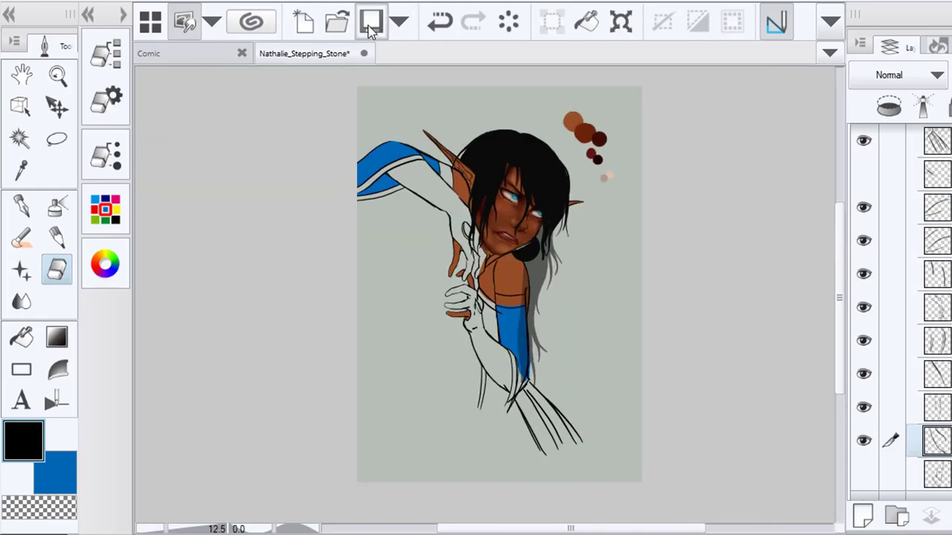
{"action": "key", "text": "F10"}
{"action": "key", "text": "ctrl+s"}
Add a new layer beneath the blue base colour layer and set the brush to a muted darker blue, H 206, S 84, V 56
{"action": "scroll", "coordinate": [899, 312], "scroll_direction": "down", "scroll_amount": 15}
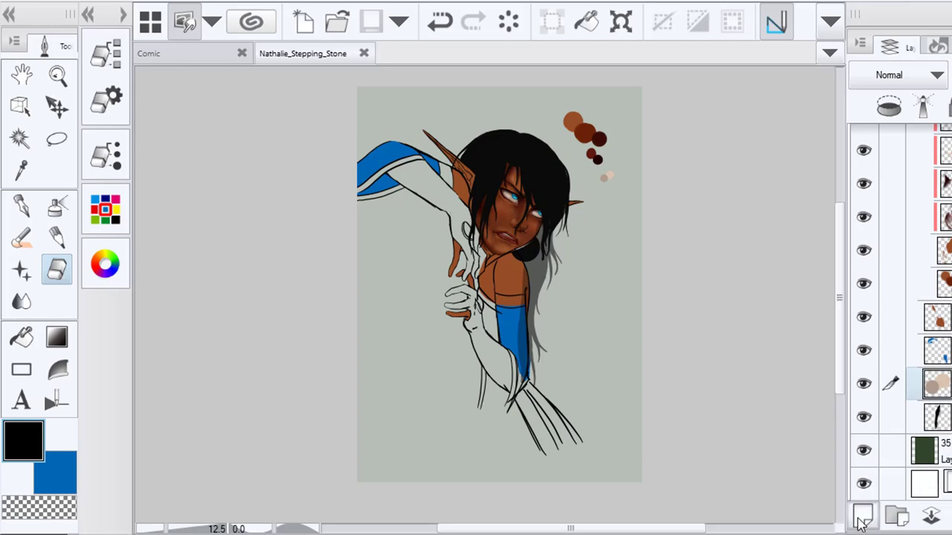
{"action": "left_click", "coordinate": [862, 516]}
{"action": "left_click", "coordinate": [105, 264]}
{"action": "left_click", "coordinate": [333, 362]}
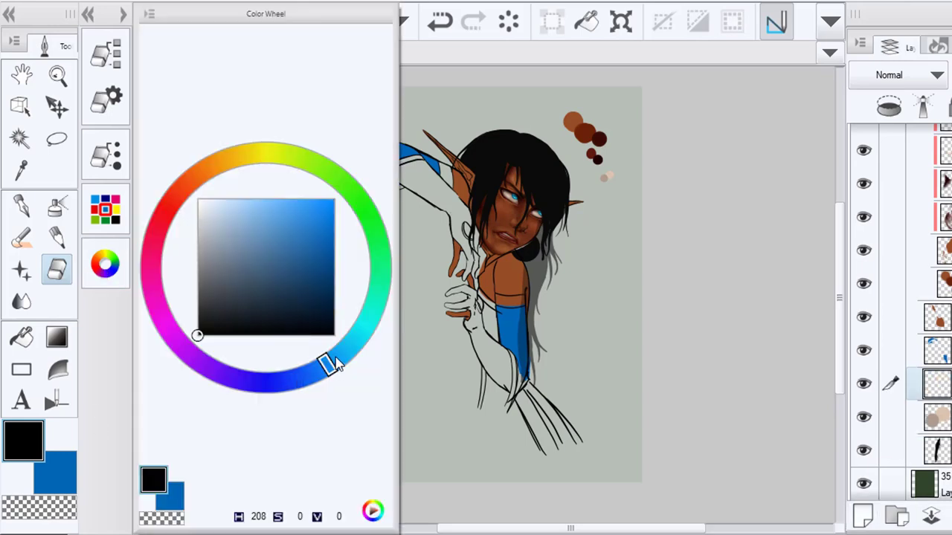
{"action": "left_click", "coordinate": [20, 238]}
{"action": "left_click", "coordinate": [105, 264]}
{"action": "left_click", "coordinate": [59, 474]}
{"action": "left_click", "coordinate": [104, 264]}
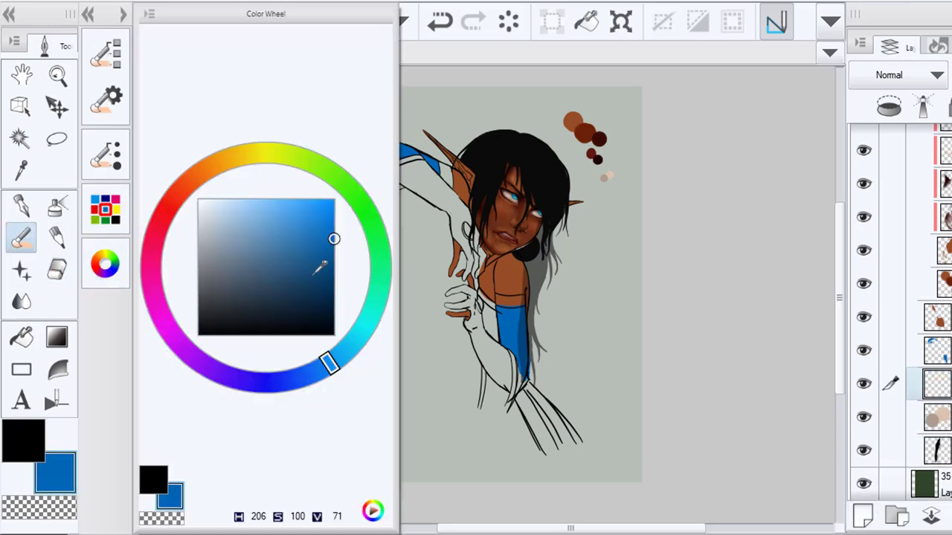
{"action": "left_click", "coordinate": [296, 269]}
{"action": "left_click", "coordinate": [314, 266]}
{"action": "left_click", "coordinate": [310, 259]}
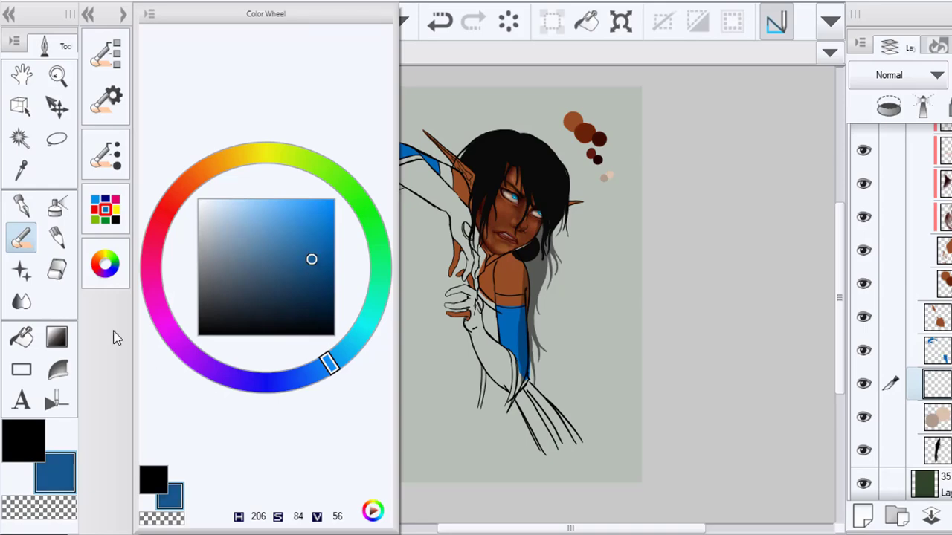
{"action": "left_click", "coordinate": [27, 241]}
Paint the raised forearm in the muted blue from the sleeve trim down toward the wrist
{"action": "scroll", "coordinate": [416, 161], "scroll_direction": "up", "scroll_amount": 3}
{"action": "scroll", "coordinate": [417, 168], "scroll_direction": "up", "scroll_amount": 1}
{"action": "mouse_move", "coordinate": [378, 202]}
{"action": "left_mouse_down"}
{"action": "mouse_move", "coordinate": [371, 251]}
{"action": "mouse_move", "coordinate": [431, 301]}
{"action": "left_mouse_up"}
{"action": "left_click_drag", "start_coordinate": [398, 156], "coordinate": [464, 157]}
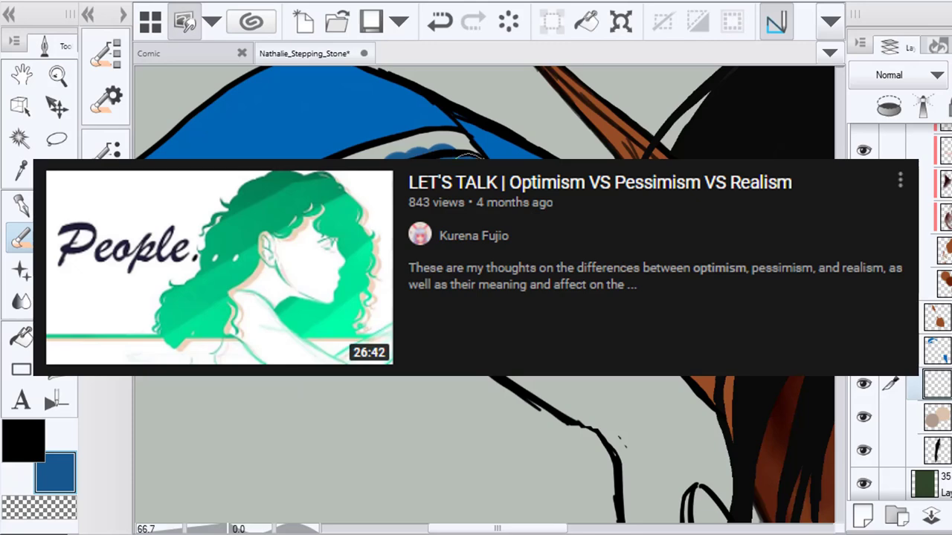
{"action": "mouse_move", "coordinate": [610, 342]}
{"action": "left_mouse_down"}
{"action": "mouse_move", "coordinate": [661, 387]}
{"action": "mouse_move", "coordinate": [648, 402]}
{"action": "left_mouse_up"}
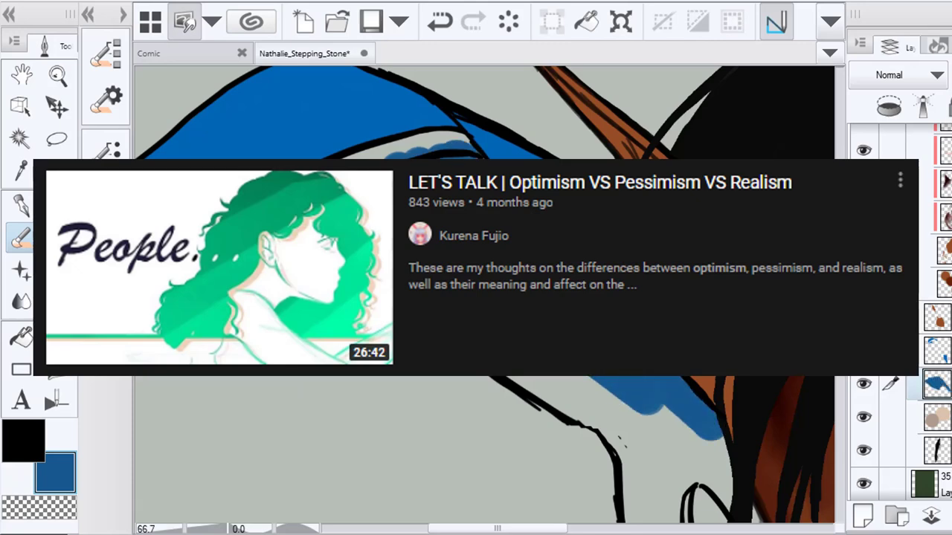
{"action": "mouse_move", "coordinate": [544, 383]}
{"action": "left_mouse_down"}
{"action": "mouse_move", "coordinate": [504, 360]}
{"action": "mouse_move", "coordinate": [597, 410]}
{"action": "mouse_move", "coordinate": [616, 408]}
{"action": "mouse_move", "coordinate": [657, 450]}
{"action": "left_mouse_up"}
Continue the muted blue over the raised arm's wrist and hand, filling the front finger down to its tip
{"action": "mouse_move", "coordinate": [593, 406]}
{"action": "left_mouse_down"}
{"action": "mouse_move", "coordinate": [473, 228]}
{"action": "mouse_move", "coordinate": [497, 358]}
{"action": "mouse_move", "coordinate": [518, 373]}
{"action": "mouse_move", "coordinate": [527, 298]}
{"action": "mouse_move", "coordinate": [572, 333]}
{"action": "mouse_move", "coordinate": [616, 298]}
{"action": "left_mouse_up"}
{"action": "mouse_move", "coordinate": [605, 265]}
{"action": "left_mouse_down"}
{"action": "mouse_move", "coordinate": [575, 163]}
{"action": "mouse_move", "coordinate": [577, 24]}
{"action": "left_mouse_up"}
{"action": "mouse_move", "coordinate": [523, 169]}
{"action": "left_mouse_down"}
{"action": "mouse_move", "coordinate": [552, 236]}
{"action": "mouse_move", "coordinate": [539, 167]}
{"action": "mouse_move", "coordinate": [580, 151]}
{"action": "mouse_move", "coordinate": [580, 181]}
{"action": "mouse_move", "coordinate": [594, 193]}
{"action": "mouse_move", "coordinate": [581, 185]}
{"action": "mouse_move", "coordinate": [601, 179]}
{"action": "mouse_move", "coordinate": [623, 254]}
{"action": "mouse_move", "coordinate": [580, 331]}
{"action": "left_mouse_up"}
{"action": "key", "text": "e"}
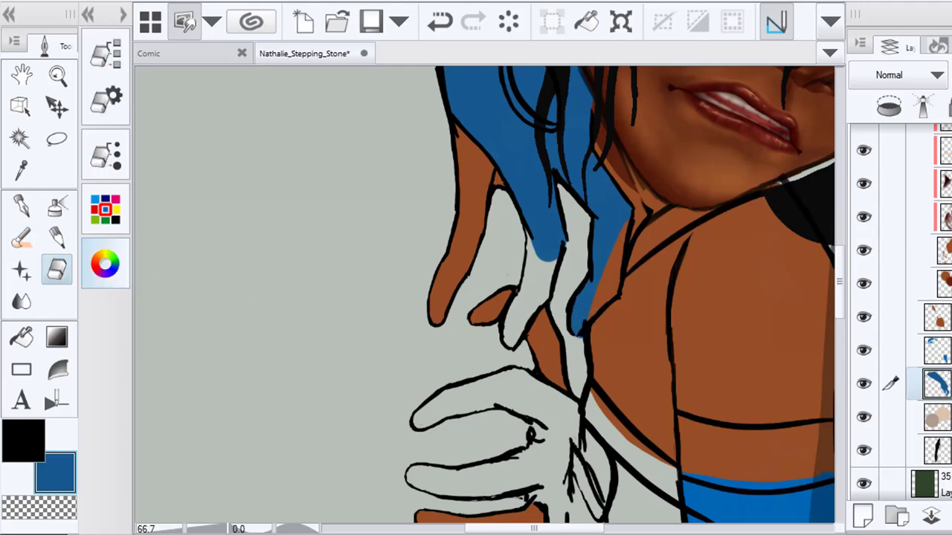
{"action": "key", "text": "b"}
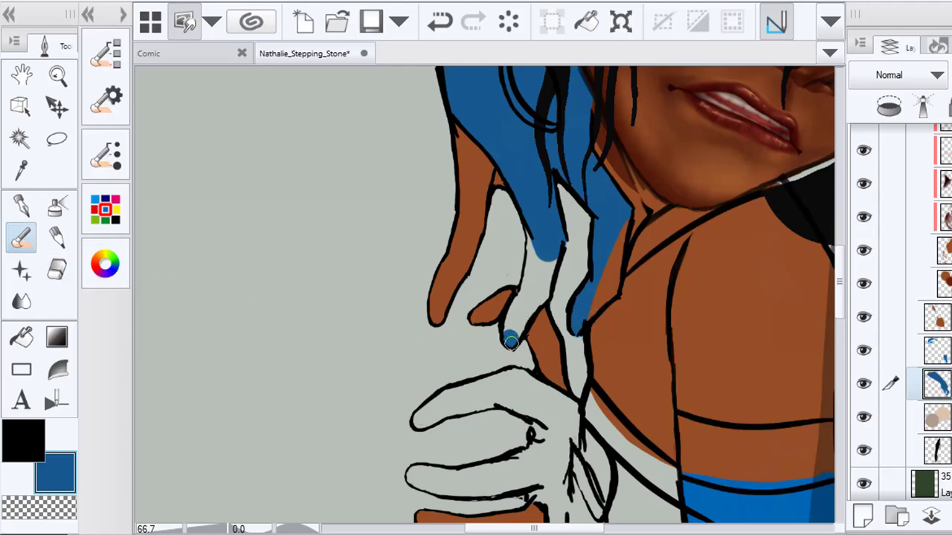
{"action": "mouse_move", "coordinate": [530, 238]}
{"action": "left_mouse_down"}
{"action": "mouse_move", "coordinate": [543, 285]}
{"action": "mouse_move", "coordinate": [521, 320]}
{"action": "left_mouse_up"}
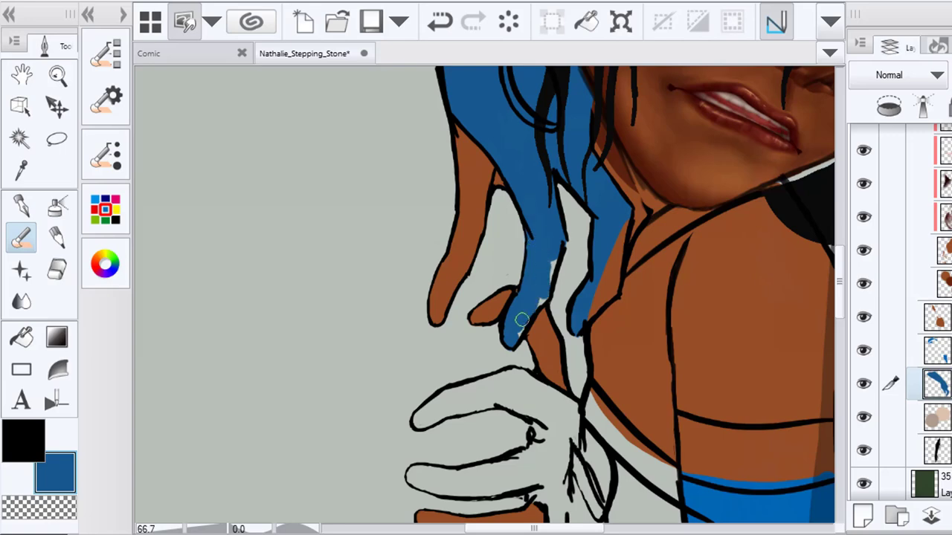
Erase the brown skin colour overlapping the raised hand's blue finger and blend the skin edge along the chest neckline
{"action": "left_click", "coordinate": [939, 250]}
{"action": "key", "text": "e"}
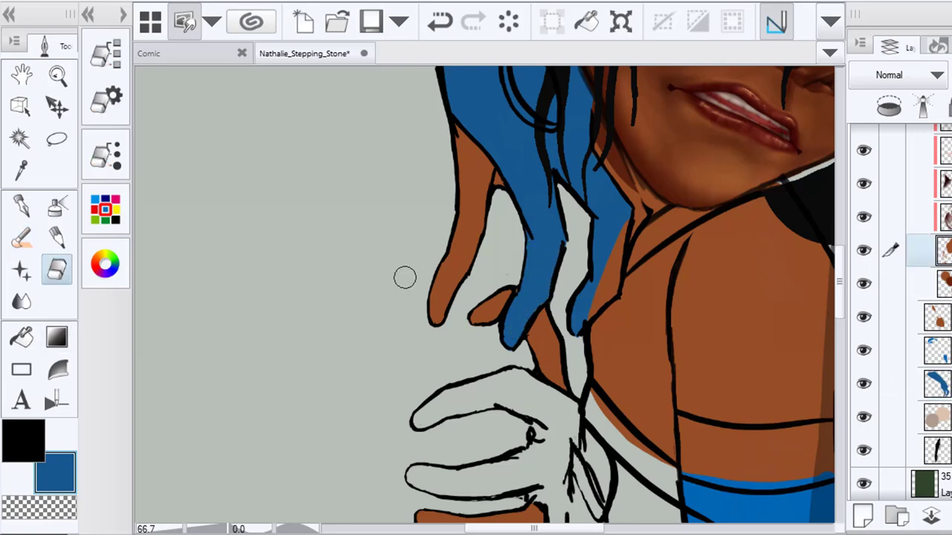
{"action": "left_click", "coordinate": [937, 318]}
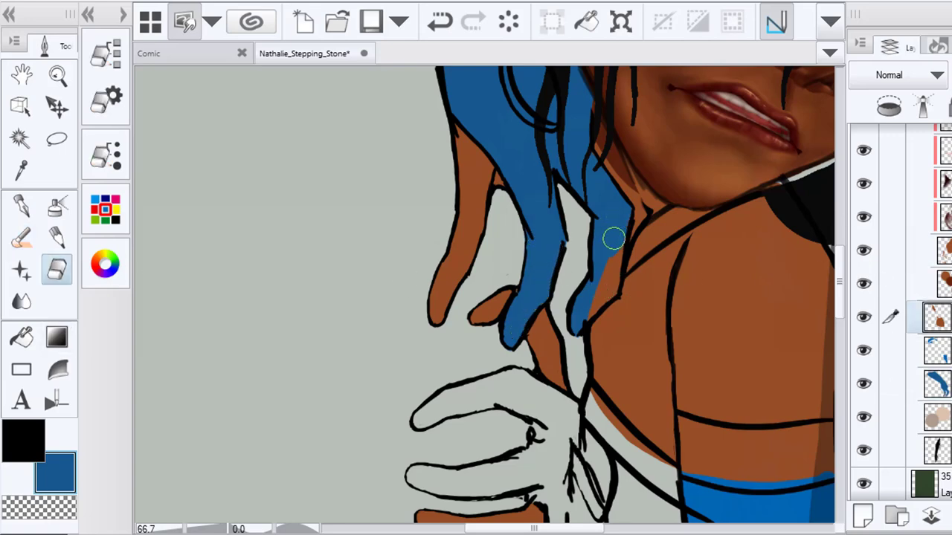
{"action": "left_click_drag", "start_coordinate": [613, 238], "coordinate": [608, 277]}
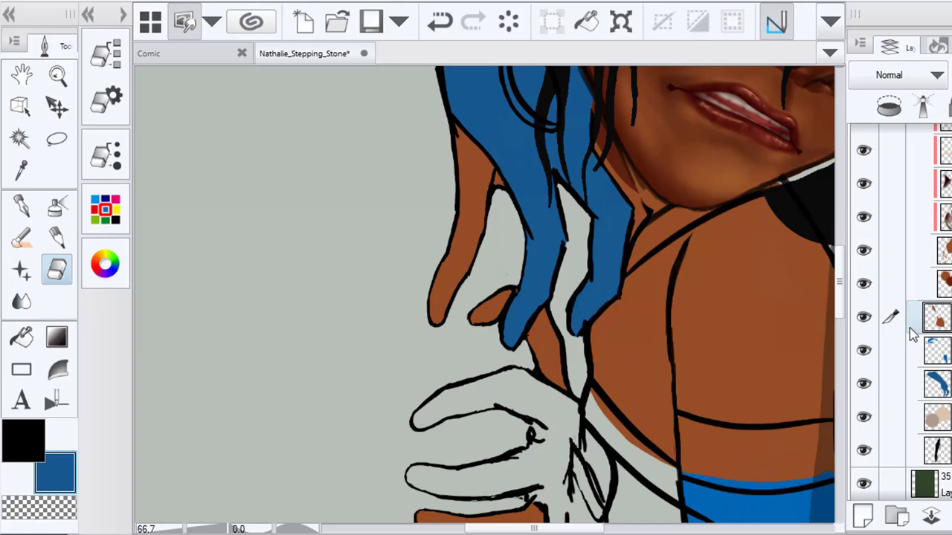
{"action": "left_click", "coordinate": [21, 302]}
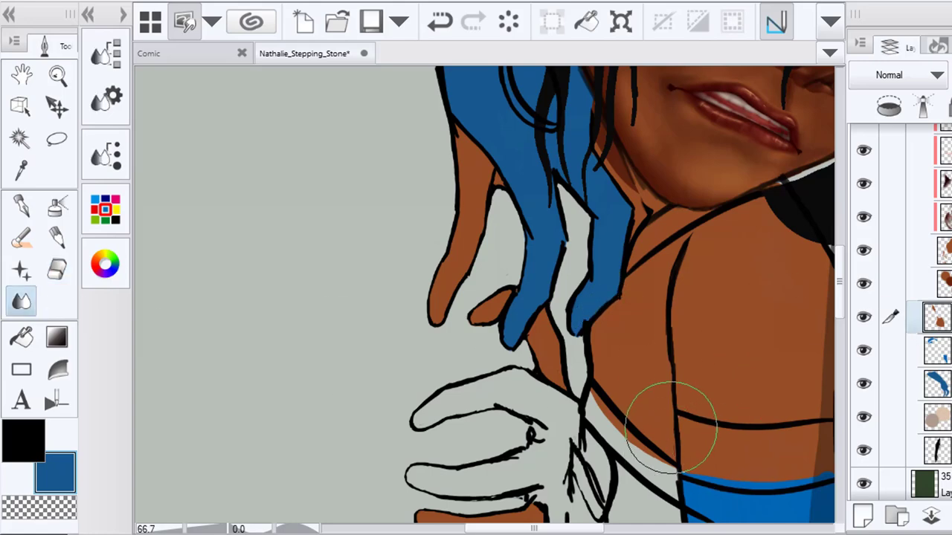
{"action": "left_click_drag", "start_coordinate": [671, 427], "coordinate": [698, 441]}
On the muted blue layer, paint the lower hand's palm and wrist and begin its uppermost finger
{"action": "left_click", "coordinate": [937, 384]}
{"action": "left_click", "coordinate": [22, 238]}
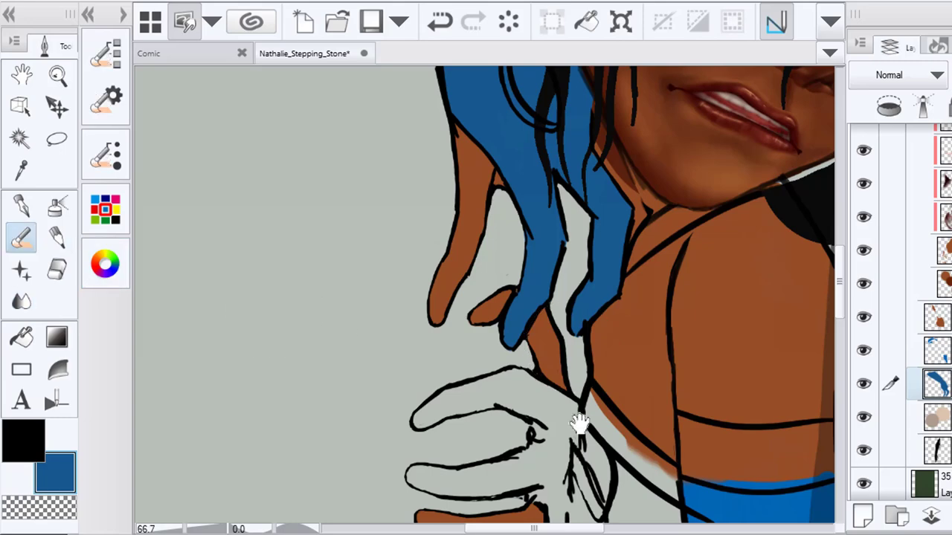
{"action": "left_click_drag", "start_coordinate": [578, 425], "coordinate": [548, 236]}
{"action": "left_click_drag", "start_coordinate": [395, 228], "coordinate": [396, 230]}
{"action": "mouse_move", "coordinate": [437, 200]}
{"action": "left_mouse_down"}
{"action": "mouse_move", "coordinate": [483, 183]}
{"action": "mouse_move", "coordinate": [523, 203]}
{"action": "mouse_move", "coordinate": [563, 321]}
{"action": "mouse_move", "coordinate": [571, 389]}
{"action": "left_mouse_up"}
{"action": "mouse_move", "coordinate": [574, 309]}
{"action": "left_mouse_down"}
{"action": "mouse_move", "coordinate": [576, 398]}
{"action": "mouse_move", "coordinate": [540, 402]}
{"action": "mouse_move", "coordinate": [488, 359]}
{"action": "mouse_move", "coordinate": [489, 397]}
{"action": "mouse_move", "coordinate": [530, 401]}
{"action": "mouse_move", "coordinate": [523, 298]}
{"action": "mouse_move", "coordinate": [504, 313]}
{"action": "mouse_move", "coordinate": [510, 236]}
{"action": "mouse_move", "coordinate": [529, 255]}
{"action": "mouse_move", "coordinate": [553, 336]}
{"action": "mouse_move", "coordinate": [552, 284]}
{"action": "mouse_move", "coordinate": [546, 334]}
{"action": "mouse_move", "coordinate": [530, 339]}
{"action": "mouse_move", "coordinate": [553, 284]}
{"action": "left_mouse_up"}
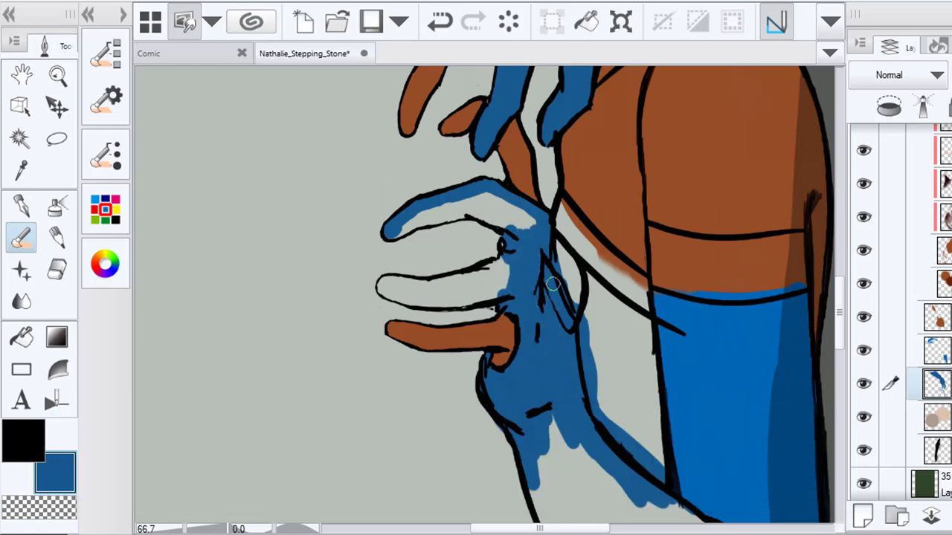
Continue the muted blue down the lower forearm to the elbow, undoing a stray stroke along the way
{"action": "mouse_move", "coordinate": [556, 414]}
{"action": "left_mouse_down"}
{"action": "mouse_move", "coordinate": [535, 431]}
{"action": "mouse_move", "coordinate": [582, 449]}
{"action": "mouse_move", "coordinate": [580, 459]}
{"action": "mouse_move", "coordinate": [551, 265]}
{"action": "left_mouse_up"}
{"action": "mouse_move", "coordinate": [521, 339]}
{"action": "left_mouse_down"}
{"action": "mouse_move", "coordinate": [565, 427]}
{"action": "mouse_move", "coordinate": [621, 468]}
{"action": "mouse_move", "coordinate": [563, 356]}
{"action": "mouse_move", "coordinate": [637, 406]}
{"action": "mouse_move", "coordinate": [659, 394]}
{"action": "mouse_move", "coordinate": [650, 322]}
{"action": "mouse_move", "coordinate": [700, 452]}
{"action": "mouse_move", "coordinate": [637, 284]}
{"action": "left_mouse_up"}
{"action": "mouse_move", "coordinate": [546, 283]}
{"action": "left_mouse_down"}
{"action": "mouse_move", "coordinate": [542, 308]}
{"action": "mouse_move", "coordinate": [640, 371]}
{"action": "mouse_move", "coordinate": [625, 342]}
{"action": "left_mouse_up"}
{"action": "left_click", "coordinate": [441, 26]}
{"action": "mouse_move", "coordinate": [539, 261]}
{"action": "left_mouse_down"}
{"action": "mouse_move", "coordinate": [541, 305]}
{"action": "mouse_move", "coordinate": [633, 370]}
{"action": "mouse_move", "coordinate": [621, 359]}
{"action": "mouse_move", "coordinate": [638, 342]}
{"action": "mouse_move", "coordinate": [611, 237]}
{"action": "left_mouse_up"}
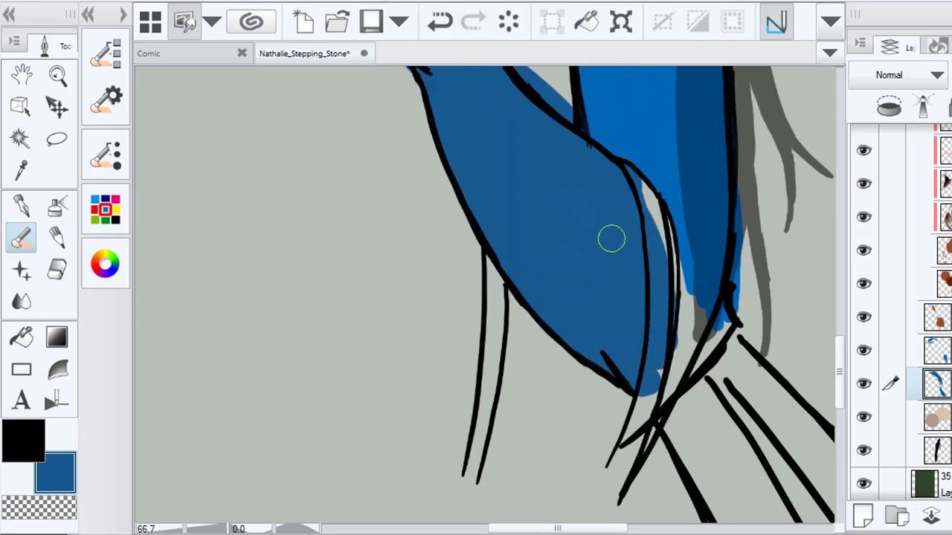
Fill the lower hand's two upper fingers with the muted blue out to their tips
{"action": "left_click_drag", "start_coordinate": [558, 208], "coordinate": [742, 421]}
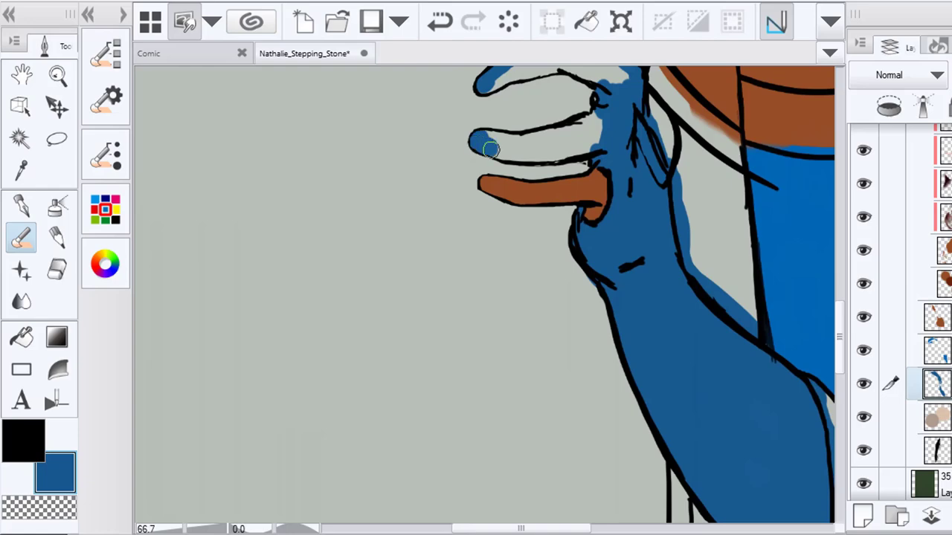
{"action": "mouse_move", "coordinate": [507, 154]}
{"action": "left_mouse_down"}
{"action": "mouse_move", "coordinate": [585, 147]}
{"action": "mouse_move", "coordinate": [603, 110]}
{"action": "mouse_move", "coordinate": [527, 143]}
{"action": "left_mouse_up"}
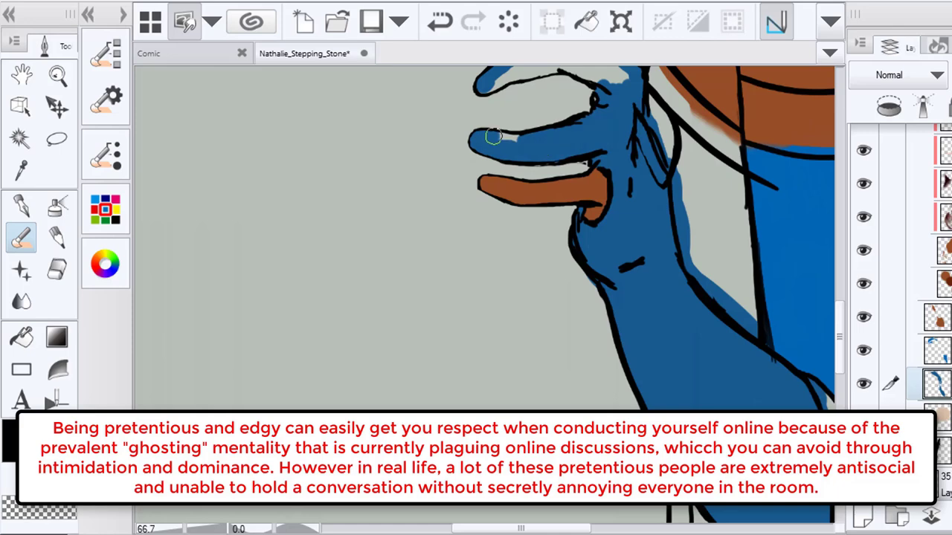
{"action": "left_click_drag", "start_coordinate": [572, 103], "coordinate": [580, 225]}
{"action": "mouse_move", "coordinate": [493, 209]}
{"action": "left_mouse_down"}
{"action": "mouse_move", "coordinate": [564, 179]}
{"action": "mouse_move", "coordinate": [612, 183]}
{"action": "mouse_move", "coordinate": [635, 202]}
{"action": "mouse_move", "coordinate": [581, 191]}
{"action": "left_mouse_up"}
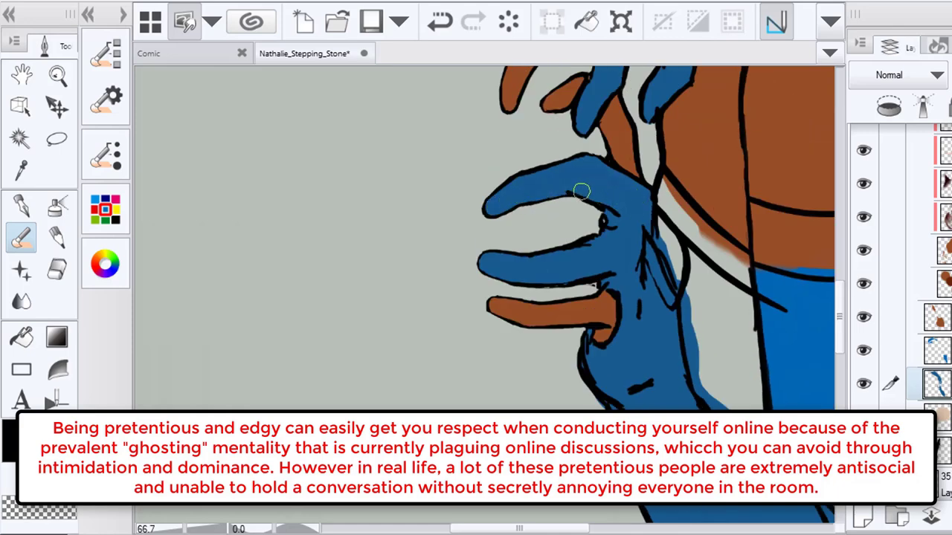
Sample the brighter clothing blue and paint the torso area between the lower arm and the vertical torso line on its layer
{"action": "left_click", "coordinate": [938, 350]}
{"action": "left_click", "coordinate": [21, 170]}
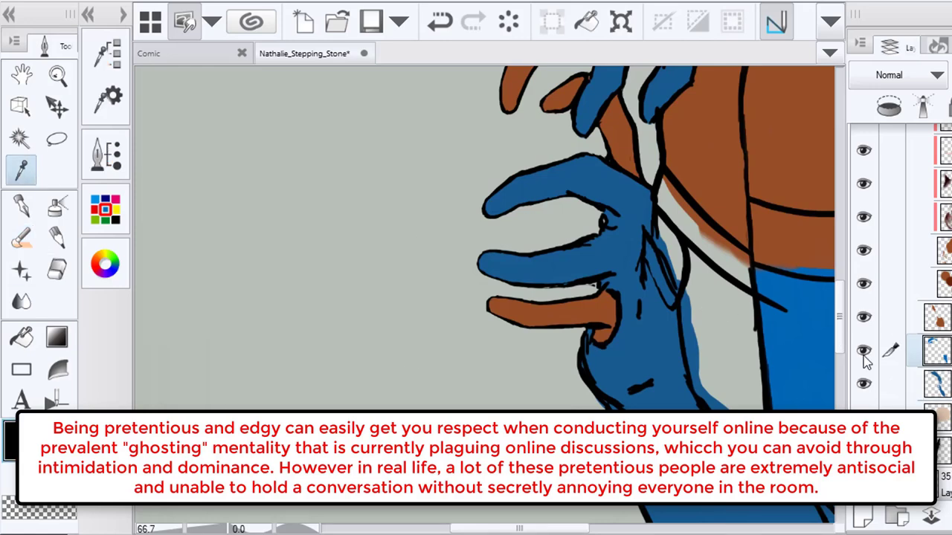
{"action": "left_click", "coordinate": [801, 343]}
{"action": "left_click", "coordinate": [22, 238]}
{"action": "mouse_move", "coordinate": [699, 272]}
{"action": "left_mouse_down"}
{"action": "mouse_move", "coordinate": [691, 235]}
{"action": "mouse_move", "coordinate": [696, 334]}
{"action": "mouse_move", "coordinate": [684, 278]}
{"action": "left_mouse_up"}
{"action": "mouse_move", "coordinate": [677, 245]}
{"action": "left_mouse_down"}
{"action": "mouse_move", "coordinate": [697, 293]}
{"action": "mouse_move", "coordinate": [700, 268]}
{"action": "mouse_move", "coordinate": [664, 211]}
{"action": "mouse_move", "coordinate": [716, 284]}
{"action": "mouse_move", "coordinate": [736, 292]}
{"action": "mouse_move", "coordinate": [717, 277]}
{"action": "mouse_move", "coordinate": [745, 316]}
{"action": "mouse_move", "coordinate": [750, 357]}
{"action": "mouse_move", "coordinate": [709, 373]}
{"action": "left_mouse_up"}
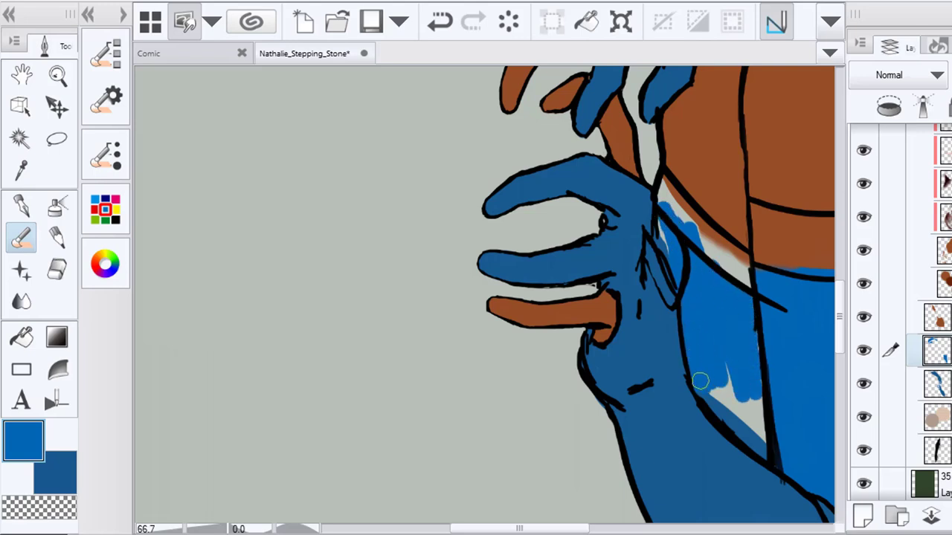
{"action": "mouse_move", "coordinate": [768, 452]}
{"action": "left_mouse_down"}
{"action": "mouse_move", "coordinate": [736, 393]}
{"action": "mouse_move", "coordinate": [767, 378]}
{"action": "left_mouse_up"}
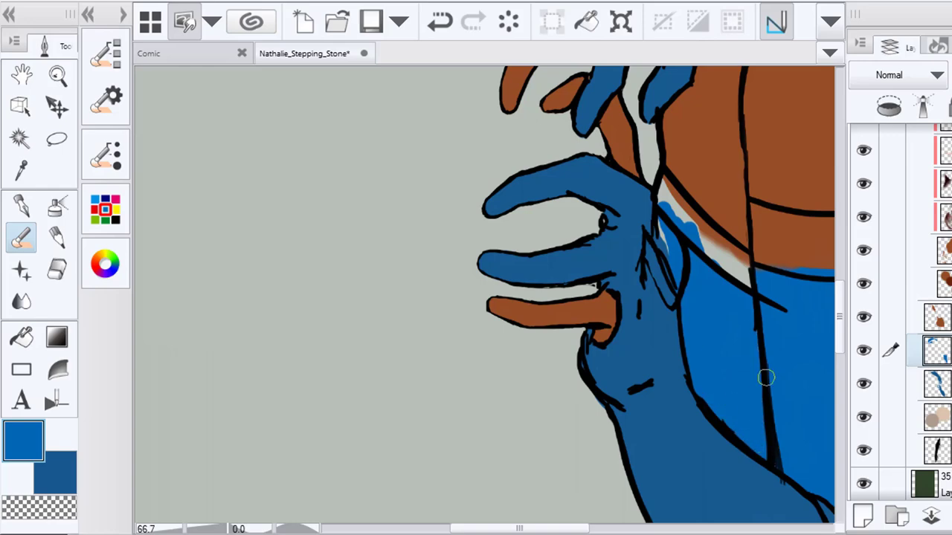
{"action": "scroll", "coordinate": [741, 304], "scroll_direction": "down", "scroll_amount": 5}
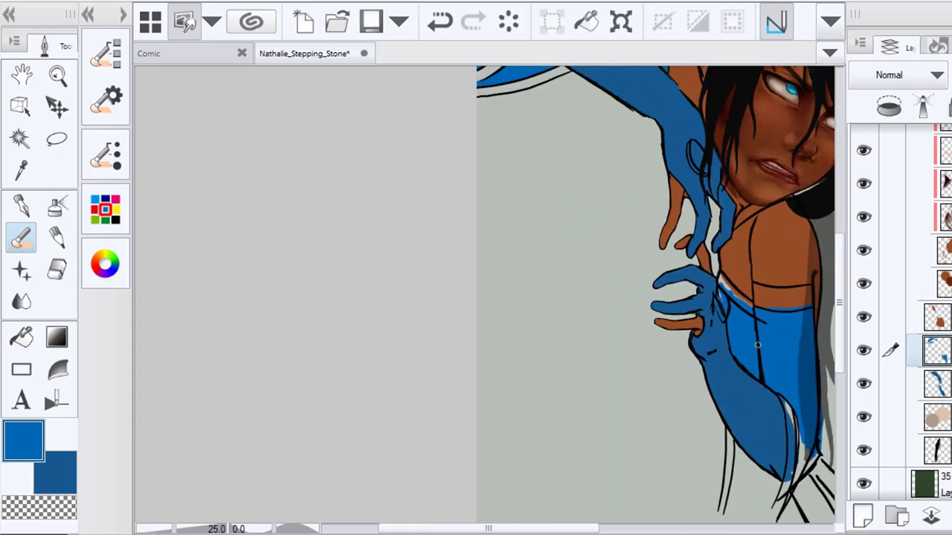
{"action": "scroll", "coordinate": [809, 417], "scroll_direction": "up", "scroll_amount": 3}
{"action": "scroll", "coordinate": [707, 441], "scroll_direction": "down", "scroll_amount": 3}
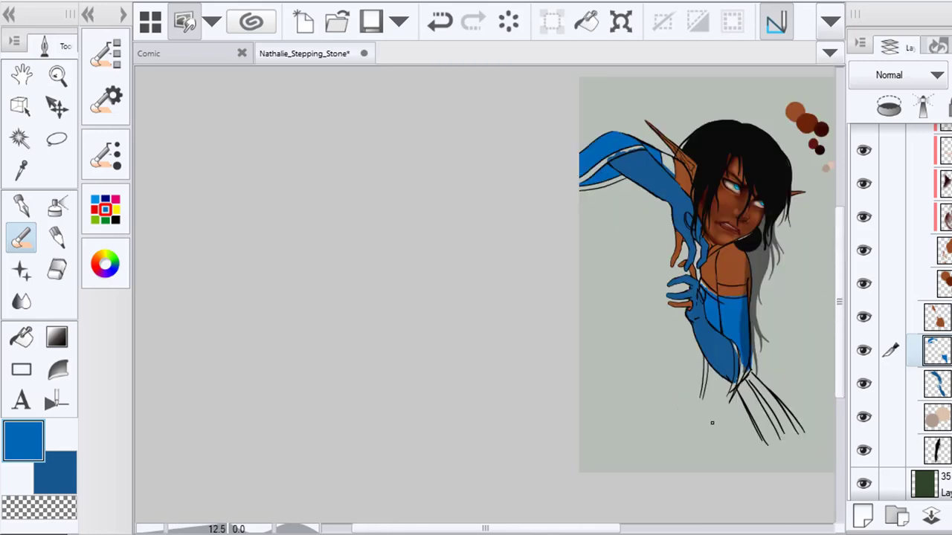
{"action": "scroll", "coordinate": [756, 193], "scroll_direction": "up", "scroll_amount": 2}
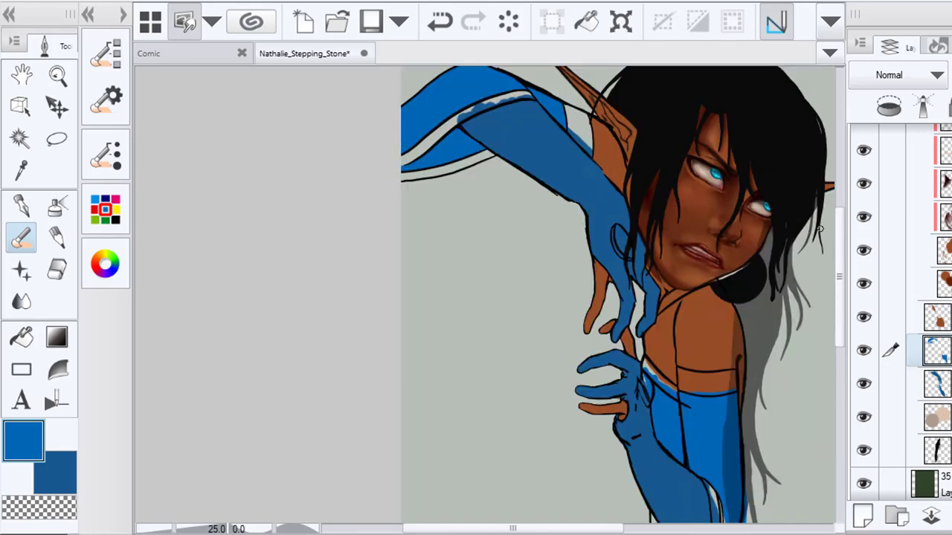
{"action": "scroll", "coordinate": [815, 218], "scroll_direction": "down", "scroll_amount": 2}
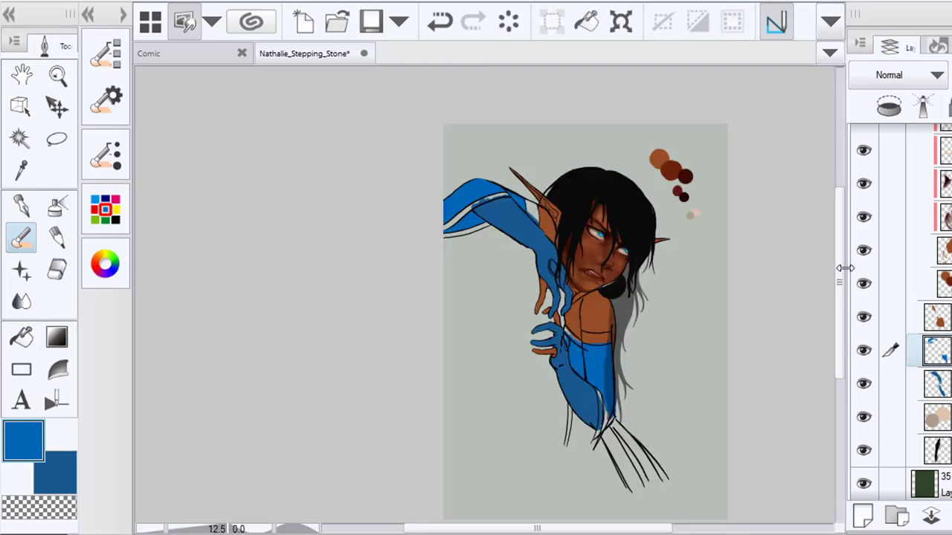
Lasso the vertical torso line on its line art layer, shift it slightly toward the lower hand, and clear the selection
{"action": "scroll", "coordinate": [589, 359], "scroll_direction": "up", "scroll_amount": 6}
{"action": "left_click", "coordinate": [564, 359], "text": "ctrl"}
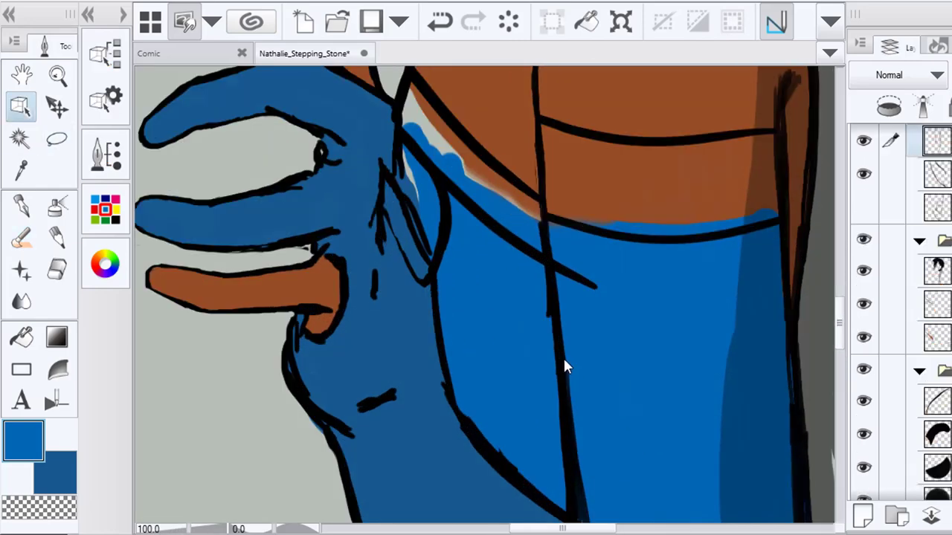
{"action": "scroll", "coordinate": [775, 231], "scroll_direction": "down", "scroll_amount": 2}
{"action": "scroll", "coordinate": [442, 290], "scroll_direction": "down", "scroll_amount": 1}
{"action": "key", "text": "m"}
{"action": "left_click_drag", "start_coordinate": [557, 213], "coordinate": [536, 248]}
{"action": "left_click_drag", "start_coordinate": [528, 190], "coordinate": [534, 162]}
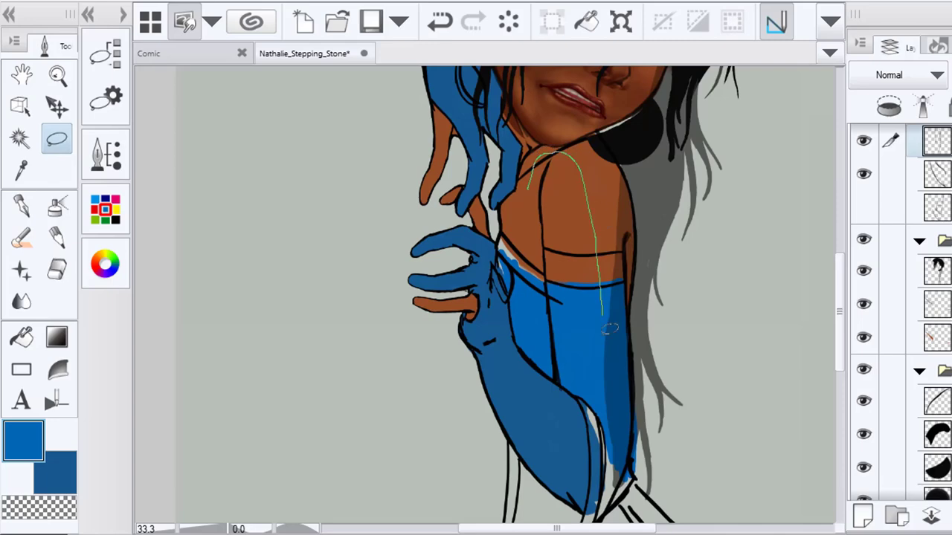
{"action": "left_click_drag", "start_coordinate": [608, 329], "coordinate": [538, 372]}
{"action": "left_click", "coordinate": [660, 453]}
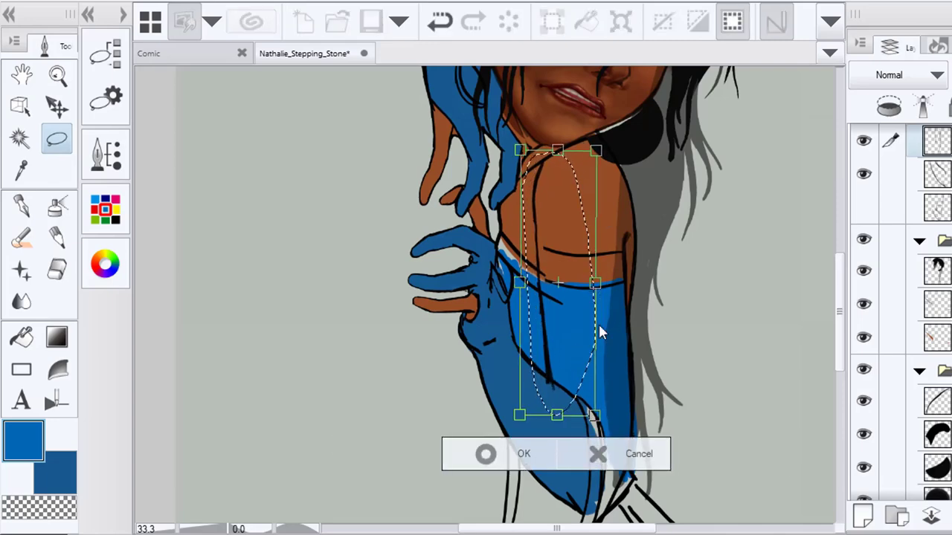
{"action": "left_click_drag", "start_coordinate": [576, 324], "coordinate": [567, 329]}
{"action": "left_click", "coordinate": [505, 451]}
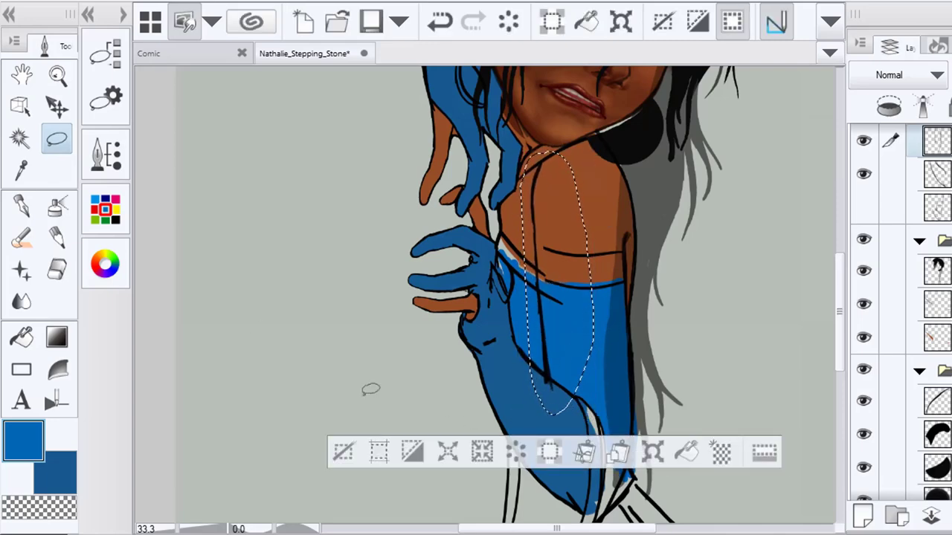
{"action": "key", "text": "ctrl+d"}
Transform the two curved band lines on the upper arm so their inner ends reach the shifted vertical line
{"action": "key", "text": "e"}
{"action": "scroll", "coordinate": [545, 385], "scroll_direction": "up", "scroll_amount": 2}
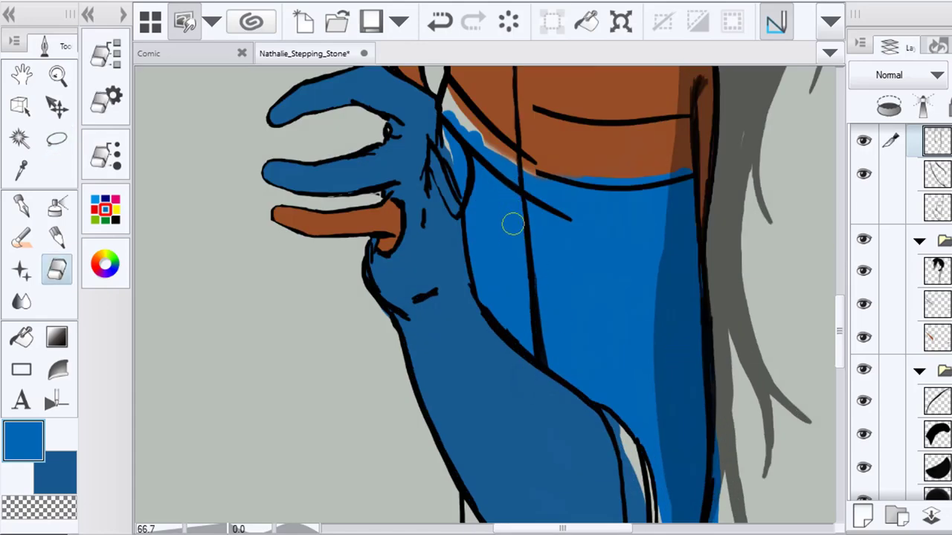
{"action": "left_click_drag", "start_coordinate": [561, 151], "coordinate": [541, 340]}
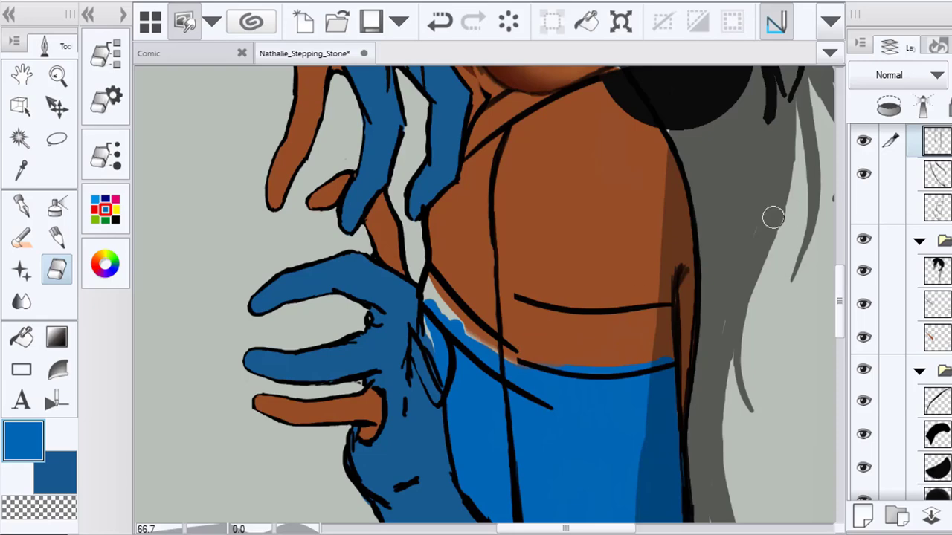
{"action": "left_click", "coordinate": [13, 113]}
{"action": "left_click", "coordinate": [557, 374]}
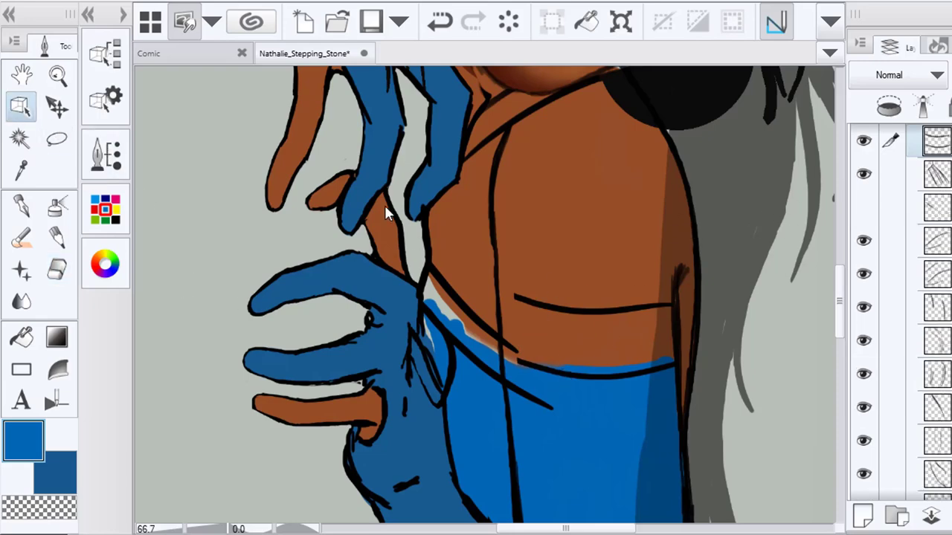
{"action": "key", "text": "ctrl+t"}
{"action": "left_click_drag", "start_coordinate": [512, 382], "coordinate": [495, 387]}
{"action": "left_click_drag", "start_coordinate": [512, 293], "coordinate": [493, 287]}
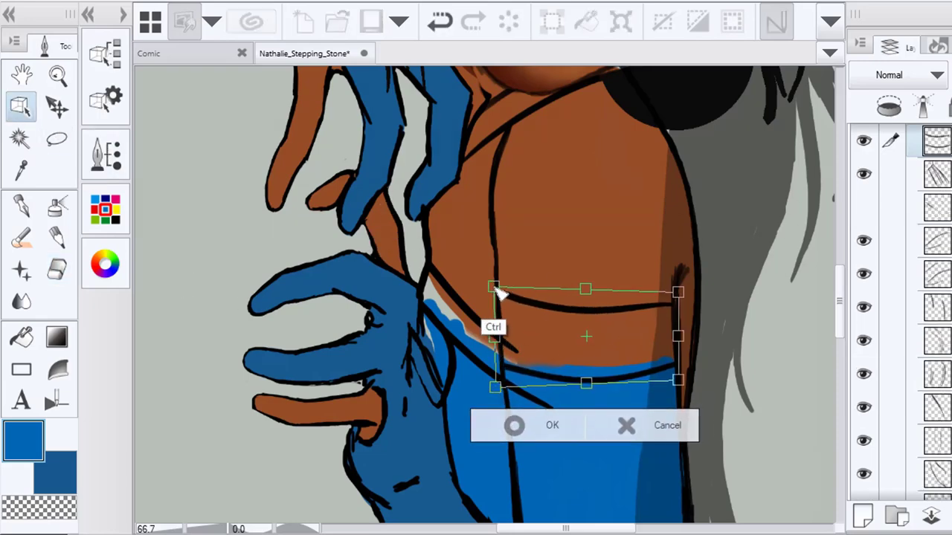
{"action": "left_click", "coordinate": [511, 428]}
Select the bright blue clothing layer and erase the colour spilling past the torso's outer line beside the hair
{"action": "key", "text": "ctrl+0"}
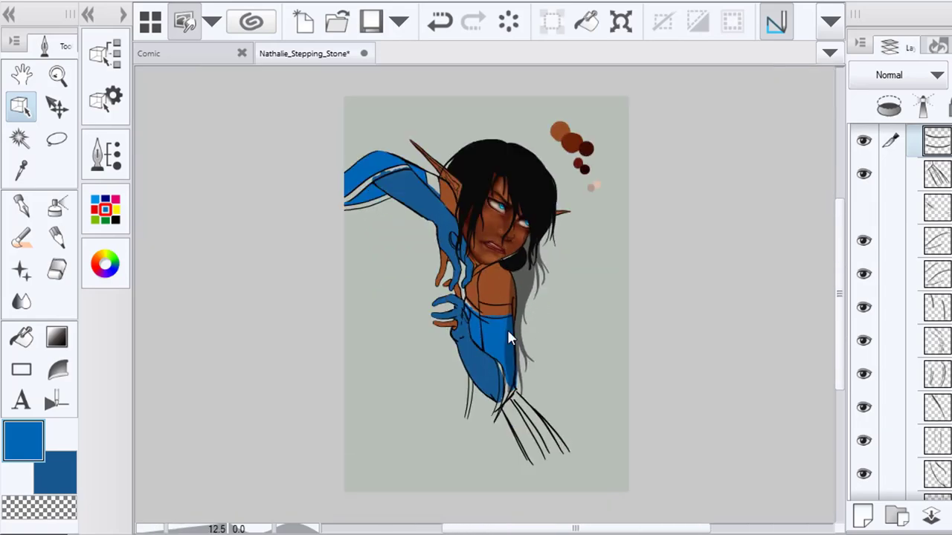
{"action": "scroll", "coordinate": [519, 399], "scroll_direction": "up", "scroll_amount": 5}
{"action": "left_click", "coordinate": [467, 232]}
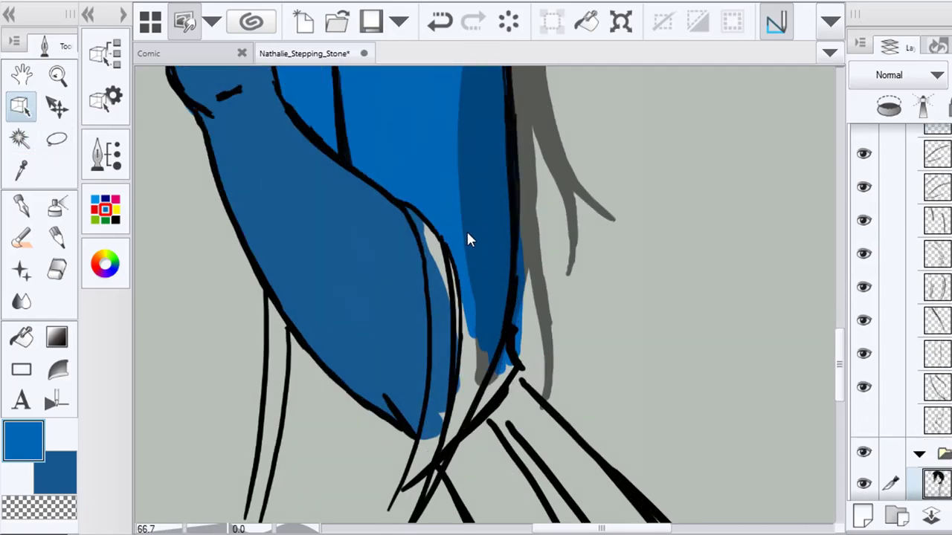
{"action": "left_click", "coordinate": [394, 130]}
{"action": "left_click", "coordinate": [66, 271]}
{"action": "mouse_move", "coordinate": [523, 252]}
{"action": "left_mouse_down"}
{"action": "mouse_move", "coordinate": [524, 317]}
{"action": "mouse_move", "coordinate": [525, 294]}
{"action": "mouse_move", "coordinate": [505, 344]}
{"action": "left_mouse_up"}
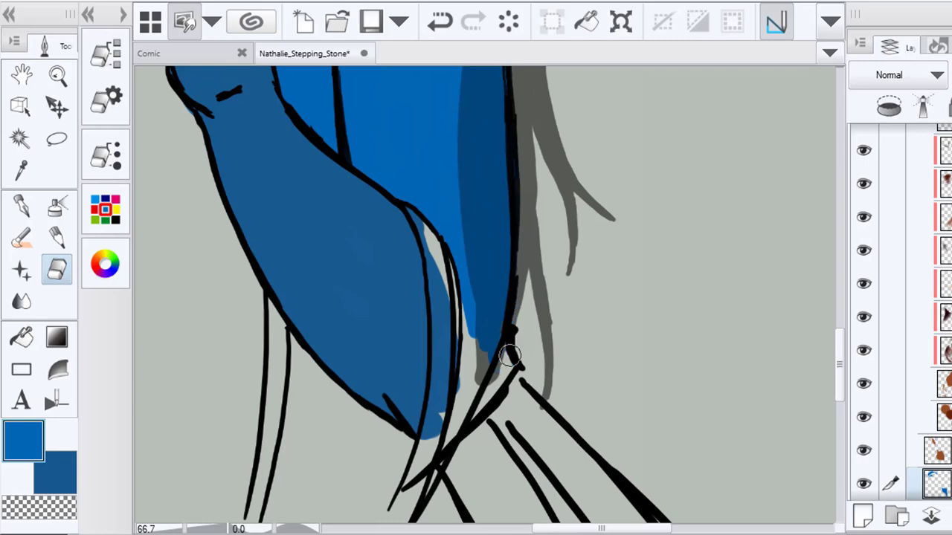
Extend the bright blue down into the pointed tip below the elbow, trimming overshoot and filling beside the elbow lines
{"action": "left_click", "coordinate": [23, 240]}
{"action": "mouse_move", "coordinate": [483, 301]}
{"action": "left_mouse_down"}
{"action": "mouse_move", "coordinate": [468, 367]}
{"action": "mouse_move", "coordinate": [498, 307]}
{"action": "left_mouse_up"}
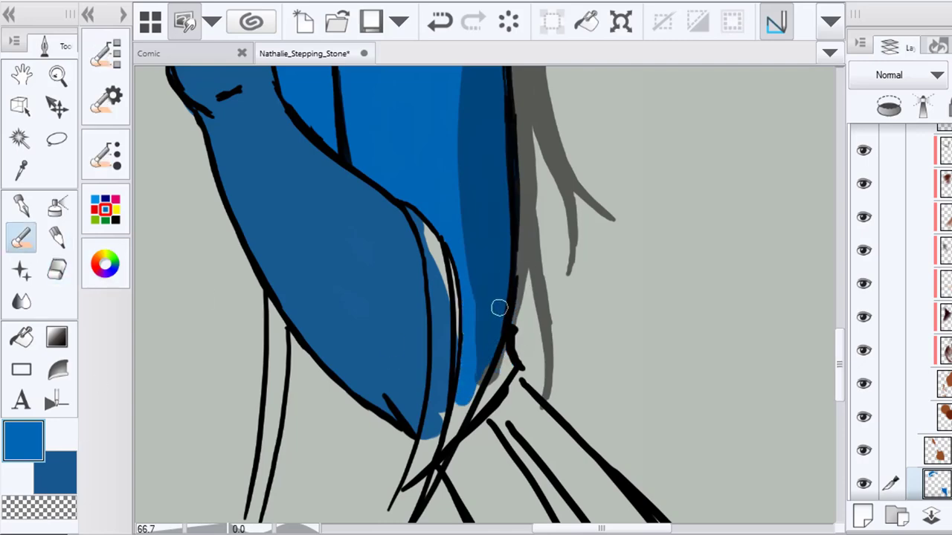
{"action": "left_click_drag", "start_coordinate": [475, 384], "coordinate": [416, 509]}
{"action": "left_click", "coordinate": [57, 270]}
{"action": "key", "text": "space"}
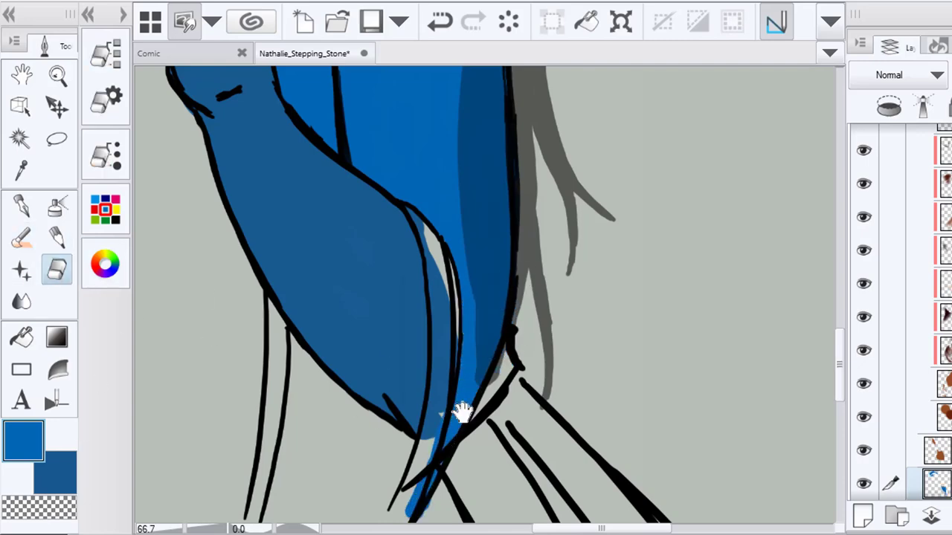
{"action": "left_click_drag", "start_coordinate": [461, 413], "coordinate": [480, 287]}
{"action": "left_click_drag", "start_coordinate": [446, 380], "coordinate": [444, 400]}
{"action": "left_click", "coordinate": [23, 238]}
{"action": "left_click_drag", "start_coordinate": [462, 102], "coordinate": [471, 147]}
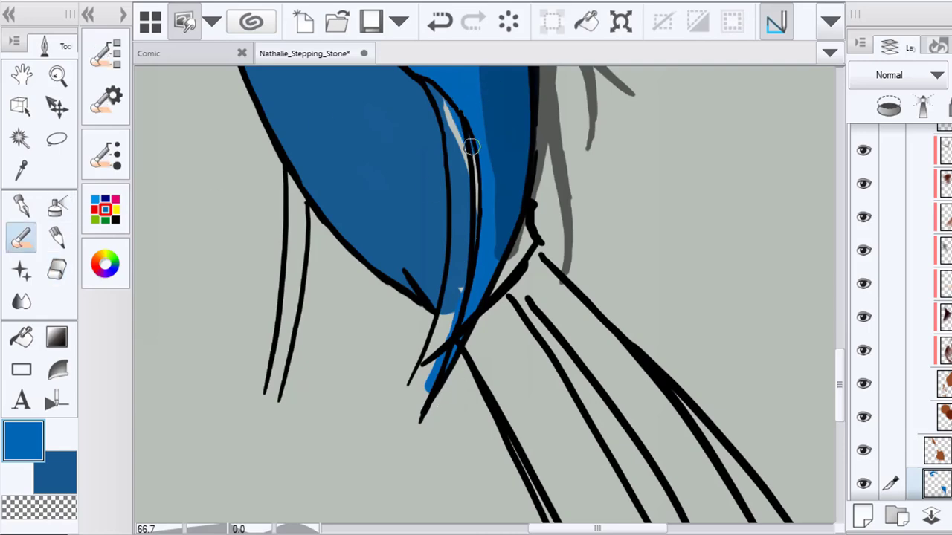
{"action": "left_click_drag", "start_coordinate": [452, 319], "coordinate": [425, 398]}
Select the elbow trim's line art layer and erase the doubled outer line beside the elbow, undoing unwanted eraser strokes
{"action": "scroll", "coordinate": [459, 244], "scroll_direction": "down", "scroll_amount": 5}
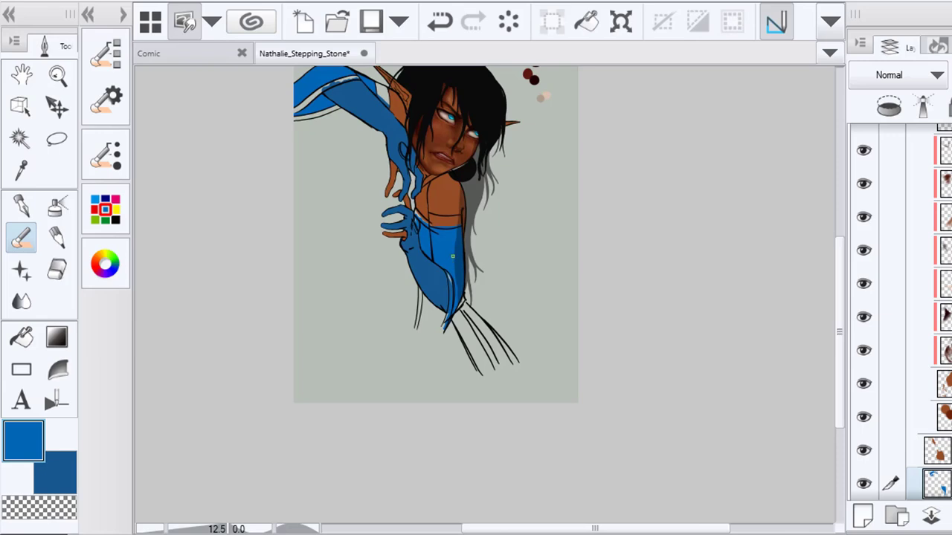
{"action": "scroll", "coordinate": [457, 251], "scroll_direction": "up", "scroll_amount": 5}
{"action": "left_click", "coordinate": [20, 108]}
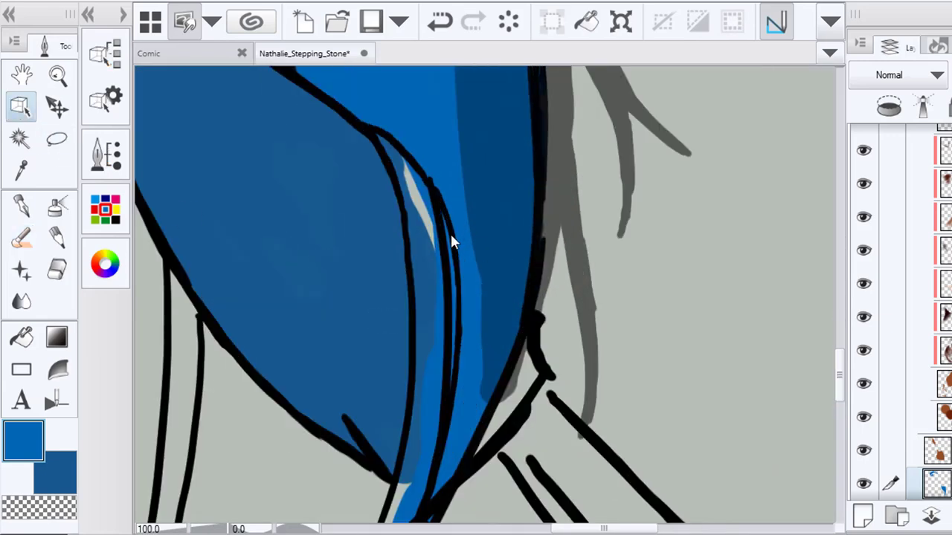
{"action": "left_click", "coordinate": [449, 233]}
{"action": "left_click", "coordinate": [58, 269]}
{"action": "mouse_move", "coordinate": [440, 182]}
{"action": "left_mouse_down"}
{"action": "mouse_move", "coordinate": [457, 249]}
{"action": "mouse_move", "coordinate": [452, 195]}
{"action": "mouse_move", "coordinate": [476, 261]}
{"action": "mouse_move", "coordinate": [469, 321]}
{"action": "left_mouse_up"}
{"action": "left_click", "coordinate": [433, 25]}
{"action": "left_click", "coordinate": [433, 23]}
{"action": "left_click", "coordinate": [438, 168]}
{"action": "left_click", "coordinate": [442, 25]}
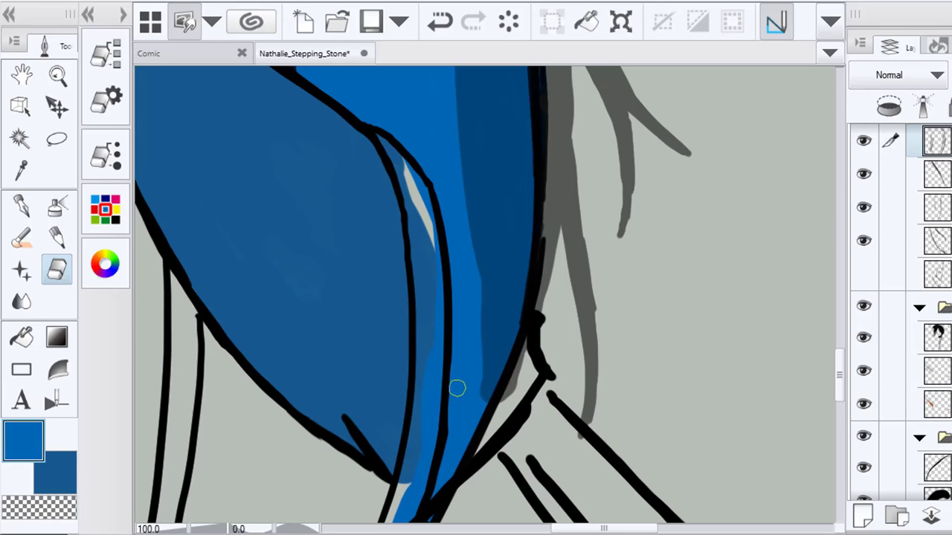
{"action": "scroll", "coordinate": [442, 244], "scroll_direction": "down", "scroll_amount": 6}
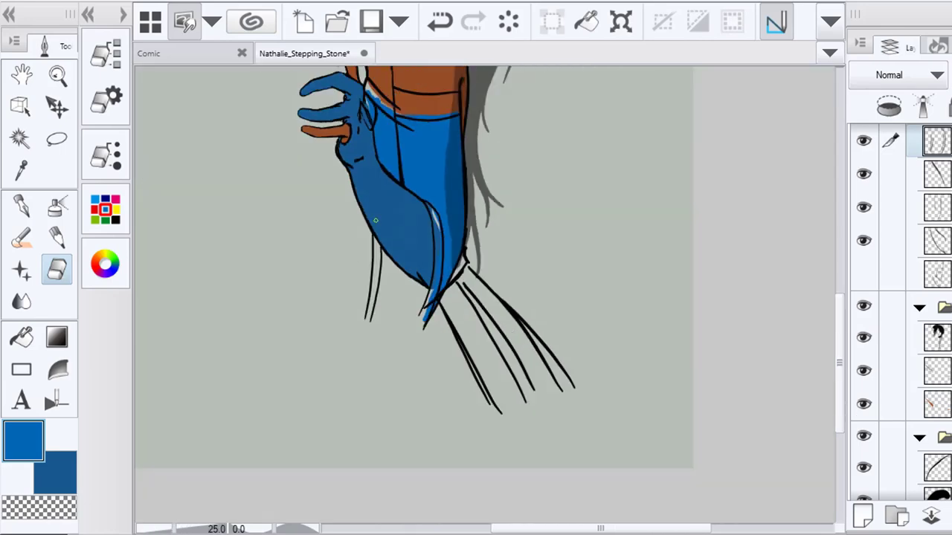
Undo the stray new layer and make the bright blue clothing layer active
{"action": "left_click_drag", "start_coordinate": [417, 186], "coordinate": [418, 306]}
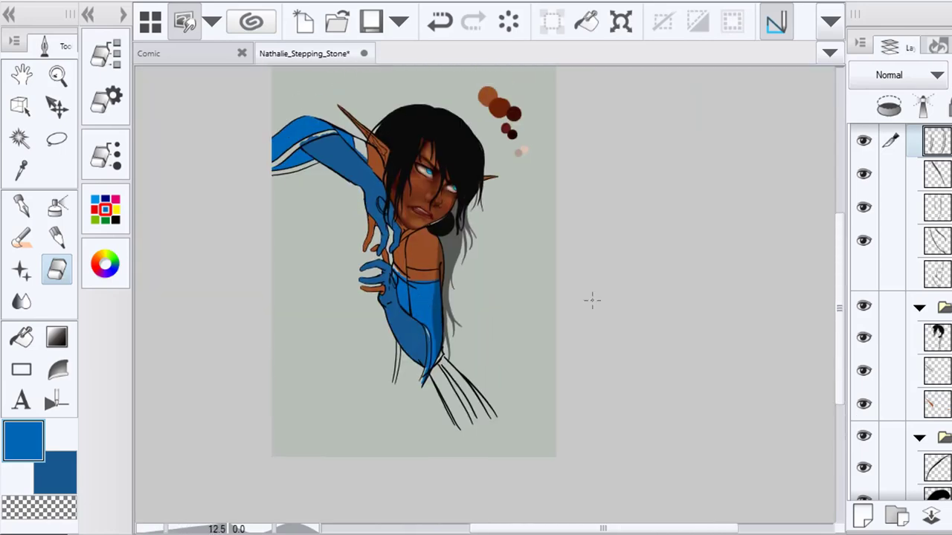
{"action": "left_click", "coordinate": [862, 516]}
{"action": "left_click", "coordinate": [440, 22]}
{"action": "scroll", "coordinate": [421, 327], "scroll_direction": "up", "scroll_amount": 4}
{"action": "left_click", "coordinate": [420, 307], "text": "ctrl"}
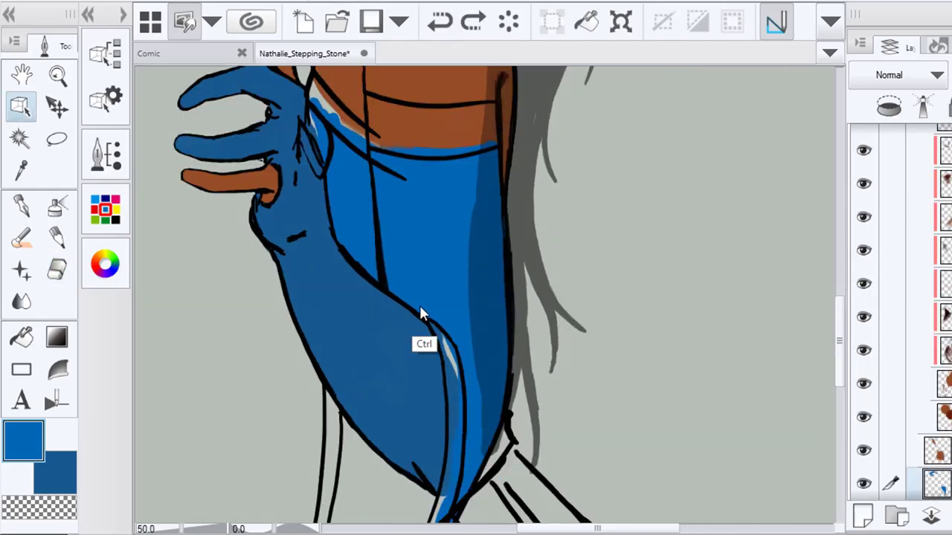
Choose a golden yellow drawing colour and add a new layer above the bright blue clothing for the trim
{"action": "scroll", "coordinate": [303, 319], "scroll_direction": "down", "scroll_amount": 2}
{"action": "left_click", "coordinate": [118, 271]}
{"action": "left_click", "coordinate": [247, 157]}
{"action": "left_click", "coordinate": [332, 218]}
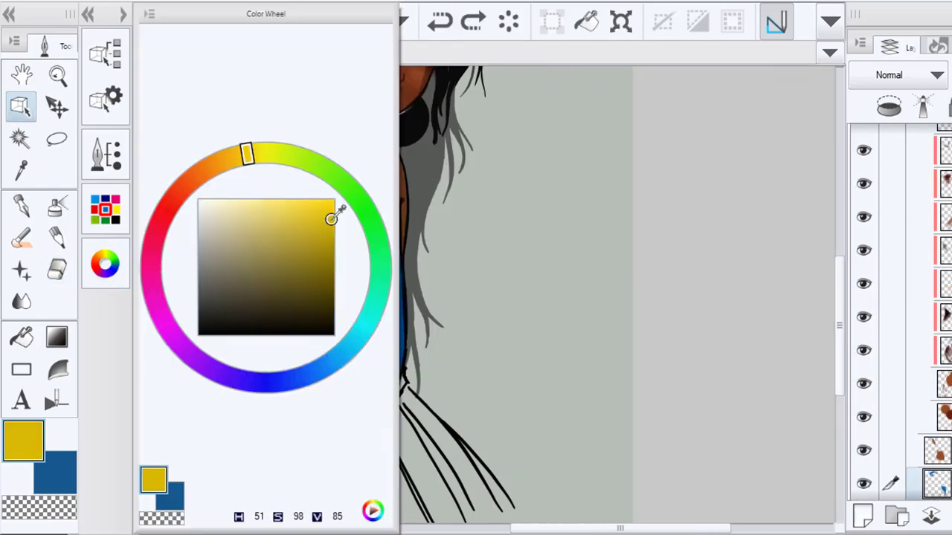
{"action": "left_click", "coordinate": [235, 159]}
{"action": "left_click", "coordinate": [105, 264]}
{"action": "left_click", "coordinate": [863, 519]}
Paint the curved elbow trim golden yellow and erase the overshoot outside its upper outline
{"action": "scroll", "coordinate": [372, 354], "scroll_direction": "up", "scroll_amount": 3}
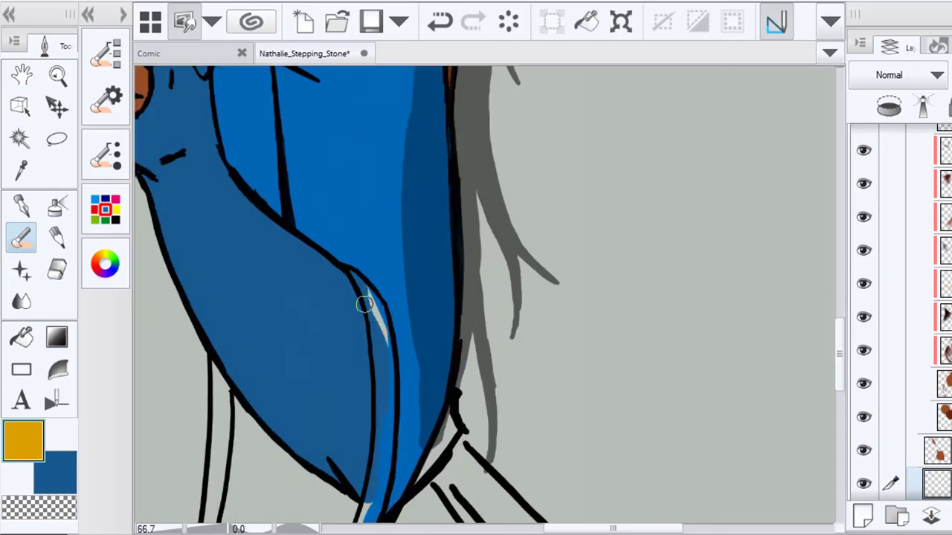
{"action": "scroll", "coordinate": [364, 304], "scroll_direction": "up", "scroll_amount": 1}
{"action": "mouse_move", "coordinate": [353, 260]}
{"action": "left_mouse_down"}
{"action": "mouse_move", "coordinate": [392, 343]}
{"action": "mouse_move", "coordinate": [390, 400]}
{"action": "mouse_move", "coordinate": [376, 237]}
{"action": "left_mouse_up"}
{"action": "mouse_move", "coordinate": [374, 212]}
{"action": "left_mouse_down"}
{"action": "mouse_move", "coordinate": [382, 286]}
{"action": "mouse_move", "coordinate": [370, 393]}
{"action": "mouse_move", "coordinate": [397, 255]}
{"action": "mouse_move", "coordinate": [333, 467]}
{"action": "left_mouse_up"}
{"action": "left_click_drag", "start_coordinate": [397, 221], "coordinate": [390, 473]}
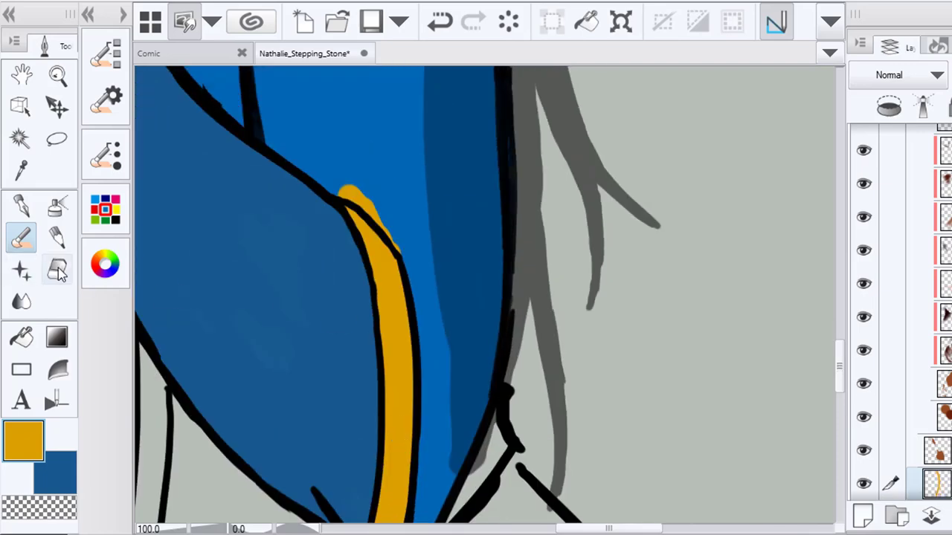
{"action": "key", "text": "e"}
{"action": "left_click_drag", "start_coordinate": [330, 119], "coordinate": [471, 403]}
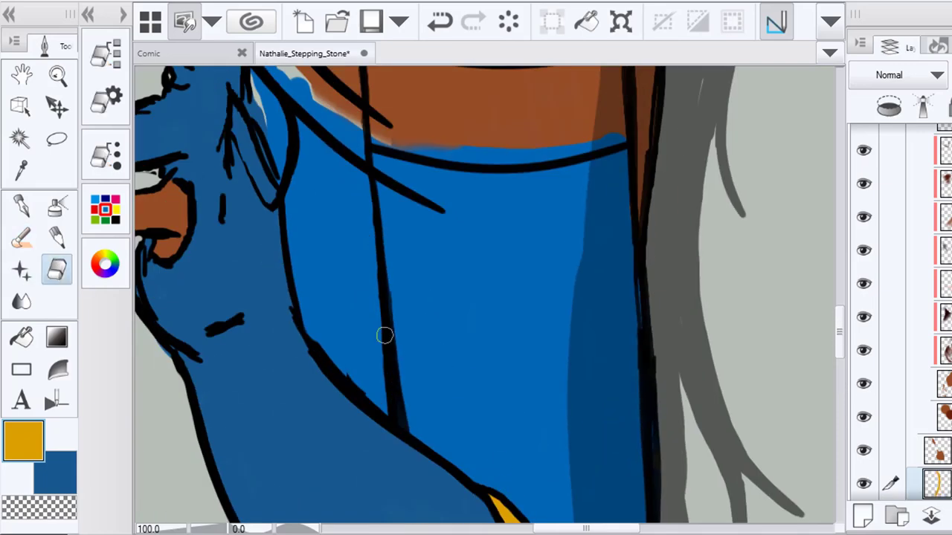
Fill the narrow trim at the lower hand's wrist with golden yellow, erasing overshoot around its outline
{"action": "scroll", "coordinate": [383, 332], "scroll_direction": "down", "scroll_amount": 2}
{"action": "left_click", "coordinate": [24, 239]}
{"action": "scroll", "coordinate": [315, 232], "scroll_direction": "up", "scroll_amount": 3}
{"action": "mouse_move", "coordinate": [292, 180]}
{"action": "left_mouse_down"}
{"action": "mouse_move", "coordinate": [321, 263]}
{"action": "mouse_move", "coordinate": [294, 159]}
{"action": "mouse_move", "coordinate": [323, 192]}
{"action": "mouse_move", "coordinate": [364, 283]}
{"action": "left_mouse_up"}
{"action": "key", "text": "e"}
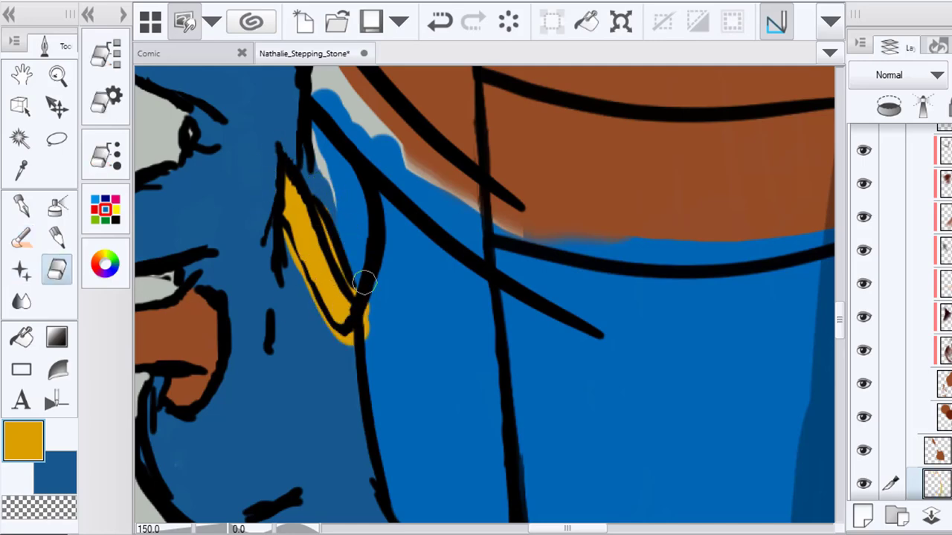
{"action": "key", "text": "b"}
{"action": "key", "text": "e"}
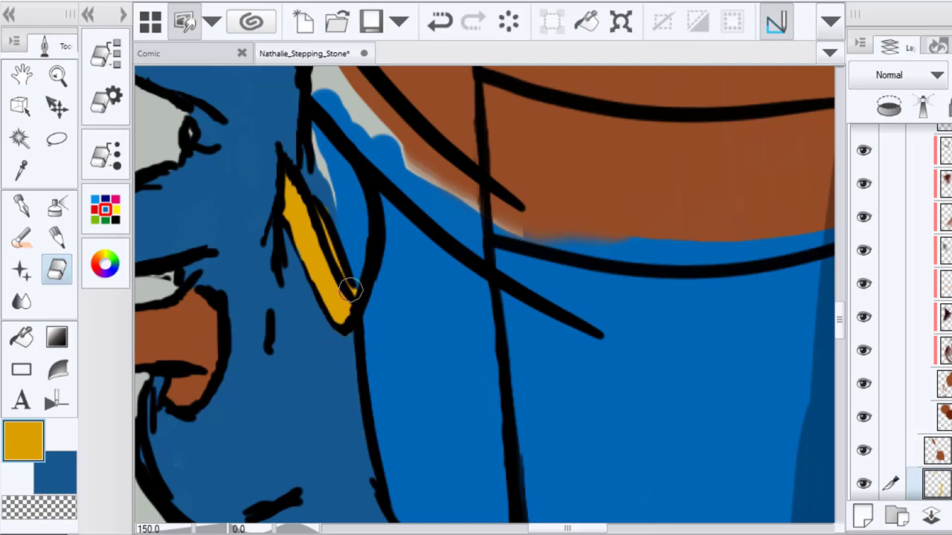
{"action": "key", "text": "b"}
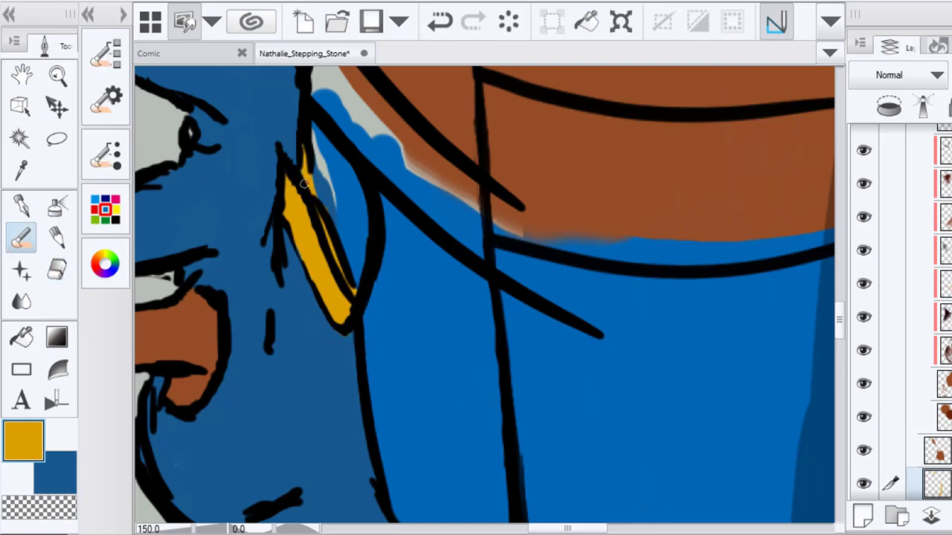
Fill the crescent edge of the oval opening on the upper glove with golden yellow
{"action": "scroll", "coordinate": [303, 182], "scroll_direction": "down", "scroll_amount": 5}
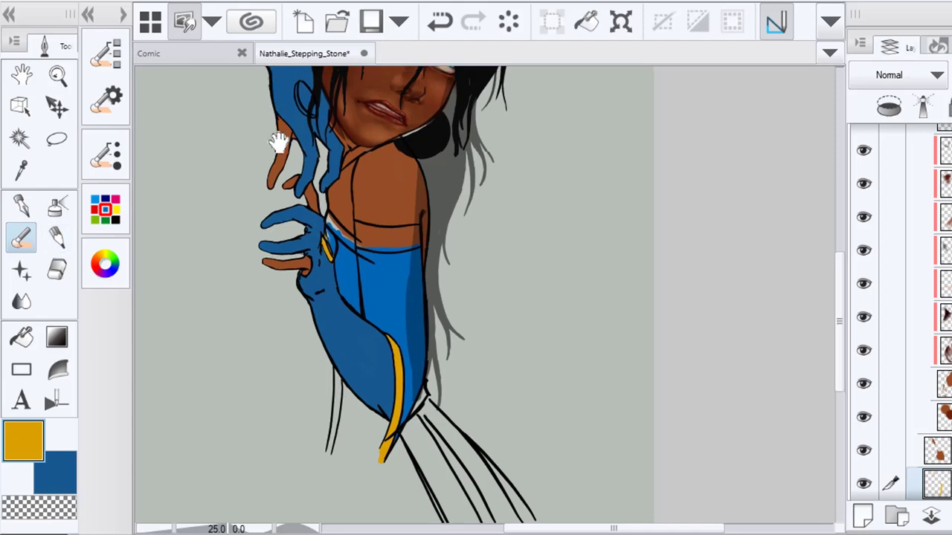
{"action": "scroll", "coordinate": [279, 143], "scroll_direction": "up", "scroll_amount": 5}
{"action": "mouse_move", "coordinate": [285, 180]}
{"action": "left_mouse_down"}
{"action": "mouse_move", "coordinate": [296, 279]}
{"action": "mouse_move", "coordinate": [319, 320]}
{"action": "left_mouse_up"}
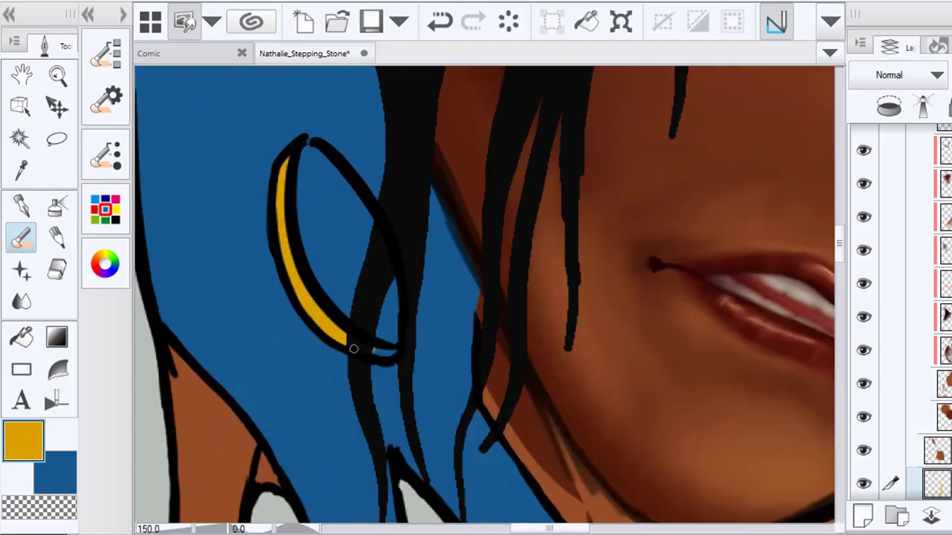
{"action": "scroll", "coordinate": [369, 351], "scroll_direction": "down", "scroll_amount": 5}
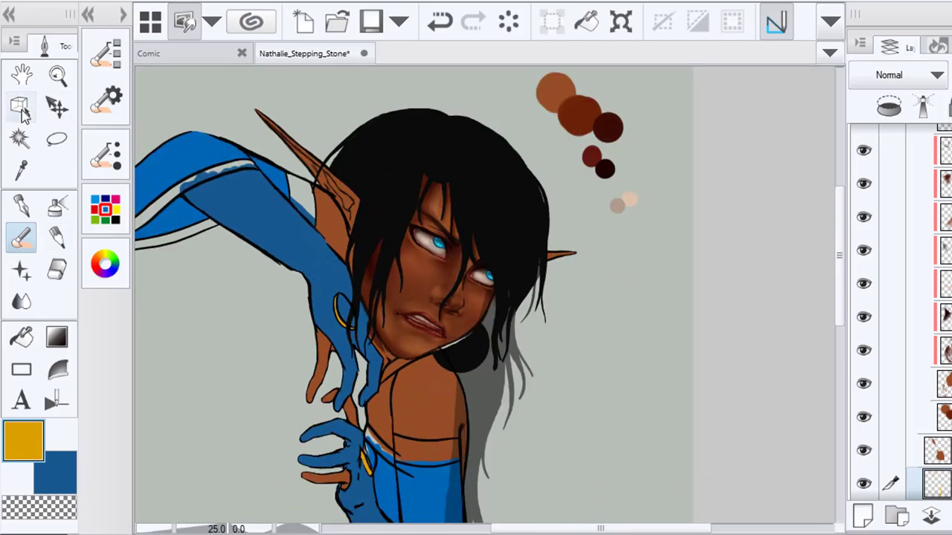
{"action": "left_click", "coordinate": [21, 109]}
{"action": "scroll", "coordinate": [264, 145], "scroll_direction": "up", "scroll_amount": 5}
{"action": "left_click", "coordinate": [264, 143]}
{"action": "scroll", "coordinate": [260, 160], "scroll_direction": "down", "scroll_amount": 5}
{"action": "scroll", "coordinate": [181, 232], "scroll_direction": "up", "scroll_amount": 1}
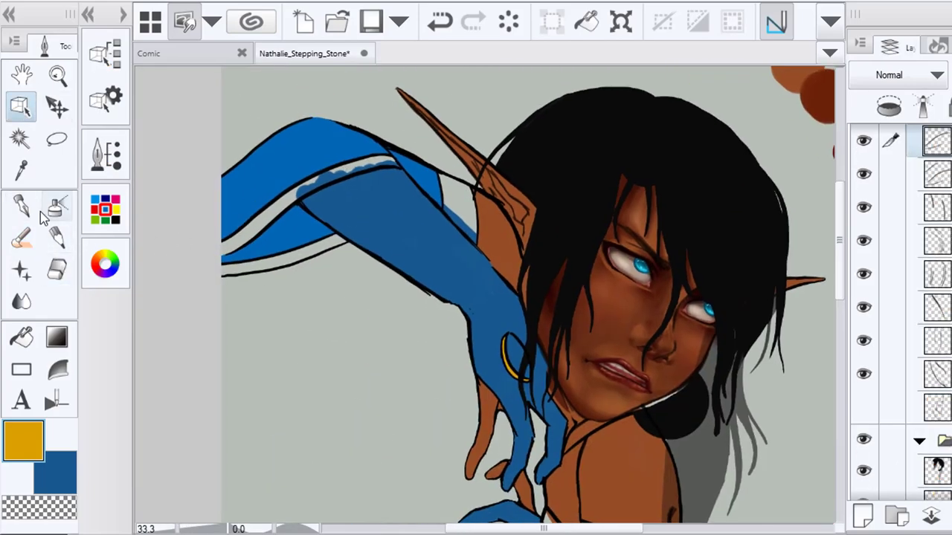
{"action": "key", "text": "w"}
{"action": "left_click", "coordinate": [274, 214]}
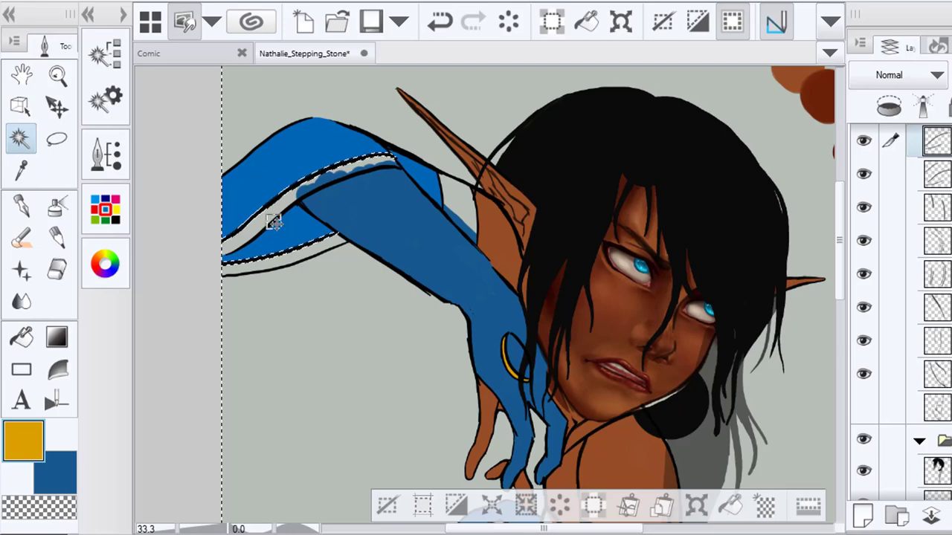
{"action": "key", "text": "ctrl+d"}
Select the muted blue glove layer and erase the colour spilling into the raised arm's upper sleeve band
{"action": "scroll", "coordinate": [506, 383], "scroll_direction": "up", "scroll_amount": 2}
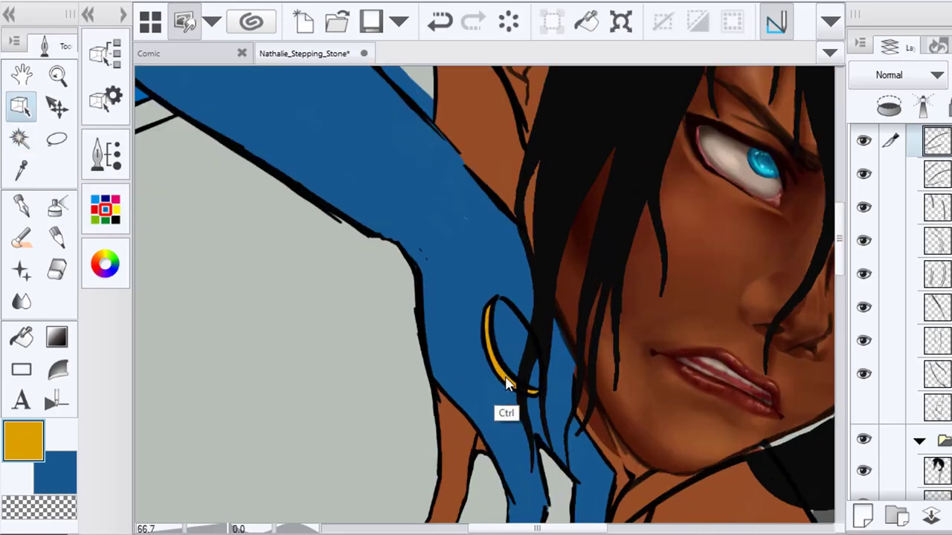
{"action": "scroll", "coordinate": [505, 382], "scroll_direction": "up", "scroll_amount": 1}
{"action": "left_click", "coordinate": [506, 383]}
{"action": "left_click_drag", "start_coordinate": [214, 177], "coordinate": [507, 504]}
{"action": "left_click_drag", "start_coordinate": [141, 295], "coordinate": [315, 341]}
{"action": "left_click", "coordinate": [22, 239]}
{"action": "left_click_drag", "start_coordinate": [168, 338], "coordinate": [308, 314]}
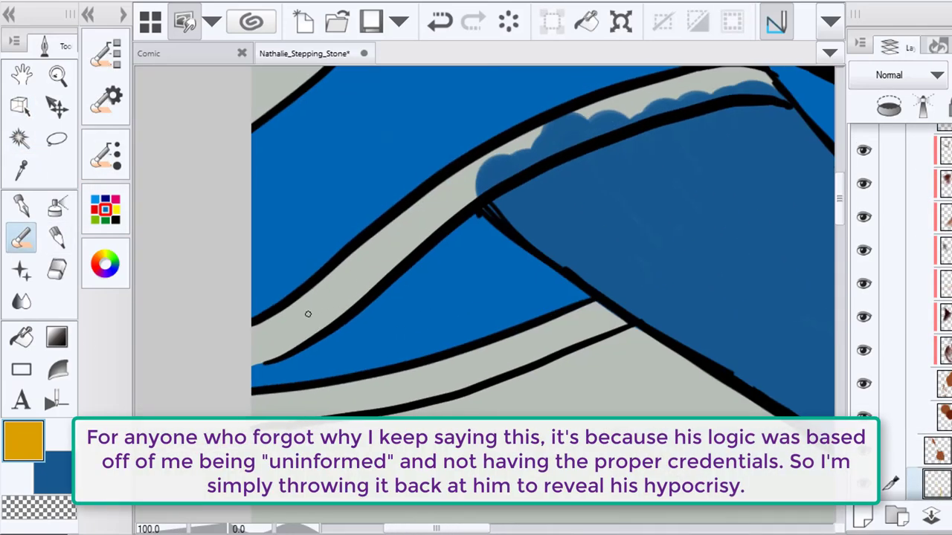
{"action": "left_click", "coordinate": [21, 107]}
{"action": "left_click", "coordinate": [547, 192]}
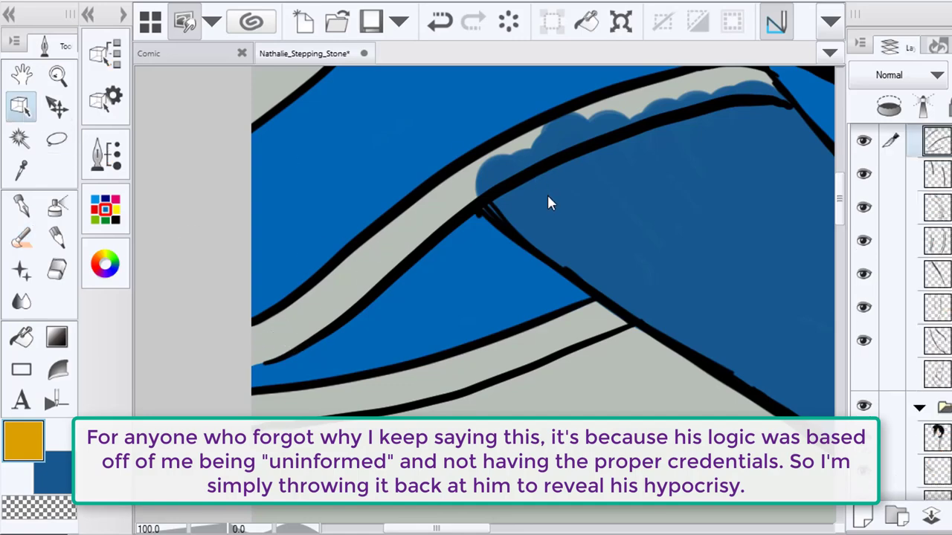
{"action": "left_click", "coordinate": [546, 192]}
{"action": "left_click", "coordinate": [58, 269]}
{"action": "mouse_move", "coordinate": [494, 172]}
{"action": "left_mouse_down"}
{"action": "mouse_move", "coordinate": [568, 106]}
{"action": "mouse_move", "coordinate": [467, 206]}
{"action": "mouse_move", "coordinate": [584, 139]}
{"action": "mouse_move", "coordinate": [766, 90]}
{"action": "left_mouse_up"}
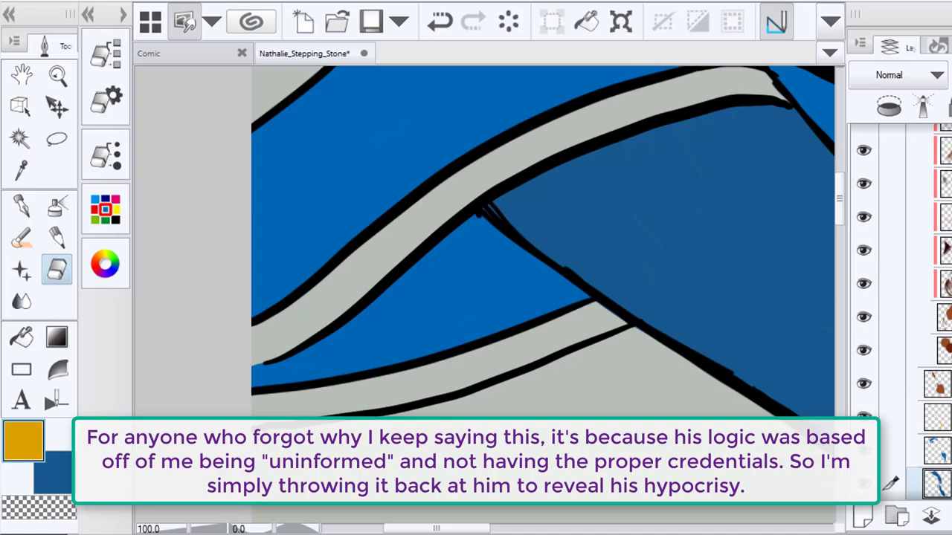
Add a new layer and paint both bands of the raised arm's sleeve golden yellow, trimming overshoot at the outlines
{"action": "key", "text": "ctrl+shift+n"}
{"action": "key", "text": "b"}
{"action": "mouse_move", "coordinate": [382, 255]}
{"action": "left_mouse_down"}
{"action": "mouse_move", "coordinate": [278, 340]}
{"action": "mouse_move", "coordinate": [258, 400]}
{"action": "mouse_move", "coordinate": [446, 372]}
{"action": "mouse_move", "coordinate": [590, 313]}
{"action": "mouse_move", "coordinate": [624, 318]}
{"action": "left_mouse_up"}
{"action": "mouse_move", "coordinate": [372, 291]}
{"action": "left_mouse_down"}
{"action": "mouse_move", "coordinate": [542, 132]}
{"action": "mouse_move", "coordinate": [763, 99]}
{"action": "mouse_move", "coordinate": [628, 130]}
{"action": "mouse_move", "coordinate": [717, 124]}
{"action": "left_mouse_up"}
{"action": "left_click", "coordinate": [58, 269]}
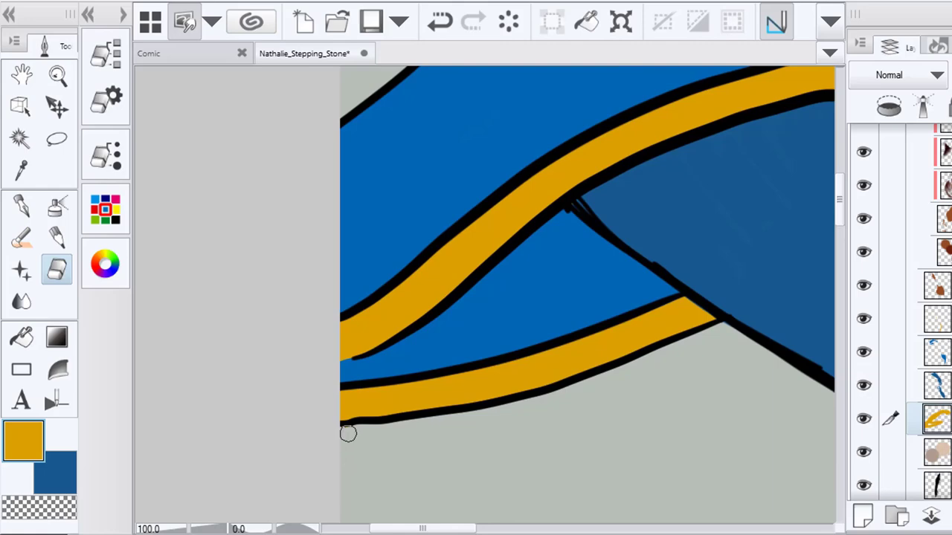
{"action": "scroll", "coordinate": [347, 433], "scroll_direction": "down", "scroll_amount": 2}
{"action": "scroll", "coordinate": [620, 298], "scroll_direction": "down", "scroll_amount": 4}
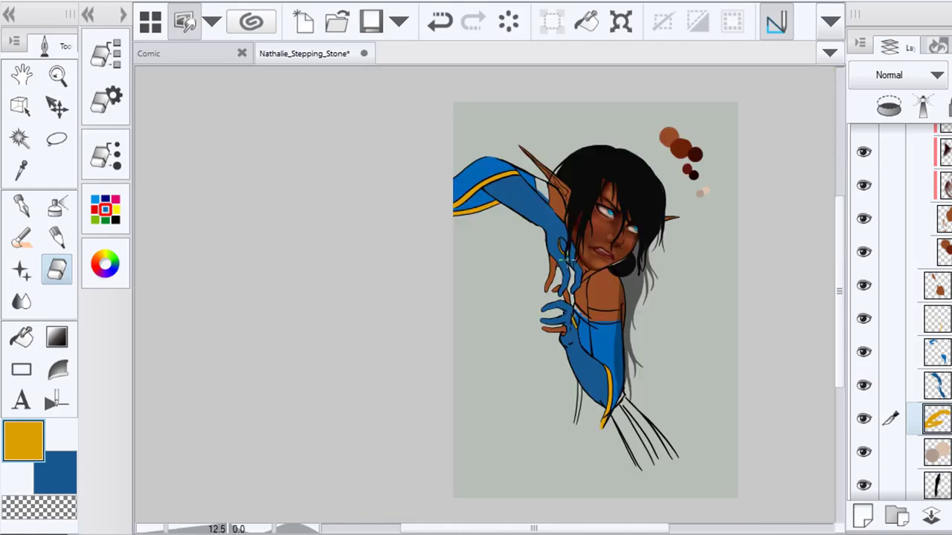
Paint the narrow strip hanging below the lower forearm golden yellow and erase the excess beyond its outlines
{"action": "scroll", "coordinate": [593, 406], "scroll_direction": "up", "scroll_amount": 5}
{"action": "left_click", "coordinate": [21, 170]}
{"action": "scroll", "coordinate": [539, 299], "scroll_direction": "up", "scroll_amount": 1}
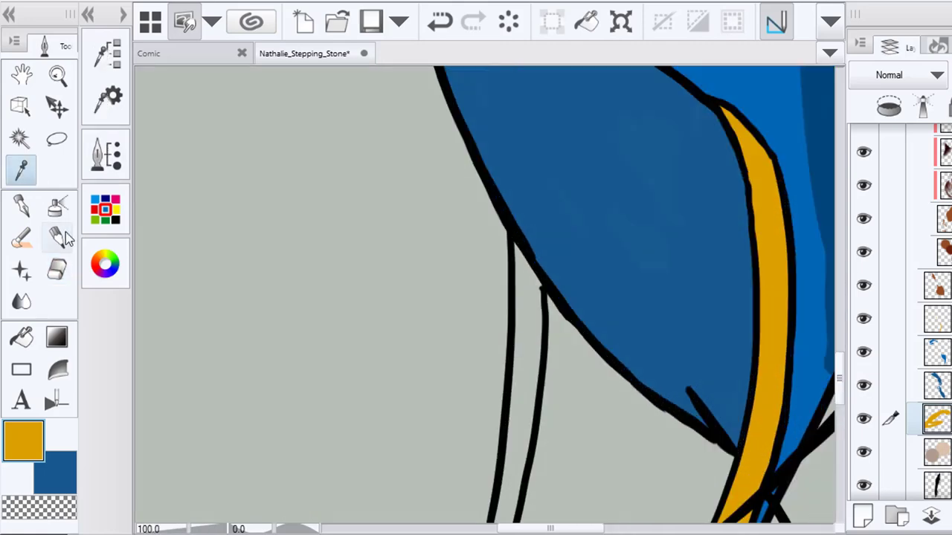
{"action": "left_click", "coordinate": [22, 238]}
{"action": "mouse_move", "coordinate": [537, 235]}
{"action": "left_mouse_down"}
{"action": "mouse_move", "coordinate": [520, 164]}
{"action": "mouse_move", "coordinate": [494, 470]}
{"action": "mouse_move", "coordinate": [503, 480]}
{"action": "mouse_move", "coordinate": [488, 506]}
{"action": "left_mouse_up"}
{"action": "key", "text": "e"}
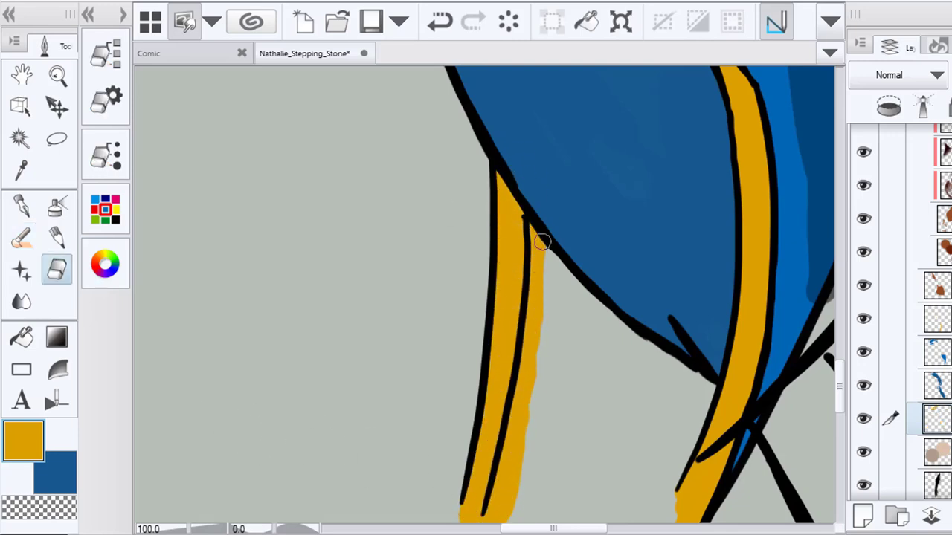
{"action": "left_click_drag", "start_coordinate": [537, 239], "coordinate": [524, 408]}
{"action": "mouse_move", "coordinate": [496, 512]}
{"action": "left_mouse_down"}
{"action": "mouse_move", "coordinate": [499, 501]}
{"action": "mouse_move", "coordinate": [513, 510]}
{"action": "left_mouse_up"}
{"action": "scroll", "coordinate": [518, 410], "scroll_direction": "down", "scroll_amount": 6}
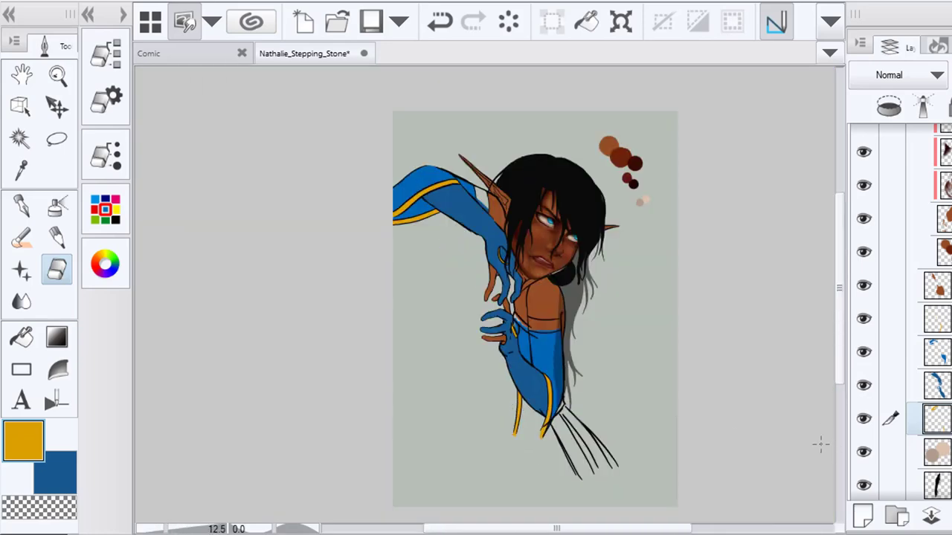
Sample the torso's bright blue and make the bright blue clothing layer active for painting
{"action": "left_click", "coordinate": [937, 385]}
{"action": "left_click", "coordinate": [21, 170]}
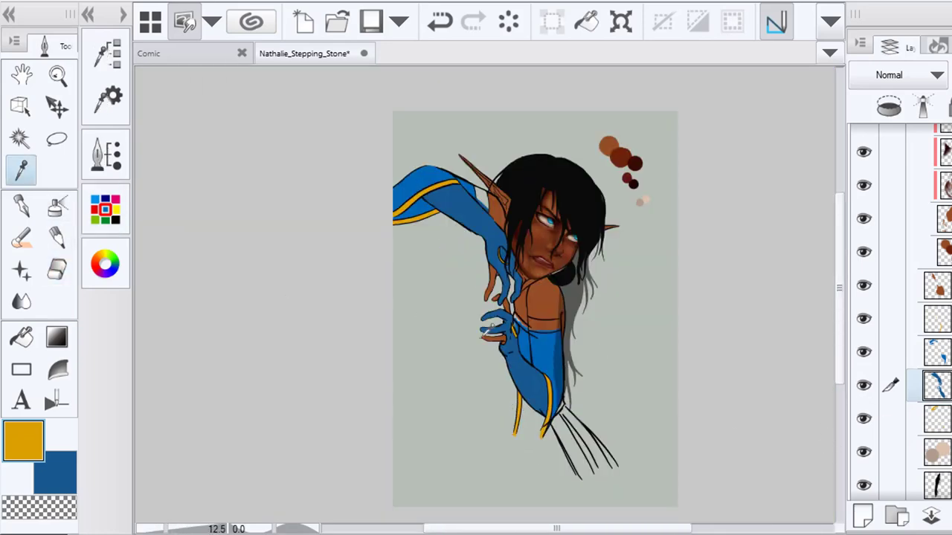
{"action": "left_click", "coordinate": [548, 339]}
{"action": "left_click", "coordinate": [864, 386]}
{"action": "left_click", "coordinate": [864, 385]}
{"action": "left_click", "coordinate": [936, 352]}
{"action": "left_click", "coordinate": [21, 242]}
Fill the flared cloth folds below the torso with bright blue and erase the overshoot along their outlines
{"action": "scroll", "coordinate": [606, 468], "scroll_direction": "up", "scroll_amount": 4}
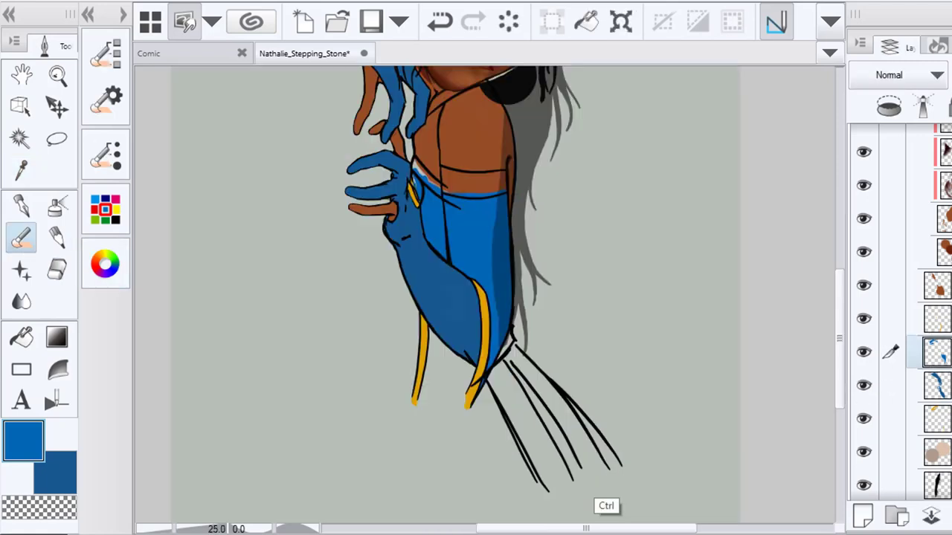
{"action": "mouse_move", "coordinate": [436, 303]}
{"action": "left_mouse_down"}
{"action": "mouse_move", "coordinate": [455, 340]}
{"action": "mouse_move", "coordinate": [440, 260]}
{"action": "mouse_move", "coordinate": [537, 344]}
{"action": "mouse_move", "coordinate": [644, 463]}
{"action": "mouse_move", "coordinate": [437, 328]}
{"action": "mouse_move", "coordinate": [408, 355]}
{"action": "mouse_move", "coordinate": [404, 376]}
{"action": "mouse_move", "coordinate": [418, 347]}
{"action": "left_mouse_up"}
{"action": "left_click_drag", "start_coordinate": [297, 257], "coordinate": [284, 230]}
{"action": "left_click", "coordinate": [456, 24]}
{"action": "mouse_move", "coordinate": [422, 412]}
{"action": "left_mouse_down"}
{"action": "mouse_move", "coordinate": [395, 400]}
{"action": "mouse_move", "coordinate": [456, 517]}
{"action": "mouse_move", "coordinate": [427, 411]}
{"action": "mouse_move", "coordinate": [532, 452]}
{"action": "mouse_move", "coordinate": [593, 504]}
{"action": "mouse_move", "coordinate": [639, 512]}
{"action": "left_mouse_up"}
{"action": "mouse_move", "coordinate": [640, 511]}
{"action": "left_mouse_down"}
{"action": "mouse_move", "coordinate": [575, 406]}
{"action": "mouse_move", "coordinate": [470, 441]}
{"action": "mouse_move", "coordinate": [446, 417]}
{"action": "left_mouse_up"}
{"action": "left_click", "coordinate": [60, 270]}
{"action": "mouse_move", "coordinate": [504, 238]}
{"action": "left_mouse_down"}
{"action": "mouse_move", "coordinate": [481, 215]}
{"action": "mouse_move", "coordinate": [502, 285]}
{"action": "left_mouse_up"}
{"action": "scroll", "coordinate": [491, 238], "scroll_direction": "down", "scroll_amount": 3}
{"action": "scroll", "coordinate": [496, 282], "scroll_direction": "up", "scroll_amount": 1}
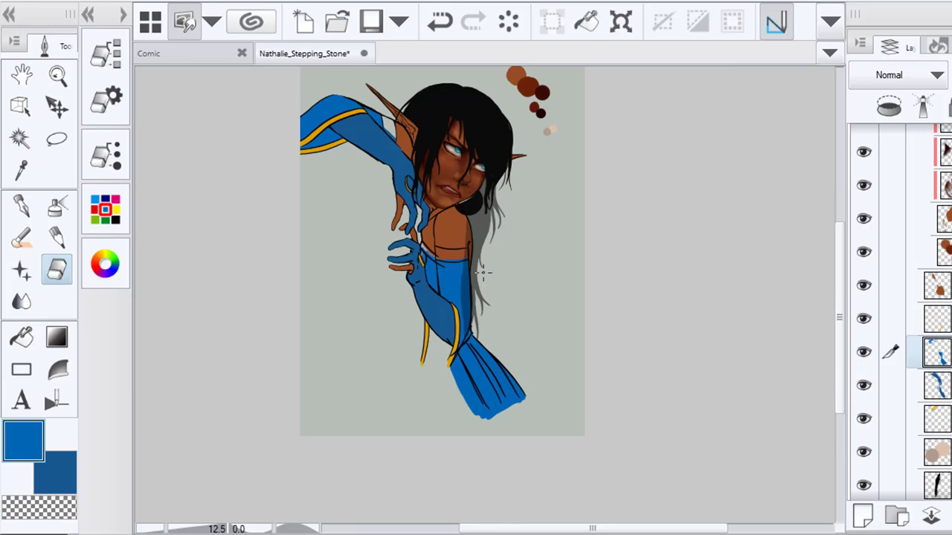